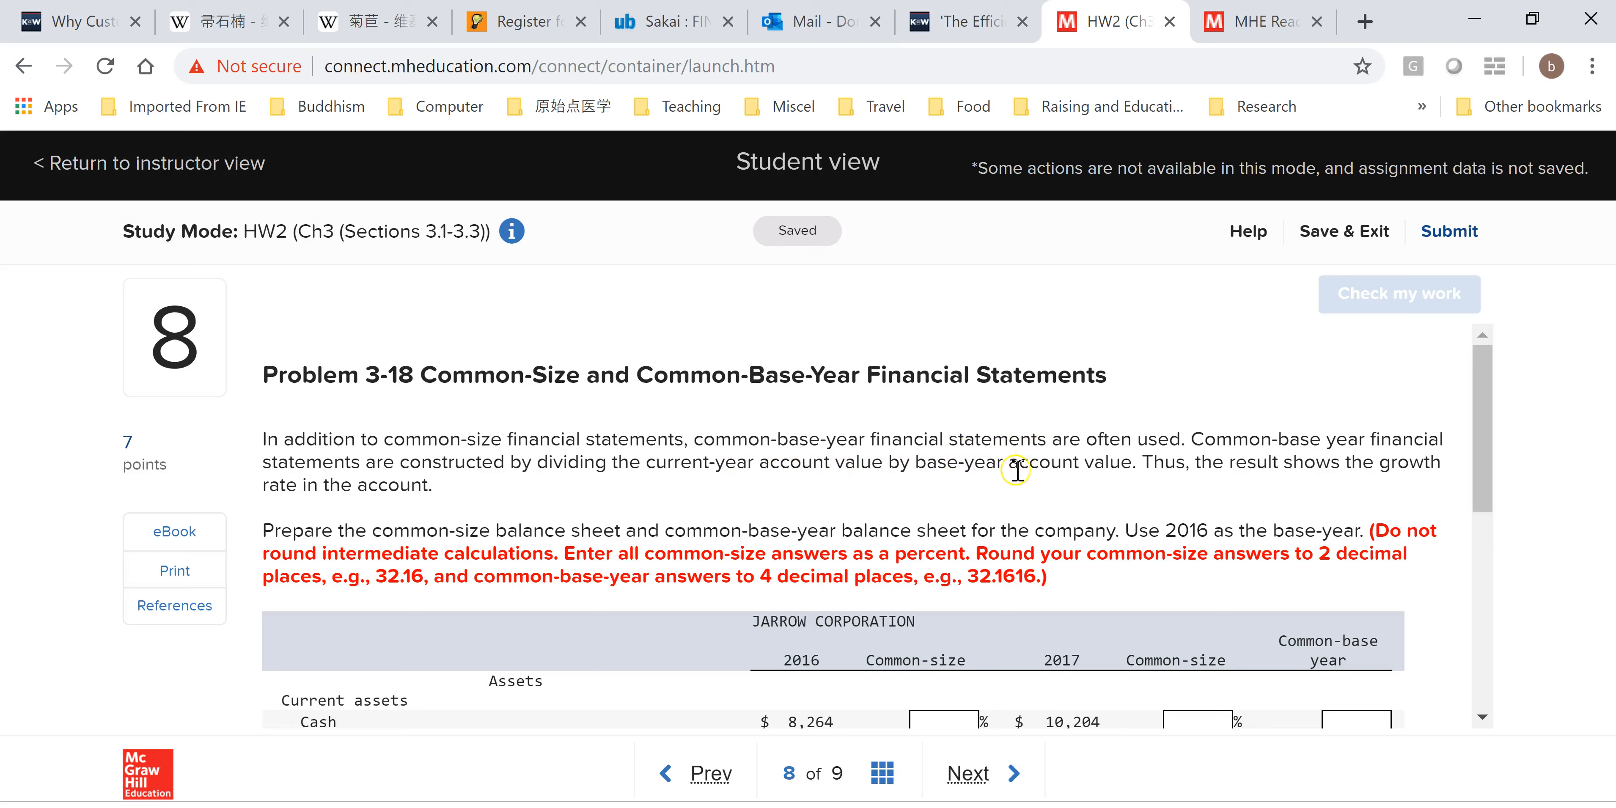
Read the Jarrow Corporation common-size and common-base-year problem statement and its balance sheet table.
{"action": "left_click_drag", "start_coordinate": [1498, 447], "coordinate": [1493, 506]}
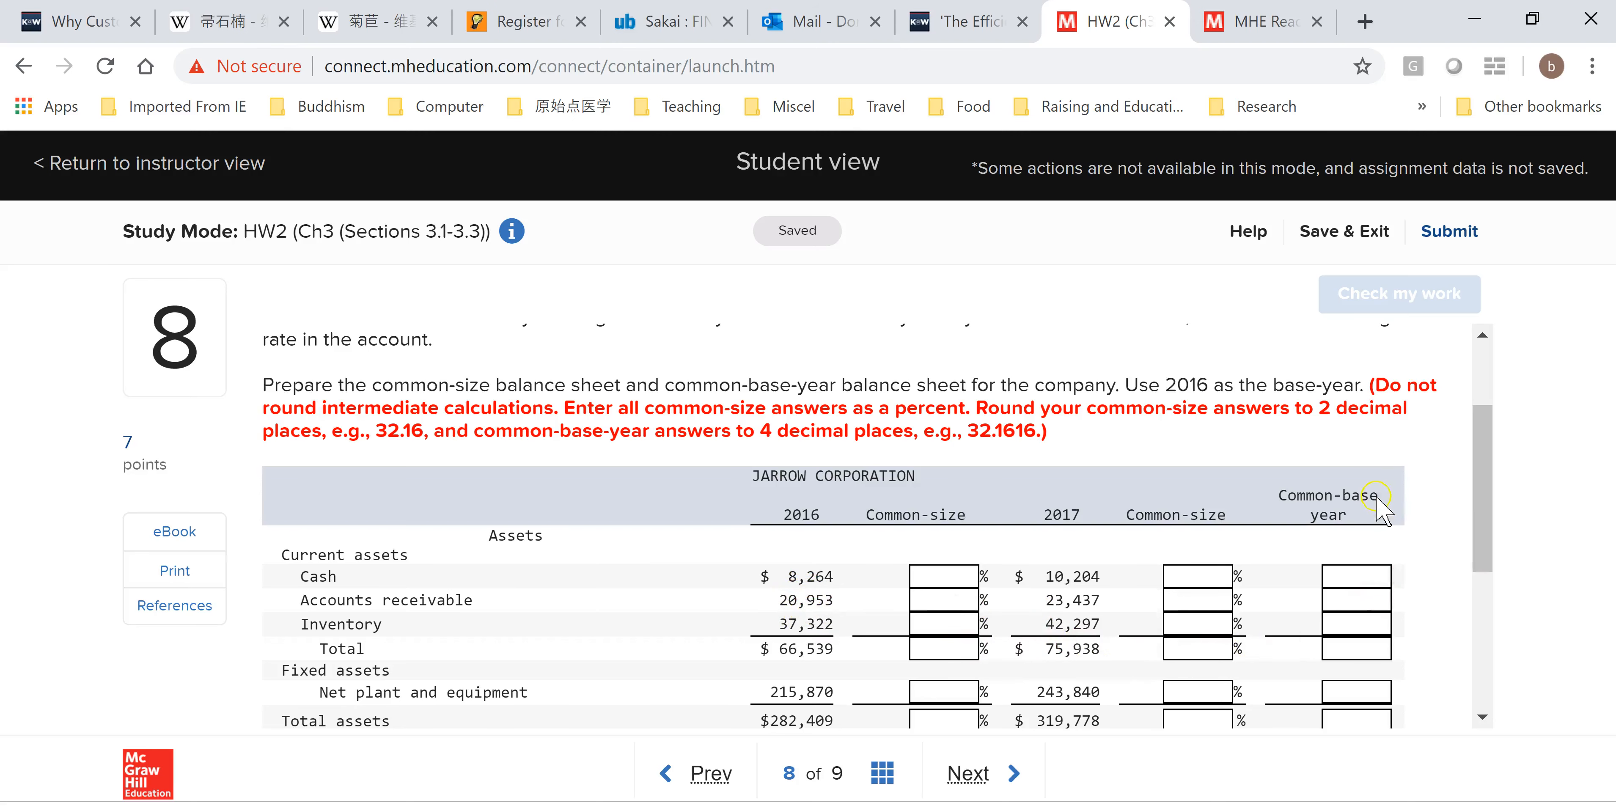
{"action": "left_click_drag", "start_coordinate": [1476, 540], "coordinate": [1480, 501]}
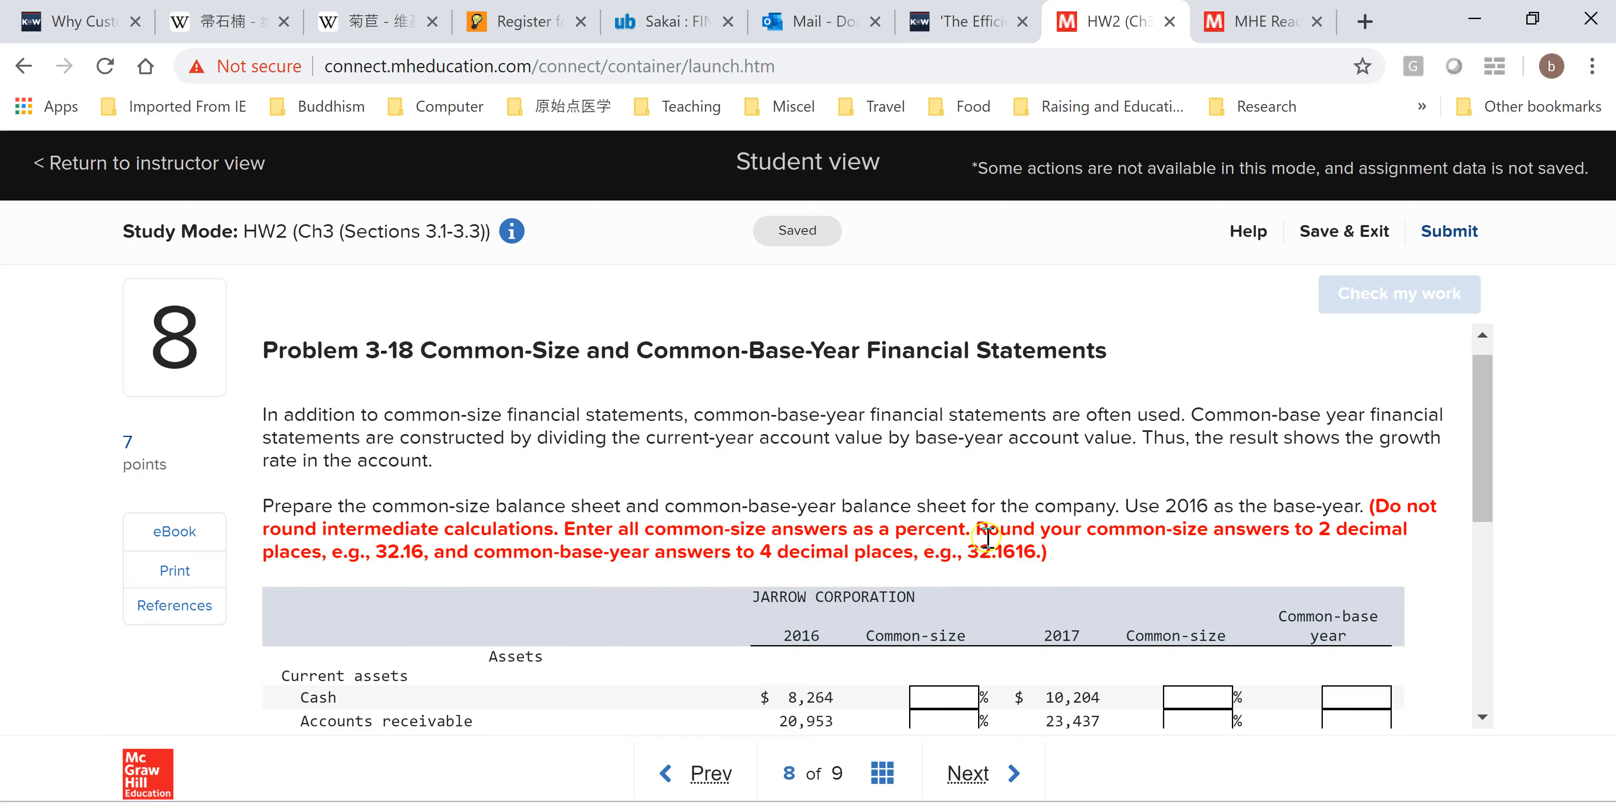
{"action": "left_click_drag", "start_coordinate": [1492, 486], "coordinate": [1490, 557]}
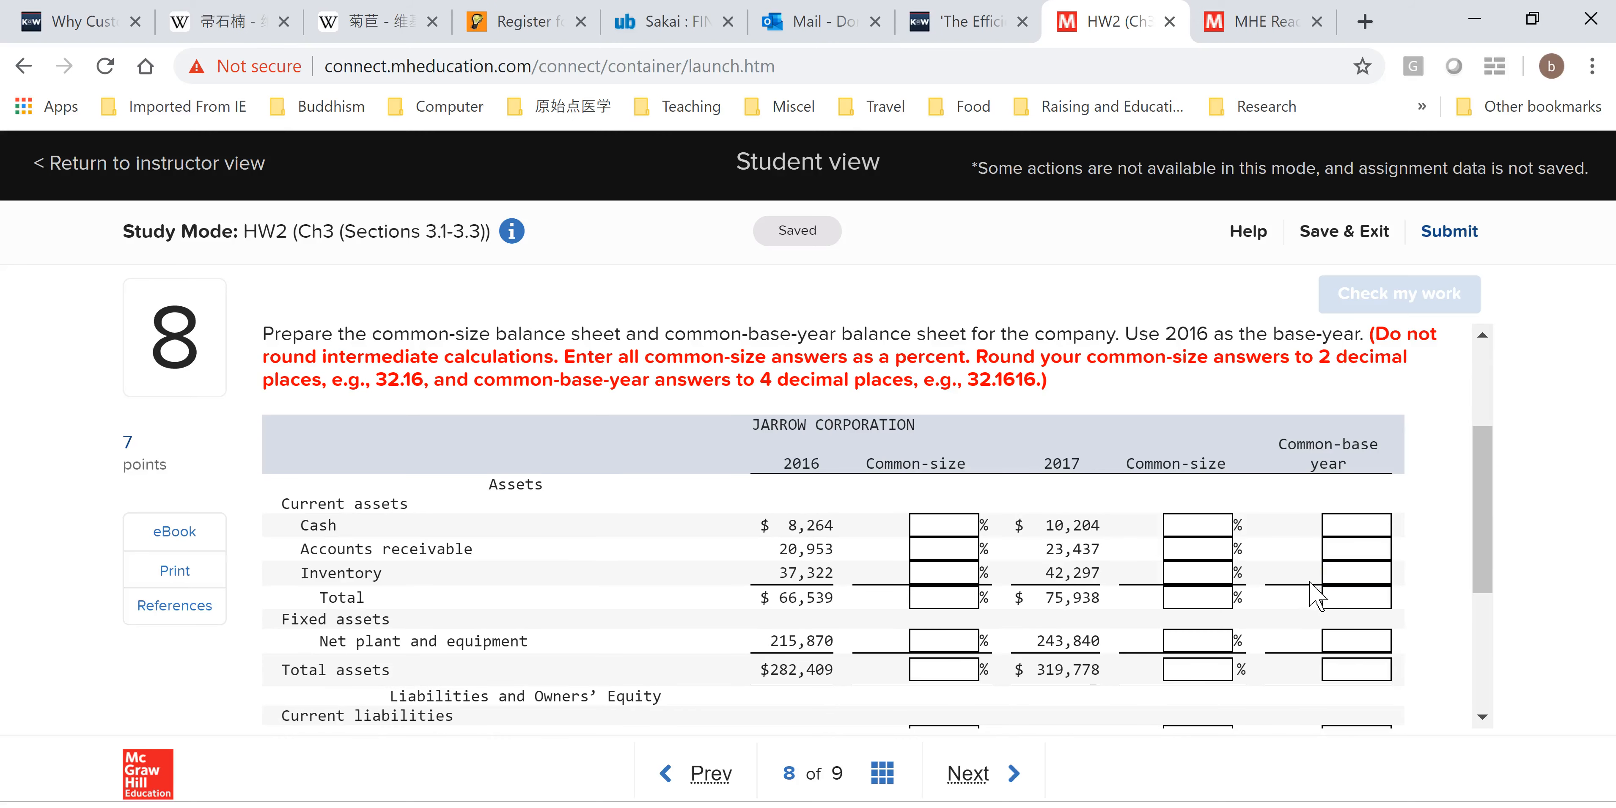
{"action": "left_click", "coordinate": [941, 502]}
{"action": "mouse_move", "coordinate": [1478, 523]}
{"action": "left_mouse_down"}
{"action": "mouse_move", "coordinate": [1480, 546]}
{"action": "mouse_move", "coordinate": [1492, 537]}
{"action": "left_mouse_up"}
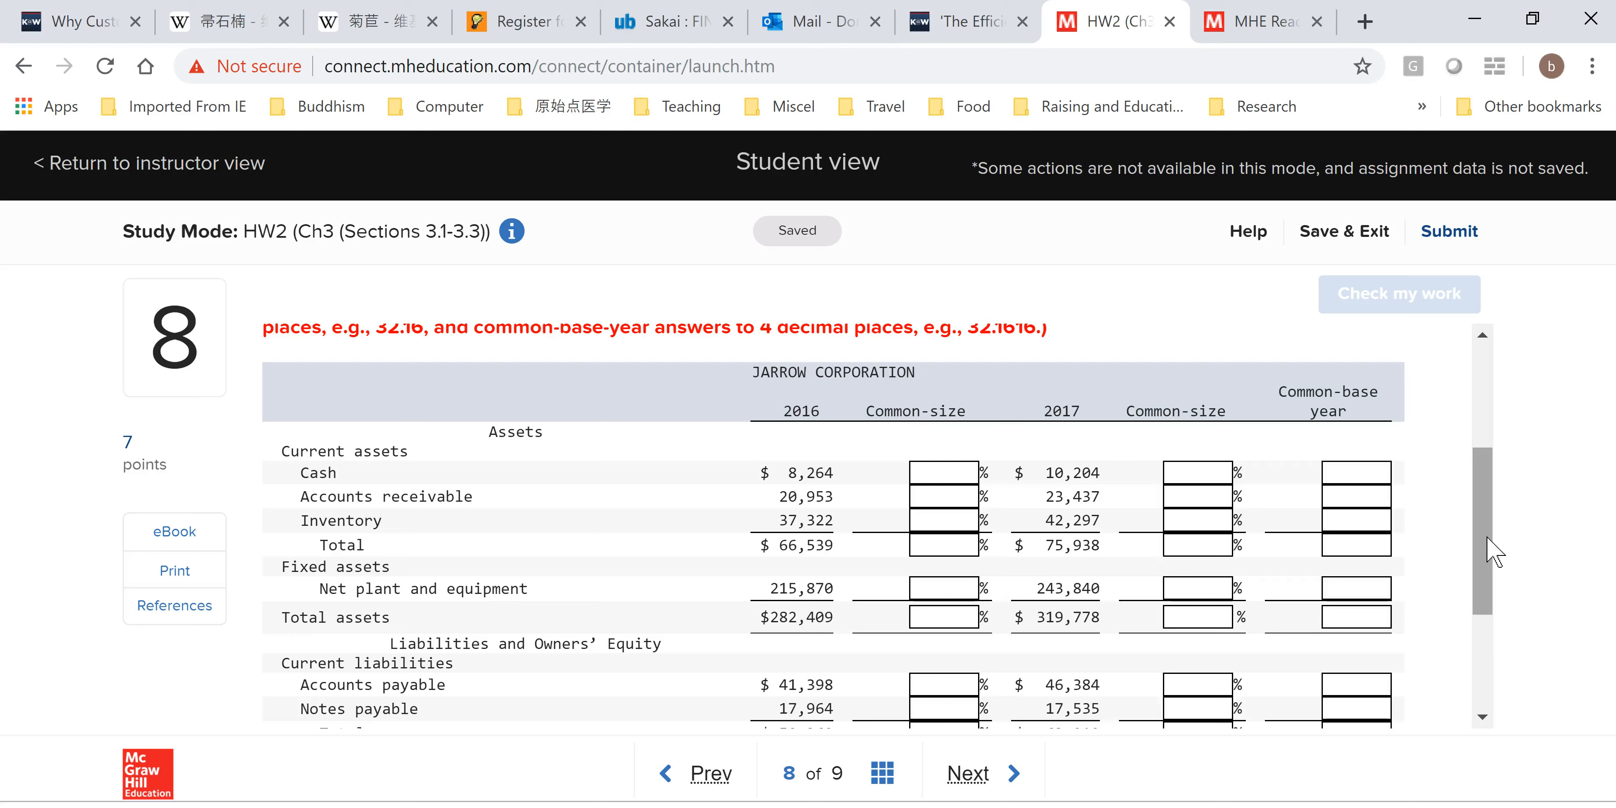
{"action": "left_click_drag", "start_coordinate": [1495, 552], "coordinate": [1493, 485]}
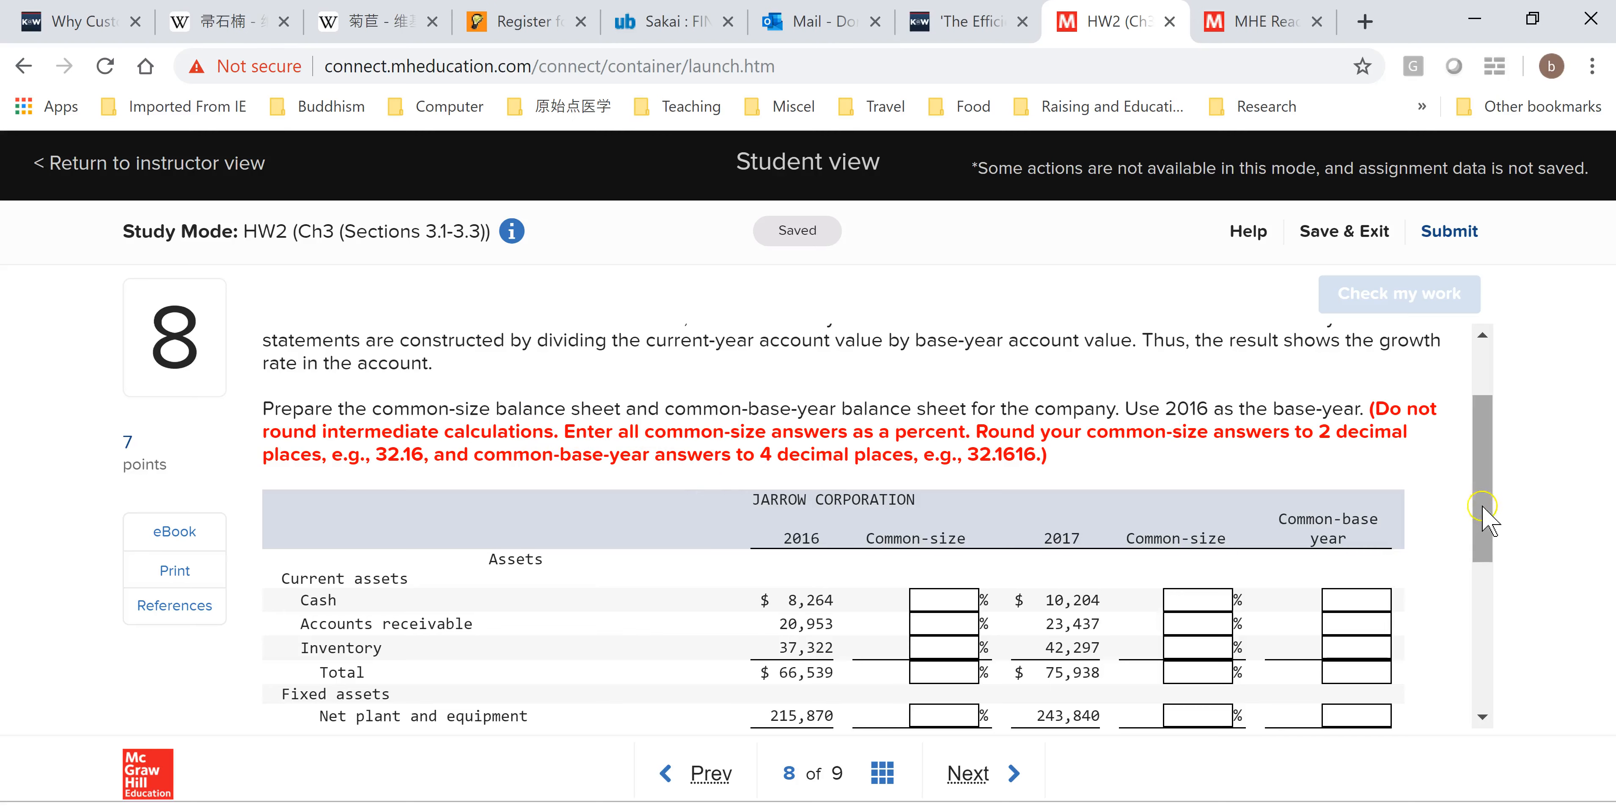
{"action": "scroll", "coordinate": [1483, 514], "scroll_direction": "down", "scroll_amount": 1}
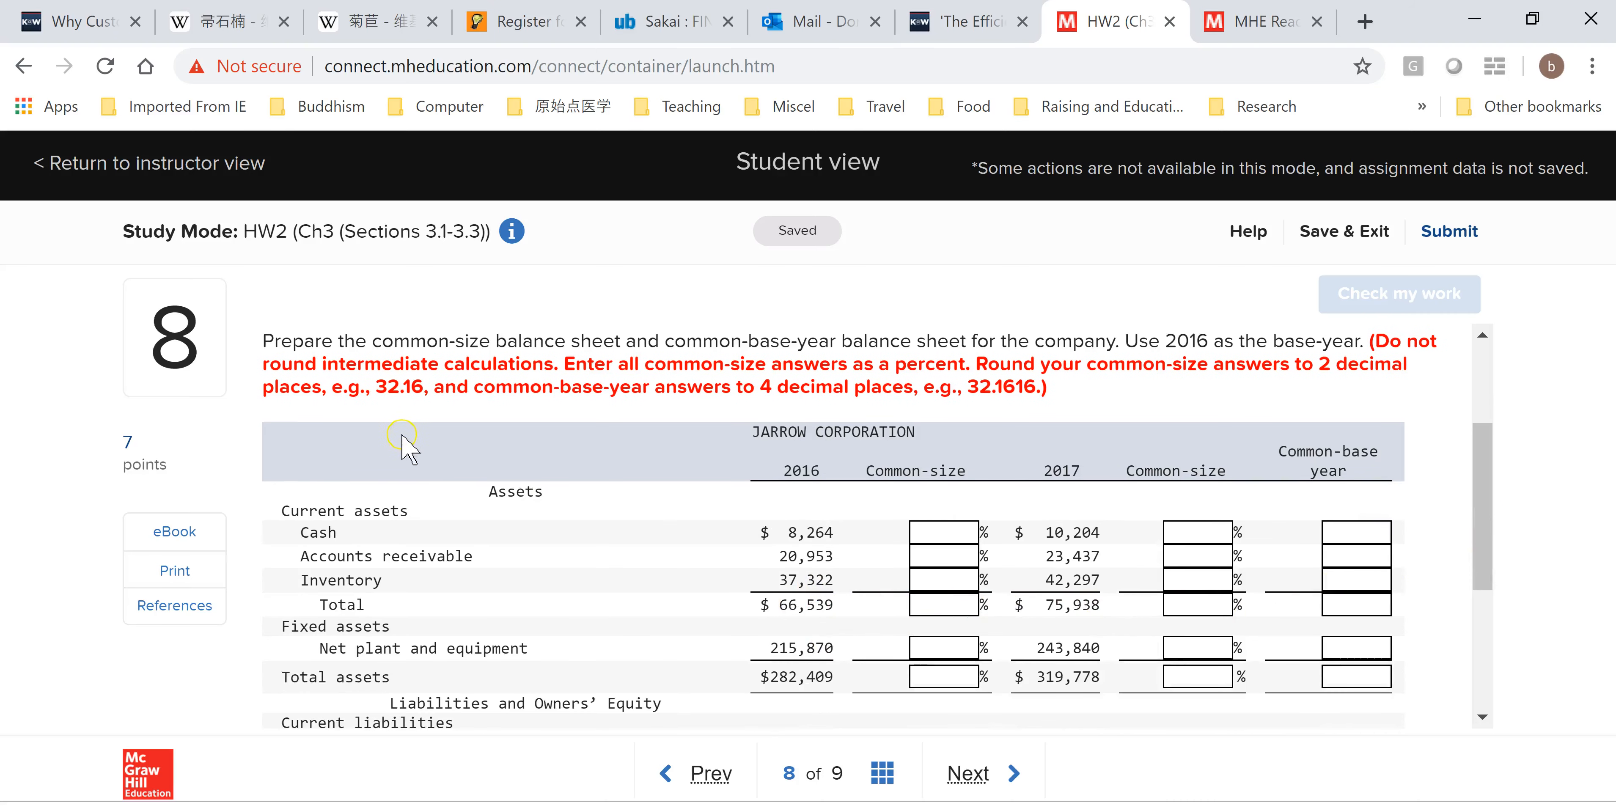
Copy the whole Jarrow Corporation balance sheet table and paste it into a new blank workbook.
{"action": "left_click_drag", "start_coordinate": [381, 439], "coordinate": [1433, 587]}
{"action": "left_click_drag", "start_coordinate": [1496, 511], "coordinate": [1487, 689]}
{"action": "left_click", "coordinate": [1433, 684], "text": "shift"}
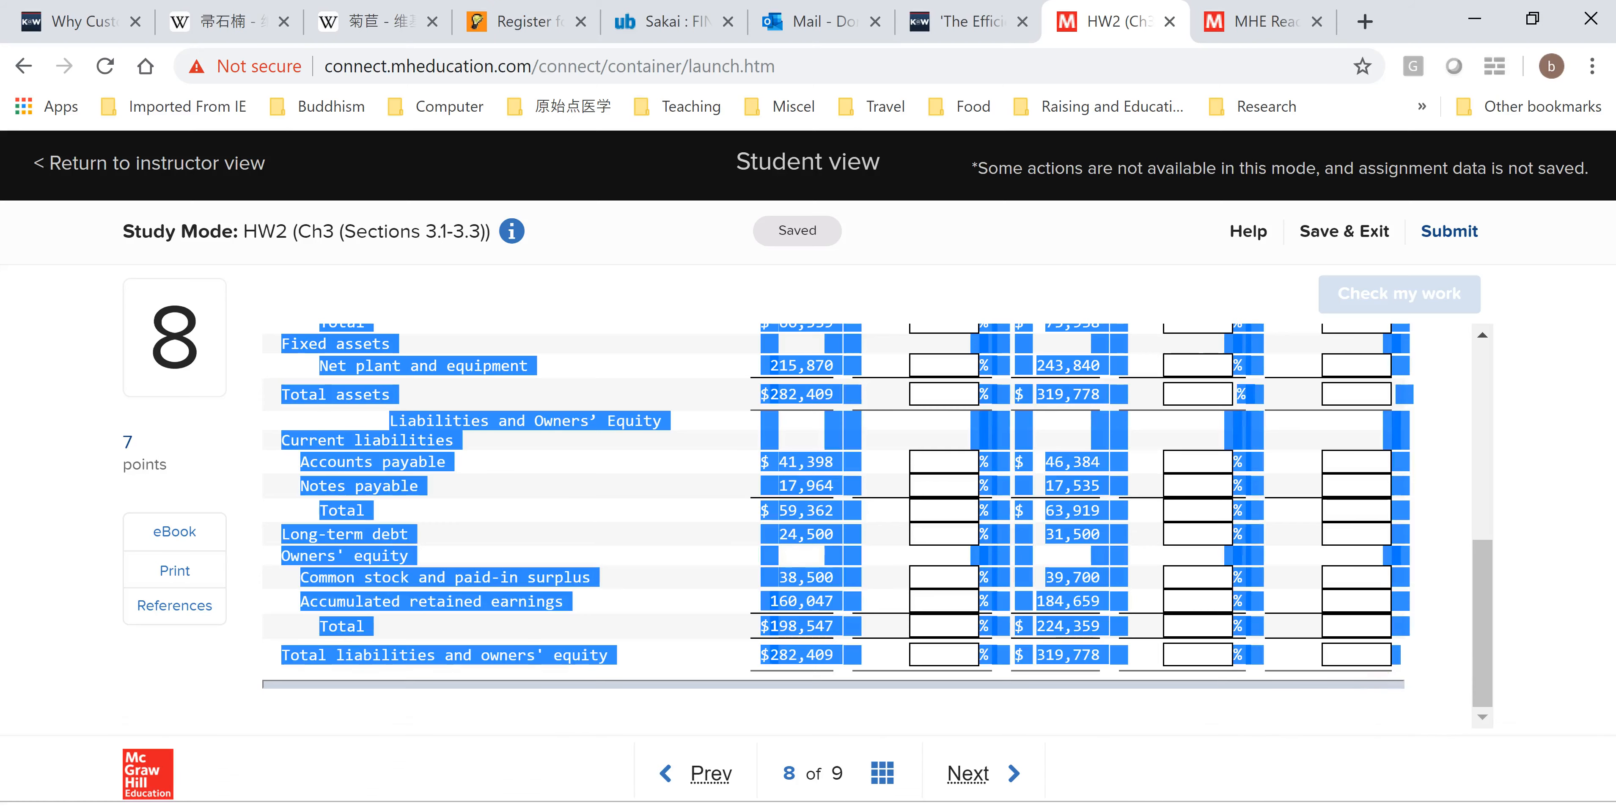
{"action": "left_click", "coordinate": [808, 807]}
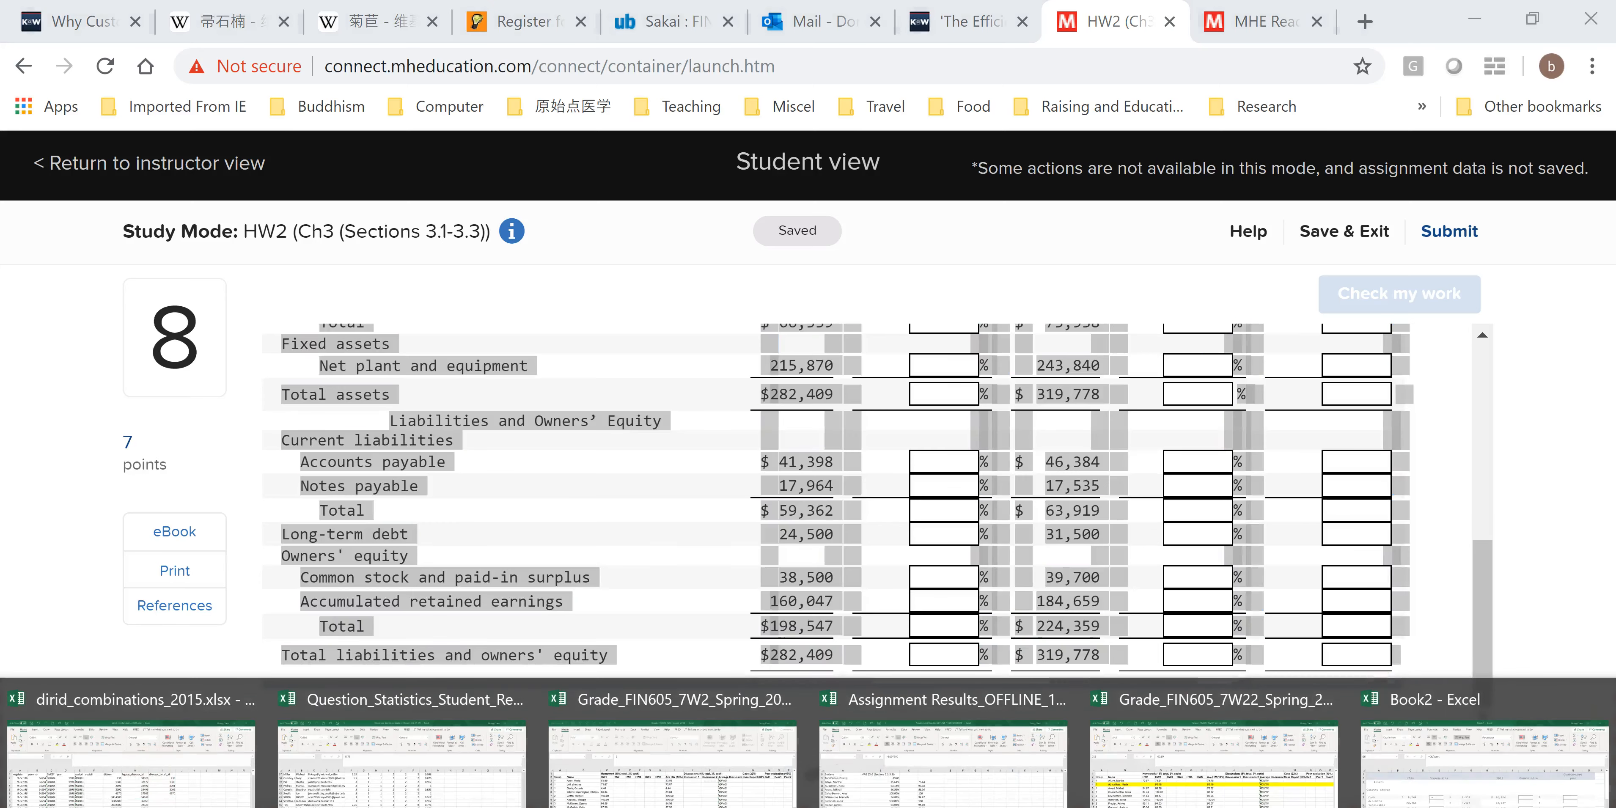
{"action": "left_click", "coordinate": [931, 712]}
{"action": "left_click", "coordinate": [292, 22]}
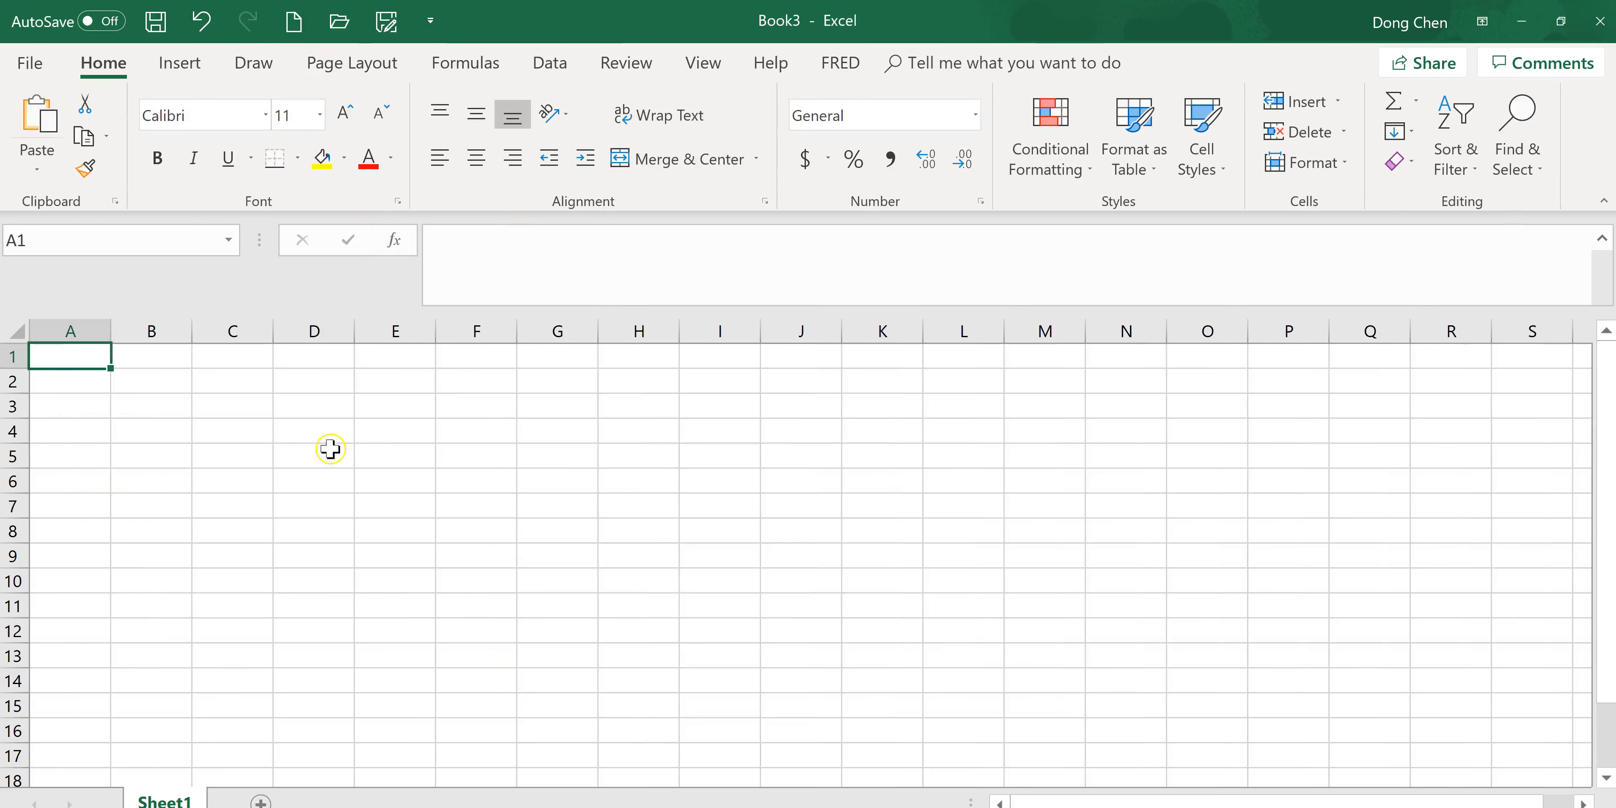
{"action": "key", "text": "ctrl+v"}
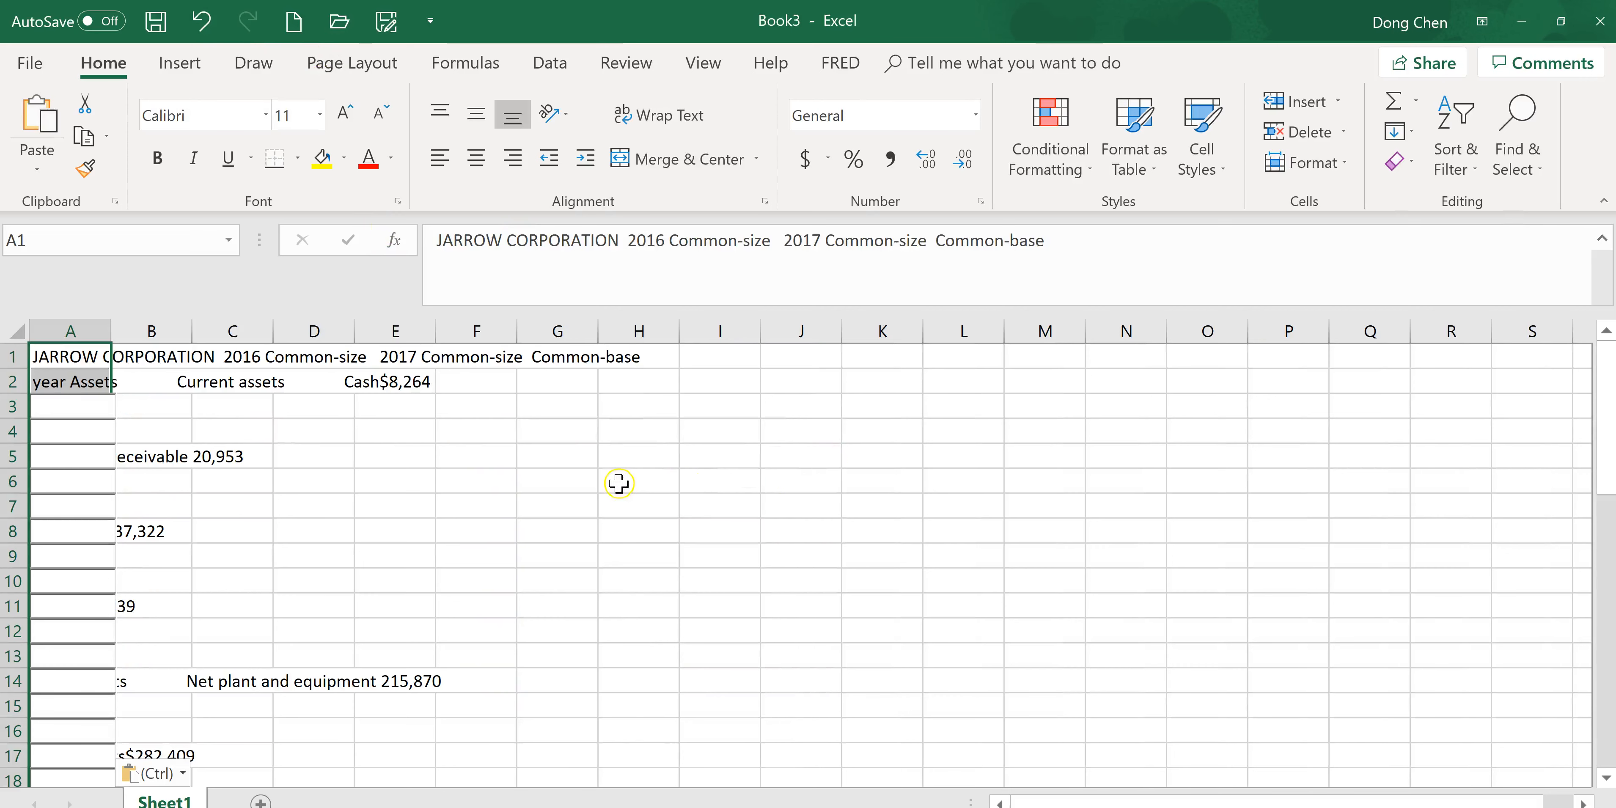
Select the entire sheet and delete all the pasted contents.
{"action": "scroll", "coordinate": [666, 559], "scroll_direction": "down", "scroll_amount": 6}
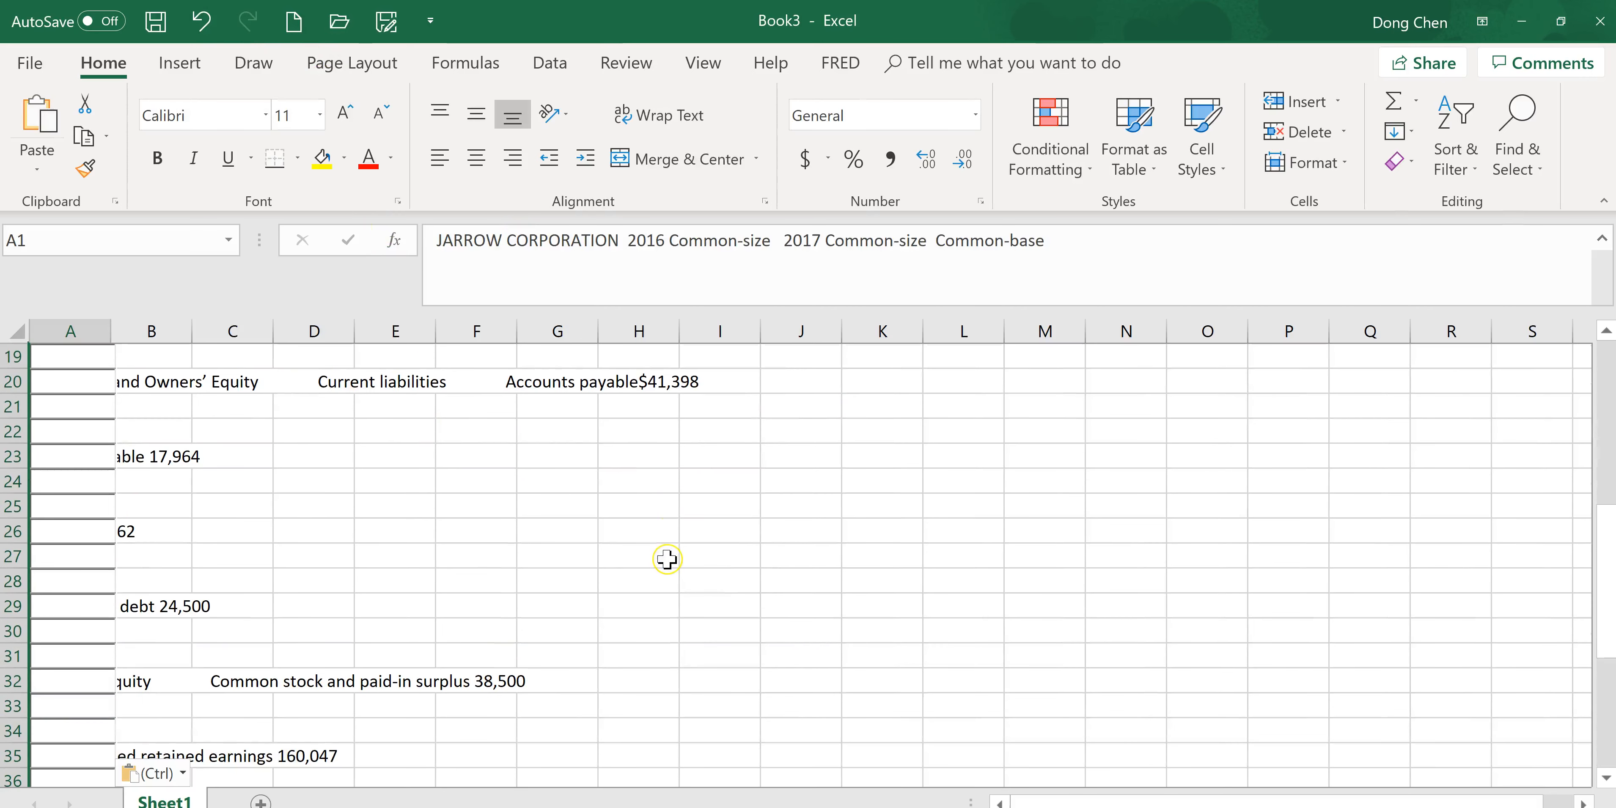
{"action": "scroll", "coordinate": [627, 545], "scroll_direction": "up", "scroll_amount": 6}
{"action": "left_click", "coordinate": [16, 331]}
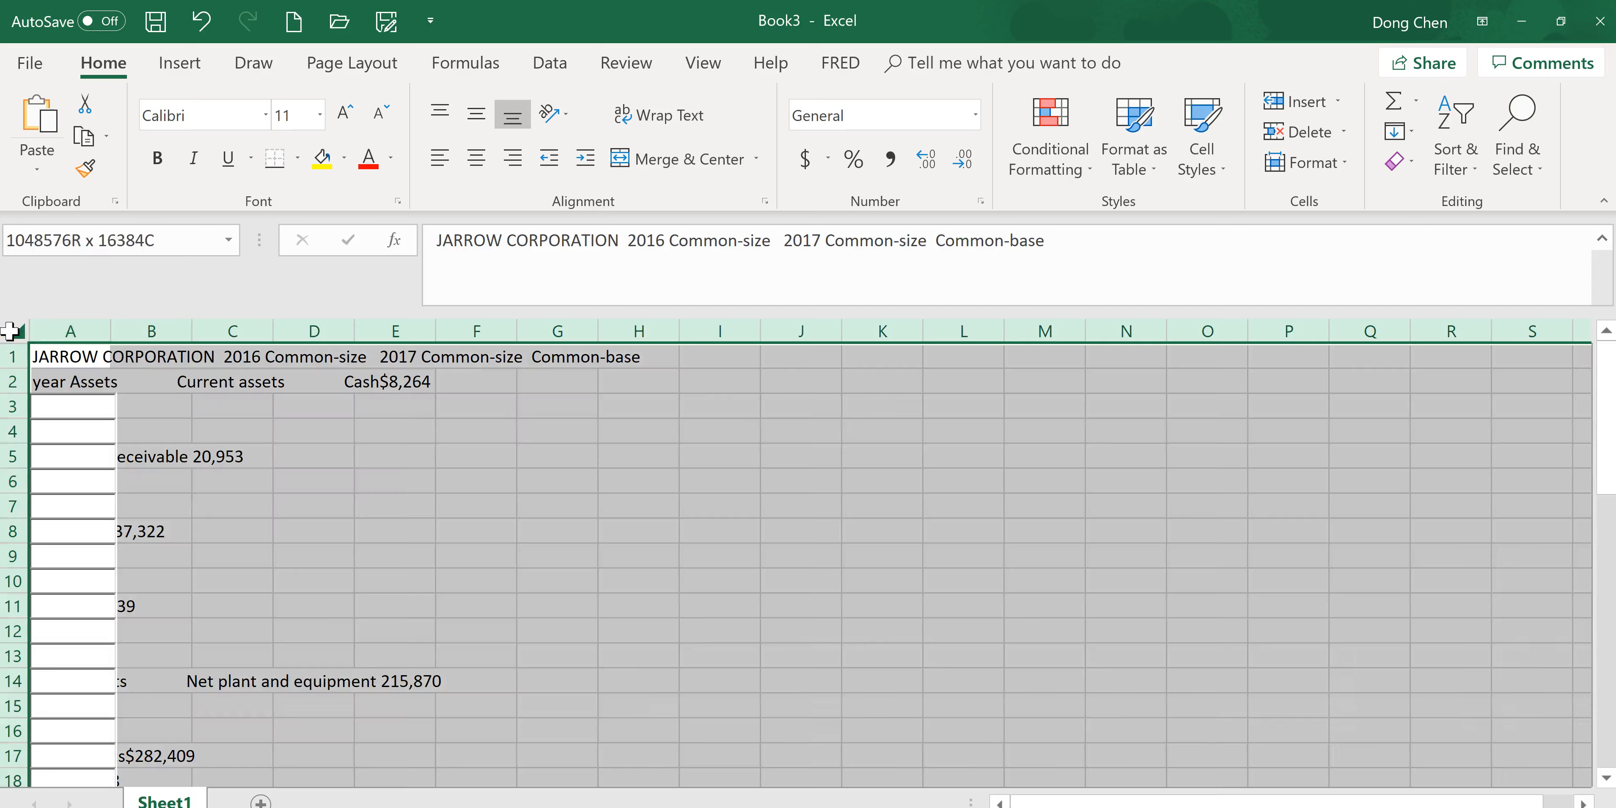
{"action": "key", "text": "Delete"}
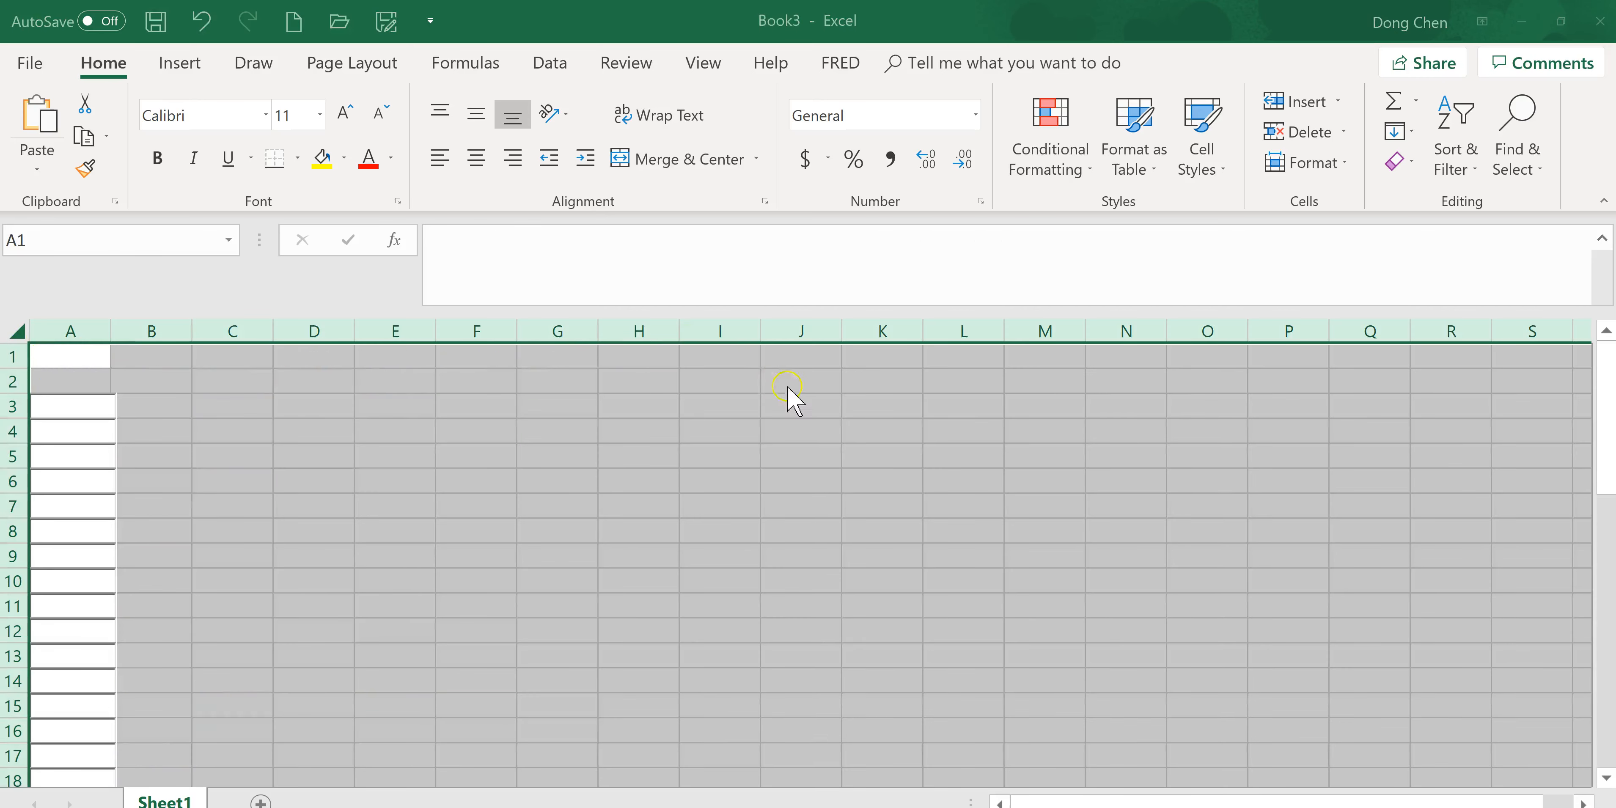
Back in the assignment page, select and copy the entire Jarrow Corporation balance sheet table from its title to the last row.
{"action": "key", "text": "alt+Tab"}
{"action": "key", "text": "alt+Tab"}
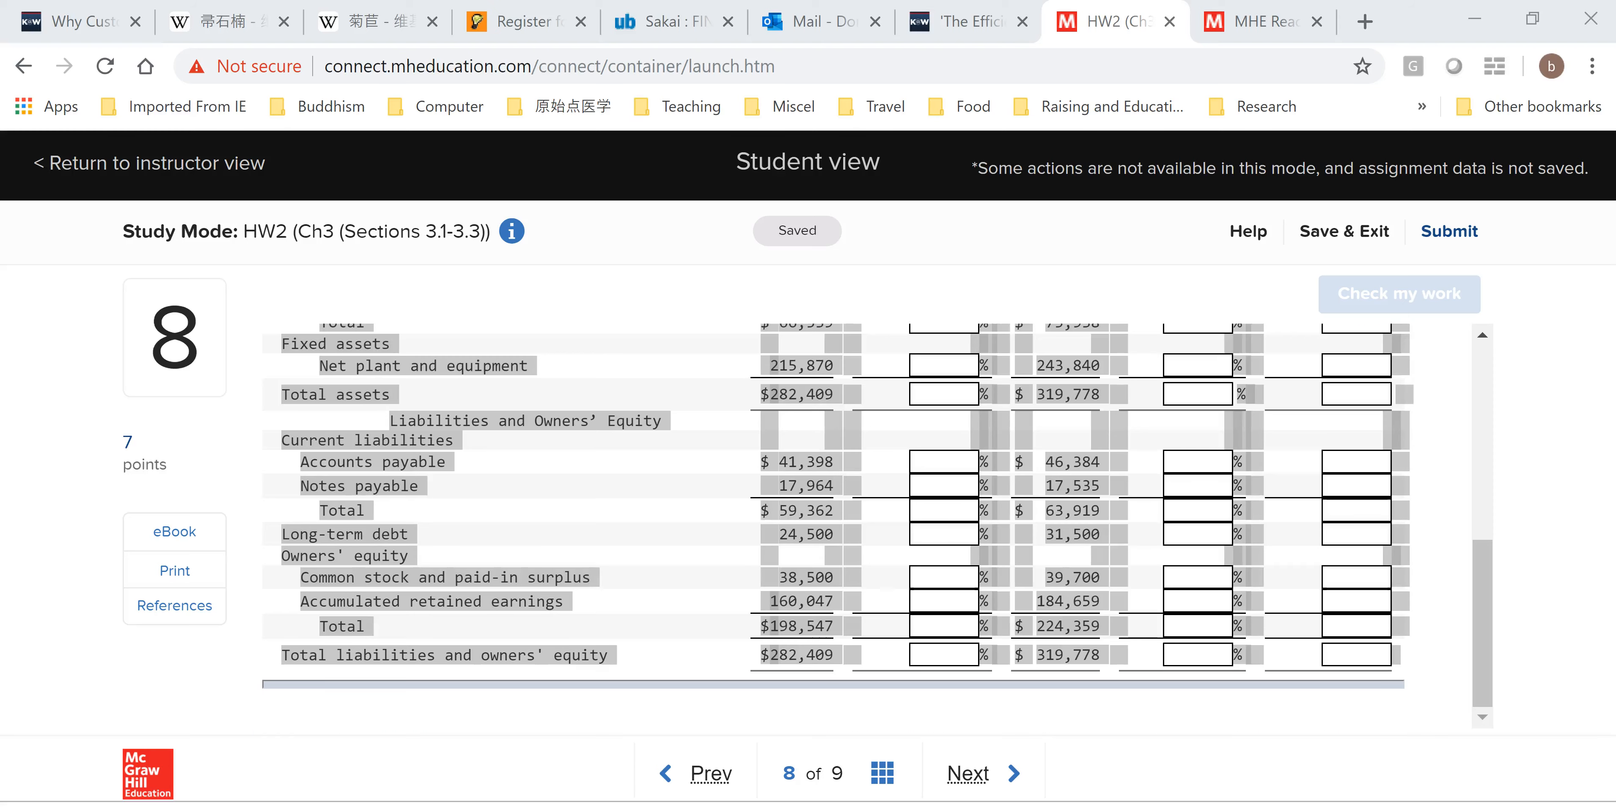
{"action": "left_click", "coordinate": [1133, 476]}
{"action": "scroll", "coordinate": [1069, 536], "scroll_direction": "up", "scroll_amount": 5}
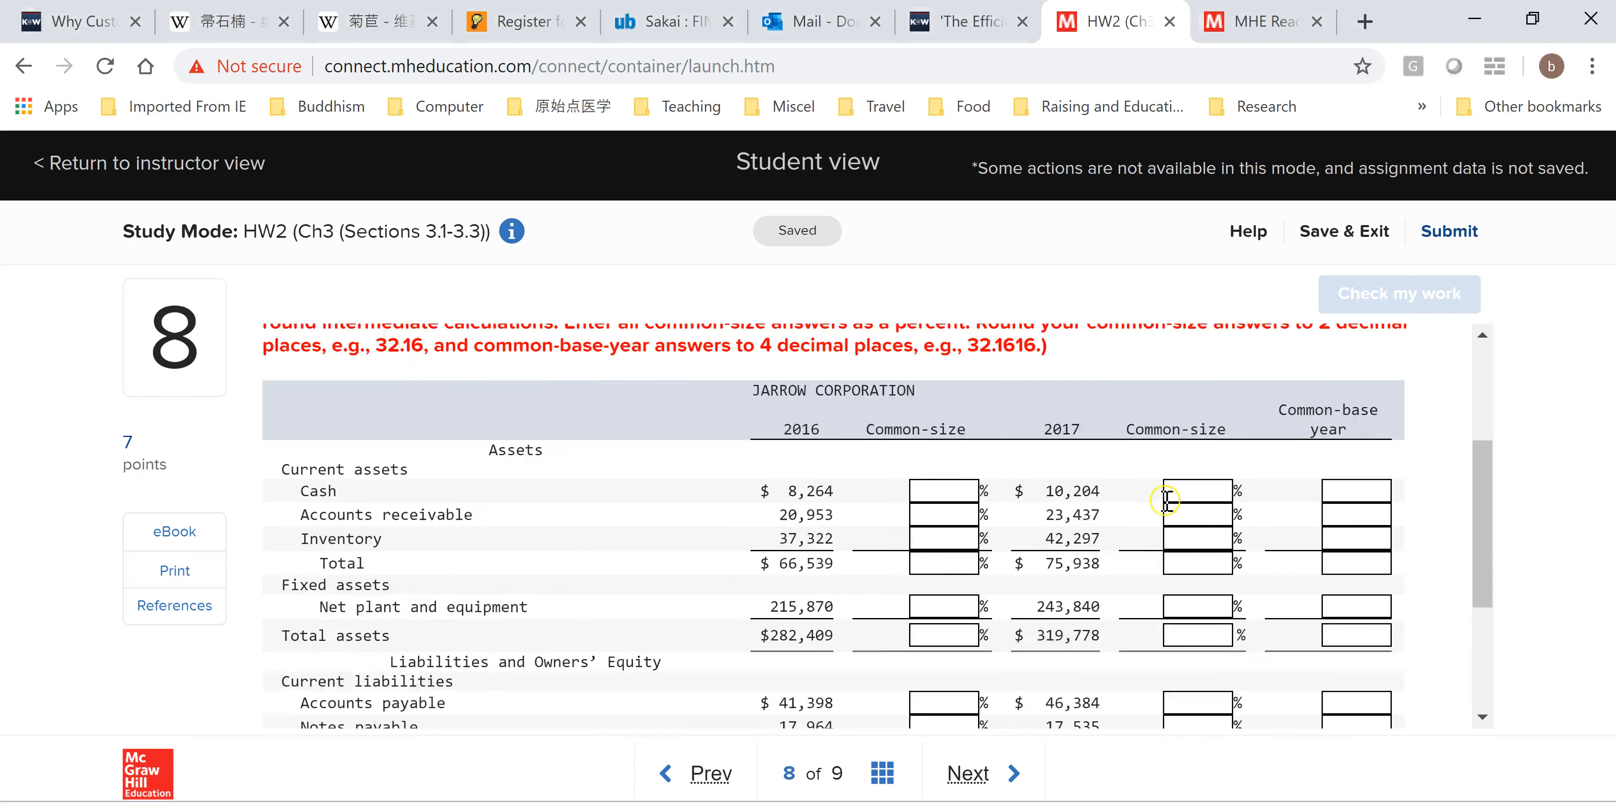
{"action": "scroll", "coordinate": [1069, 536], "scroll_direction": "down", "scroll_amount": 3}
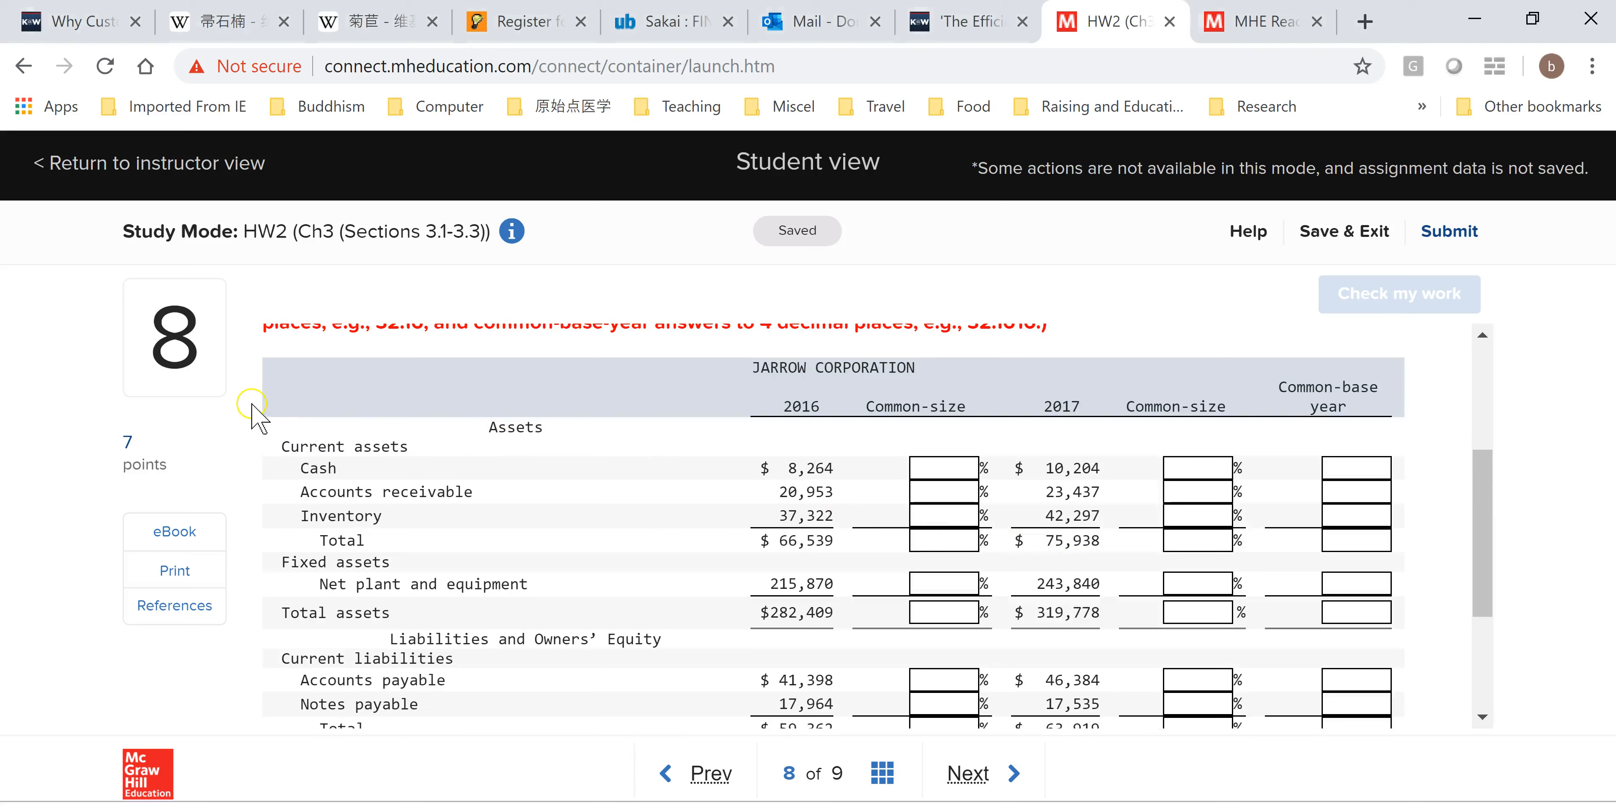
{"action": "left_click_drag", "start_coordinate": [274, 415], "coordinate": [1258, 566]}
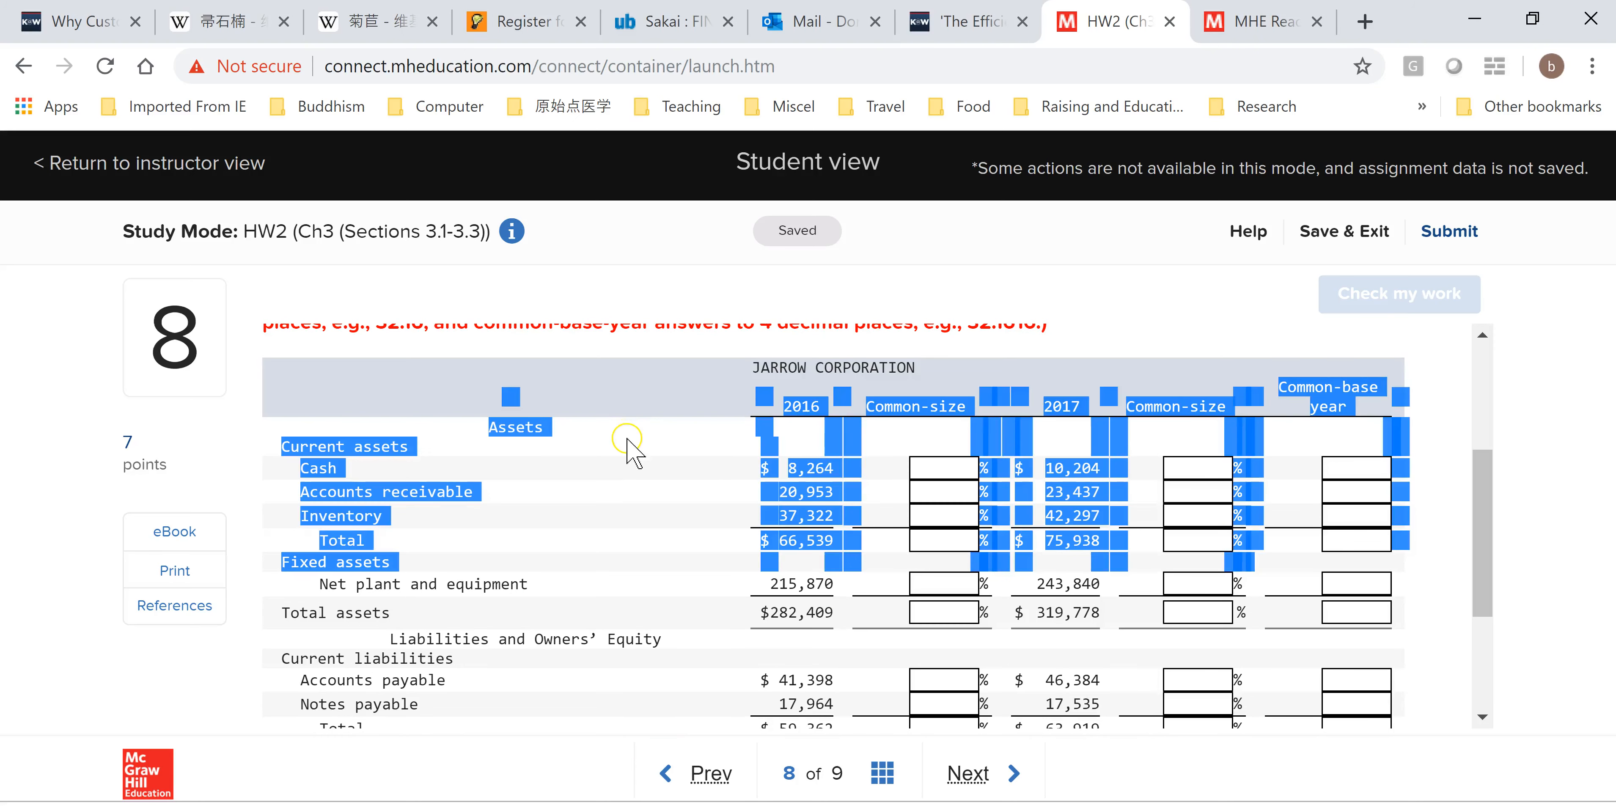
{"action": "left_click", "coordinate": [612, 437]}
{"action": "left_click_drag", "start_coordinate": [298, 415], "coordinate": [1378, 656]}
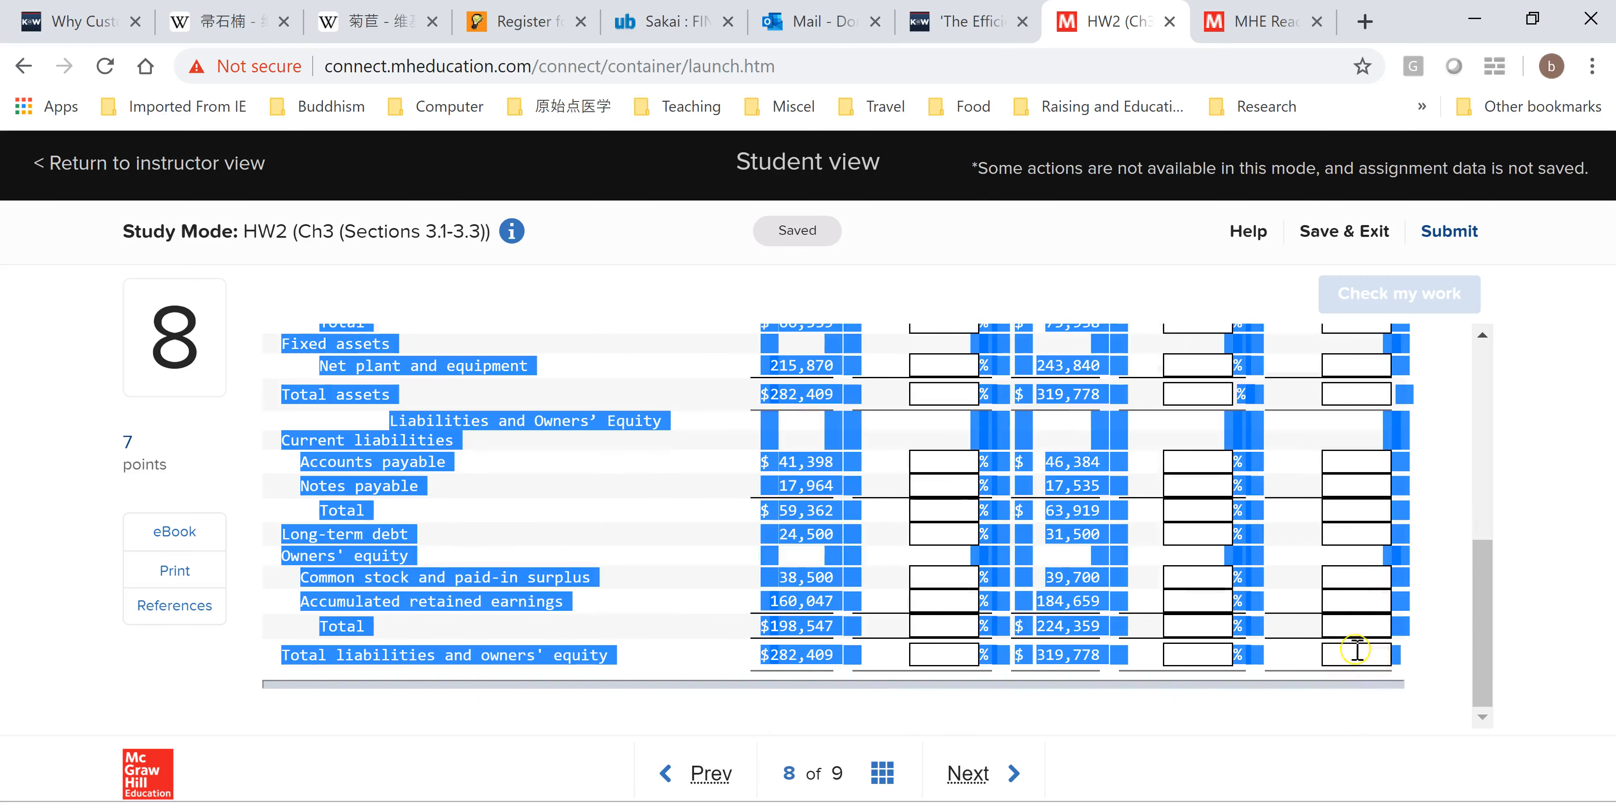
Paste the copied balance sheet table into another new blank workbook.
{"action": "key", "text": "alt+Tab"}
{"action": "left_click", "coordinate": [296, 22]}
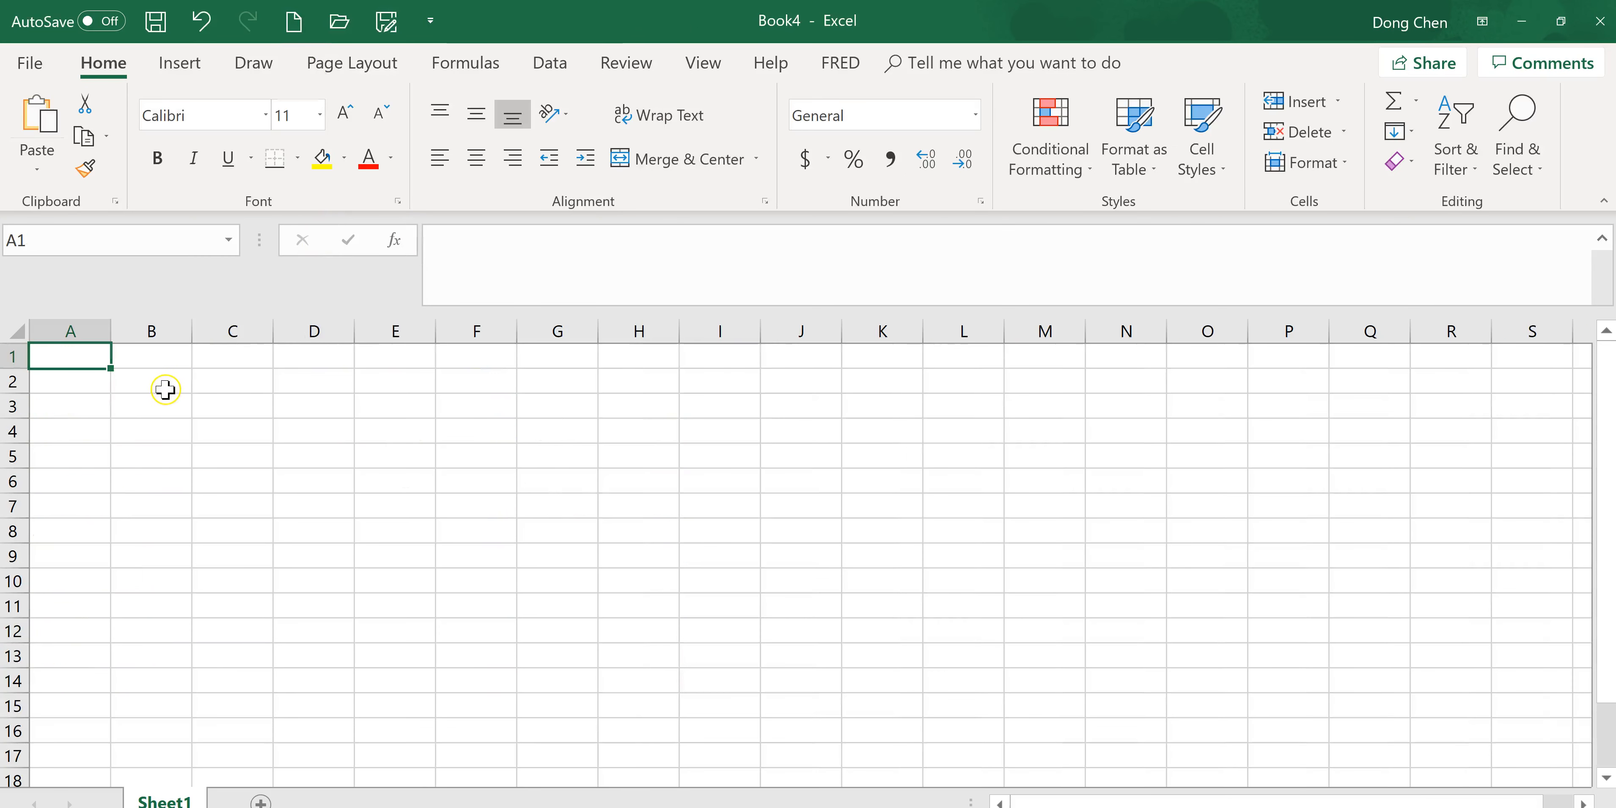
{"action": "key", "text": "ctrl+v"}
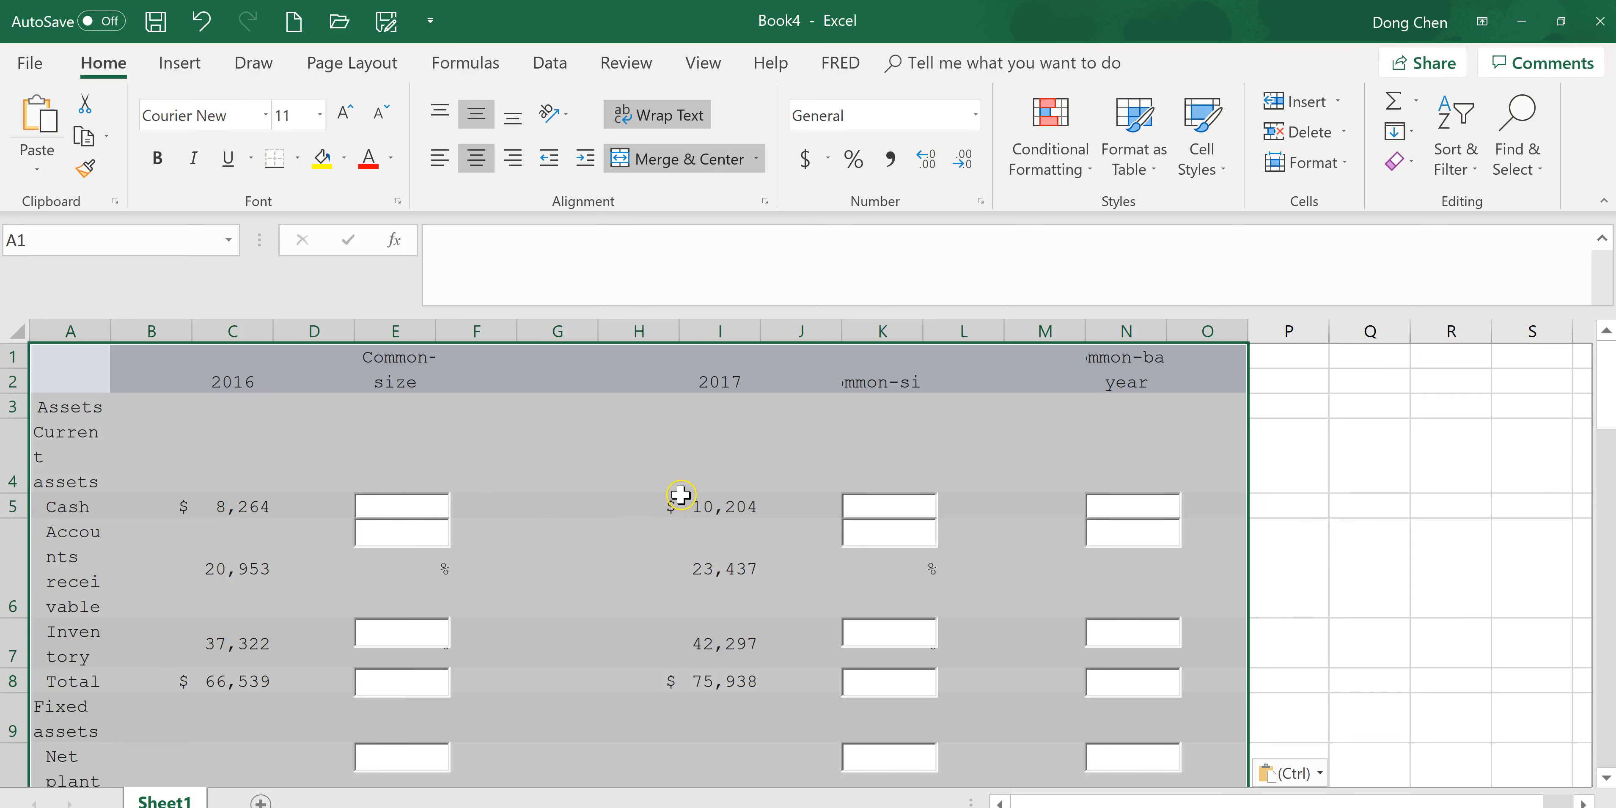
Delete the pasted Common-size header column and the percent-sign column next to the 2016 values.
{"action": "left_click", "coordinate": [398, 332]}
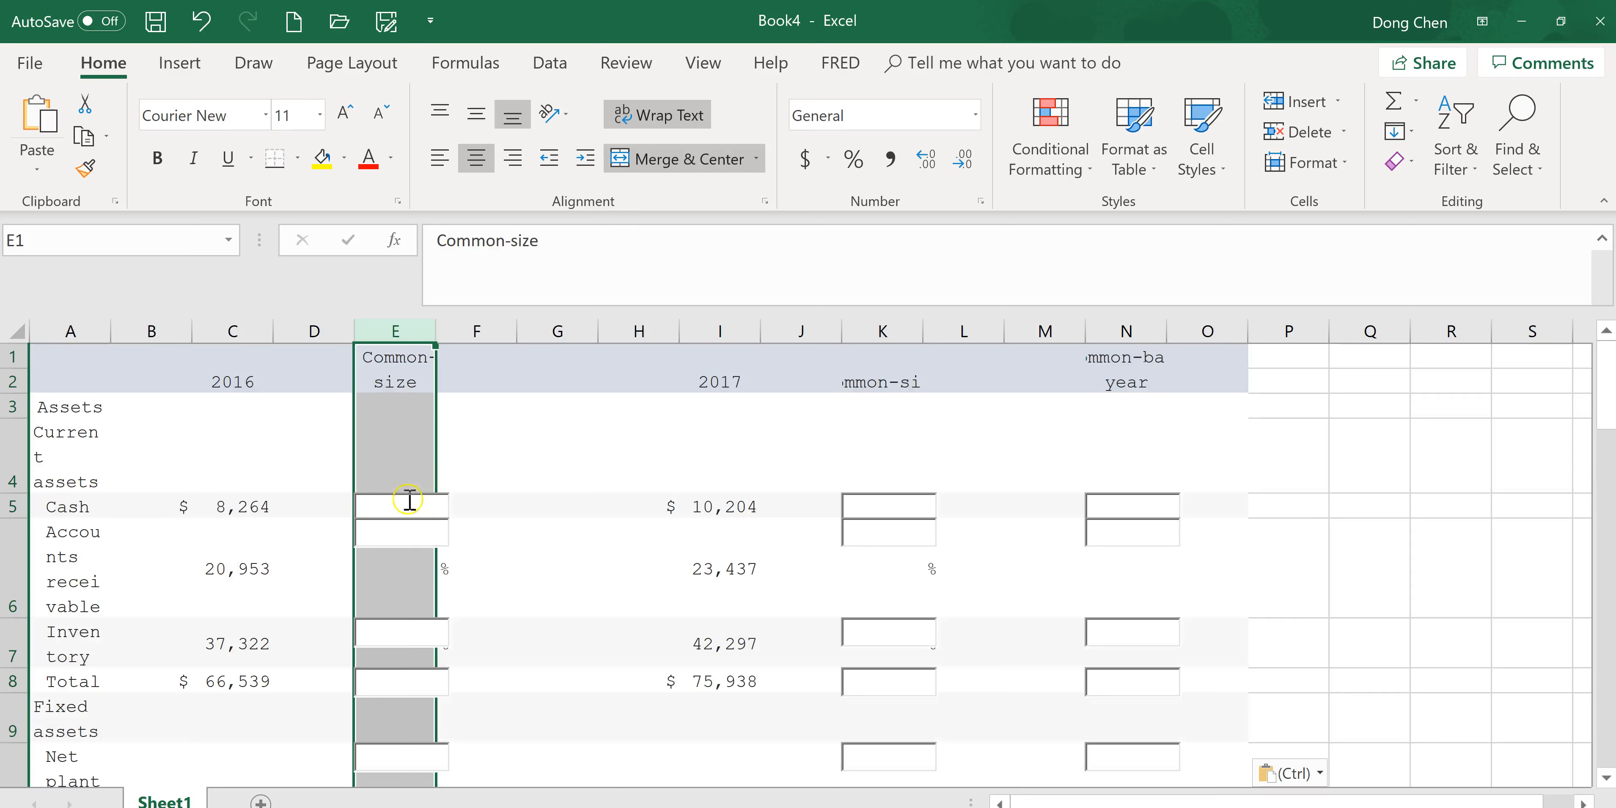
{"action": "right_click", "coordinate": [383, 458]}
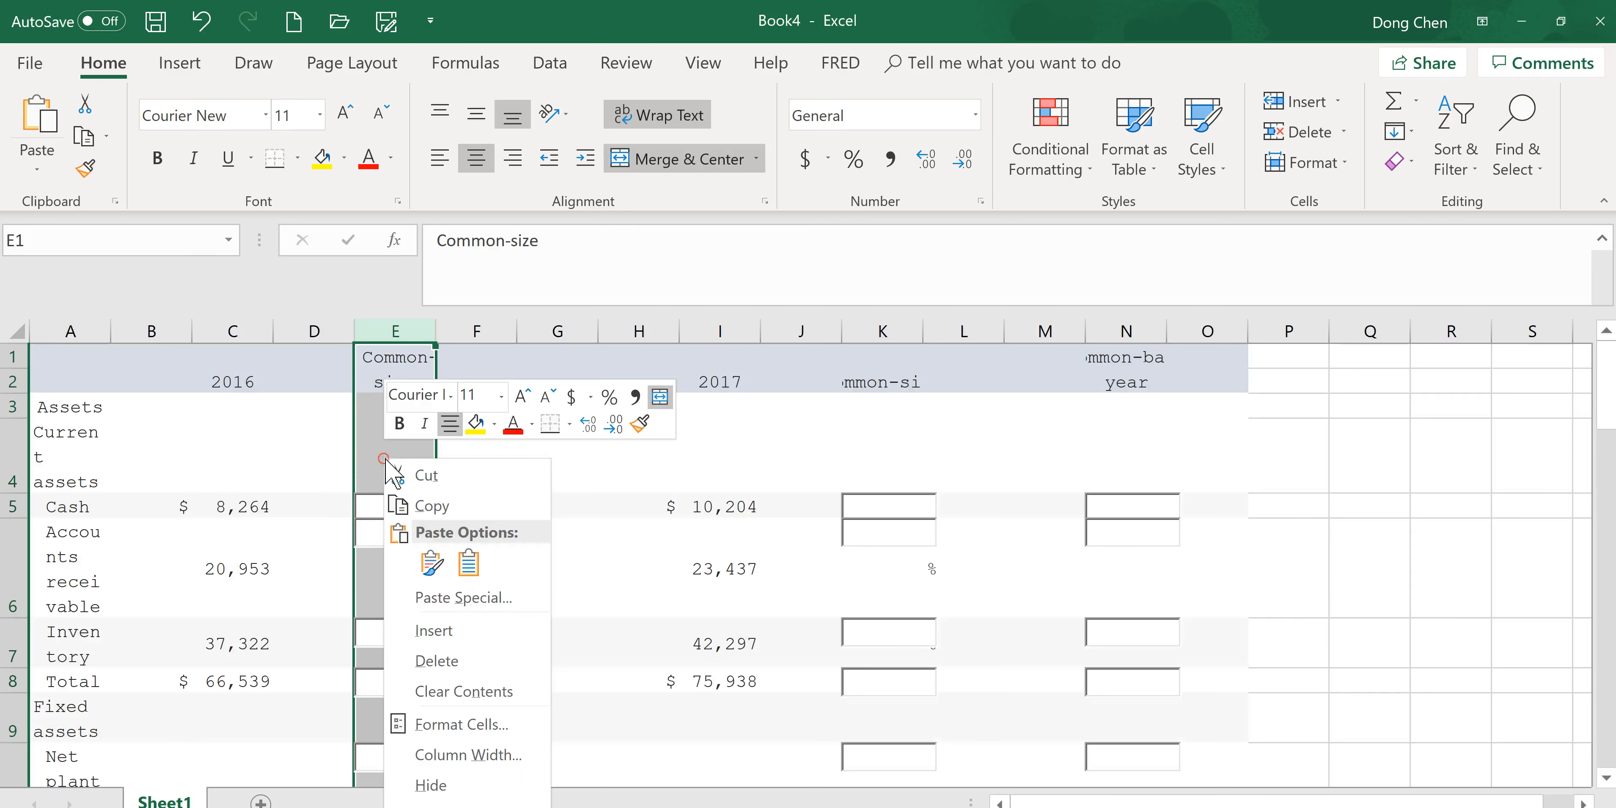
{"action": "left_click", "coordinate": [442, 661]}
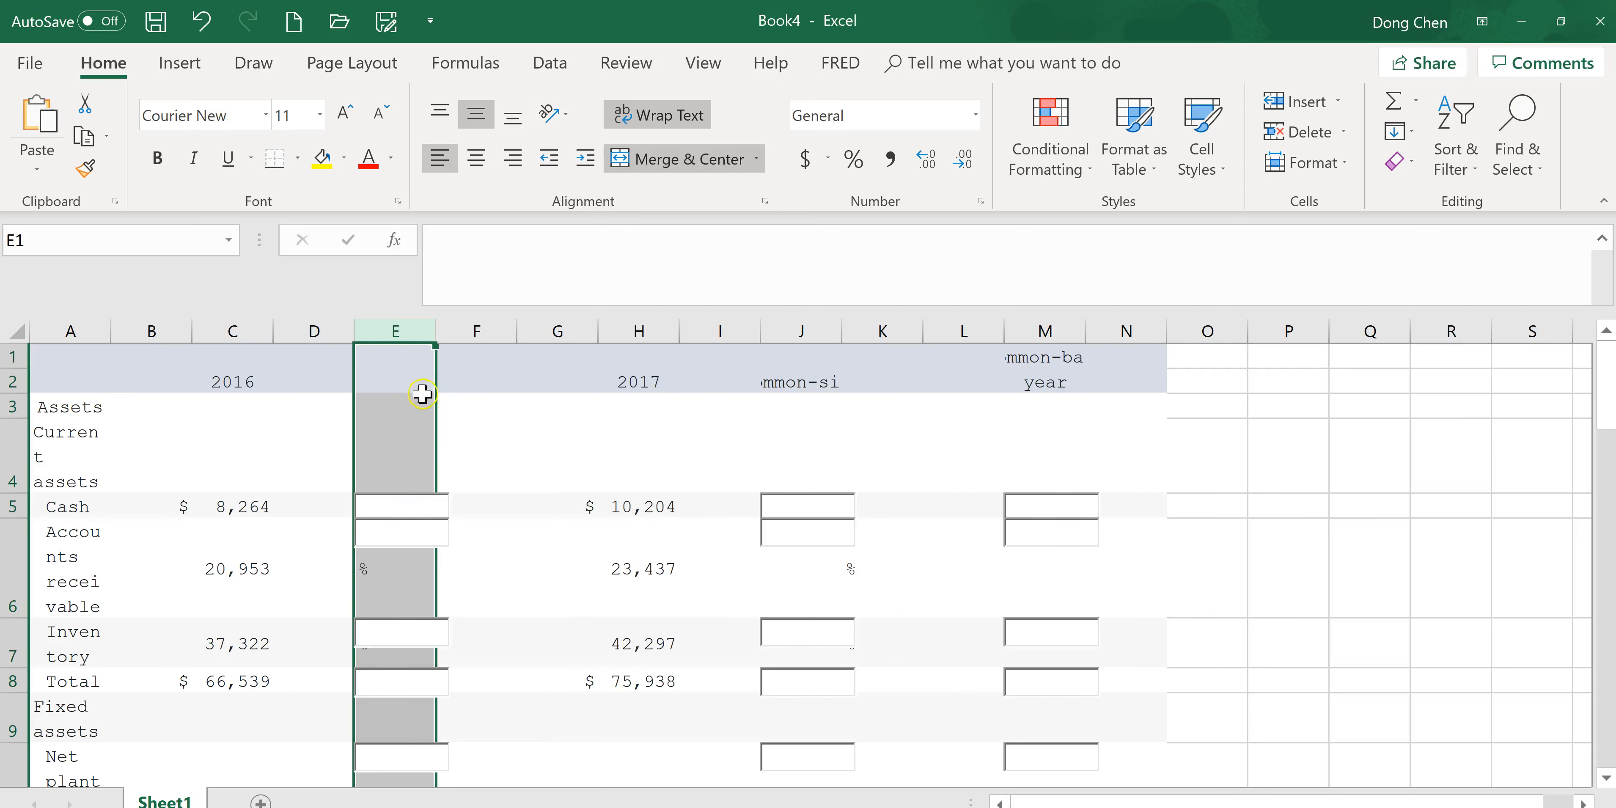
{"action": "right_click", "coordinate": [397, 405]}
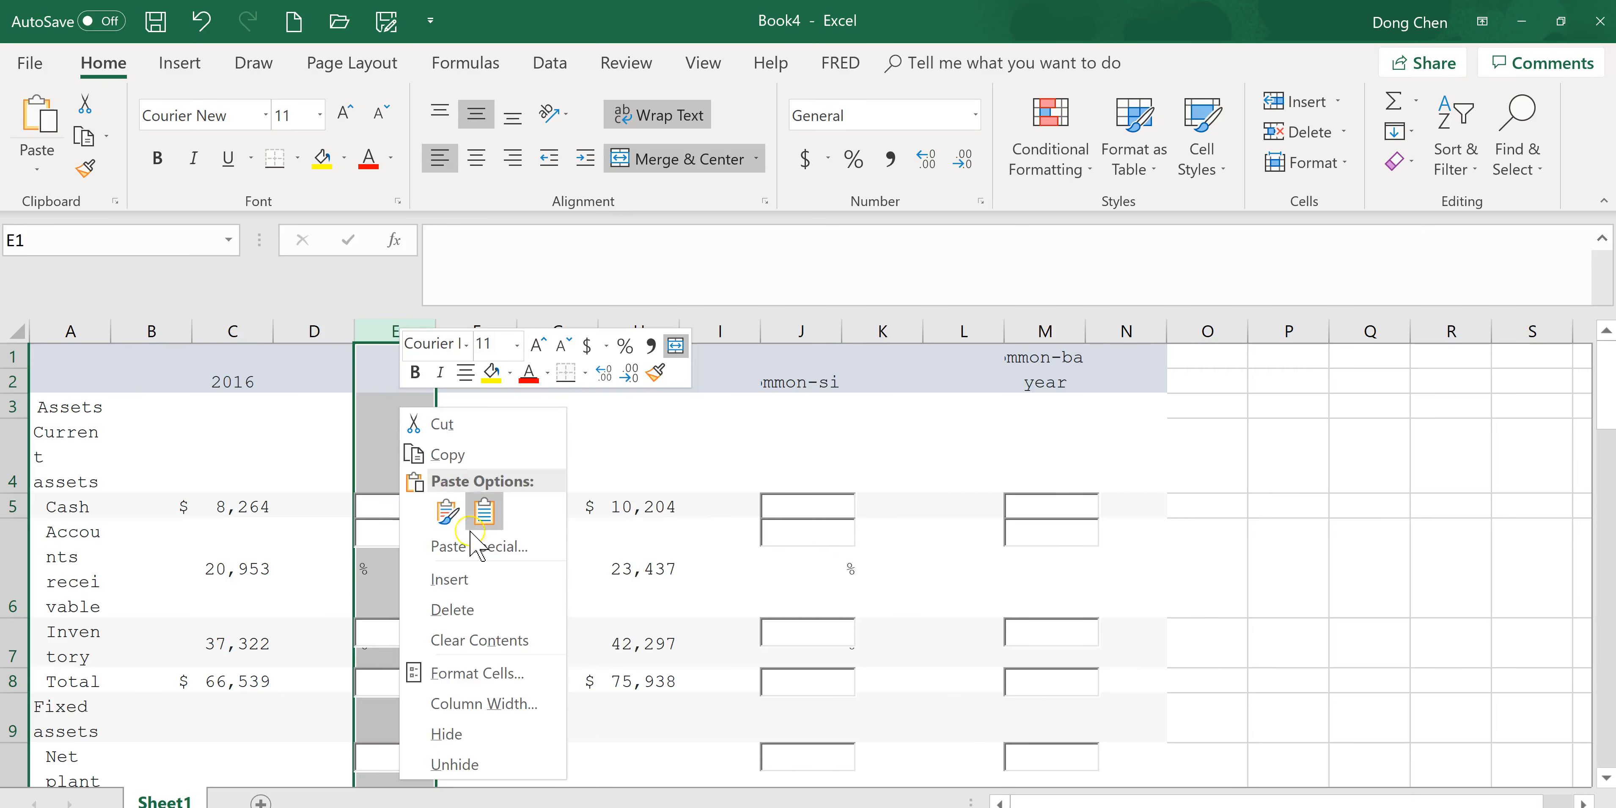
{"action": "left_click", "coordinate": [487, 612]}
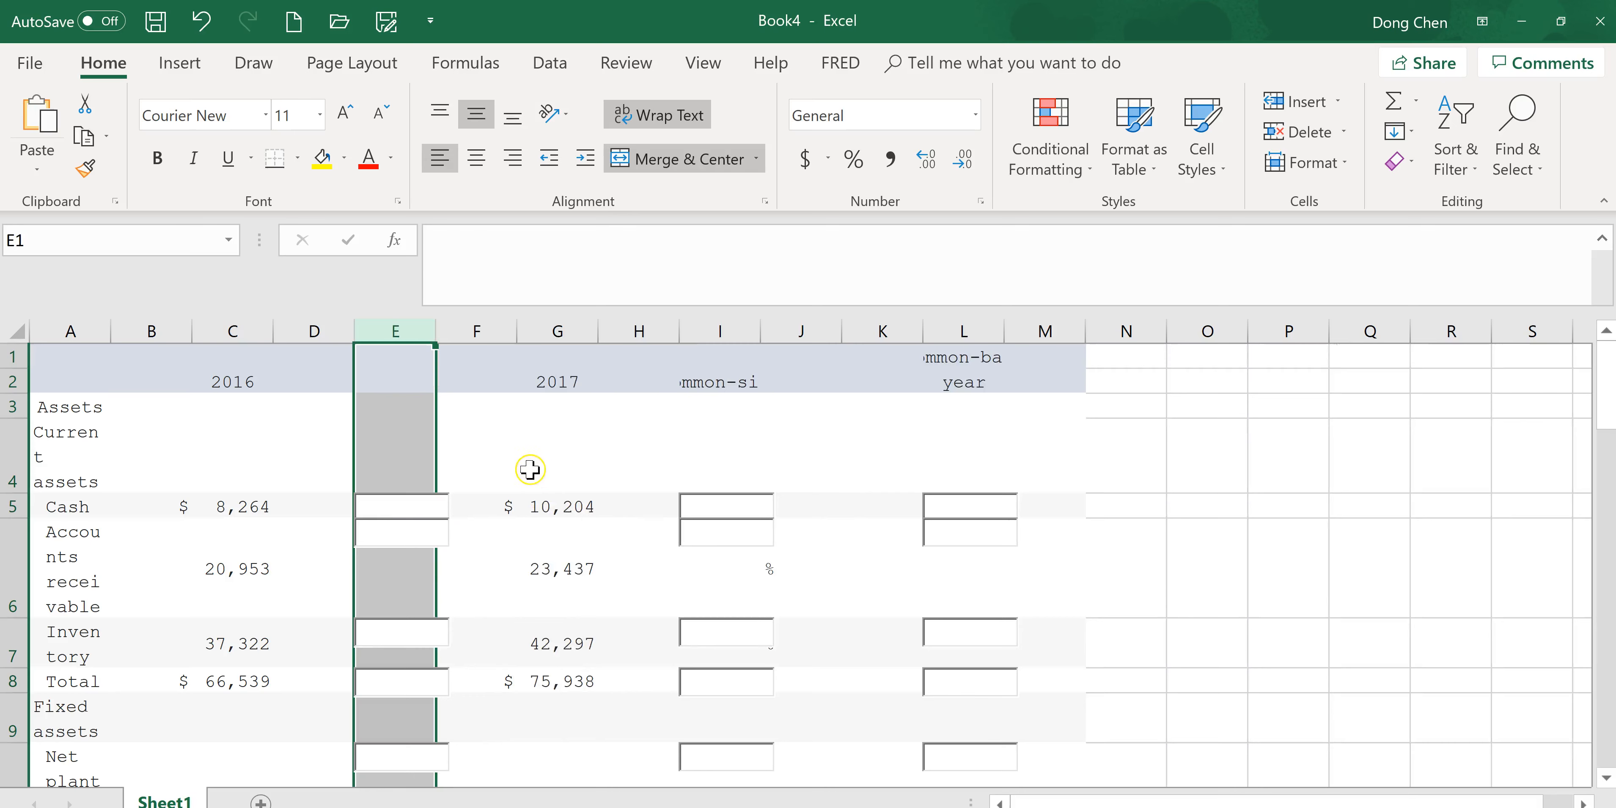
Label the 2016 common-size column header in F1 as Common-sized.
{"action": "left_click", "coordinate": [468, 397]}
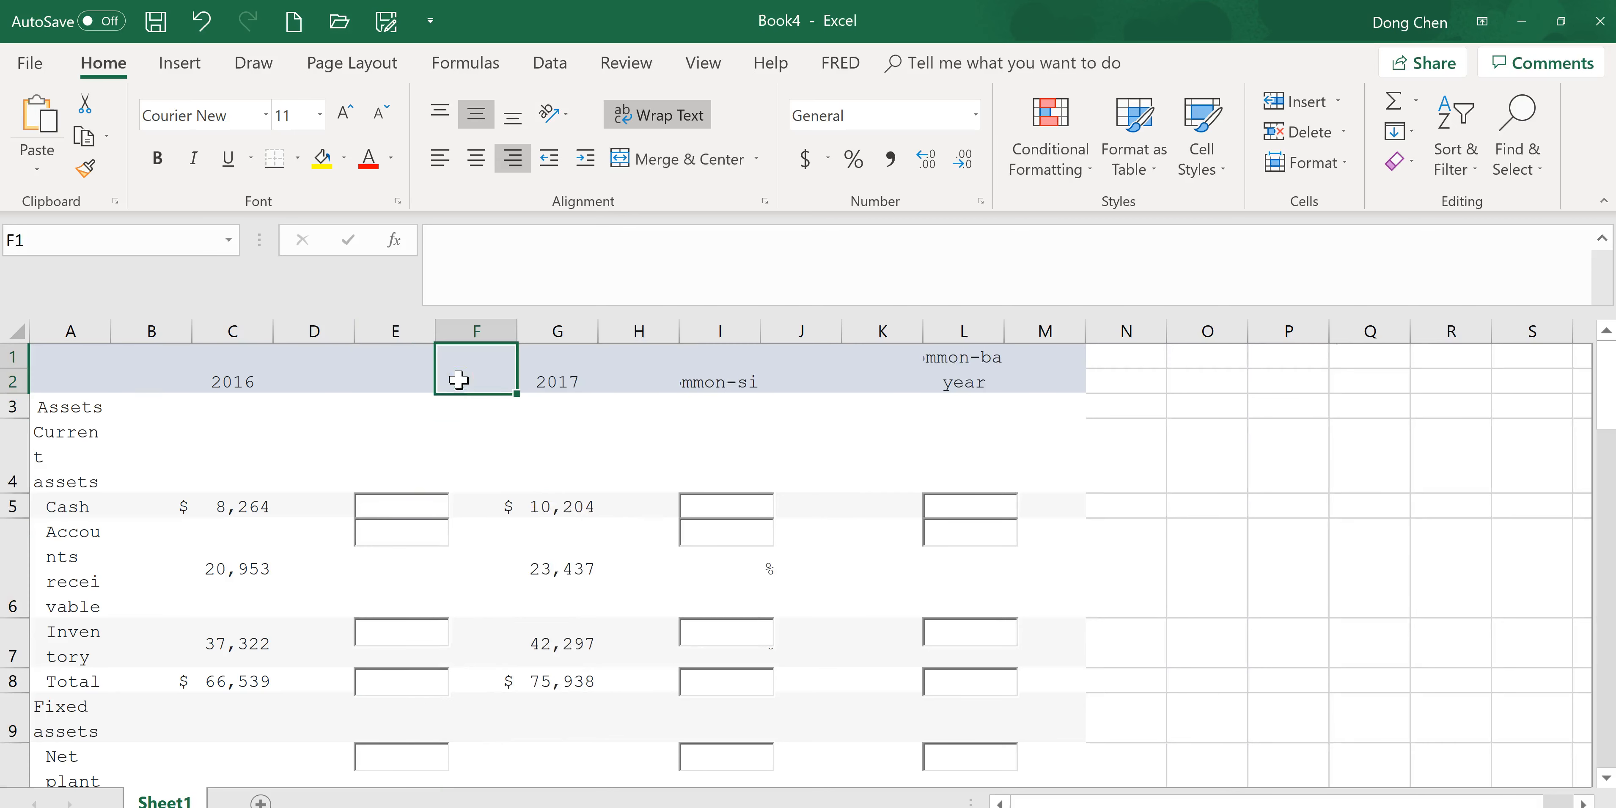
{"action": "left_click", "coordinate": [937, 418]}
{"action": "type", "text": "C"}
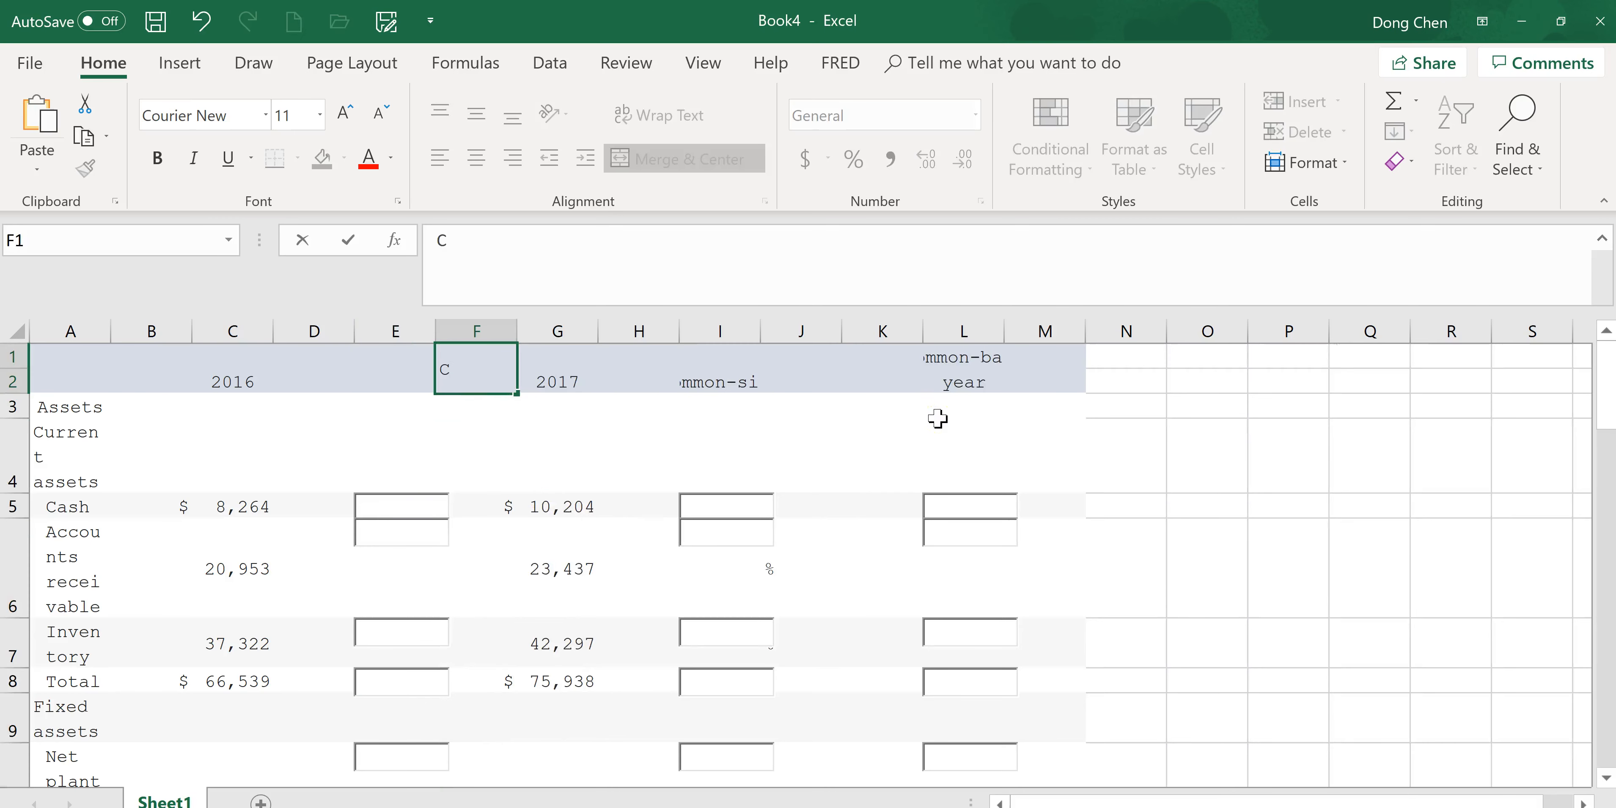
{"action": "type", "text": "ommon-sized"}
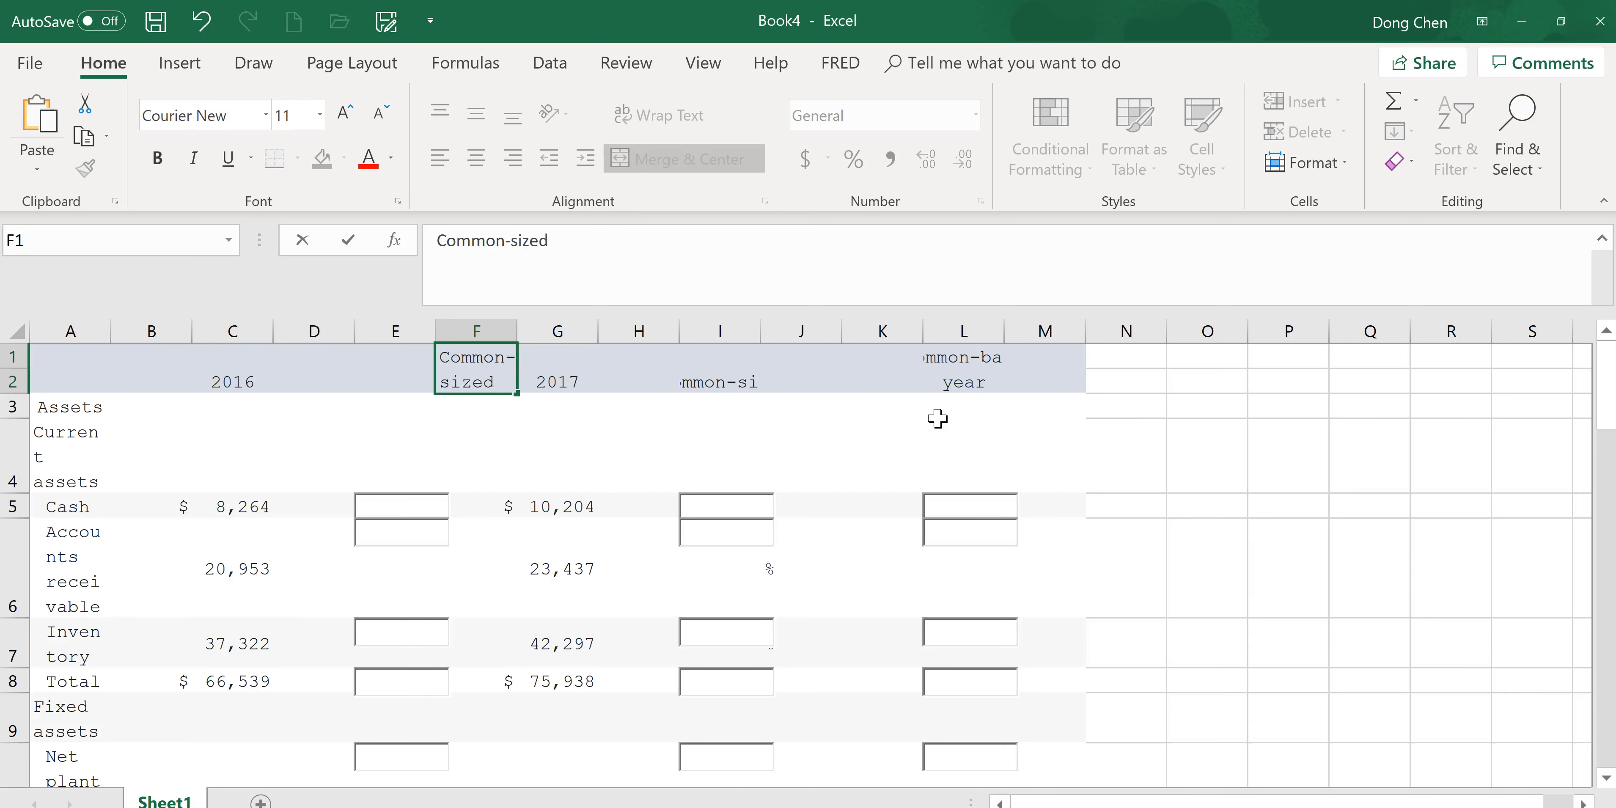
Delete the two leftover 2017 common-size columns I and J.
{"action": "left_click", "coordinate": [721, 331]}
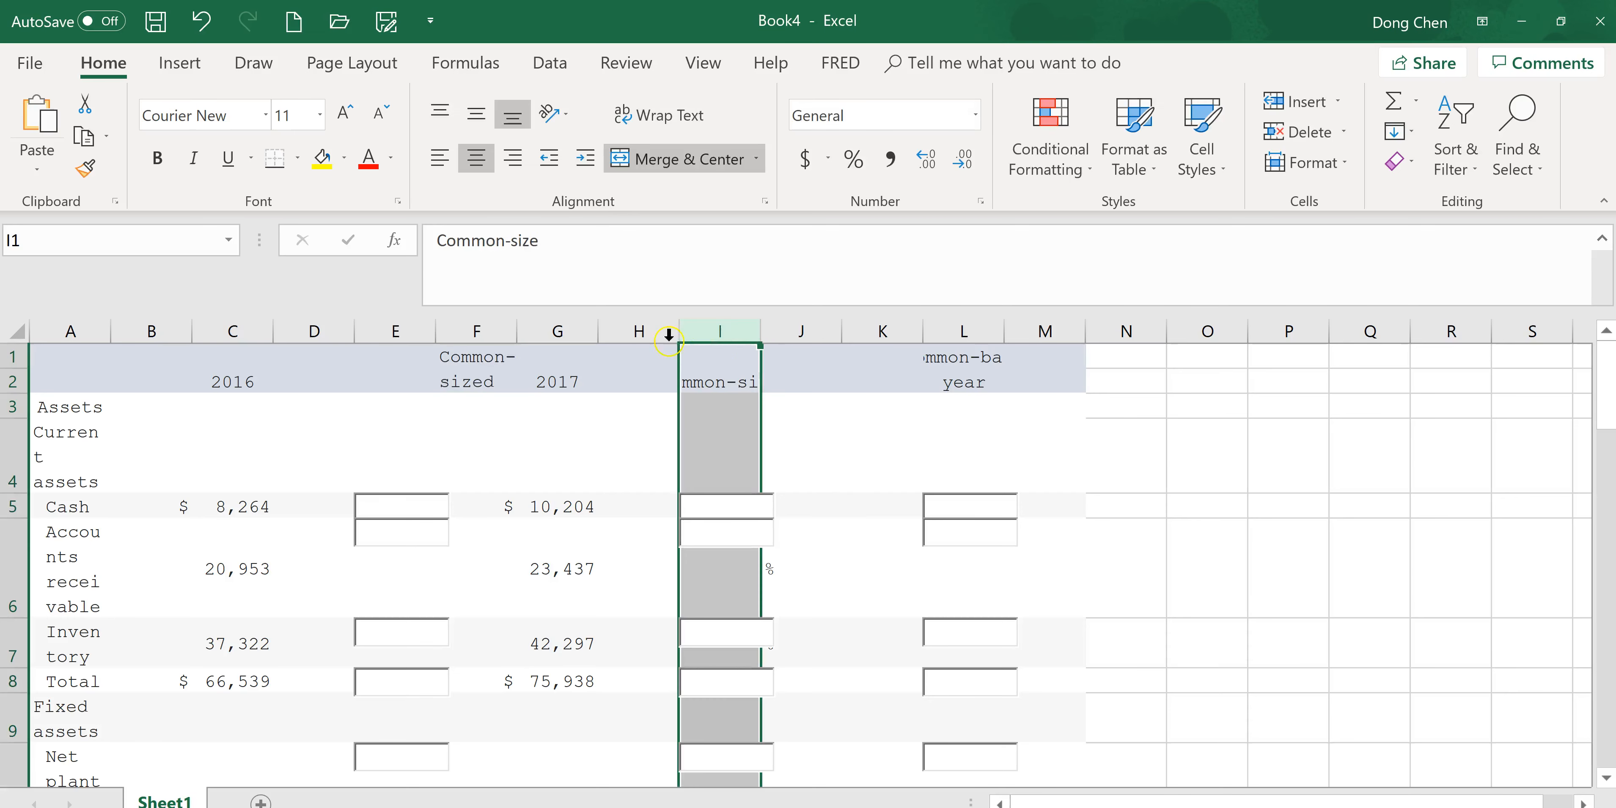
{"action": "left_click", "coordinate": [786, 332], "text": "shift"}
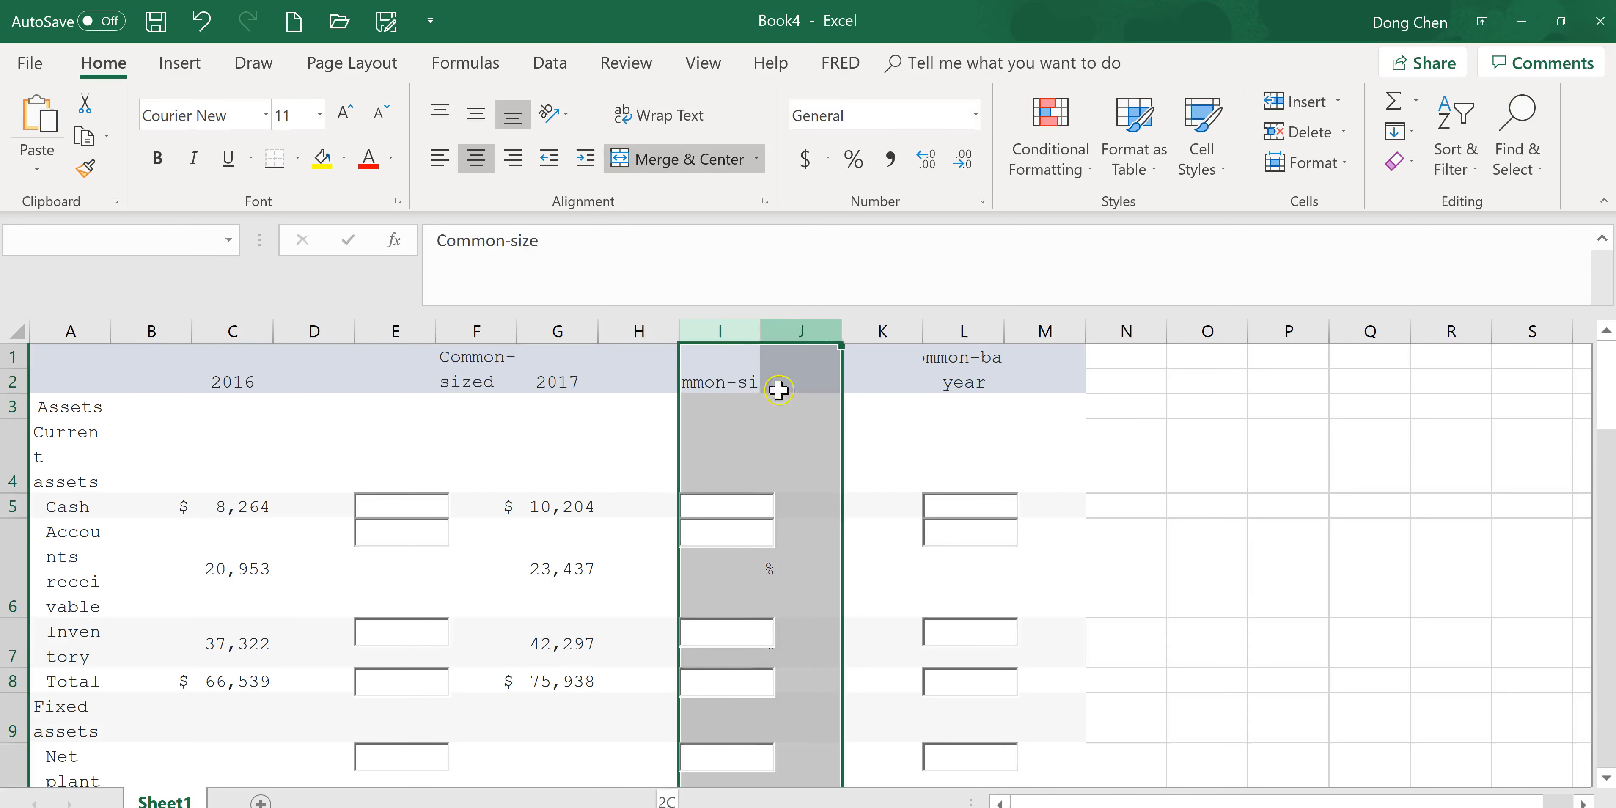
{"action": "right_click", "coordinate": [751, 413]}
{"action": "left_click", "coordinate": [808, 619]}
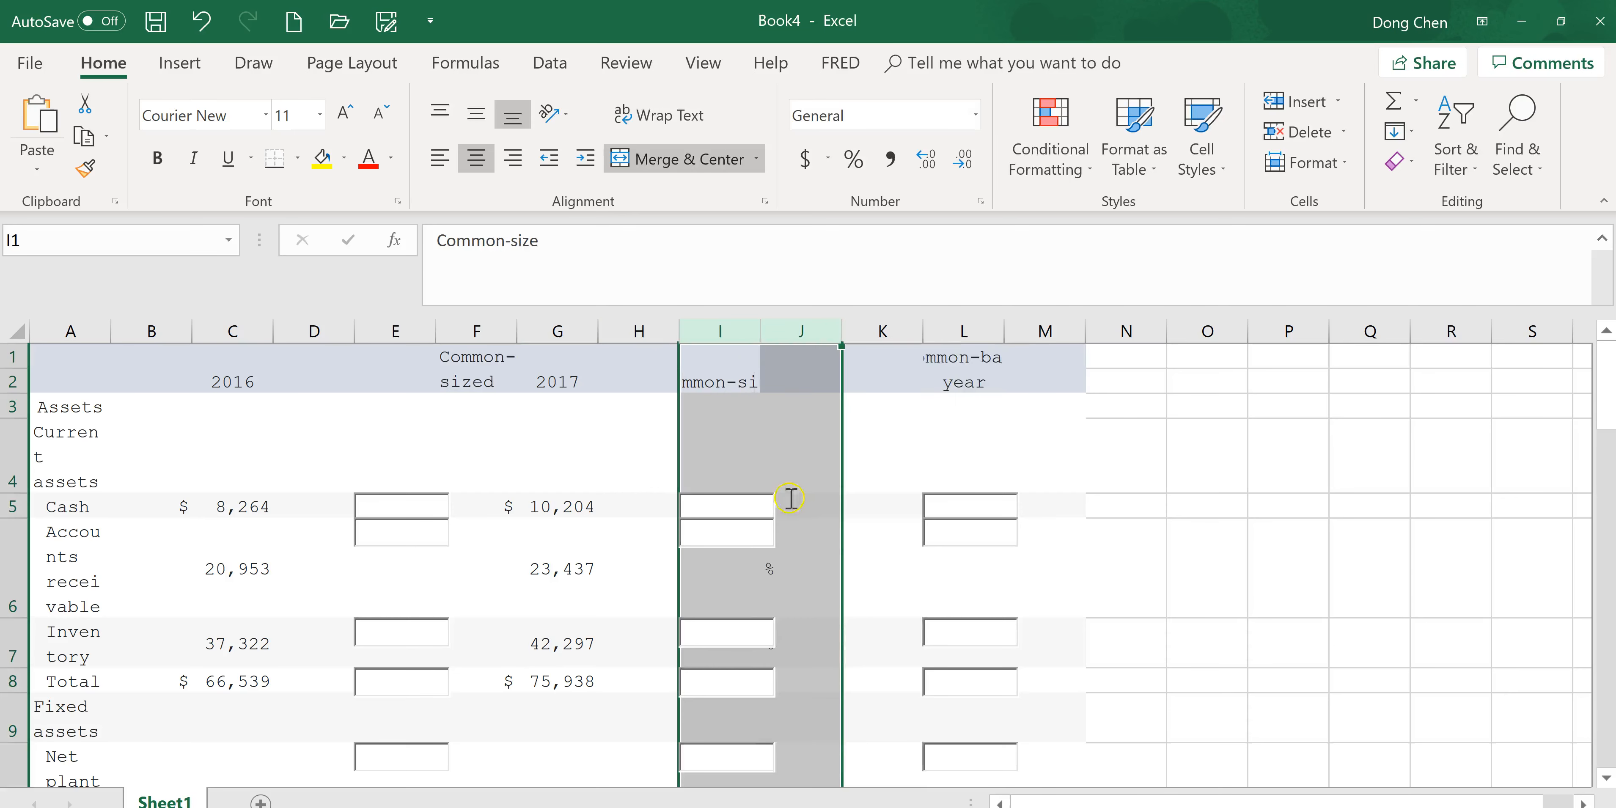
Label the 2017 common-size column header in I1 as Common-sized.
{"action": "left_click", "coordinate": [714, 376]}
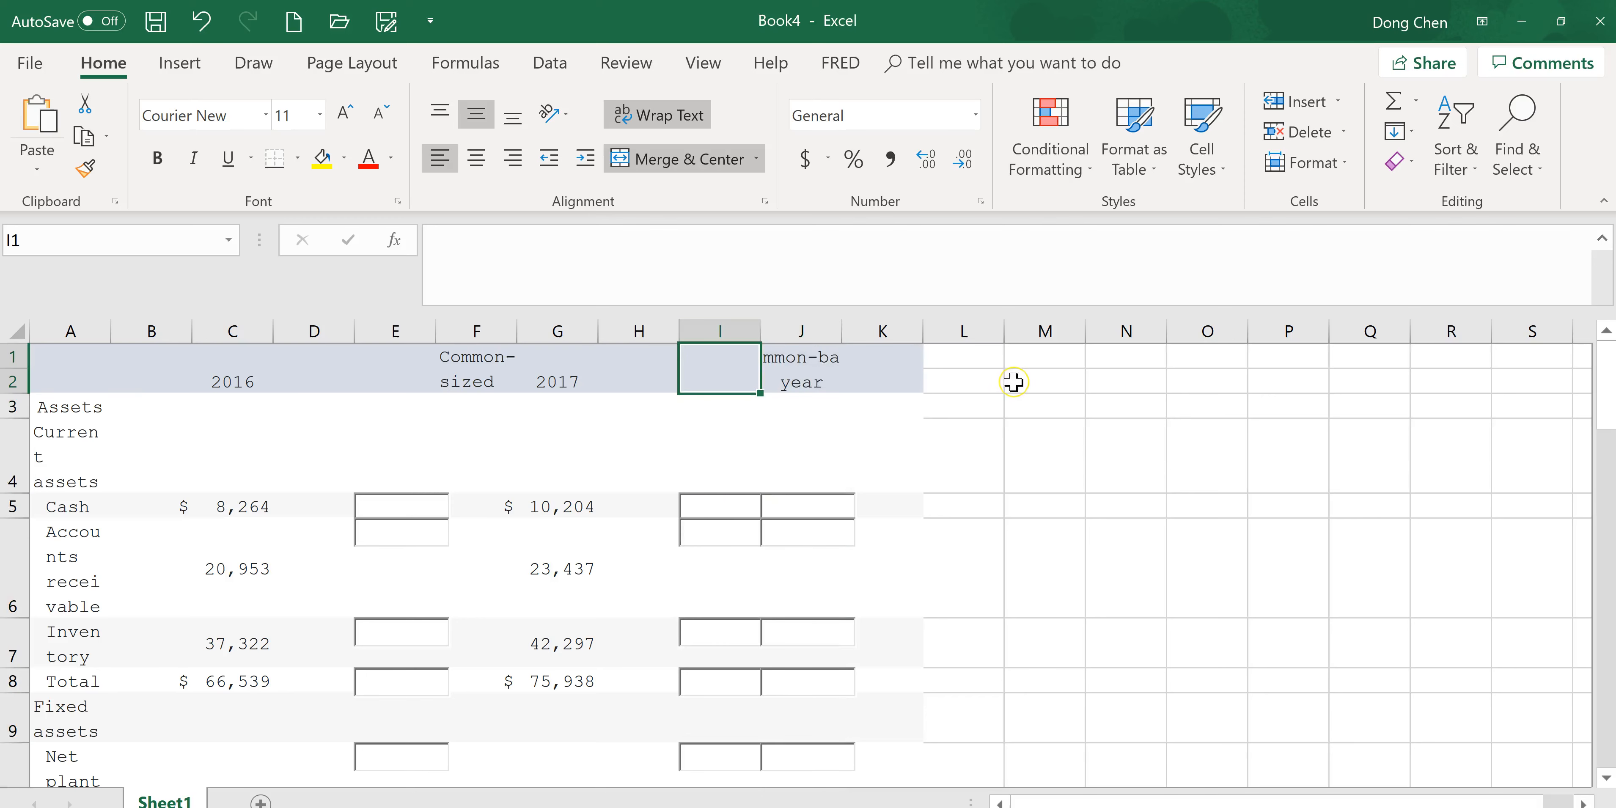
{"action": "type", "text": "Common-"}
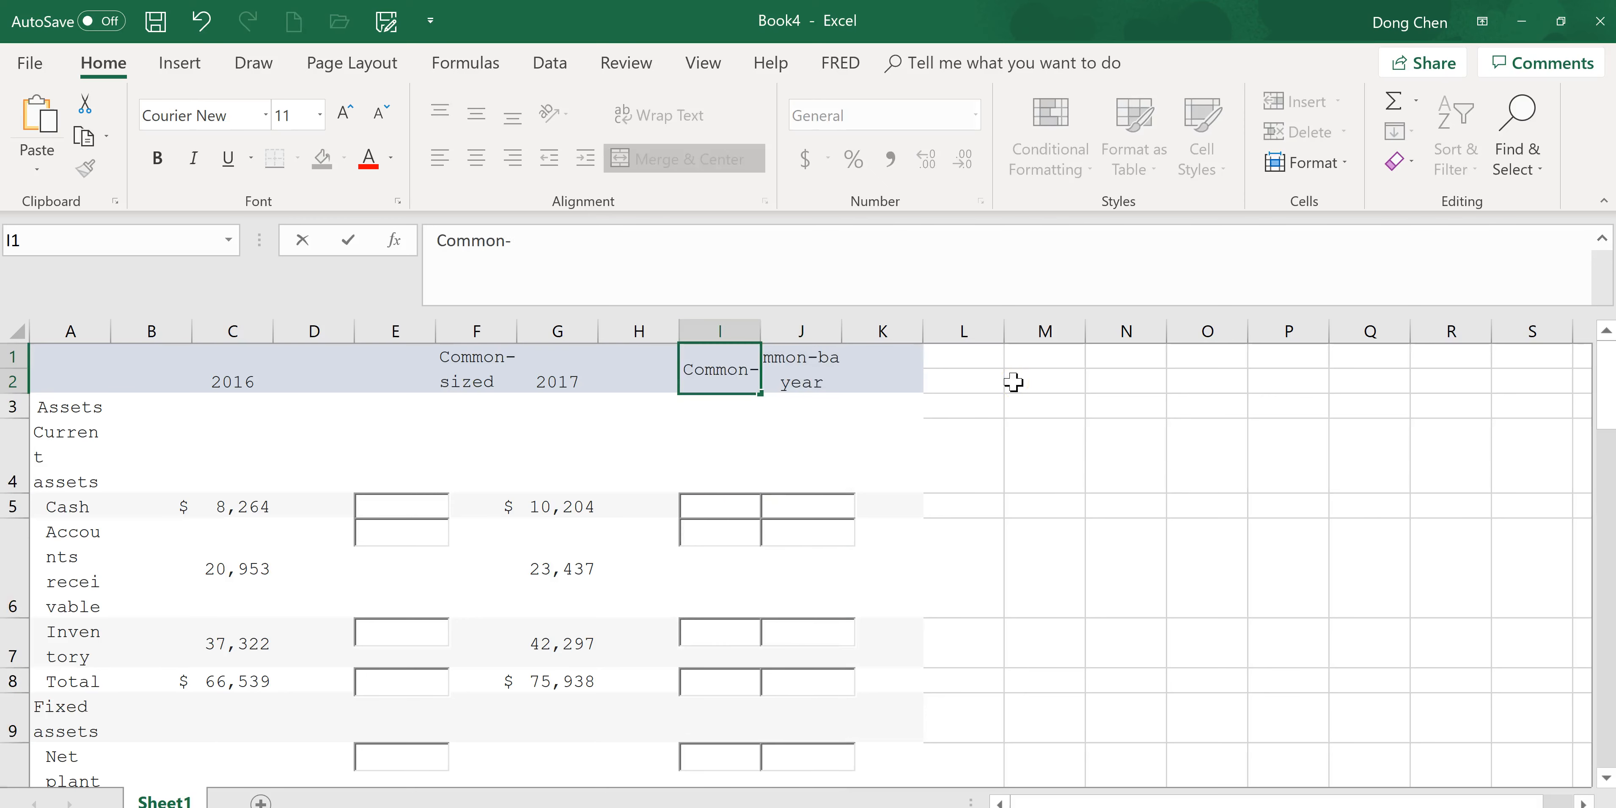
{"action": "type", "text": "sized"}
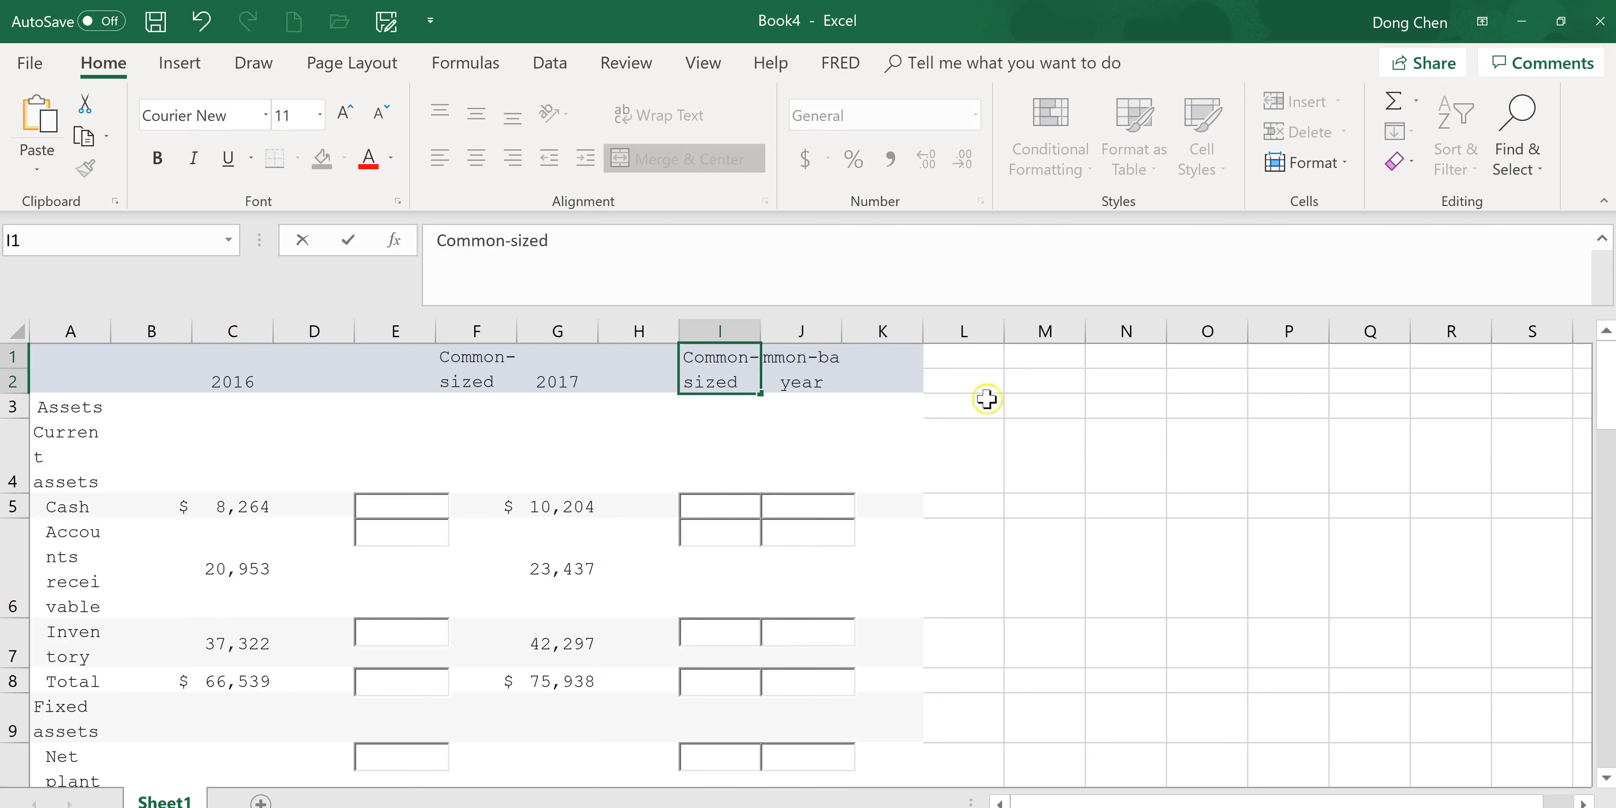
{"action": "left_click", "coordinate": [905, 567]}
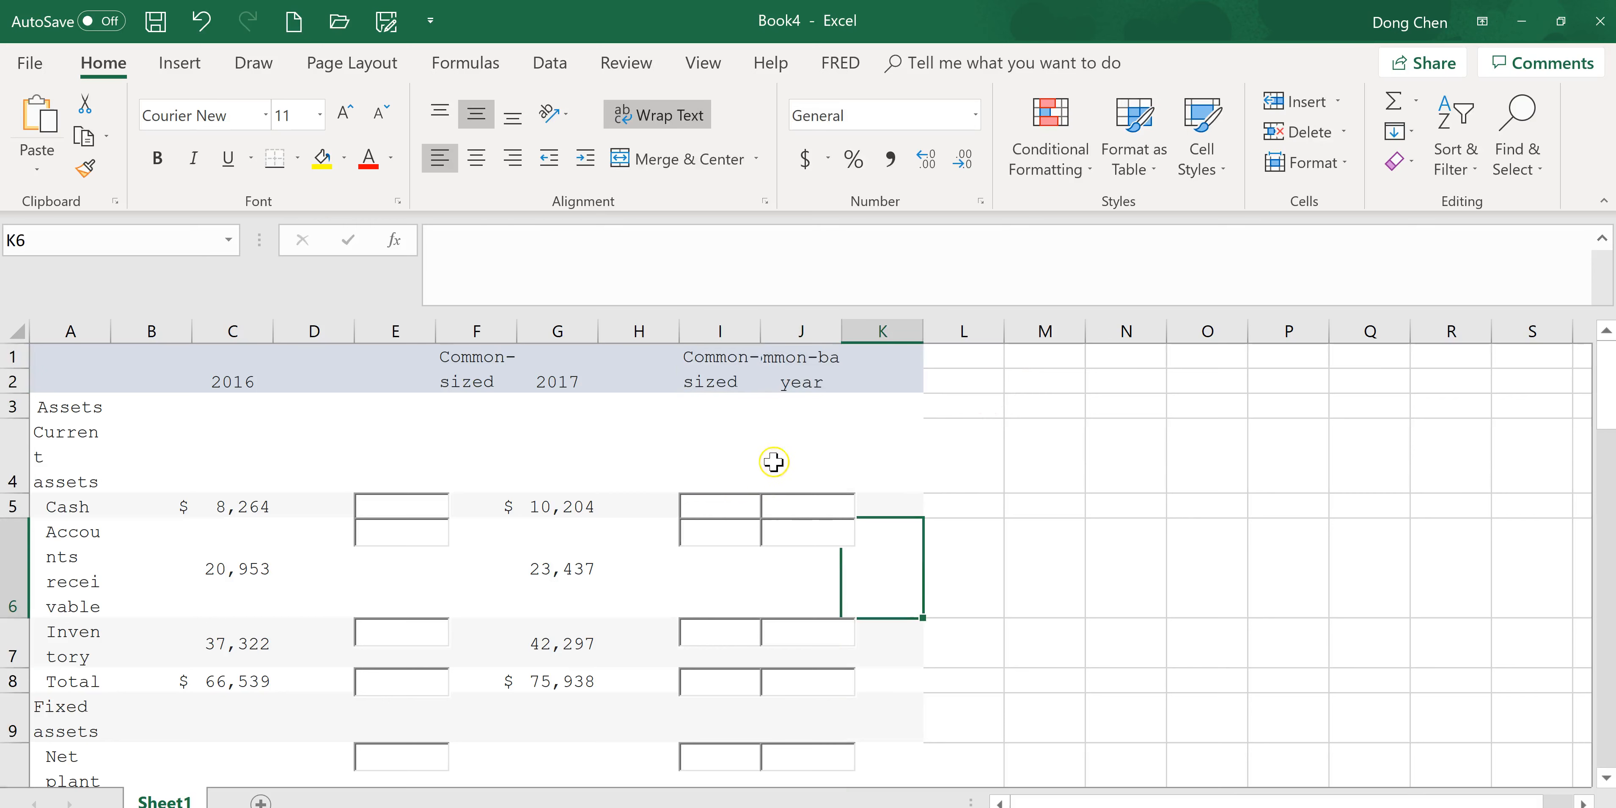
Insert a blank column before the 2016 Common-sized column.
{"action": "left_click", "coordinate": [720, 330]}
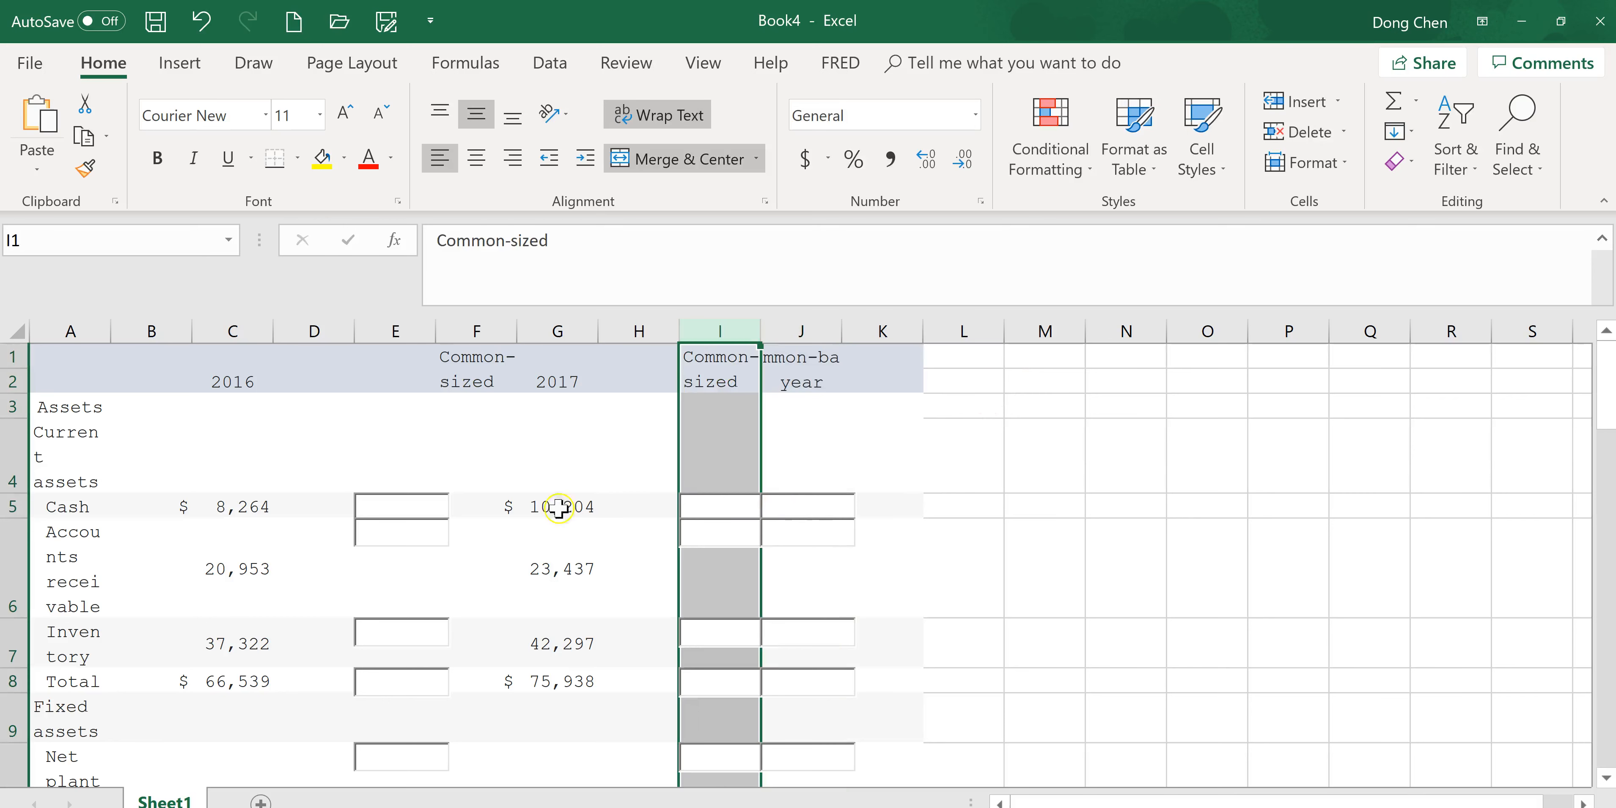
{"action": "left_click", "coordinate": [495, 505]}
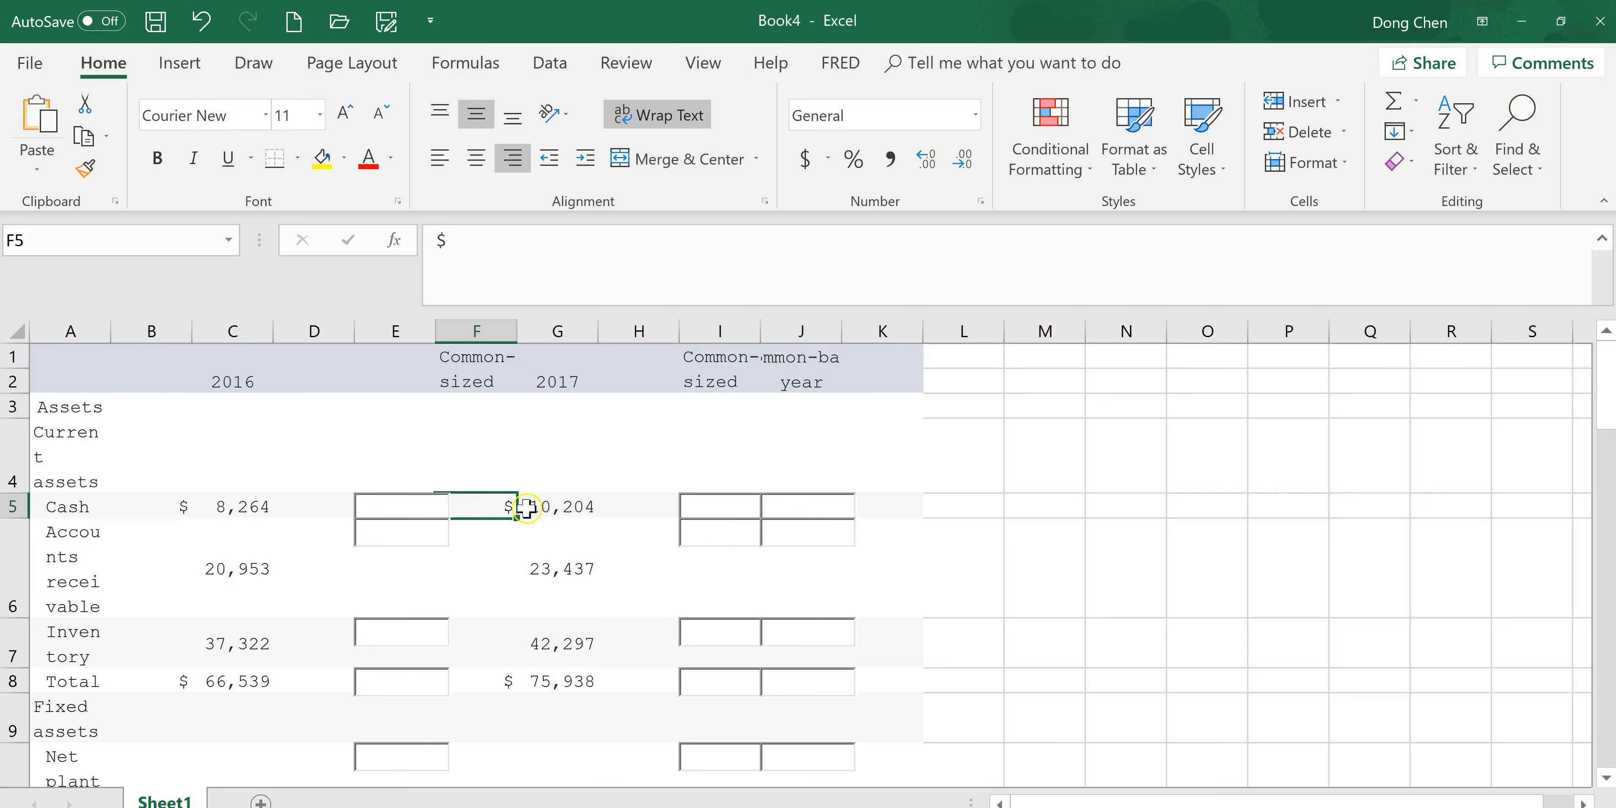
{"action": "left_click", "coordinate": [504, 330]}
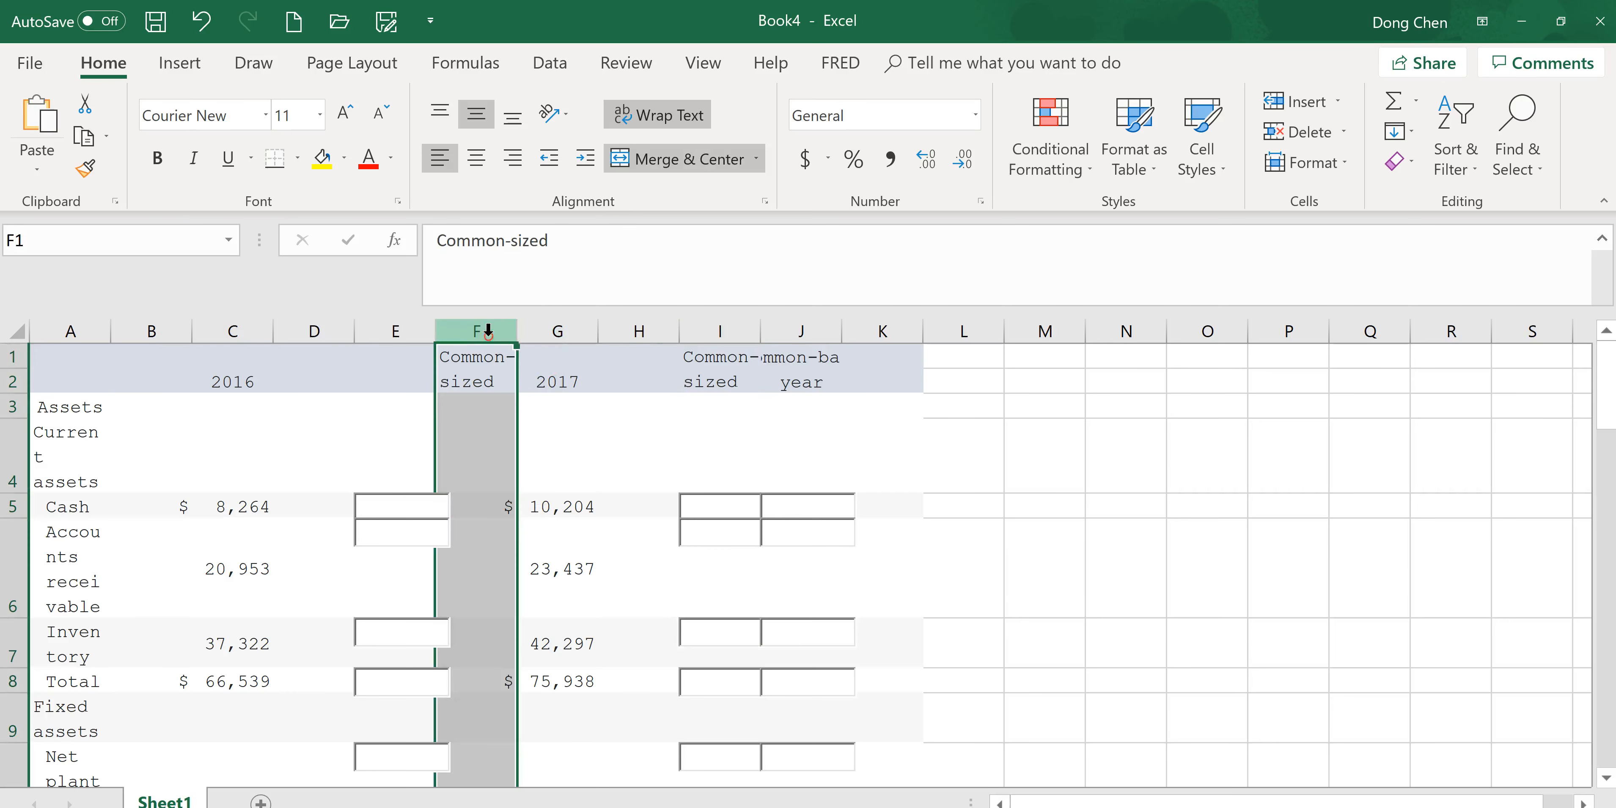
{"action": "right_click", "coordinate": [489, 332]}
{"action": "left_click", "coordinate": [557, 512]}
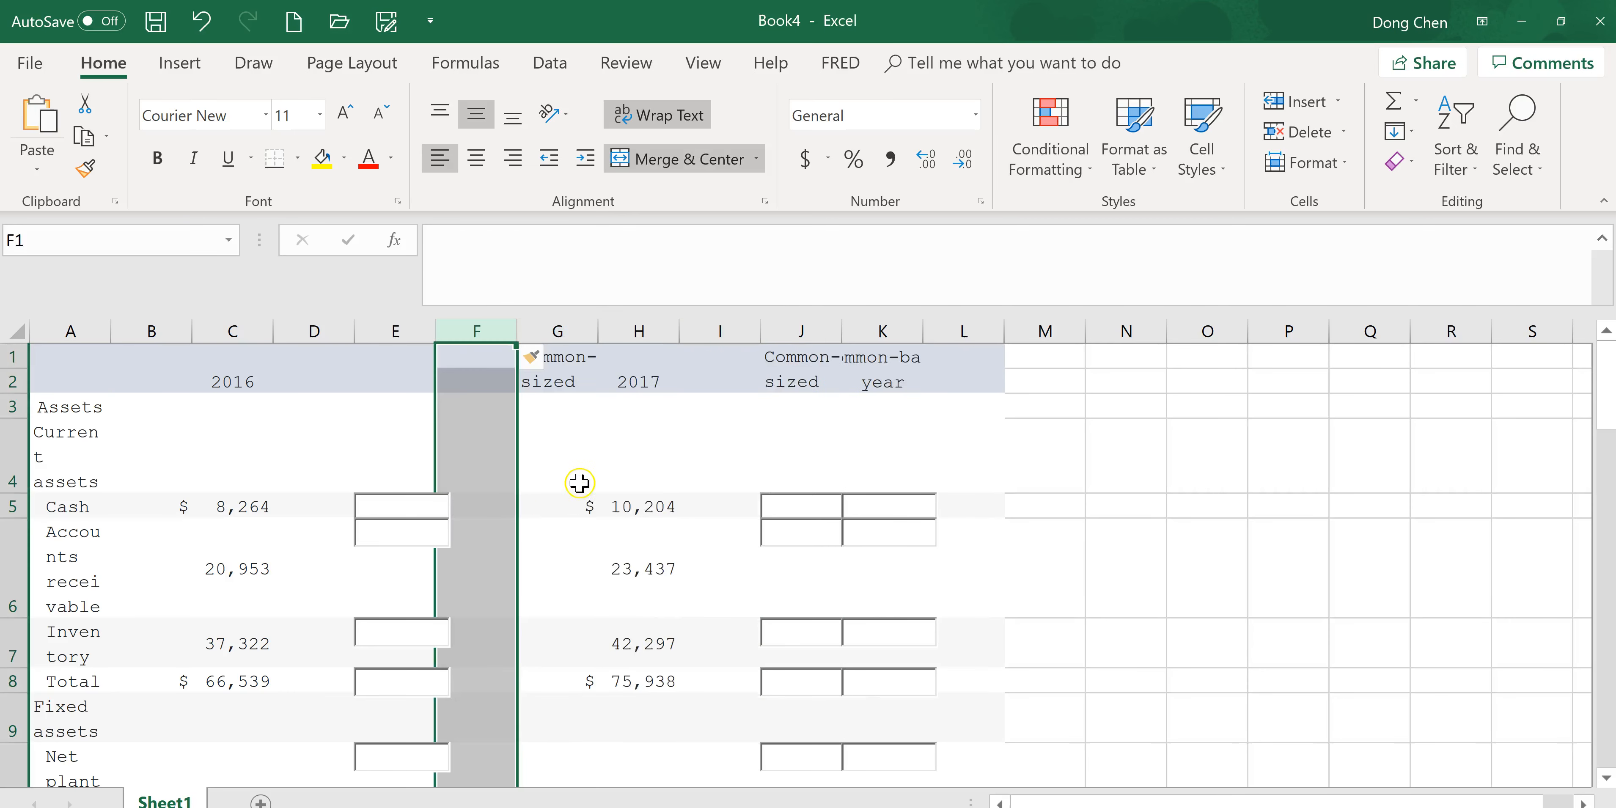
{"action": "left_click", "coordinate": [556, 503]}
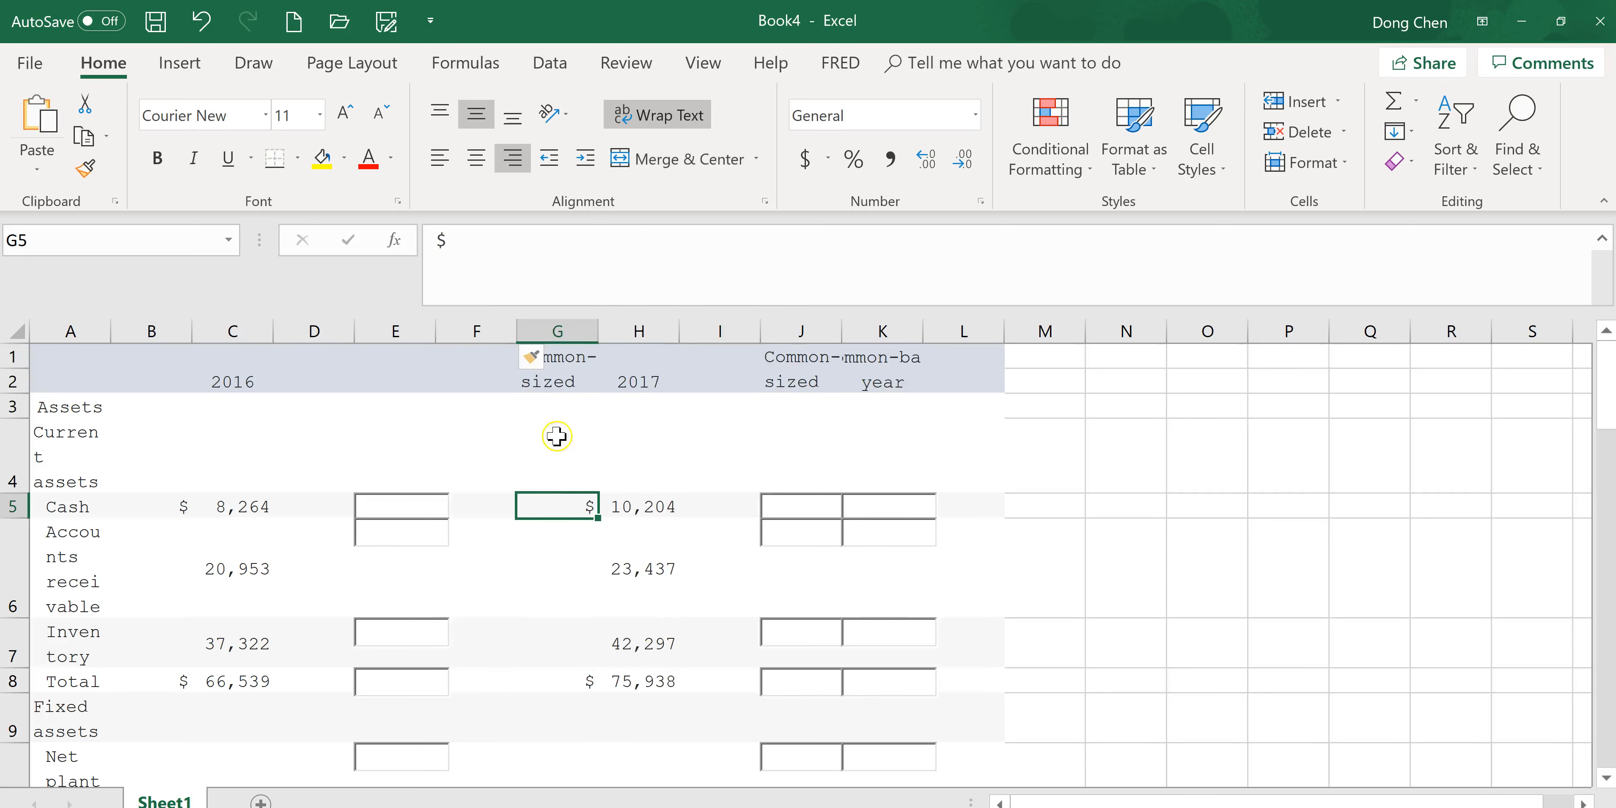
{"action": "left_click", "coordinate": [557, 331]}
{"action": "left_click_drag", "start_coordinate": [613, 371], "coordinate": [521, 361]}
{"action": "left_click", "coordinate": [819, 541]}
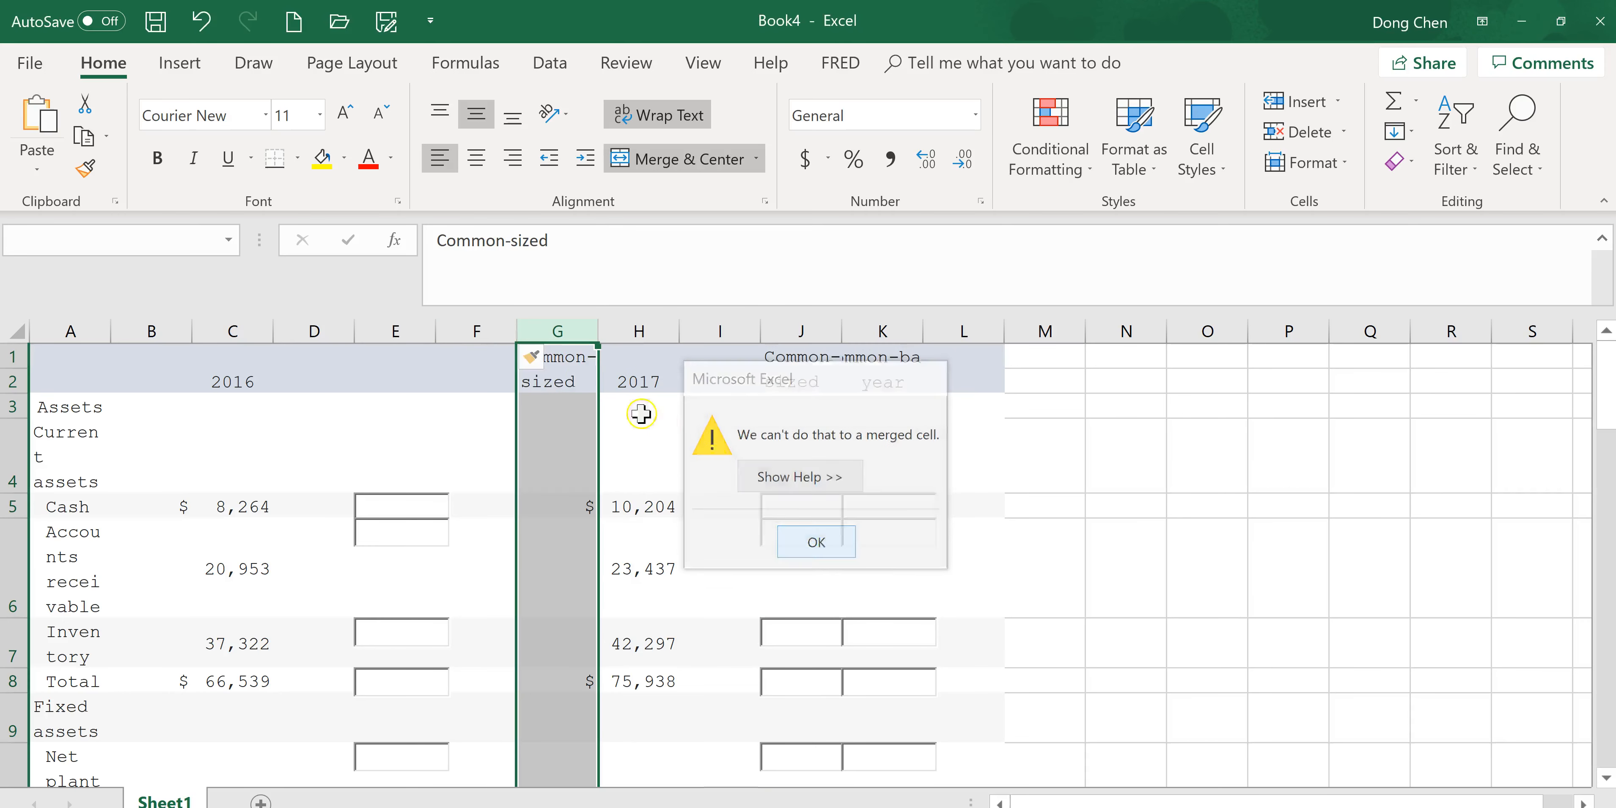
{"action": "left_click", "coordinate": [496, 380]}
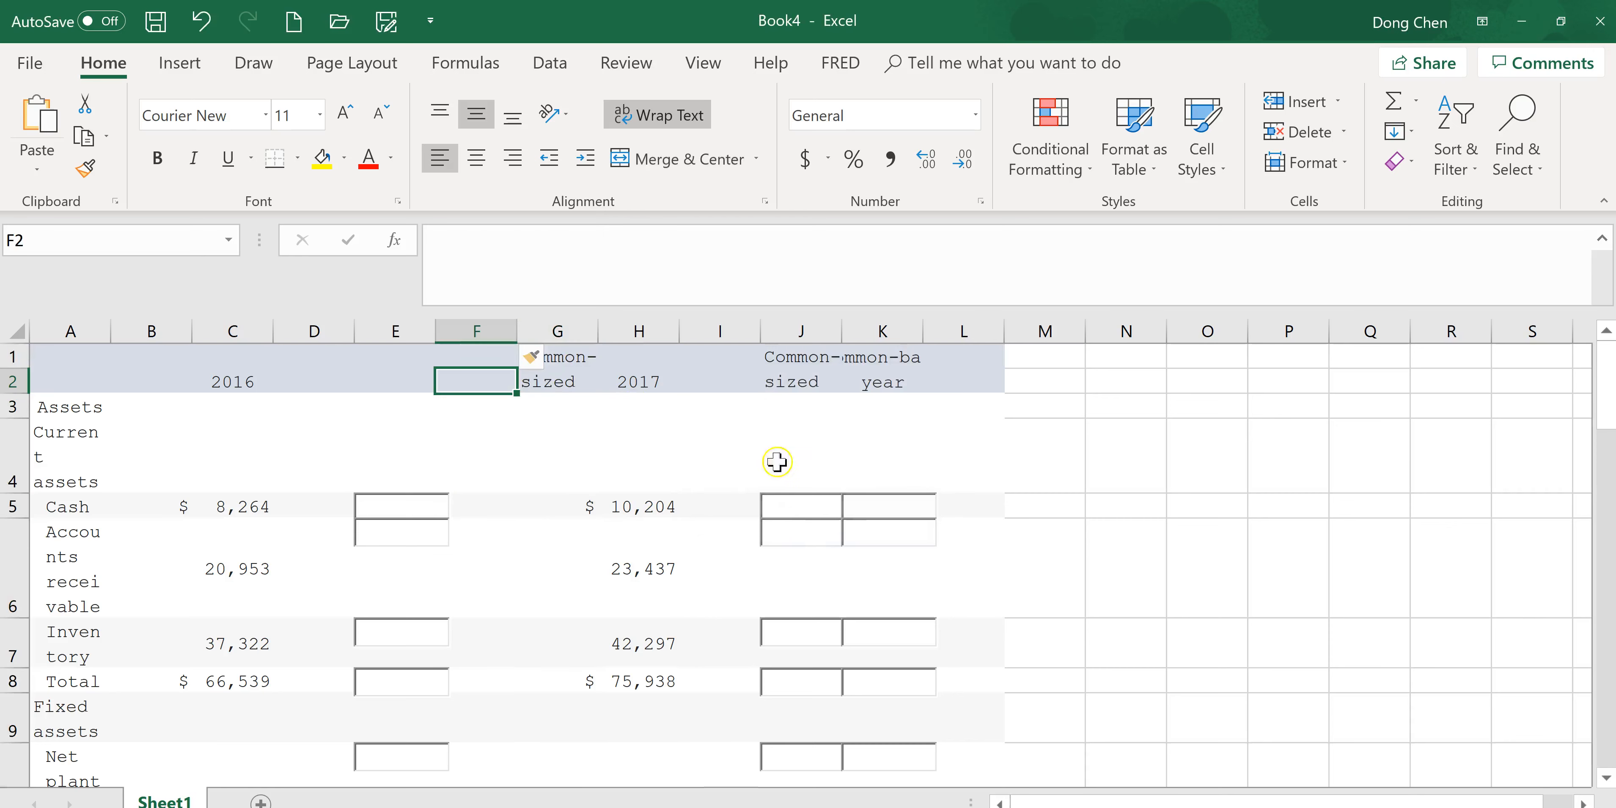
{"action": "left_click", "coordinate": [555, 507]}
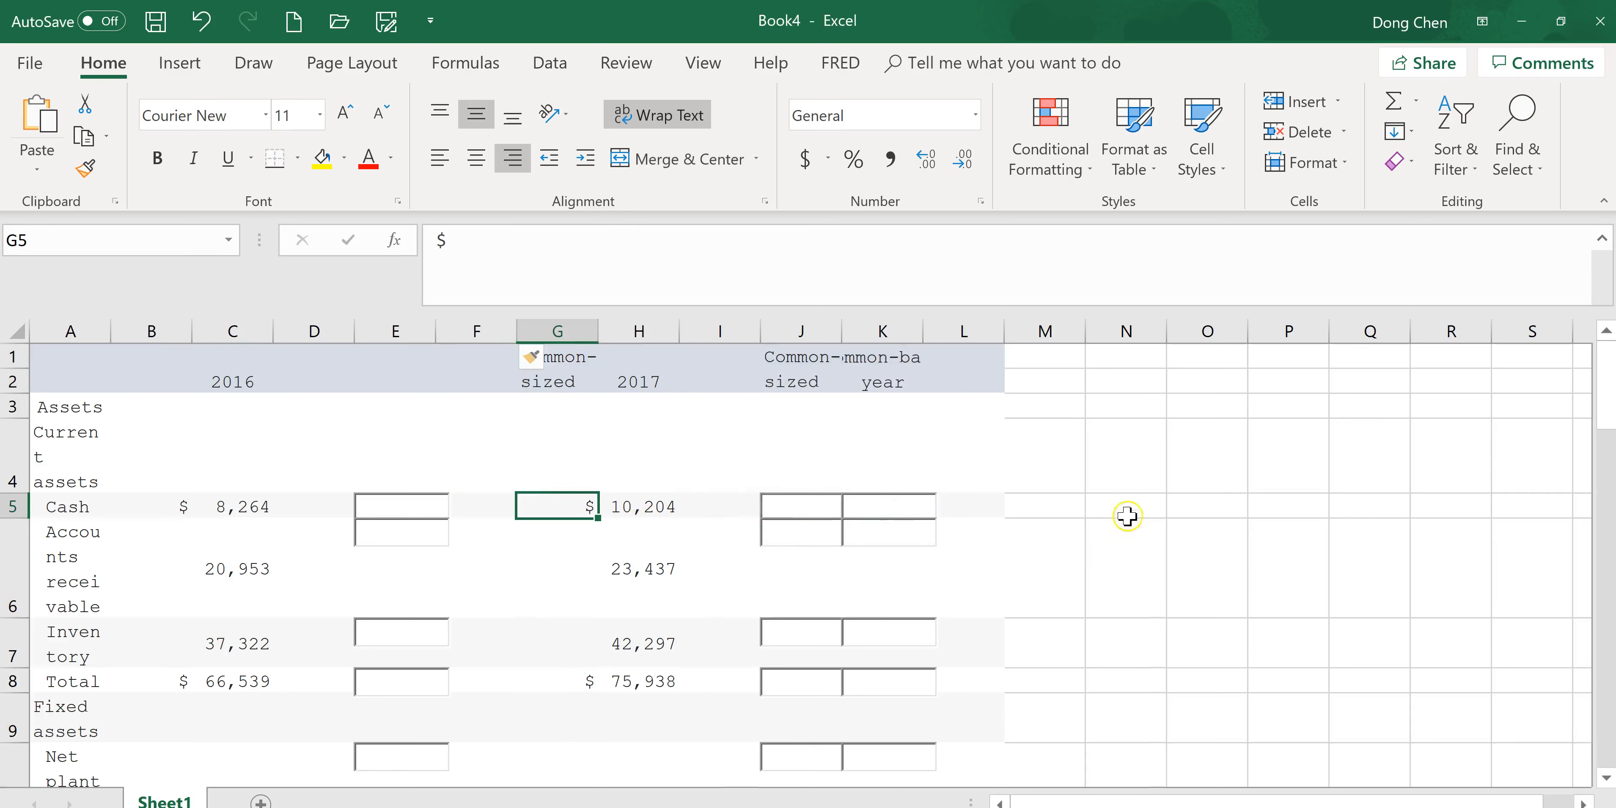
Widen column A so the balance sheet row labels fit on fewer lines.
{"action": "scroll", "coordinate": [1609, 414], "scroll_direction": "down", "scroll_amount": 1}
{"action": "scroll", "coordinate": [1609, 414], "scroll_direction": "down", "scroll_amount": 1}
{"action": "scroll", "coordinate": [1593, 364], "scroll_direction": "up", "scroll_amount": 1}
{"action": "left_click_drag", "start_coordinate": [109, 333], "coordinate": [195, 332]}
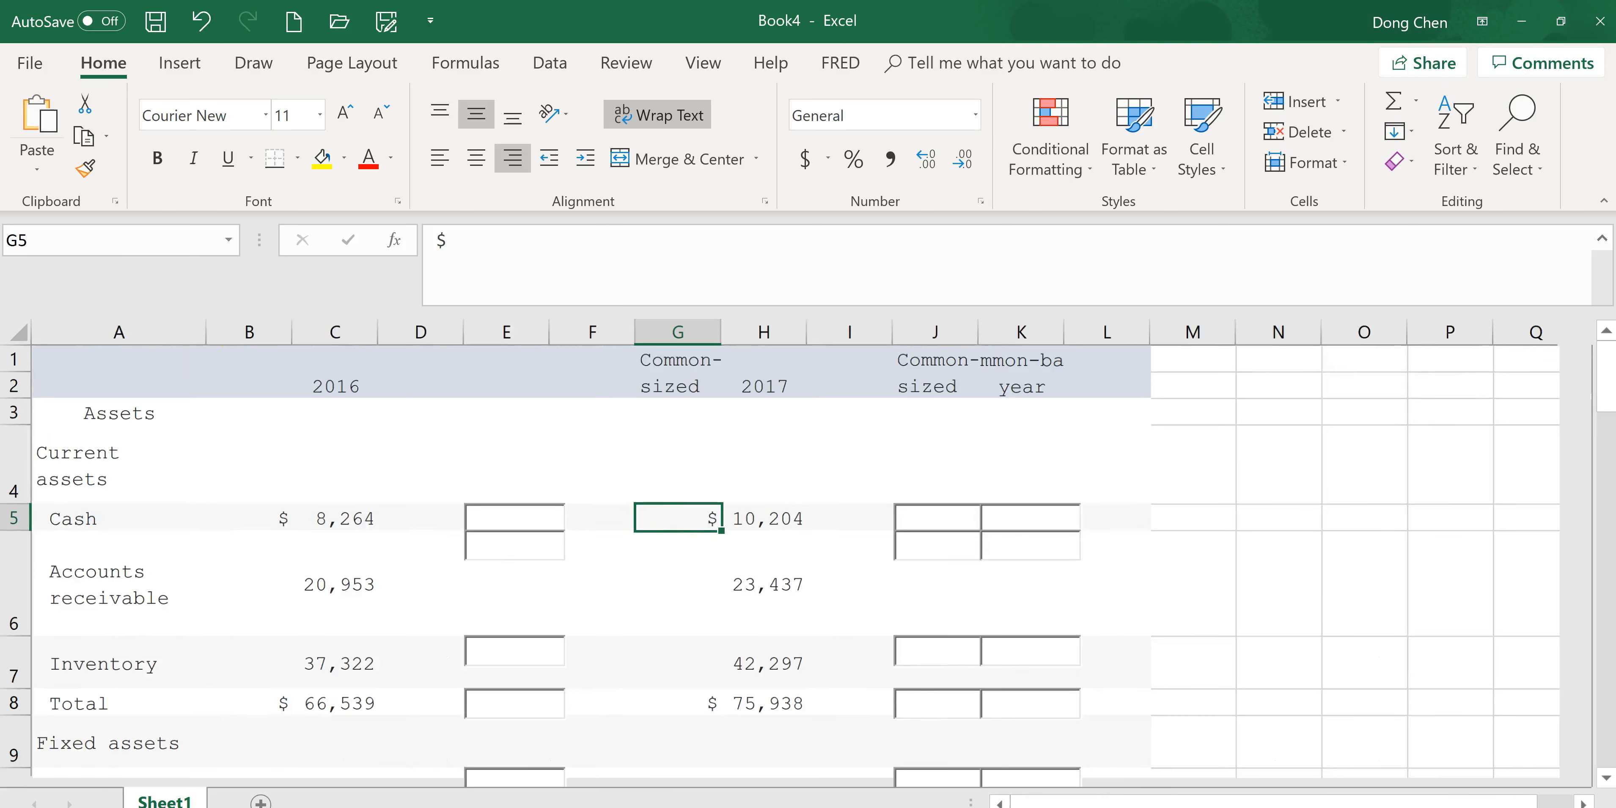
{"action": "scroll", "coordinate": [796, 552], "scroll_direction": "up", "scroll_amount": 3, "text": "ctrl"}
{"action": "left_click_drag", "start_coordinate": [1495, 791], "coordinate": [1424, 791]}
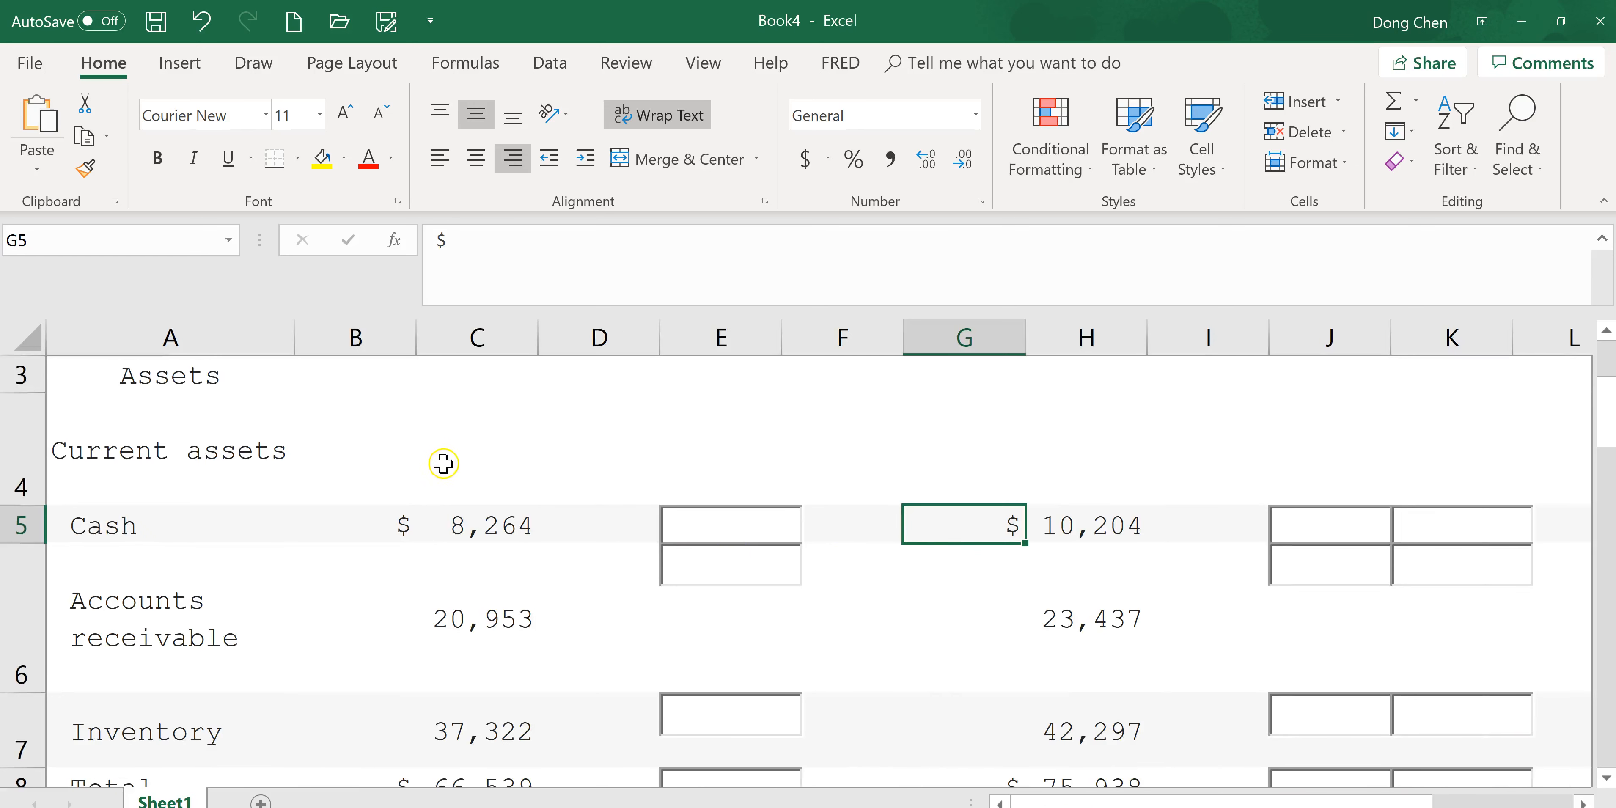
{"action": "left_click_drag", "start_coordinate": [537, 342], "coordinate": [544, 342]}
{"action": "left_click_drag", "start_coordinate": [1155, 336], "coordinate": [1160, 337]}
{"action": "left_click_drag", "start_coordinate": [1605, 410], "coordinate": [1606, 621]}
{"action": "left_click_drag", "start_coordinate": [1610, 467], "coordinate": [1607, 380]}
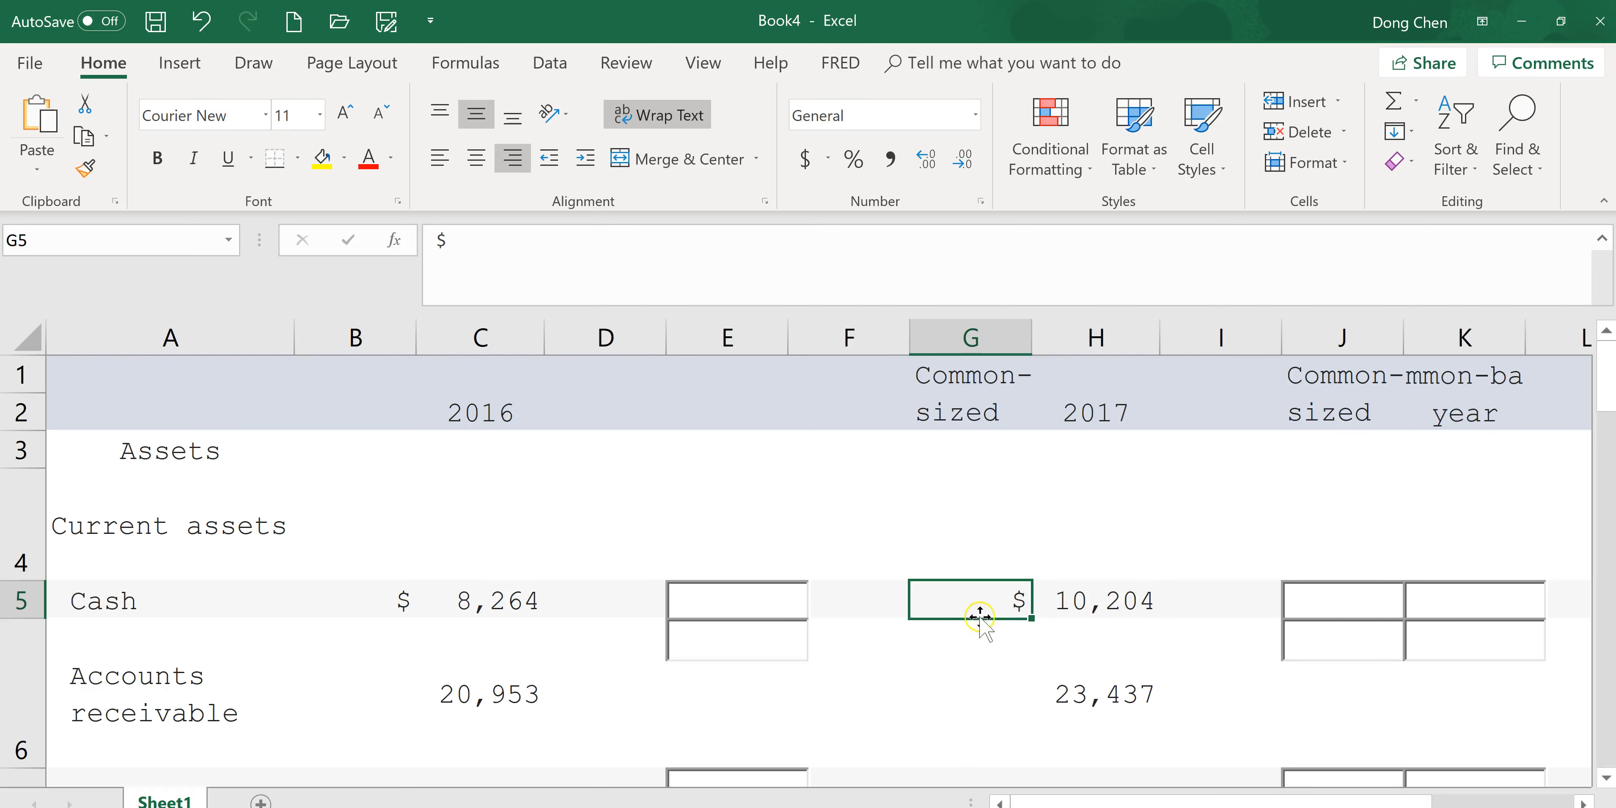
{"action": "left_click_drag", "start_coordinate": [1607, 383], "coordinate": [1607, 437]}
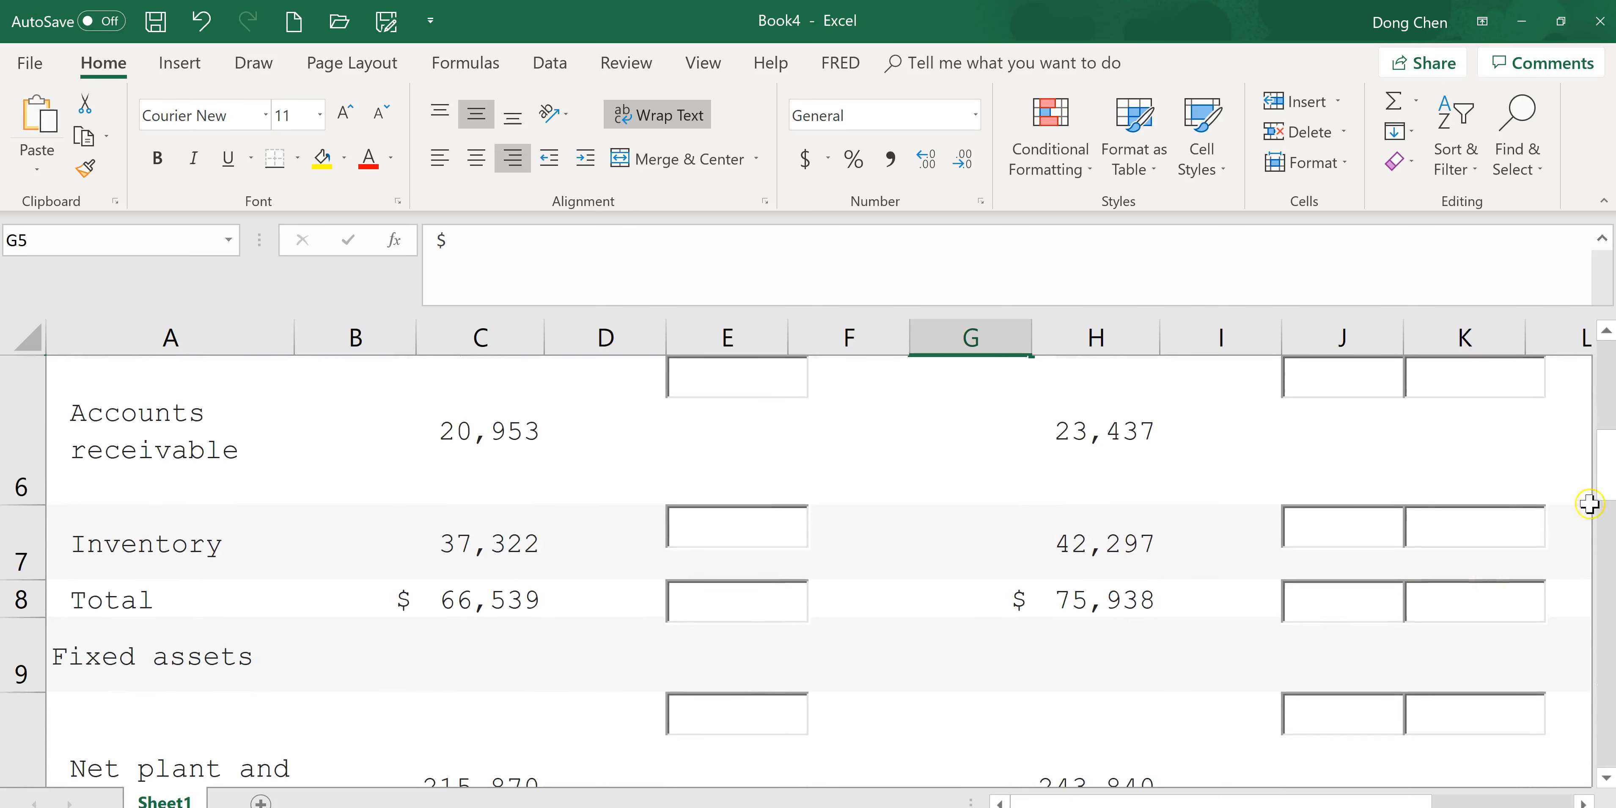
{"action": "left_click_drag", "start_coordinate": [1607, 442], "coordinate": [1607, 516]}
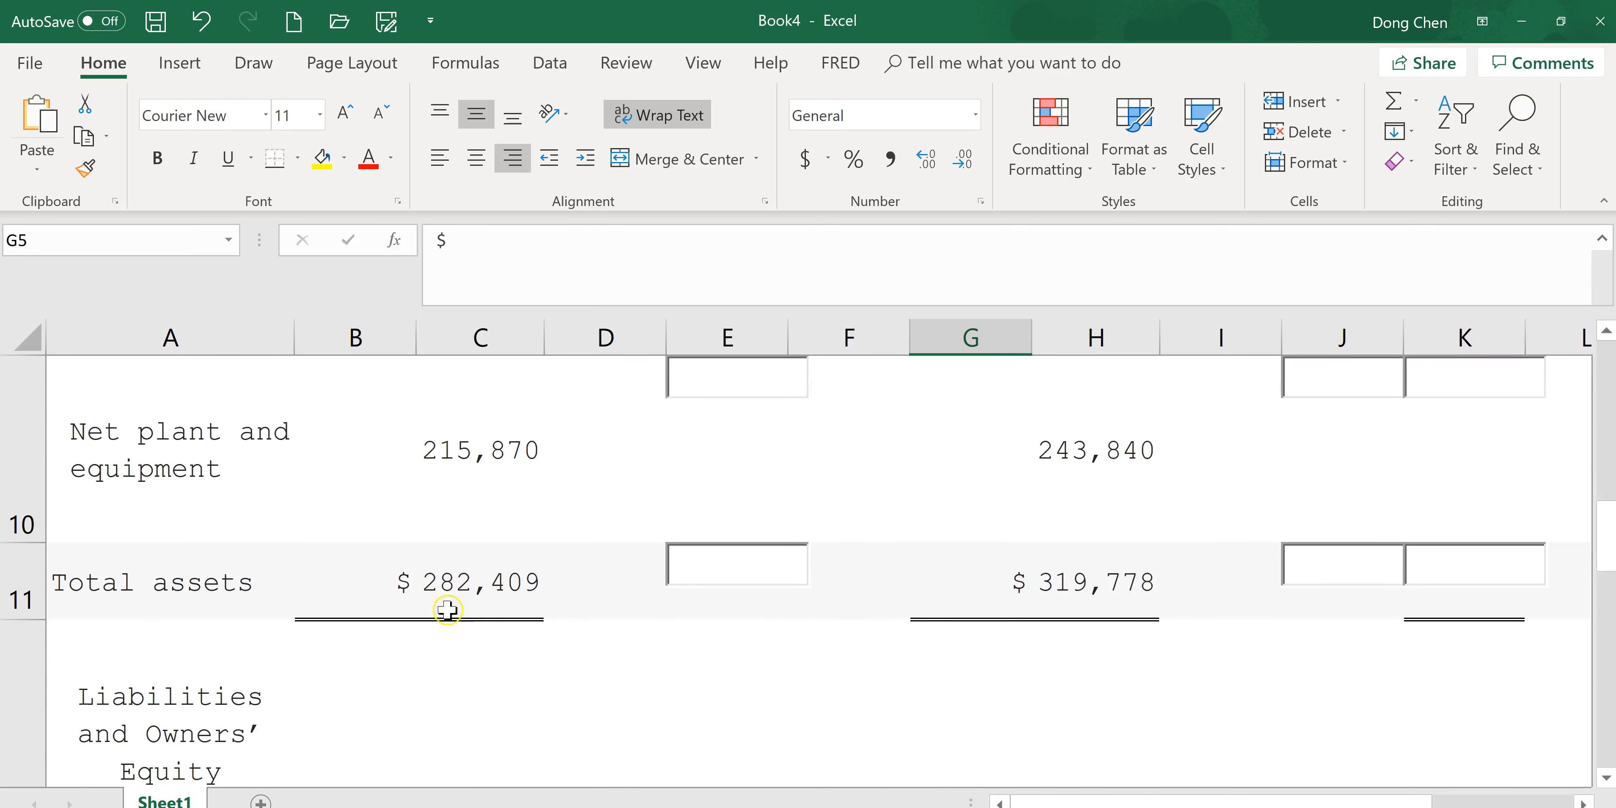
Name the 2016 Total assets cell C11 as asset16.
{"action": "left_click", "coordinate": [461, 583]}
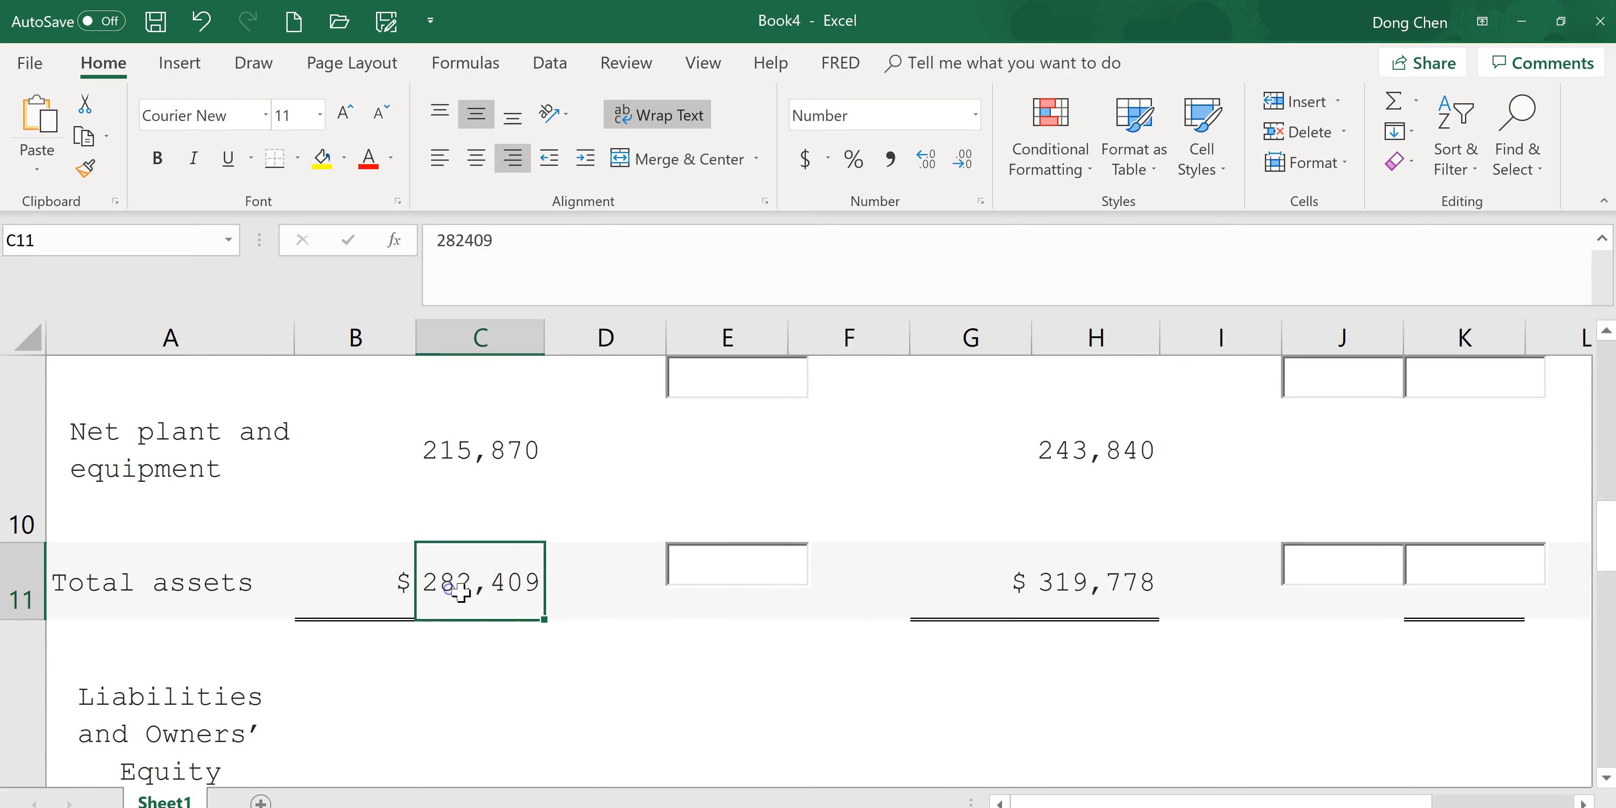
{"action": "left_click", "coordinate": [146, 236]}
{"action": "key", "text": "Return"}
Enter the formula =C5/C11 in G5 for the 2016 Cash common-size value.
{"action": "left_click_drag", "start_coordinate": [1604, 561], "coordinate": [1604, 562]}
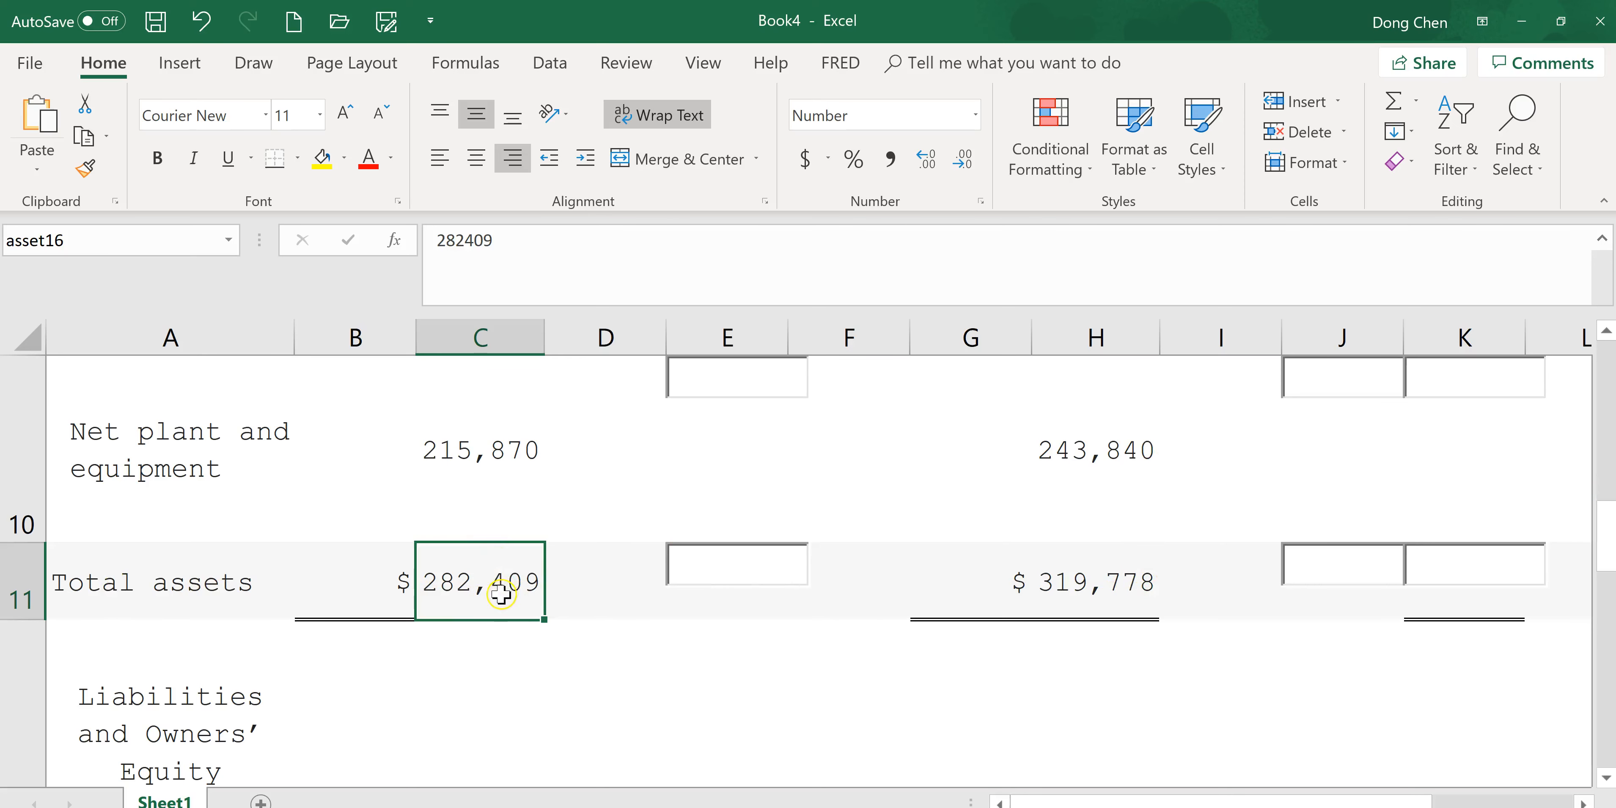
{"action": "mouse_move", "coordinate": [1609, 545]}
{"action": "left_mouse_down"}
{"action": "mouse_move", "coordinate": [1611, 570]}
{"action": "mouse_move", "coordinate": [1612, 552]}
{"action": "left_mouse_up"}
{"action": "scroll", "coordinate": [970, 555], "scroll_direction": "down", "scroll_amount": 1}
{"action": "left_click_drag", "start_coordinate": [1605, 548], "coordinate": [1605, 406]}
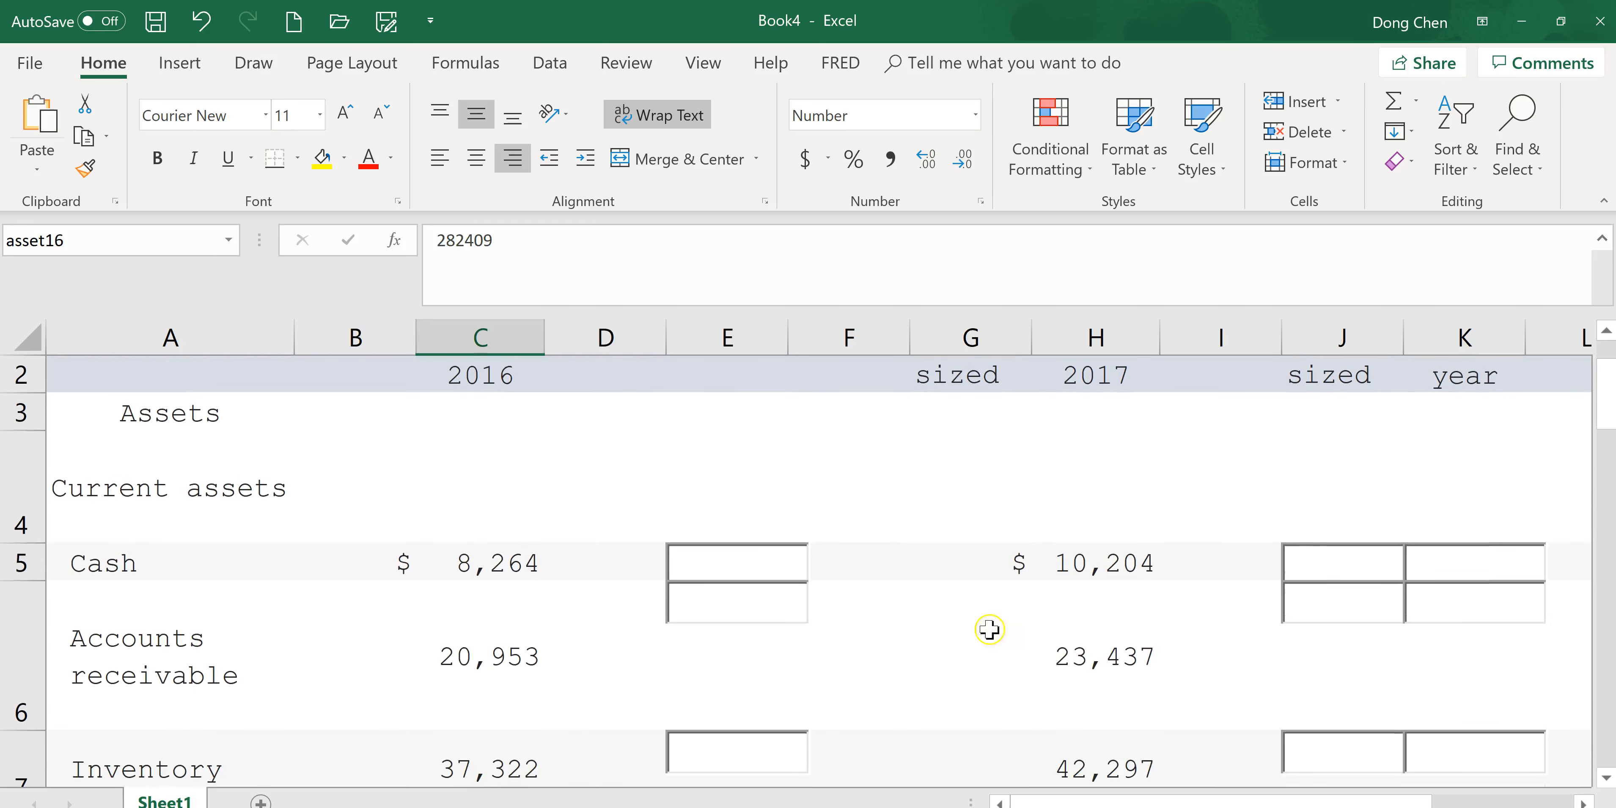
{"action": "left_click", "coordinate": [956, 567]}
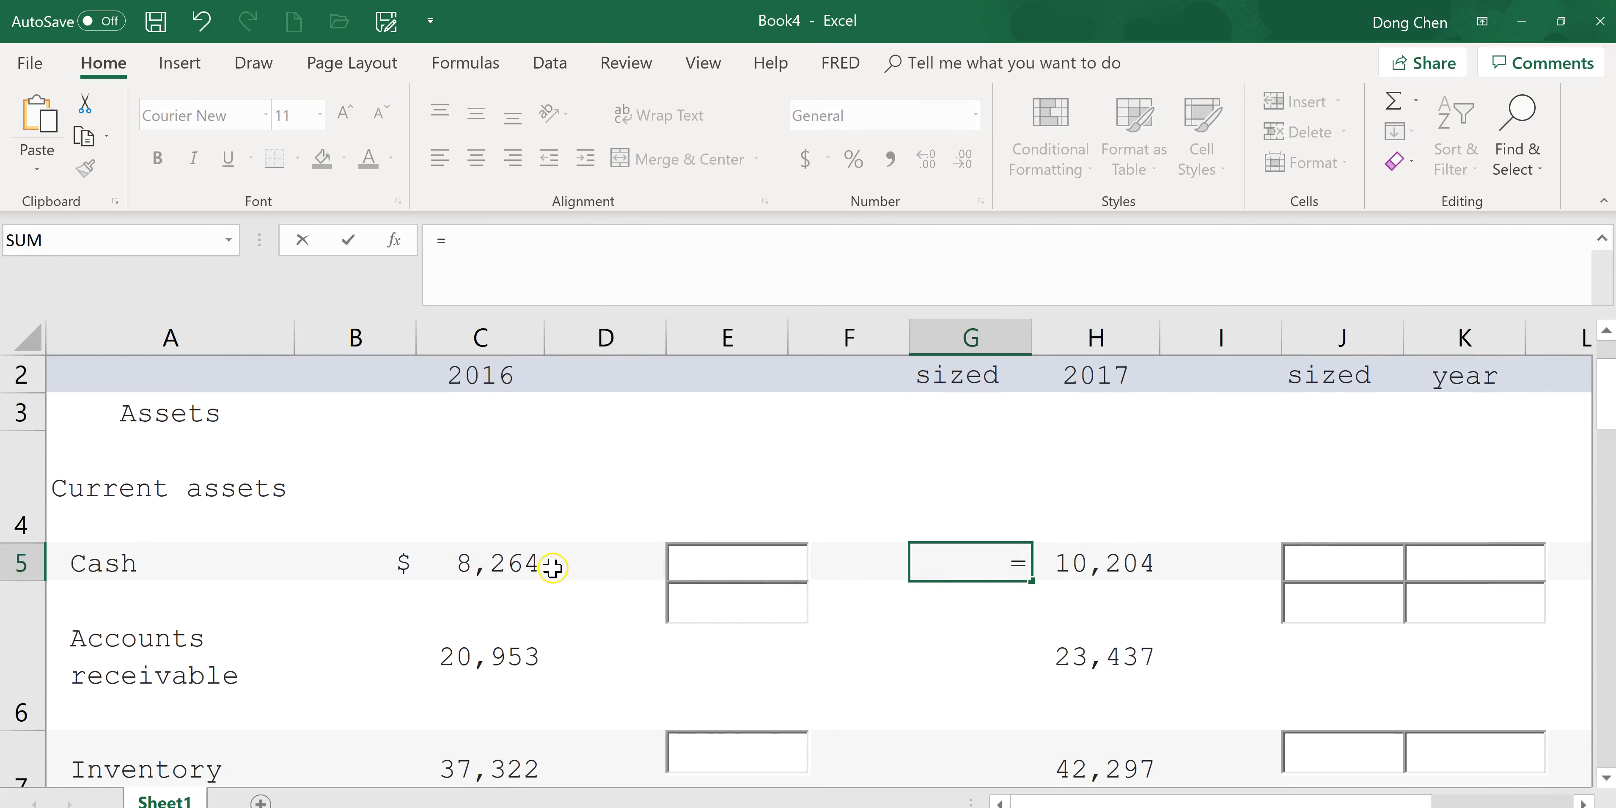
{"action": "left_click", "coordinate": [504, 567]}
{"action": "key", "text": "F2"}
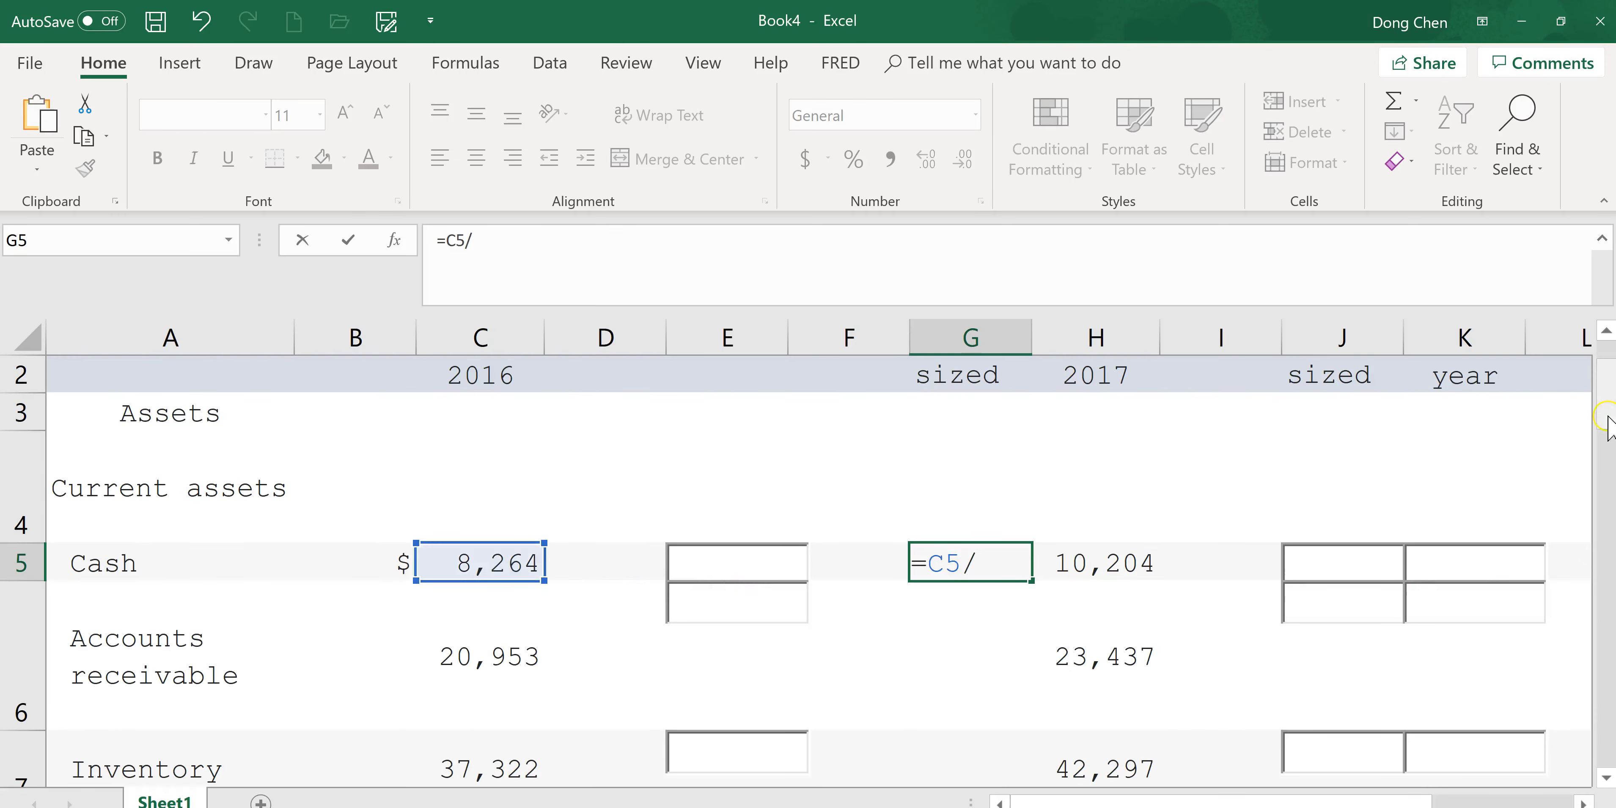
{"action": "left_click_drag", "start_coordinate": [1606, 409], "coordinate": [1606, 516]}
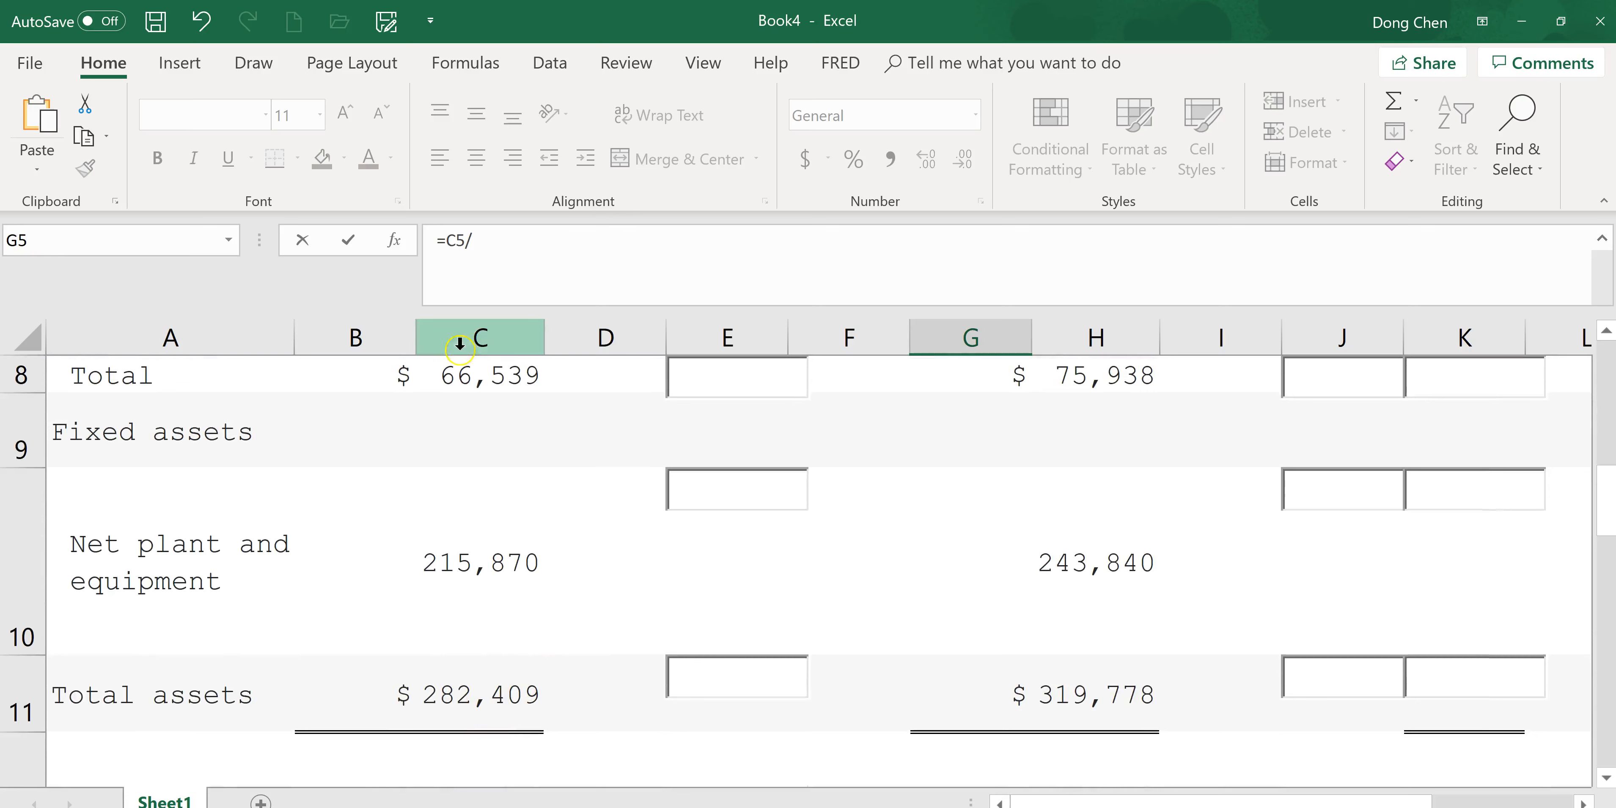
{"action": "type", "text": "C"}
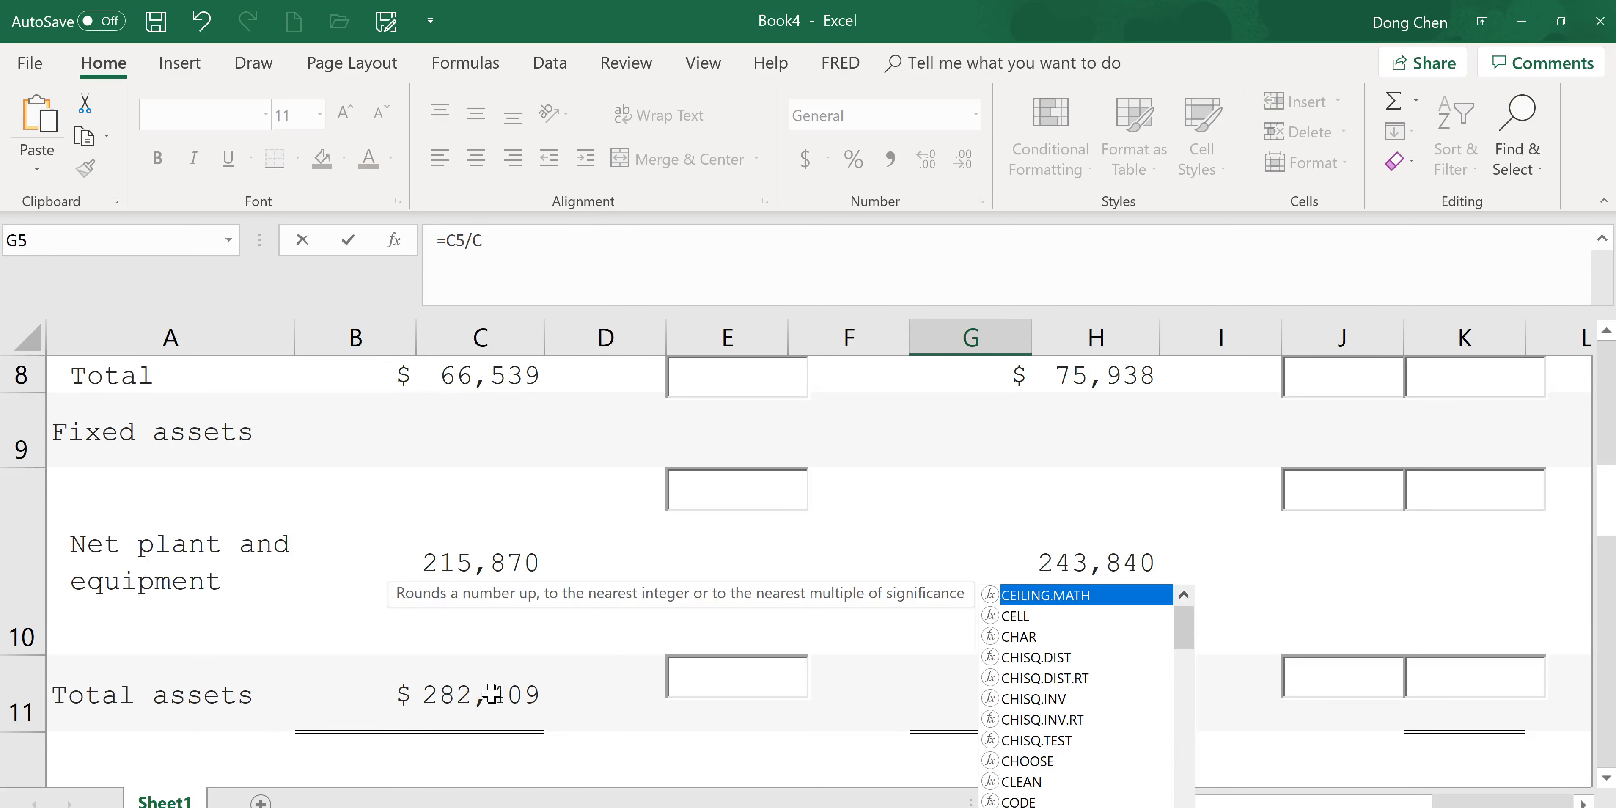
{"action": "type", "text": "11"}
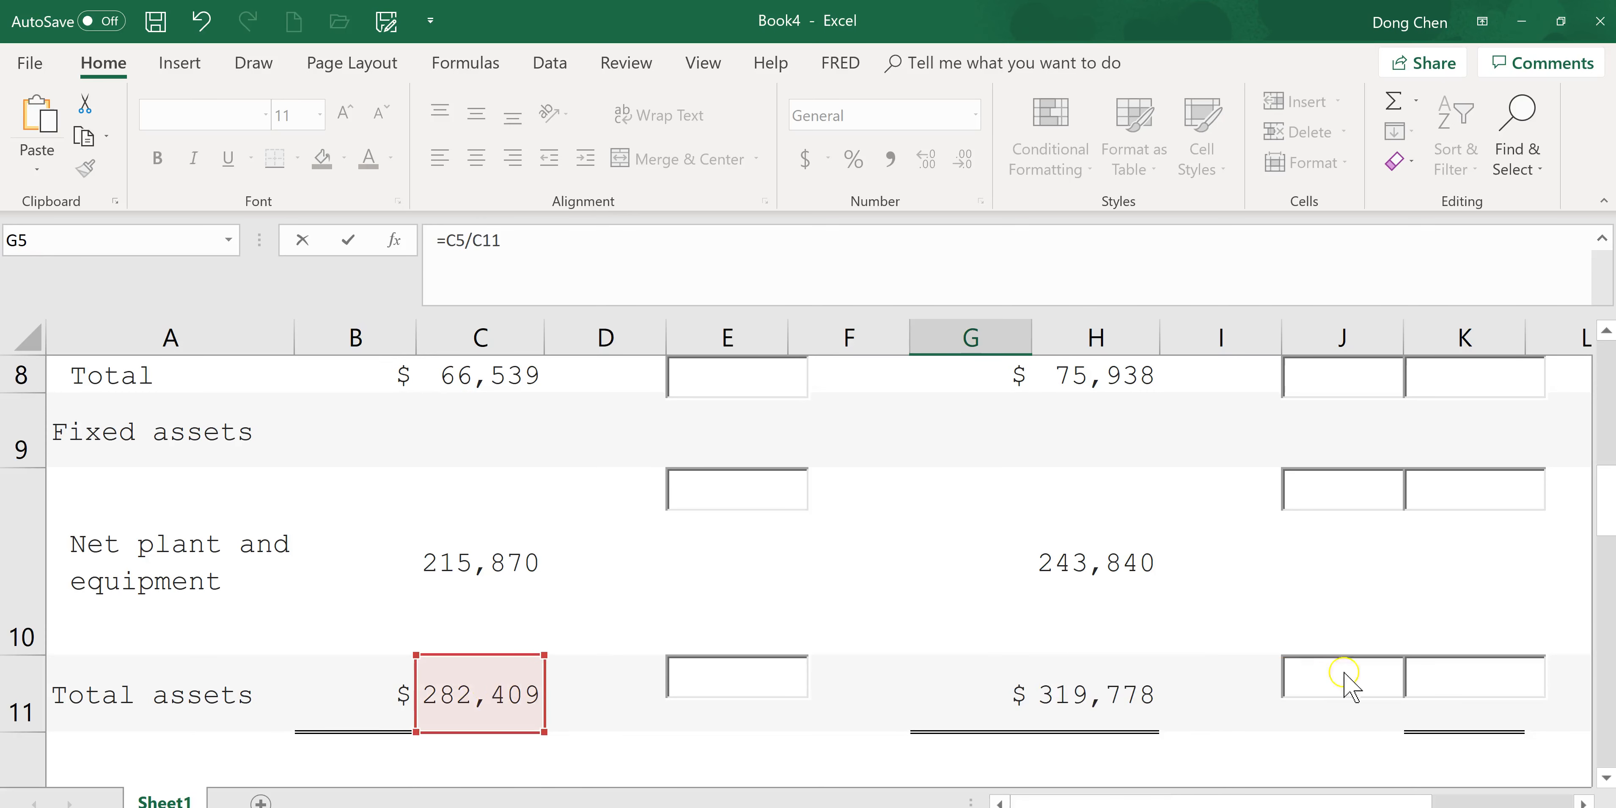
{"action": "left_click_drag", "start_coordinate": [1612, 530], "coordinate": [1607, 405]}
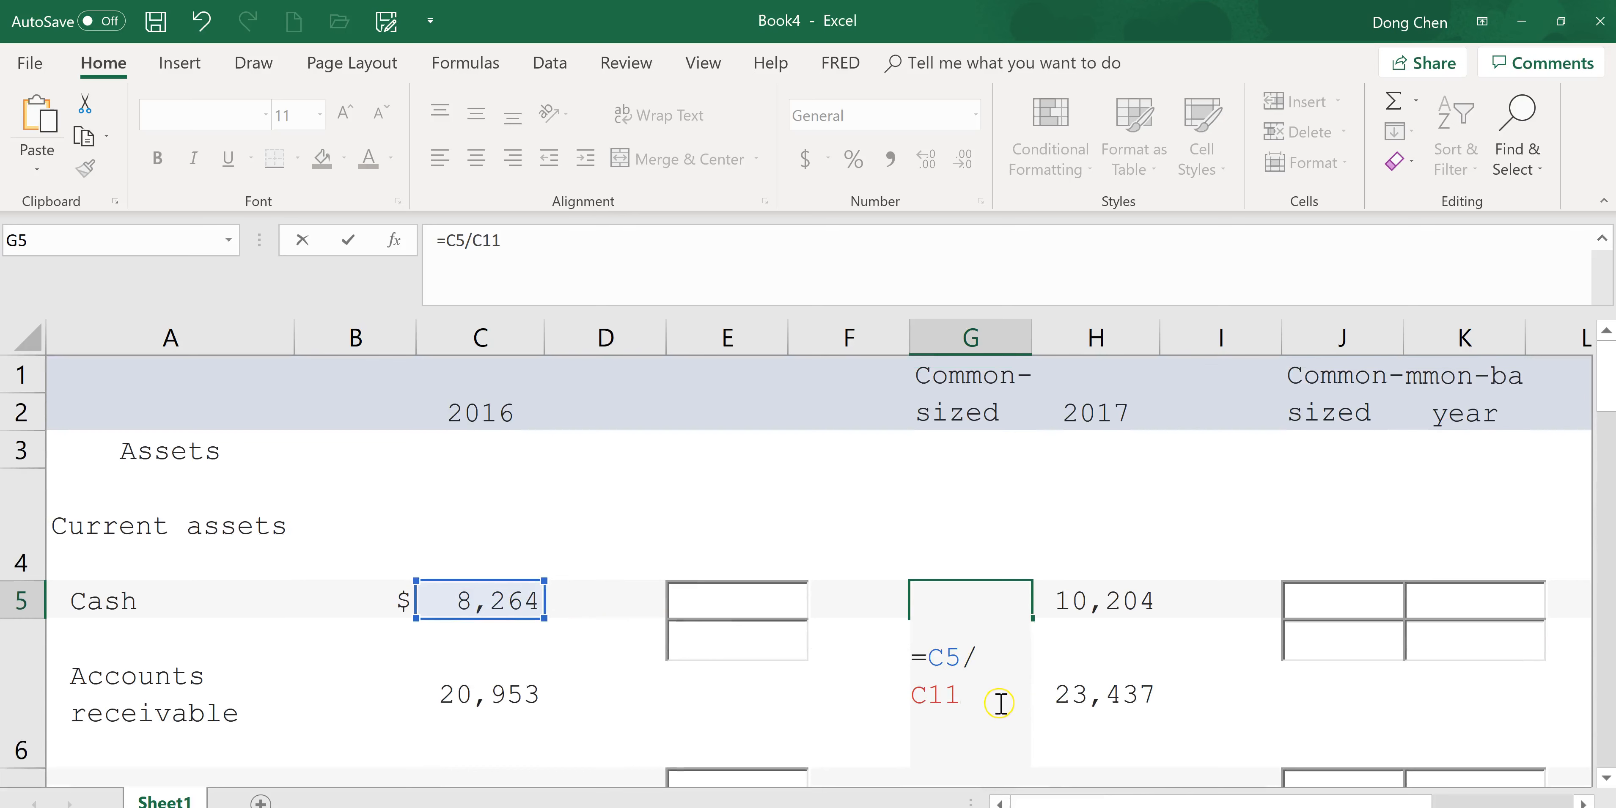
{"action": "key", "text": "Return"}
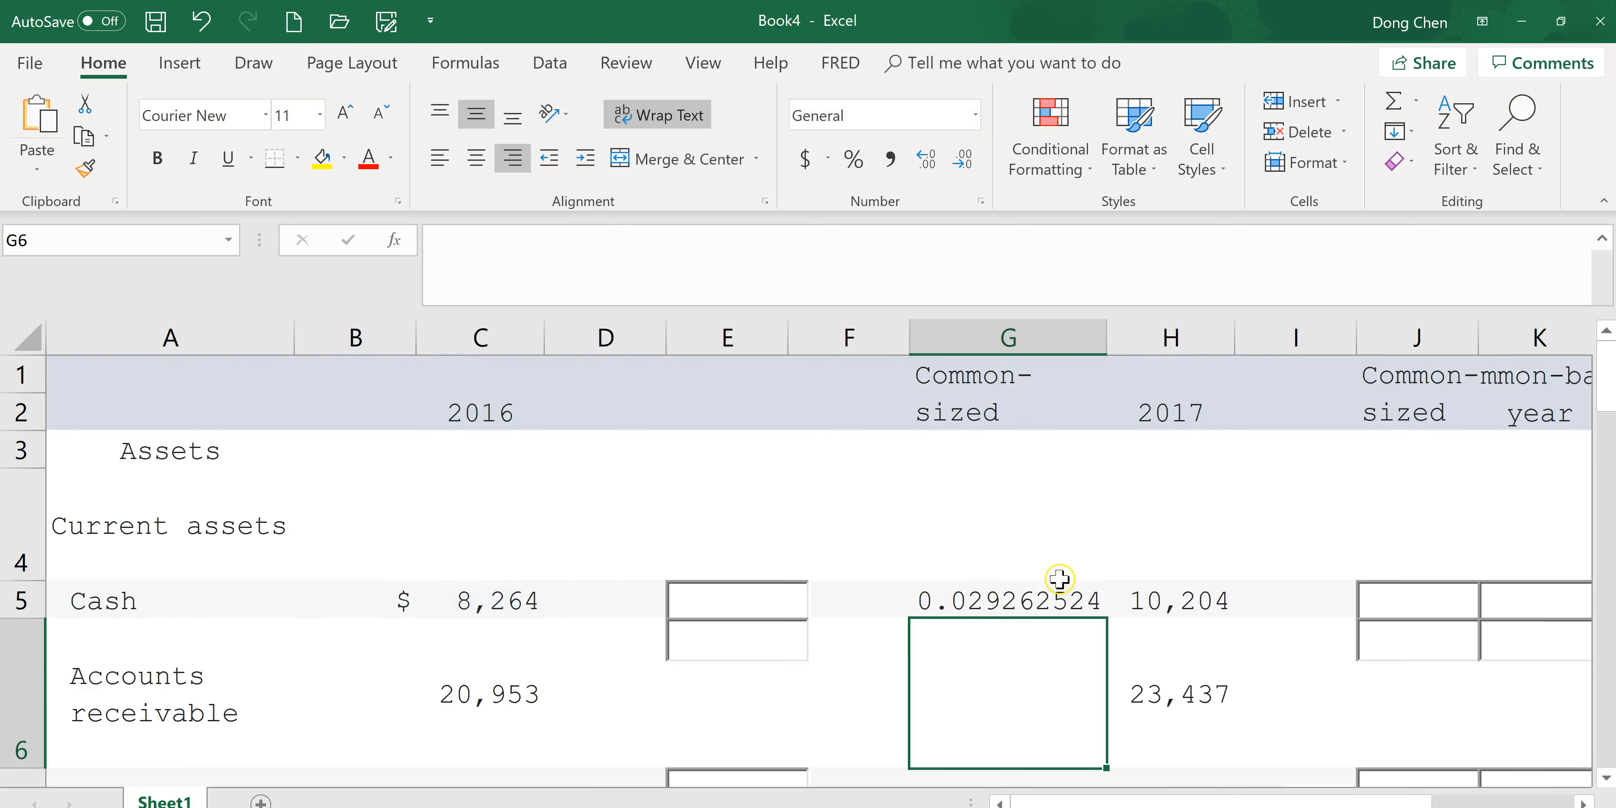
Fill the Cash common-size formula down to G6 and inspect the total cell it references.
{"action": "left_click", "coordinate": [1047, 602]}
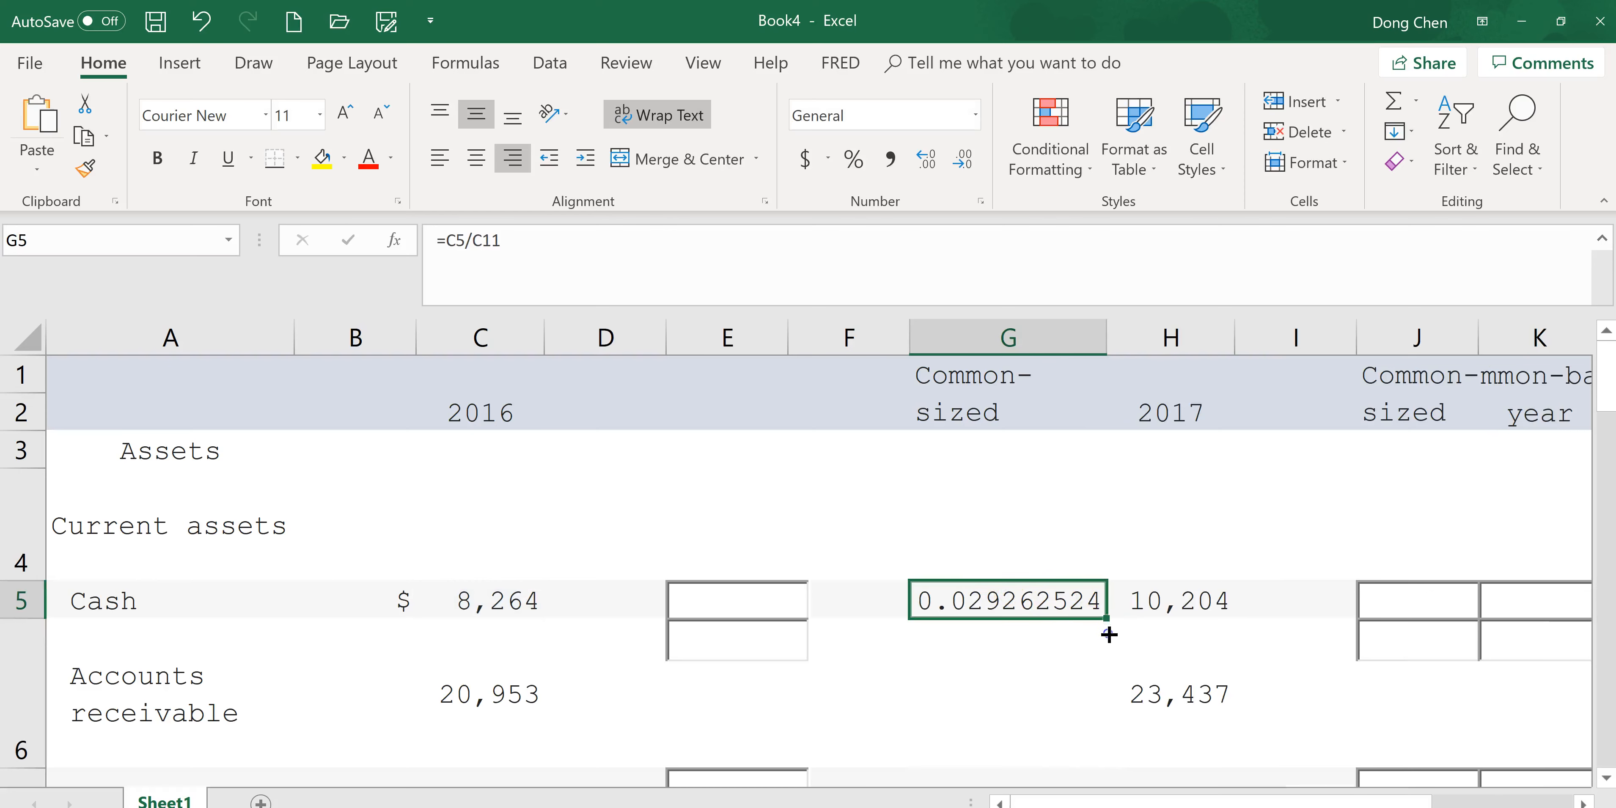
{"action": "mouse_move", "coordinate": [1109, 694]}
{"action": "left_mouse_down"}
{"action": "mouse_move", "coordinate": [1110, 681]}
{"action": "mouse_move", "coordinate": [1114, 703]}
{"action": "left_mouse_up"}
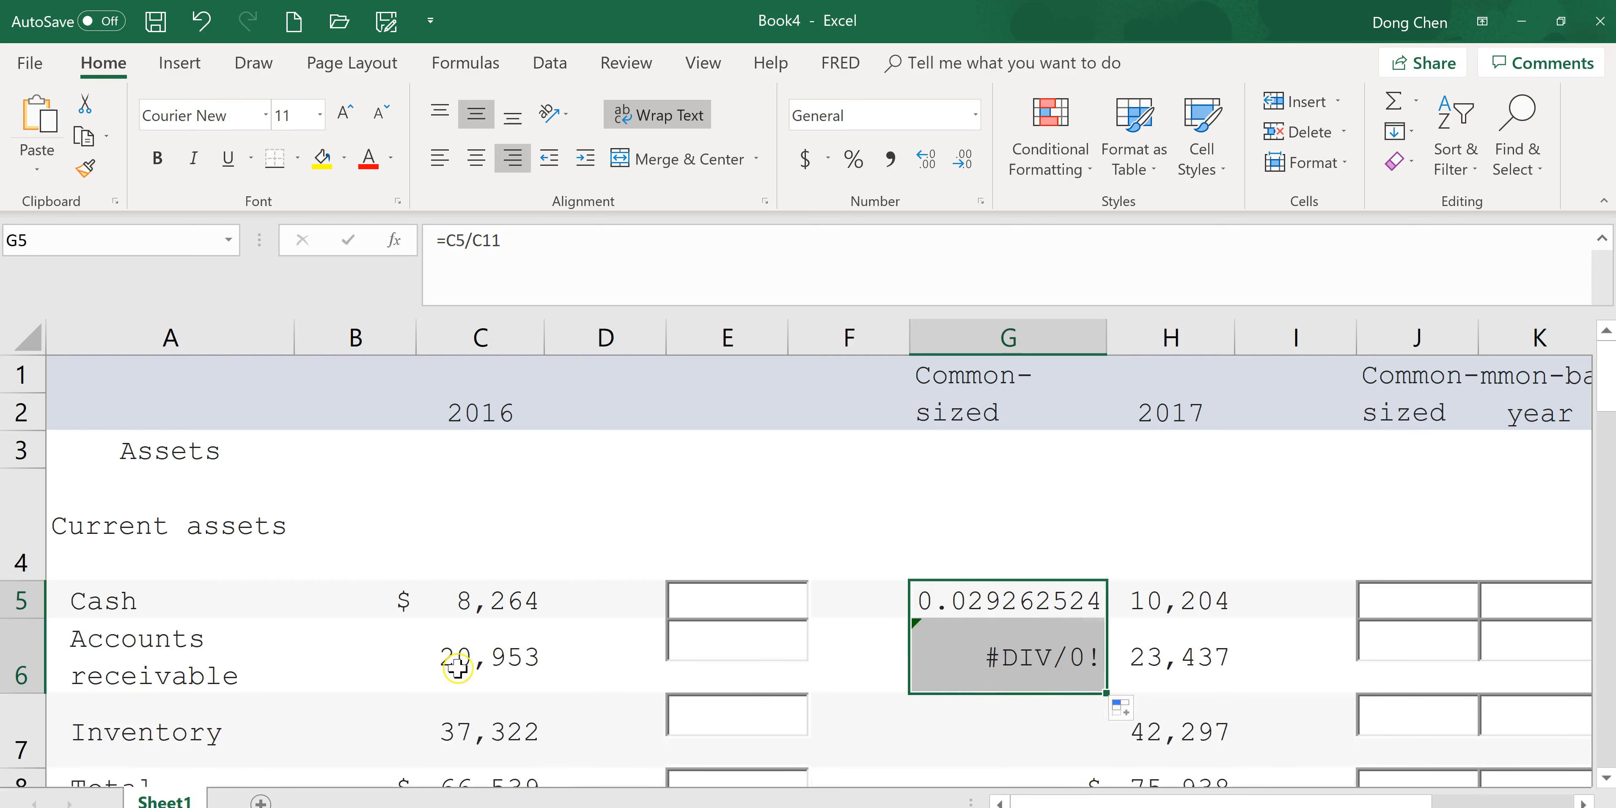
{"action": "left_click", "coordinate": [1047, 660]}
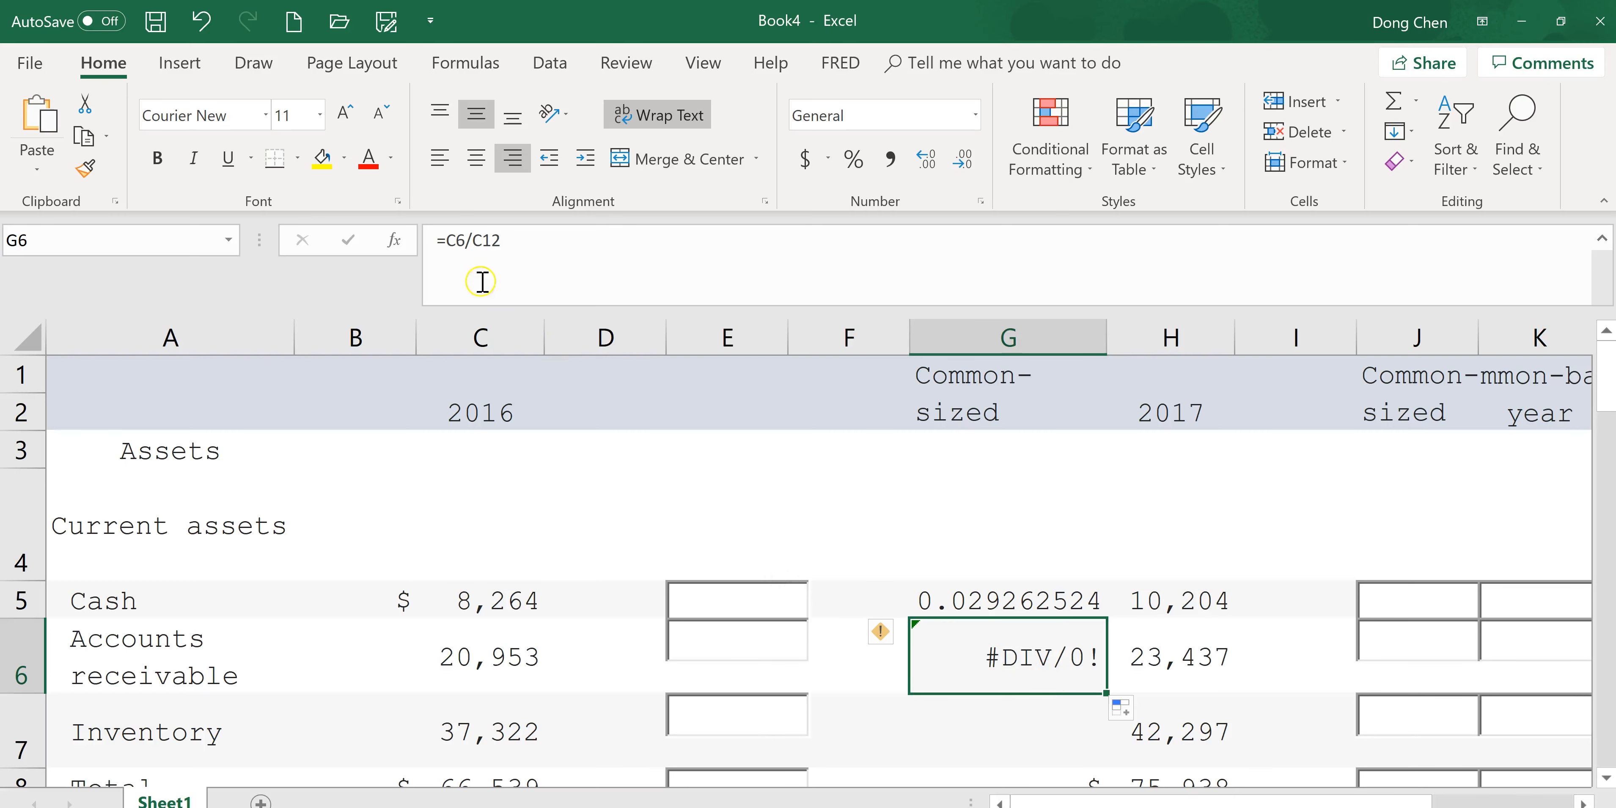
{"action": "left_click_drag", "start_coordinate": [1608, 421], "coordinate": [1607, 505]}
{"action": "left_click", "coordinate": [458, 669]}
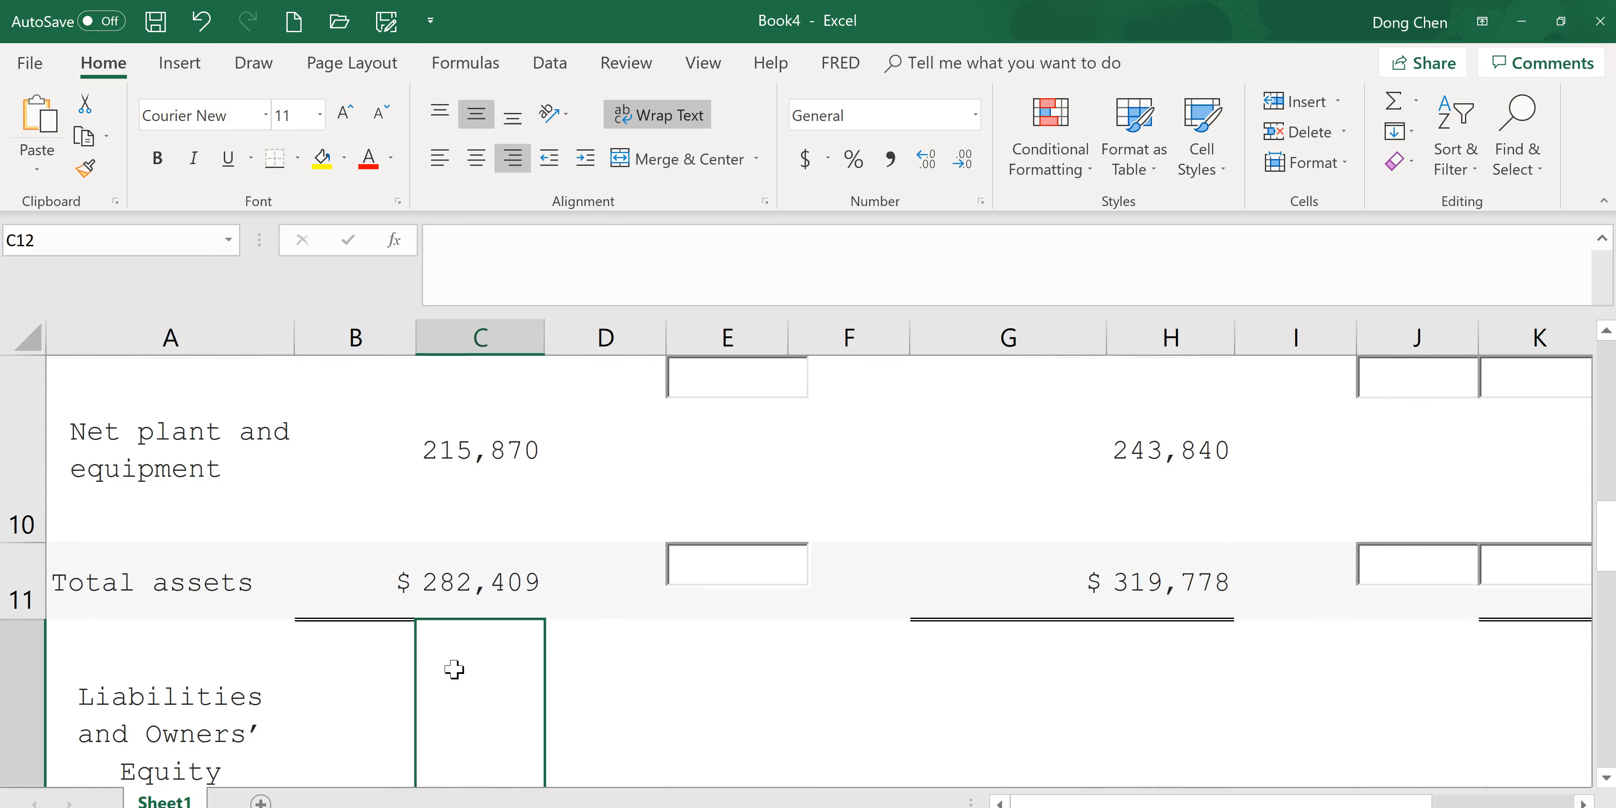
{"action": "left_click_drag", "start_coordinate": [1607, 552], "coordinate": [1608, 395]}
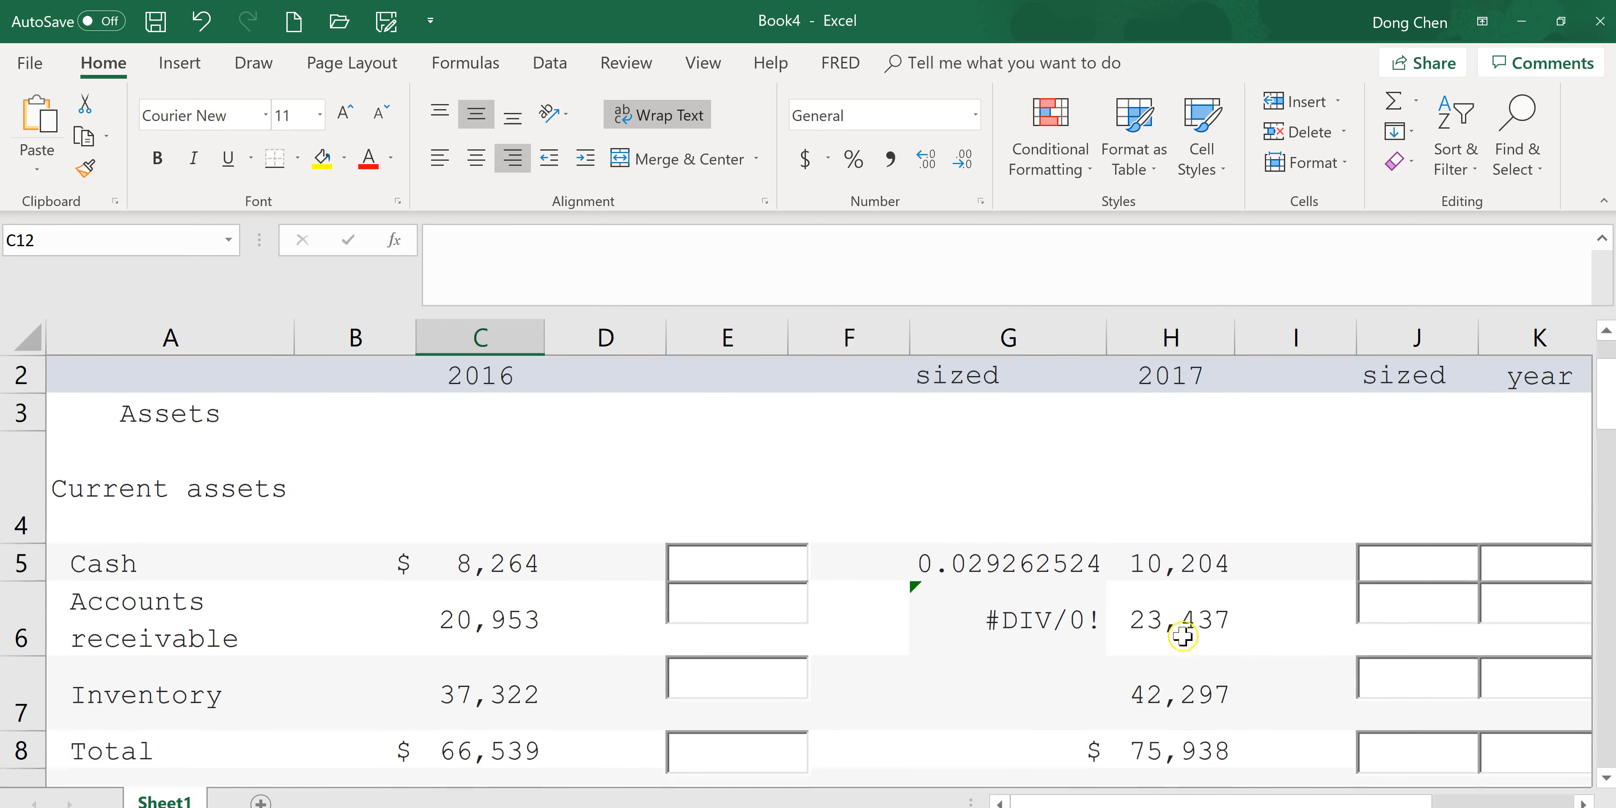
Rewrite the G6 formula to divide C6 by asset16.
{"action": "left_click", "coordinate": [1044, 623]}
{"action": "left_click", "coordinate": [476, 244]}
{"action": "left_click_drag", "start_coordinate": [477, 245], "coordinate": [548, 252]}
{"action": "type", "text": "asset"}
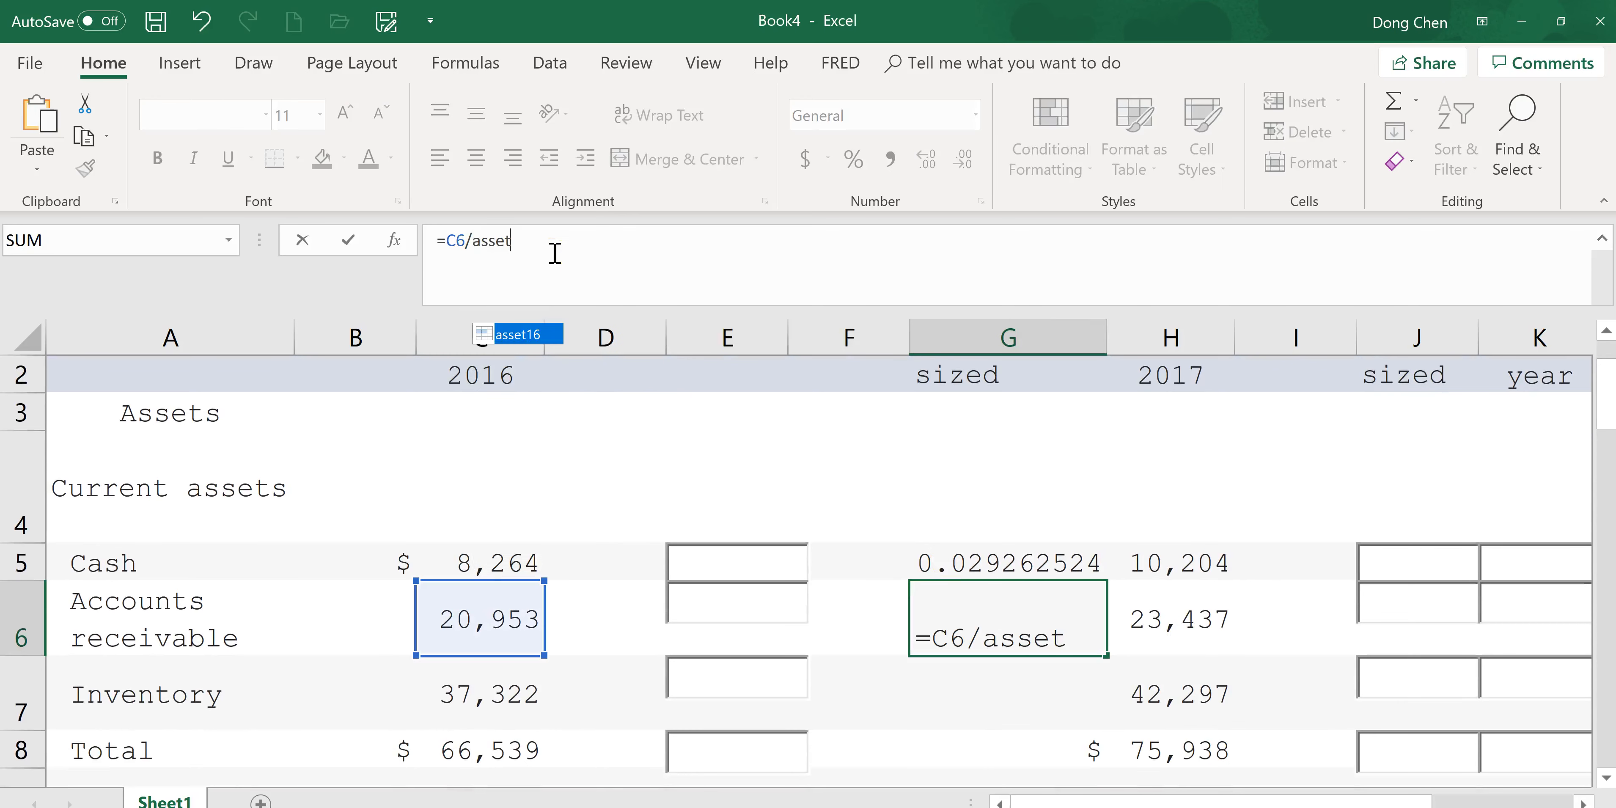
{"action": "type", "text": "16"}
{"action": "key", "text": "Return"}
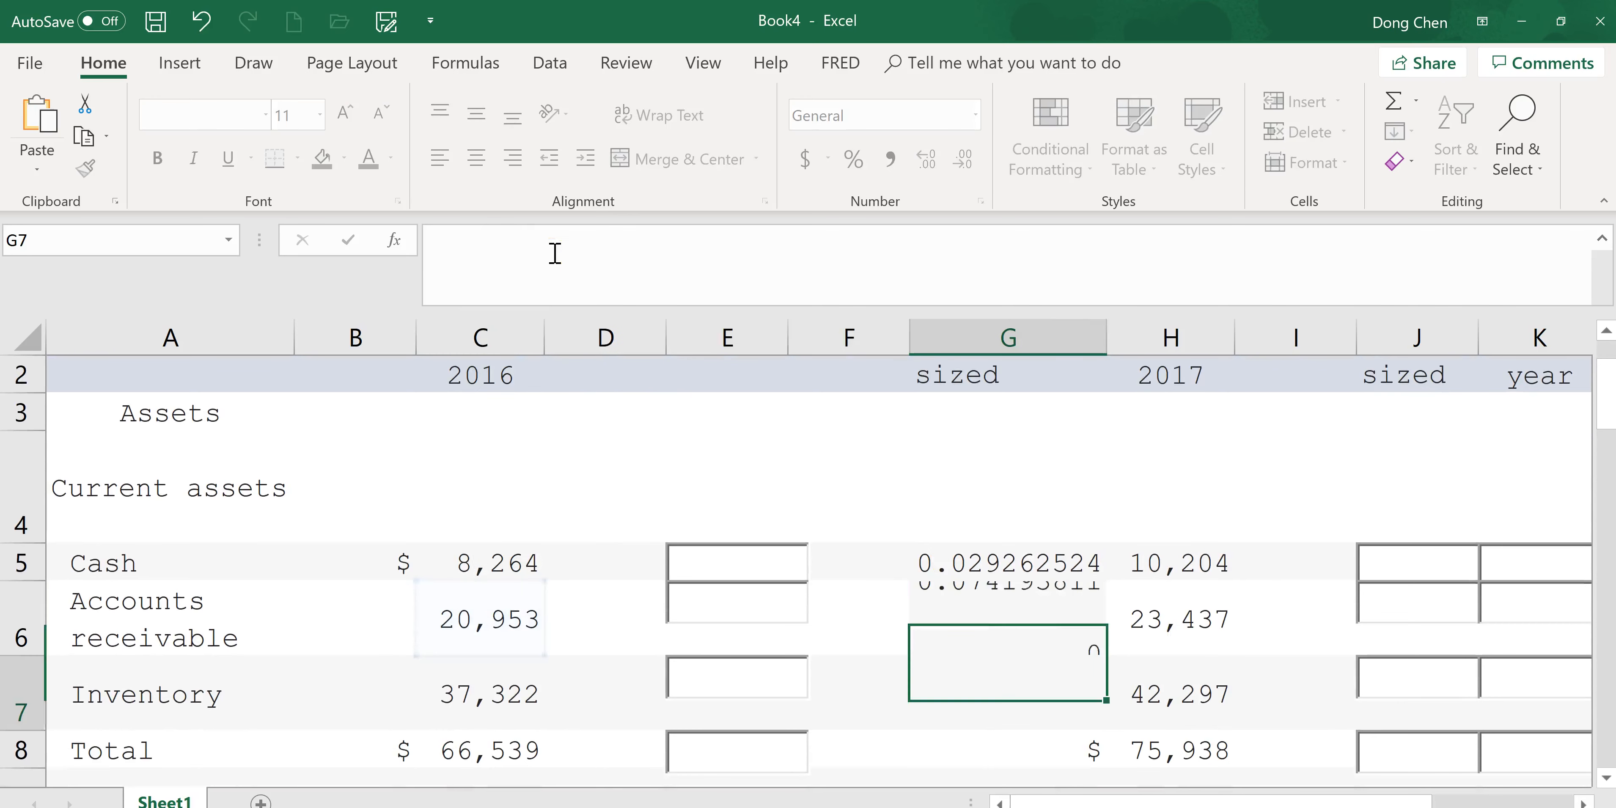
Change the G5 formula to =C5/asset16.
{"action": "left_click", "coordinate": [1031, 566]}
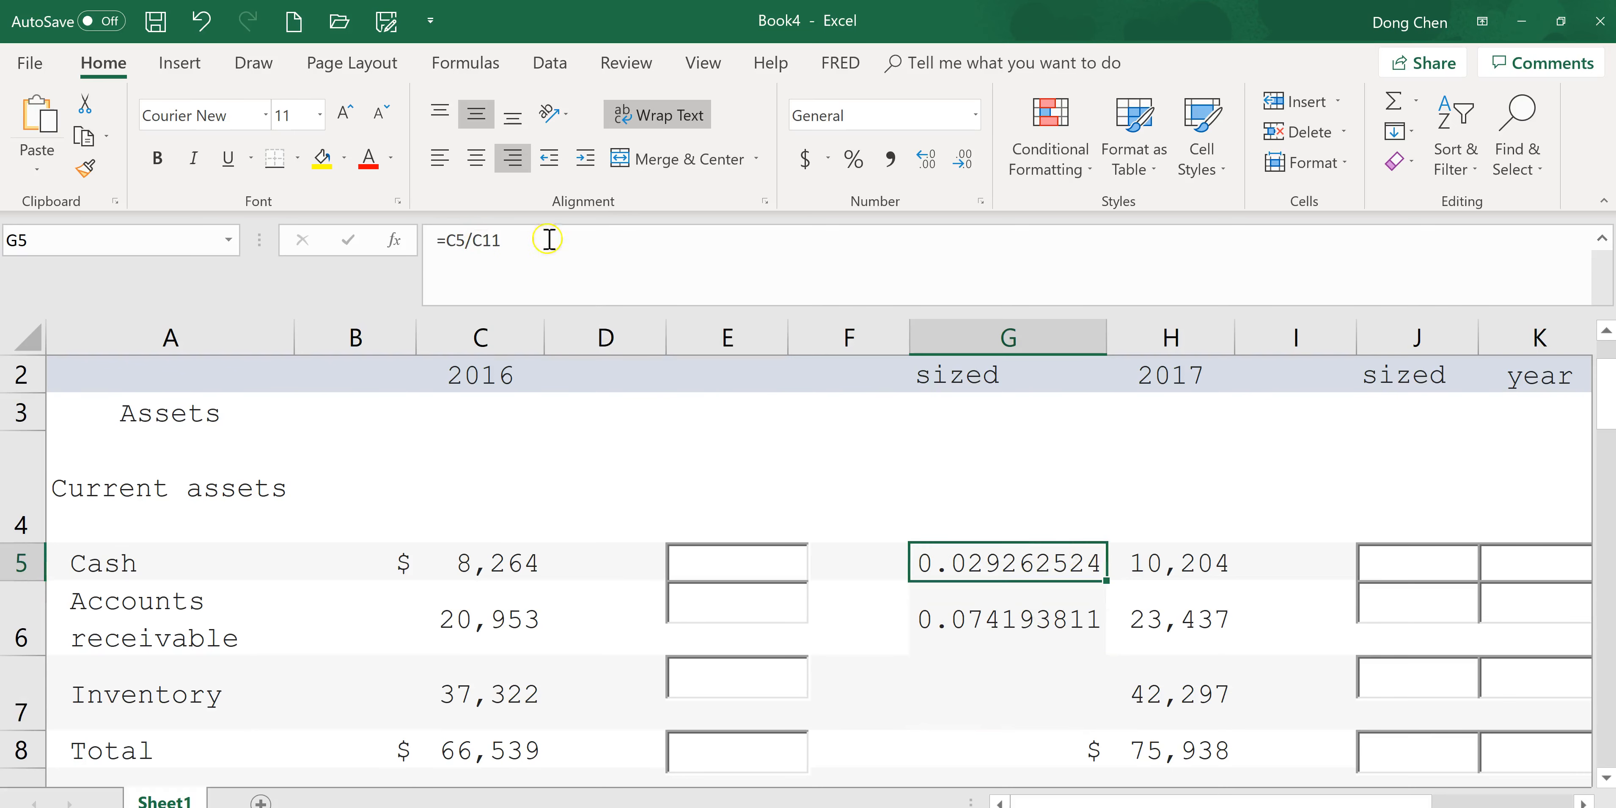
{"action": "double_click", "coordinate": [476, 239]}
{"action": "type", "text": "asset16"}
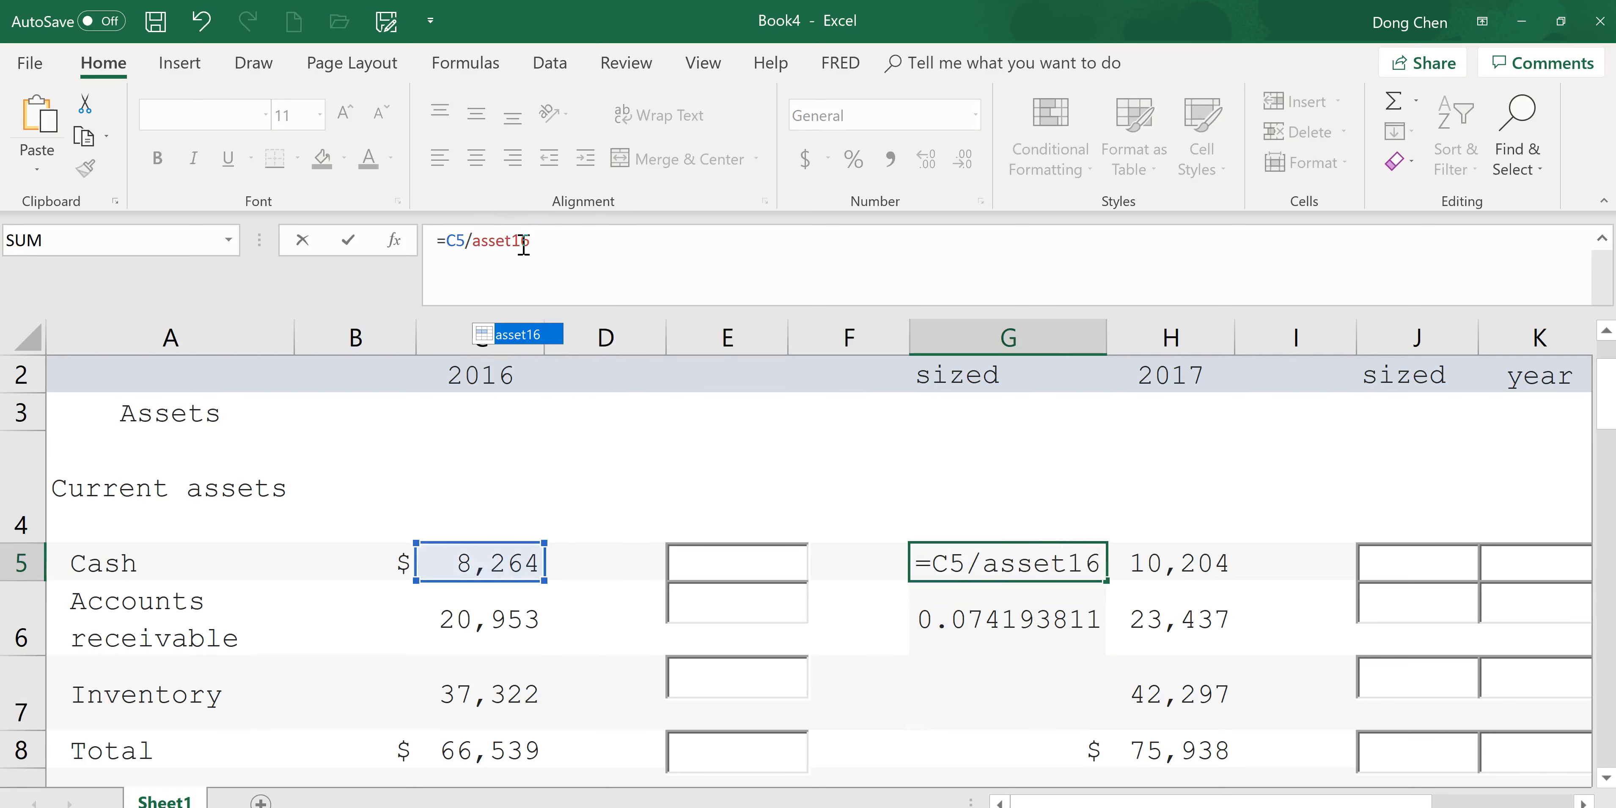
{"action": "key", "text": "Return"}
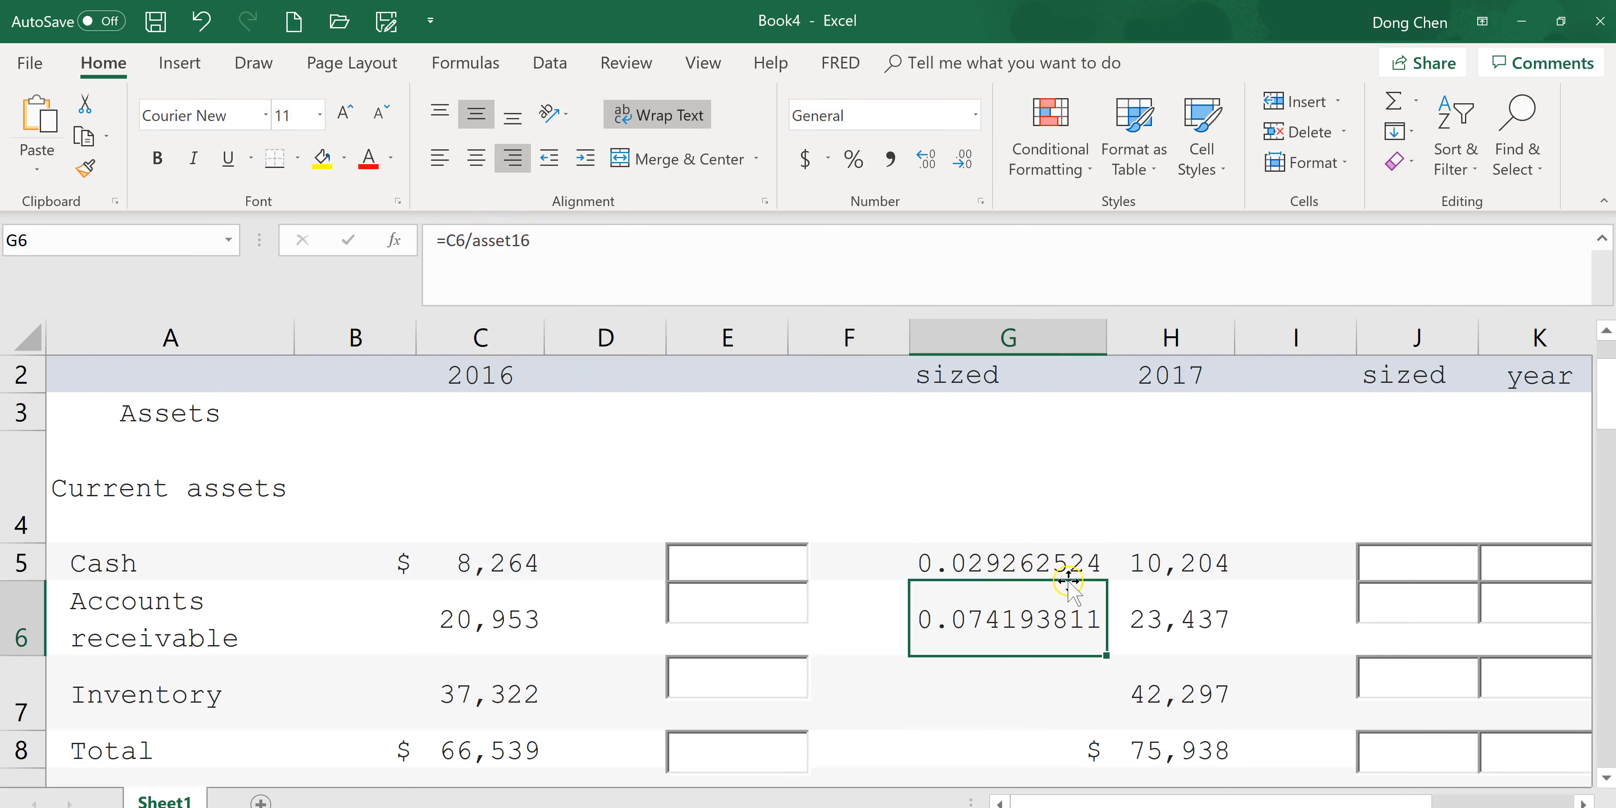
Fill the G5 formula down through G22 for all 2016 common-size values.
{"action": "left_click", "coordinate": [1069, 567]}
{"action": "left_click_drag", "start_coordinate": [1107, 583], "coordinate": [1049, 578]}
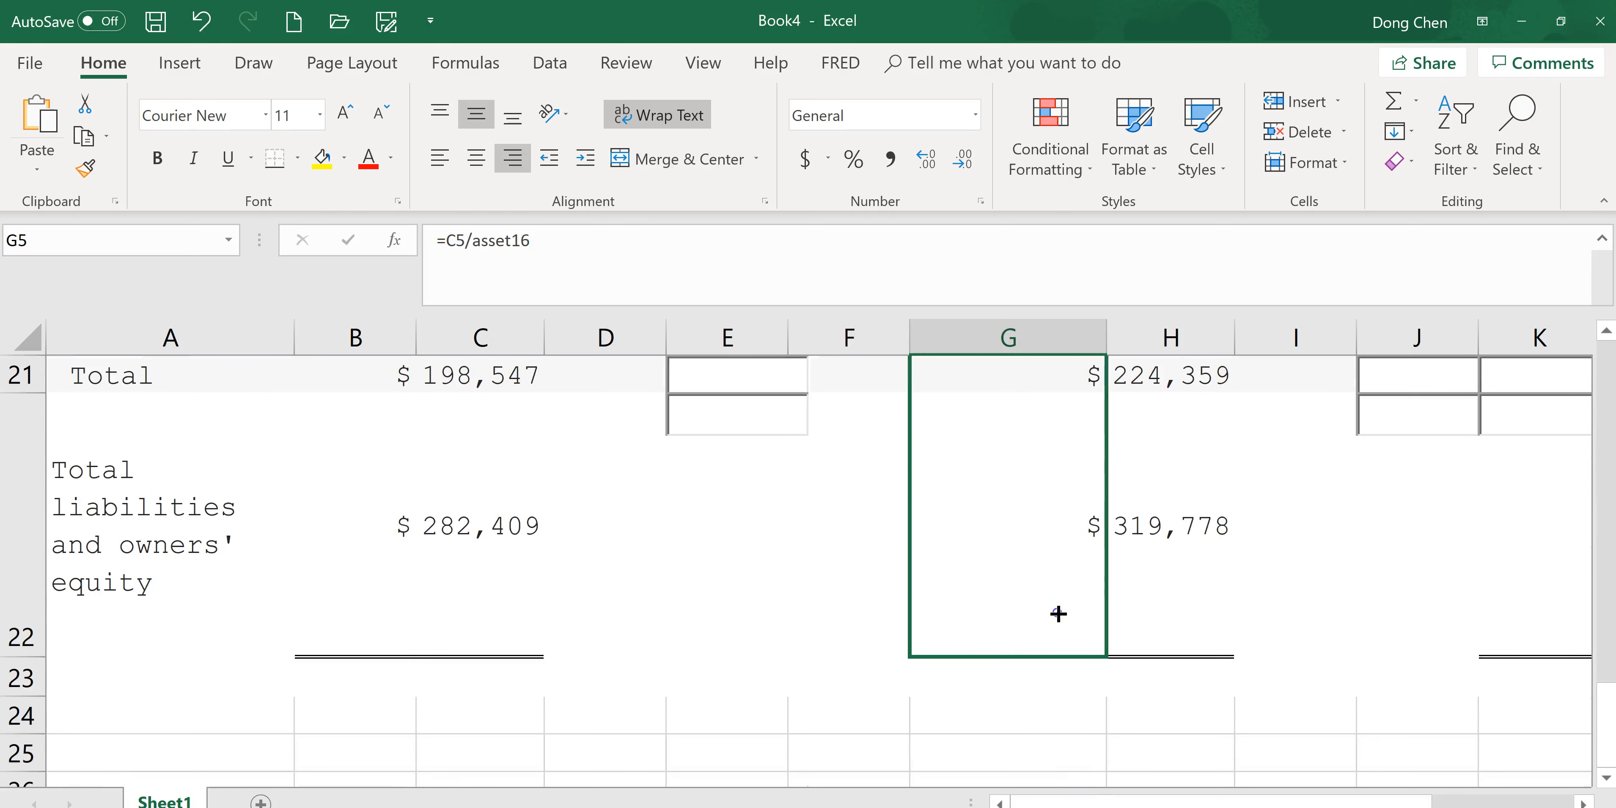
{"action": "left_click_drag", "start_coordinate": [1058, 613], "coordinate": [1058, 613]}
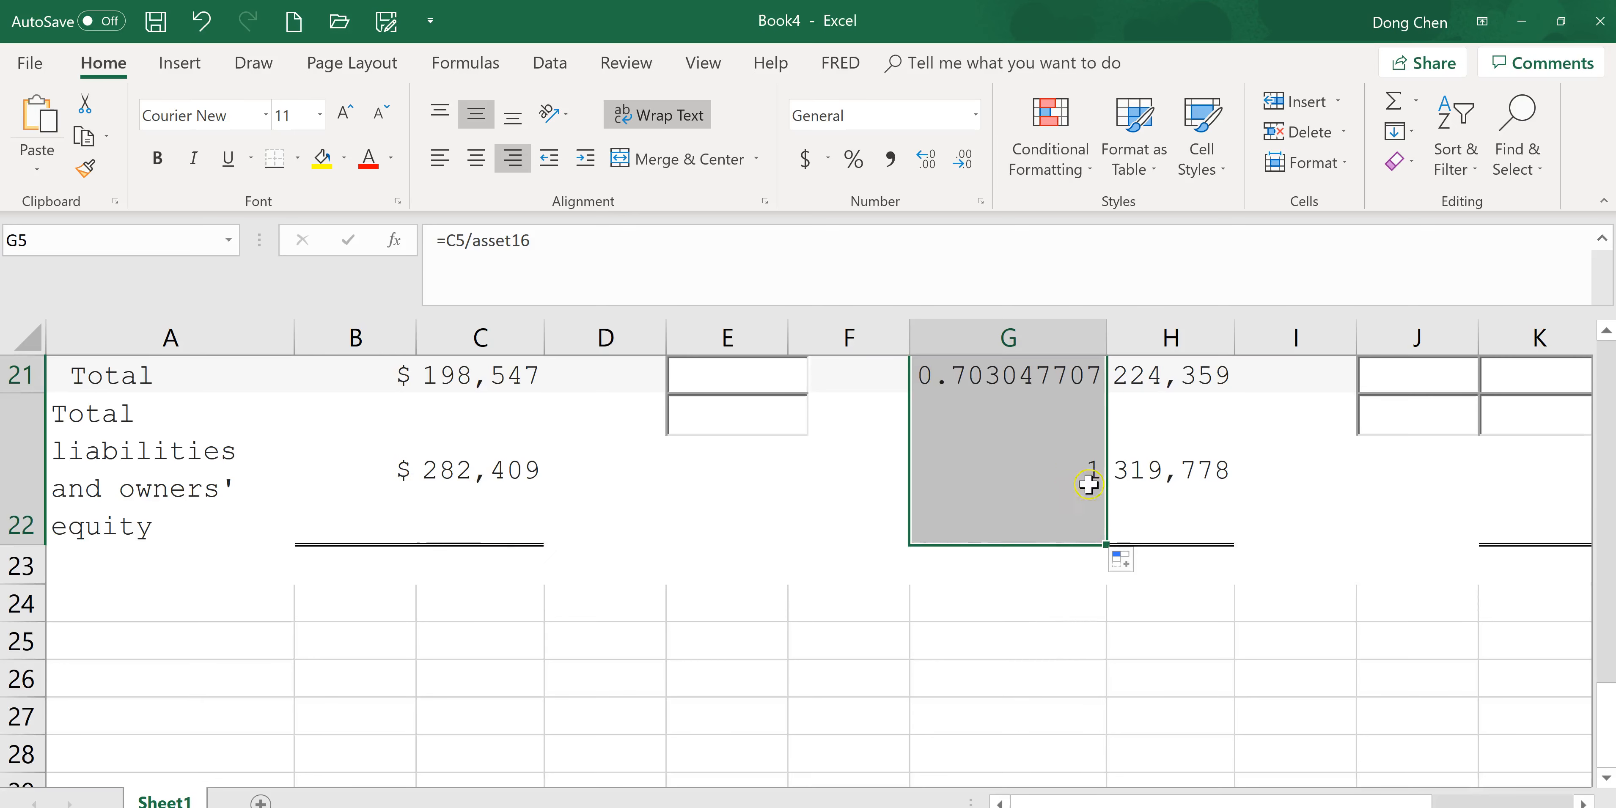
Format column G as Percentage with 2 decimal places.
{"action": "left_click_drag", "start_coordinate": [1607, 750], "coordinate": [1614, 408]}
{"action": "left_click", "coordinate": [1002, 553]}
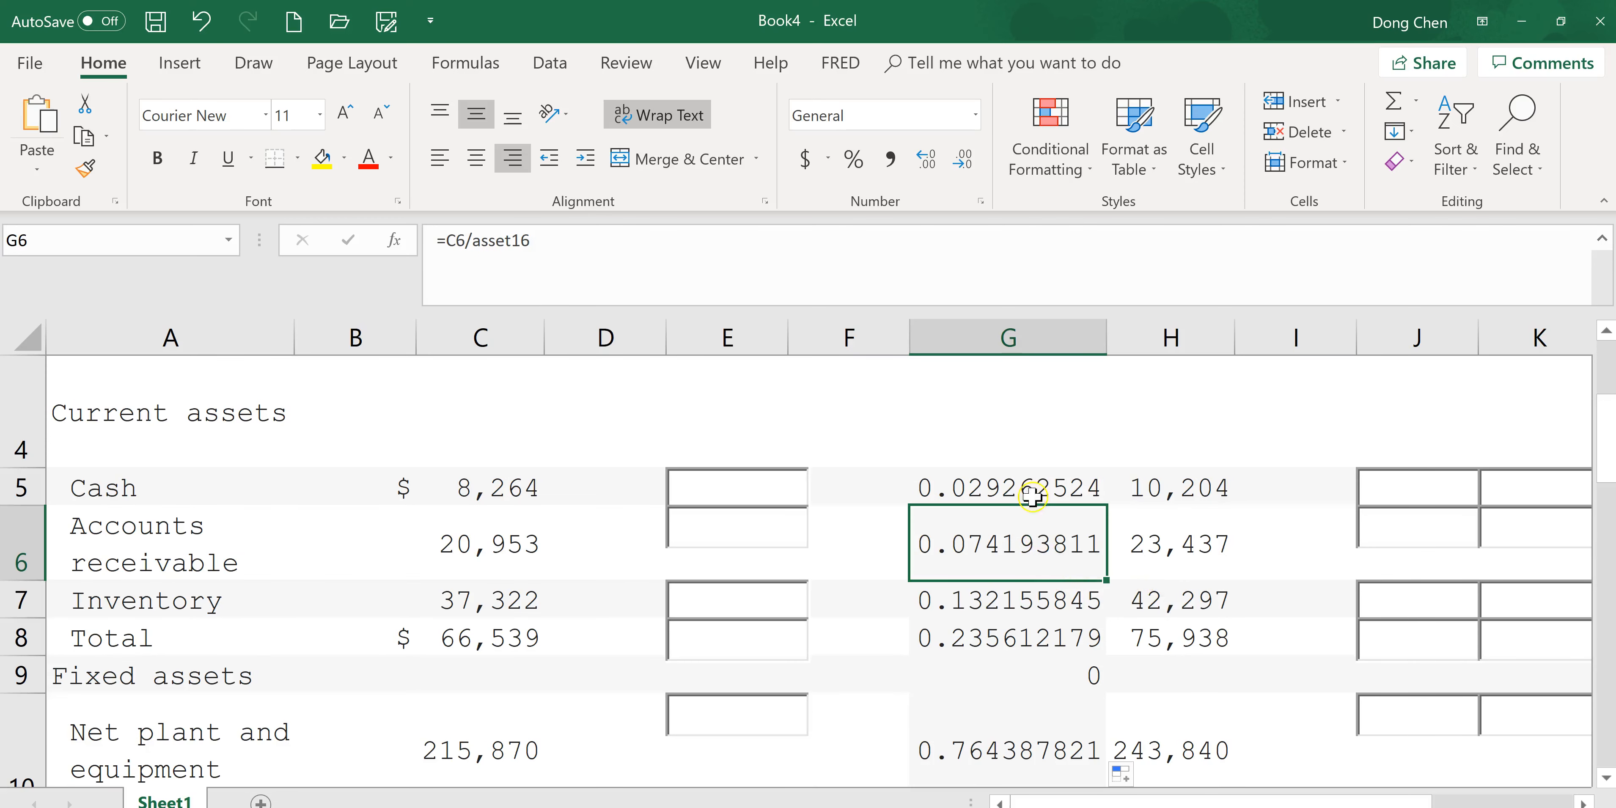
{"action": "left_click", "coordinate": [1041, 336]}
{"action": "right_click", "coordinate": [982, 515]}
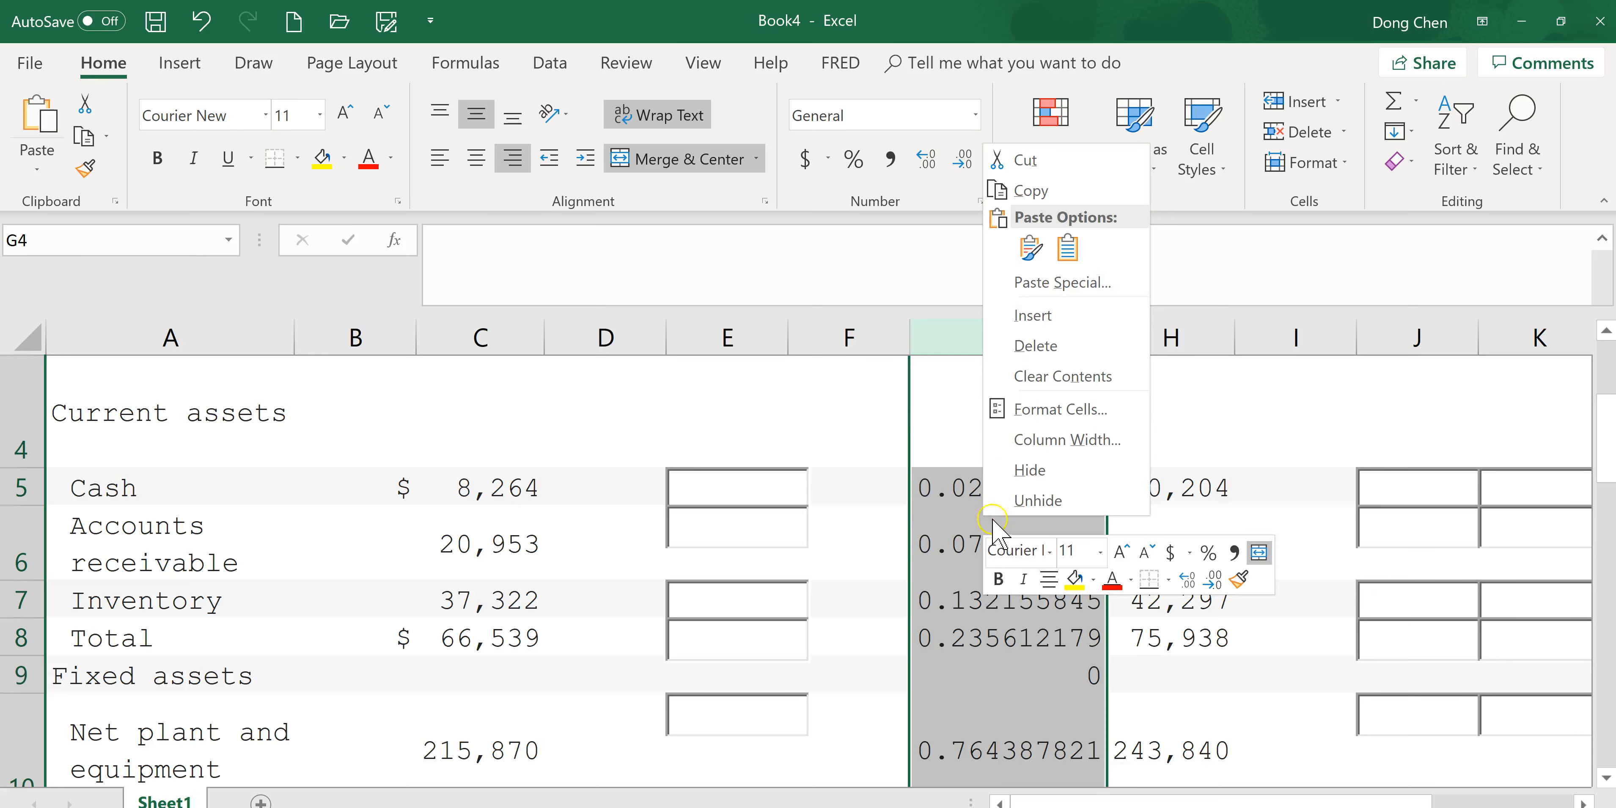
{"action": "left_click", "coordinate": [1083, 409]}
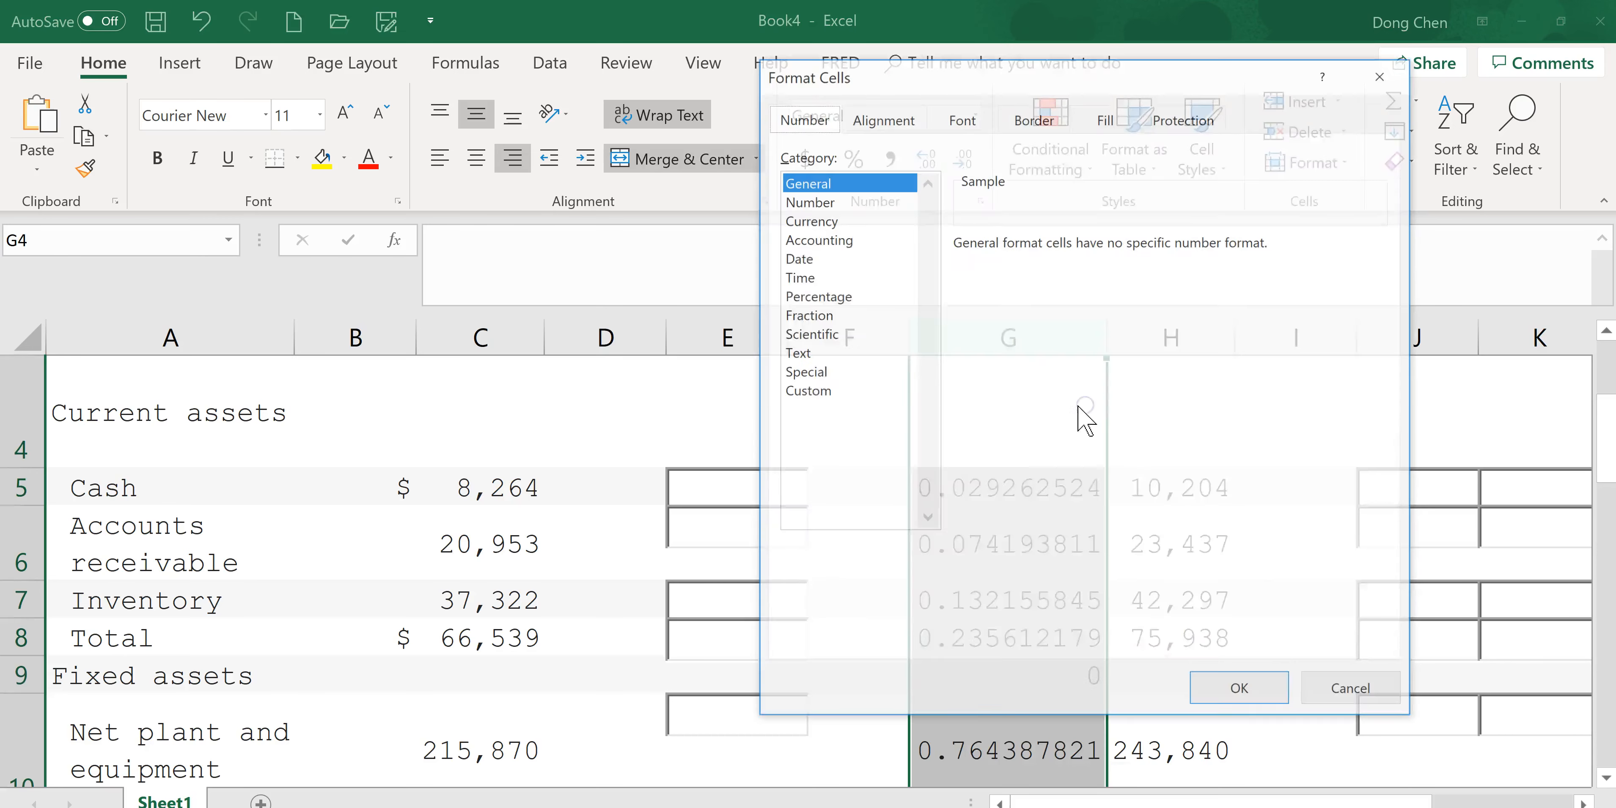
{"action": "left_click", "coordinate": [833, 296]}
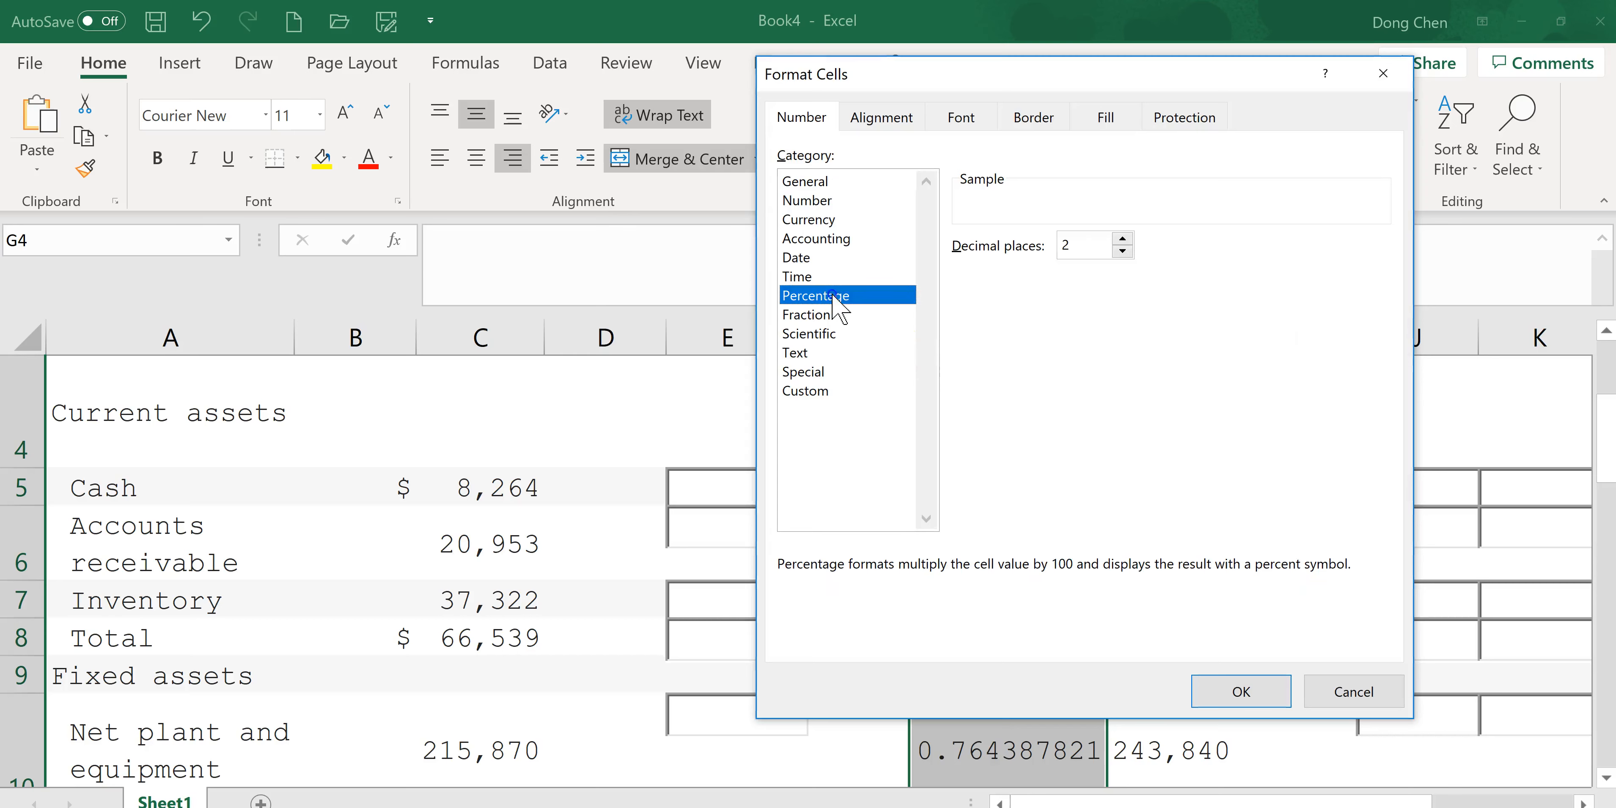
{"action": "left_click", "coordinate": [1240, 691]}
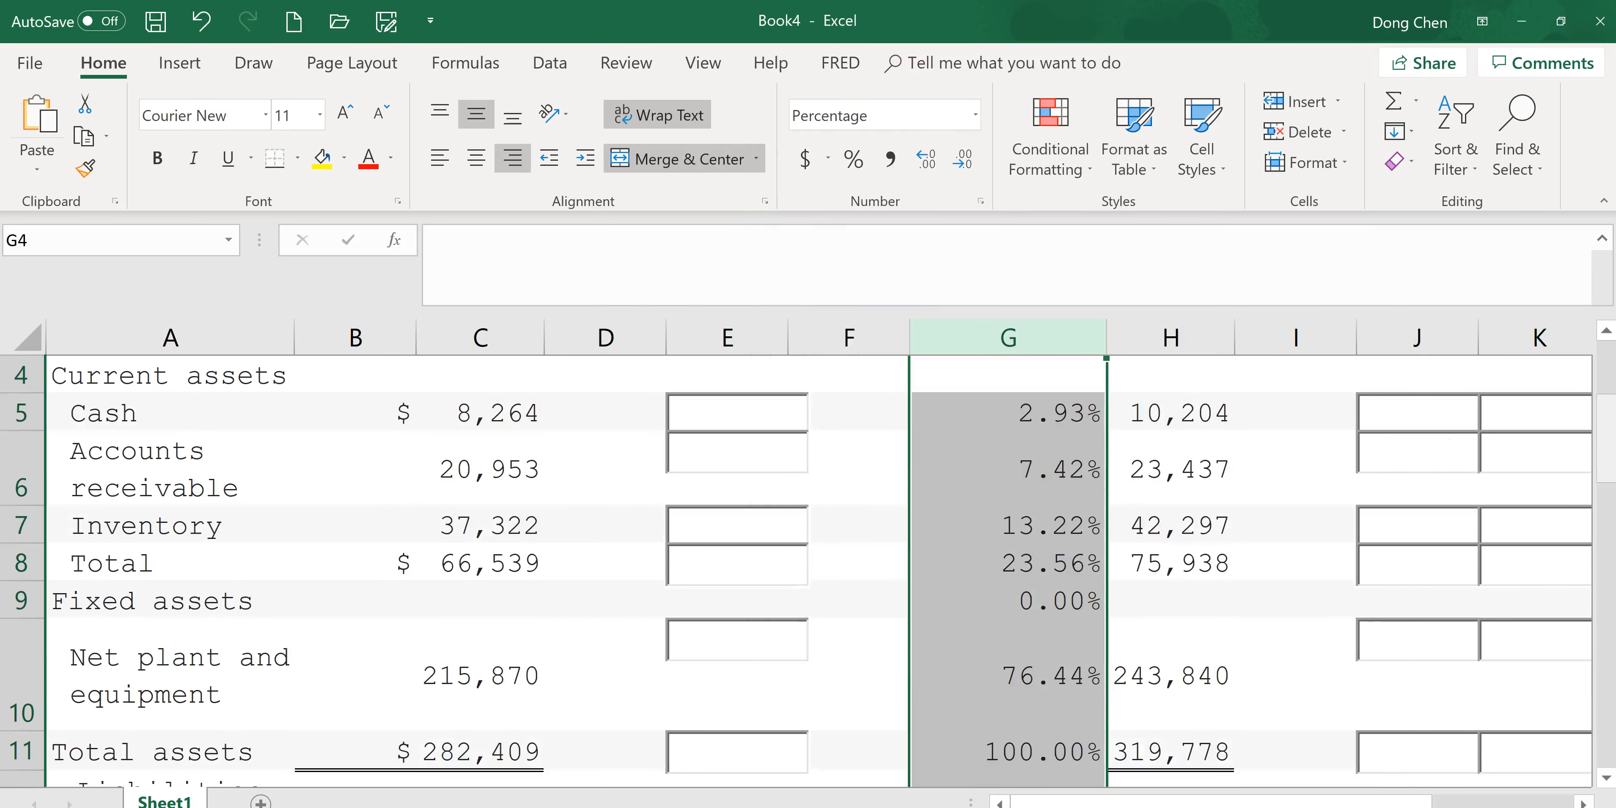
Clear the common-size formulas in G12:G13 beside the Liabilities and Current liabilities headings.
{"action": "left_click_drag", "start_coordinate": [1605, 436], "coordinate": [1607, 431]}
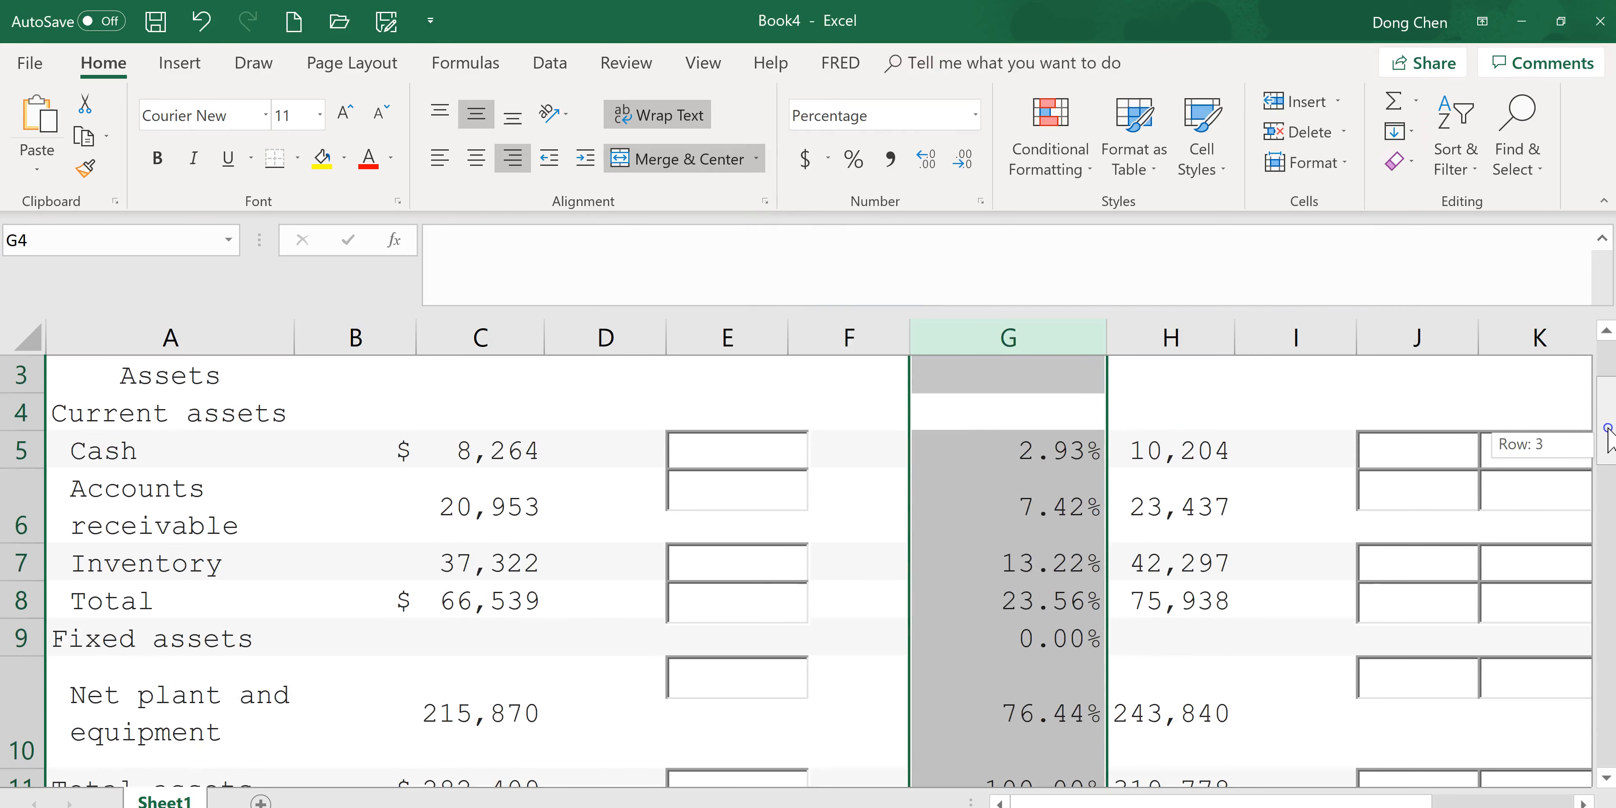
{"action": "left_click_drag", "start_coordinate": [1607, 432], "coordinate": [1609, 530]}
{"action": "left_click_drag", "start_coordinate": [1605, 585], "coordinate": [1606, 544]}
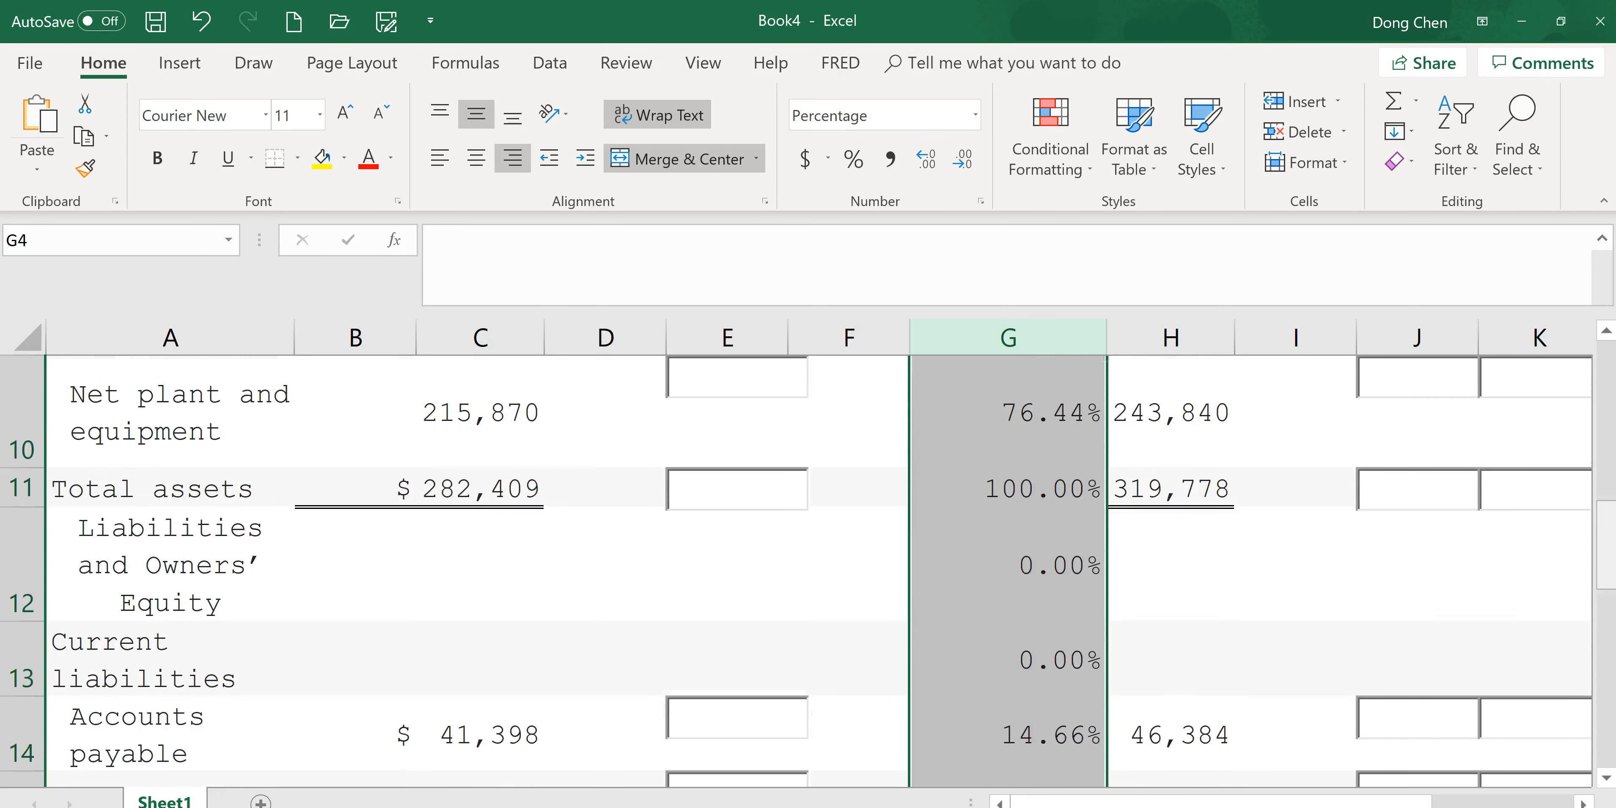
{"action": "left_click", "coordinate": [1070, 568]}
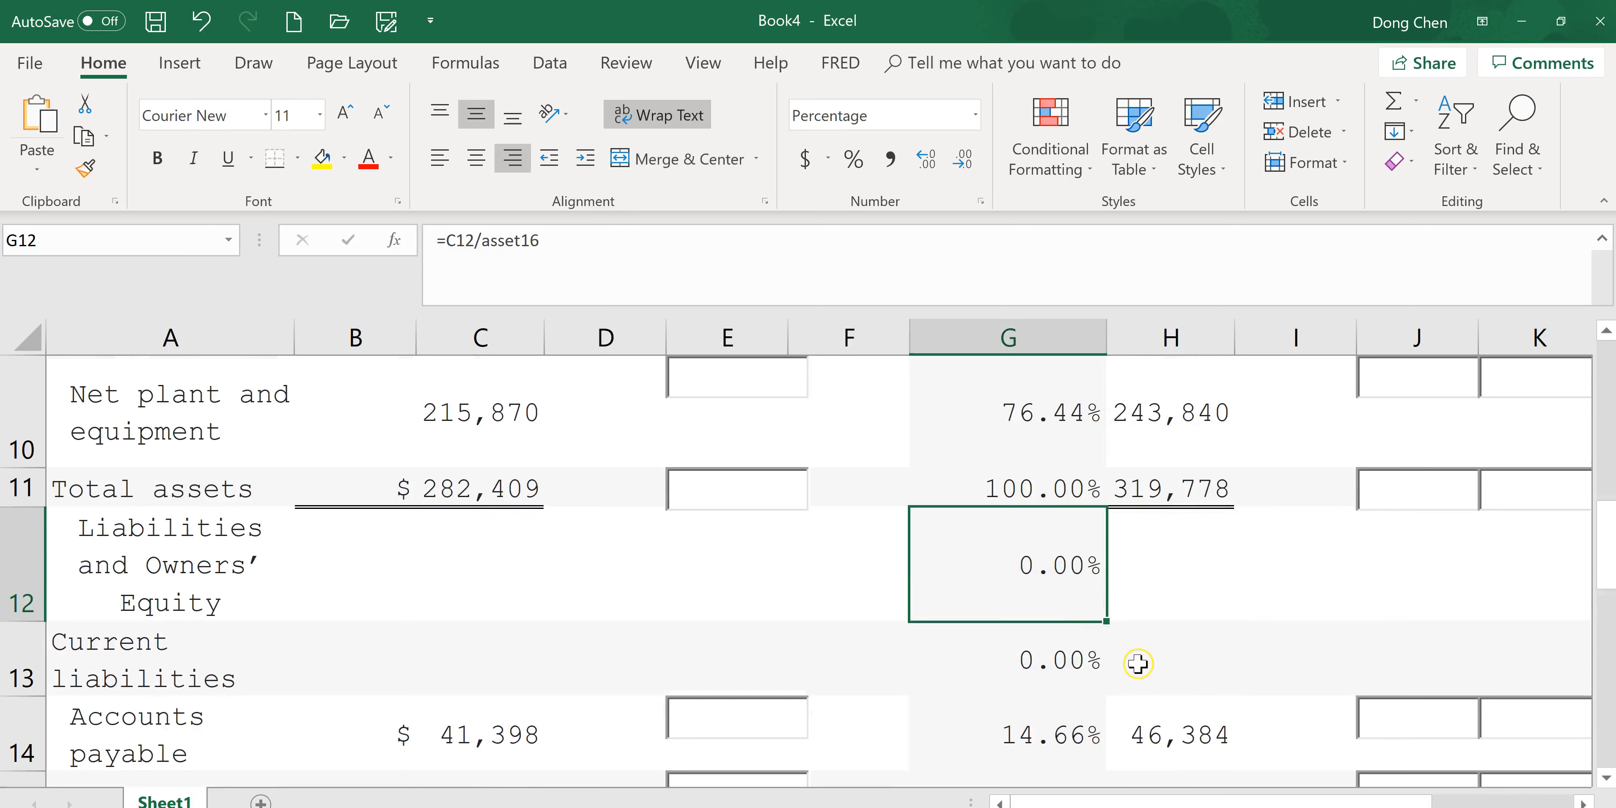
{"action": "left_click", "coordinate": [1082, 674], "text": "shift"}
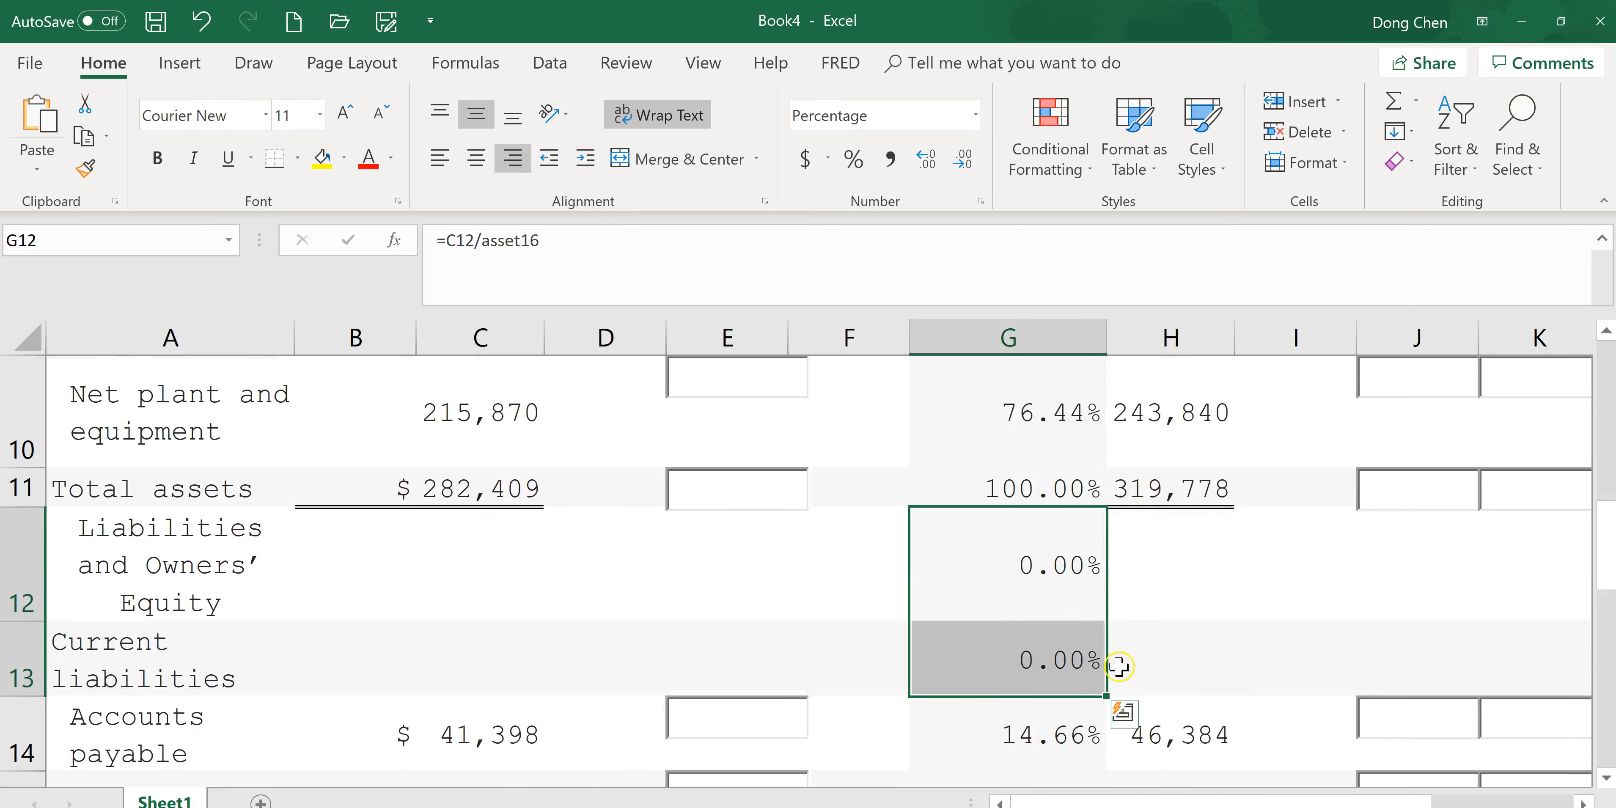
{"action": "key", "text": "Delete"}
Insert a new empty column H before the 2017 column.
{"action": "left_click_drag", "start_coordinate": [1610, 549], "coordinate": [1609, 387]}
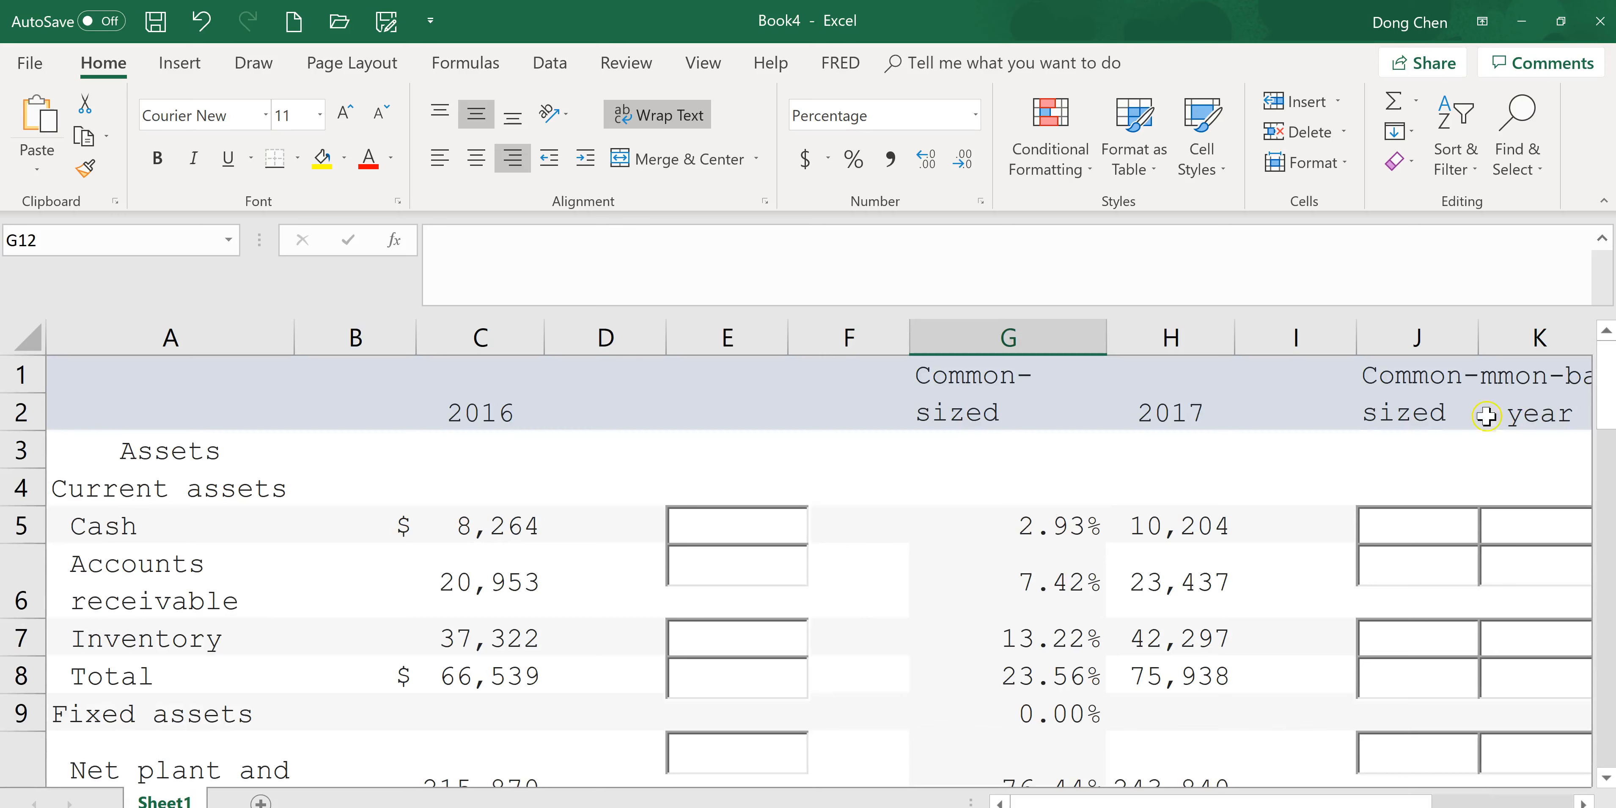
{"action": "right_click", "coordinate": [1167, 338]}
{"action": "left_click", "coordinate": [1239, 516]}
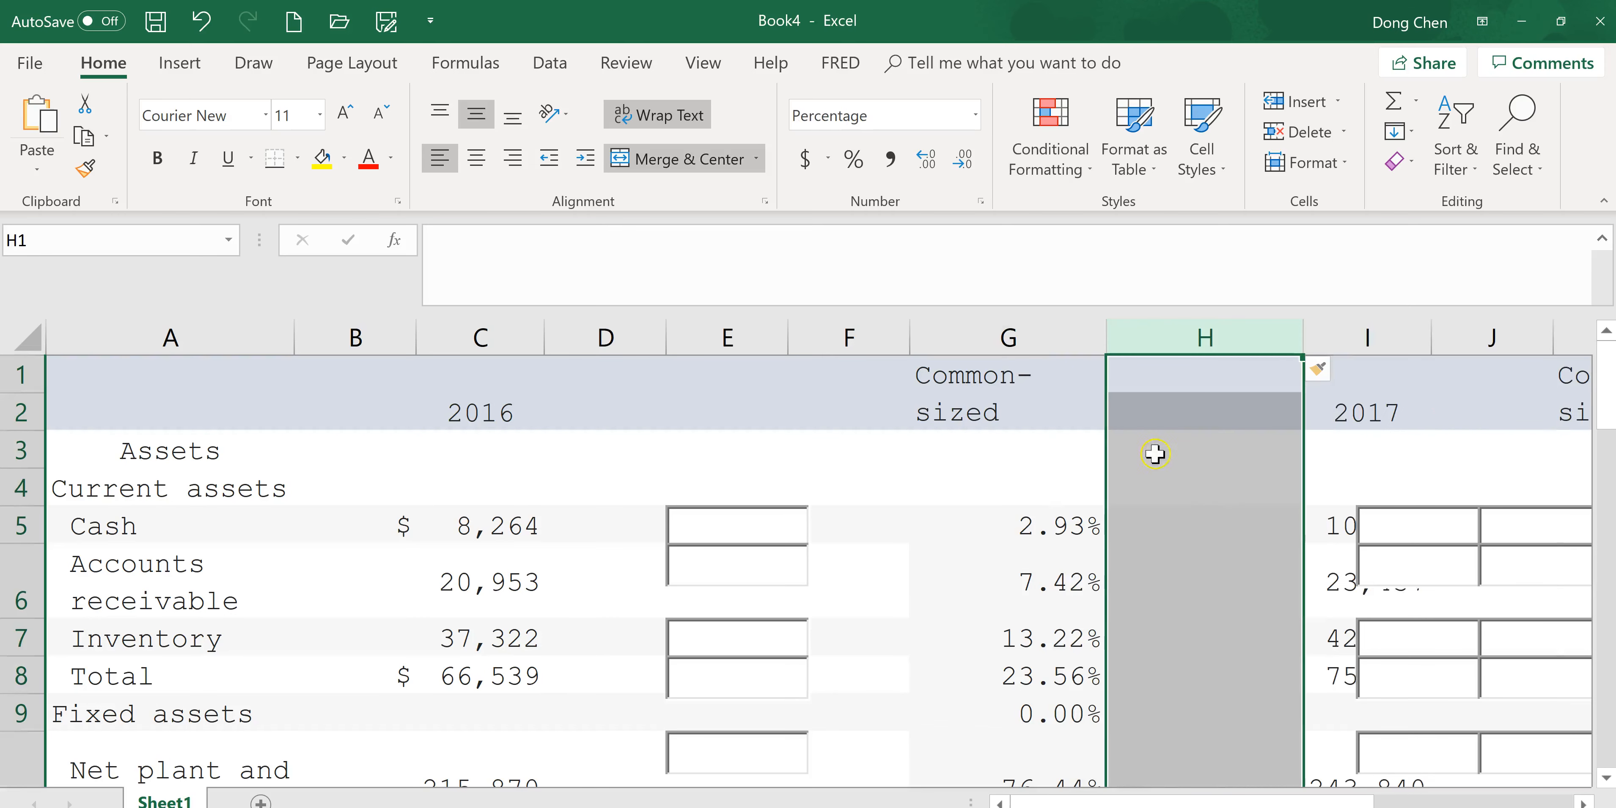
{"action": "left_click", "coordinate": [1208, 529]}
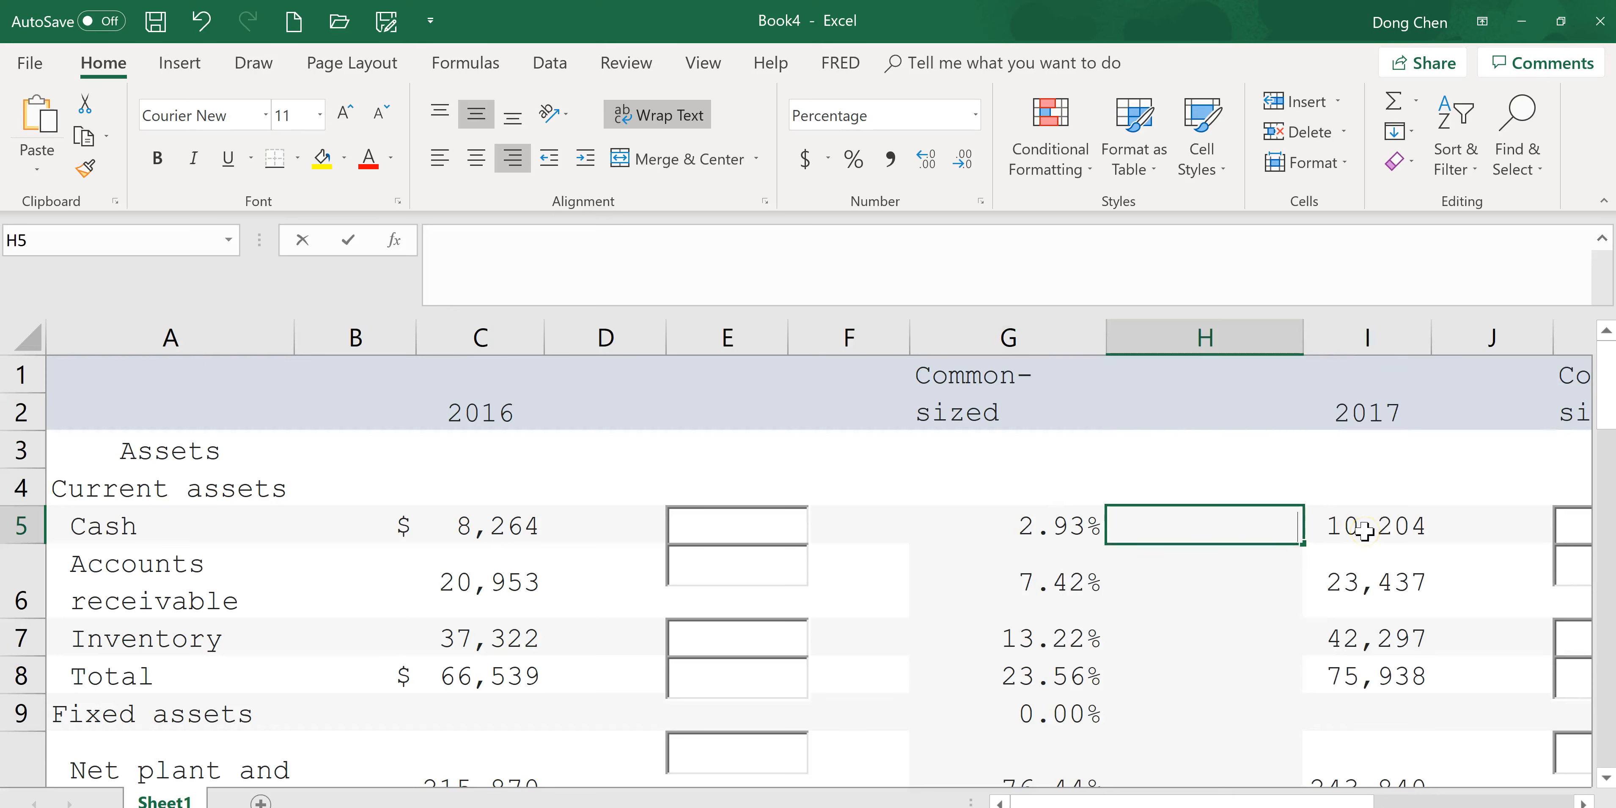
{"action": "type", "text": "="}
{"action": "key", "text": "alt+Tab"}
{"action": "key", "text": "ctrl+a"}
{"action": "left_click", "coordinate": [1212, 719]}
{"action": "scroll", "coordinate": [1212, 720], "scroll_direction": "up", "scroll_amount": 5}
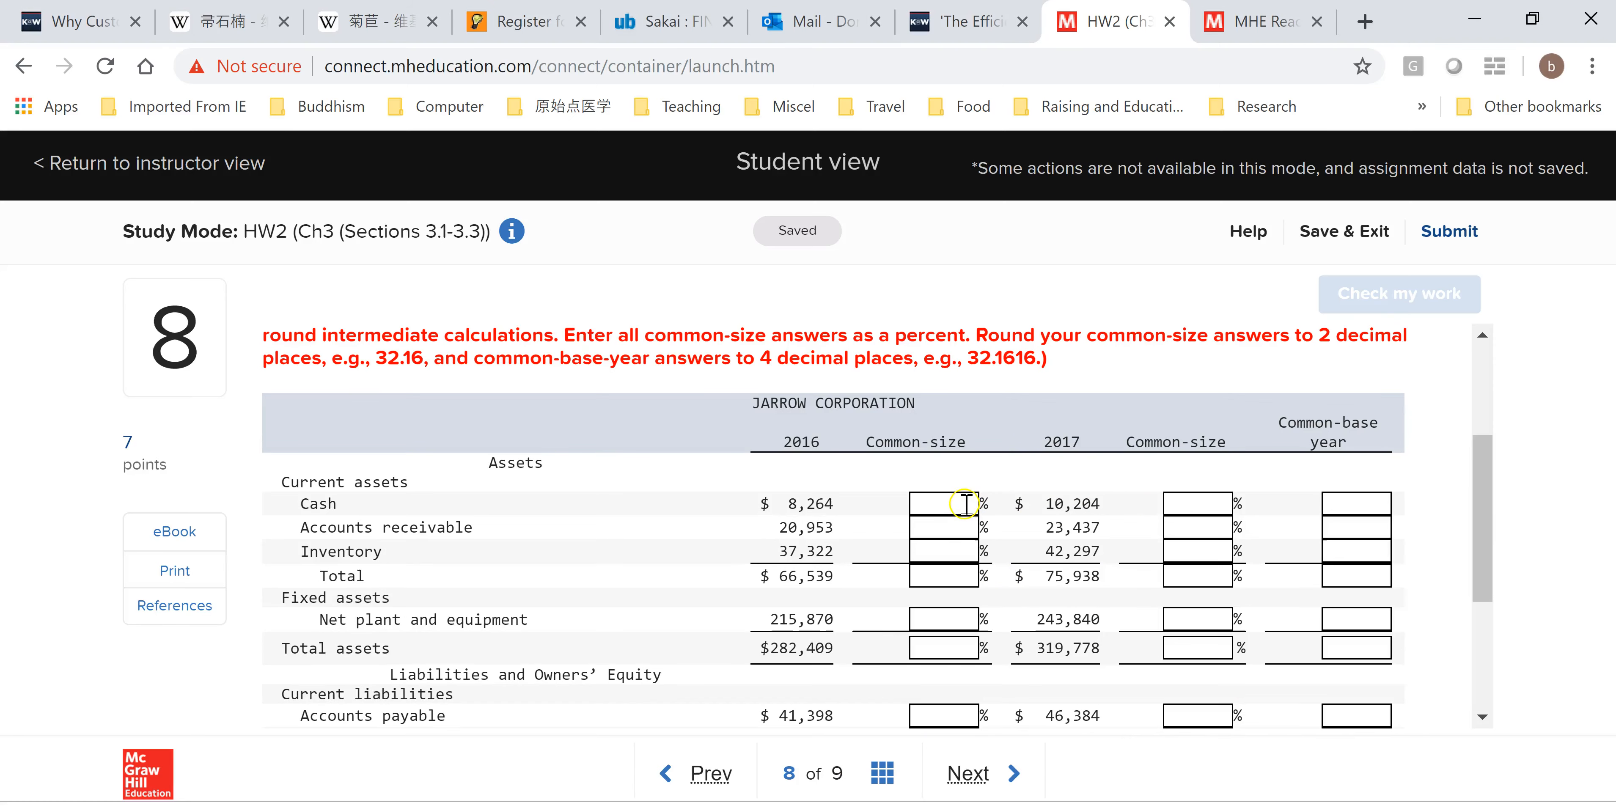
{"action": "key", "text": "alt+Tab"}
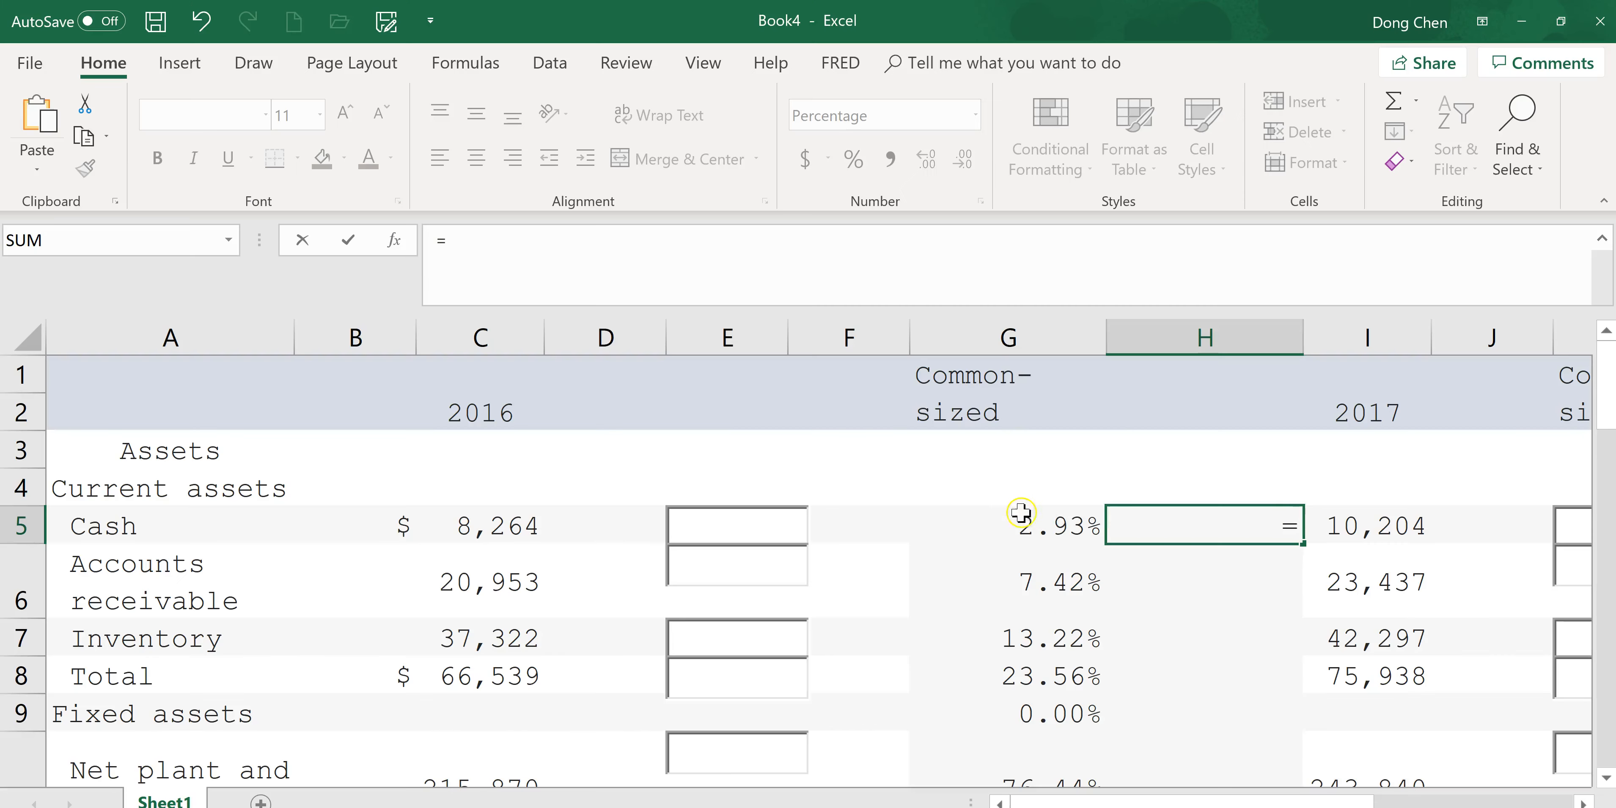
{"action": "left_click", "coordinate": [1068, 526]}
{"action": "key", "text": "Escape"}
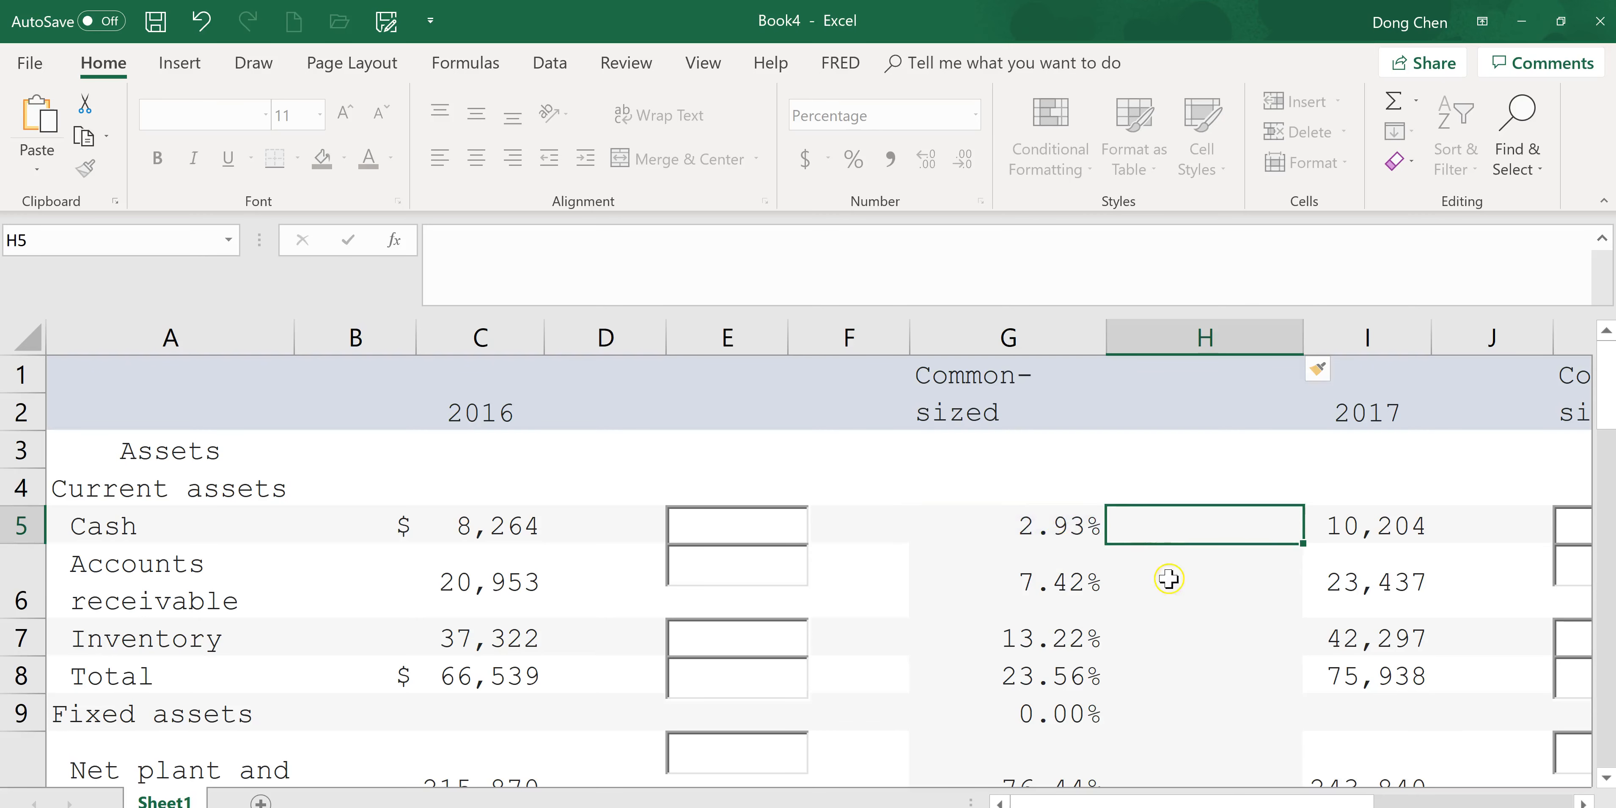
Copy the 2016 Cash common-size value into the online assignment's Cash common-size box.
{"action": "left_click", "coordinate": [1060, 525]}
{"action": "key", "text": "ctrl+c"}
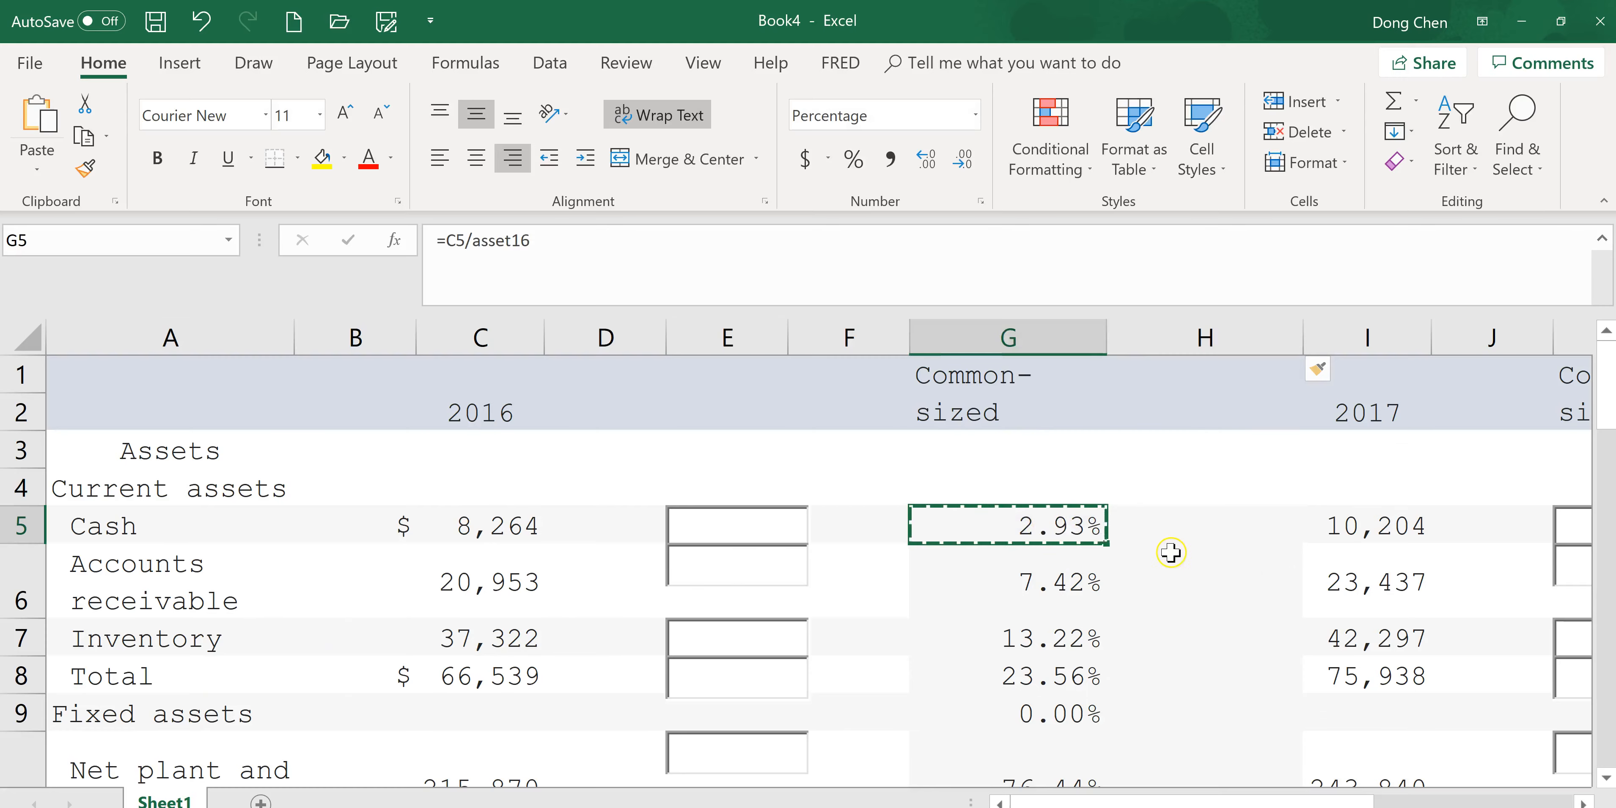
{"action": "key", "text": "alt+Tab"}
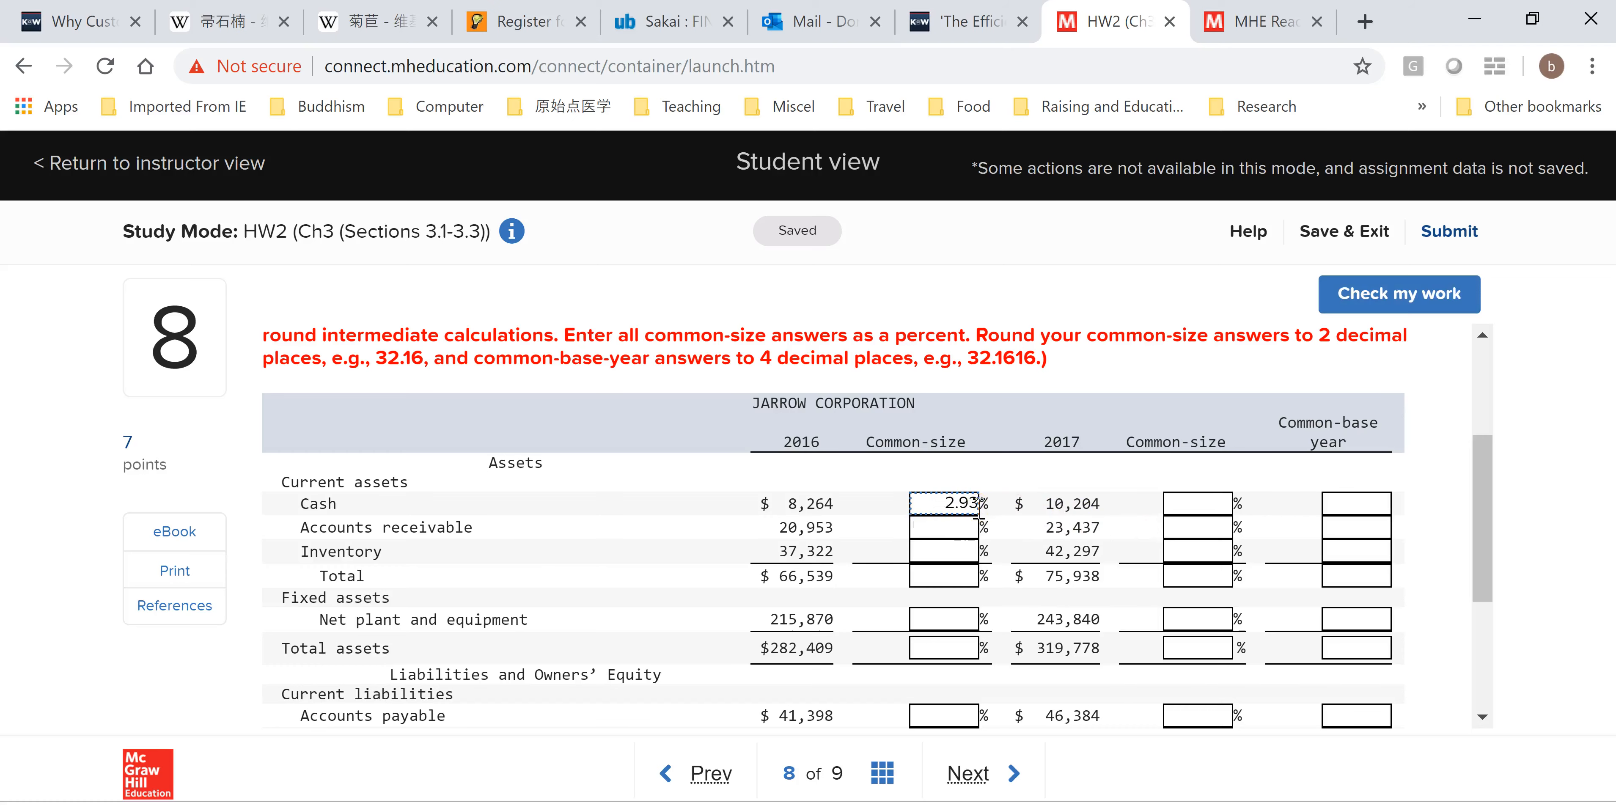
{"action": "key", "text": "alt+Tab"}
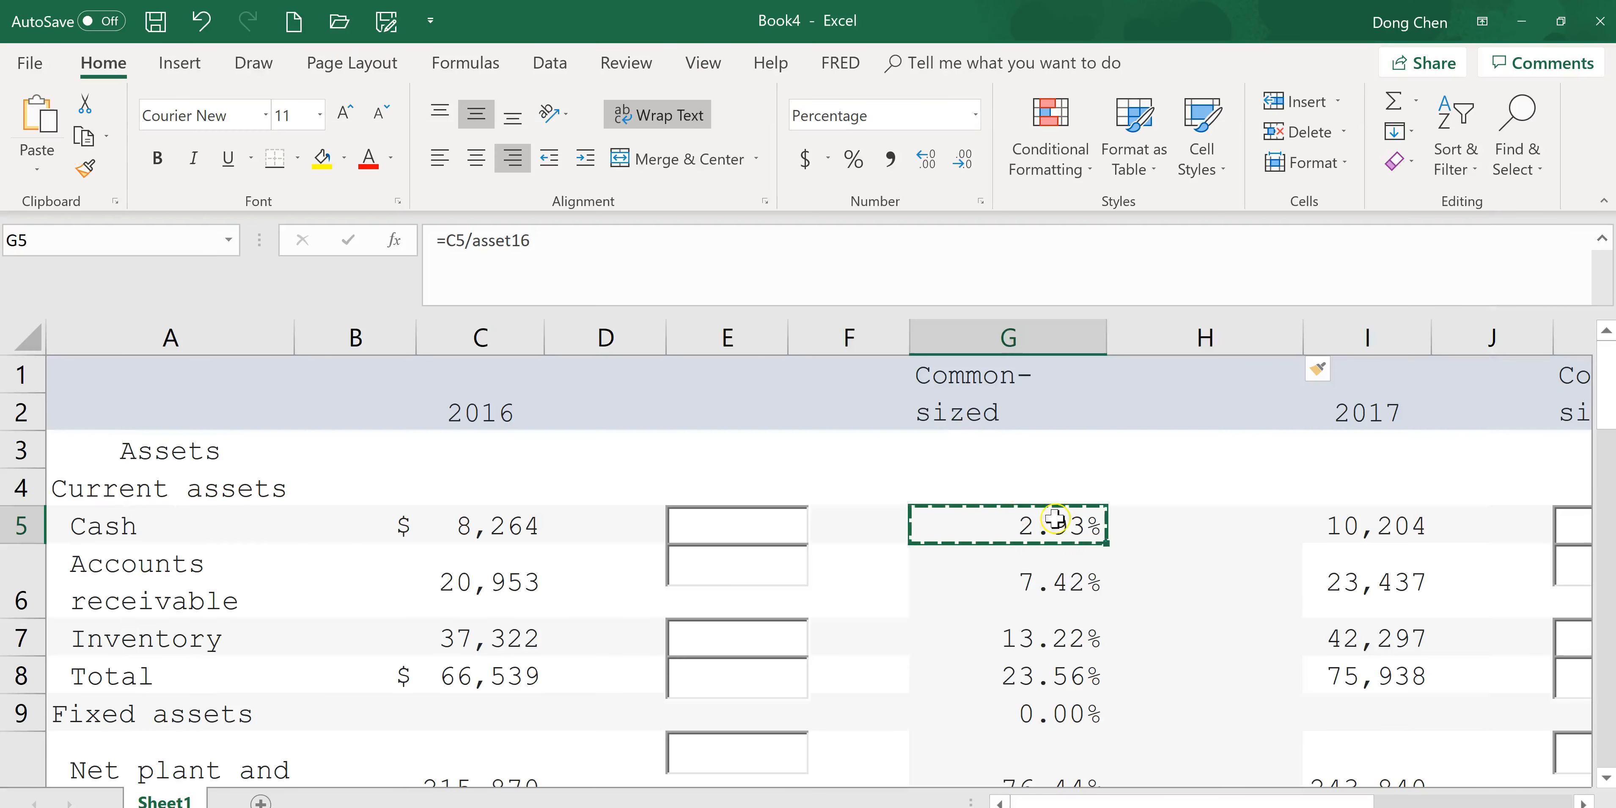
In H5, enter a formula multiplying the Cash common-size value in G5 by 100.
{"action": "left_click", "coordinate": [1210, 516]}
{"action": "key", "text": "Escape"}
{"action": "type", "text": "="}
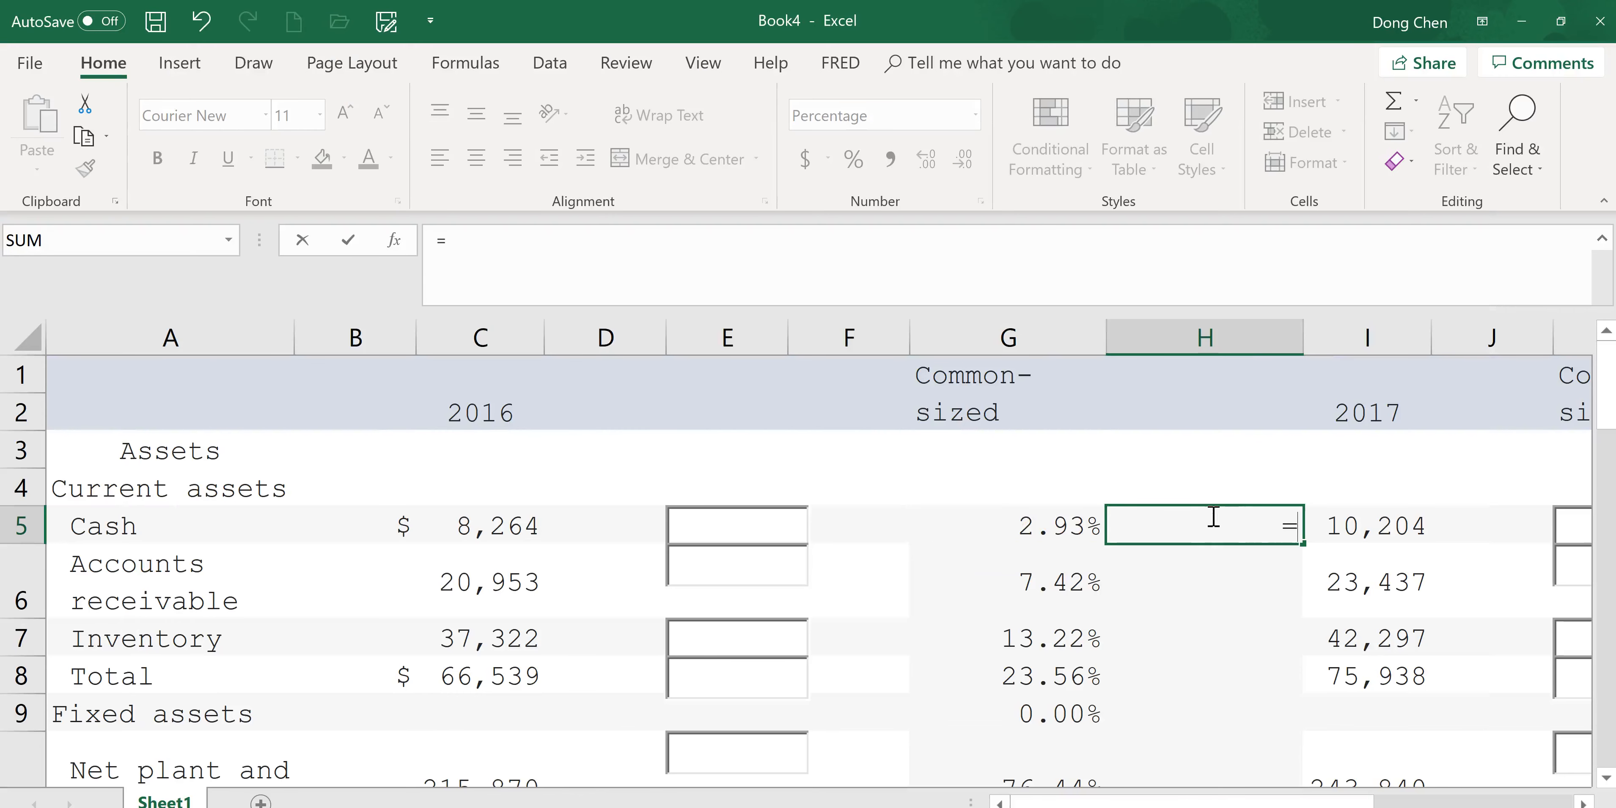
{"action": "left_click", "coordinate": [1059, 526]}
{"action": "type", "text": "*"}
{"action": "left_click", "coordinate": [1199, 561]}
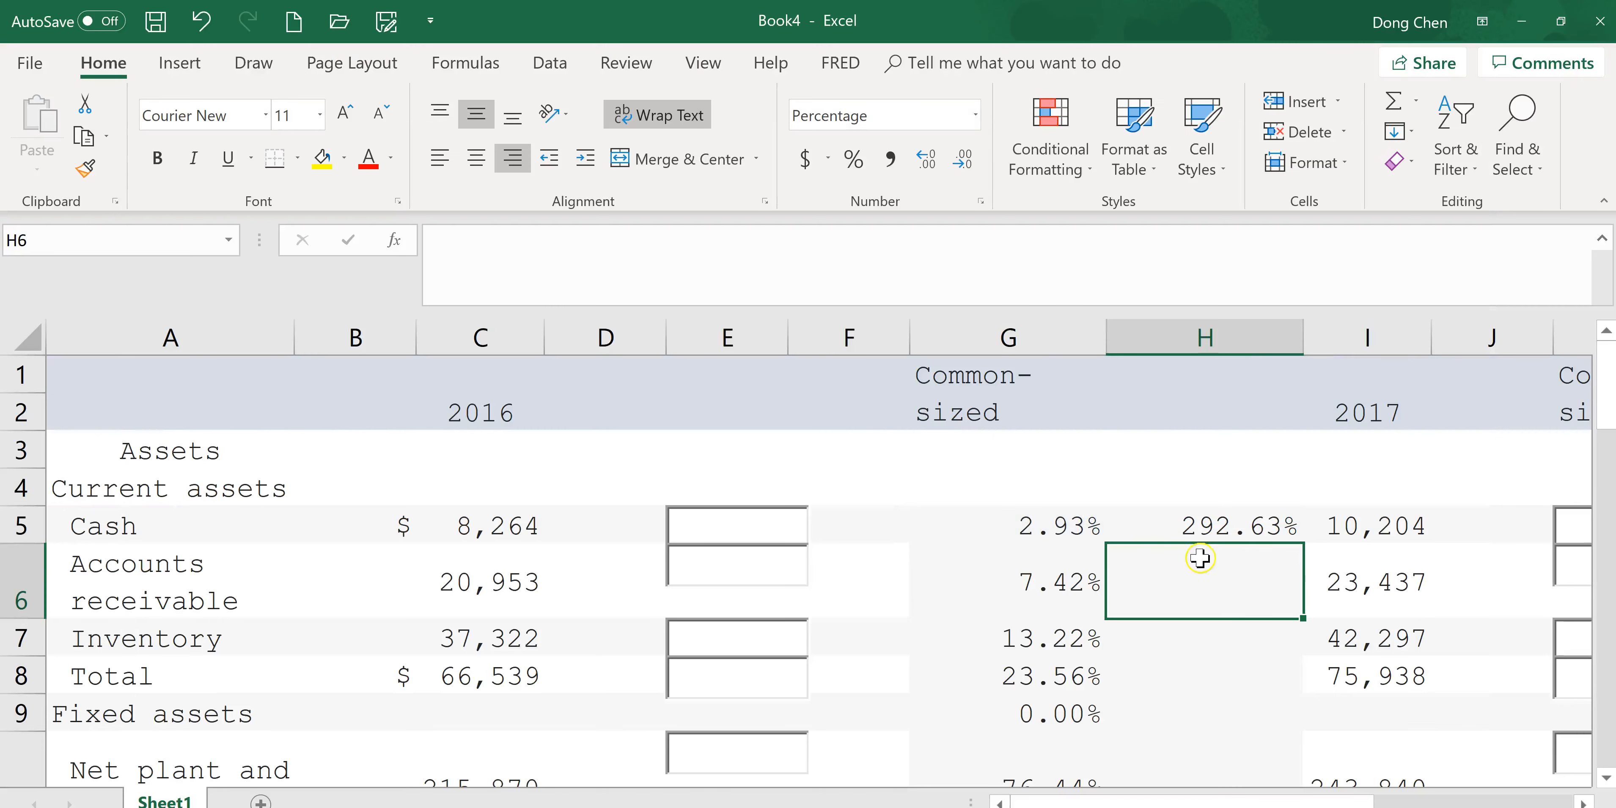
{"action": "left_click", "coordinate": [1251, 532]}
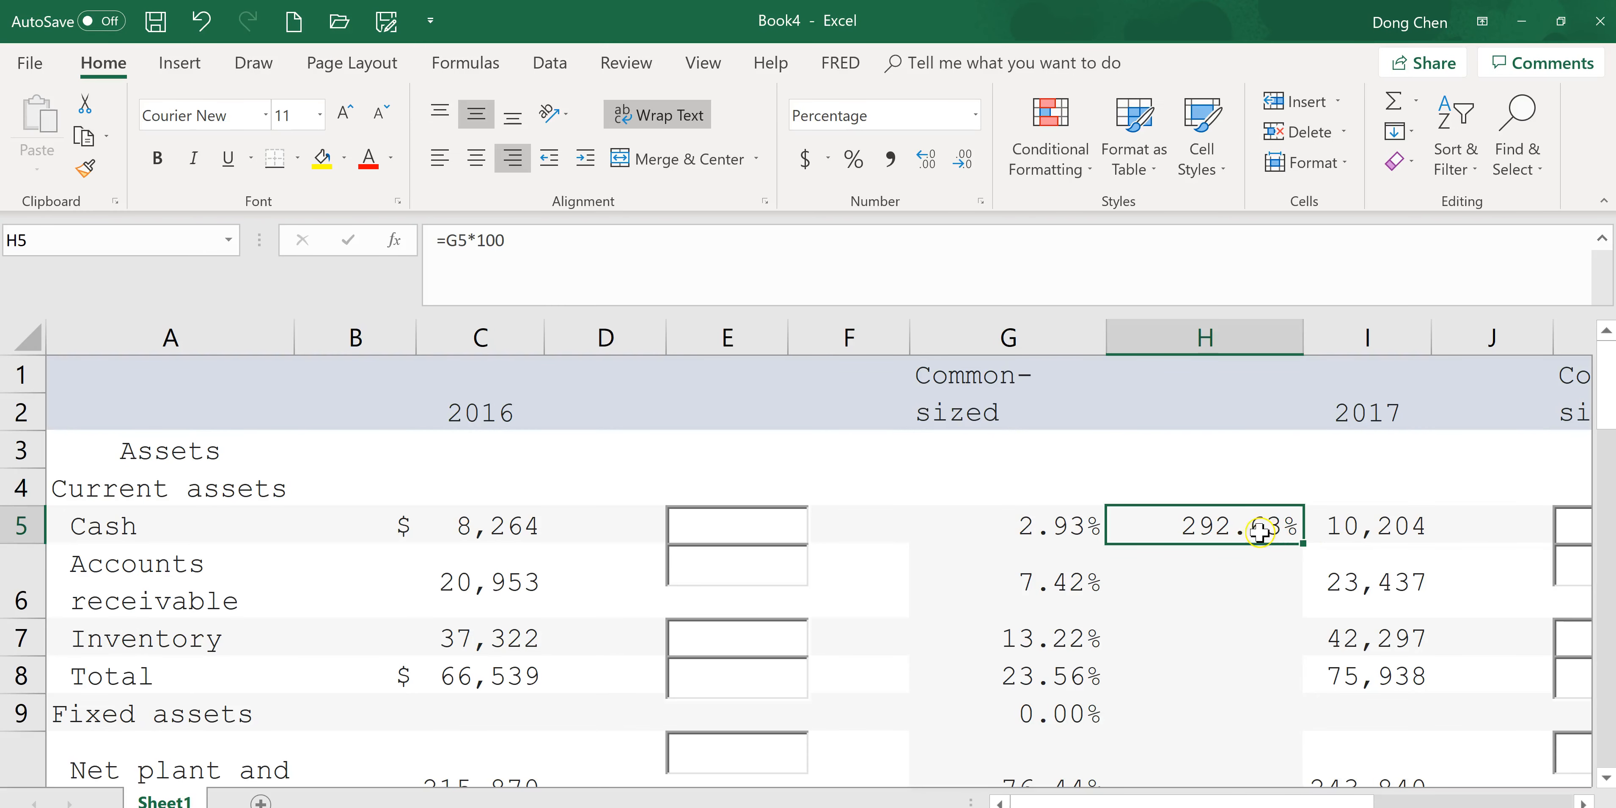
Format column H as Number with 2 decimal places.
{"action": "left_click", "coordinate": [1234, 337]}
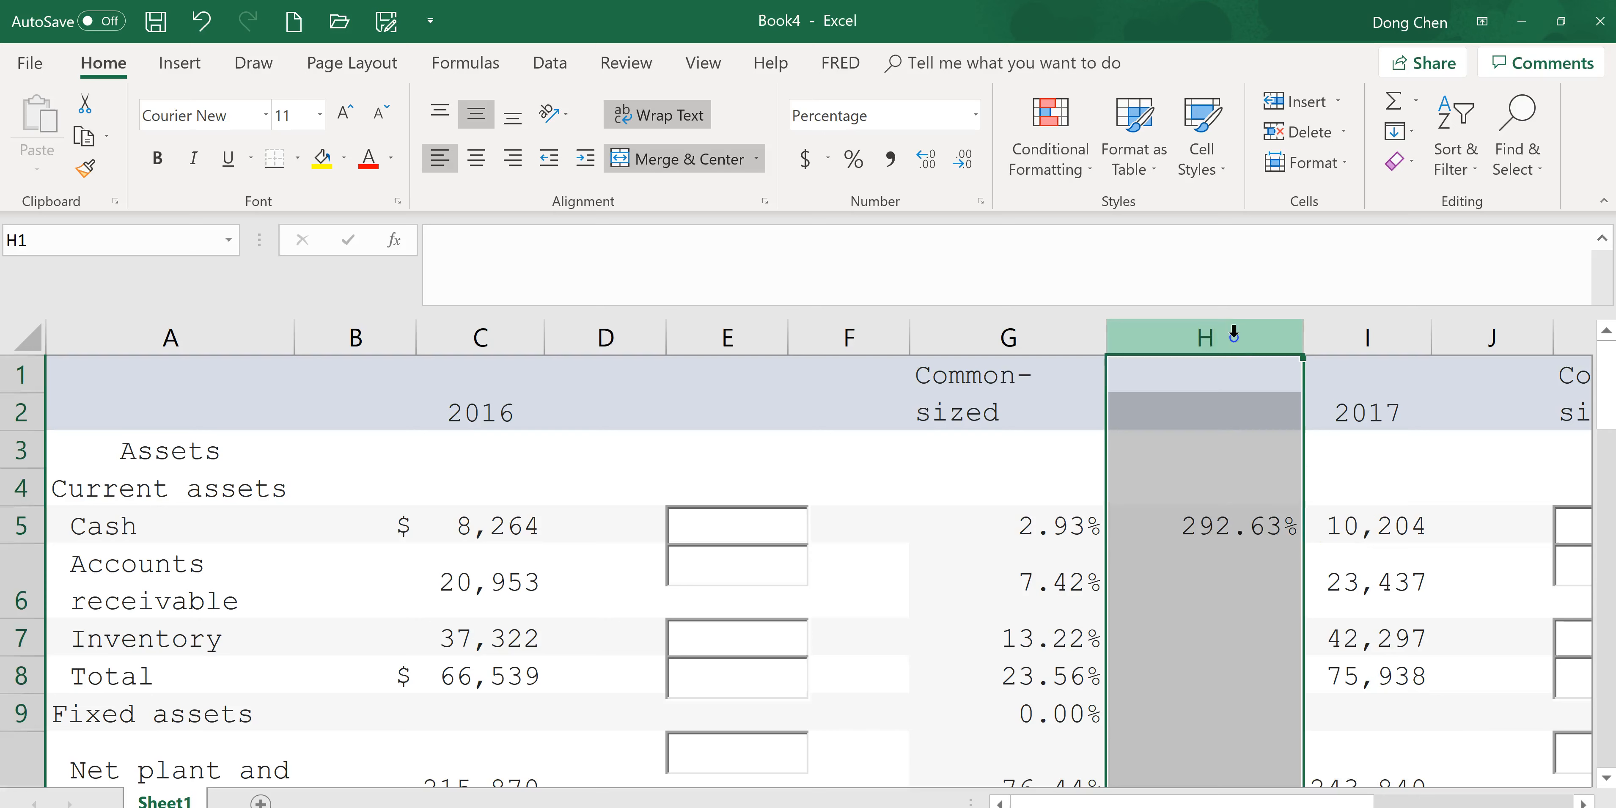
{"action": "right_click", "coordinate": [1233, 528]}
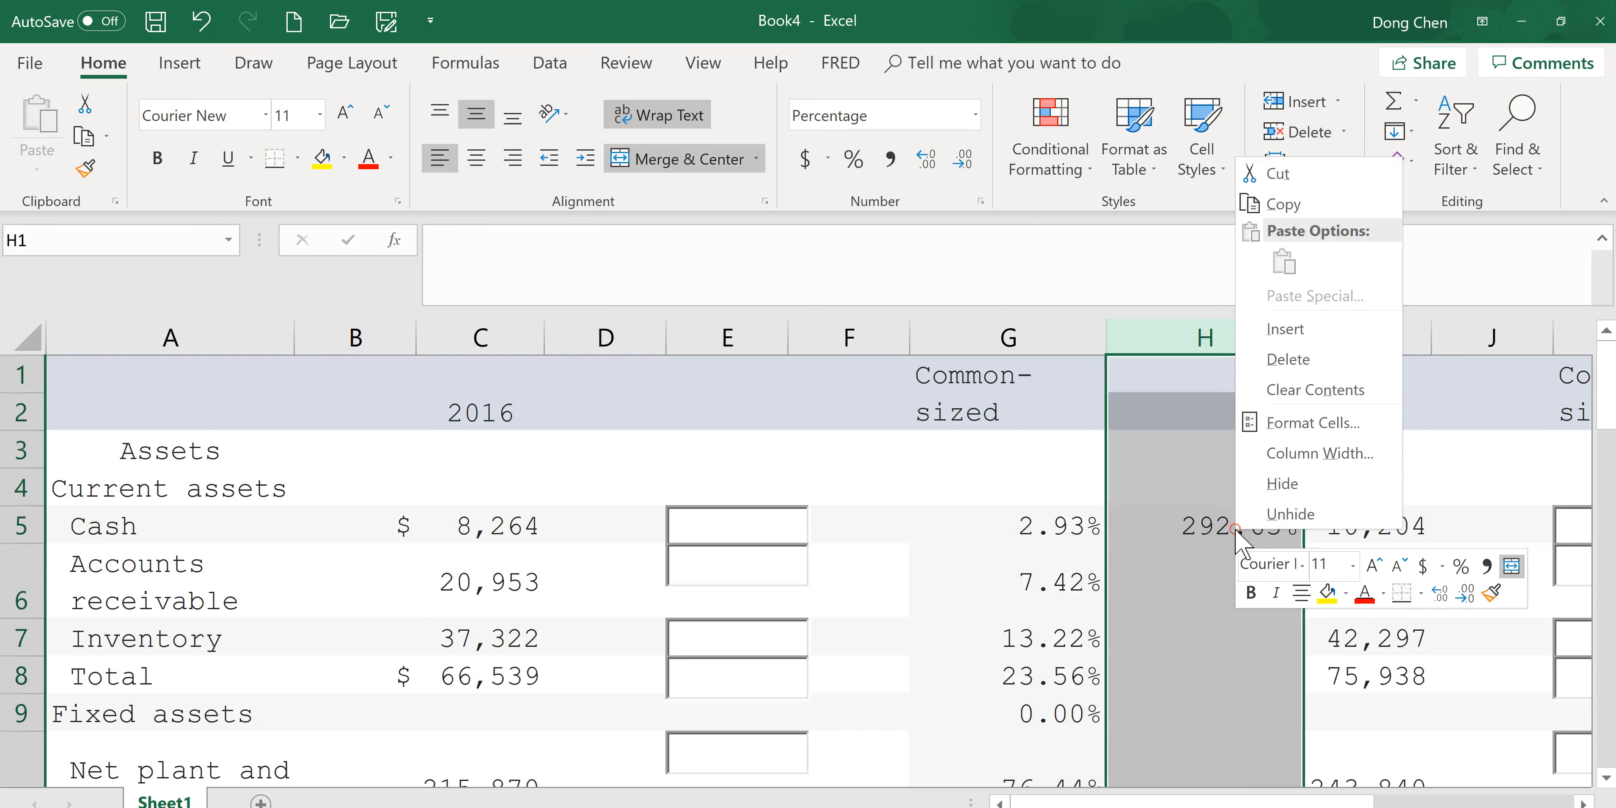
{"action": "left_click", "coordinate": [1319, 419]}
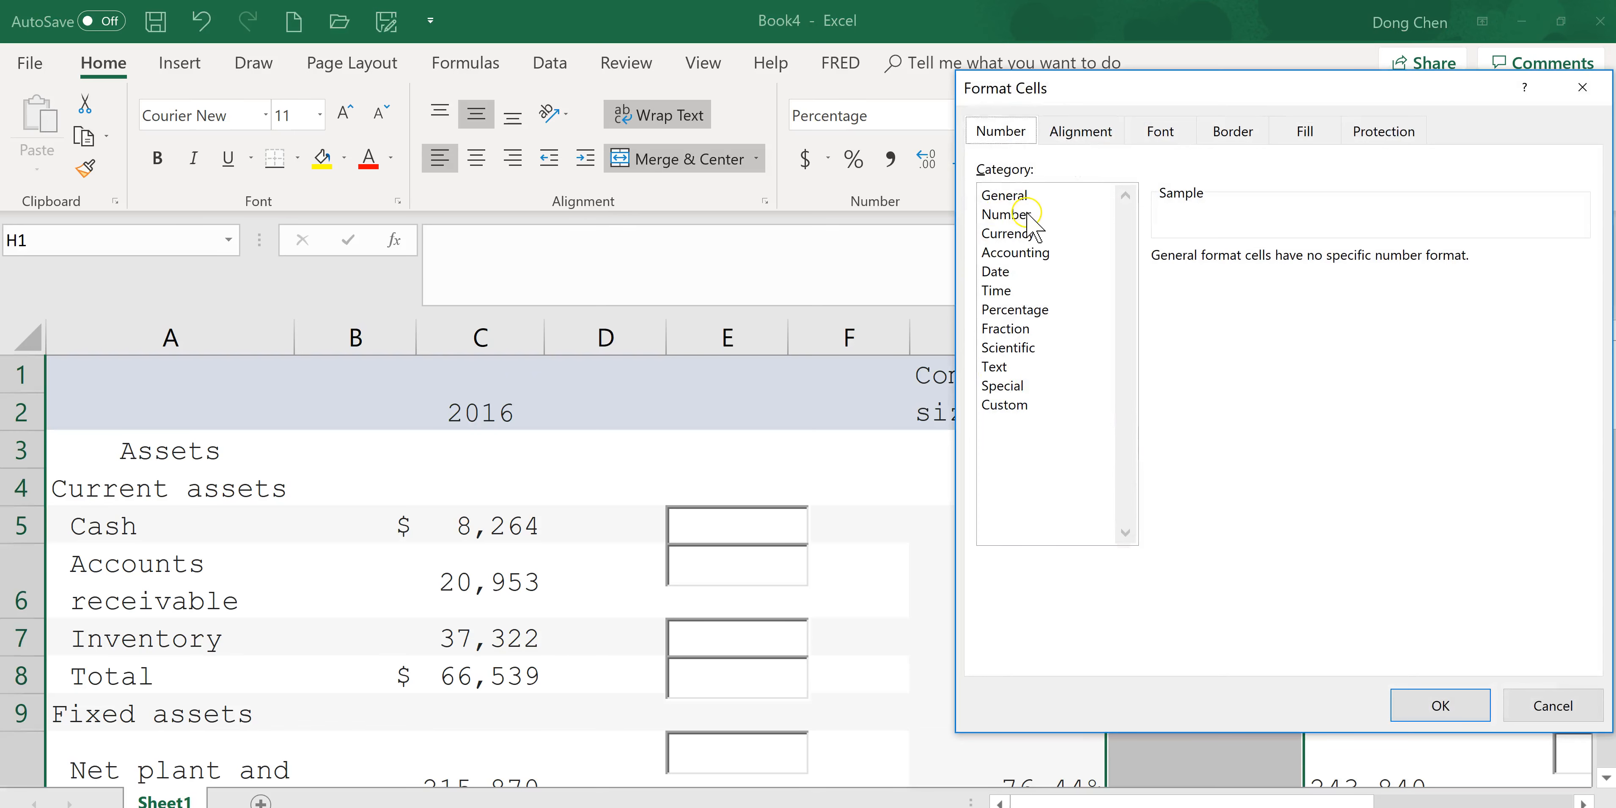
{"action": "left_click", "coordinate": [1028, 216]}
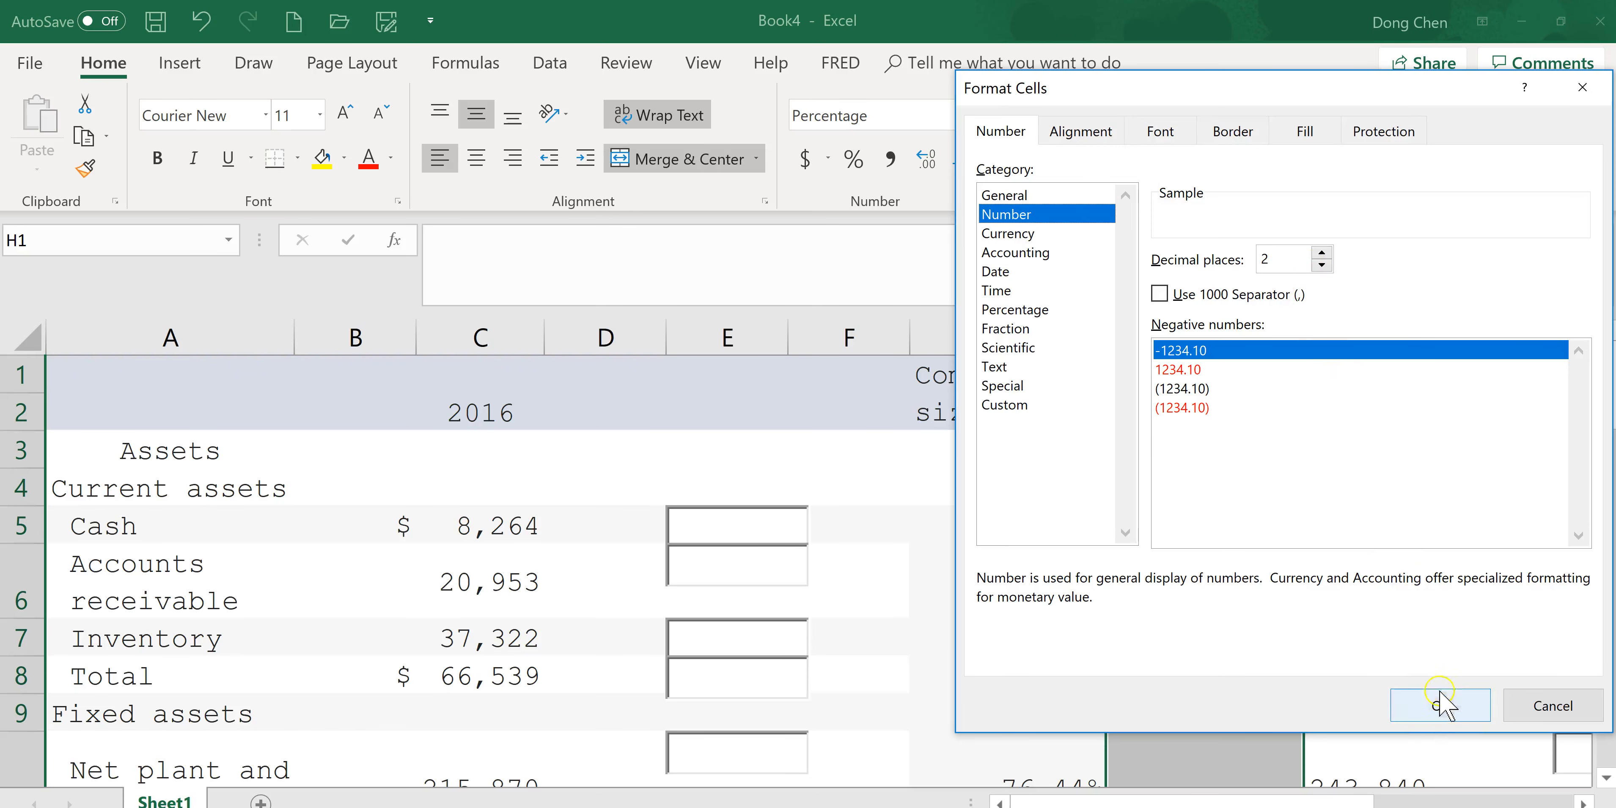
{"action": "left_click", "coordinate": [1436, 704]}
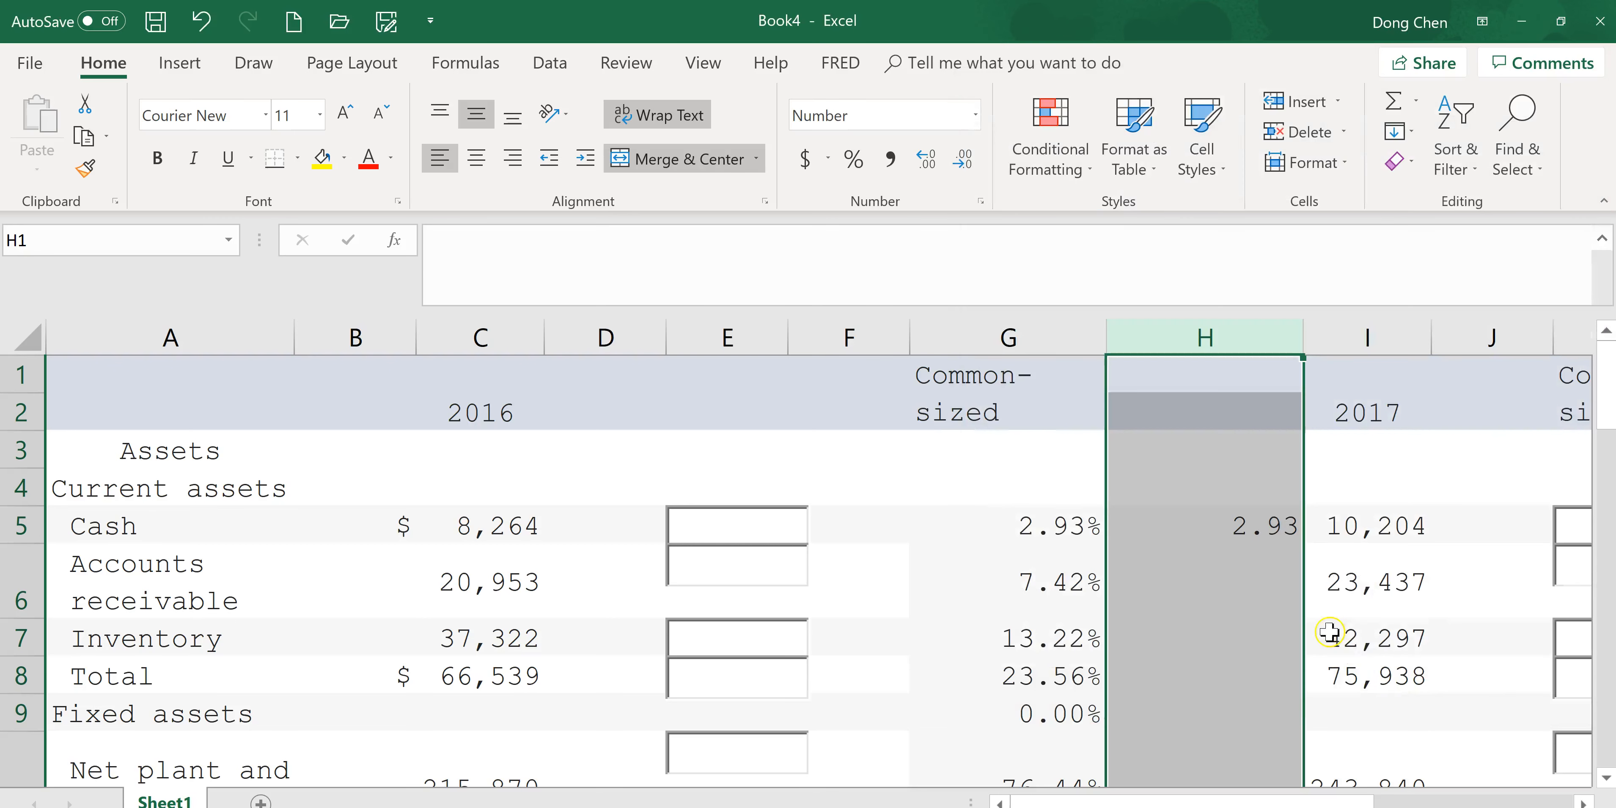
Fill the H5 formula down through H22.
{"action": "left_click", "coordinate": [1254, 533]}
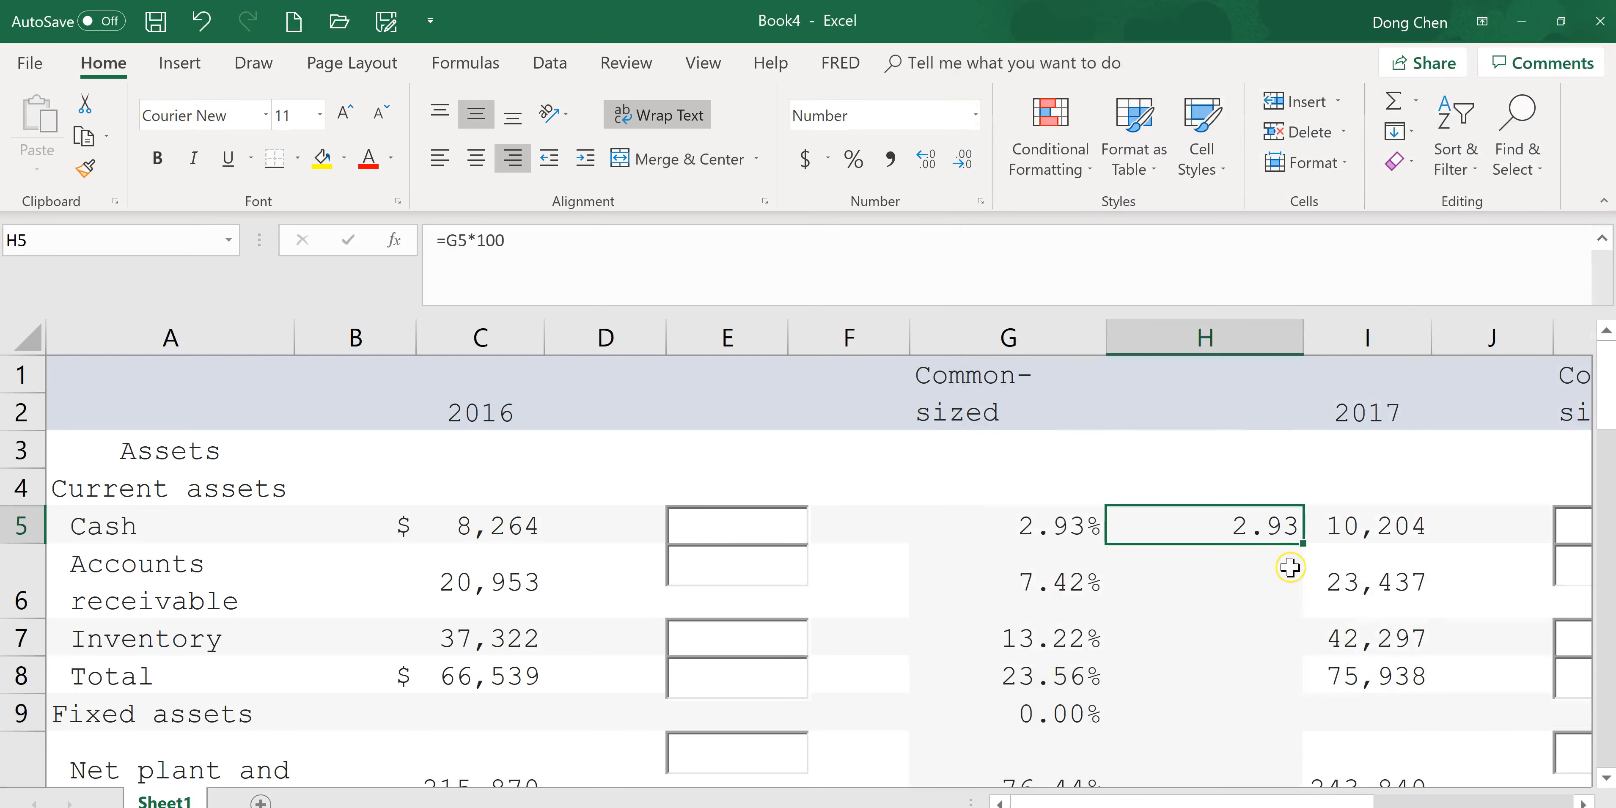
{"action": "mouse_move", "coordinate": [1304, 545]}
{"action": "left_mouse_down"}
{"action": "mouse_move", "coordinate": [1295, 790]}
{"action": "mouse_move", "coordinate": [1287, 469]}
{"action": "mouse_move", "coordinate": [1306, 540]}
{"action": "left_mouse_up"}
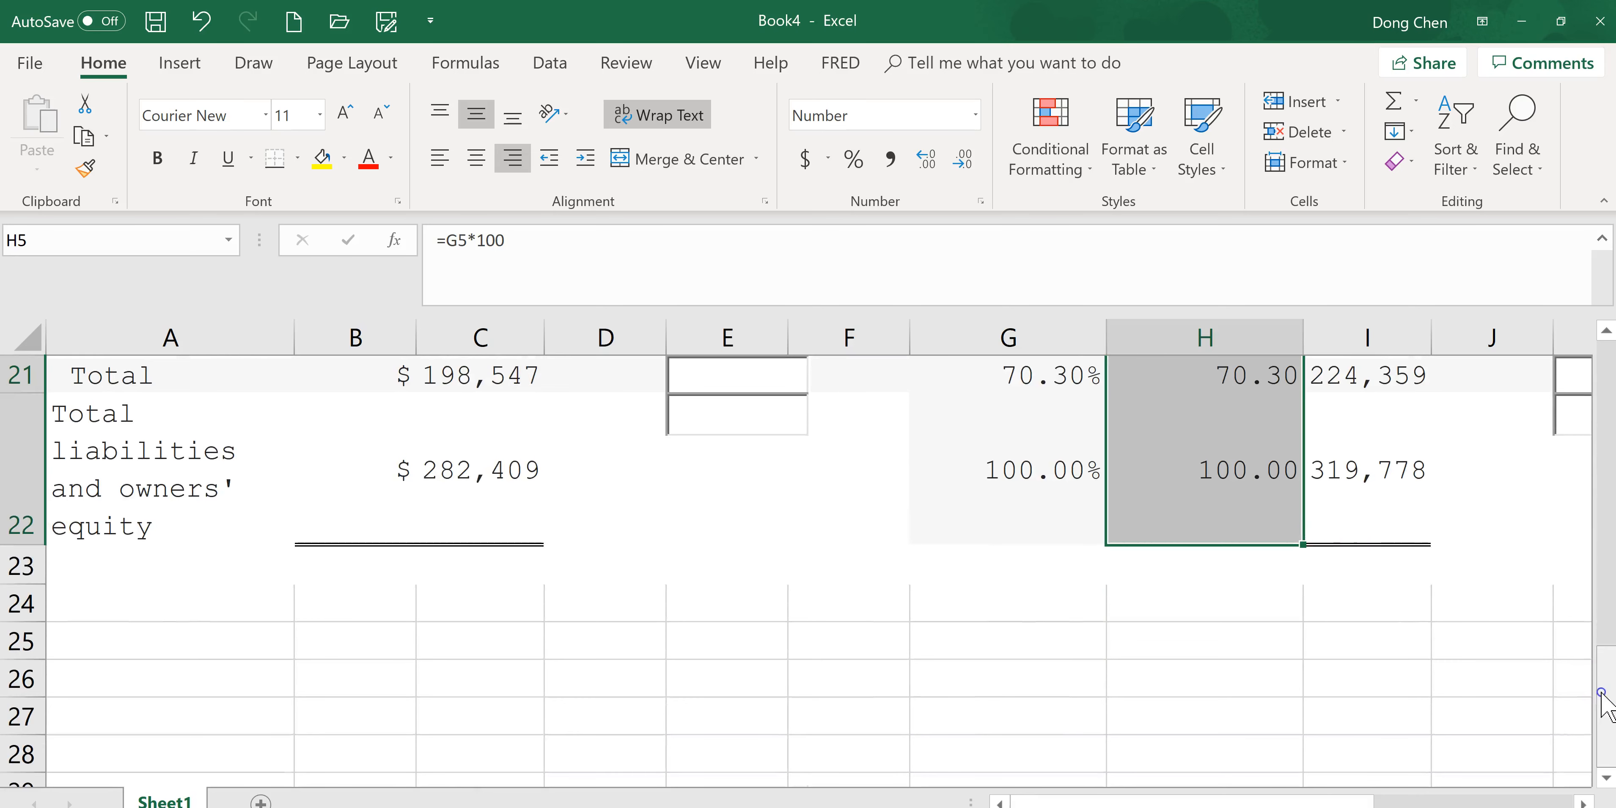
{"action": "scroll", "coordinate": [1602, 539], "scroll_direction": "up", "scroll_amount": 7}
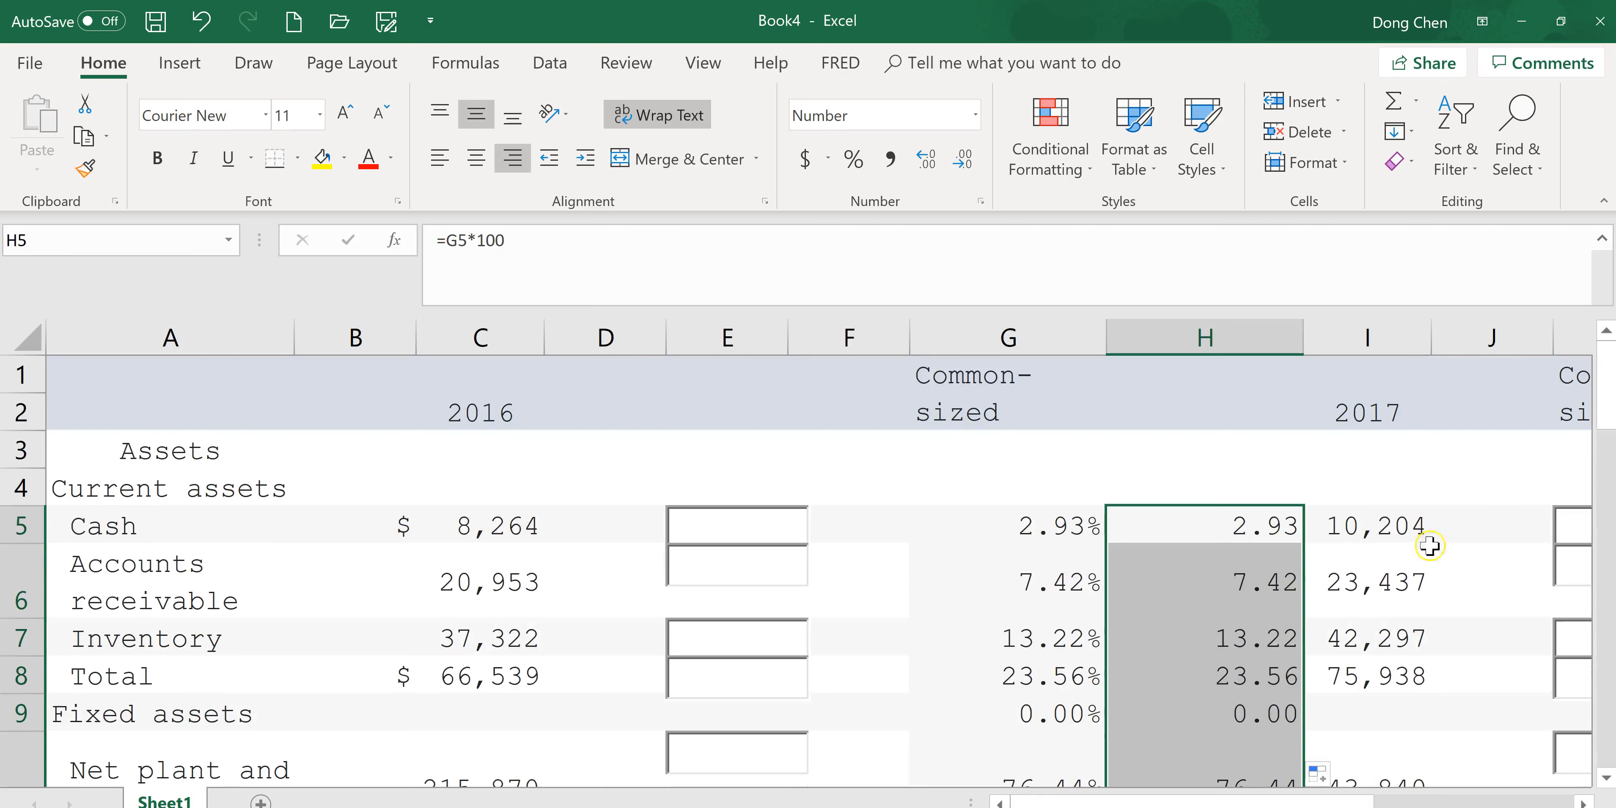
Copy H5 and paste it into the online assignment's 2016 Cash common-size box.
{"action": "left_click", "coordinate": [1246, 528]}
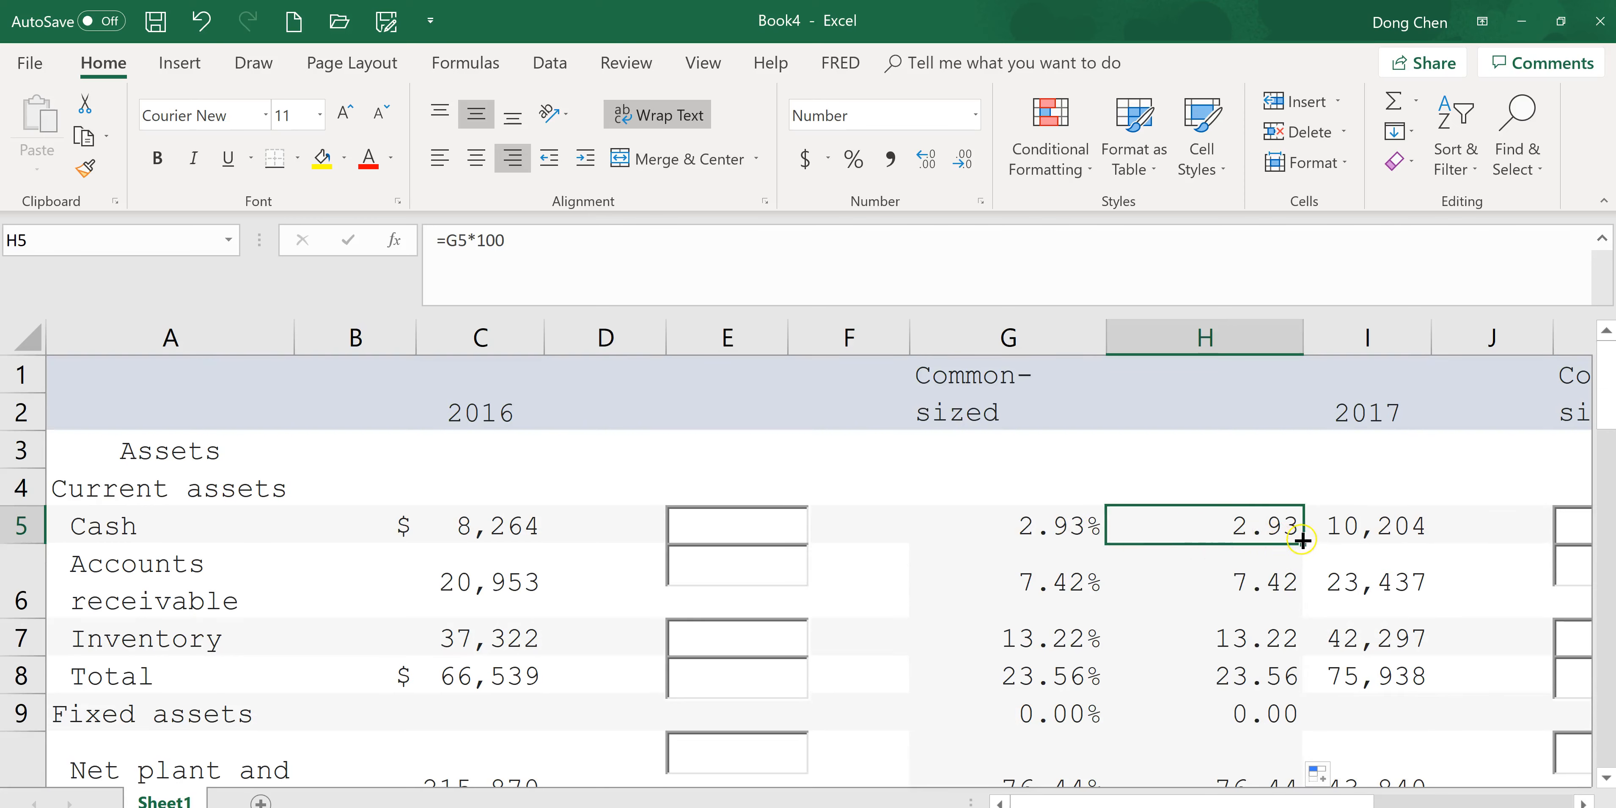
{"action": "key", "text": "alt+Tab"}
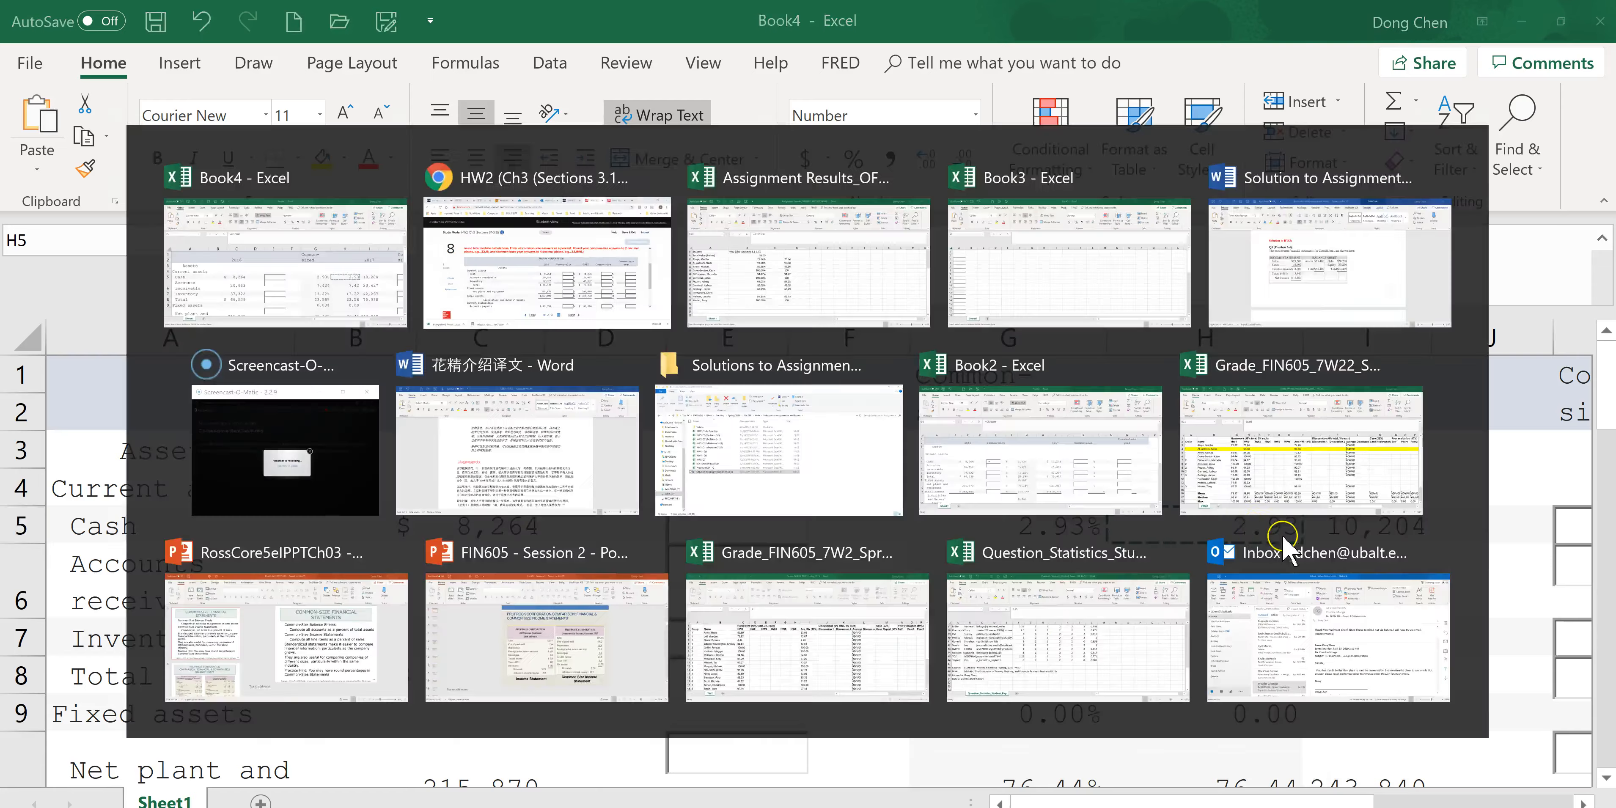
{"action": "key", "text": "ctrl+v"}
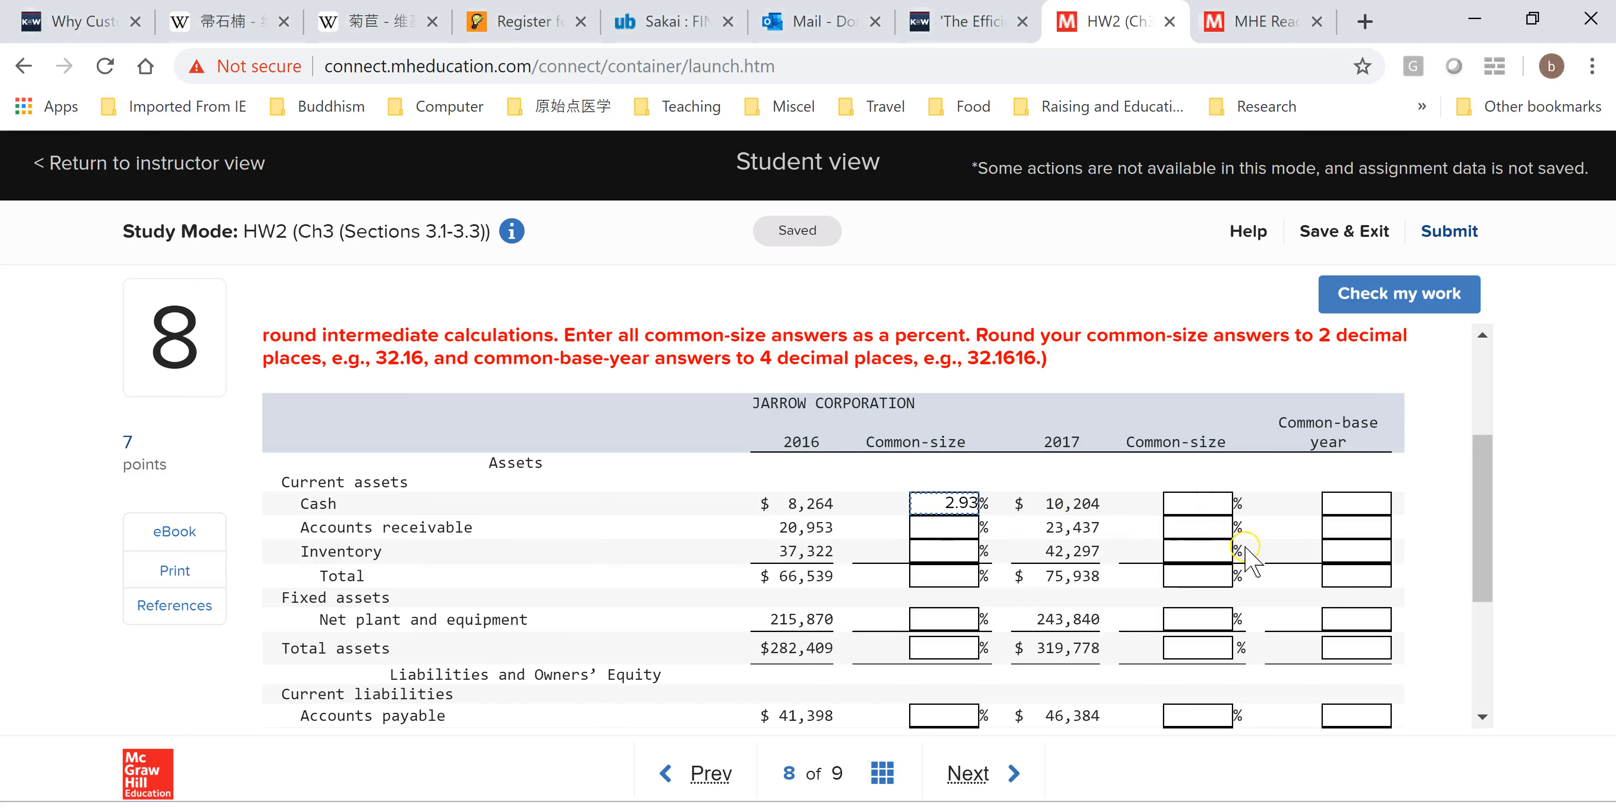
{"action": "key", "text": "alt+Tab"}
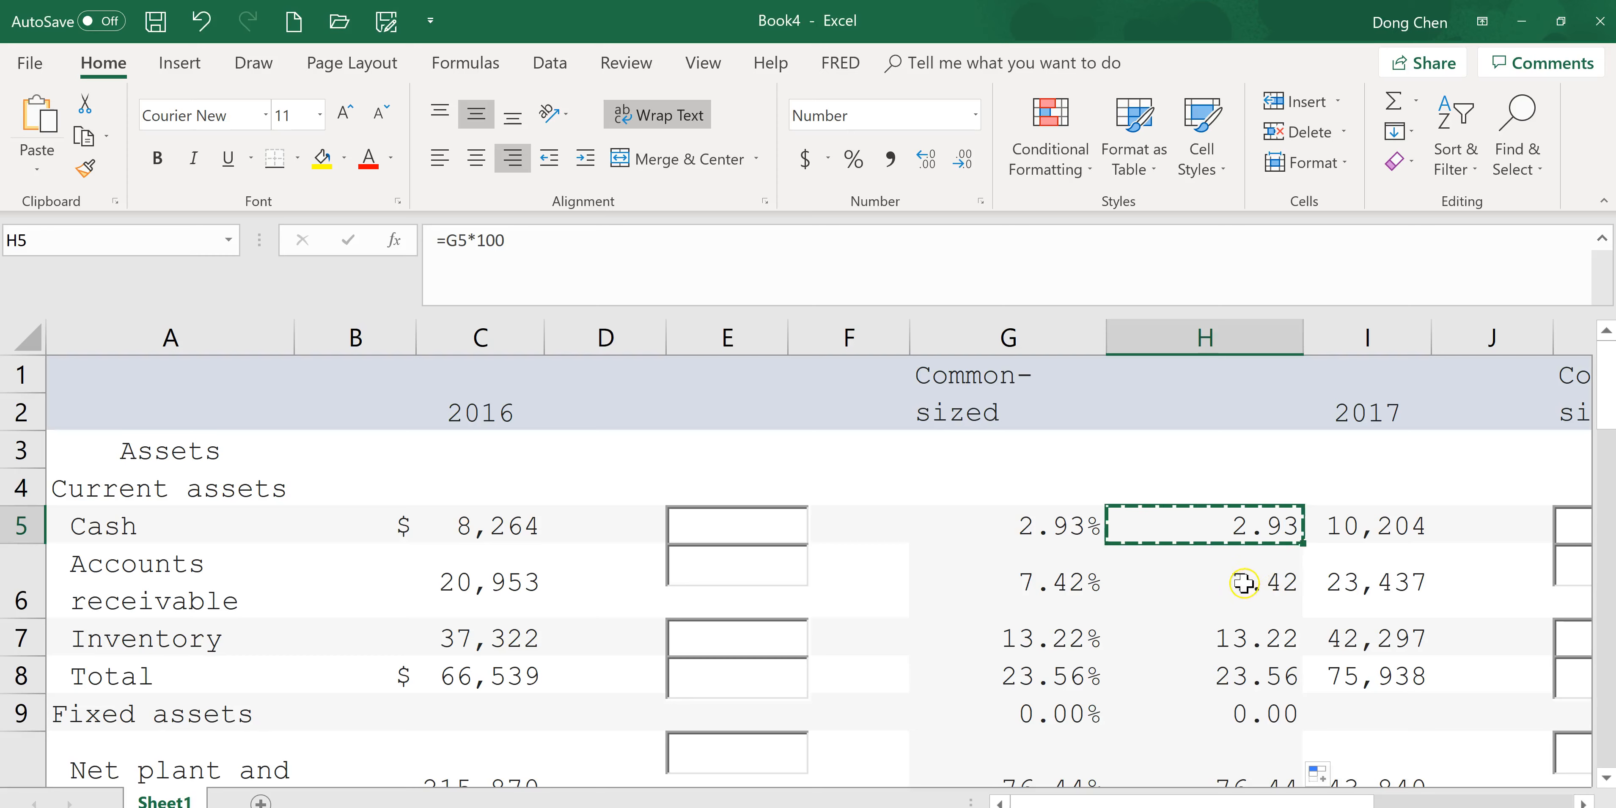
Copy H6 and paste it into the assignment's 2016 Accounts receivable common-size box.
{"action": "left_click", "coordinate": [1244, 582]}
{"action": "key", "text": "ctrl+c"}
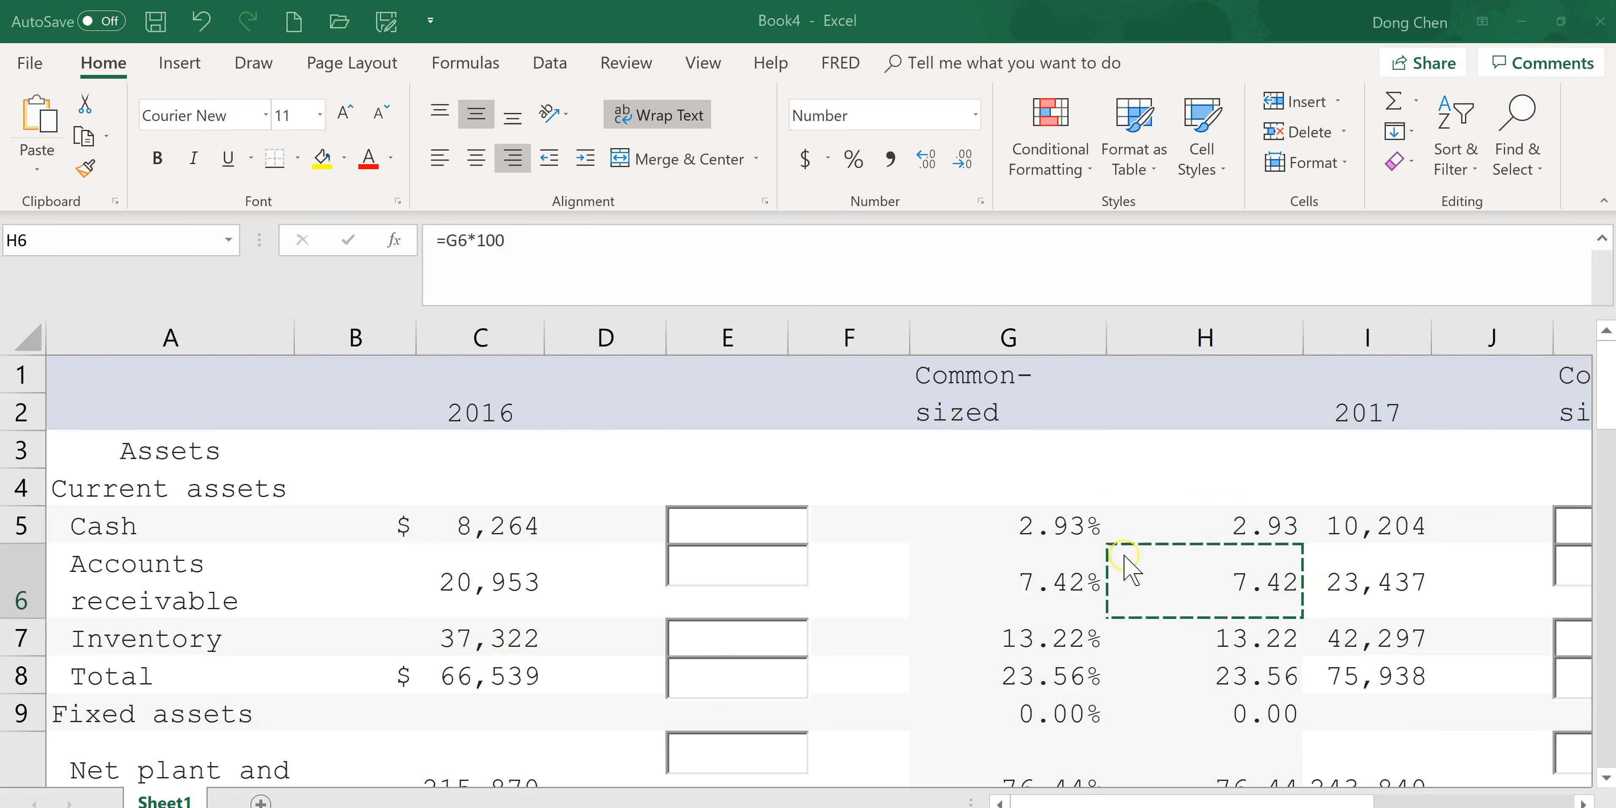
{"action": "key", "text": "alt+Tab"}
{"action": "key", "text": "ctrl+v"}
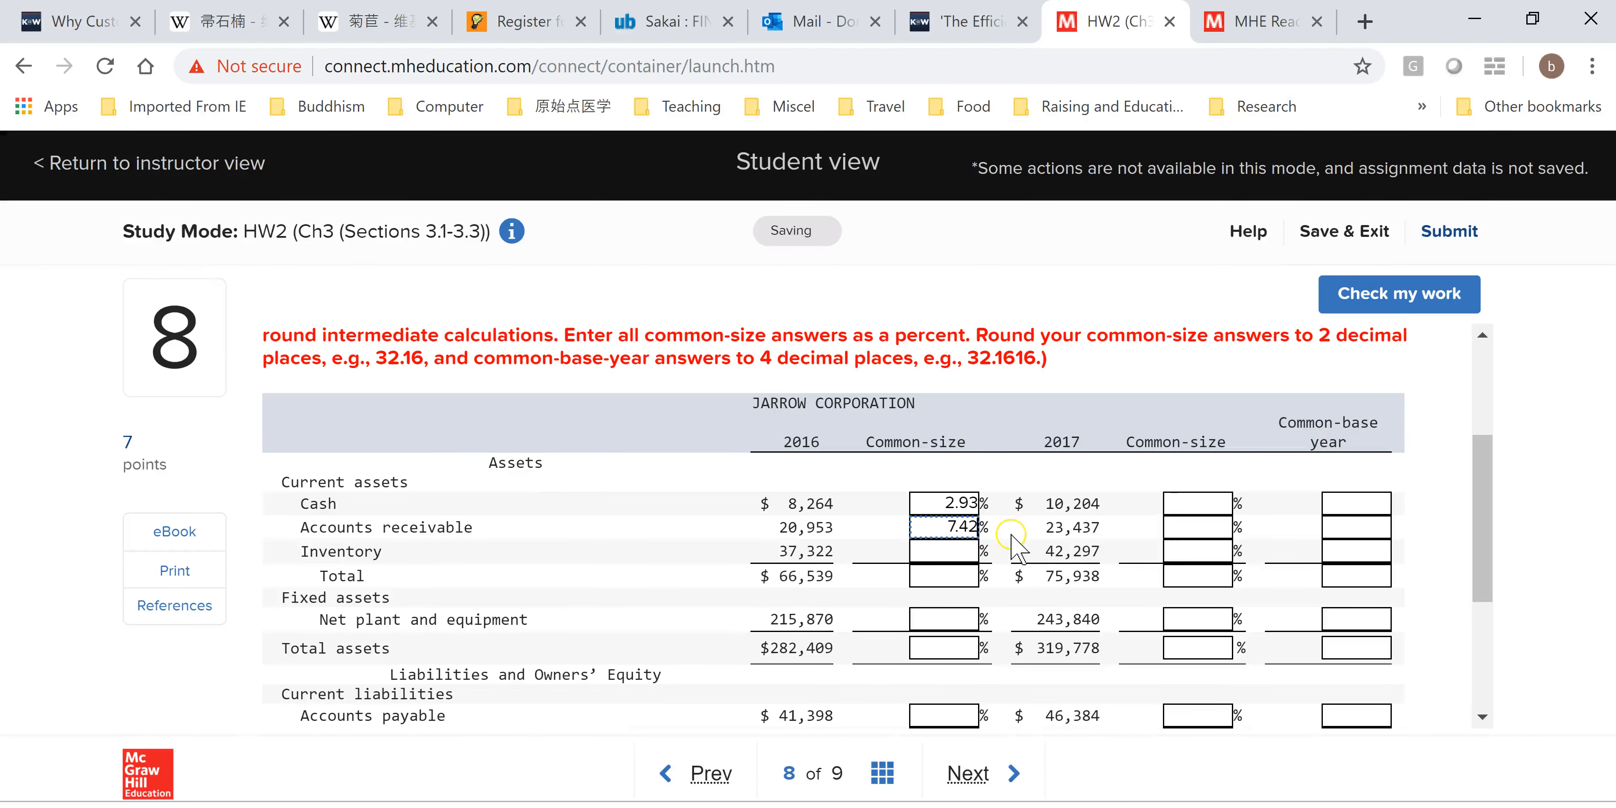
Copy H7 and paste it into the assignment's 2016 Inventory common-size box.
{"action": "key", "text": "alt+Tab"}
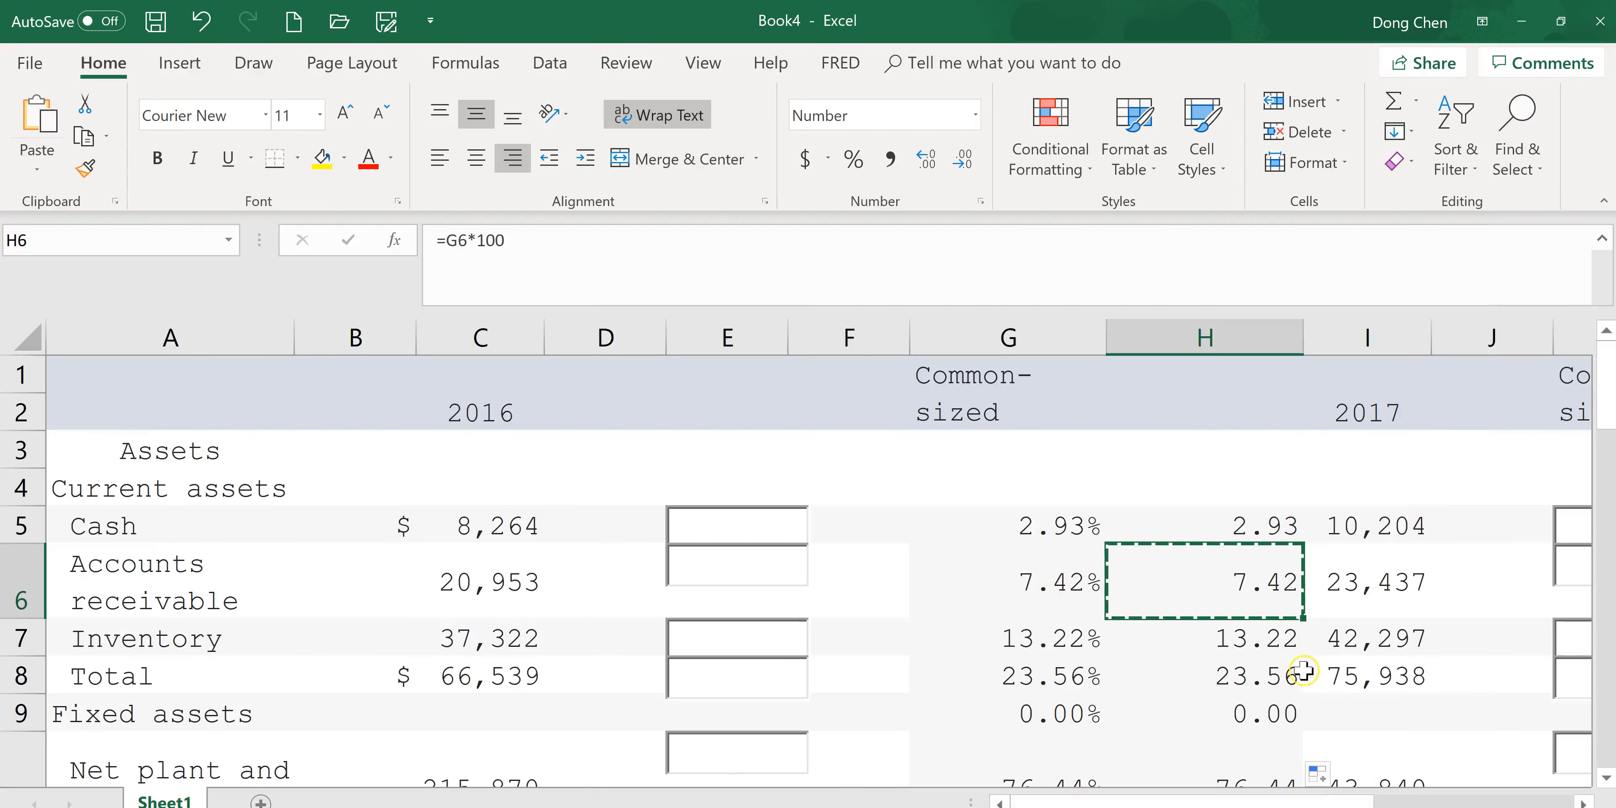
{"action": "left_click", "coordinate": [1263, 640]}
{"action": "key", "text": "ctrl+c"}
{"action": "key", "text": "alt+Tab"}
{"action": "left_click", "coordinate": [956, 550]}
{"action": "key", "text": "ctrl+v"}
Copy H8 and paste it into the assignment's 2016 Total current assets common-size box.
{"action": "key", "text": "alt+Tab"}
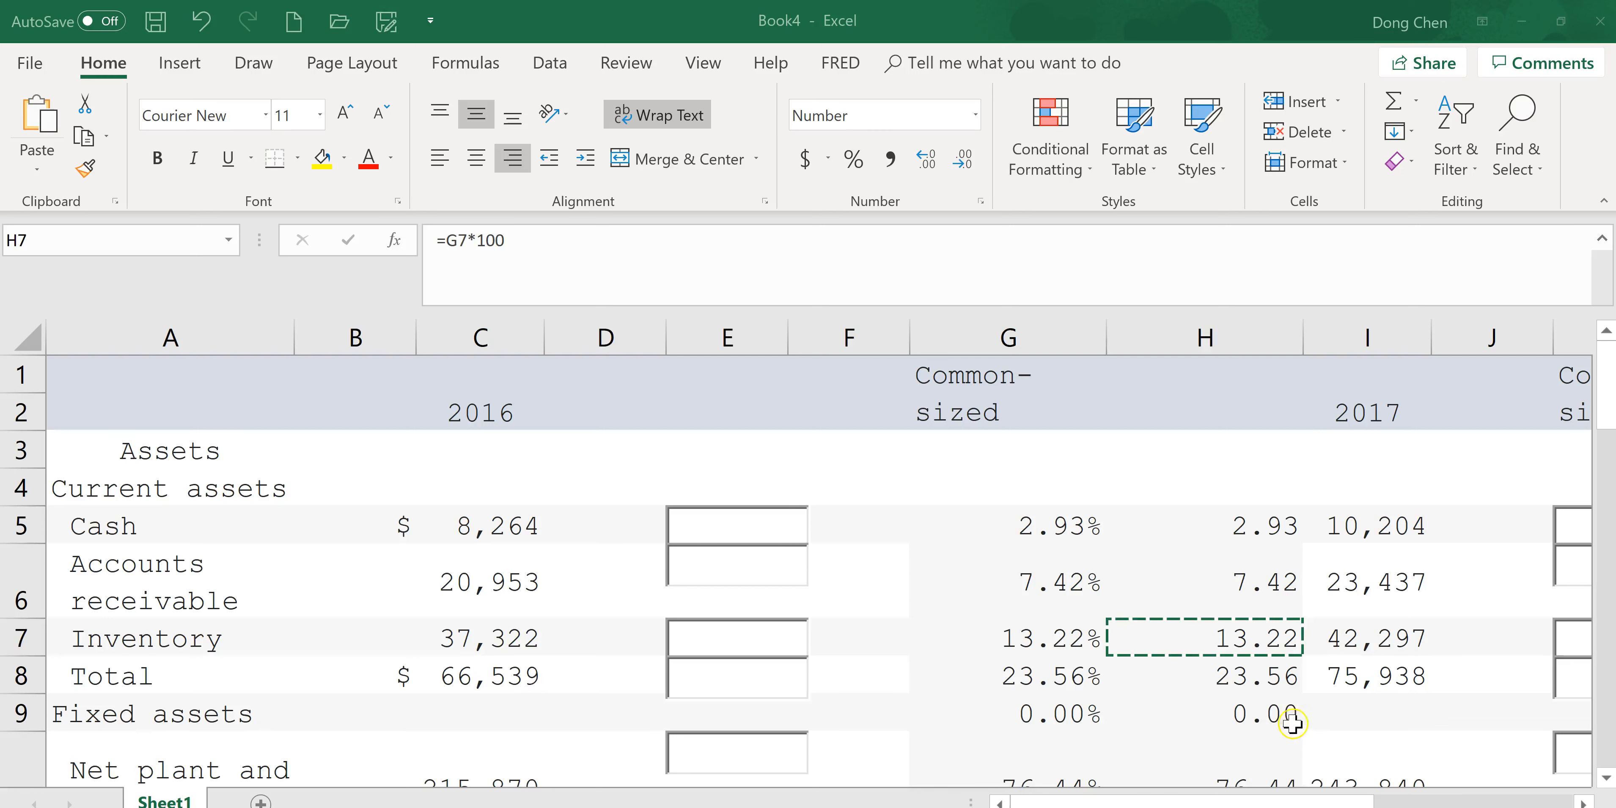
{"action": "left_click", "coordinate": [1251, 681]}
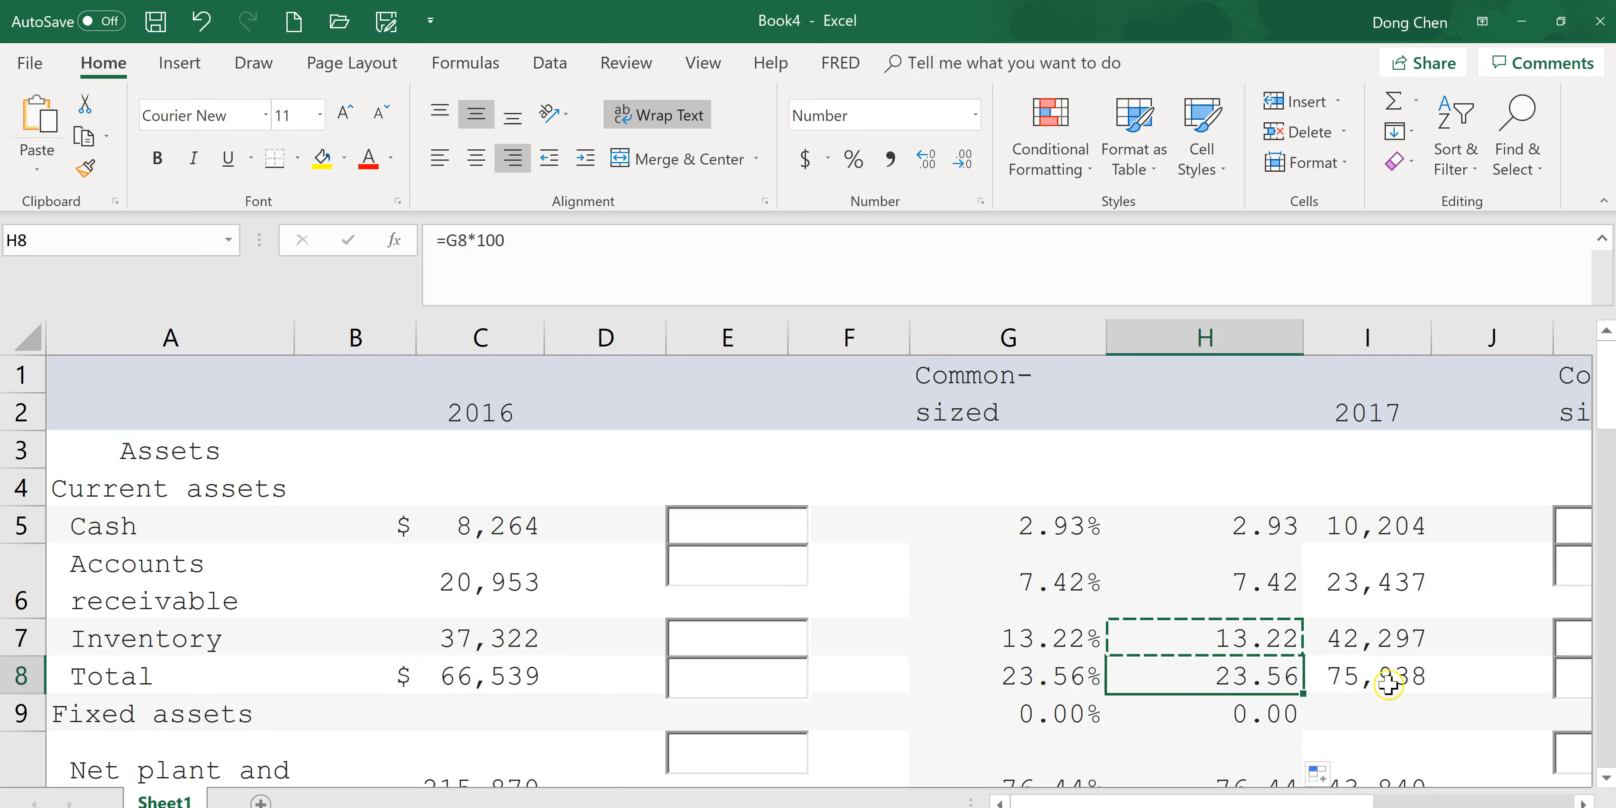
{"action": "key", "text": "ctrl+c"}
{"action": "key", "text": "alt+Tab"}
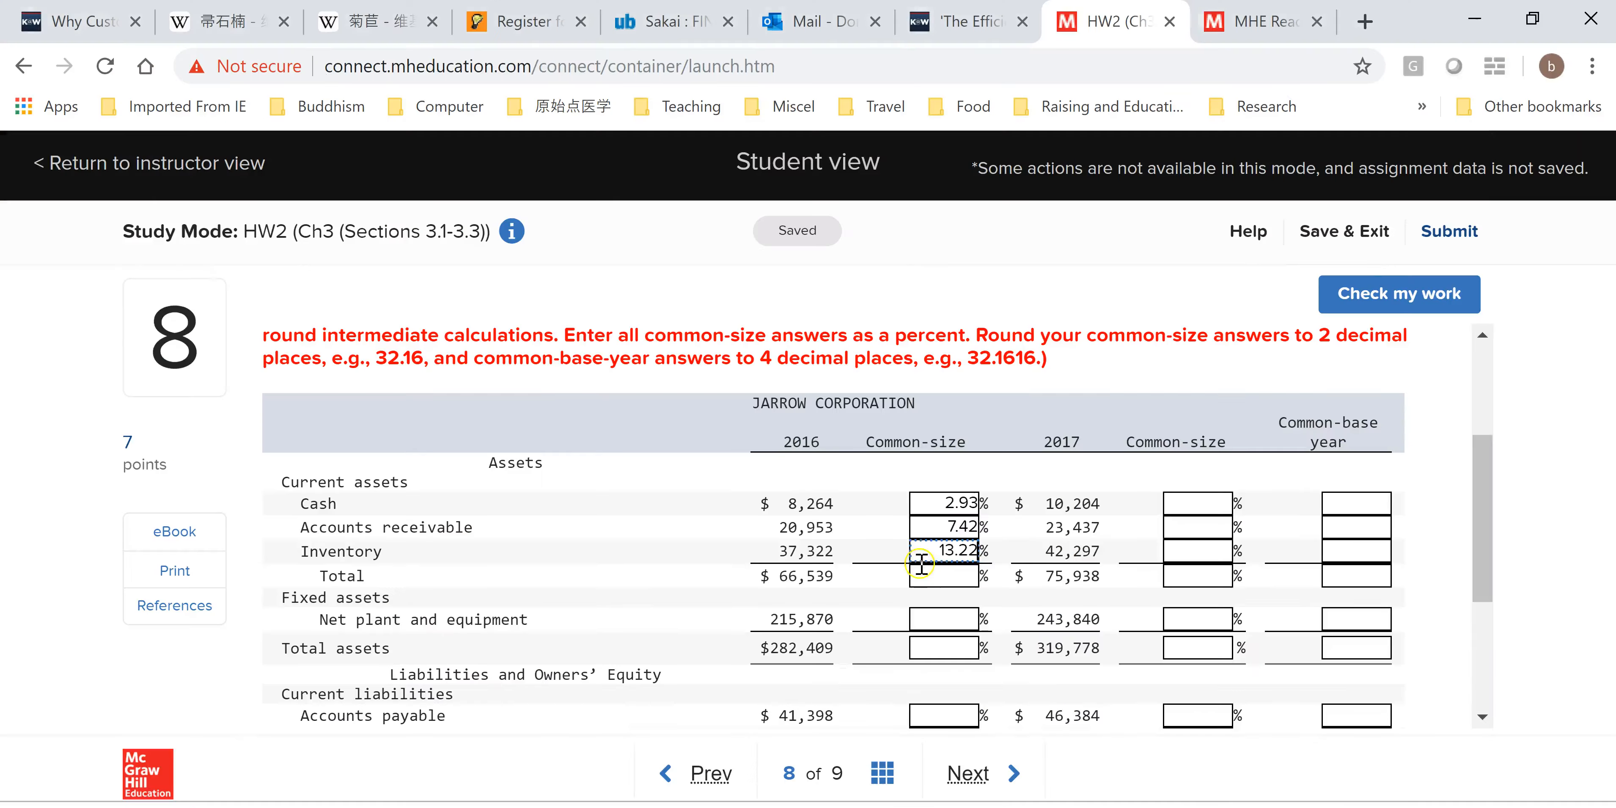
{"action": "left_click", "coordinate": [960, 572]}
{"action": "key", "text": "ctrl+v"}
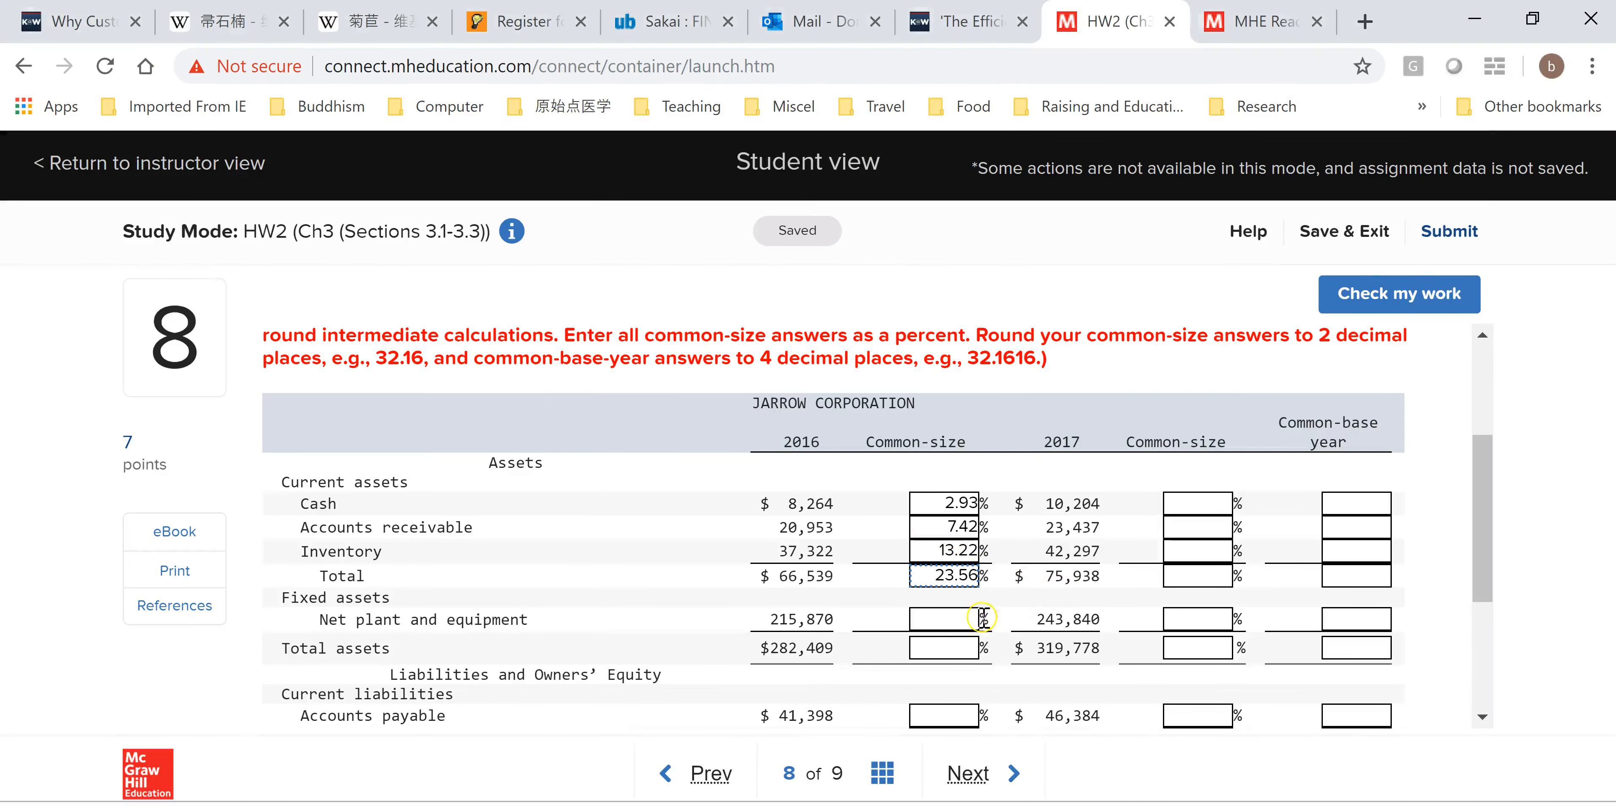
Copy H10 and paste it into the assignment's 2016 Net plant and equipment common-size box.
{"action": "left_click", "coordinate": [936, 619]}
{"action": "key", "text": "alt+Tab"}
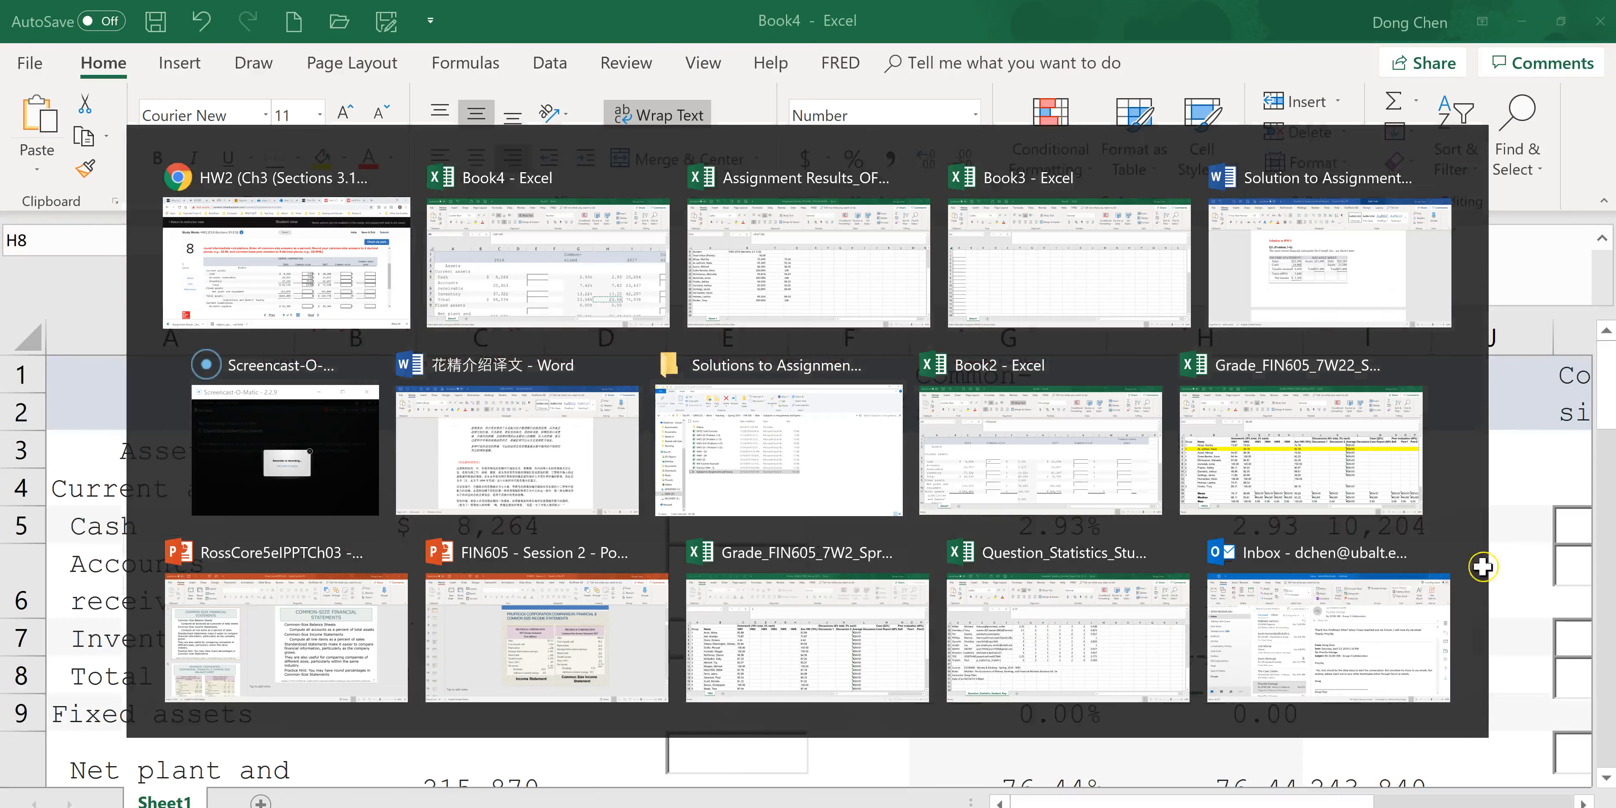
{"action": "left_click_drag", "start_coordinate": [1609, 383], "coordinate": [1609, 427]}
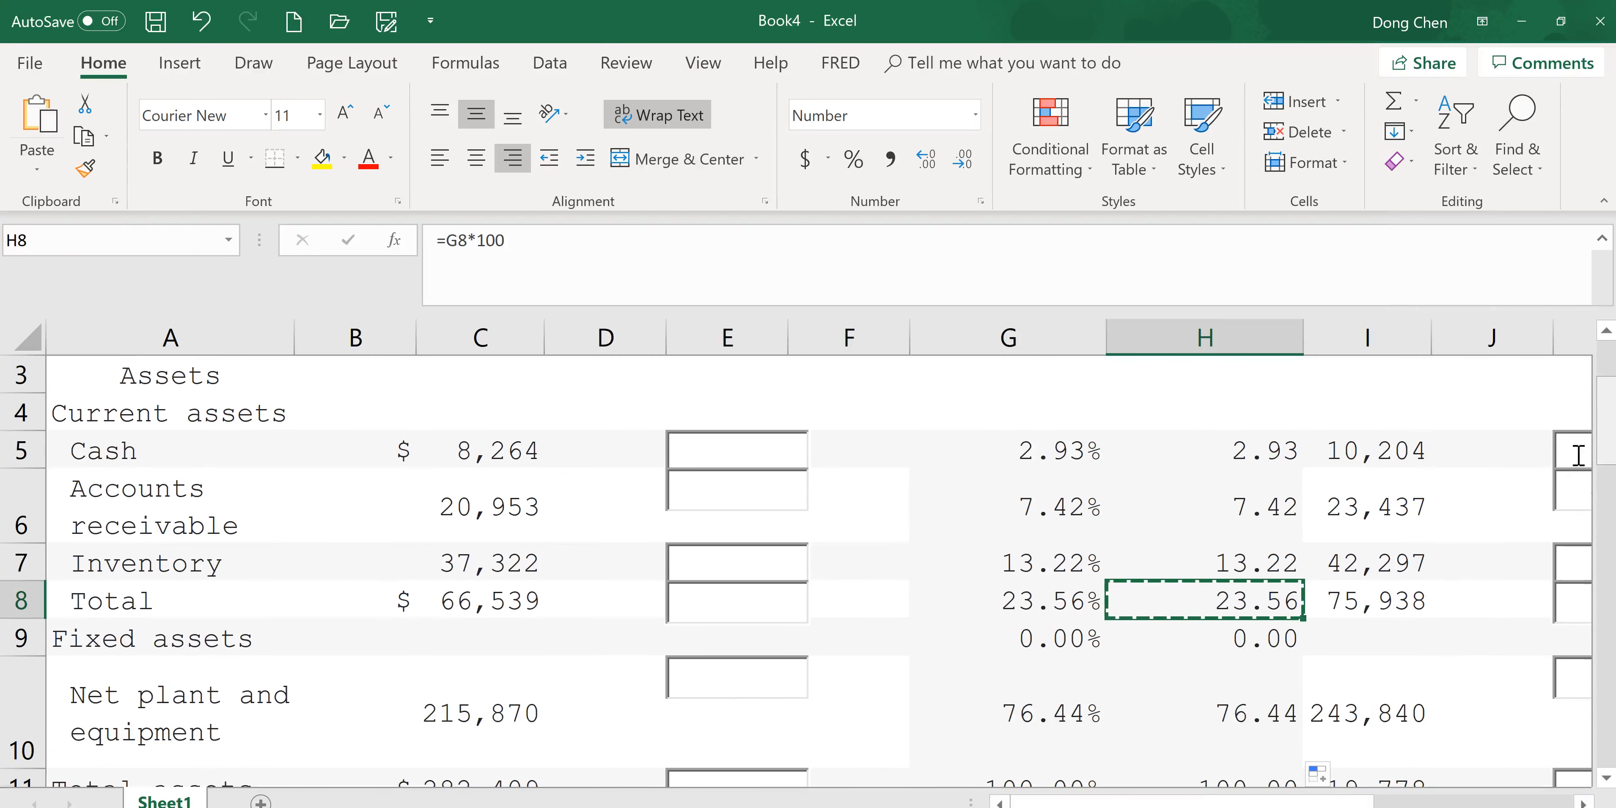
{"action": "left_click", "coordinate": [1230, 702]}
{"action": "key", "text": "ctrl+c"}
{"action": "key", "text": "alt+Tab"}
{"action": "left_click", "coordinate": [960, 619]}
{"action": "key", "text": "ctrl+v"}
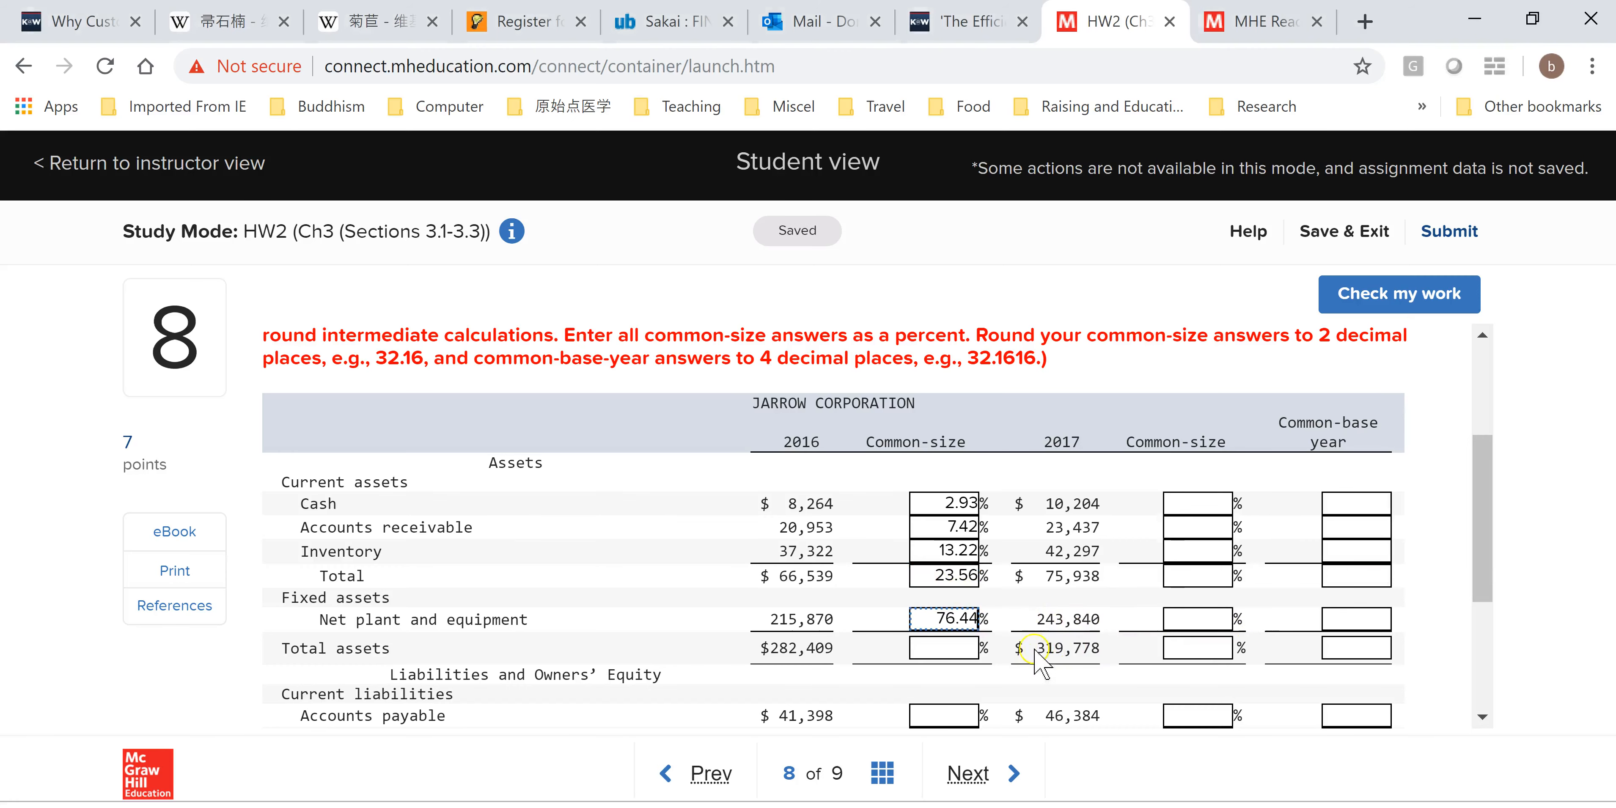
Copy H11 and paste it into the assignment's 2016 Total assets common-size box.
{"action": "key", "text": "alt+Tab"}
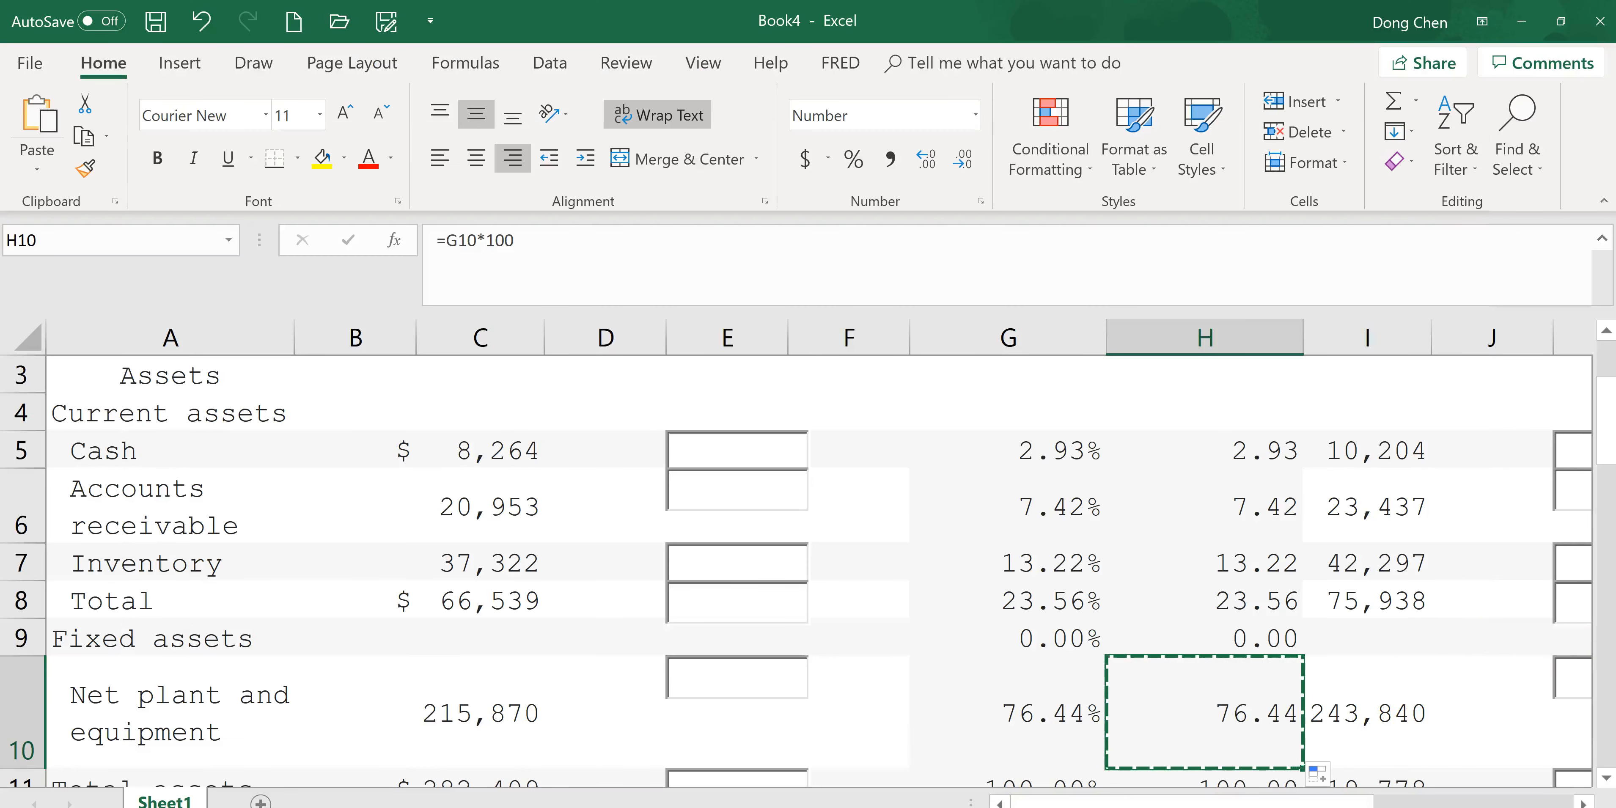
{"action": "scroll", "coordinate": [1603, 439], "scroll_direction": "down", "scroll_amount": 2}
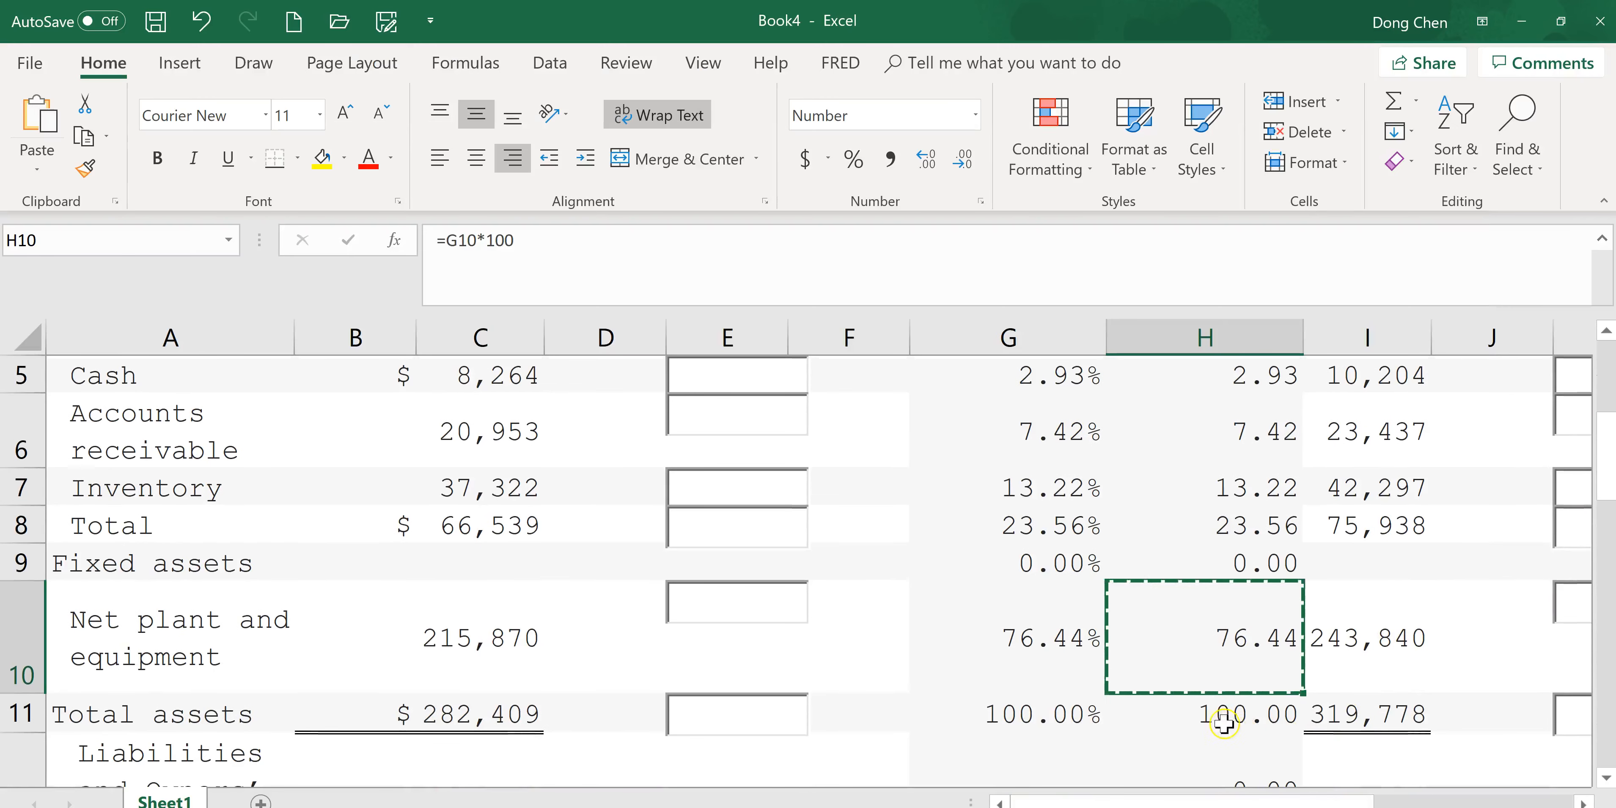
{"action": "left_click", "coordinate": [1263, 718]}
{"action": "key", "text": "ctrl+c"}
{"action": "key", "text": "alt+Tab"}
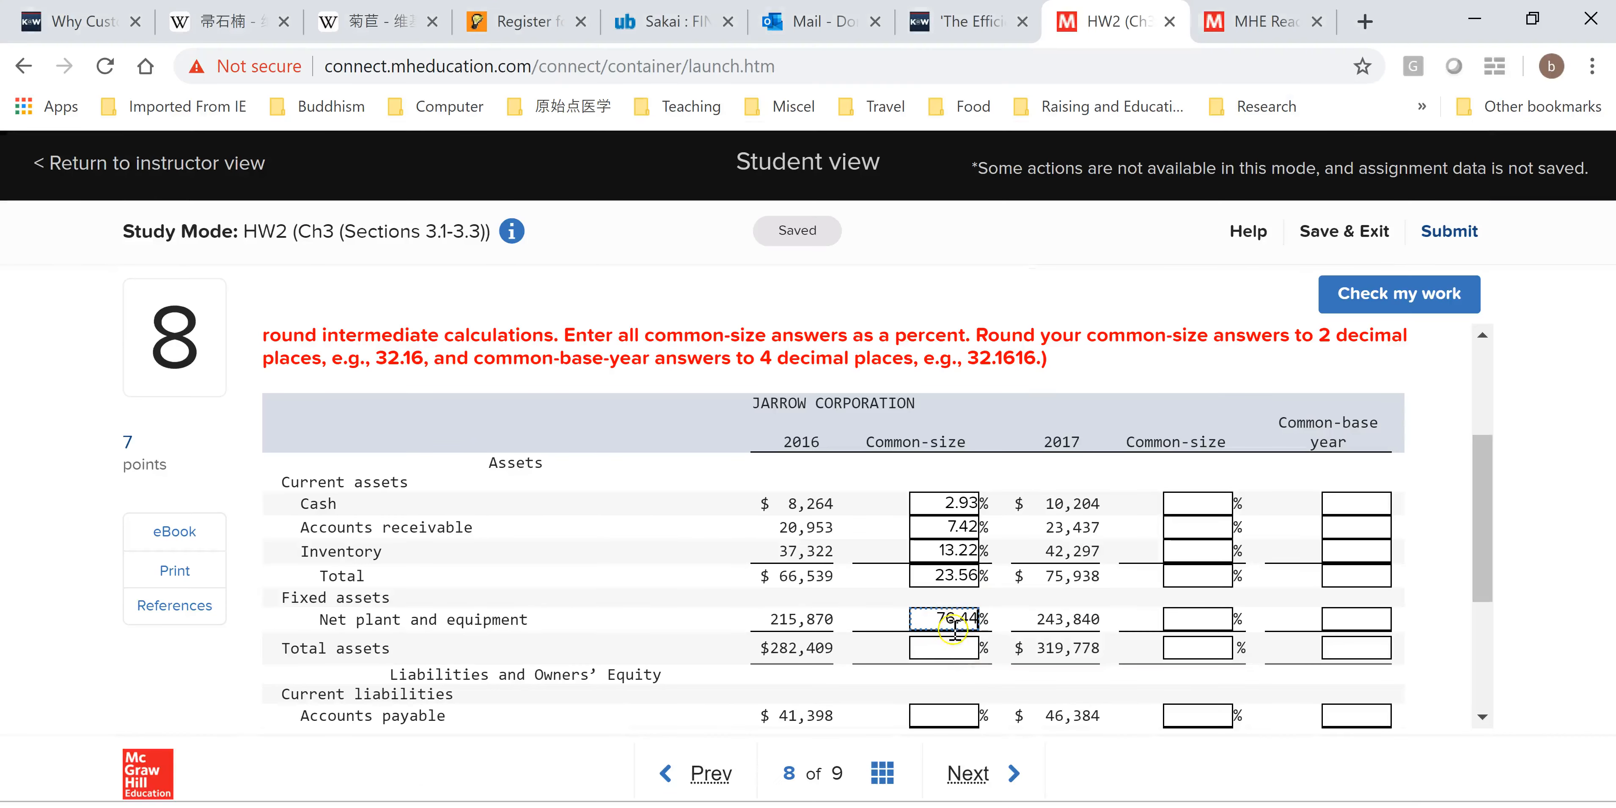
{"action": "key", "text": "ctrl+v"}
{"action": "left_click_drag", "start_coordinate": [1486, 495], "coordinate": [1471, 581]}
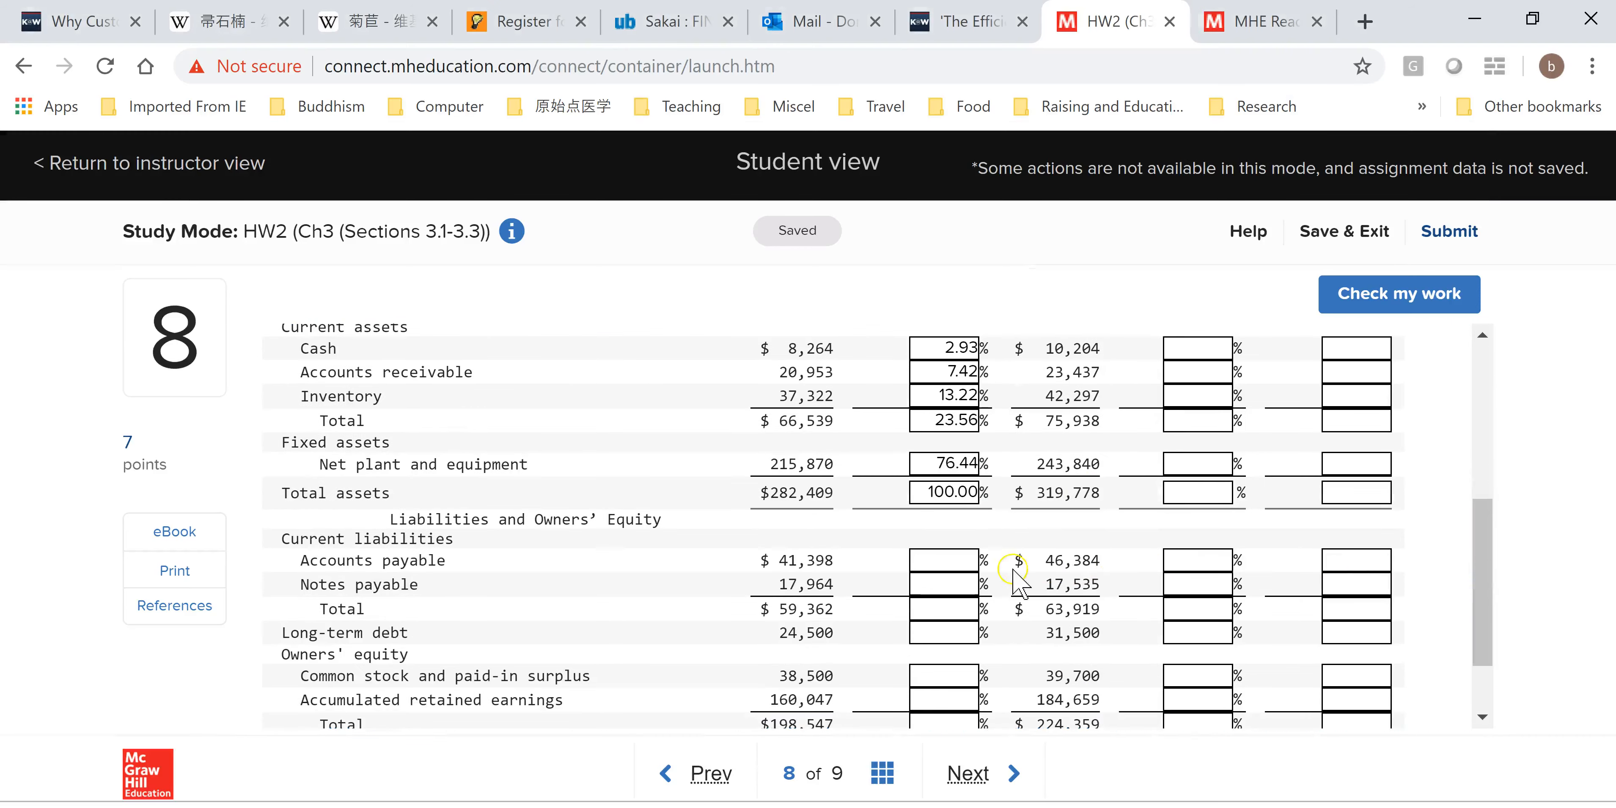
Copy H14 and paste it into the assignment's 2016 Accounts payable common-size box.
{"action": "key", "text": "alt+Tab"}
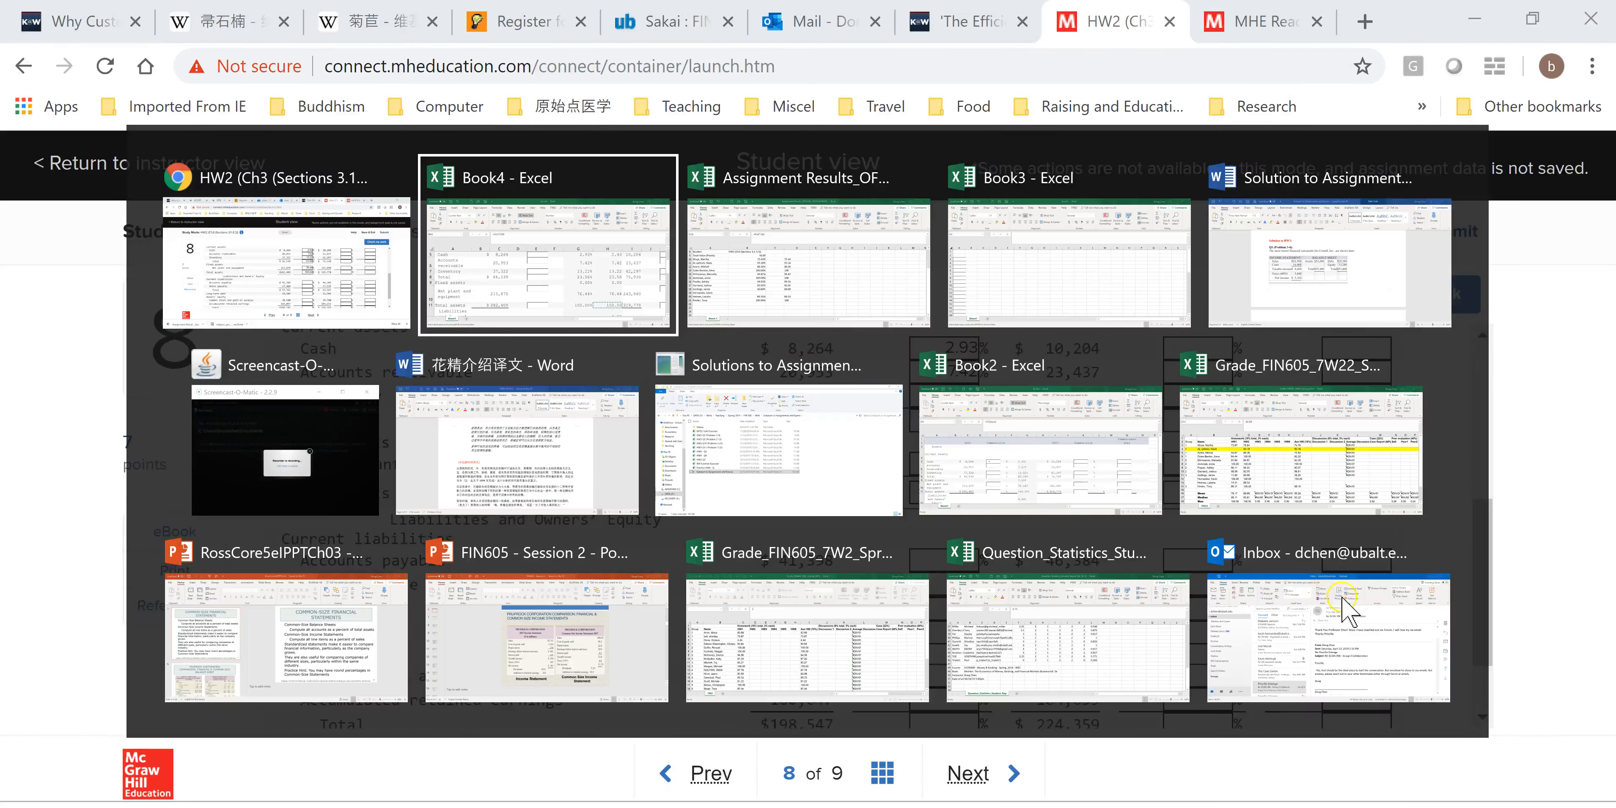
{"action": "left_click_drag", "start_coordinate": [1609, 448], "coordinate": [1609, 559]}
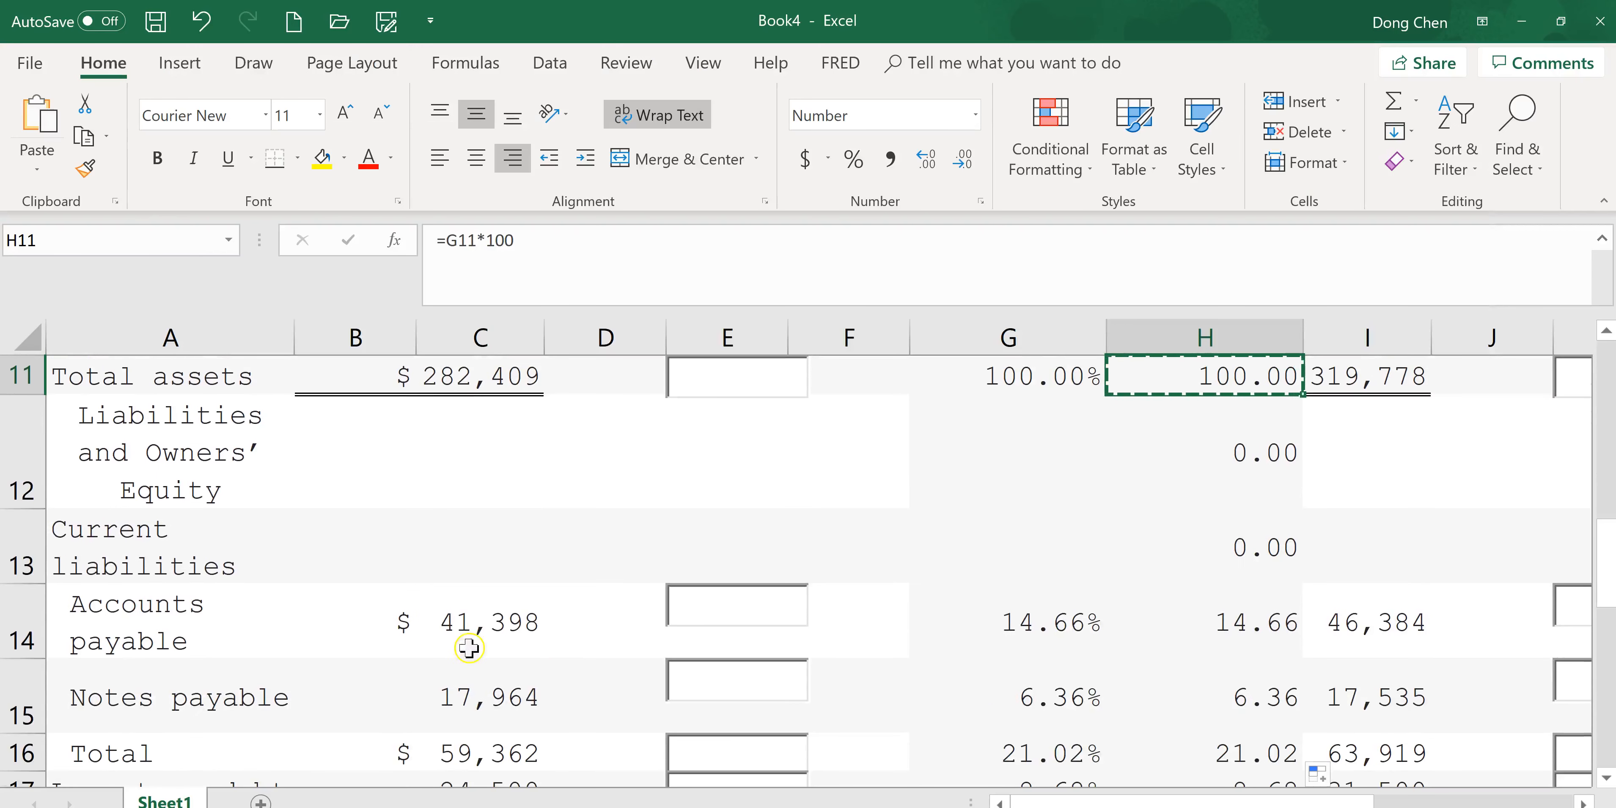
{"action": "left_click", "coordinate": [1254, 630]}
{"action": "key", "text": "ctrl+c"}
{"action": "key", "text": "alt+Tab"}
{"action": "left_click", "coordinate": [955, 564]}
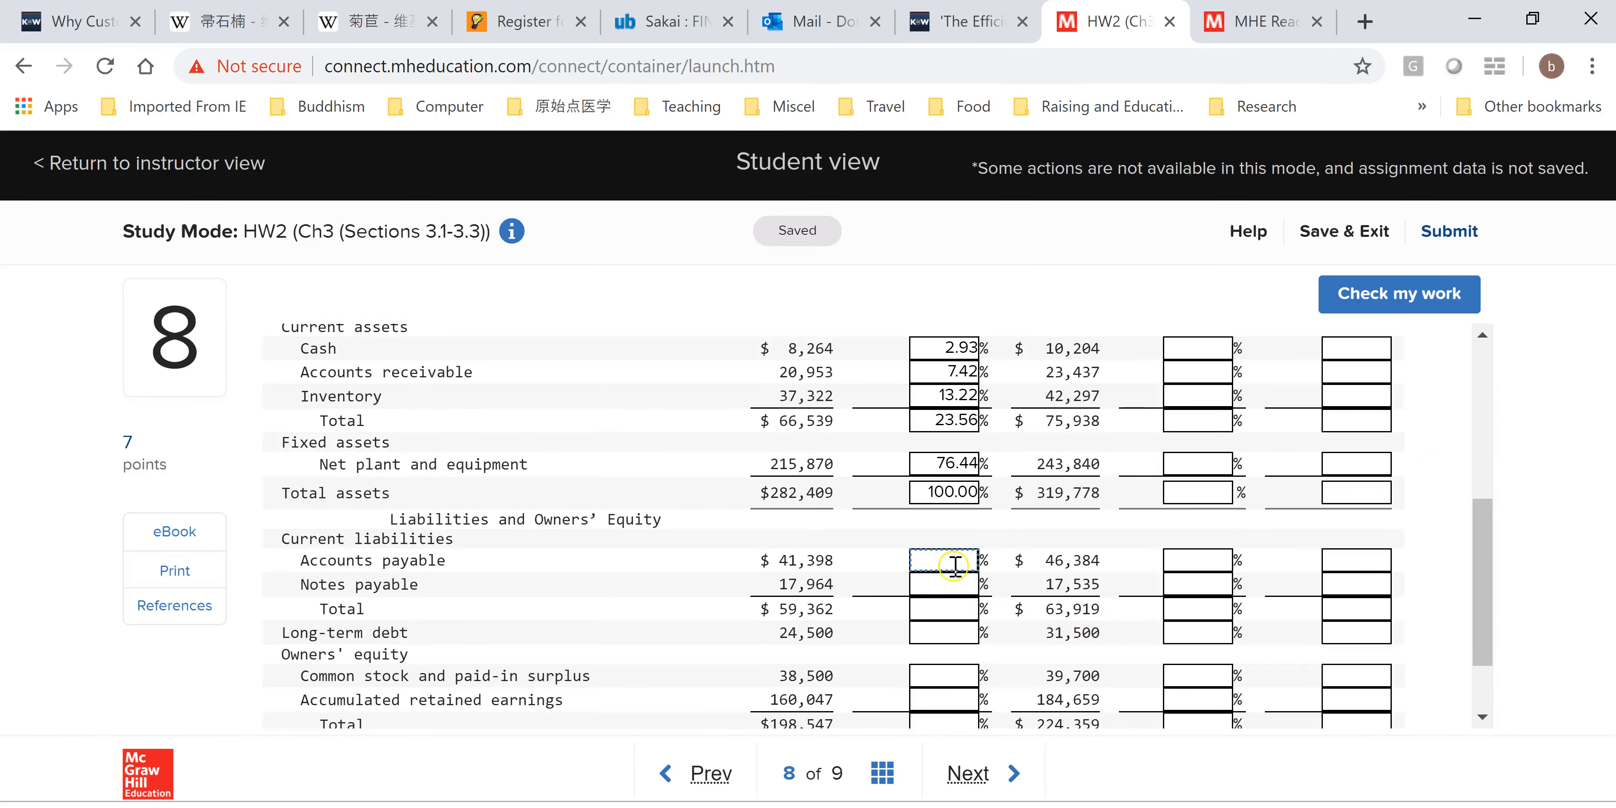
{"action": "key", "text": "ctrl+v"}
Copy H15 and paste it into the assignment's 2016 Notes payable common-size box.
{"action": "key", "text": "alt+Tab"}
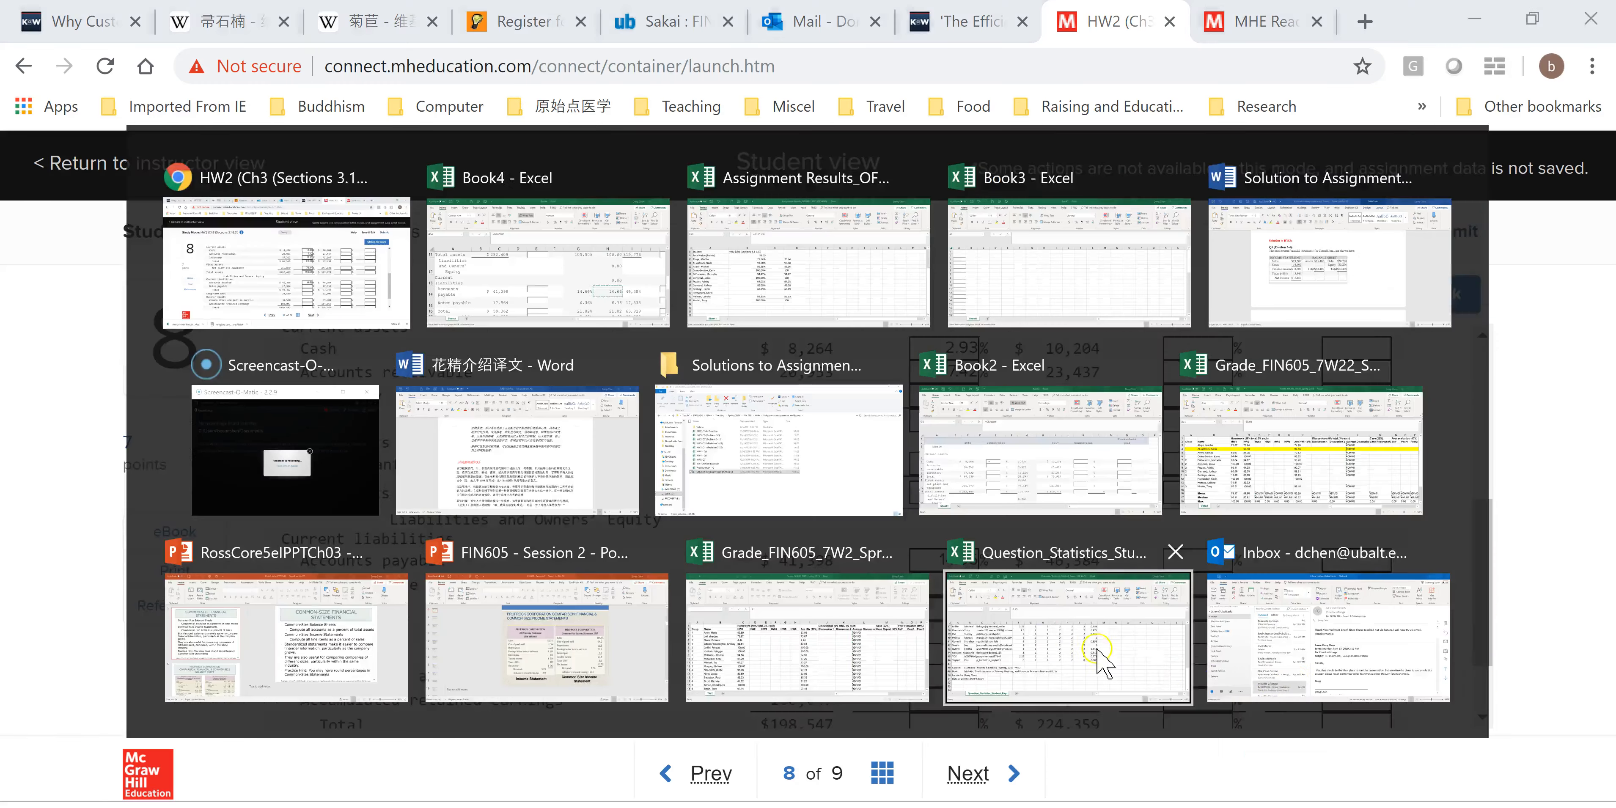
{"action": "left_click", "coordinate": [1298, 693]}
{"action": "key", "text": "ctrl+c"}
{"action": "key", "text": "alt+Tab"}
{"action": "left_click", "coordinate": [960, 584]}
{"action": "key", "text": "ctrl+v"}
Copy H16 and paste it into the assignment's 2016 Total current liabilities common-size box.
{"action": "key", "text": "alt+Tab"}
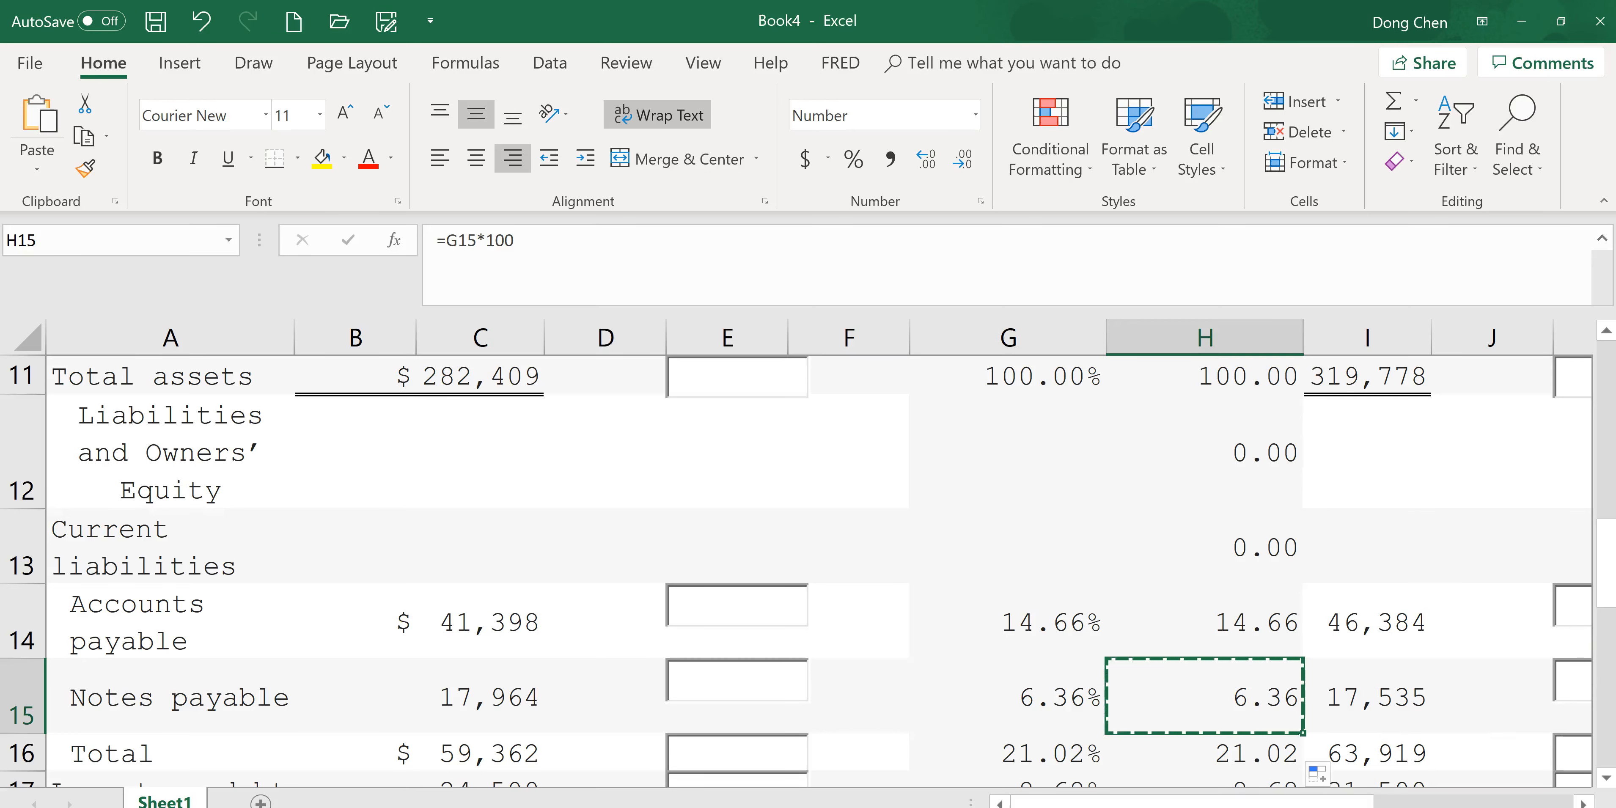
{"action": "scroll", "coordinate": [1299, 662], "scroll_direction": "down", "scroll_amount": 1}
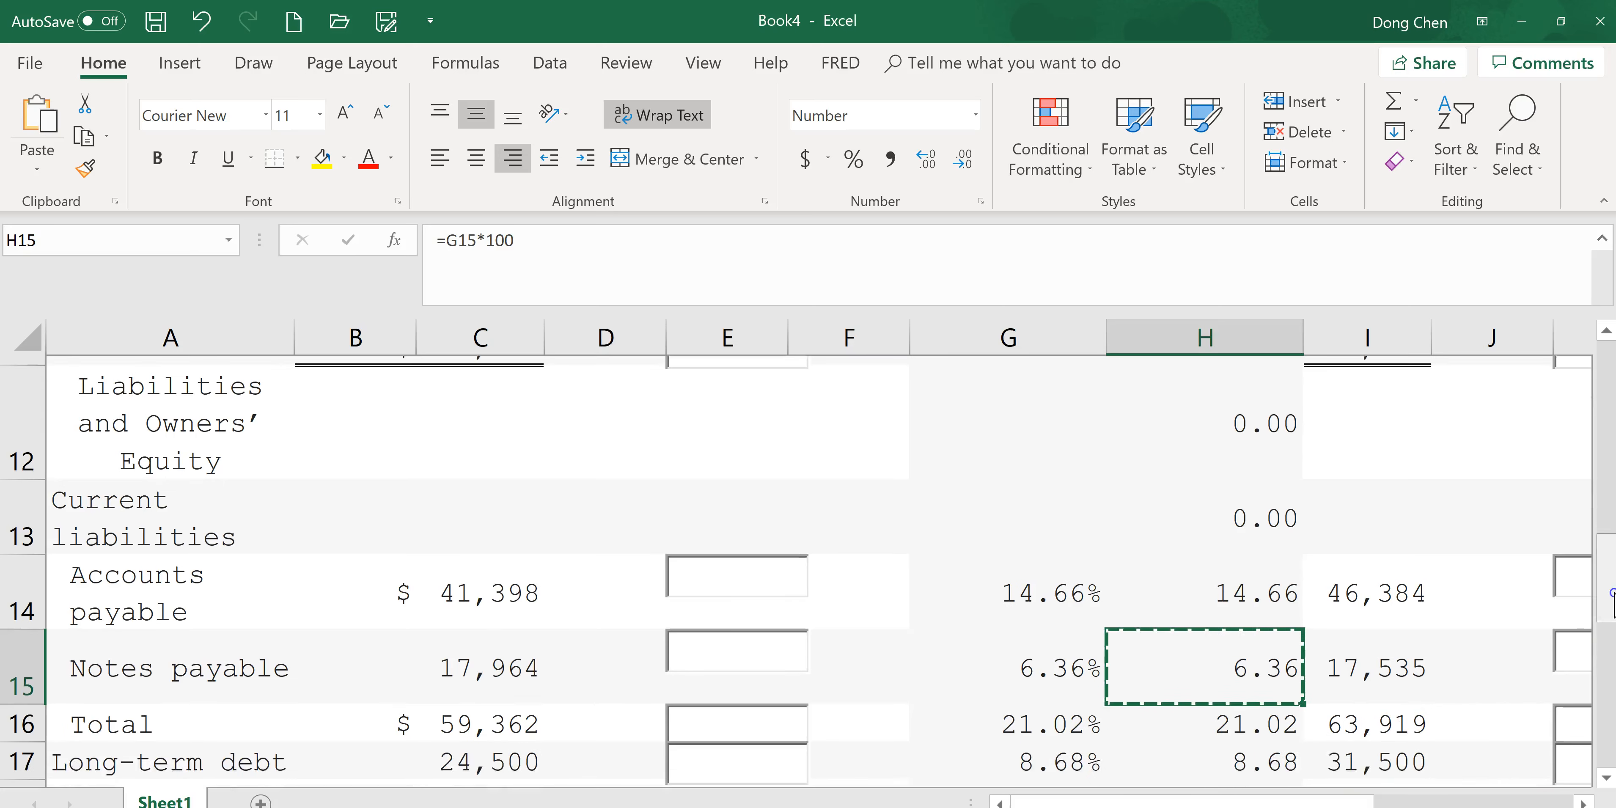
{"action": "left_click", "coordinate": [1279, 713]}
{"action": "key", "text": "ctrl+c"}
{"action": "key", "text": "alt+Tab"}
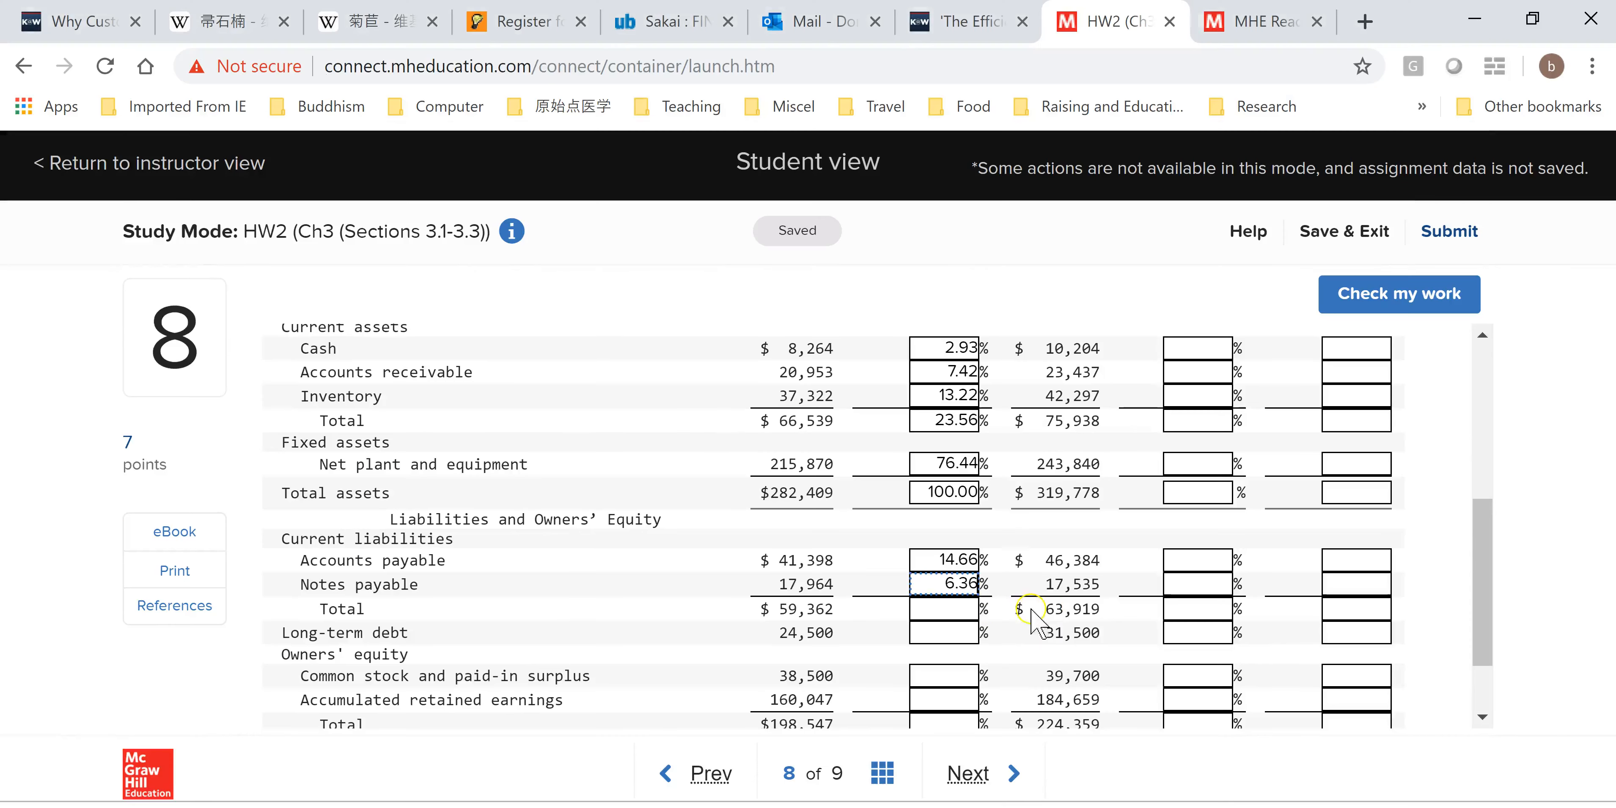
{"action": "left_click", "coordinate": [964, 606]}
{"action": "key", "text": "ctrl+v"}
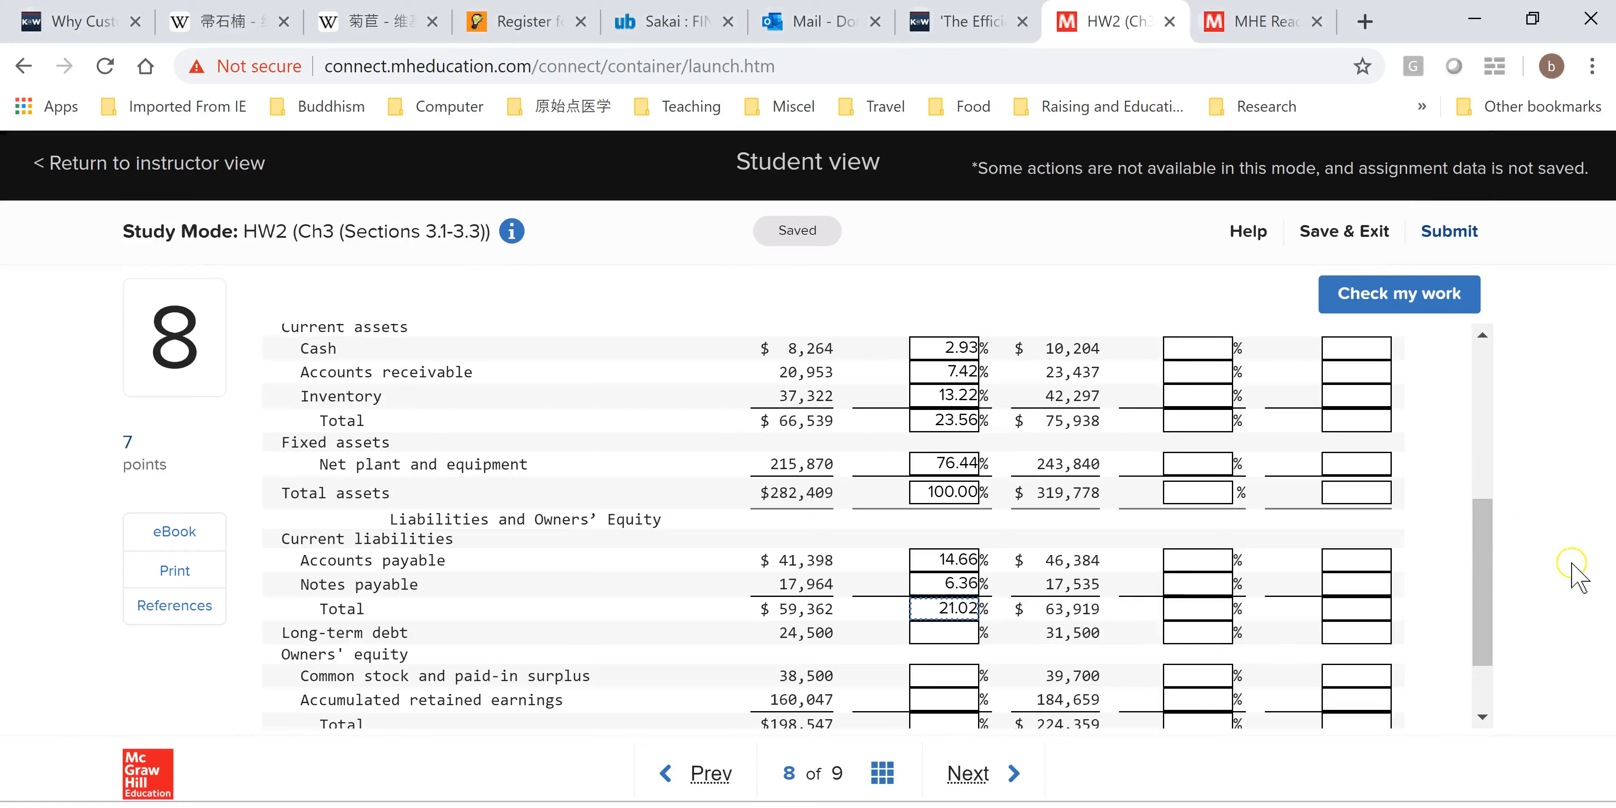
Copy H17 and paste it into the assignment's 2016 Long-term debt common-size box.
{"action": "scroll", "coordinate": [1494, 550], "scroll_direction": "down", "scroll_amount": 2}
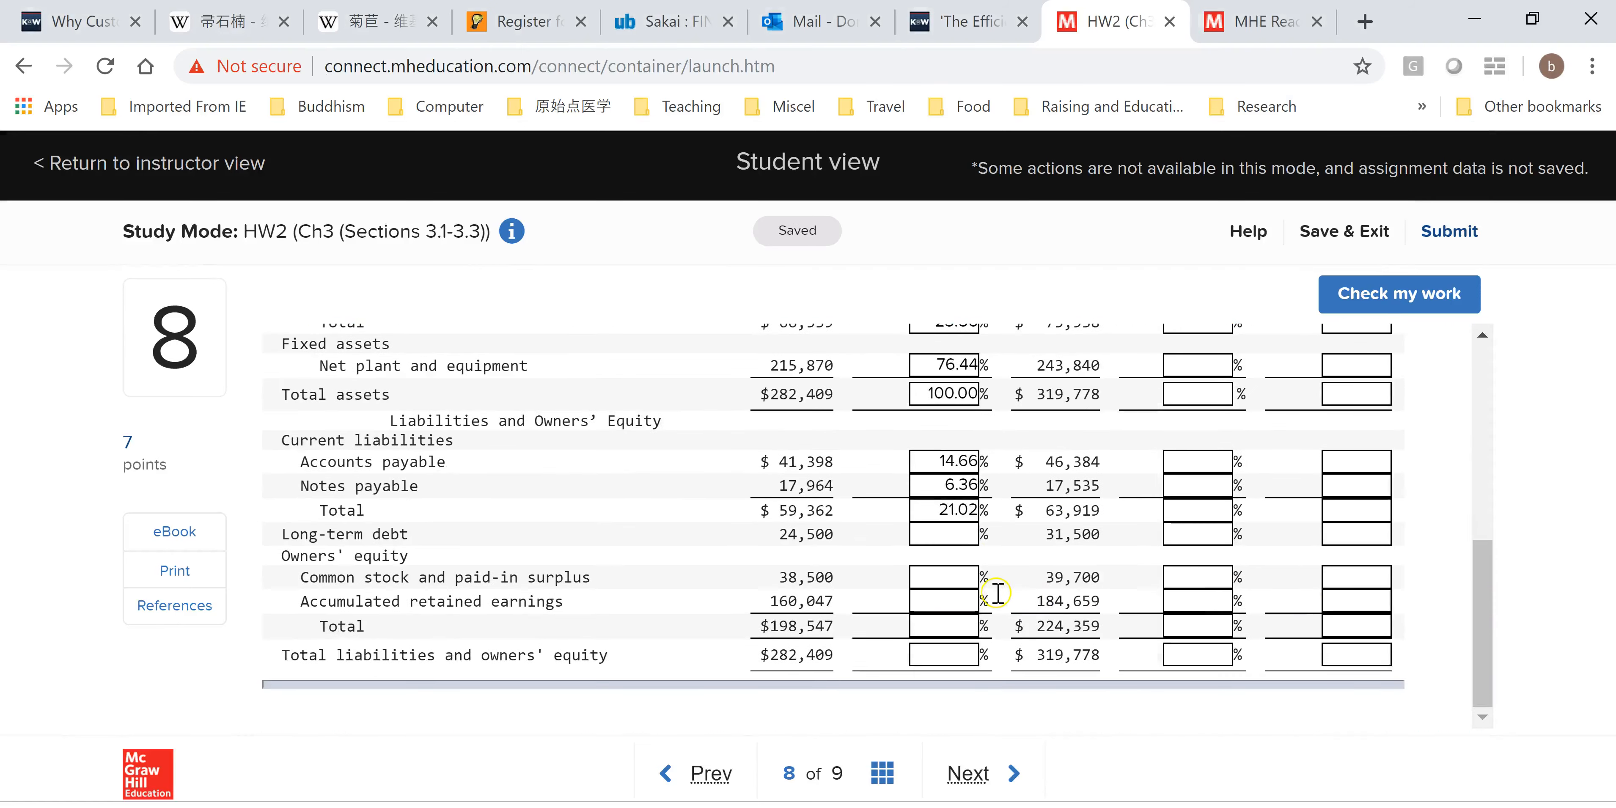
{"action": "key", "text": "alt+Tab"}
{"action": "scroll", "coordinate": [1587, 652], "scroll_direction": "down", "scroll_amount": 2}
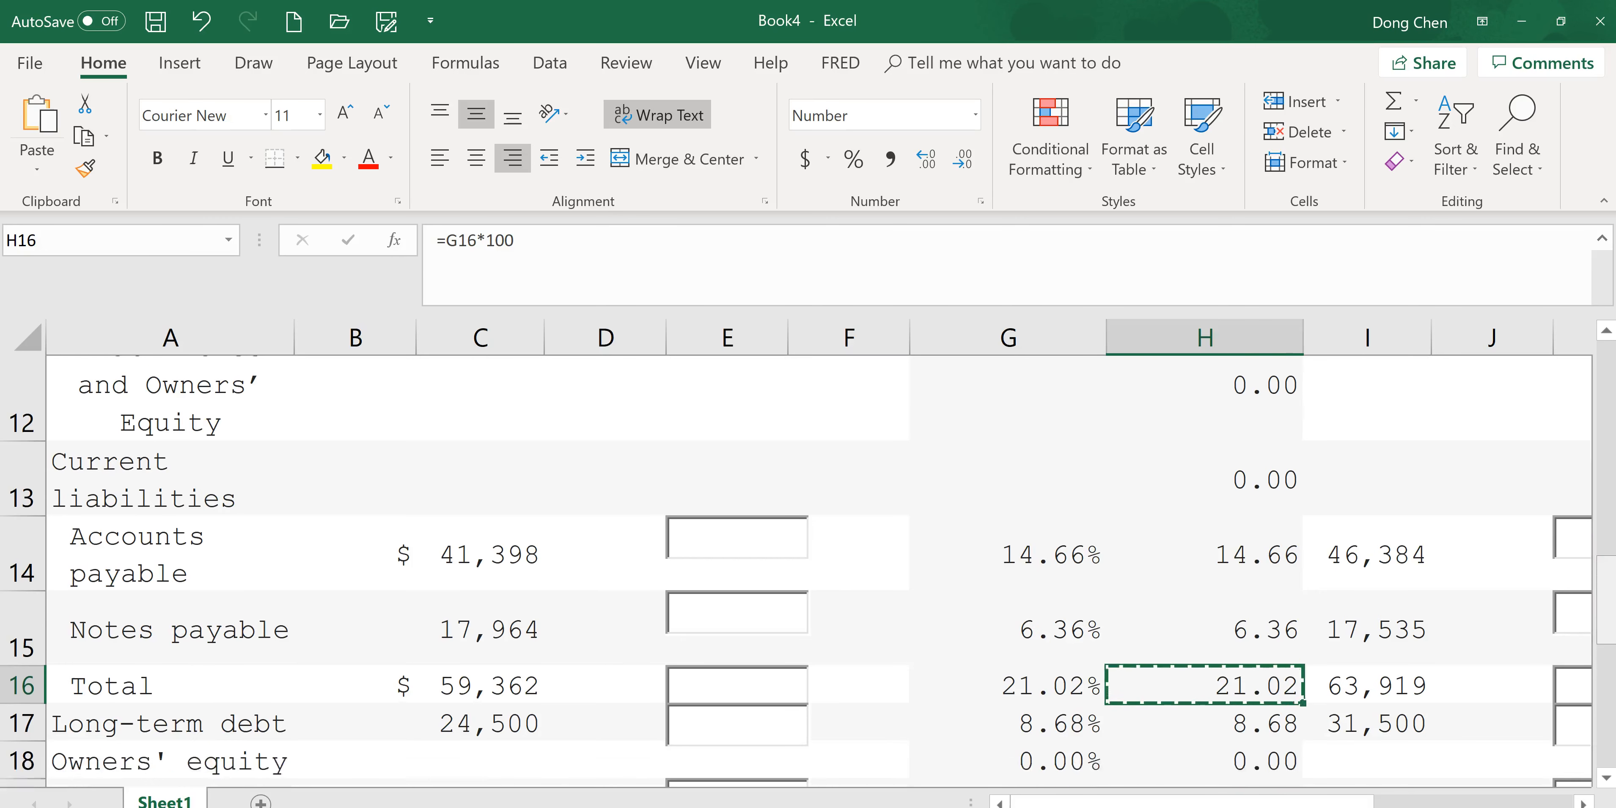
{"action": "scroll", "coordinate": [1399, 555], "scroll_direction": "down", "scroll_amount": 1}
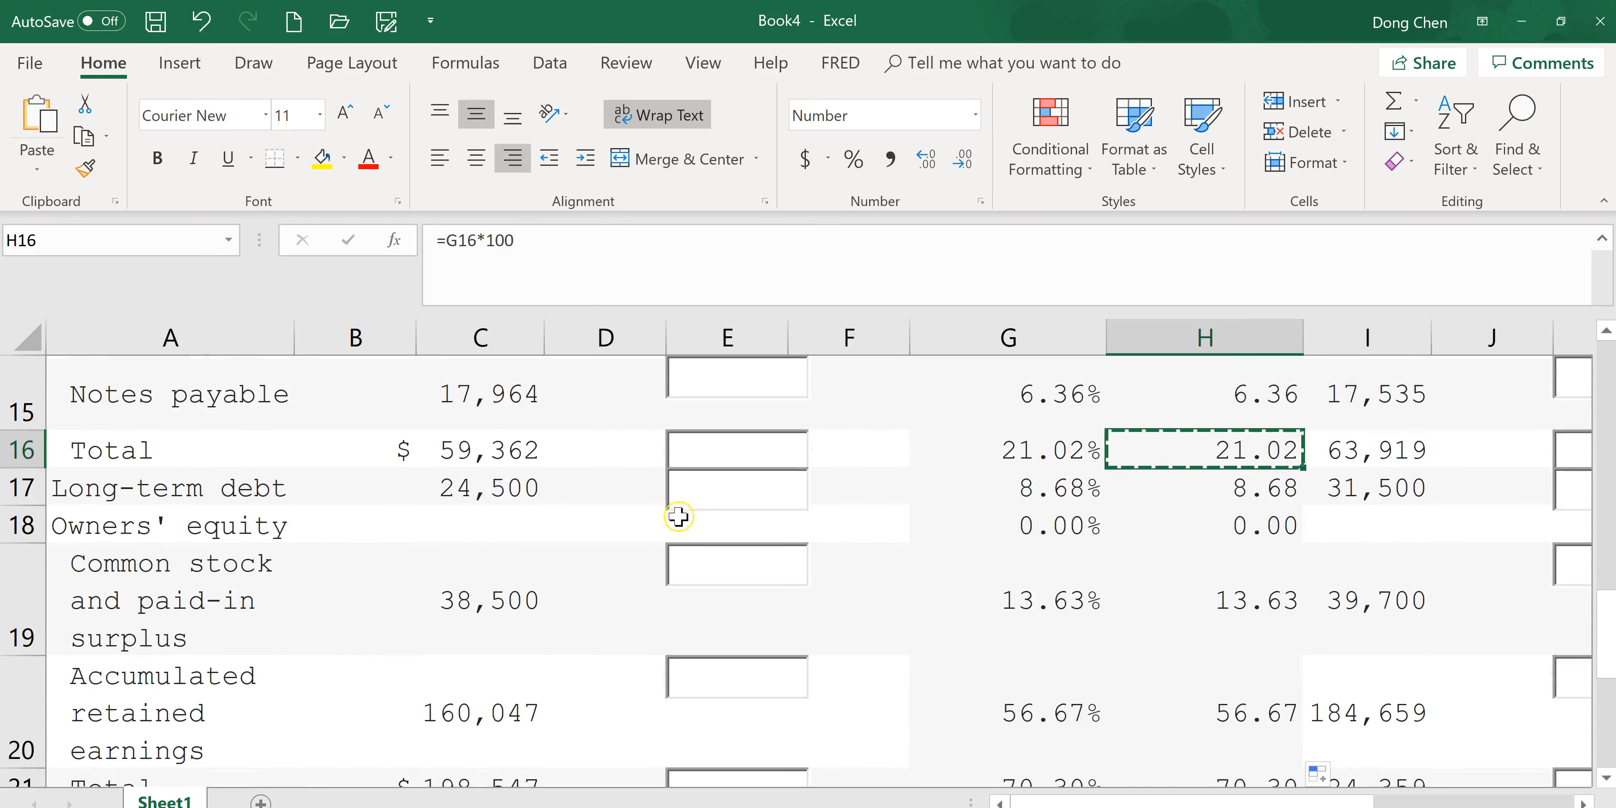
{"action": "left_click", "coordinate": [1283, 496]}
{"action": "key", "text": "ctrl+c"}
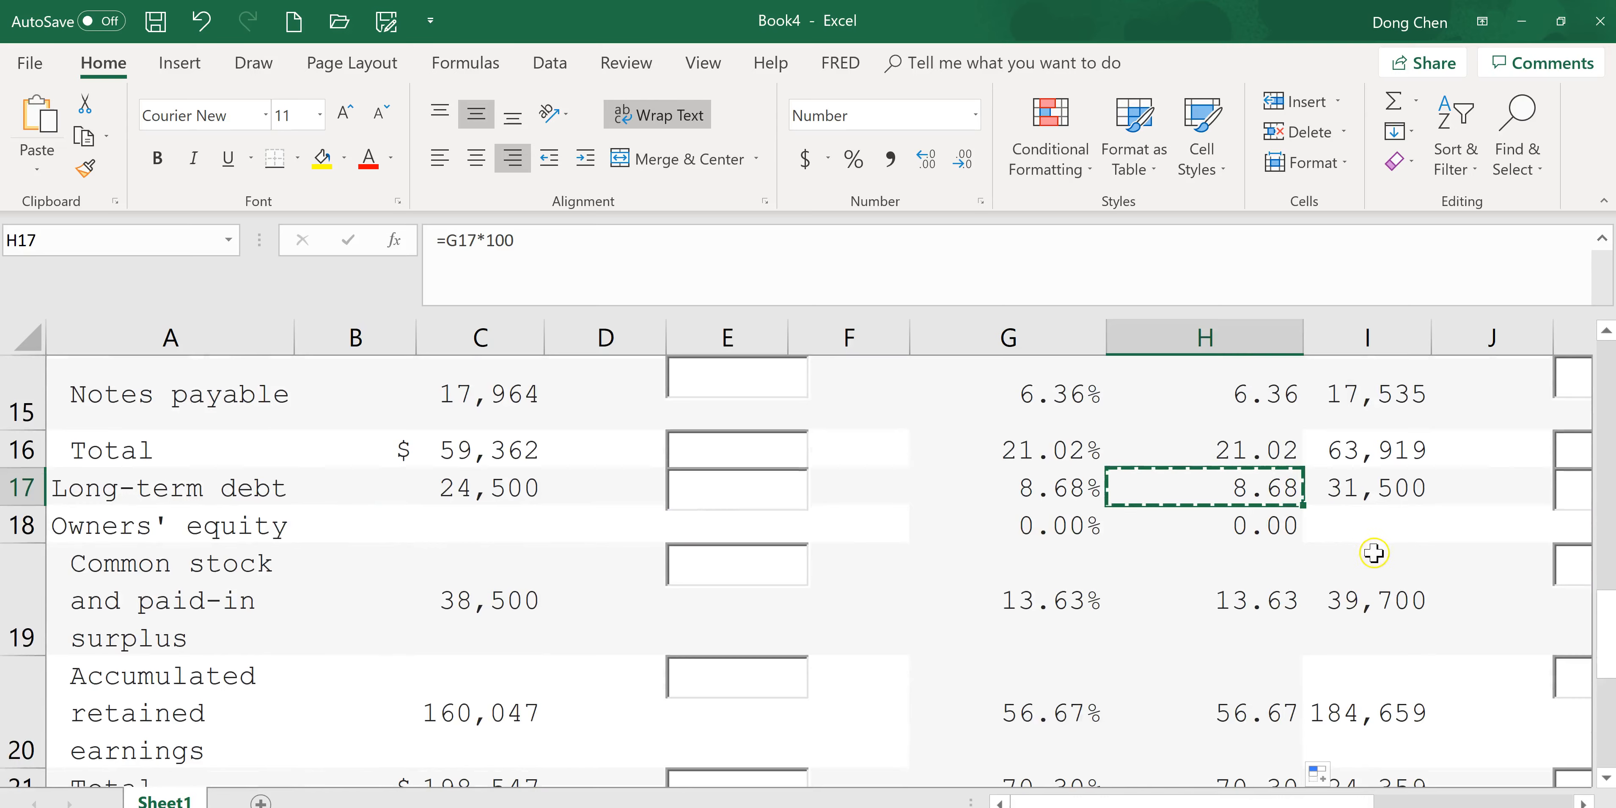
{"action": "key", "text": "alt+Tab"}
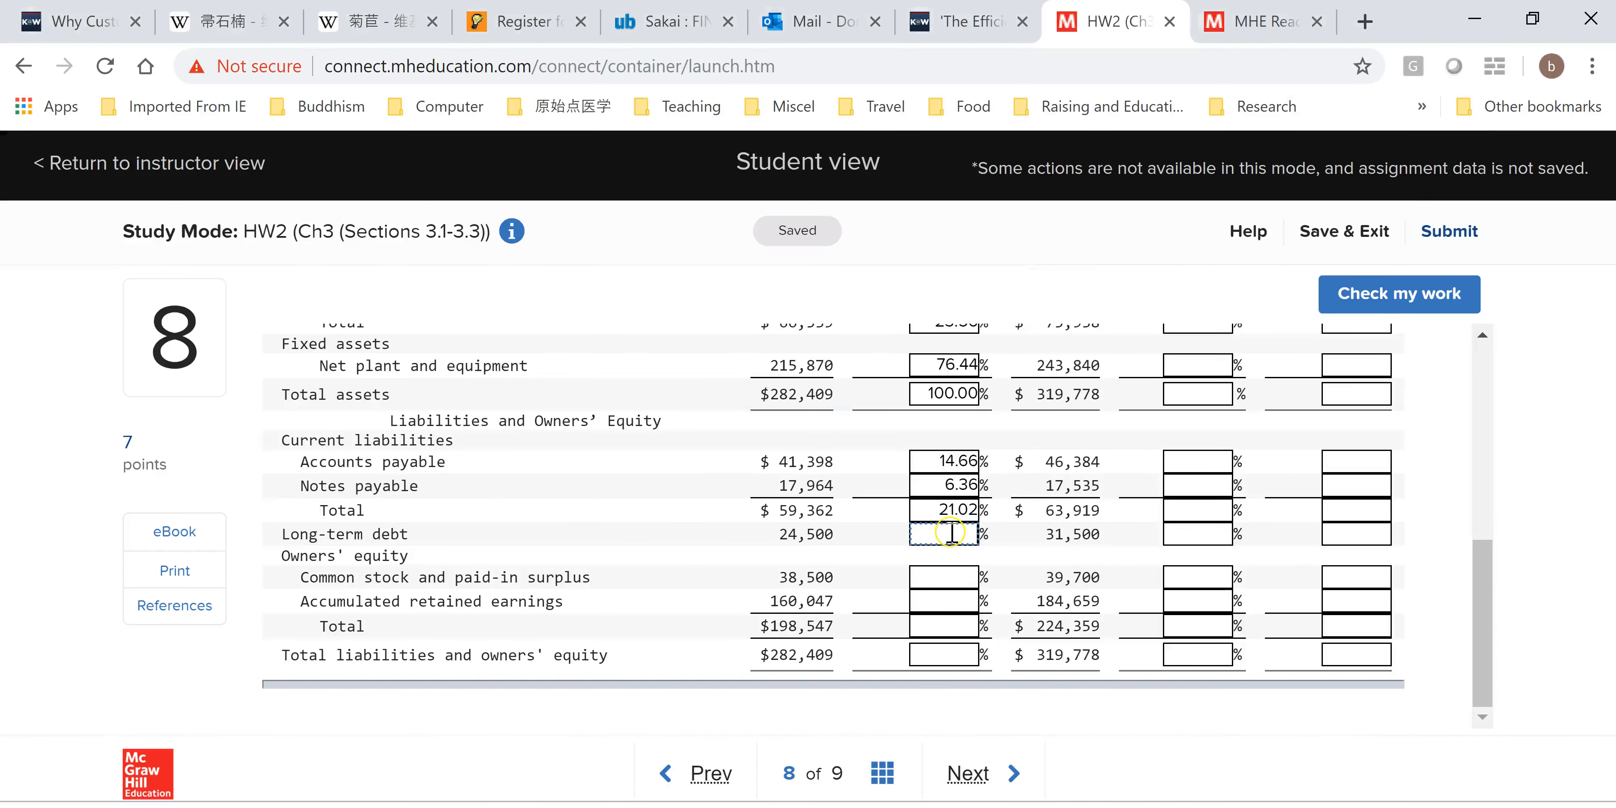
{"action": "key", "text": "ctrl+v"}
Copy H19 and paste it into the assignment's 2016 Common stock and paid-in surplus common-size box.
{"action": "key", "text": "alt+Tab"}
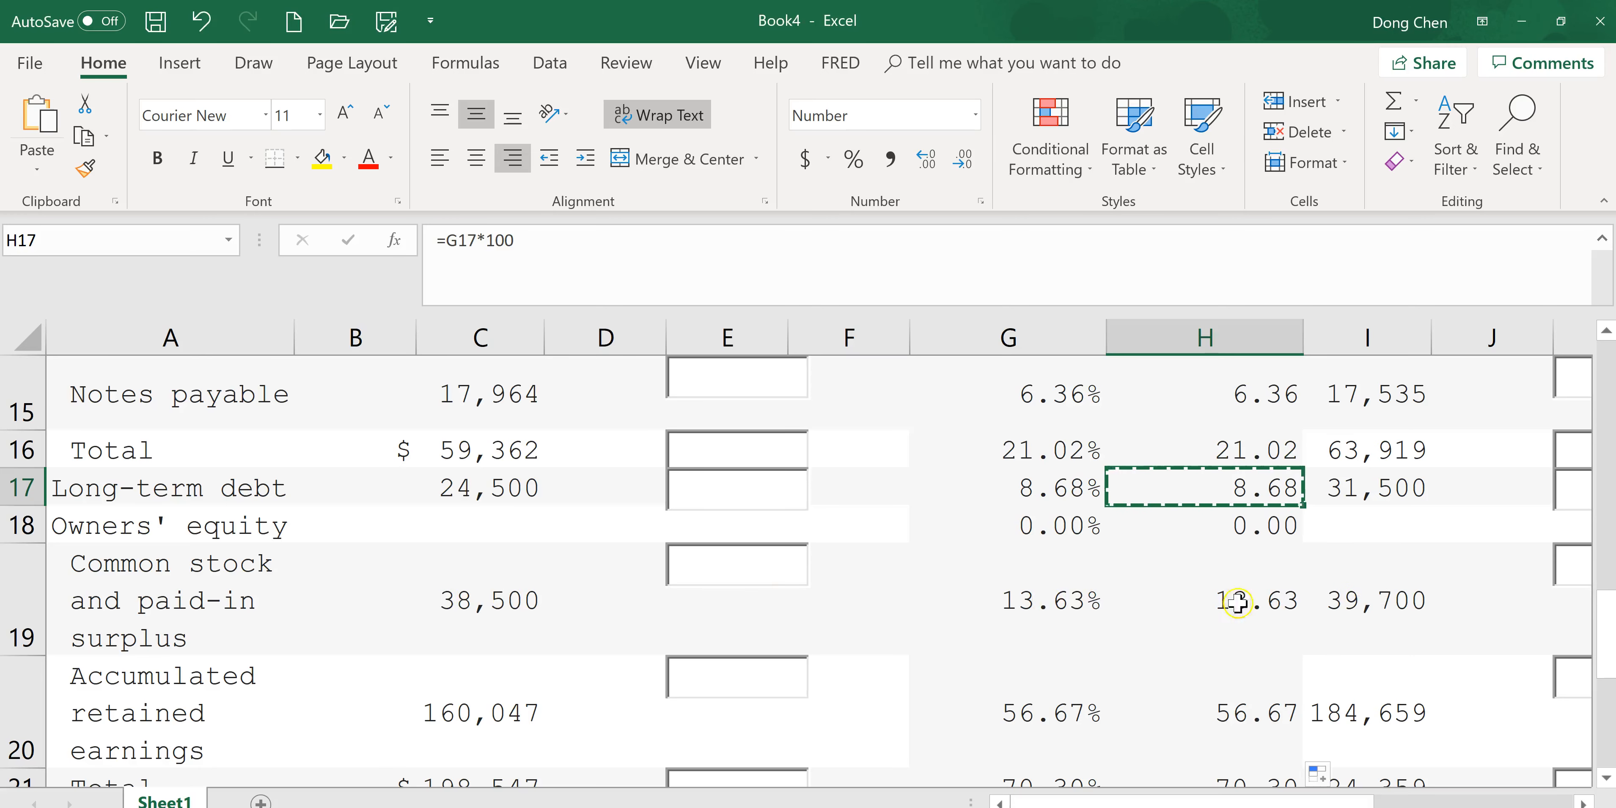
{"action": "left_click", "coordinate": [1277, 600]}
{"action": "key", "text": "ctrl+c"}
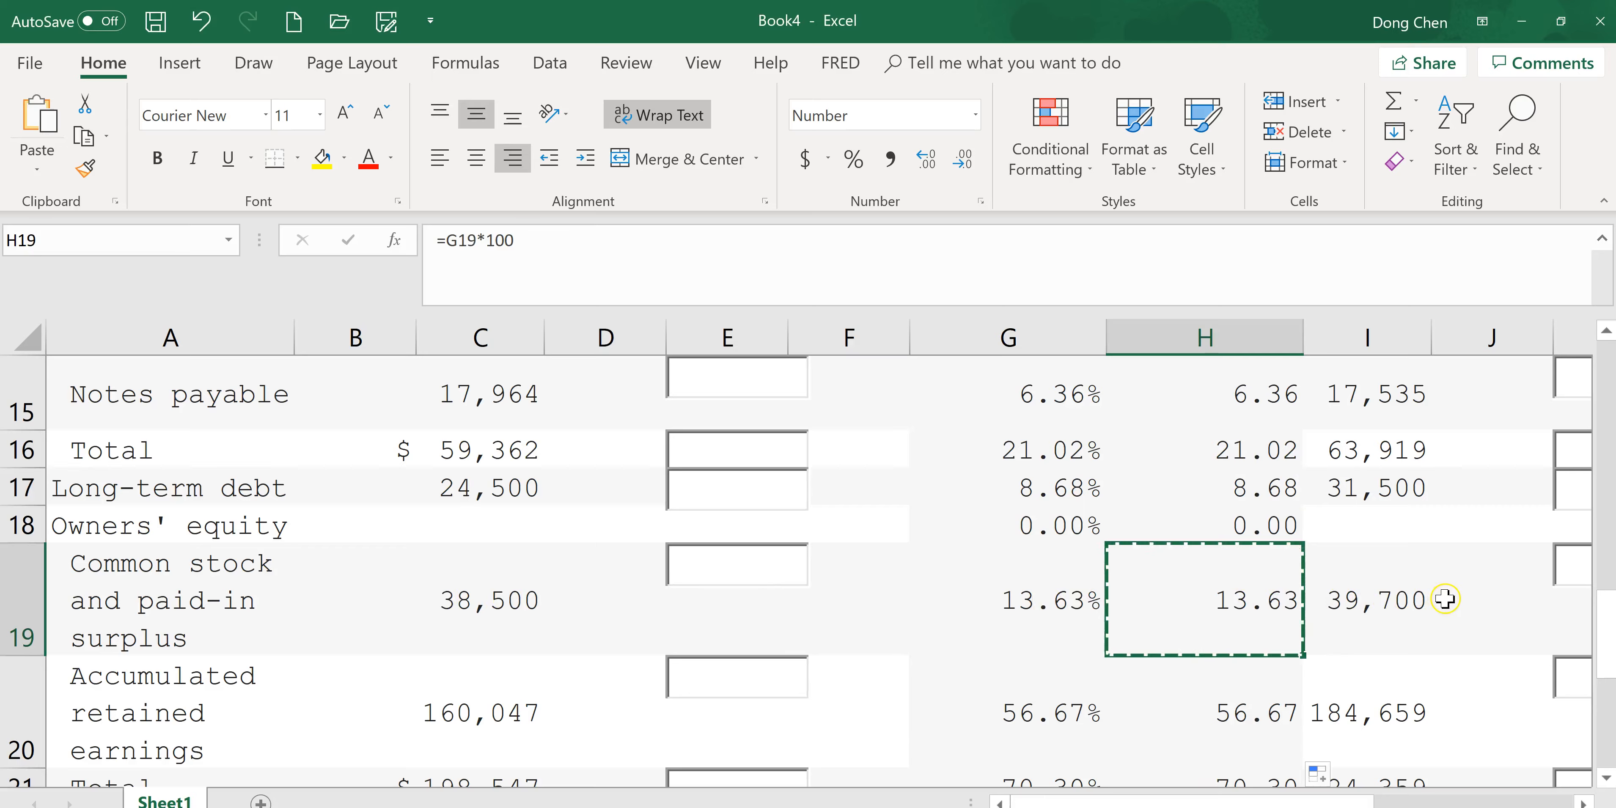
{"action": "key", "text": "alt+Tab"}
{"action": "key", "text": "ctrl+v"}
Copy H20 and paste it into the assignment's 2016 Accumulated retained earnings common-size box.
{"action": "key", "text": "alt+Tab"}
{"action": "left_click", "coordinate": [1244, 704]}
{"action": "key", "text": "ctrl+c"}
{"action": "key", "text": "alt+Tab"}
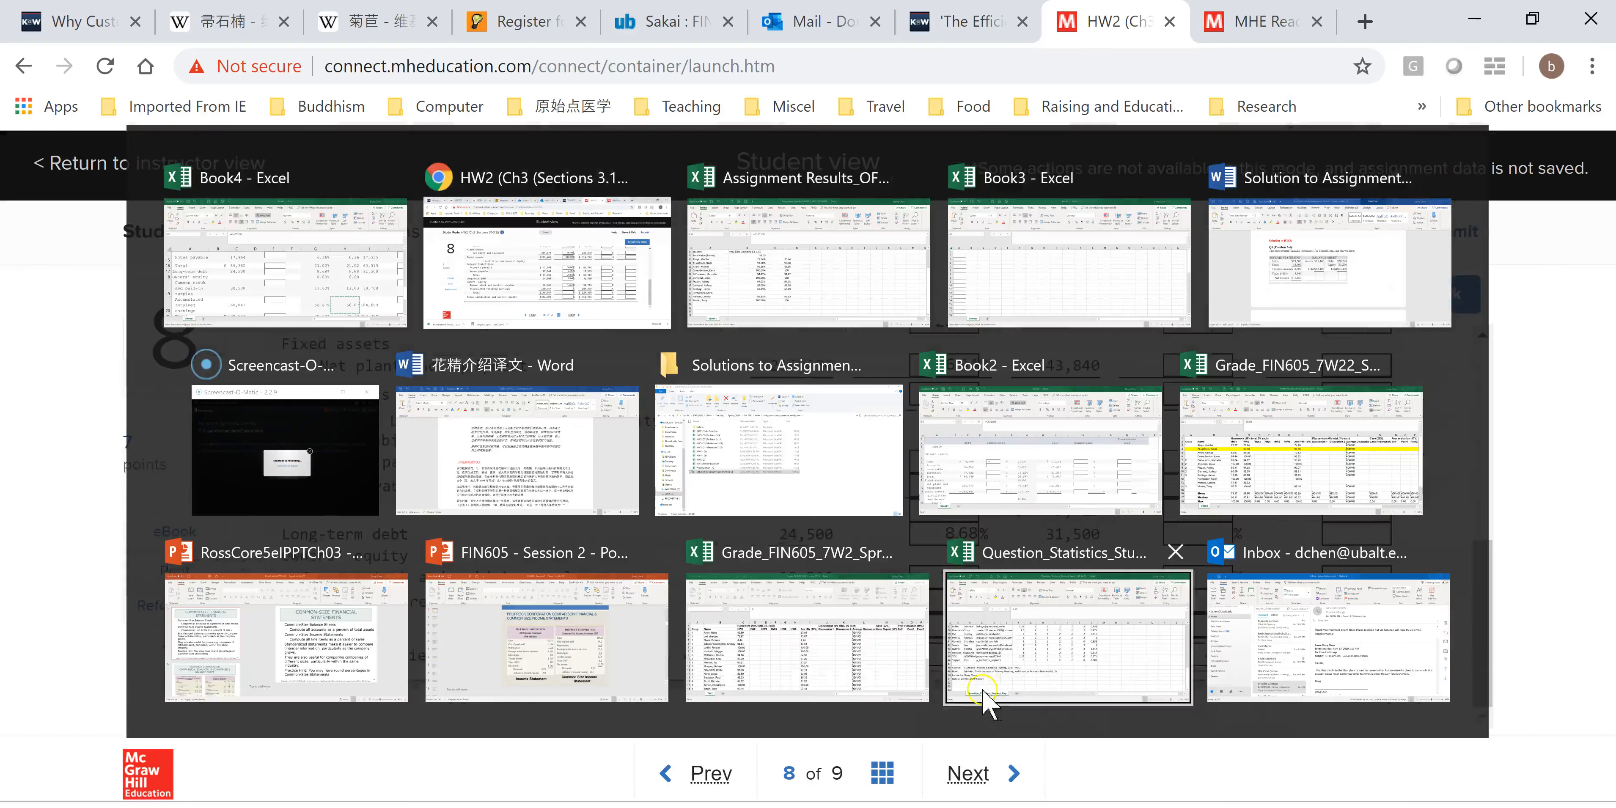
{"action": "left_click", "coordinate": [944, 601]}
{"action": "key", "text": "ctrl+v"}
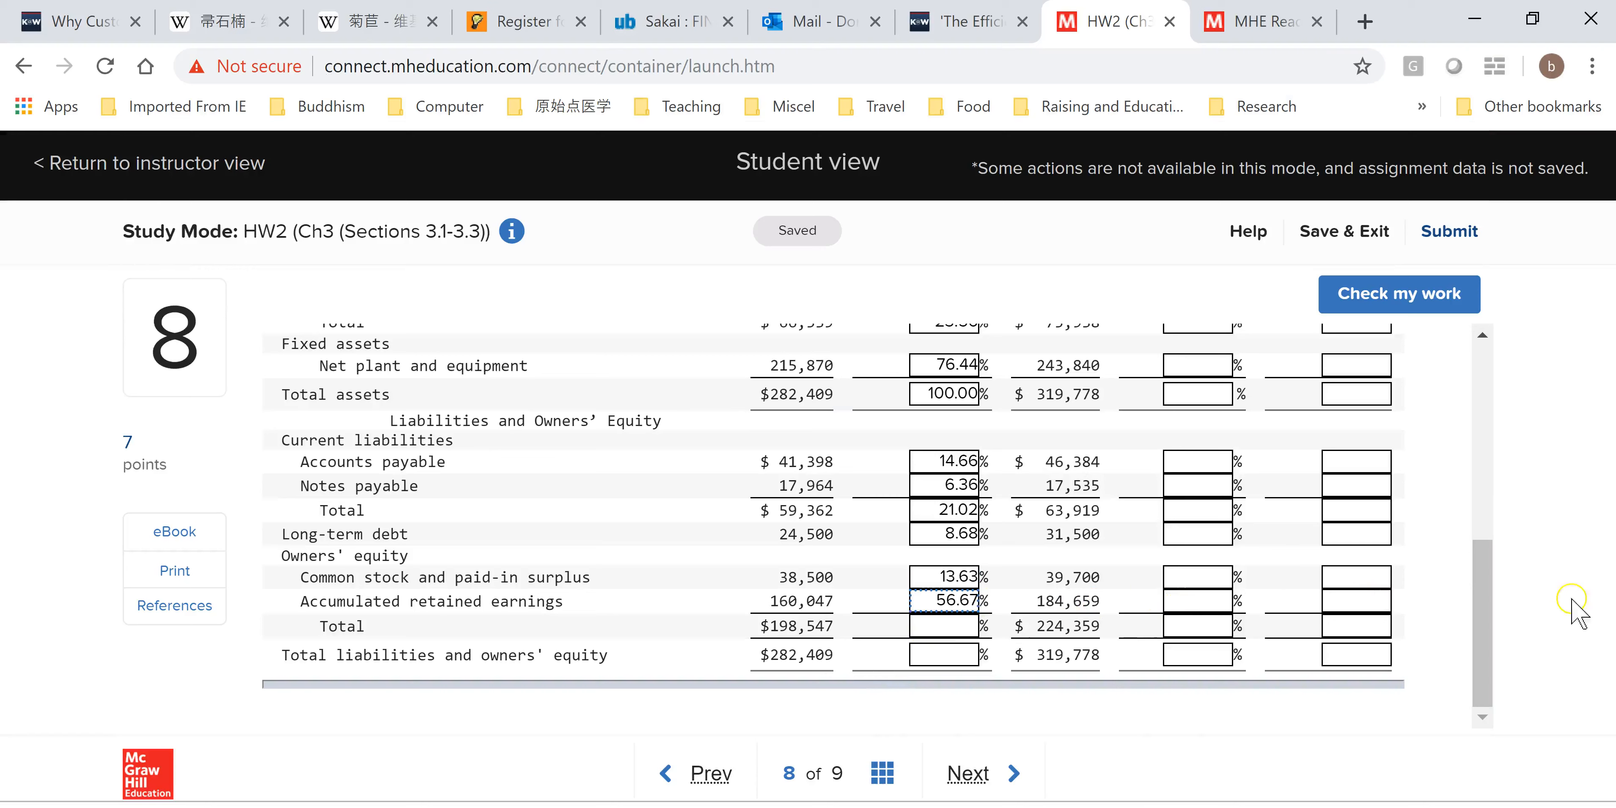
Copy H21 and paste it into the assignment's 2016 Total owners' equity common-size box.
{"action": "left_click", "coordinate": [1483, 627]}
{"action": "key", "text": "alt+Tab"}
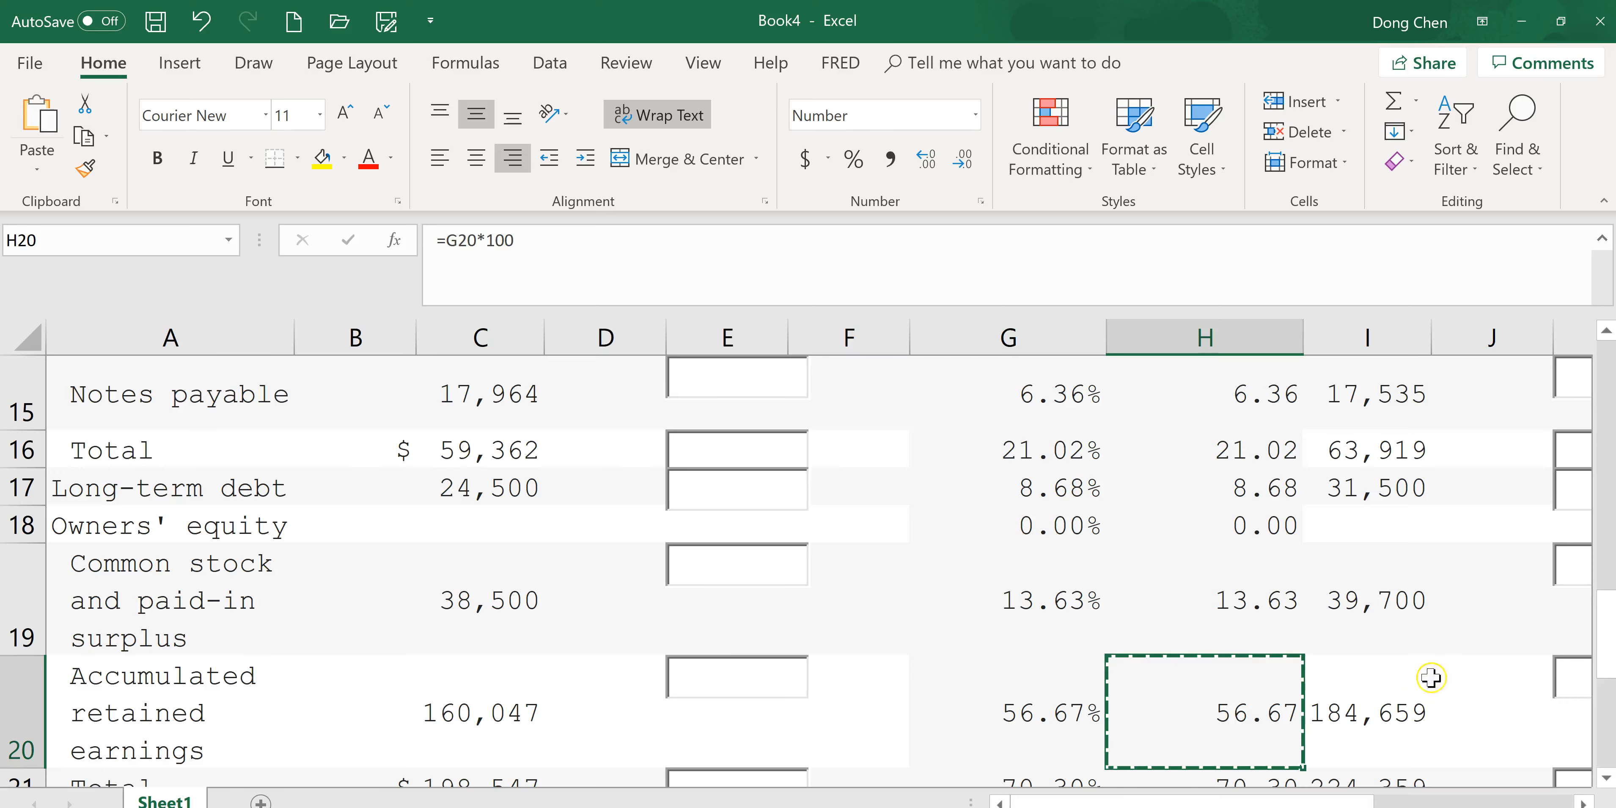
{"action": "left_click_drag", "start_coordinate": [1609, 652], "coordinate": [1611, 712]}
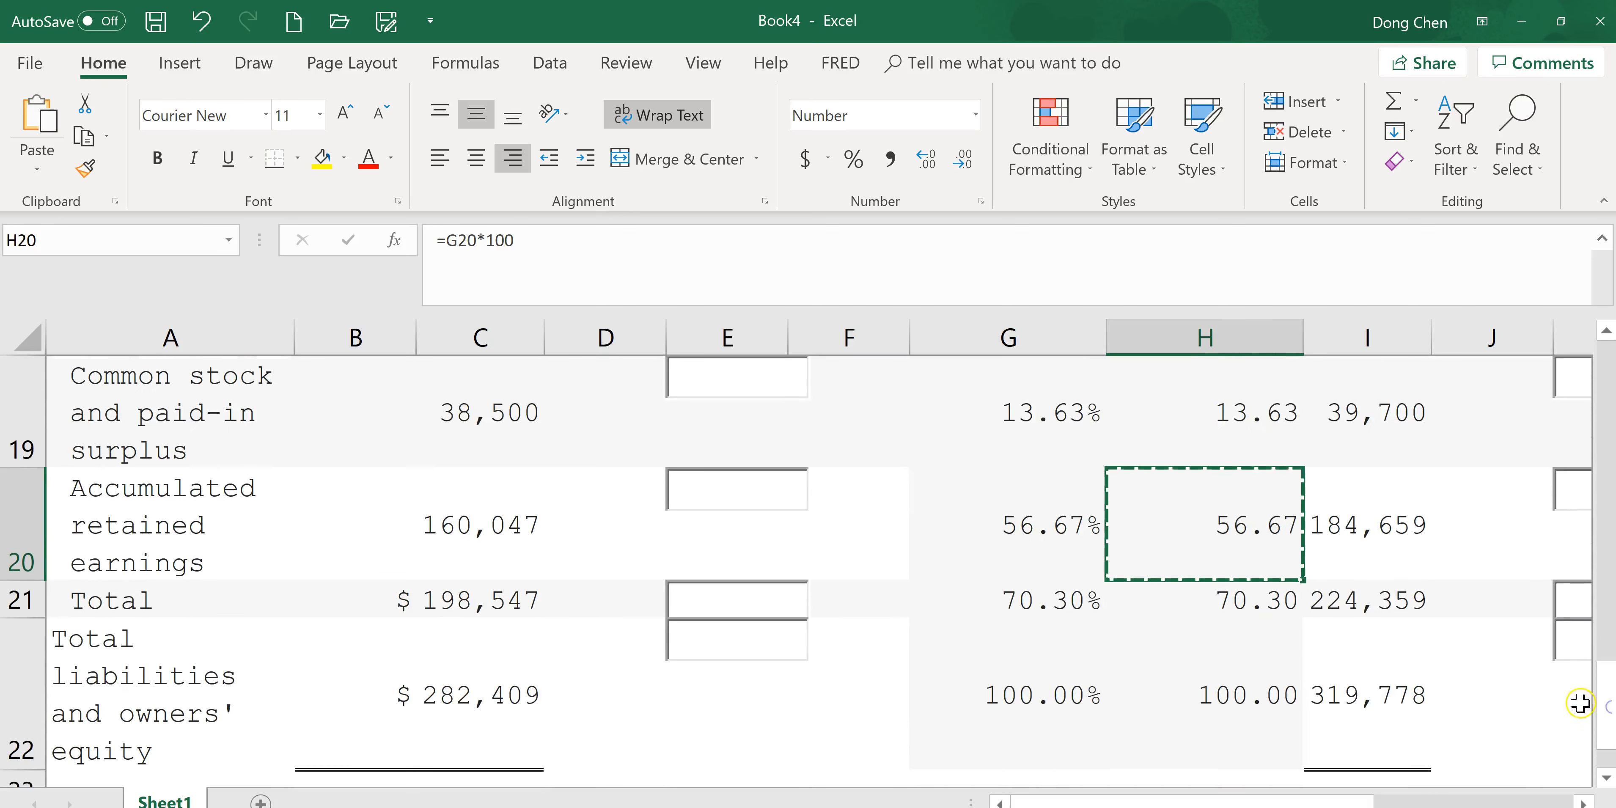
{"action": "left_click", "coordinate": [1258, 607]}
{"action": "key", "text": "ctrl+c"}
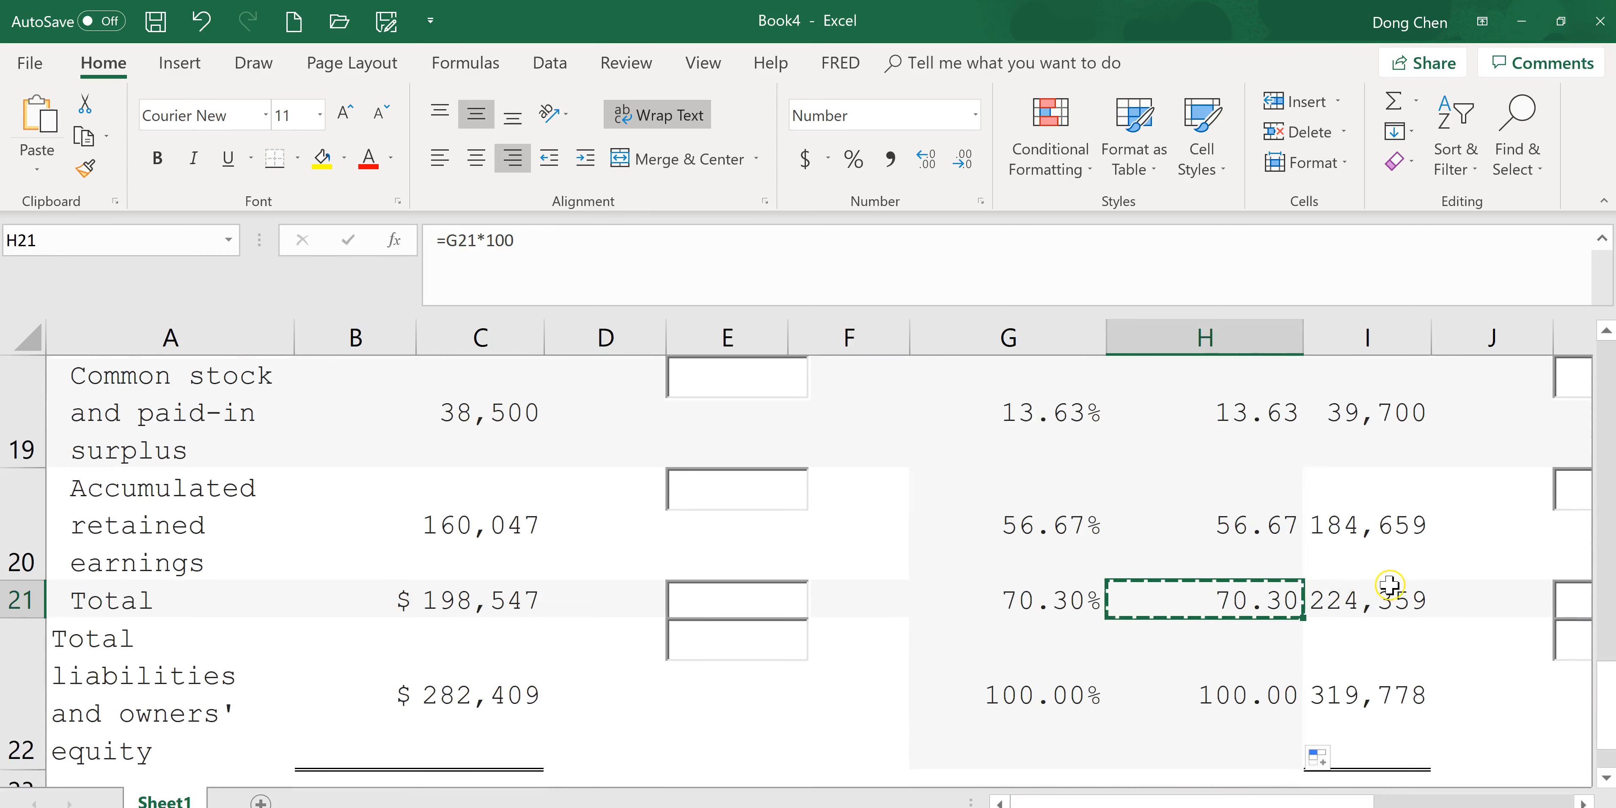
{"action": "key", "text": "alt+Tab"}
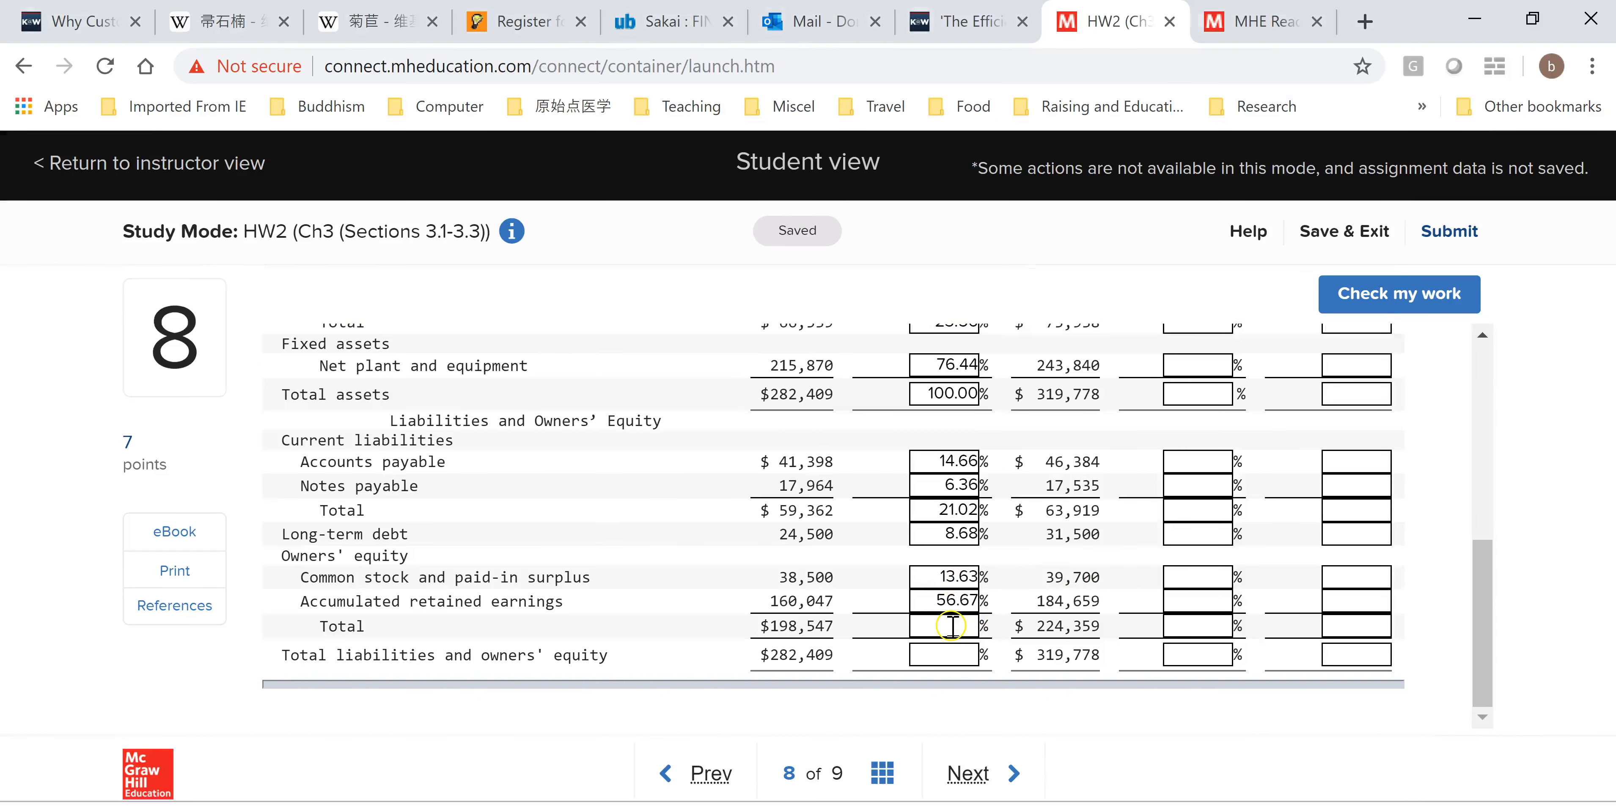
{"action": "key", "text": "ctrl+v"}
{"action": "left_click", "coordinate": [963, 616]}
{"action": "left_click", "coordinate": [945, 625]}
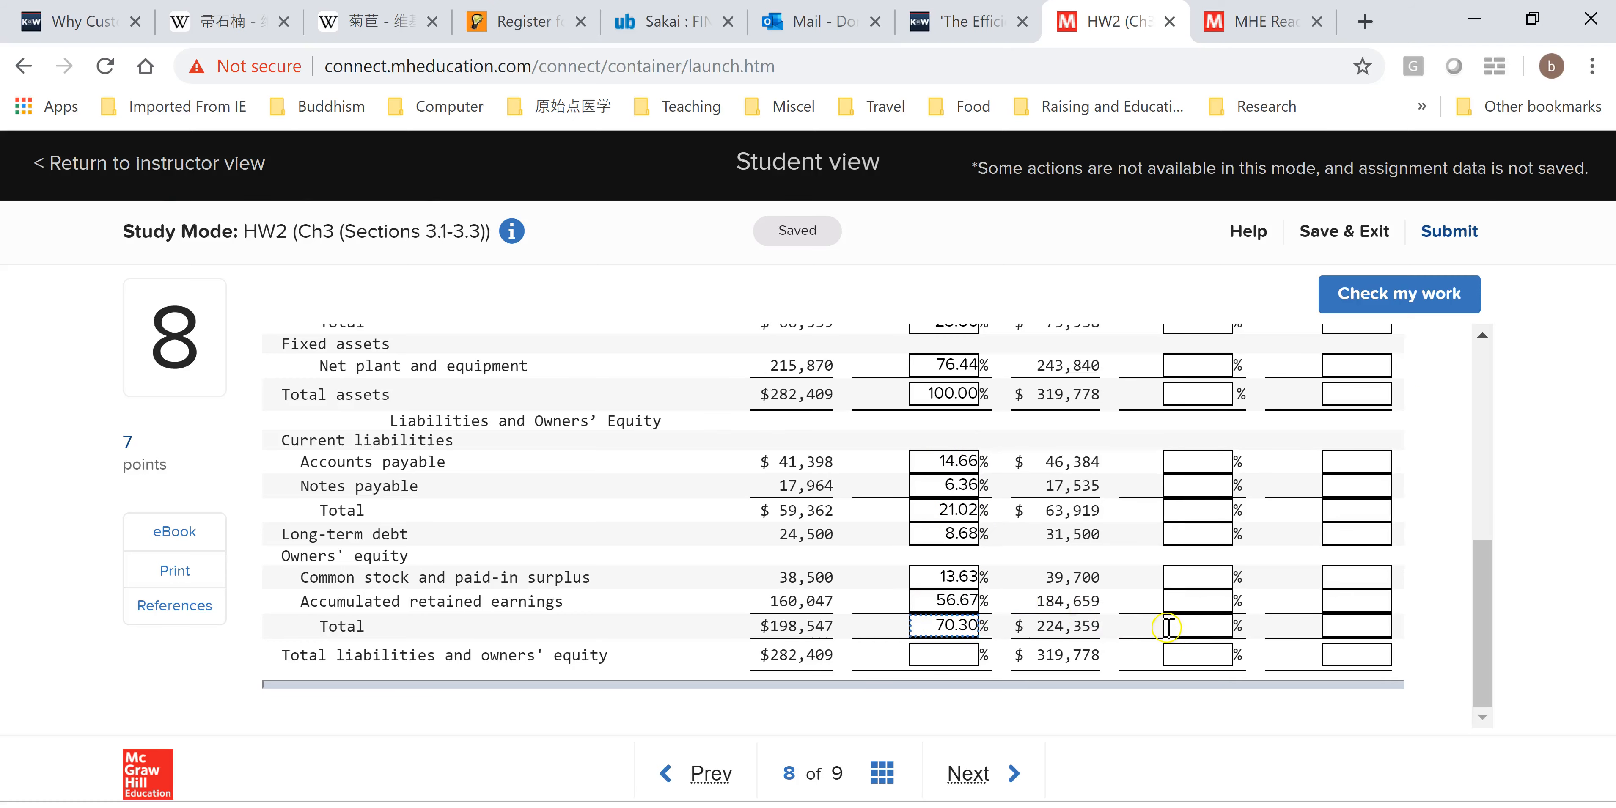
Copy H22 and paste it into the assignment's 2016 Total liabilities and owners' equity common-size box.
{"action": "key", "text": "alt+Tab"}
{"action": "left_click", "coordinate": [1237, 685]}
{"action": "key", "text": "ctrl+v"}
{"action": "key", "text": "ctrl+c"}
{"action": "key", "text": "alt+Tab"}
{"action": "left_click", "coordinate": [948, 652]}
{"action": "key", "text": "ctrl+v"}
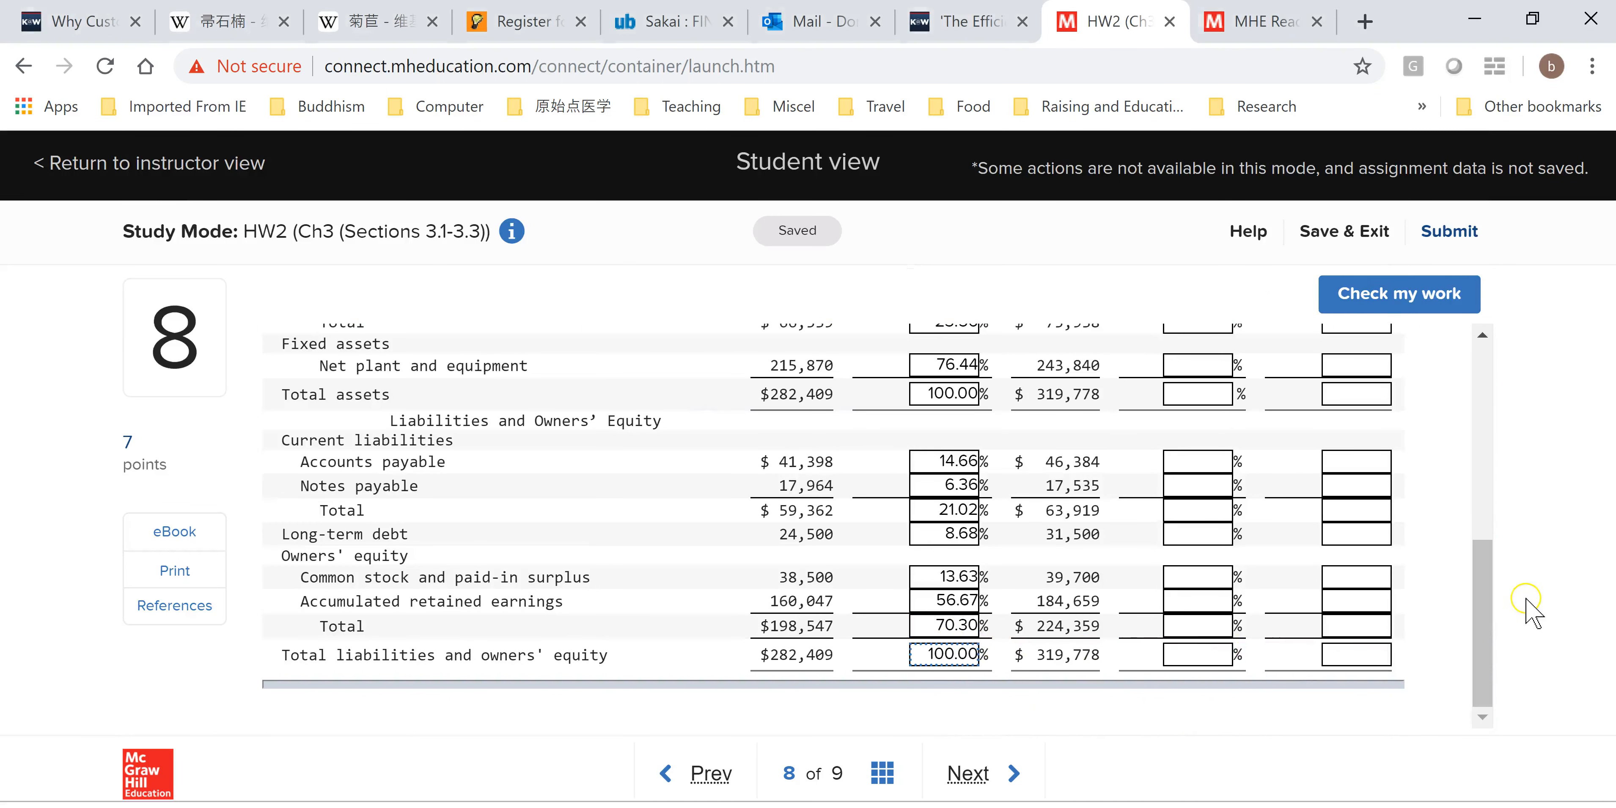
Clear the leftover header text from cells K1:L2 in the worksheet.
{"action": "scroll", "coordinate": [1484, 620], "scroll_direction": "up", "scroll_amount": 4}
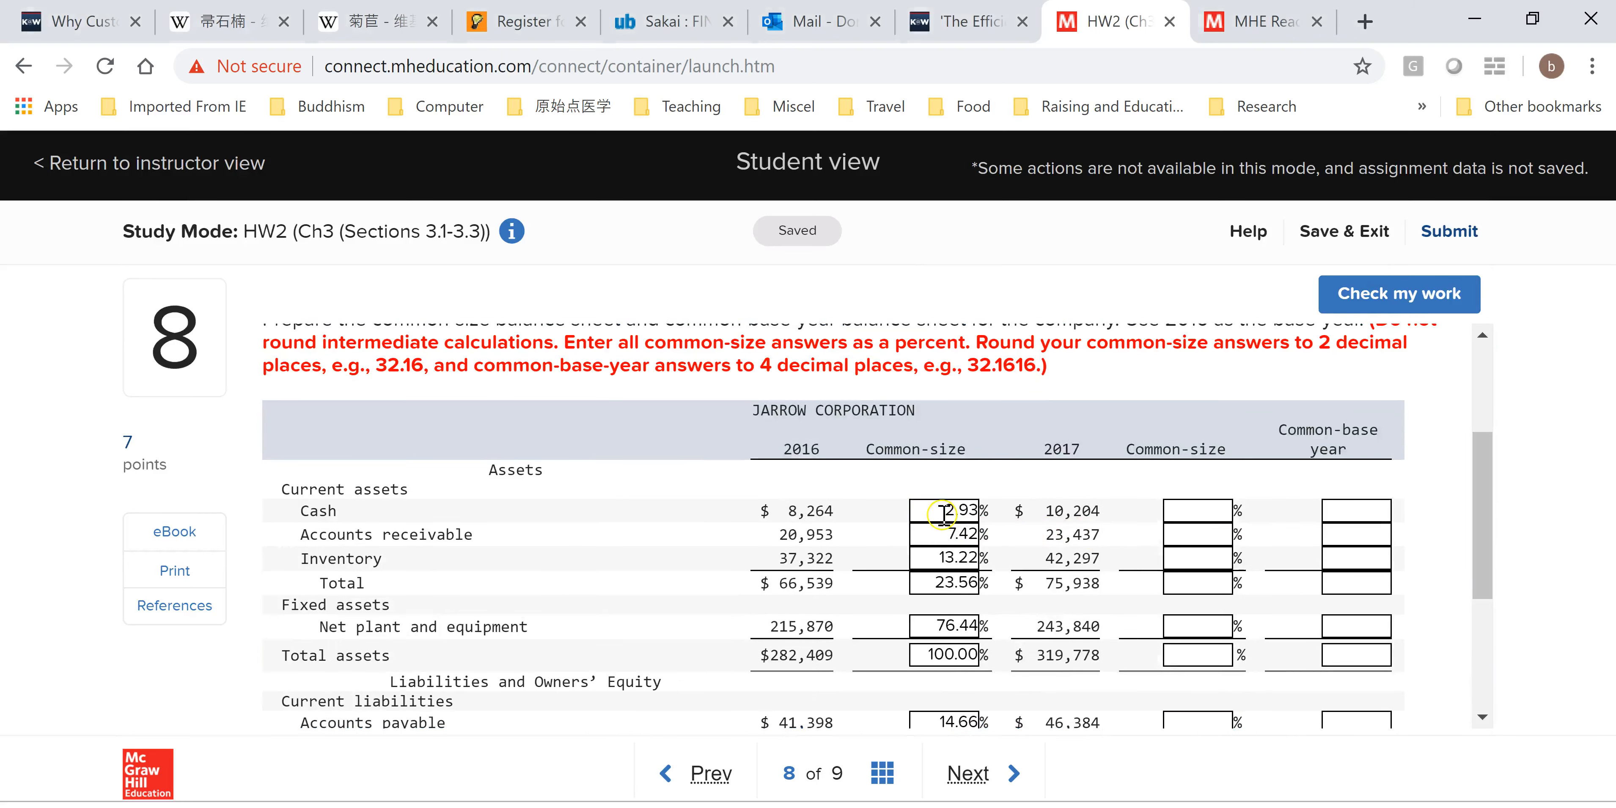
{"action": "key", "text": "alt+Tab"}
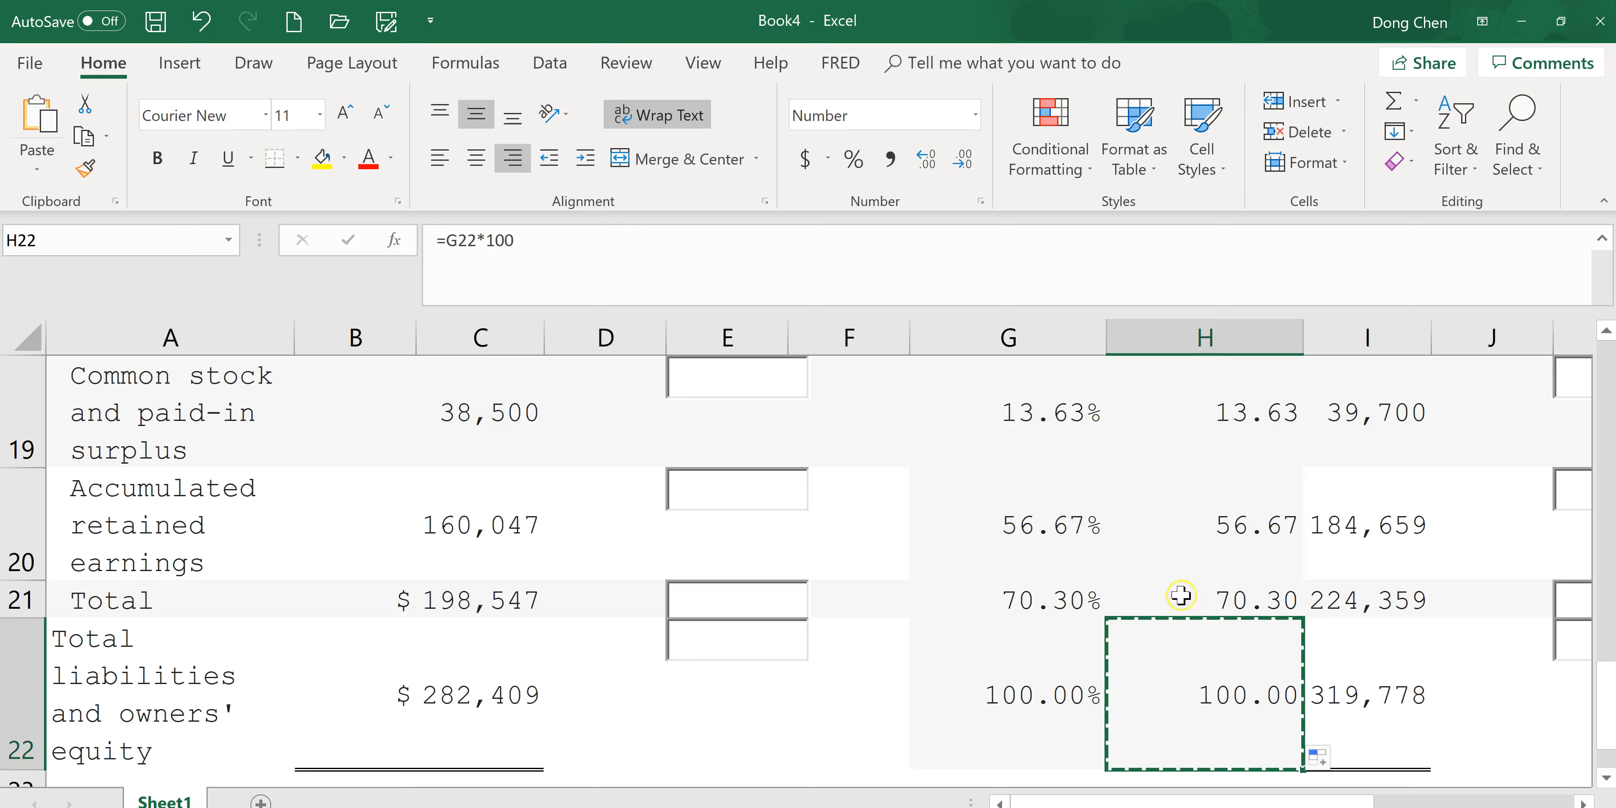
{"action": "left_click_drag", "start_coordinate": [1254, 803], "coordinate": [1389, 803]}
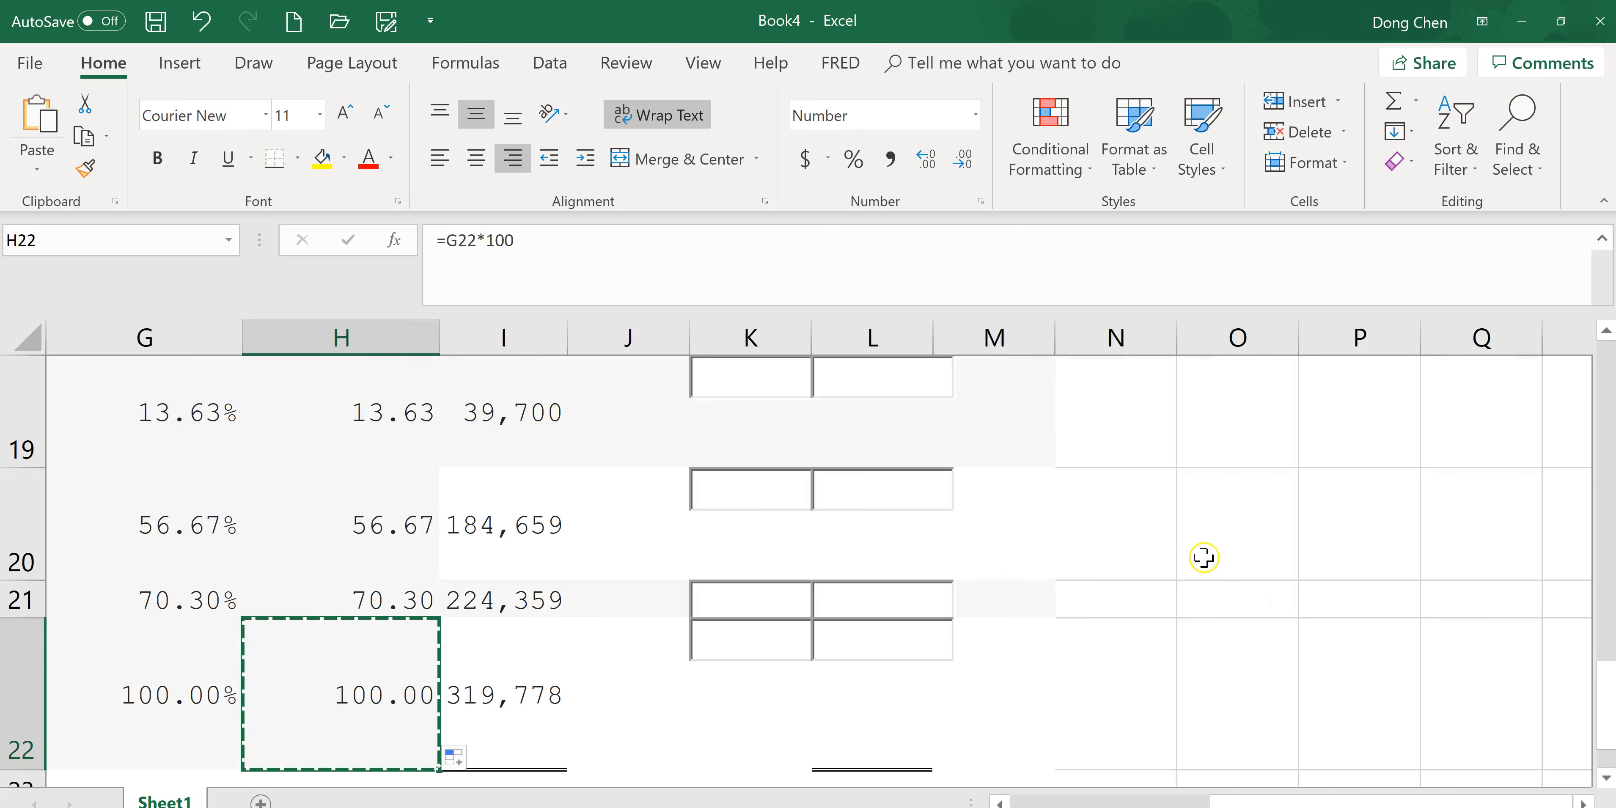
{"action": "scroll", "coordinate": [1208, 559], "scroll_direction": "up", "scroll_amount": 6}
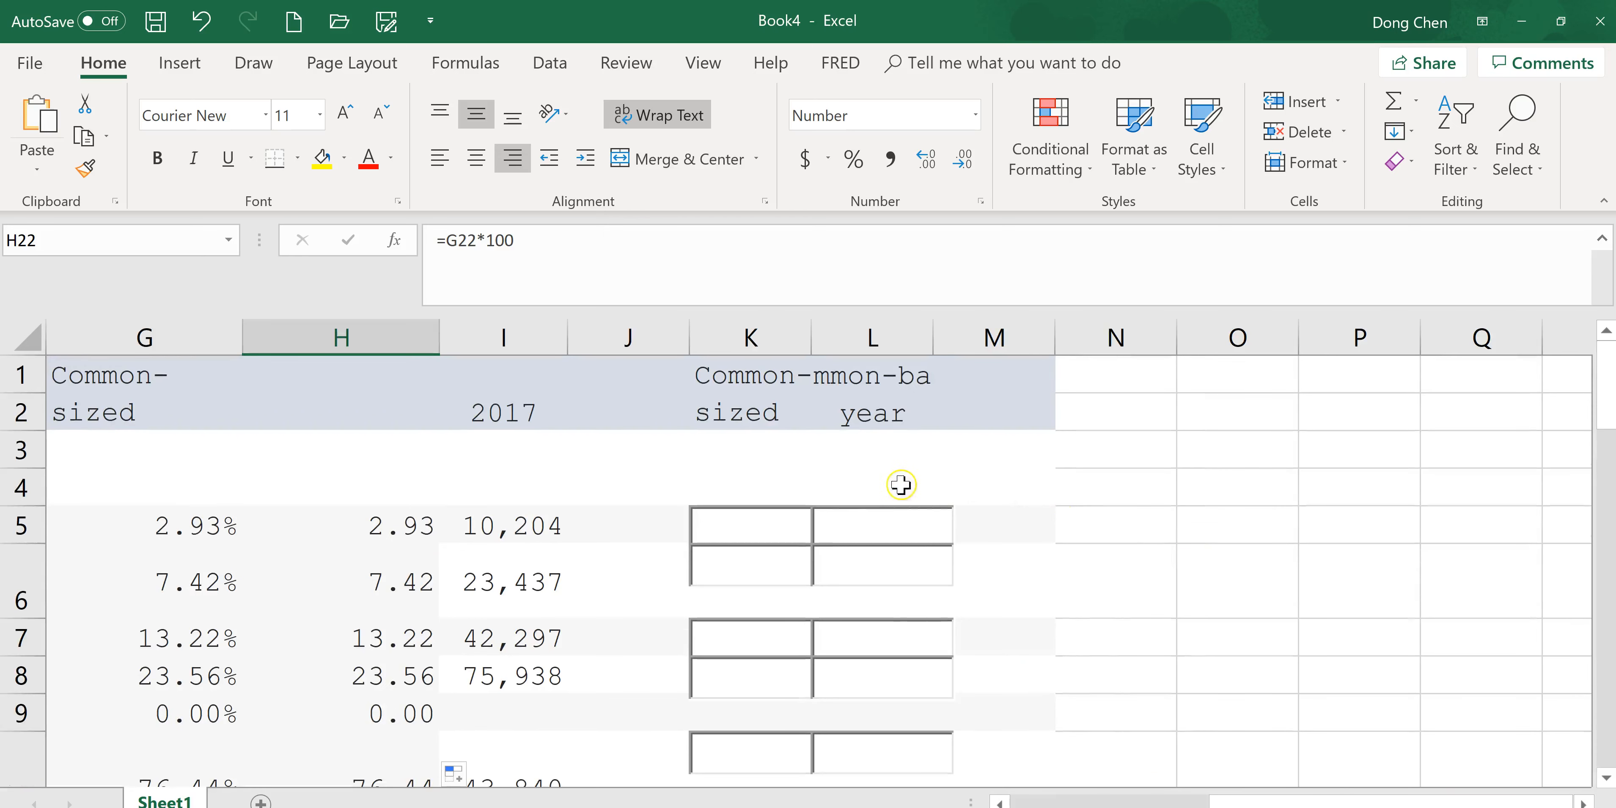
{"action": "left_click", "coordinate": [758, 339]}
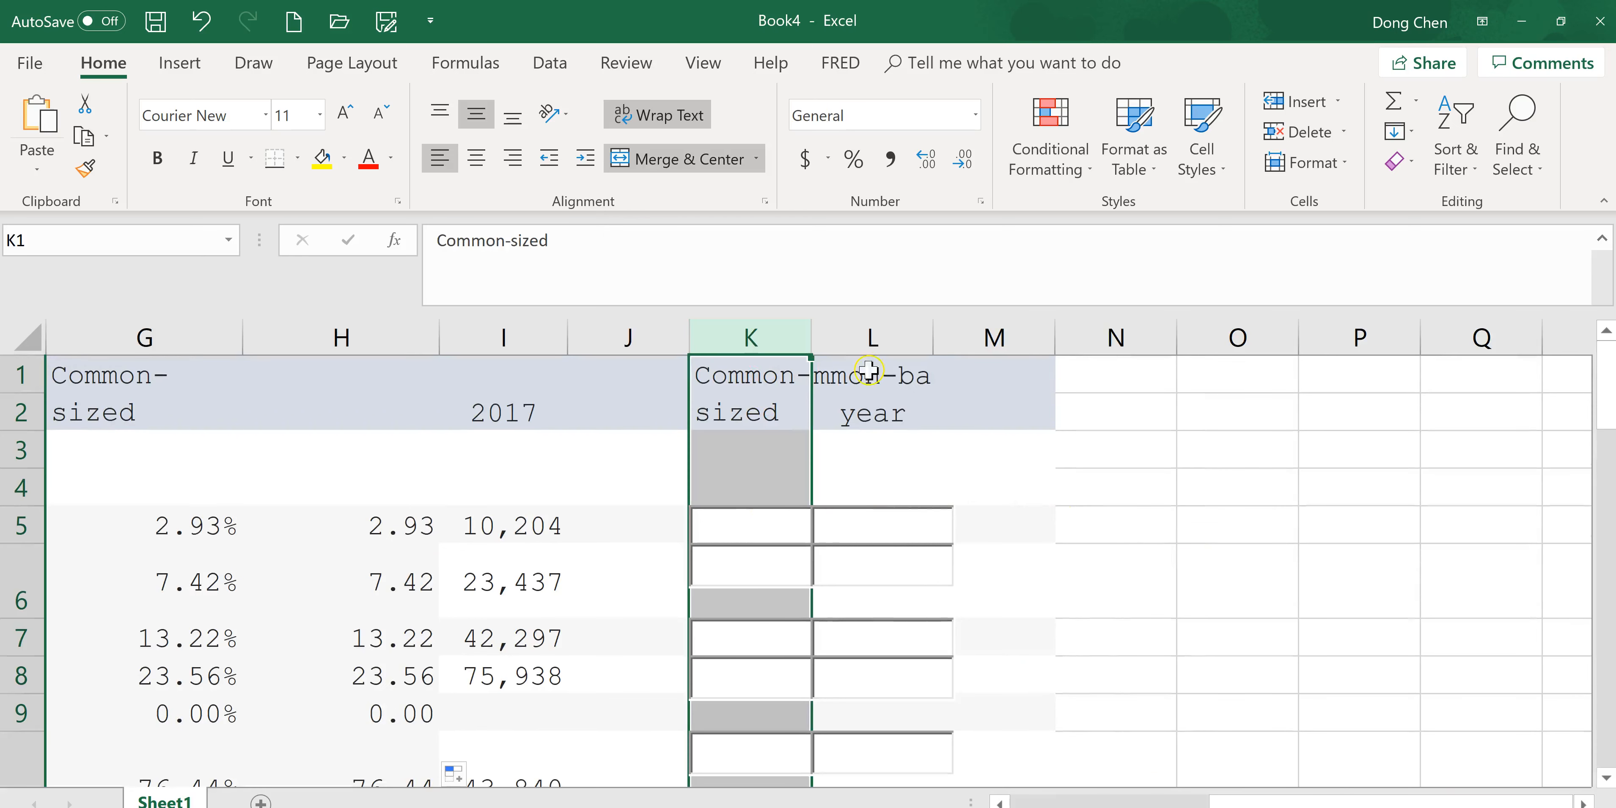
{"action": "left_click_drag", "start_coordinate": [771, 371], "coordinate": [930, 408]}
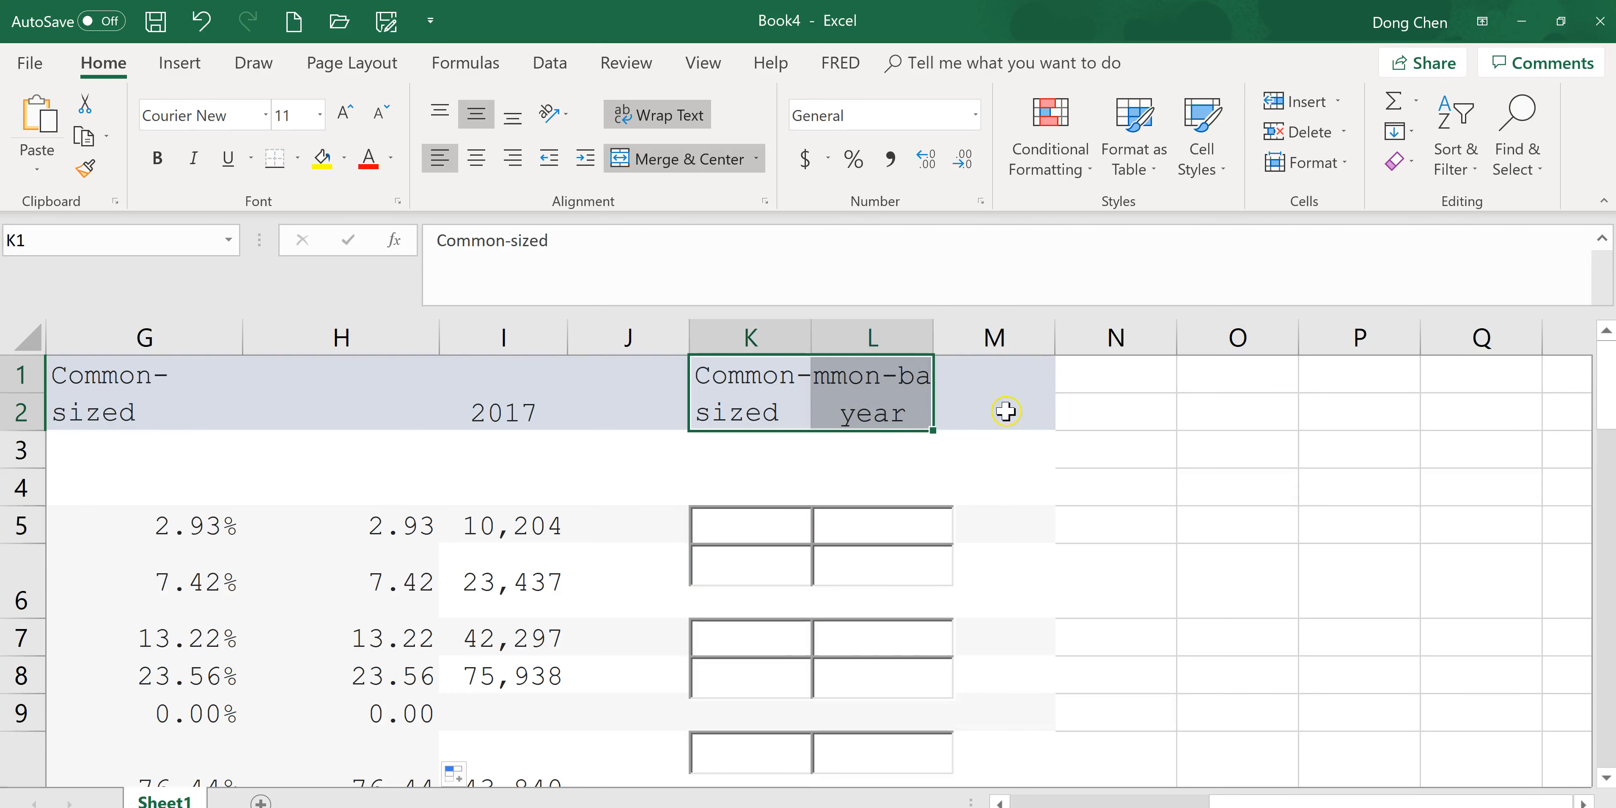
{"action": "key", "text": "Delete"}
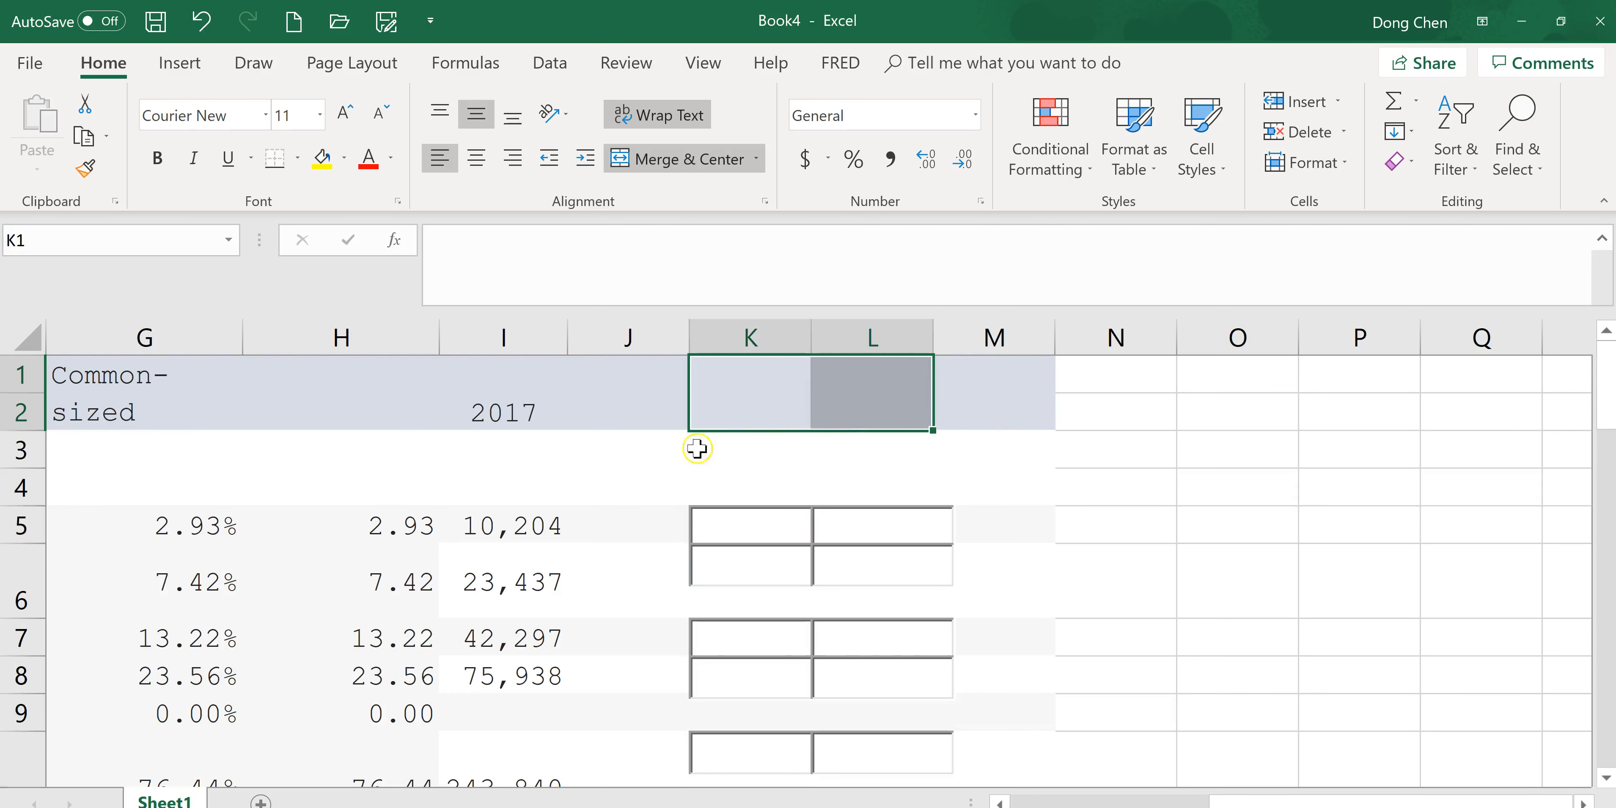
Label J1 as Common-sized for the 2017 column.
{"action": "left_click", "coordinate": [624, 410]}
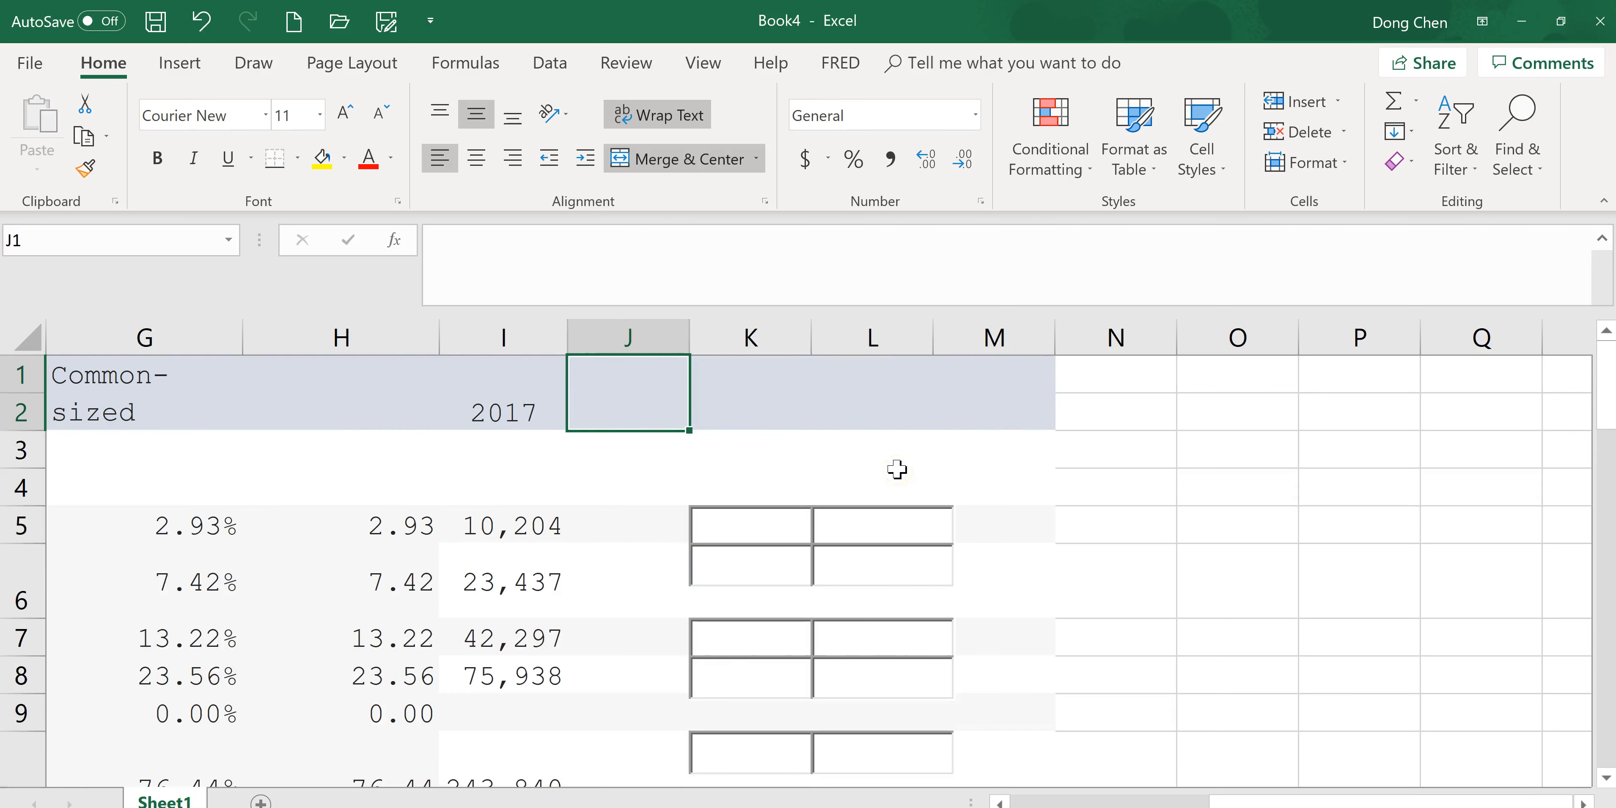
{"action": "type", "text": "Common-sized"}
{"action": "key", "text": "Return"}
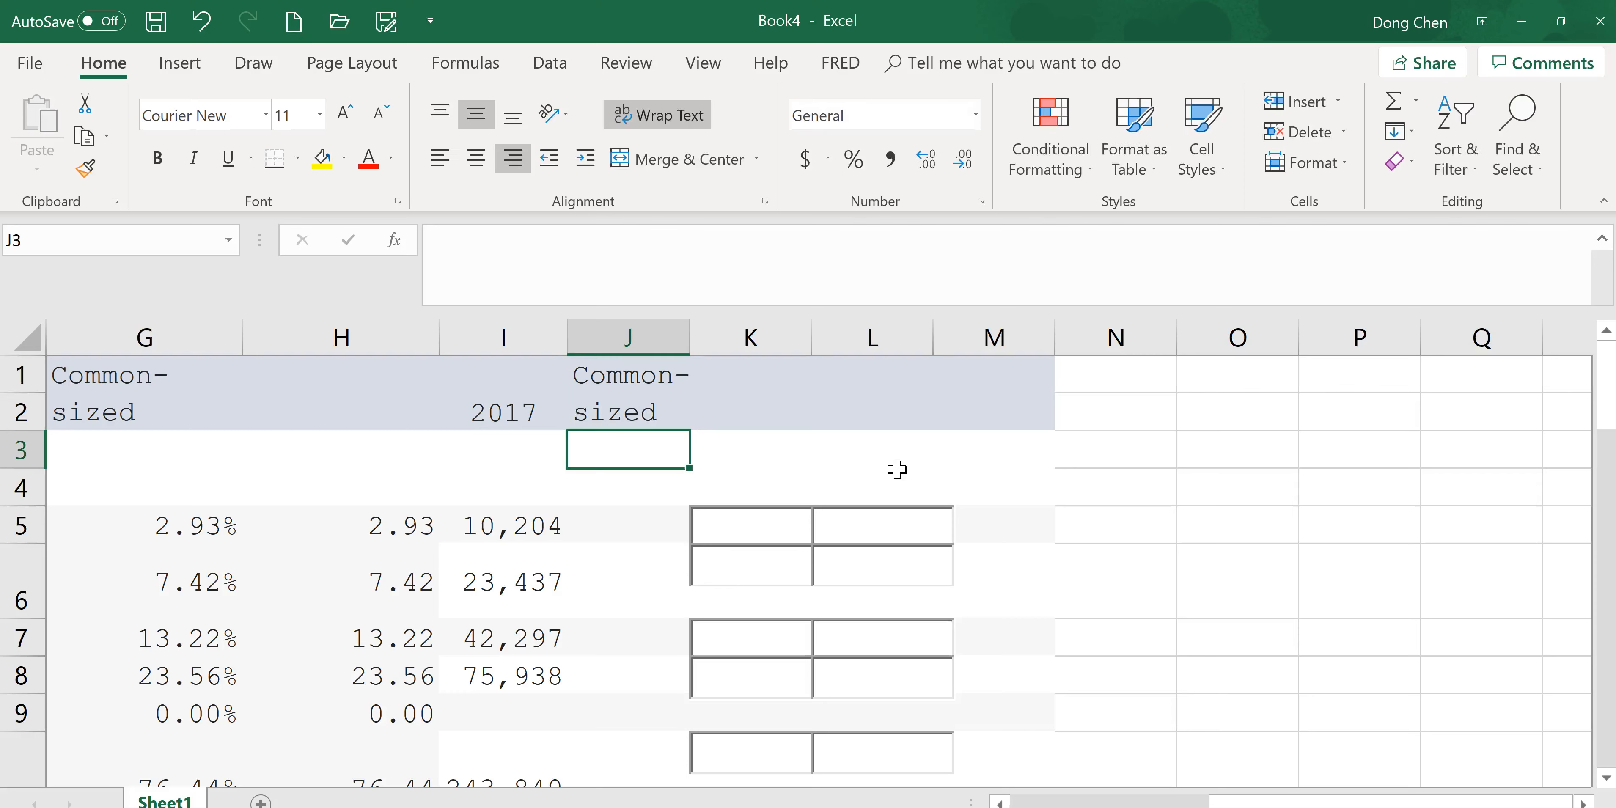
Name the 2017 total assets cell I11 as asset17.
{"action": "left_click", "coordinate": [653, 523]}
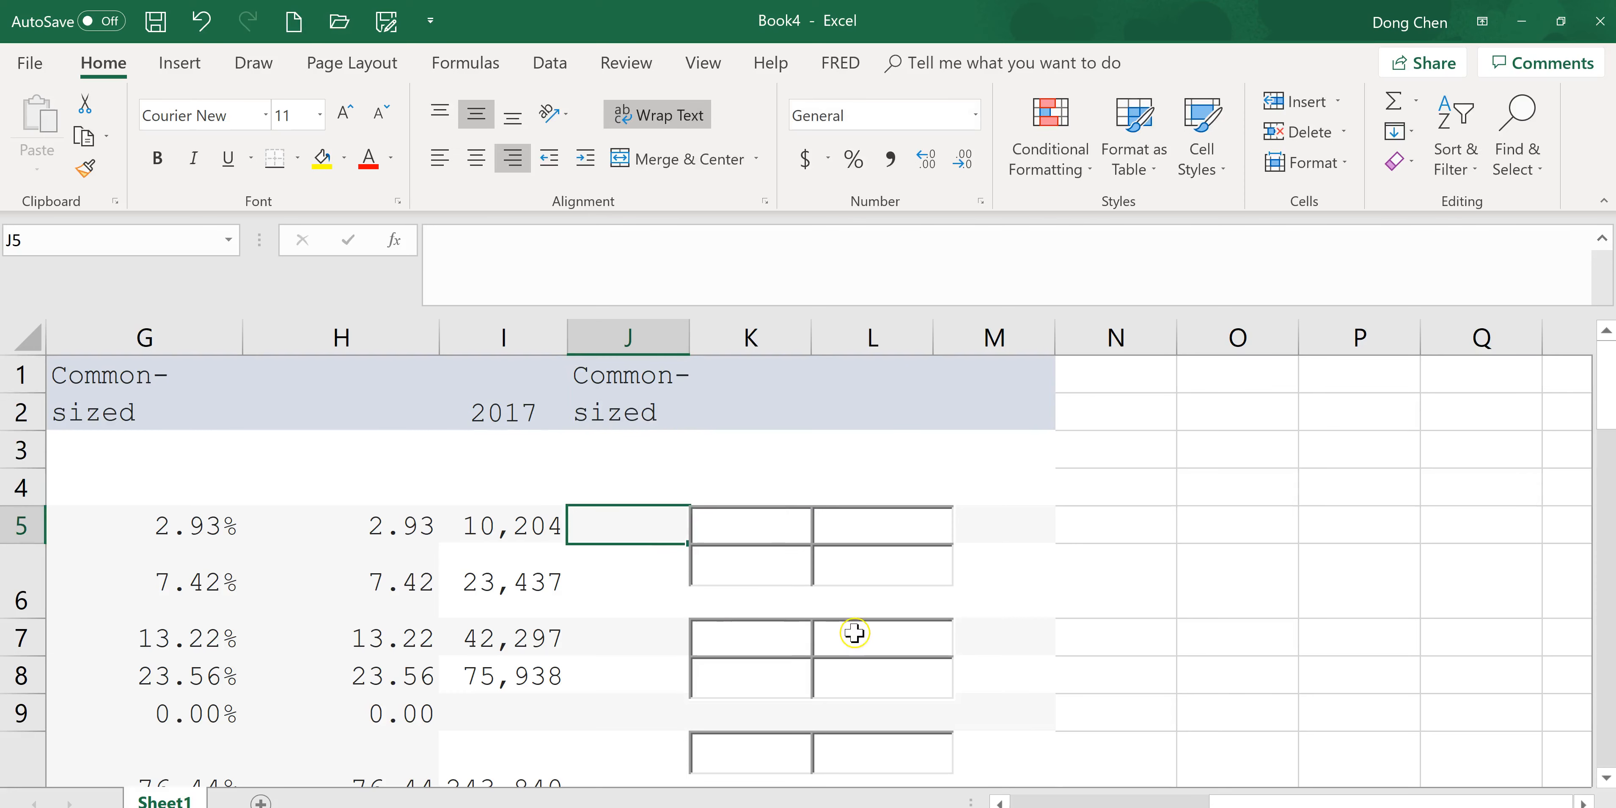
{"action": "scroll", "coordinate": [855, 634], "scroll_direction": "down", "scroll_amount": 2}
{"action": "left_click_drag", "start_coordinate": [1328, 802], "coordinate": [1054, 803]}
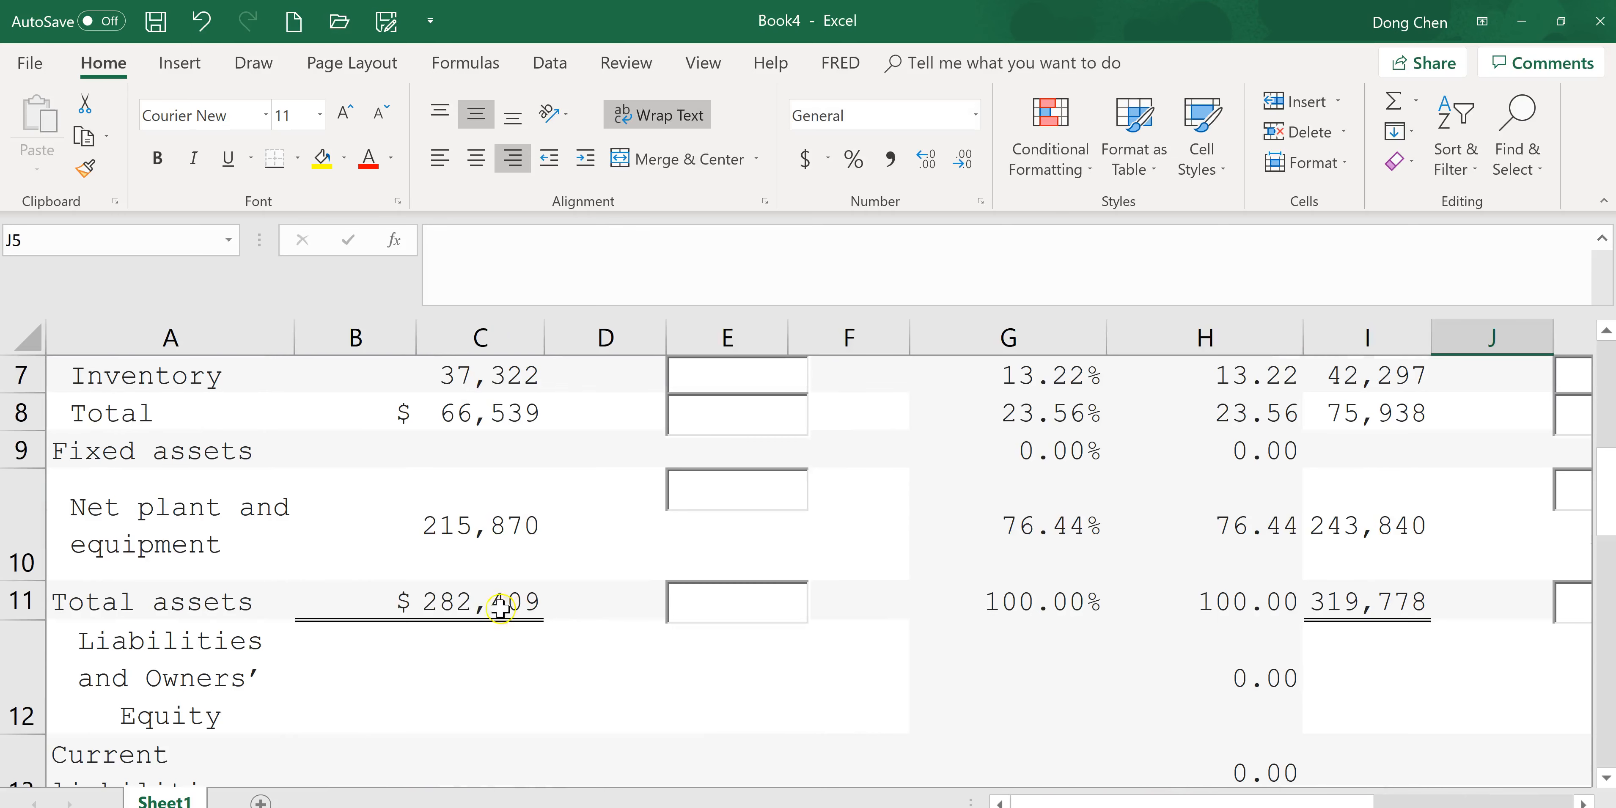
{"action": "left_click", "coordinate": [477, 604]}
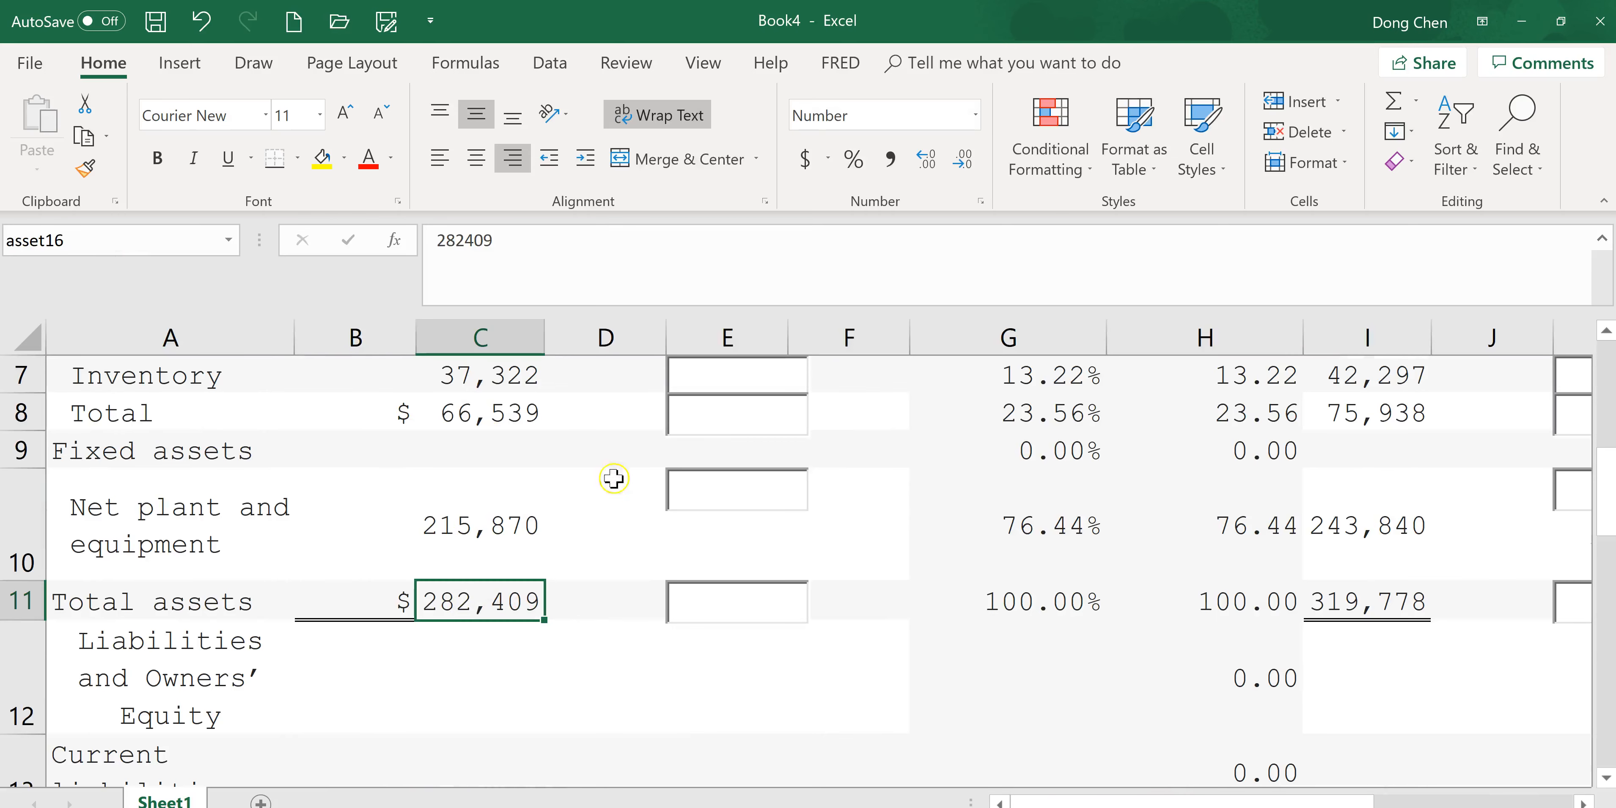
{"action": "left_click", "coordinate": [1383, 603]}
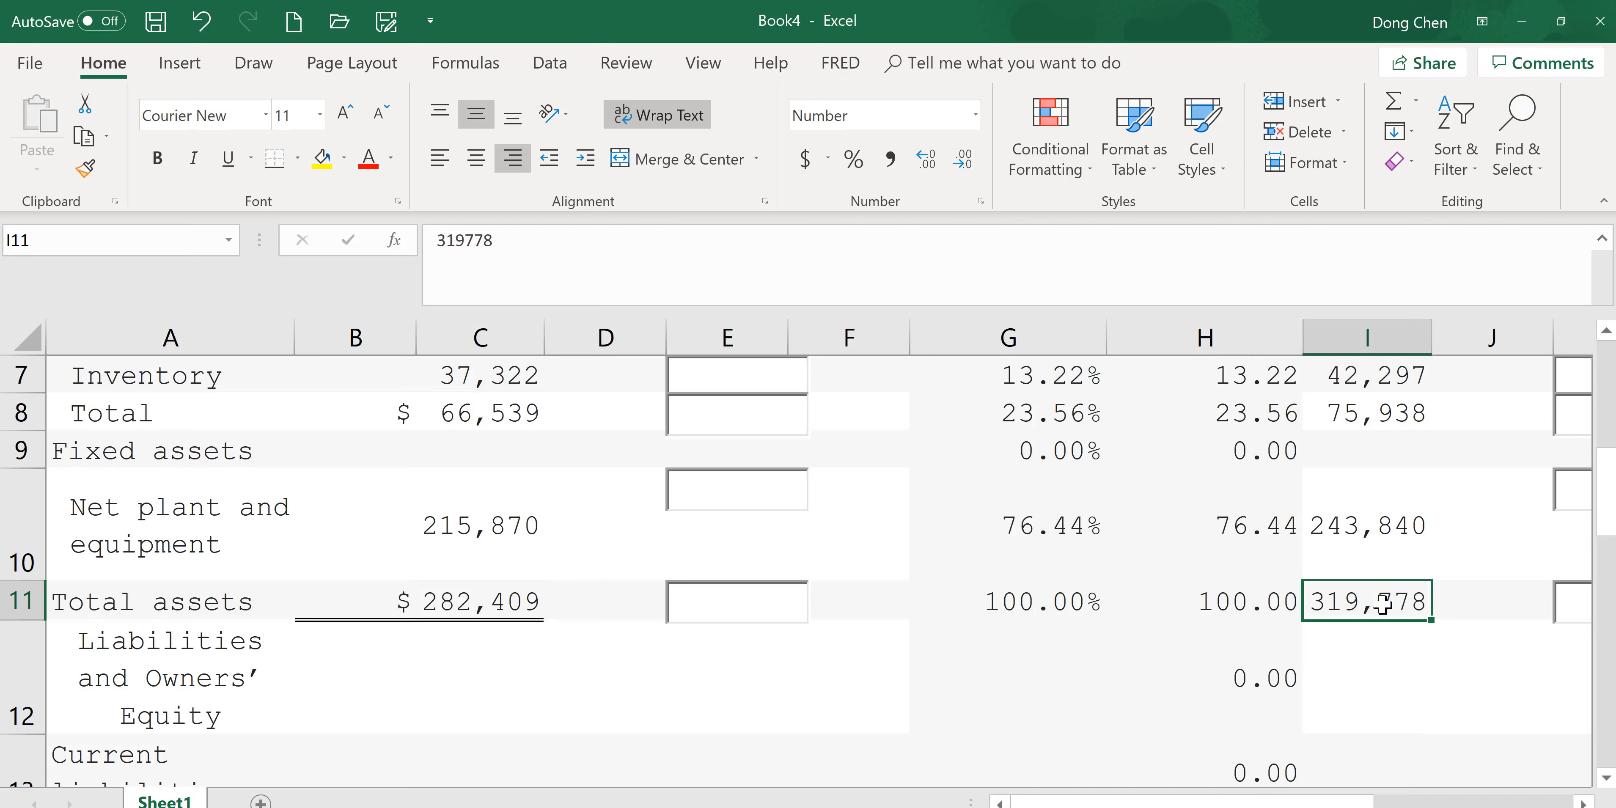
{"action": "left_click", "coordinate": [160, 239]}
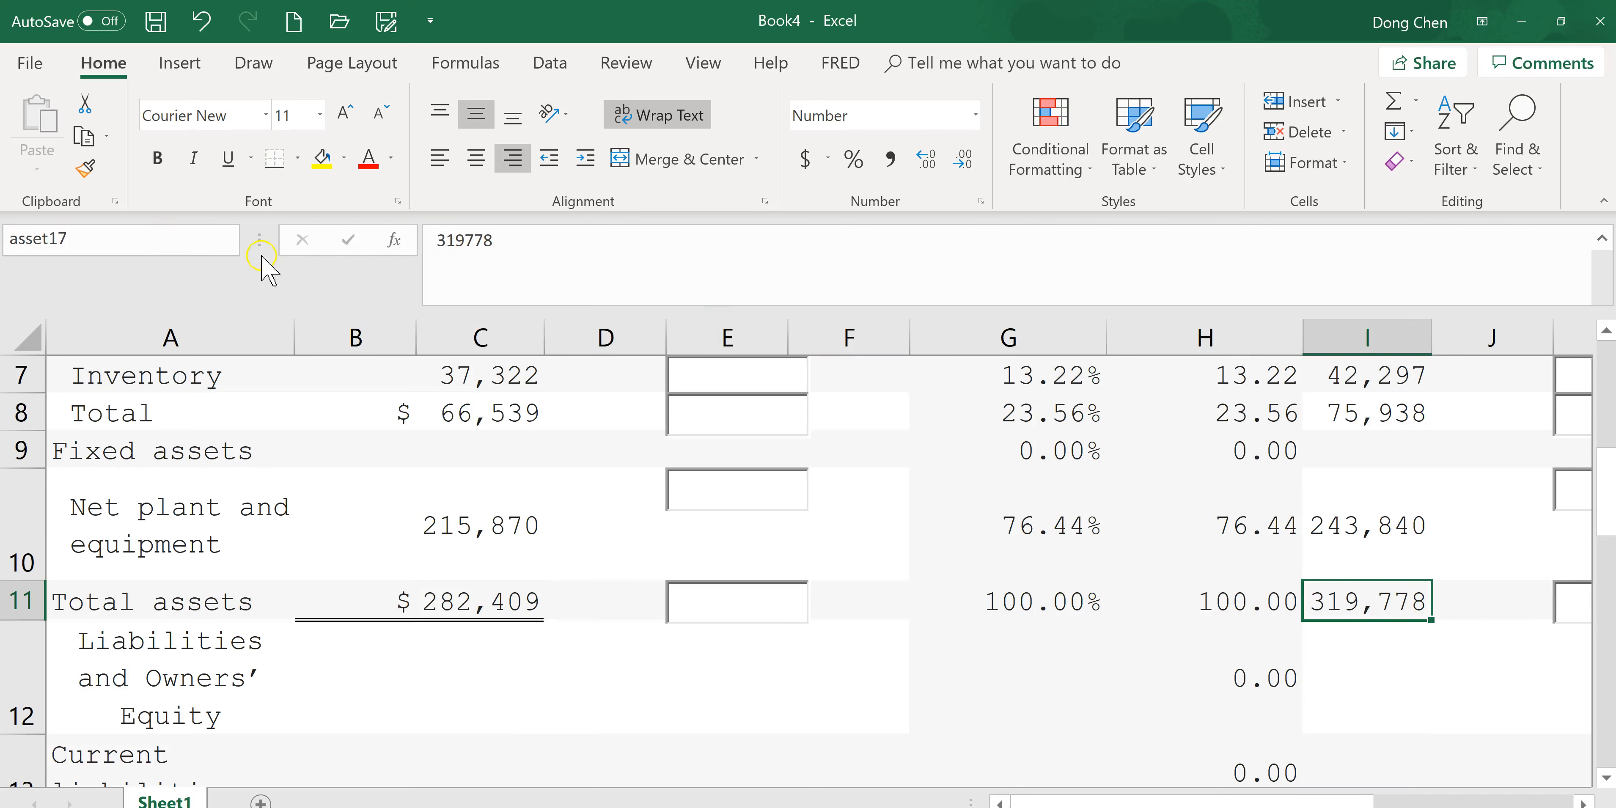
Enter the formula =I5/asset17 in J5 and fill it down through row 22.
{"action": "left_click_drag", "start_coordinate": [1358, 802], "coordinate": [1558, 803]}
{"action": "left_click_drag", "start_coordinate": [1606, 498], "coordinate": [1606, 424]}
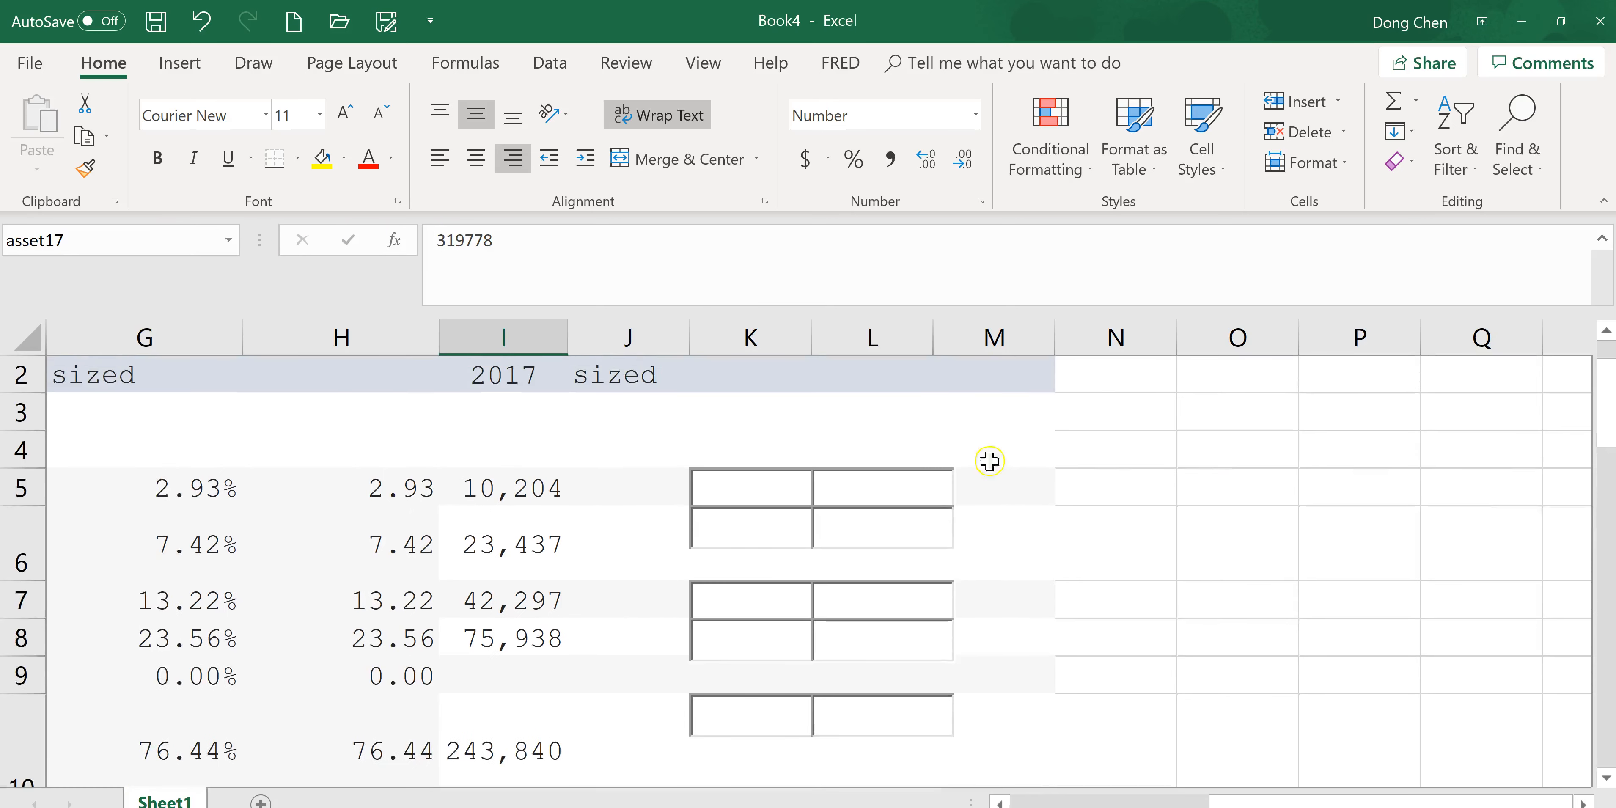
{"action": "left_click", "coordinate": [642, 482]}
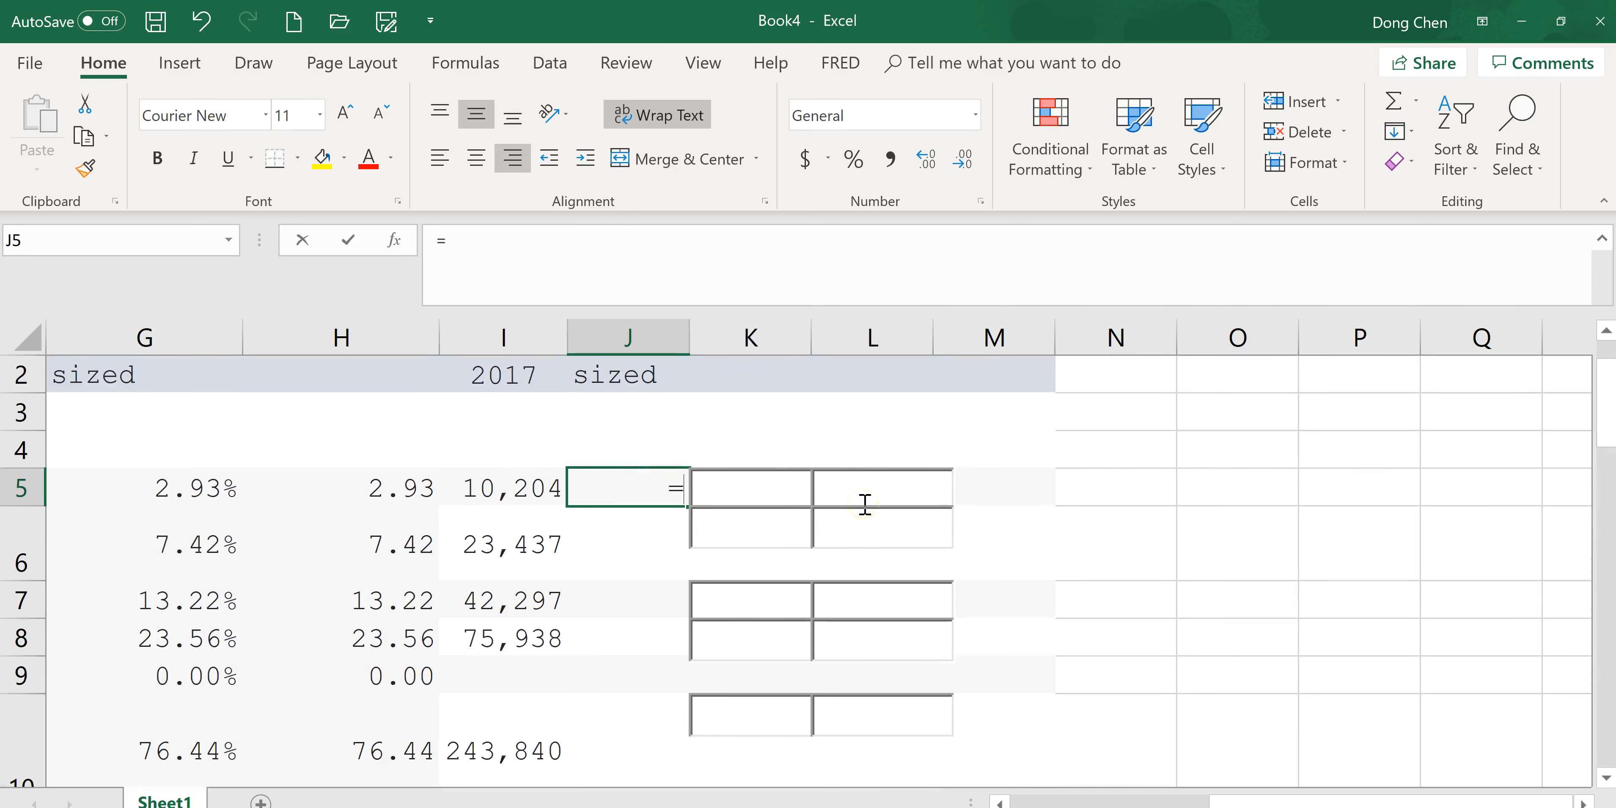
{"action": "left_click", "coordinate": [521, 494]}
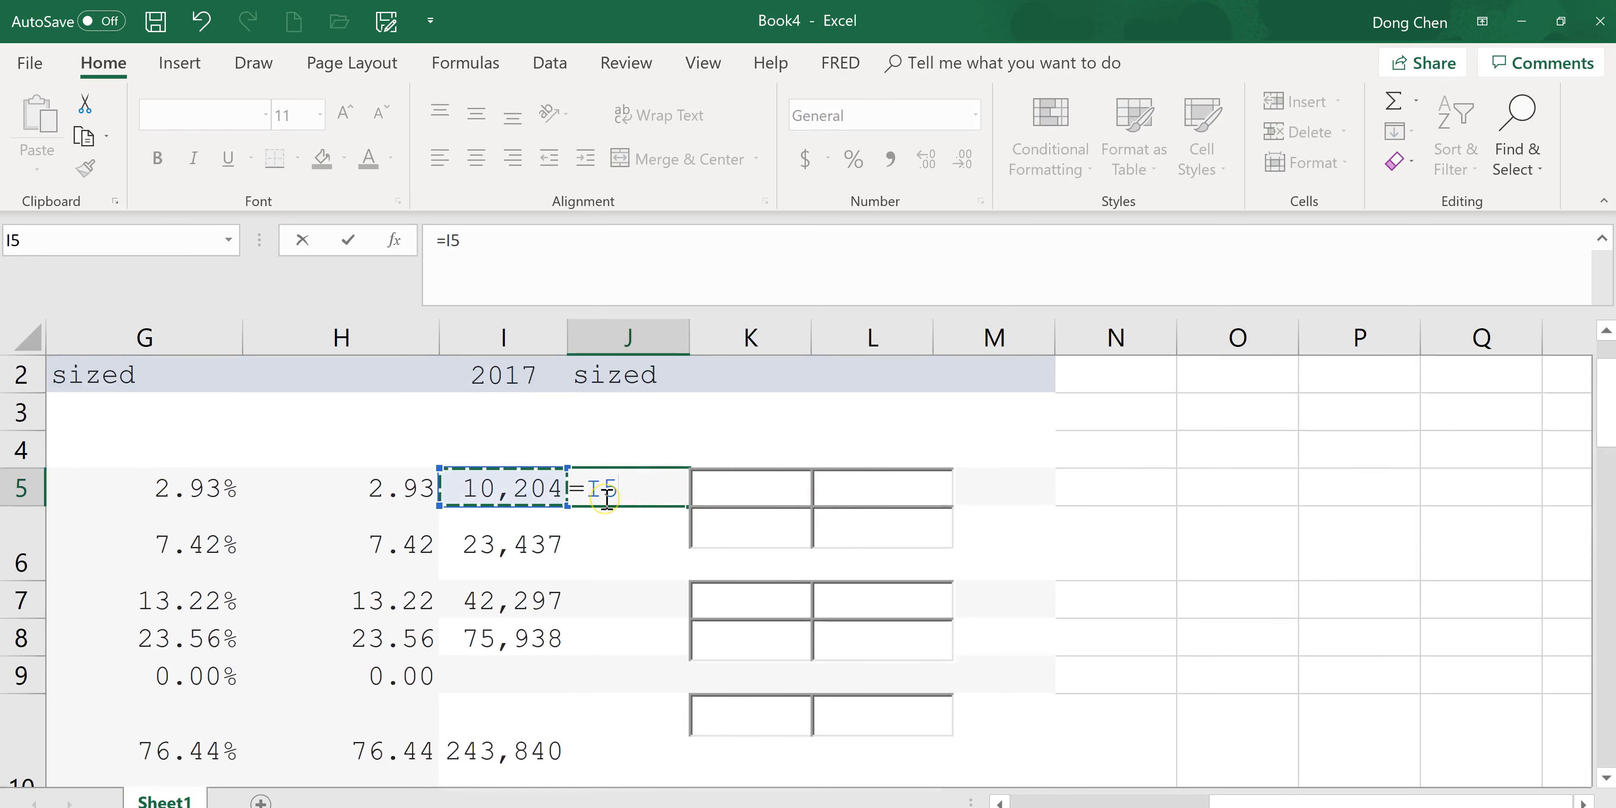
{"action": "type", "text": "/as"}
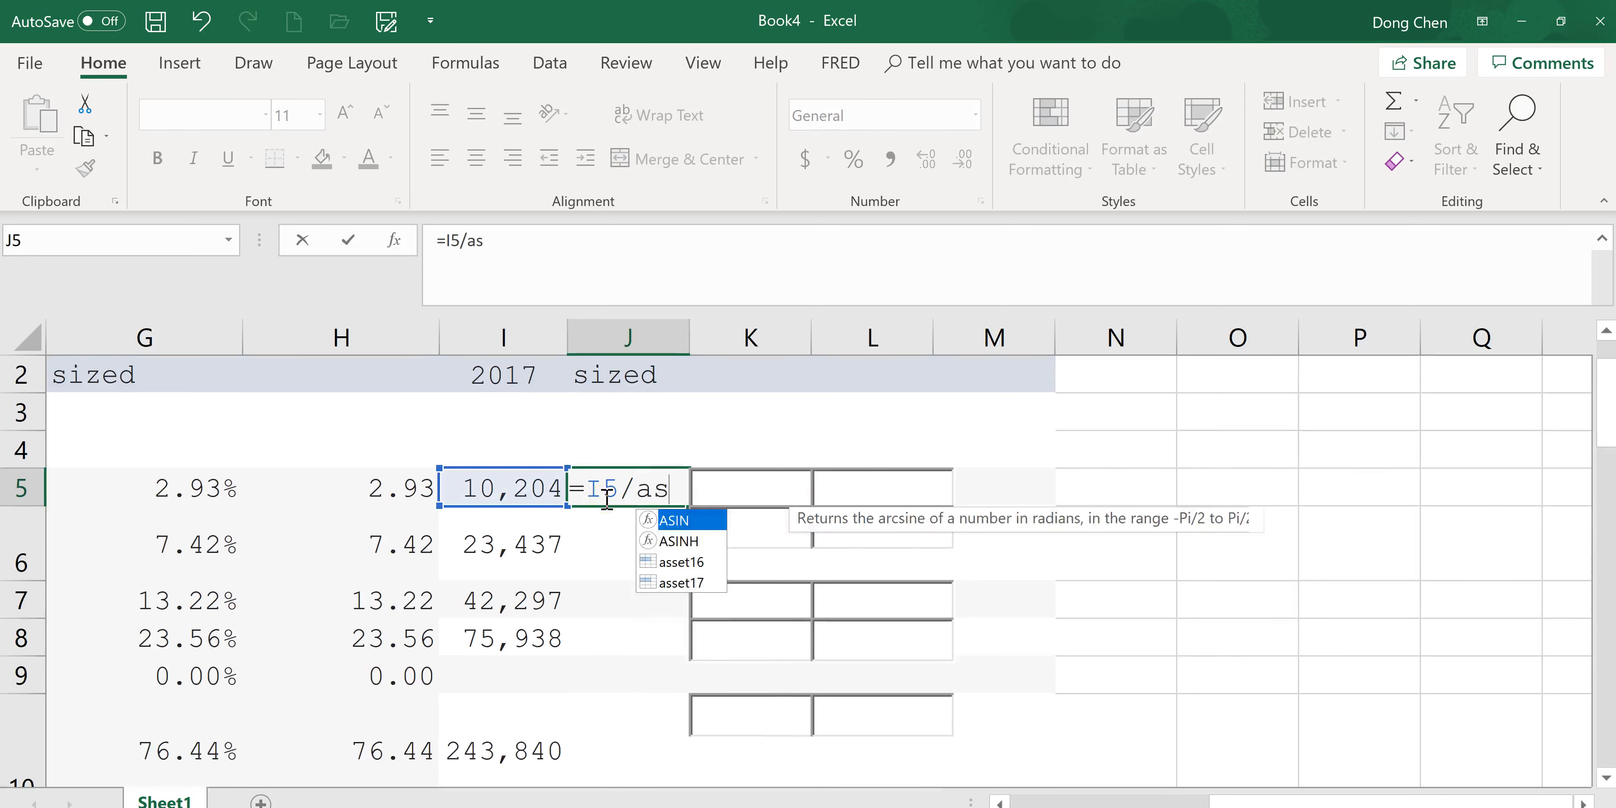
{"action": "type", "text": "set17"}
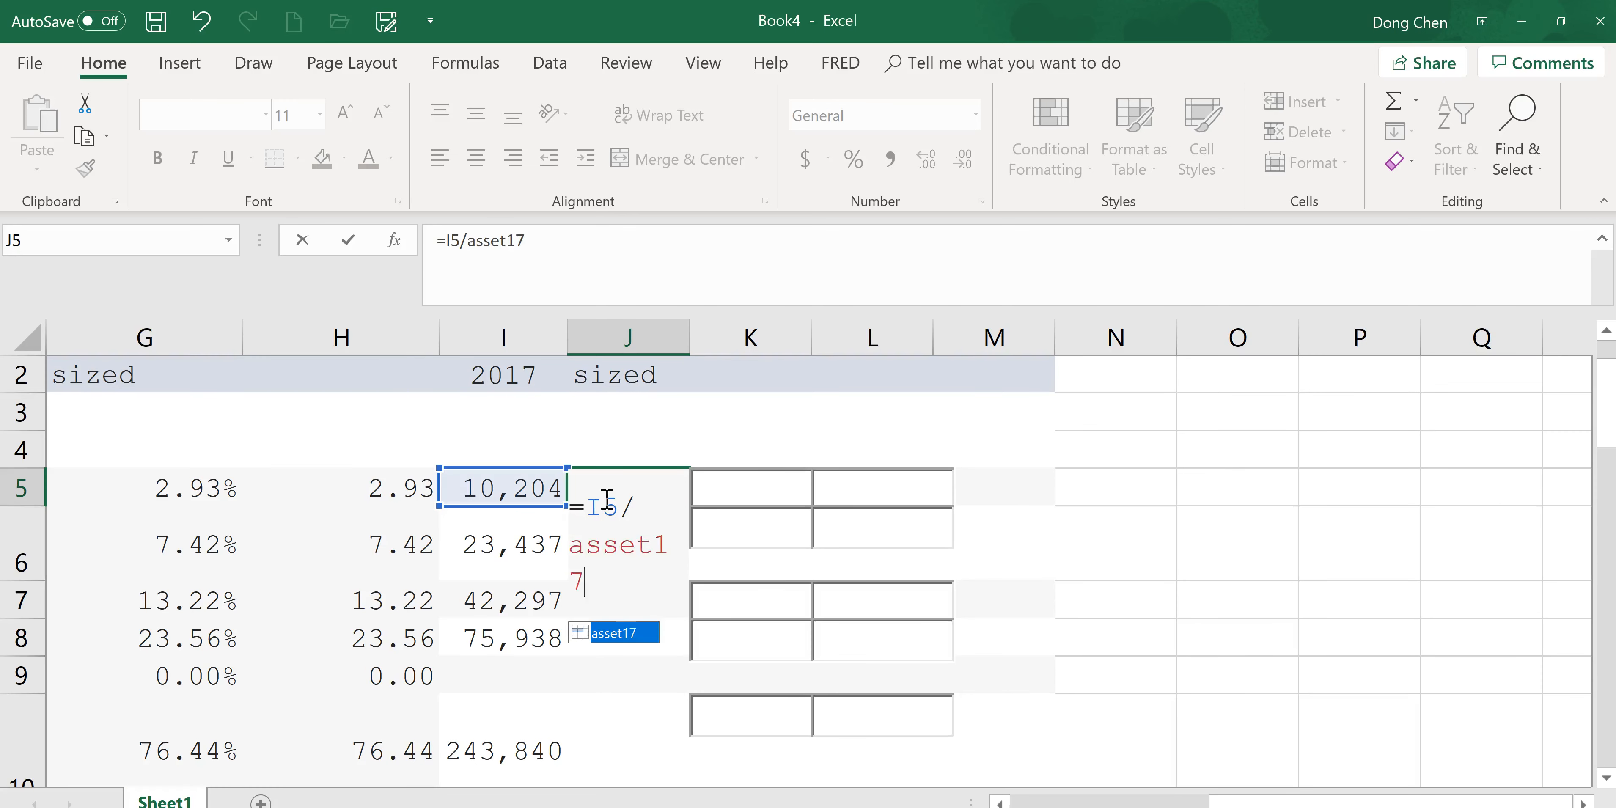
{"action": "key", "text": "Return"}
{"action": "left_click", "coordinate": [756, 496]}
{"action": "left_click", "coordinate": [762, 497]}
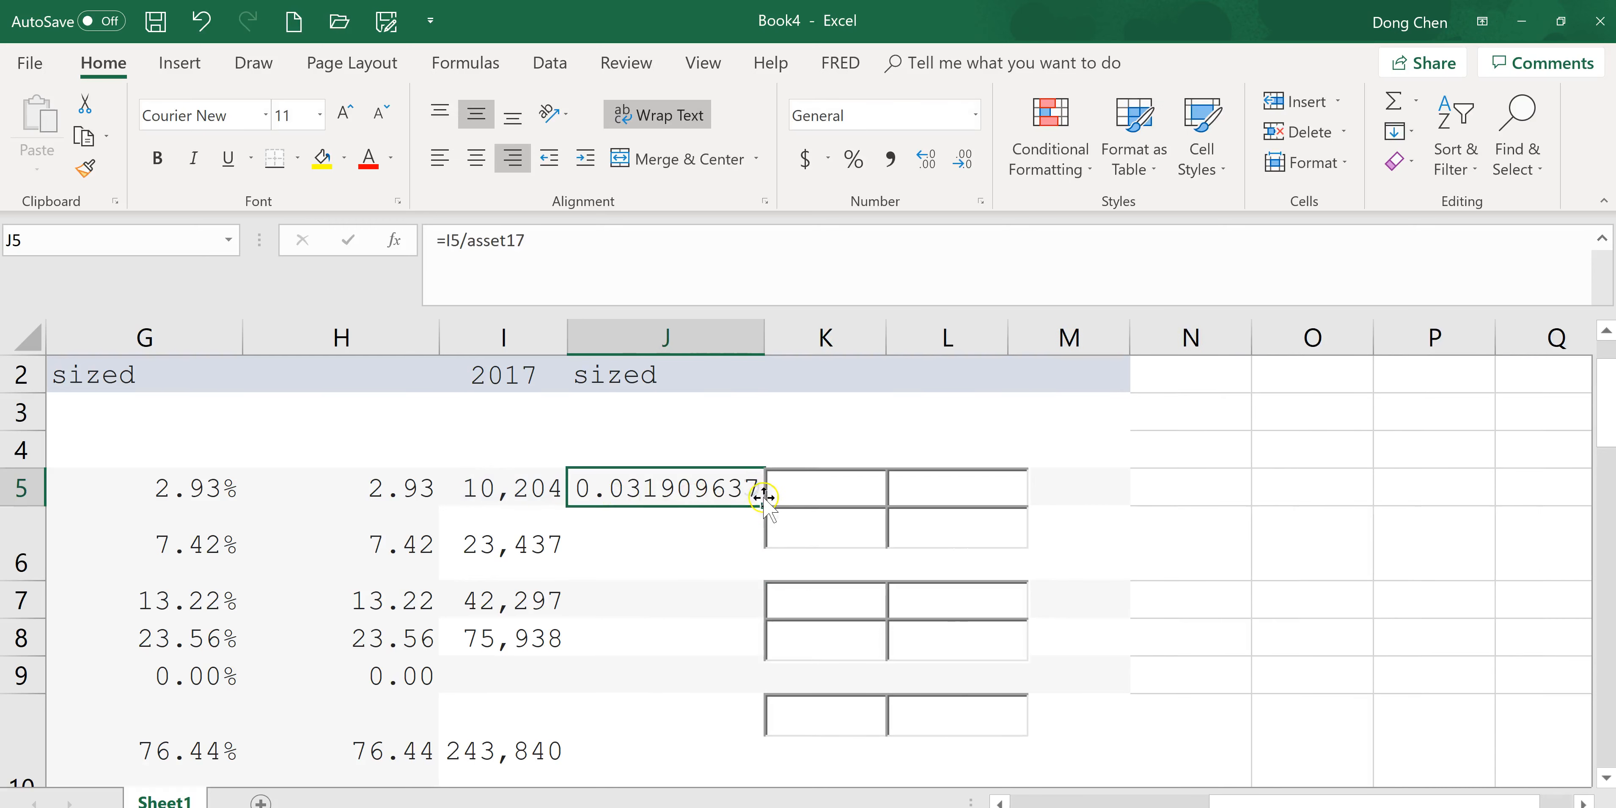
{"action": "mouse_move", "coordinate": [764, 508]}
{"action": "left_mouse_down"}
{"action": "mouse_move", "coordinate": [778, 784]}
{"action": "mouse_move", "coordinate": [747, 568]}
{"action": "mouse_move", "coordinate": [759, 639]}
{"action": "left_mouse_up"}
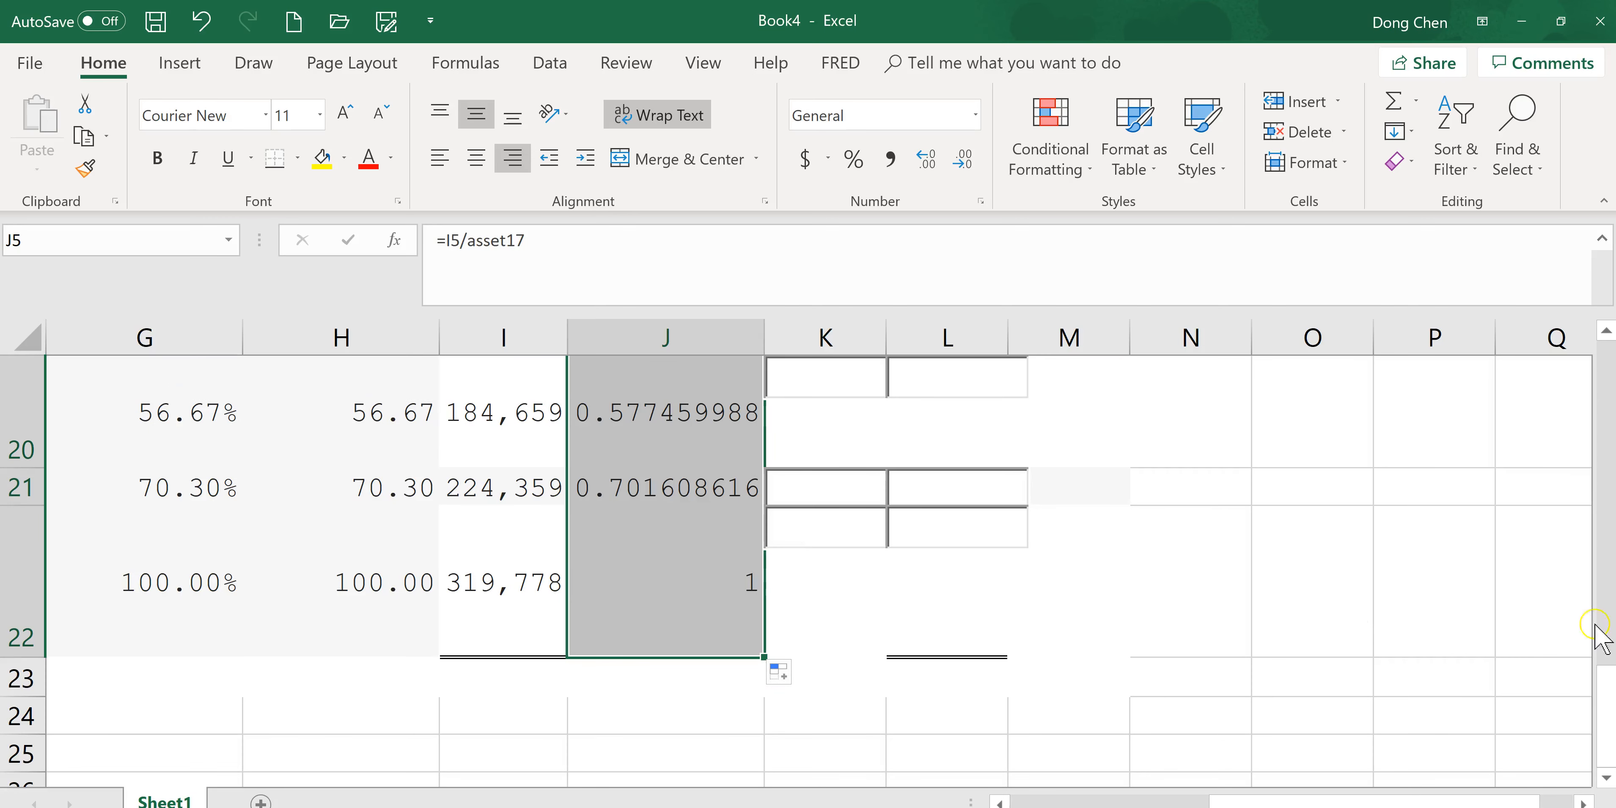
Insert a new blank column K beside the 2017 common-size ratios.
{"action": "left_click_drag", "start_coordinate": [1604, 709], "coordinate": [1613, 367]}
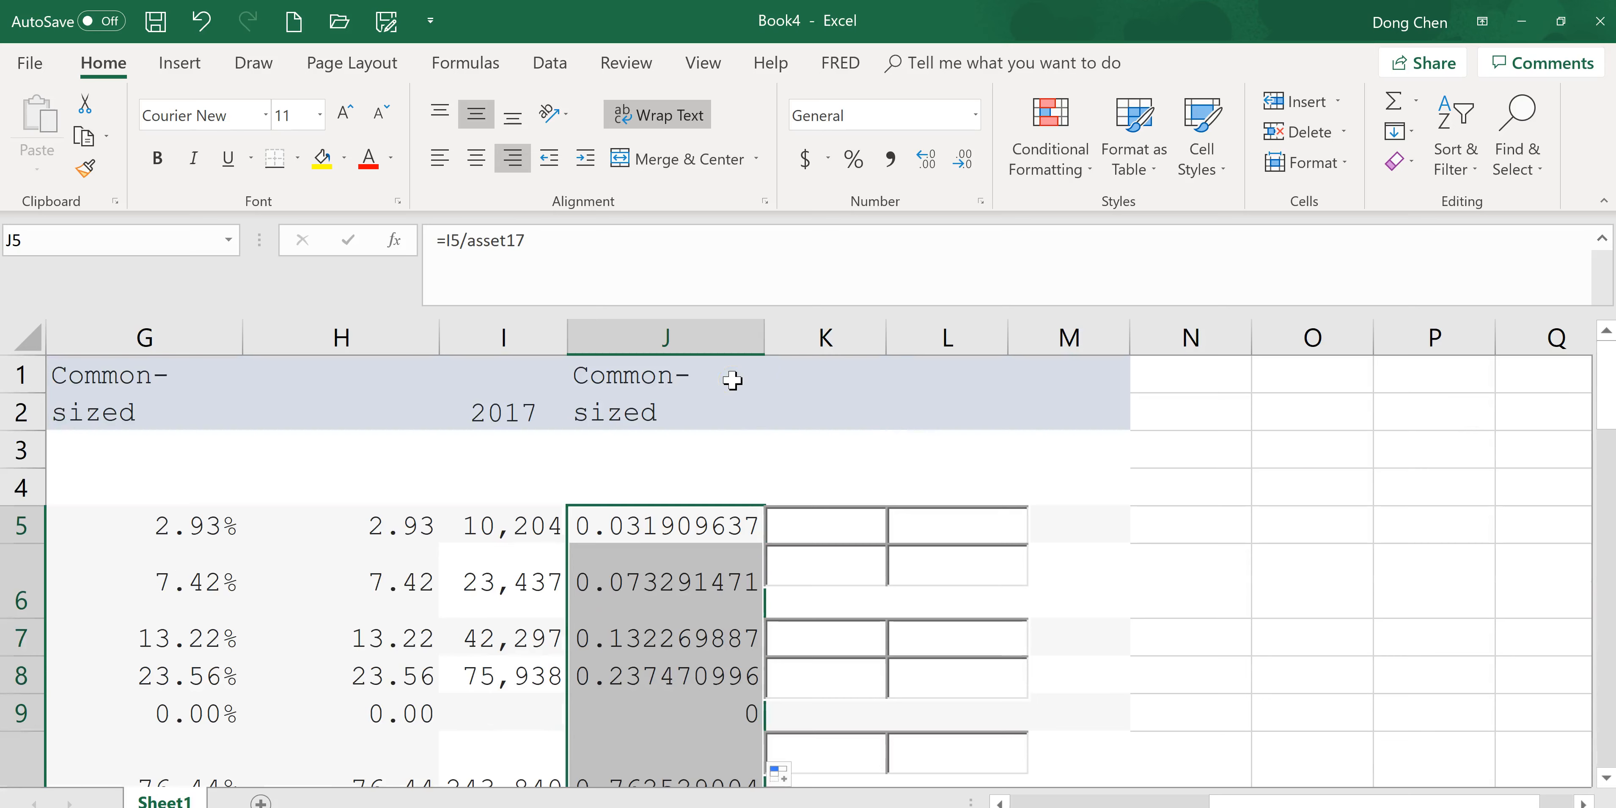
{"action": "left_click", "coordinate": [791, 337]}
{"action": "right_click", "coordinate": [809, 338]}
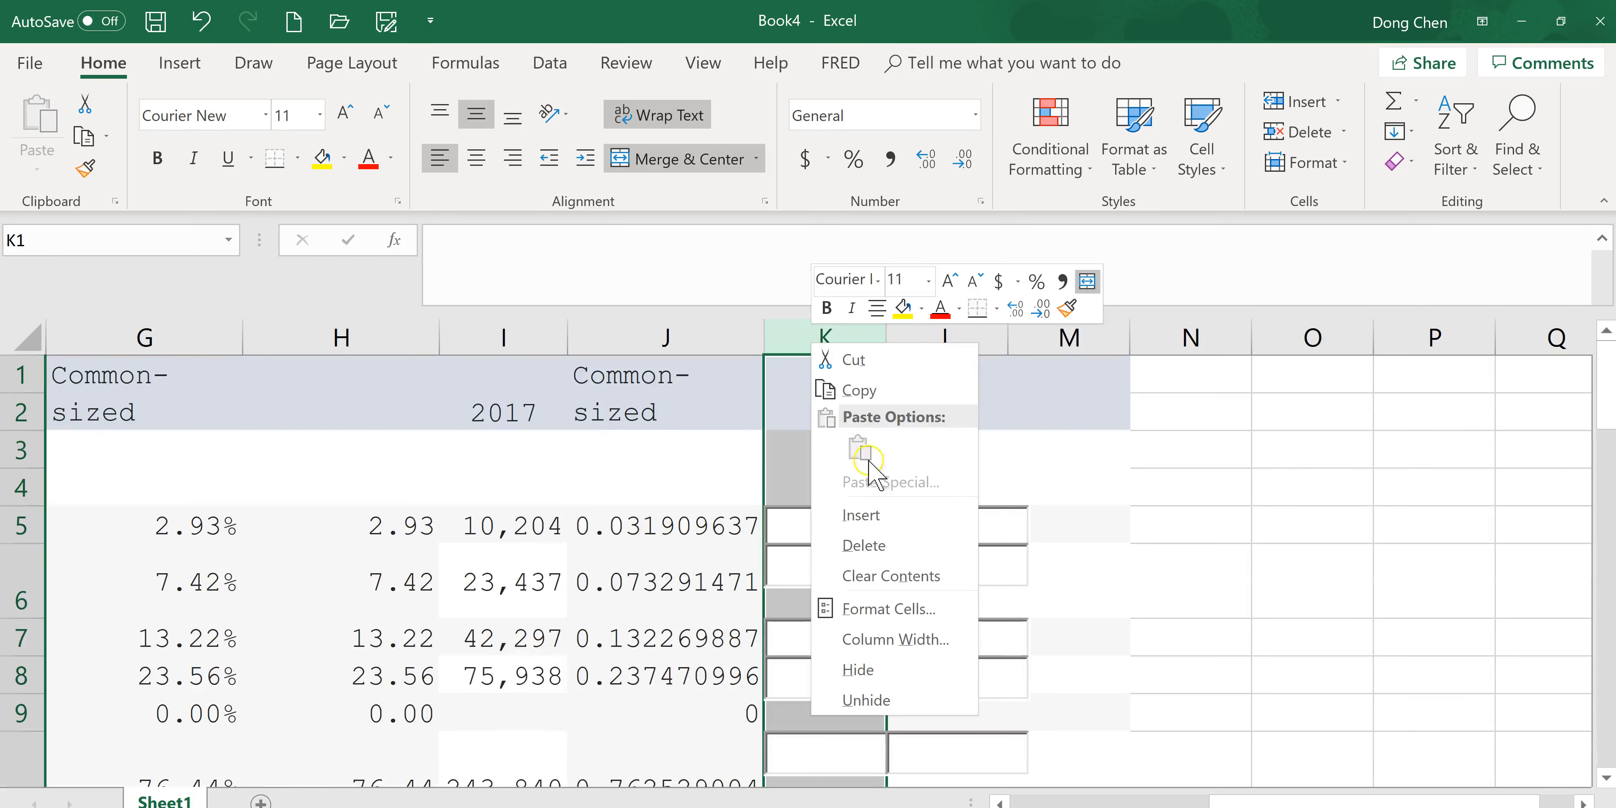
{"action": "left_click", "coordinate": [869, 514]}
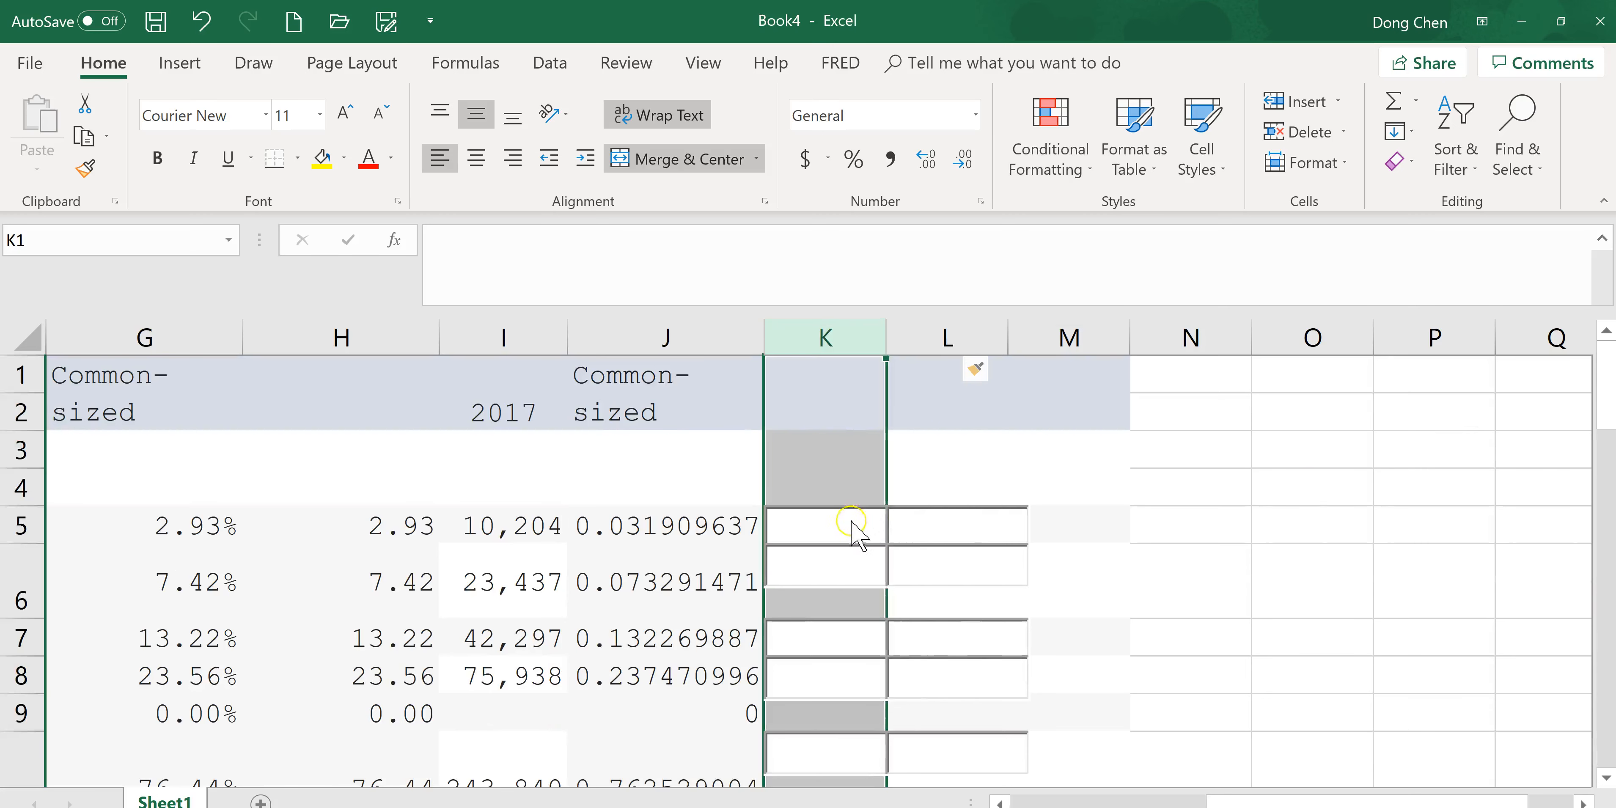
Enter =J5*100 in K5 and fill it down through row 22.
{"action": "left_click", "coordinate": [702, 525]}
{"action": "left_click", "coordinate": [822, 530]}
{"action": "type", "text": "="}
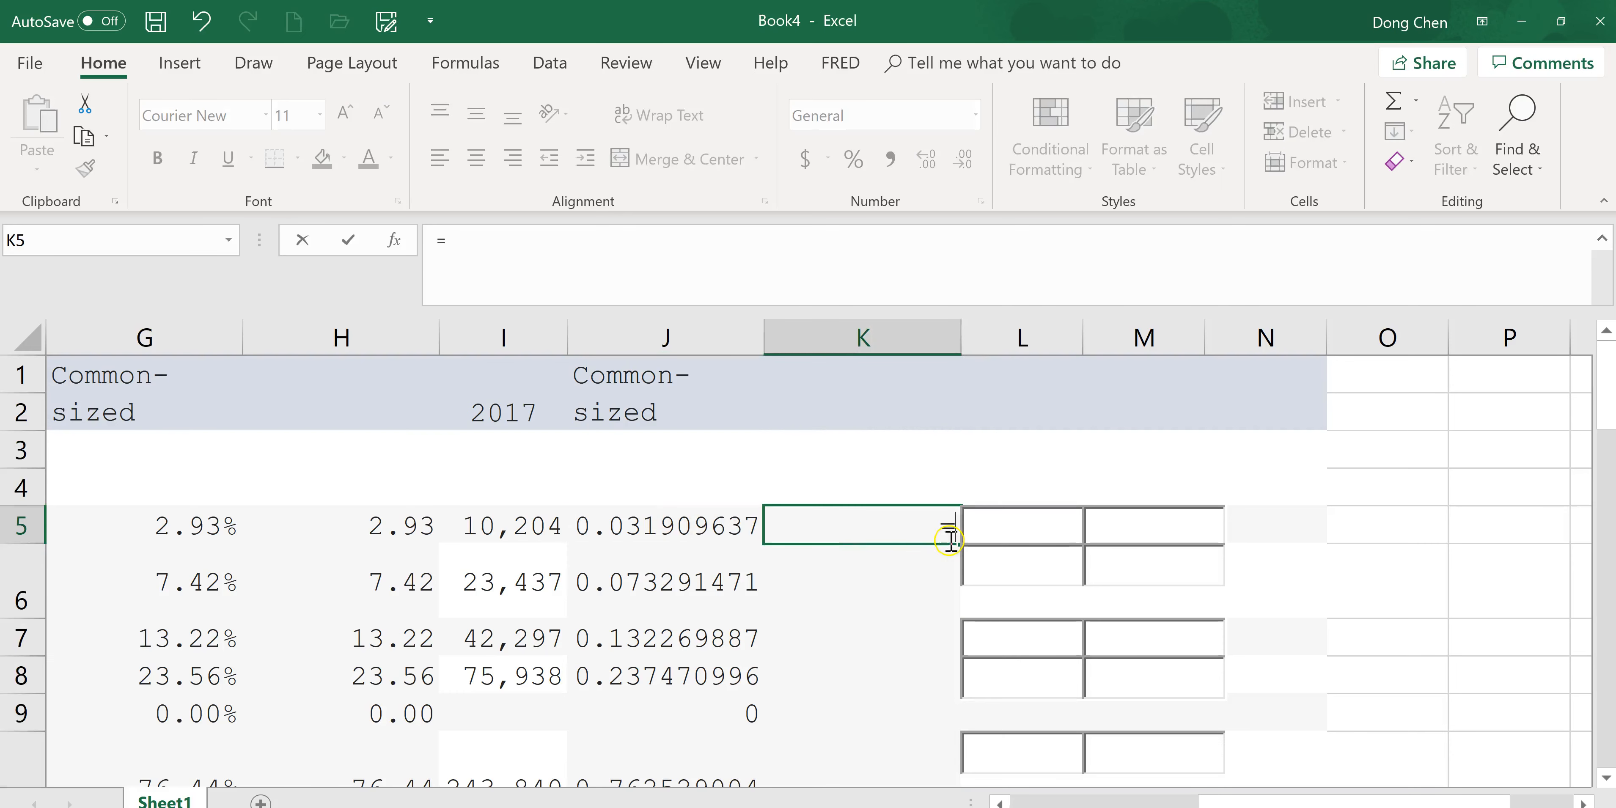
{"action": "left_click", "coordinate": [672, 530]}
{"action": "type", "text": "*"}
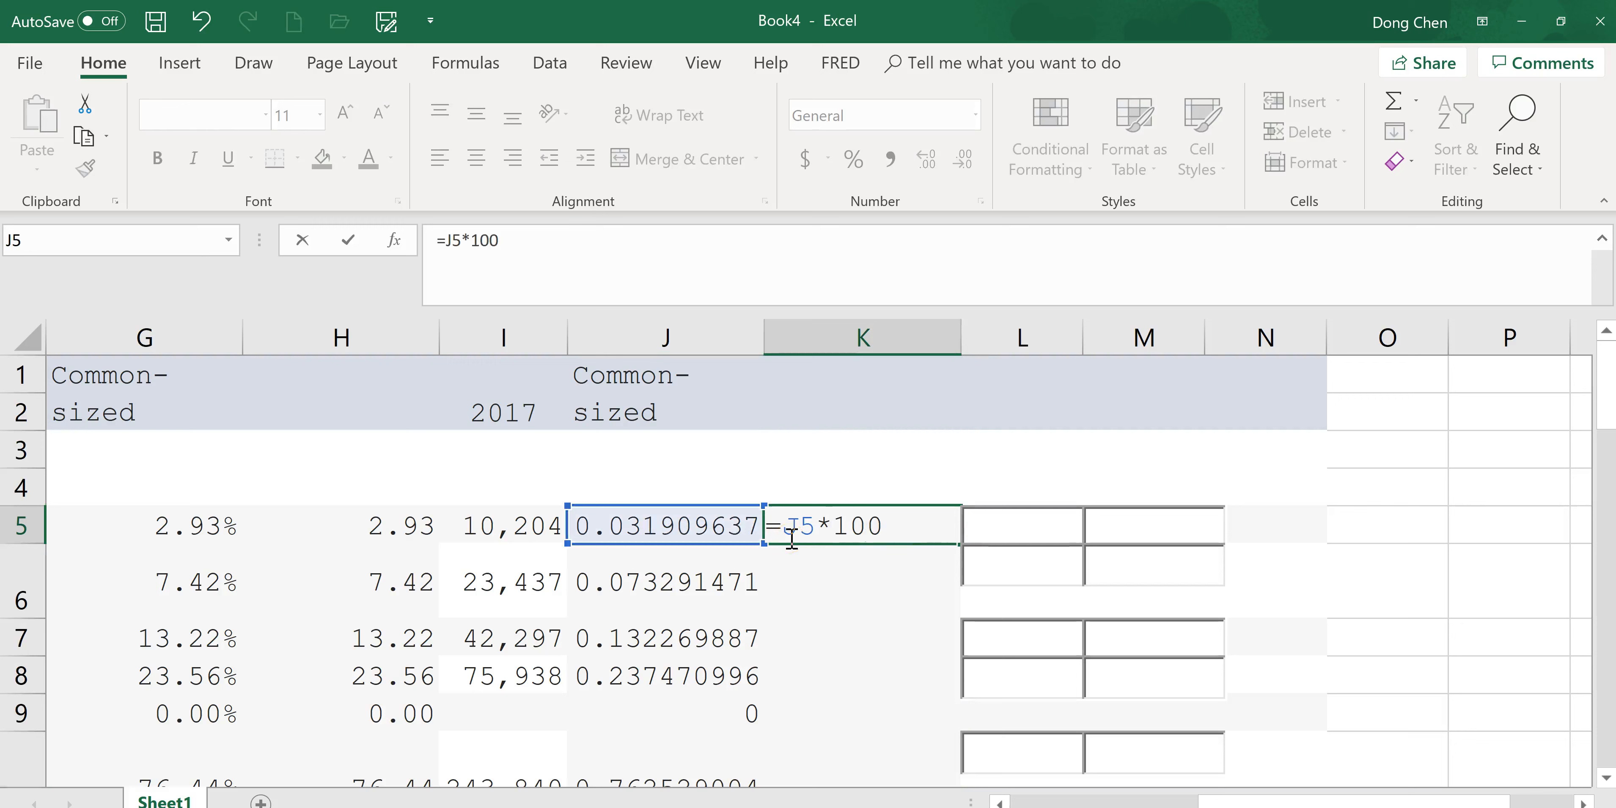
{"action": "key", "text": "Return"}
{"action": "left_click", "coordinate": [903, 530]}
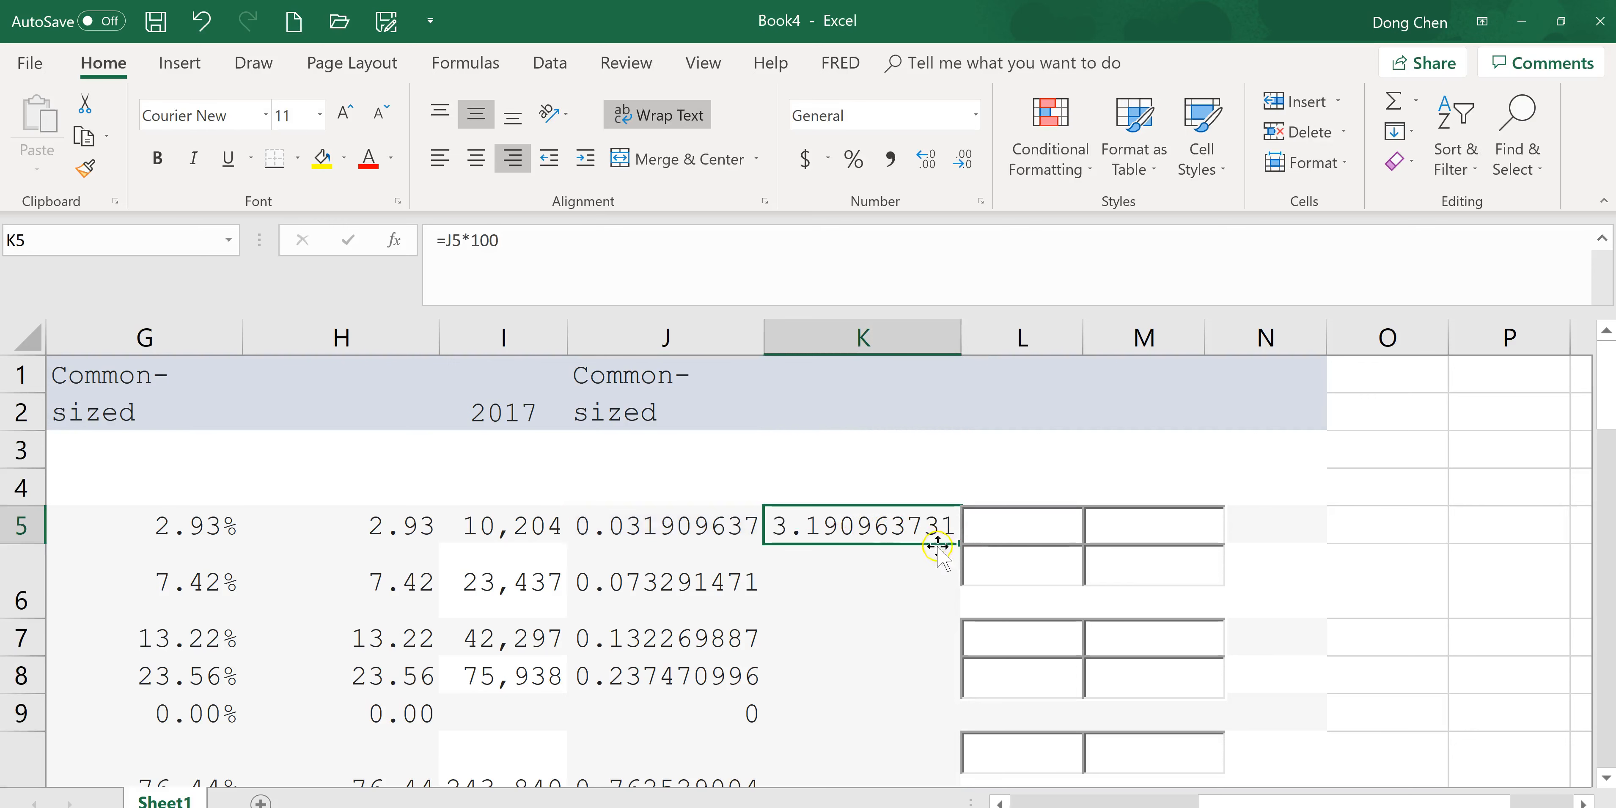
{"action": "left_click_drag", "start_coordinate": [960, 545], "coordinate": [956, 642]}
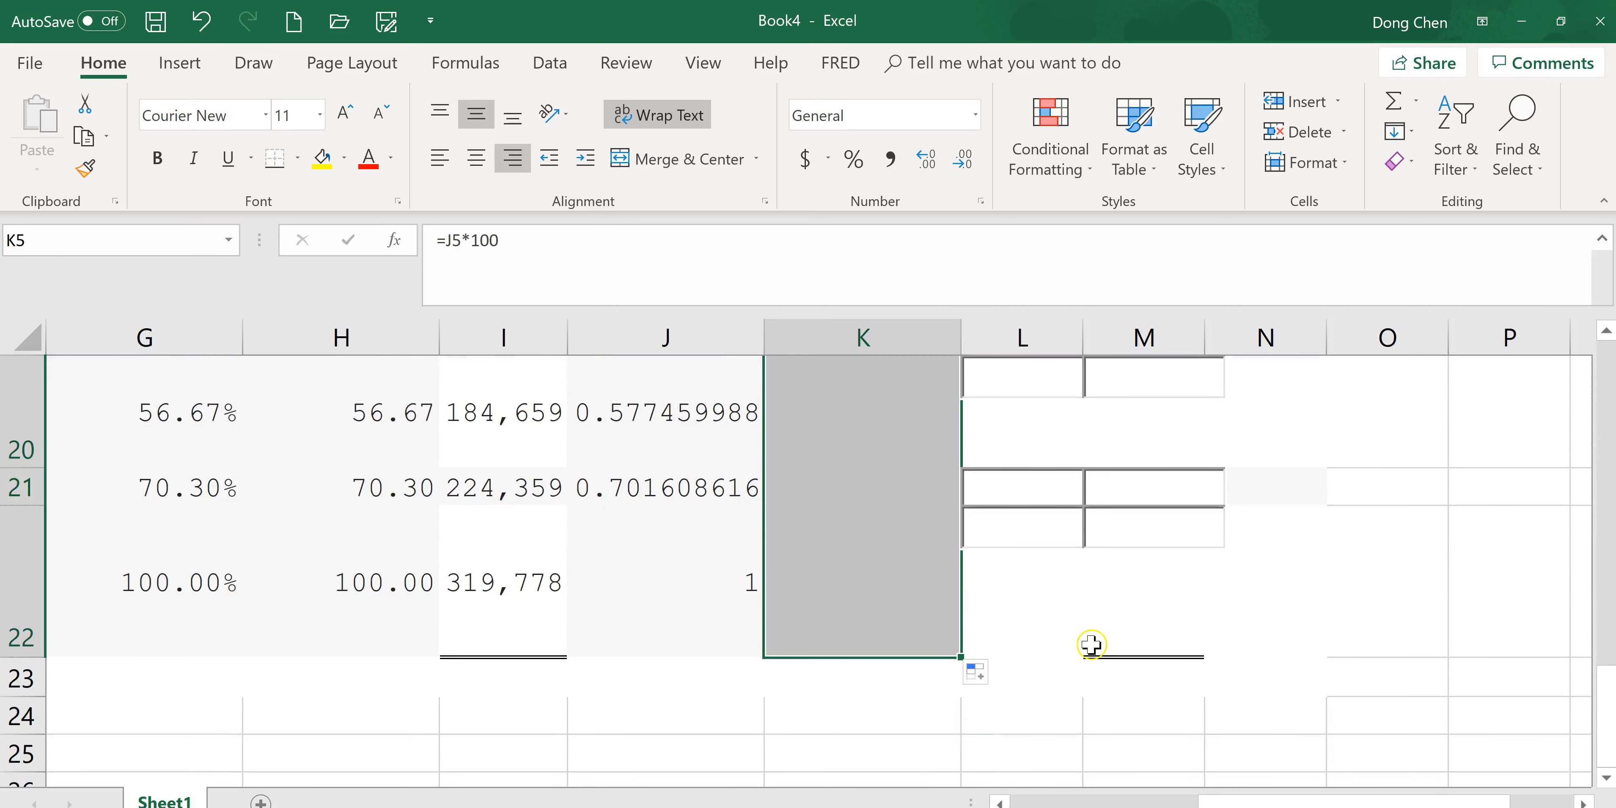
Format the K5:K22 results as Number with 2 decimal places.
{"action": "scroll", "coordinate": [1122, 607], "scroll_direction": "up", "scroll_amount": 6}
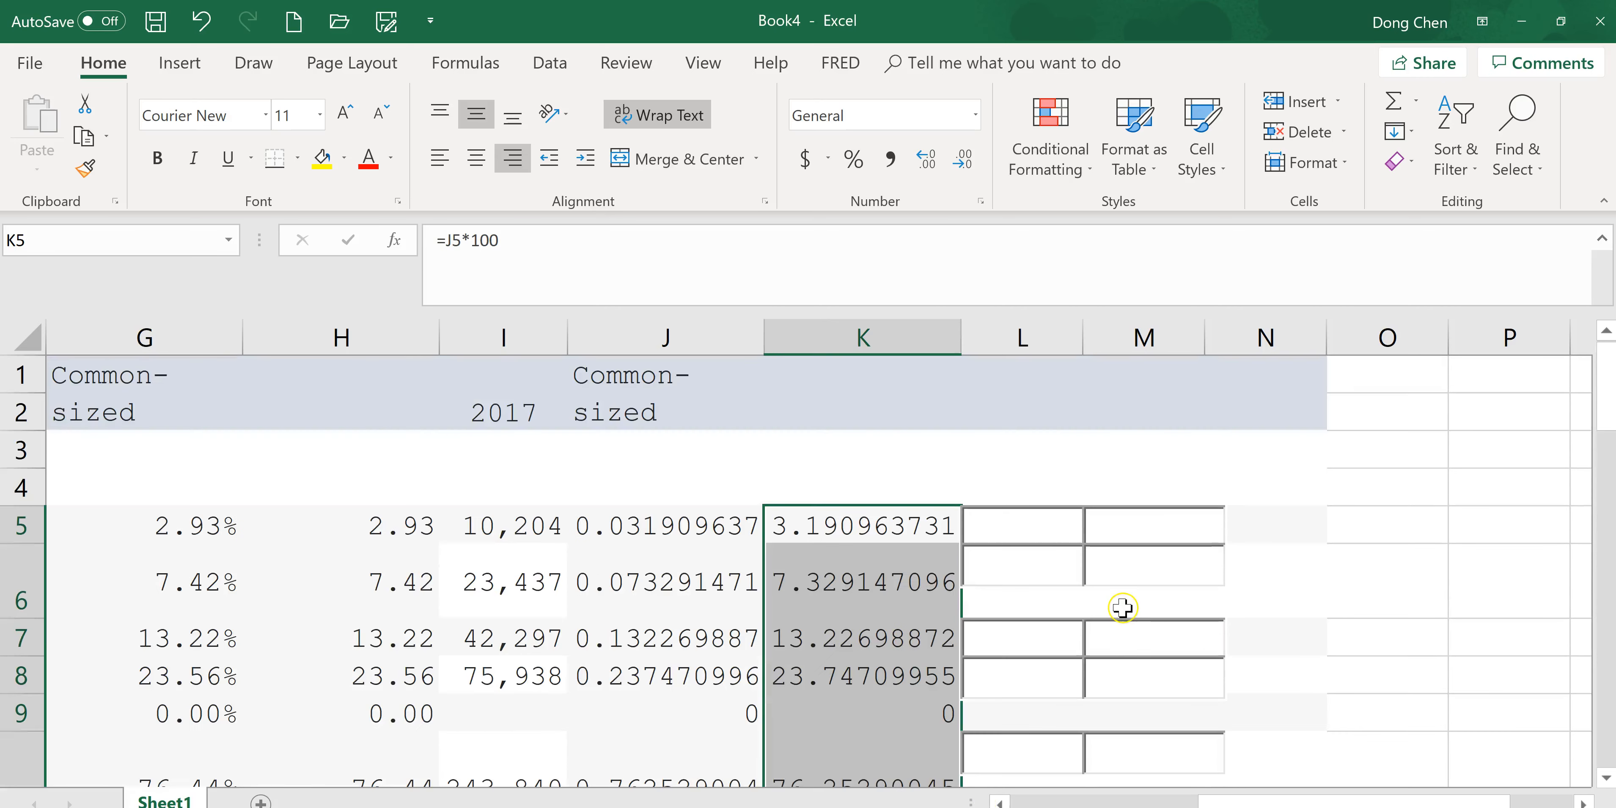
{"action": "right_click", "coordinate": [852, 530]}
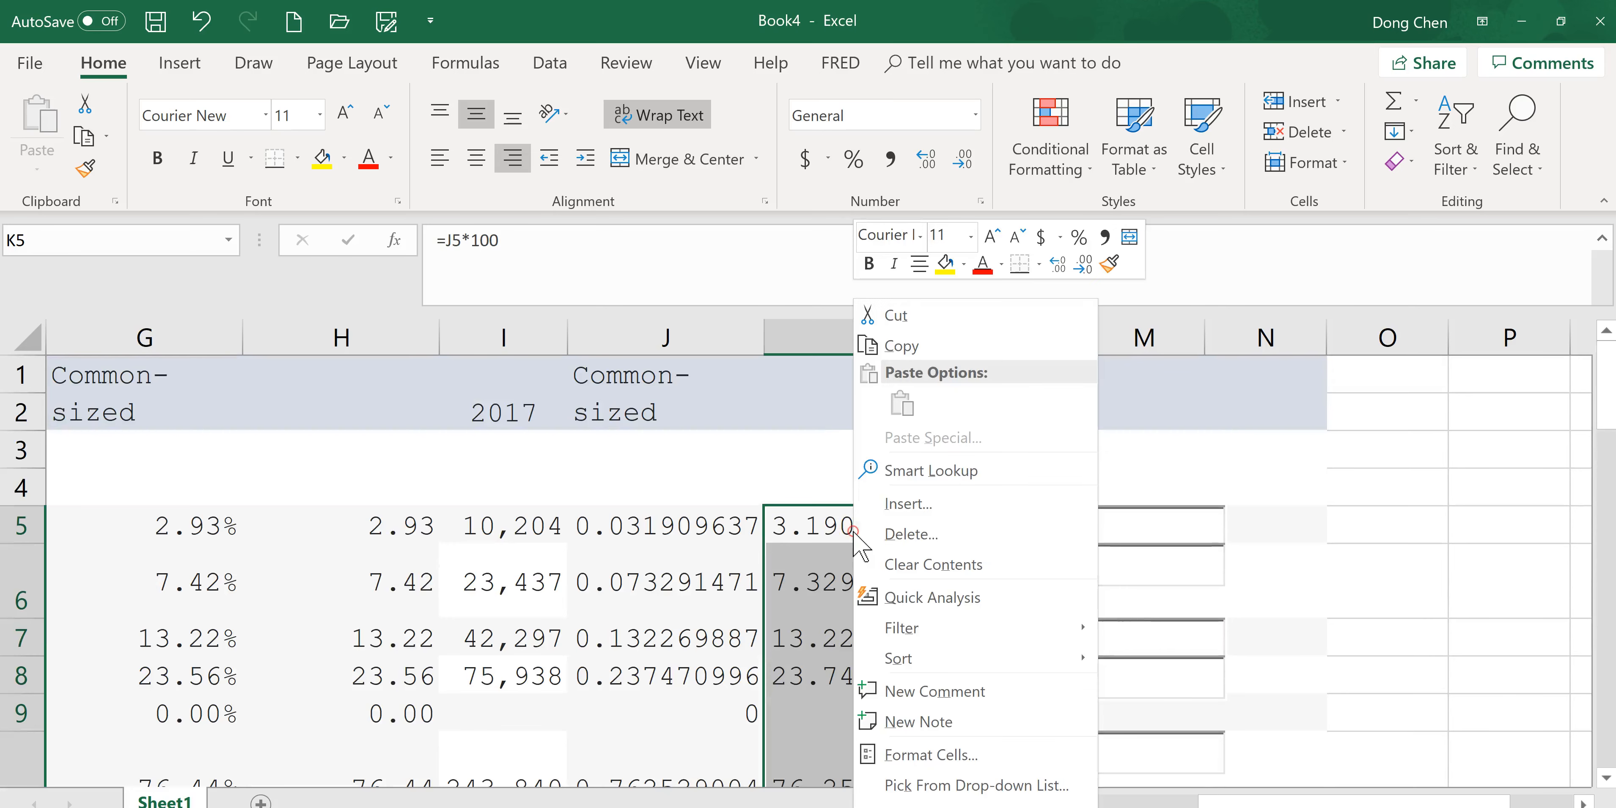
{"action": "left_click", "coordinate": [972, 756]}
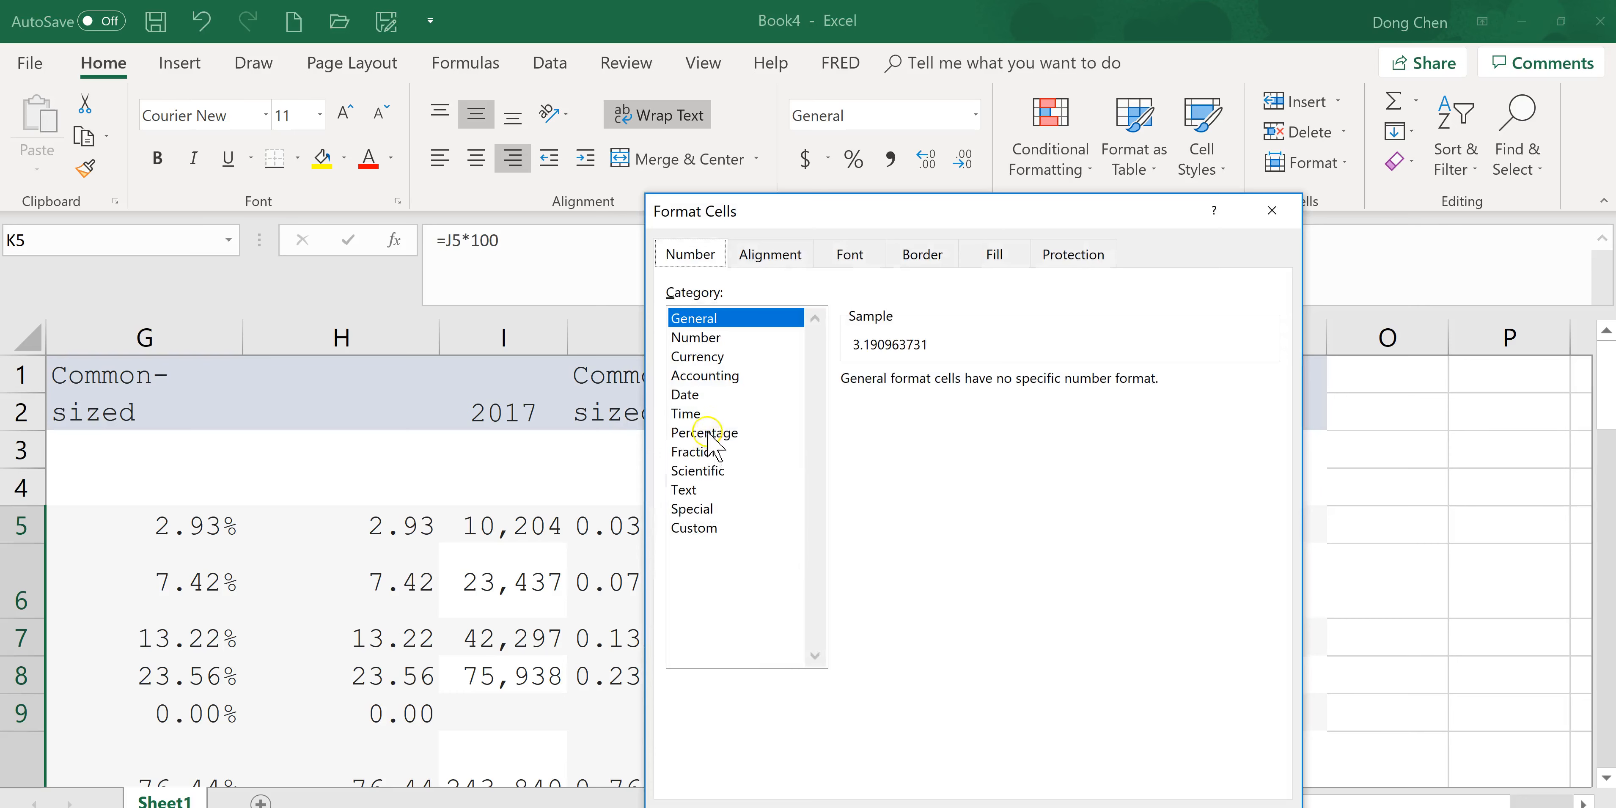
{"action": "left_click", "coordinate": [695, 338]}
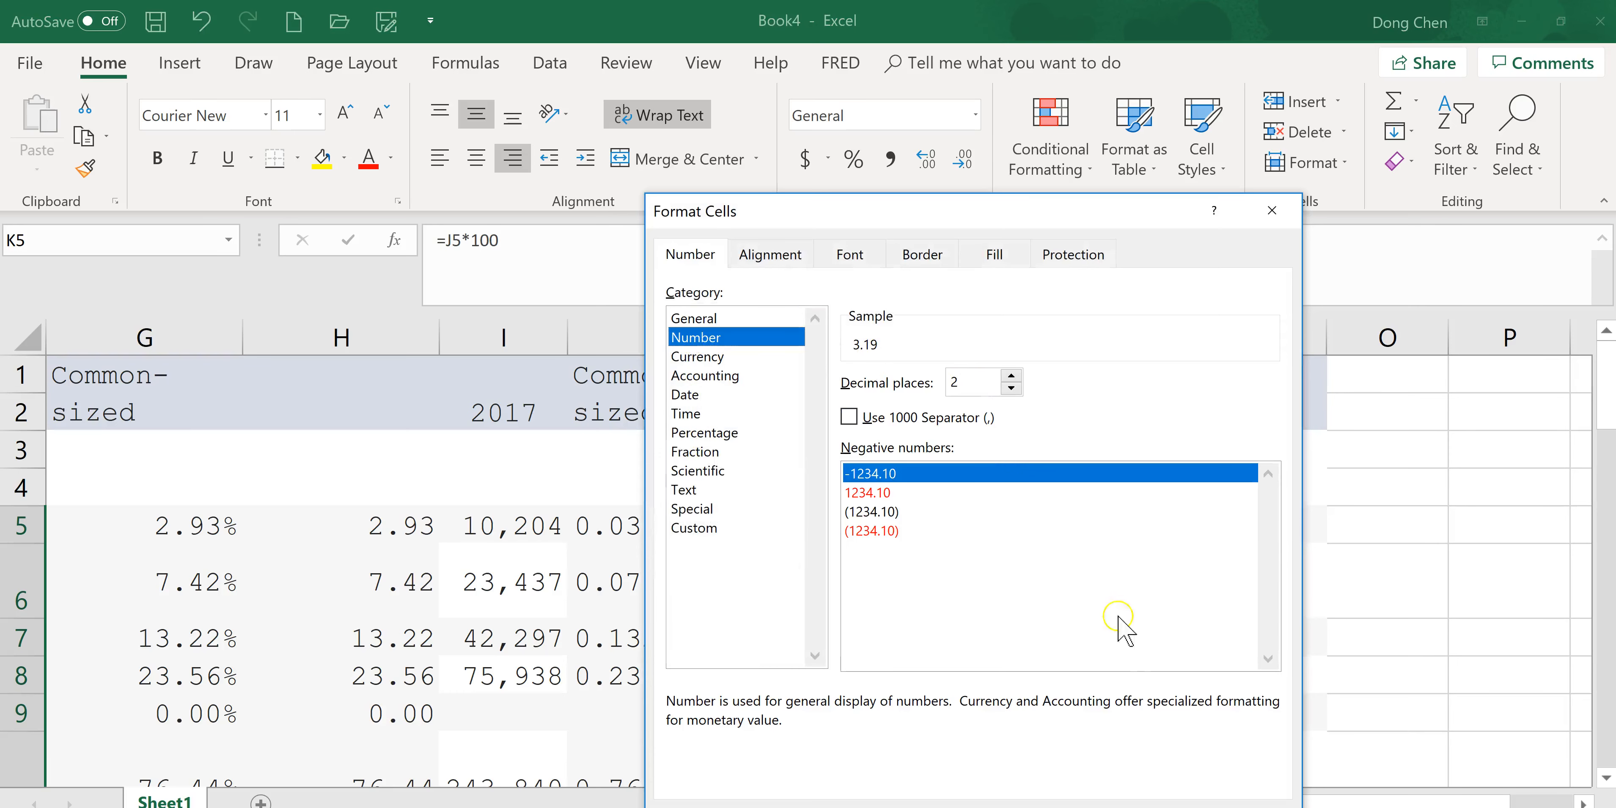
{"action": "key", "text": "Return"}
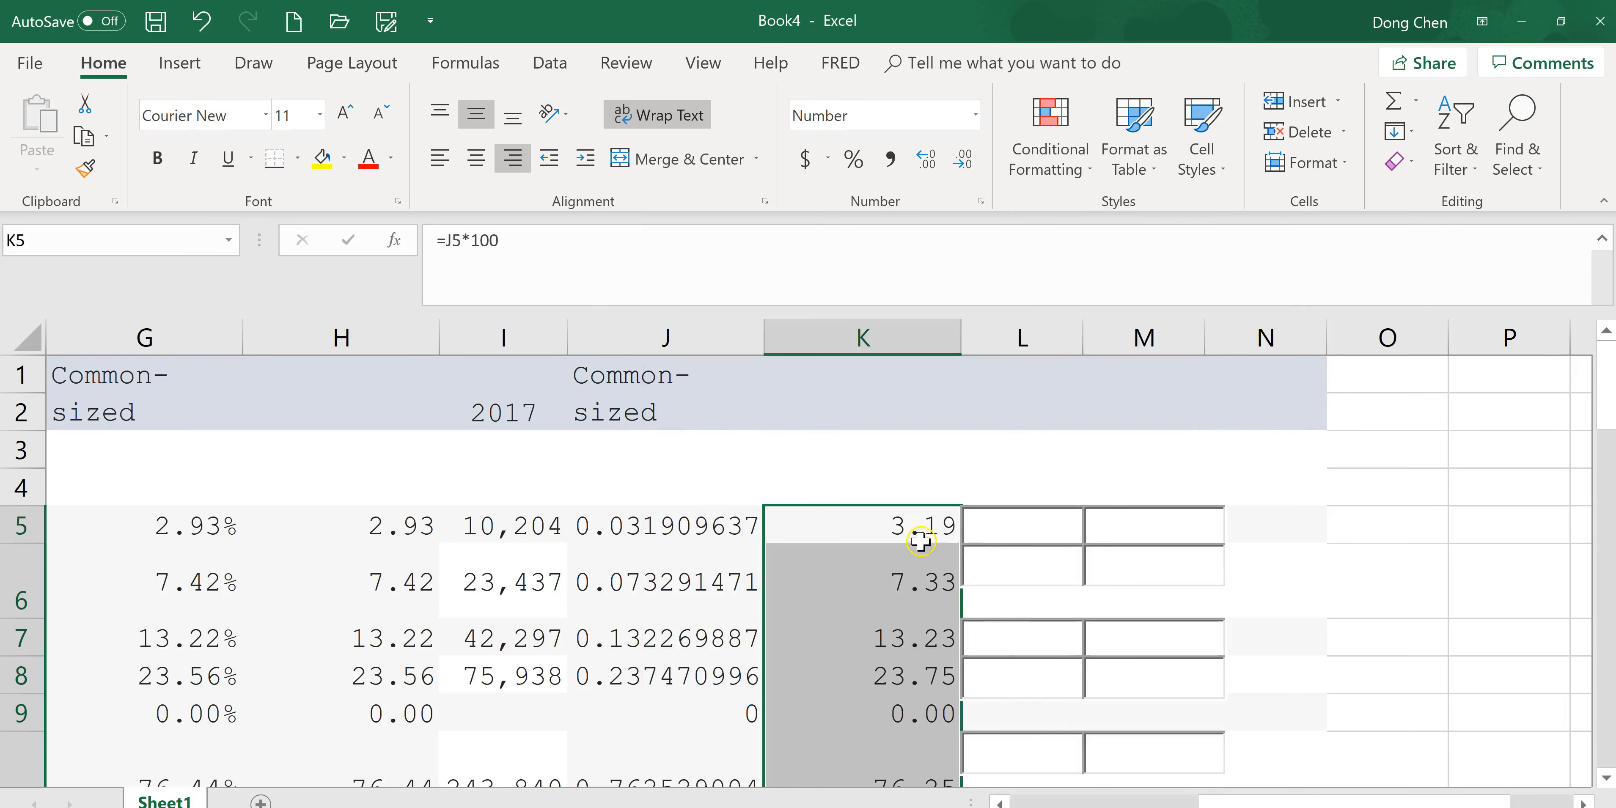
Copy the 2017 Cash common-size value from K5 into the Cash 2017 common-size box of the Connect assignment.
{"action": "left_click_drag", "start_coordinate": [1295, 801], "coordinate": [1375, 803]}
{"action": "left_click", "coordinate": [940, 536]}
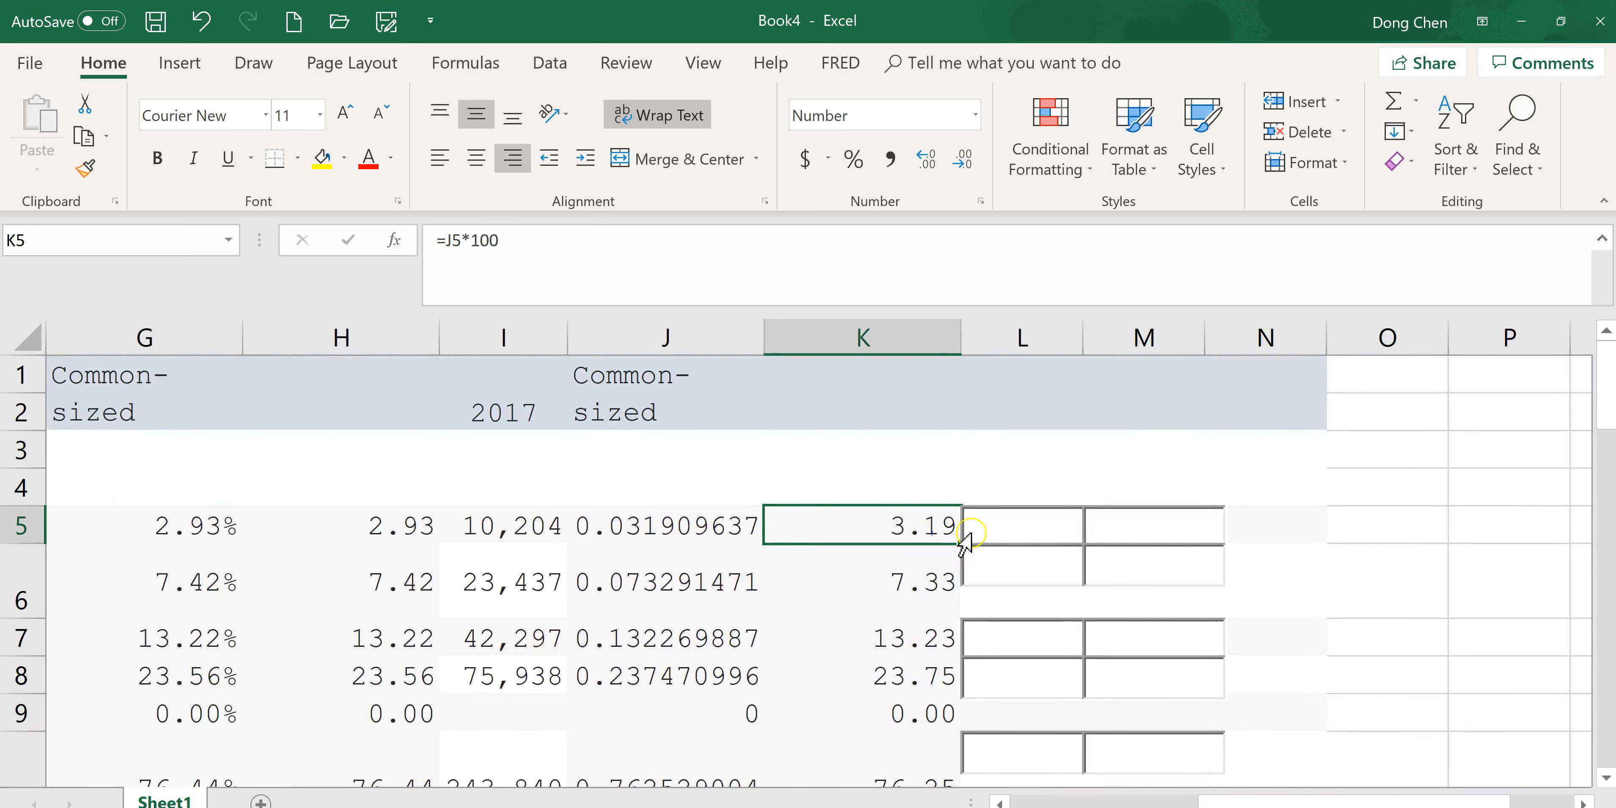
{"action": "key", "text": "ctrl+c"}
{"action": "key", "text": "alt+Tab"}
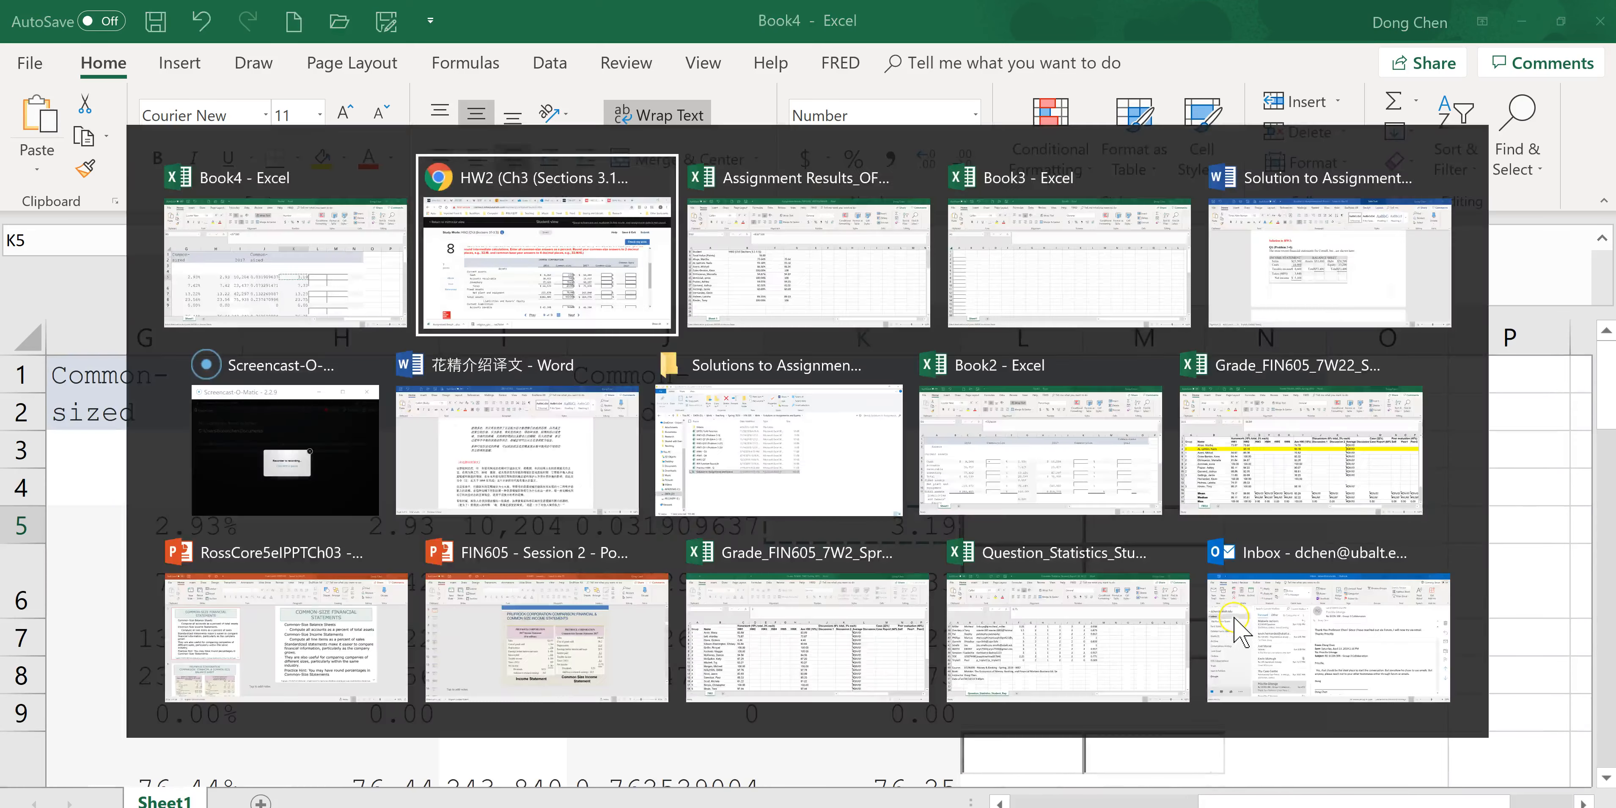
{"action": "left_click", "coordinate": [1195, 510]}
{"action": "key", "text": "ctrl+v"}
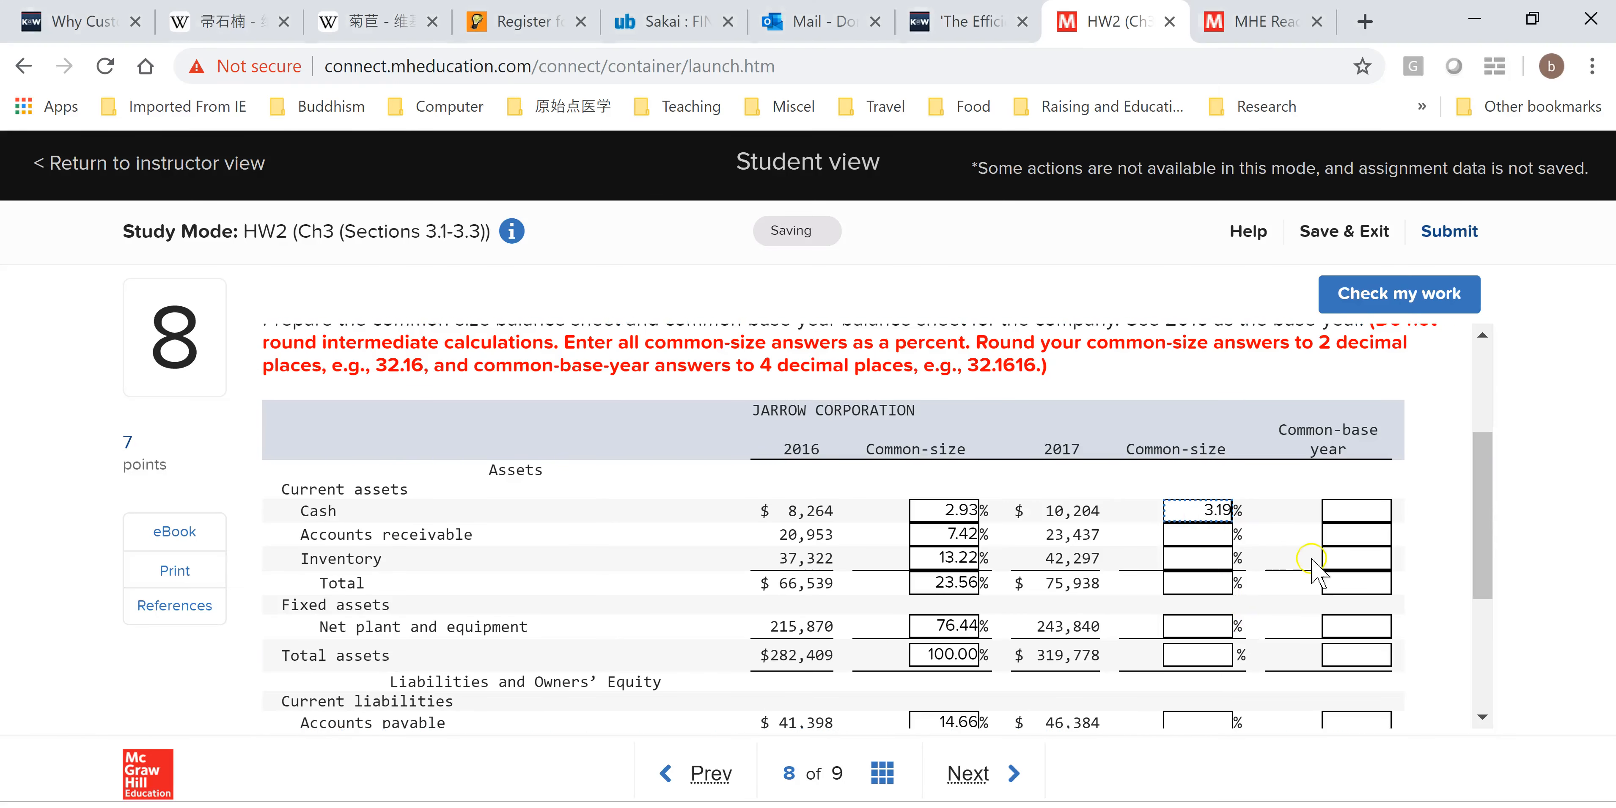
Copy K6 into the Accounts receivable 2017 common-size box in Connect.
{"action": "key", "text": "alt+Tab"}
{"action": "left_click", "coordinate": [952, 582]}
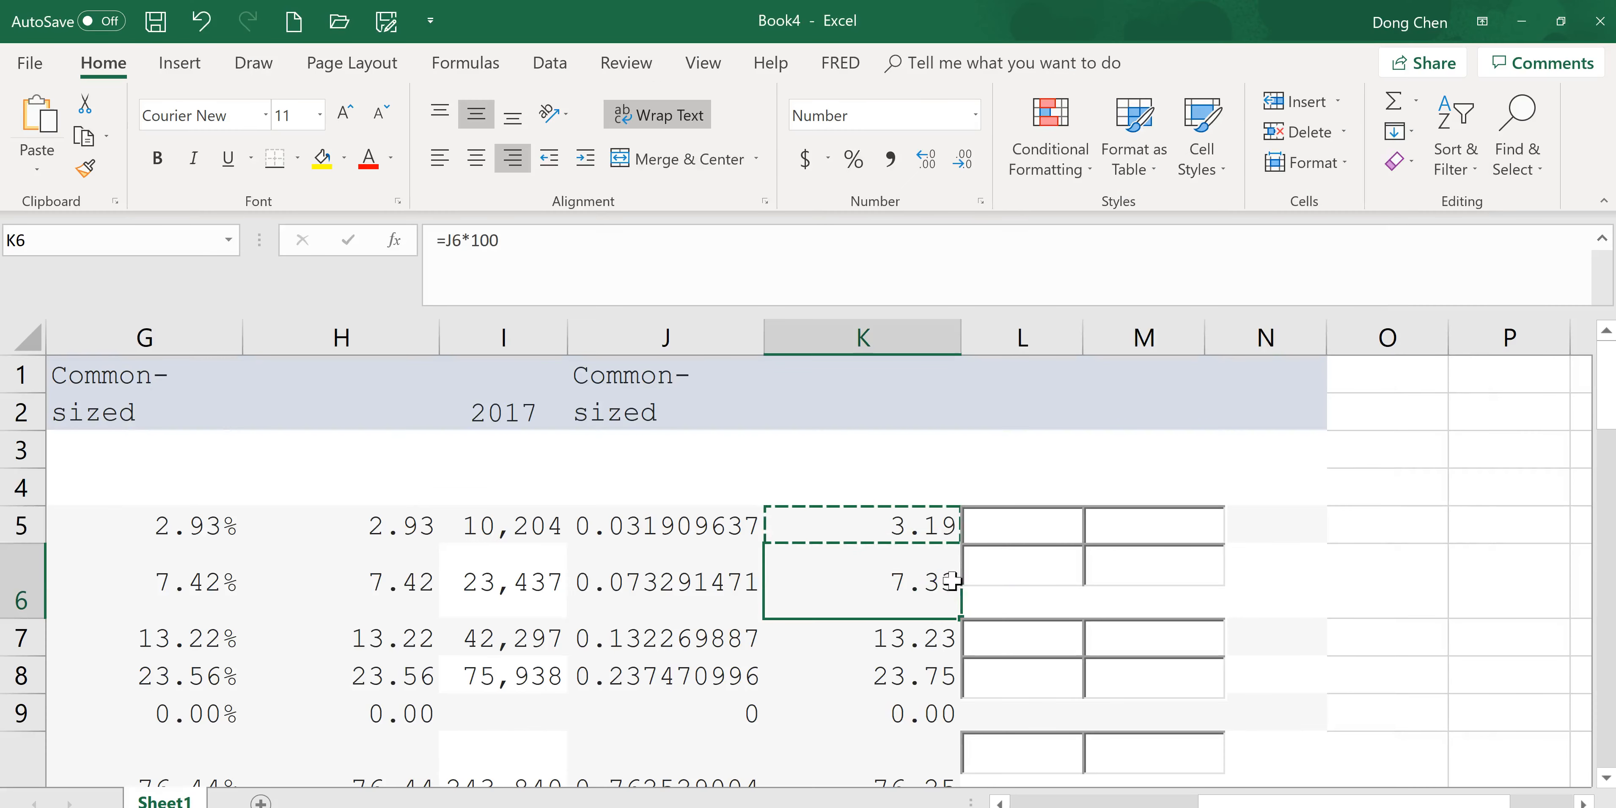
{"action": "key", "text": "ctrl+c"}
{"action": "key", "text": "alt+Tab"}
{"action": "left_click", "coordinate": [1210, 535]}
{"action": "key", "text": "ctrl+v"}
Hide worksheet columns C through H so the 2017 columns sit beside the labels.
{"action": "key", "text": "alt+Tab"}
{"action": "left_click", "coordinate": [957, 641]}
{"action": "left_click_drag", "start_coordinate": [1273, 801], "coordinate": [1155, 800]}
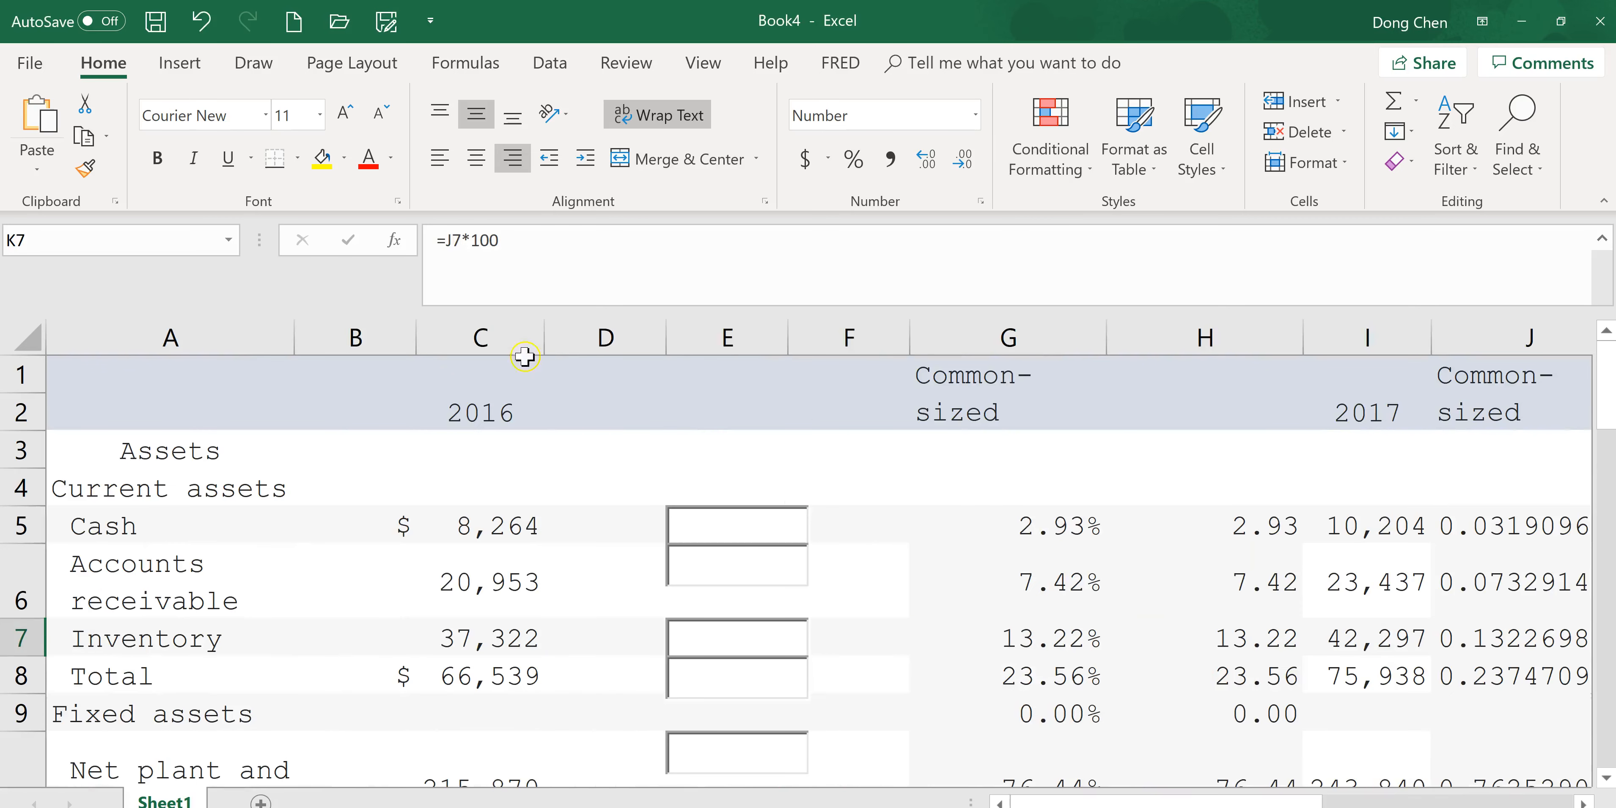
{"action": "left_click", "coordinate": [526, 339]}
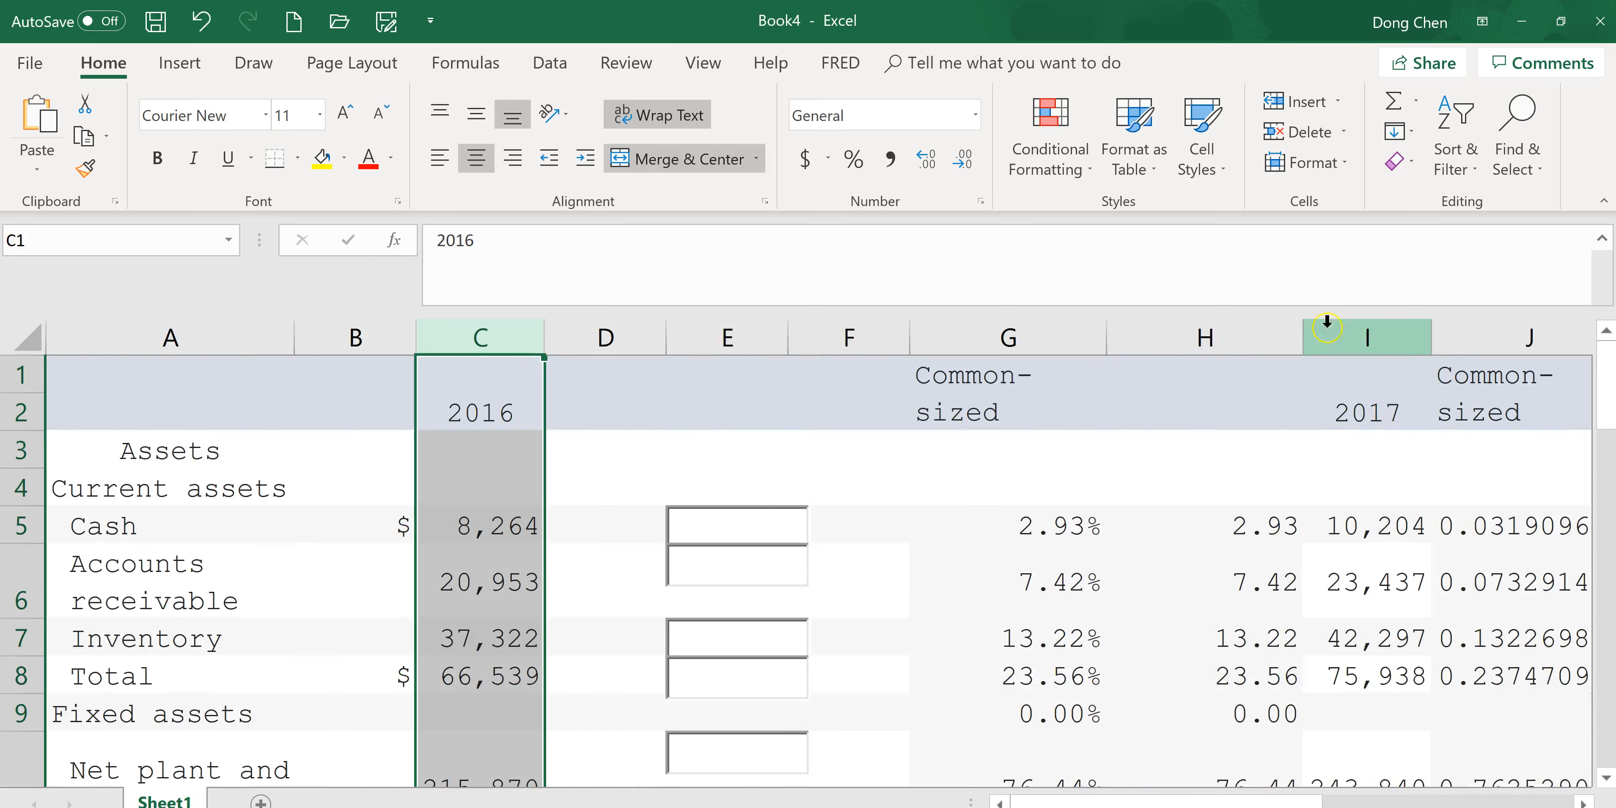
{"action": "left_click", "coordinate": [1251, 324], "text": "shift"}
{"action": "right_click", "coordinate": [826, 444]}
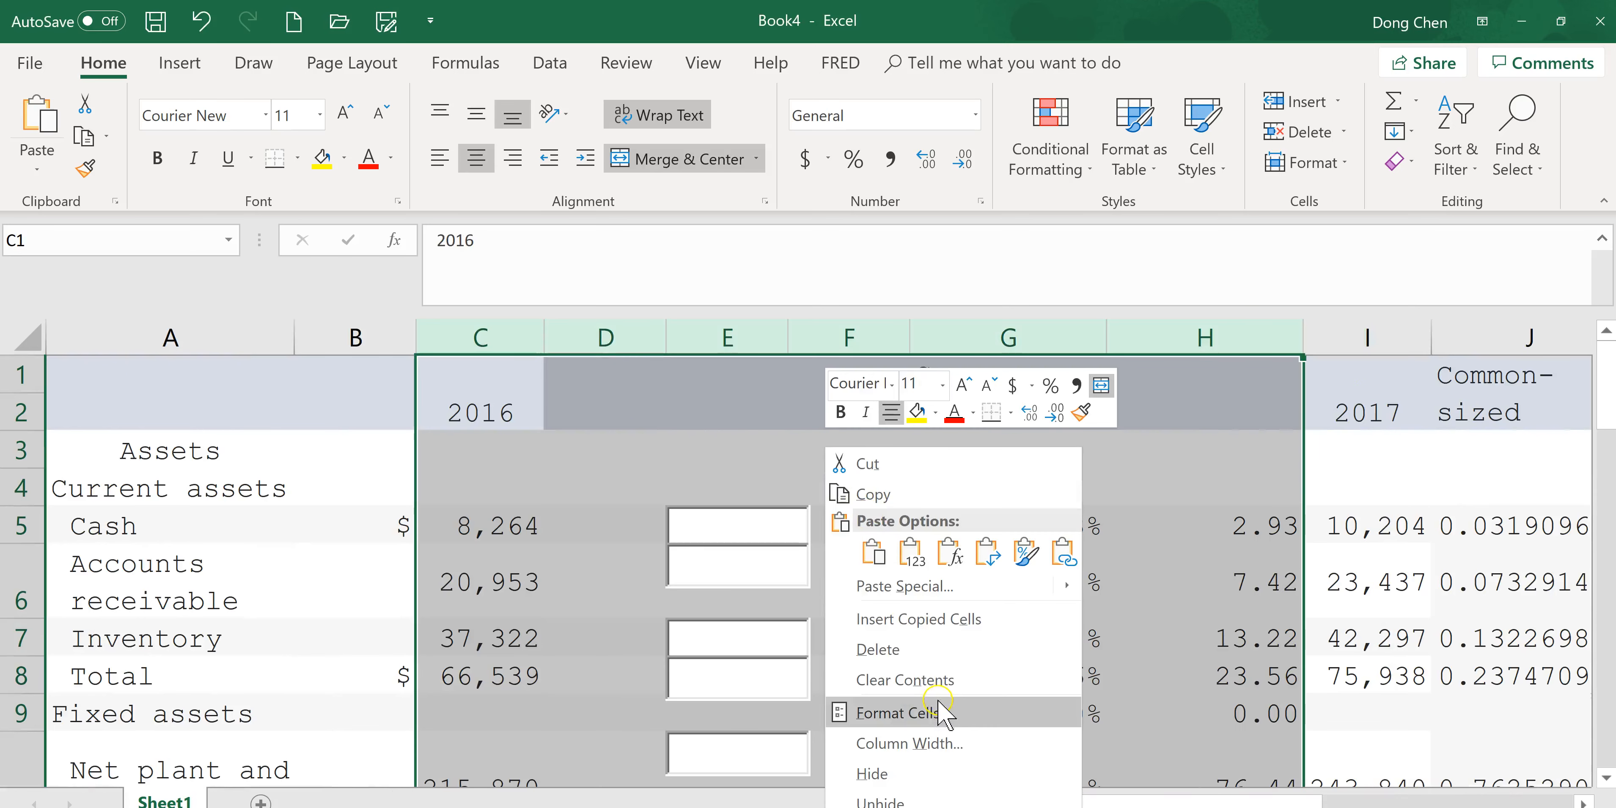
{"action": "left_click", "coordinate": [928, 773]}
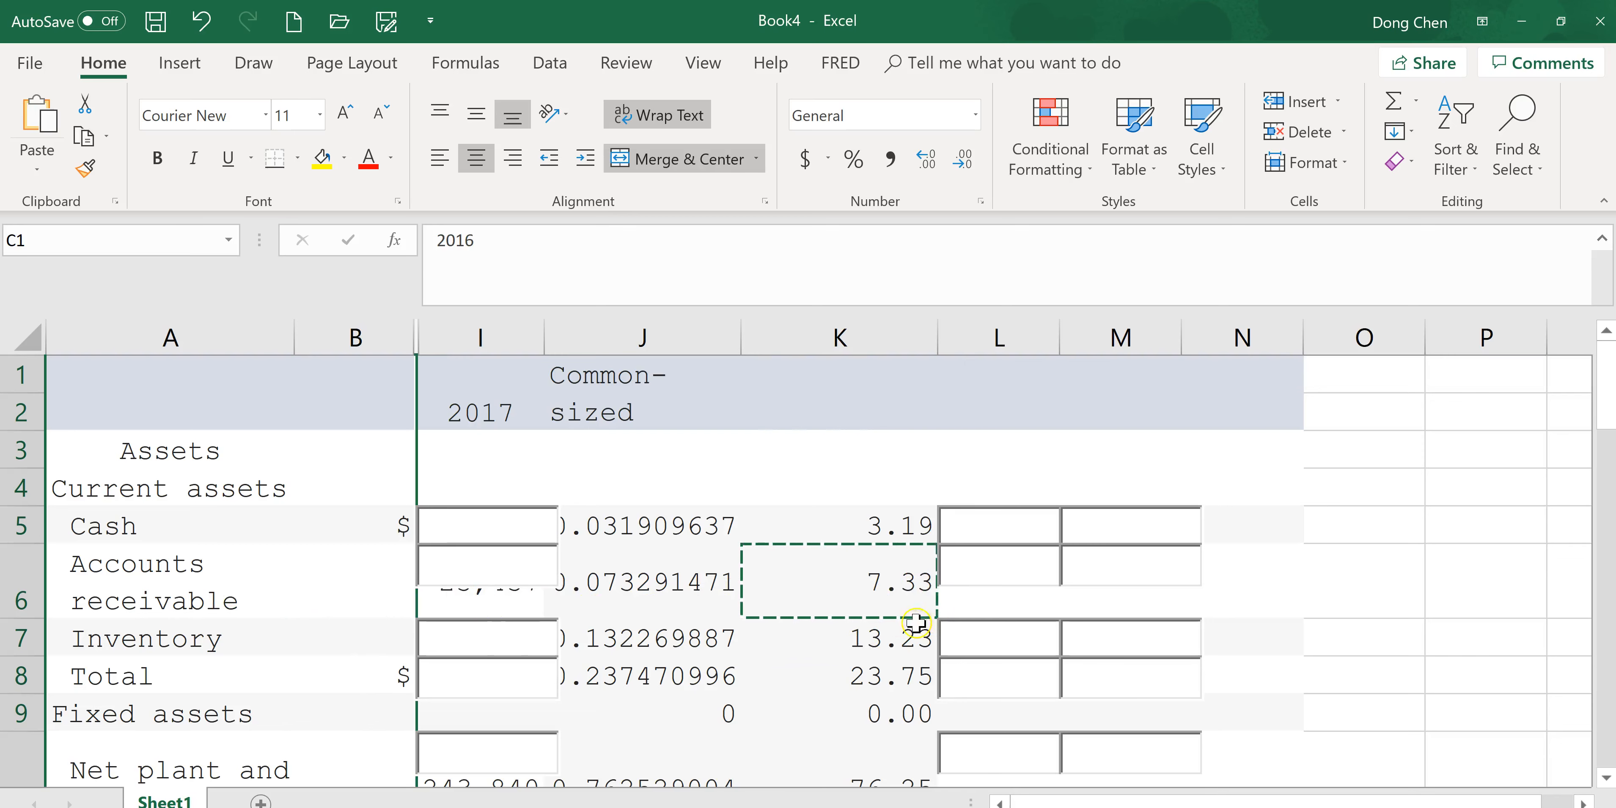
Paste the Inventory 2017 common-size value from K7 into its Connect box.
{"action": "left_click", "coordinate": [901, 643]}
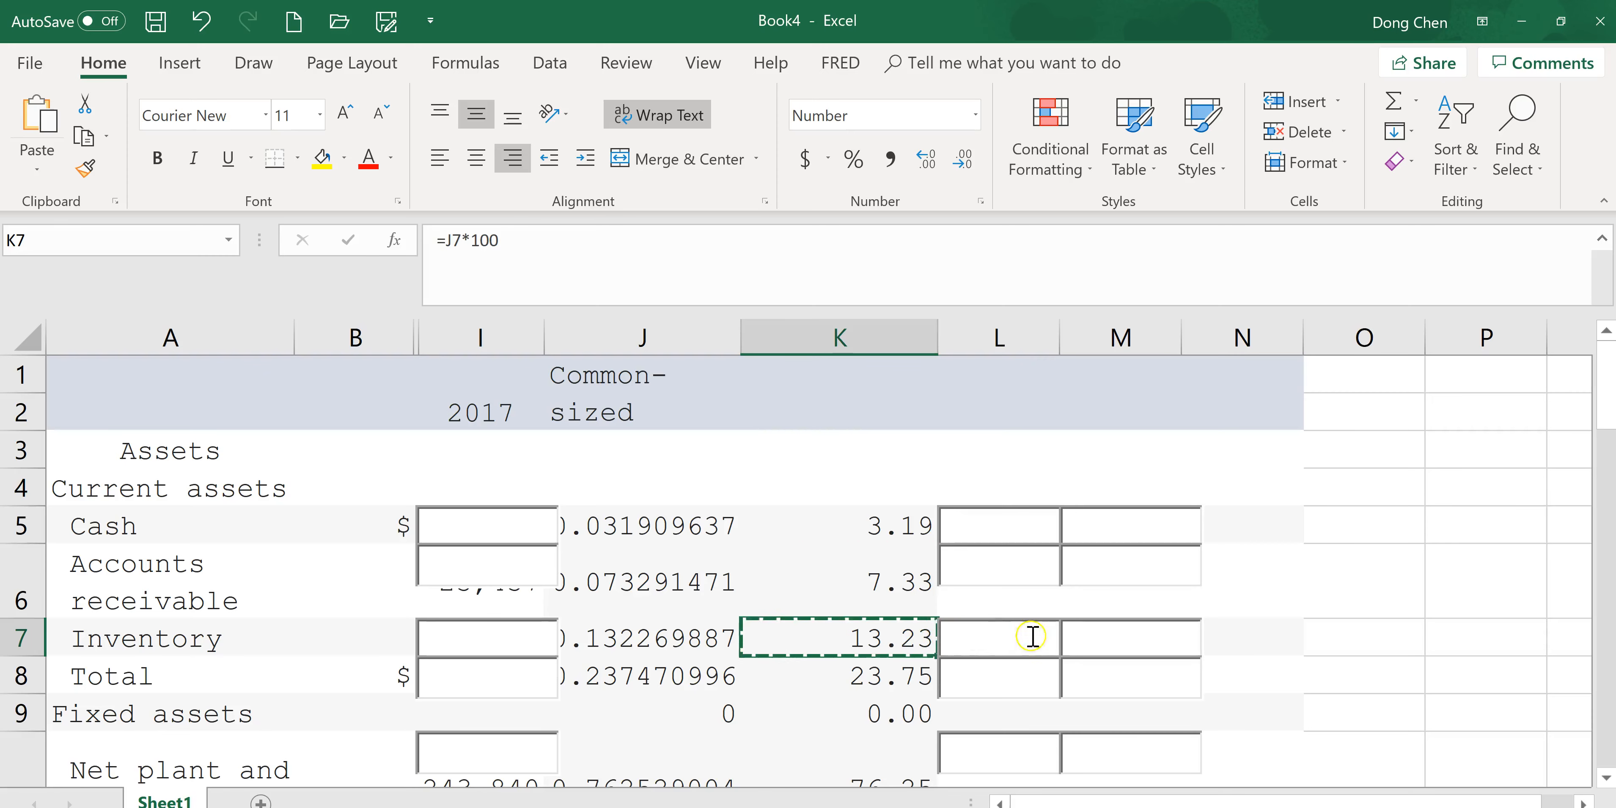
{"action": "key", "text": "alt+Tab"}
{"action": "key", "text": "ctrl+v"}
Copy K8 into the Total current assets 2017 common-size box in Connect.
{"action": "key", "text": "alt+Tab"}
{"action": "left_click", "coordinate": [904, 675]}
{"action": "key", "text": "ctrl+c"}
{"action": "key", "text": "alt+Tab"}
{"action": "key", "text": "Tab"}
{"action": "key", "text": "ctrl+v"}
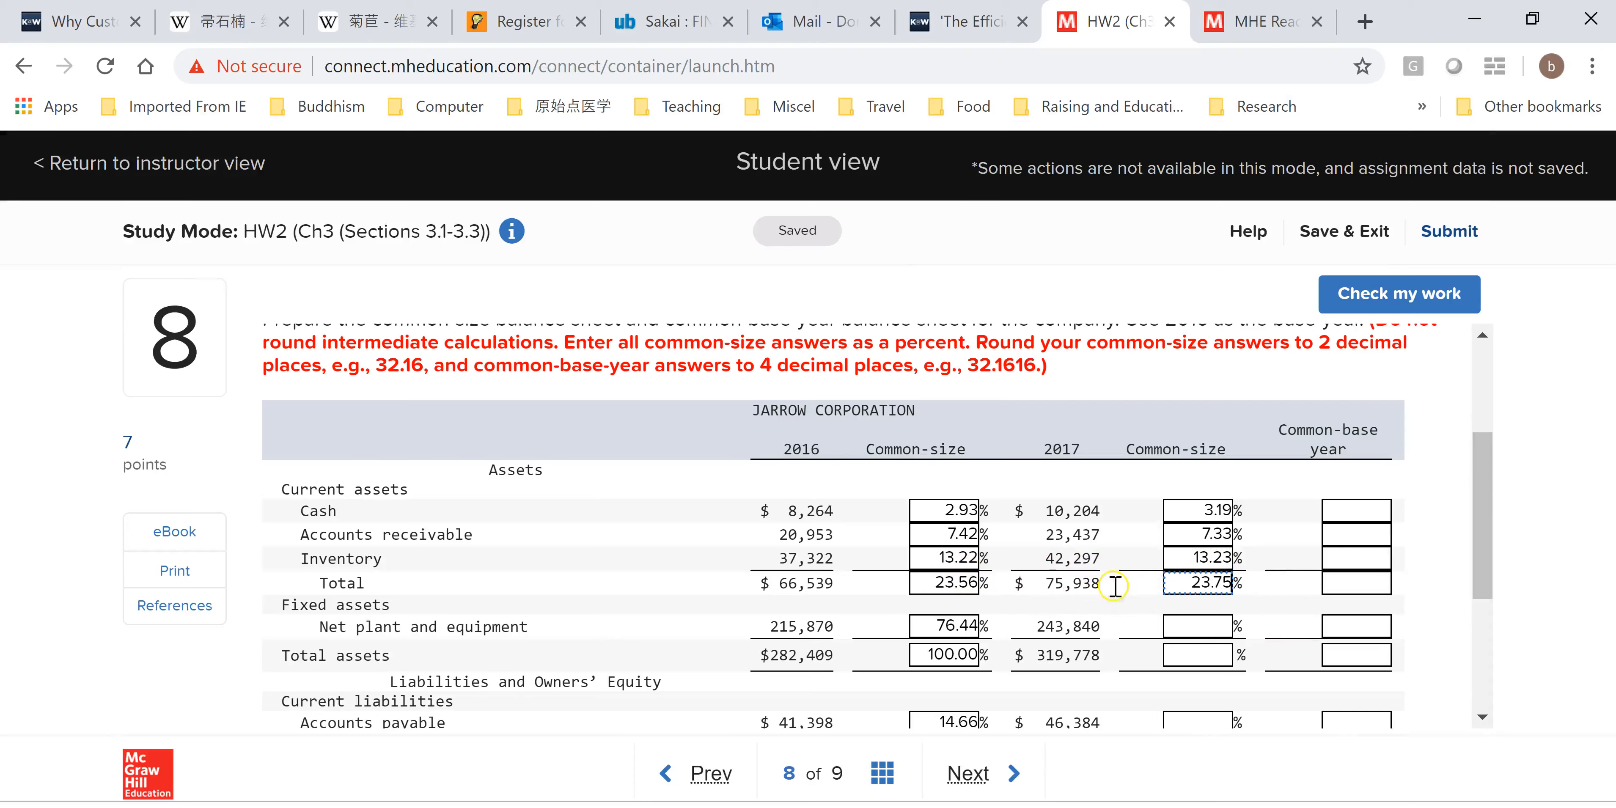
Paste the Net plant and equipment 2017 common-size value from K10 into its Connect box.
{"action": "left_click_drag", "start_coordinate": [1482, 521], "coordinate": [1484, 553]}
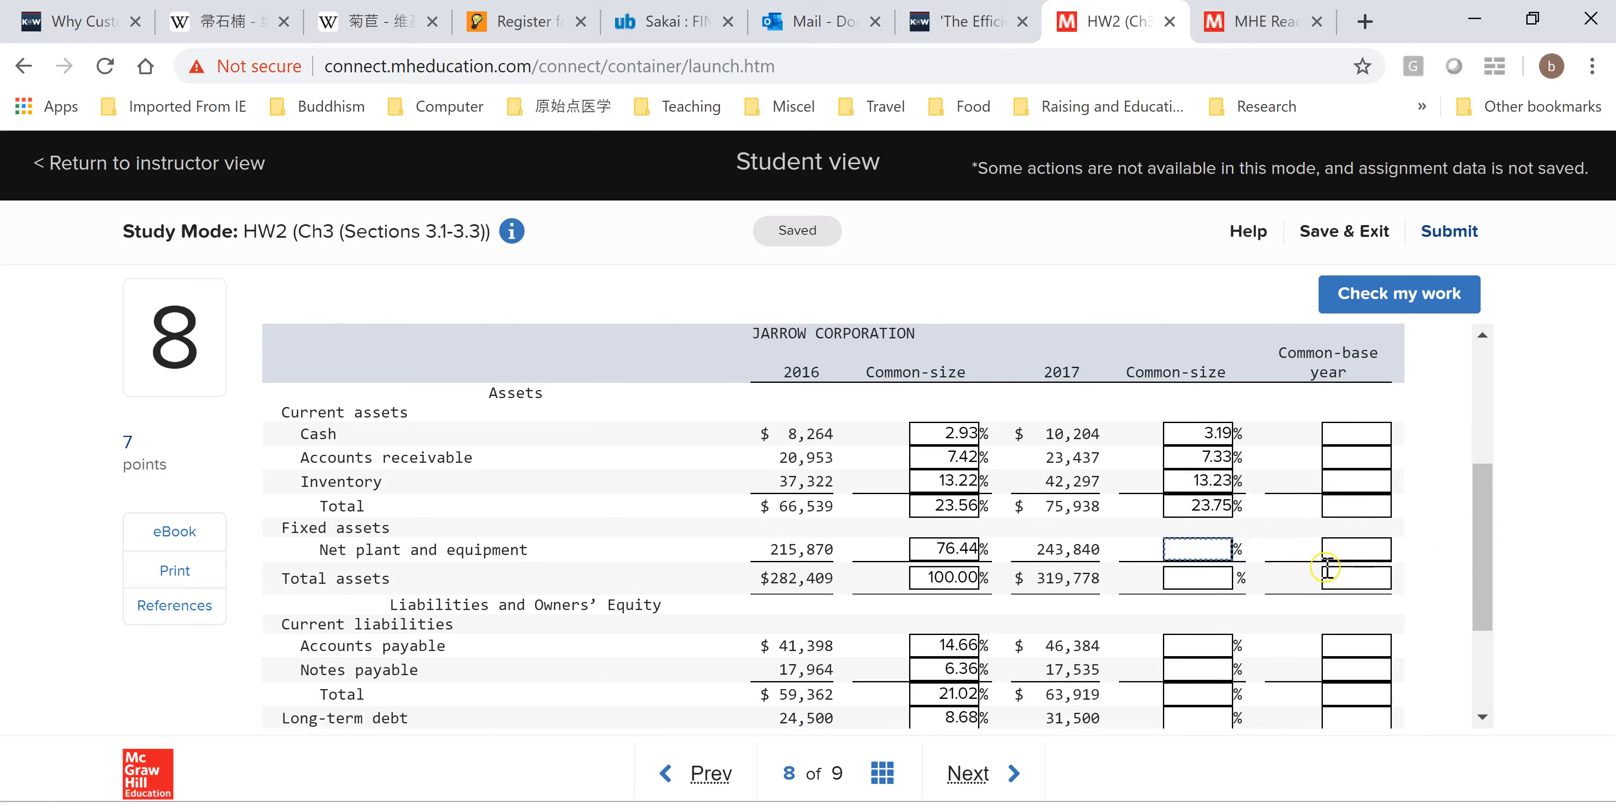
{"action": "key", "text": "alt+Tab"}
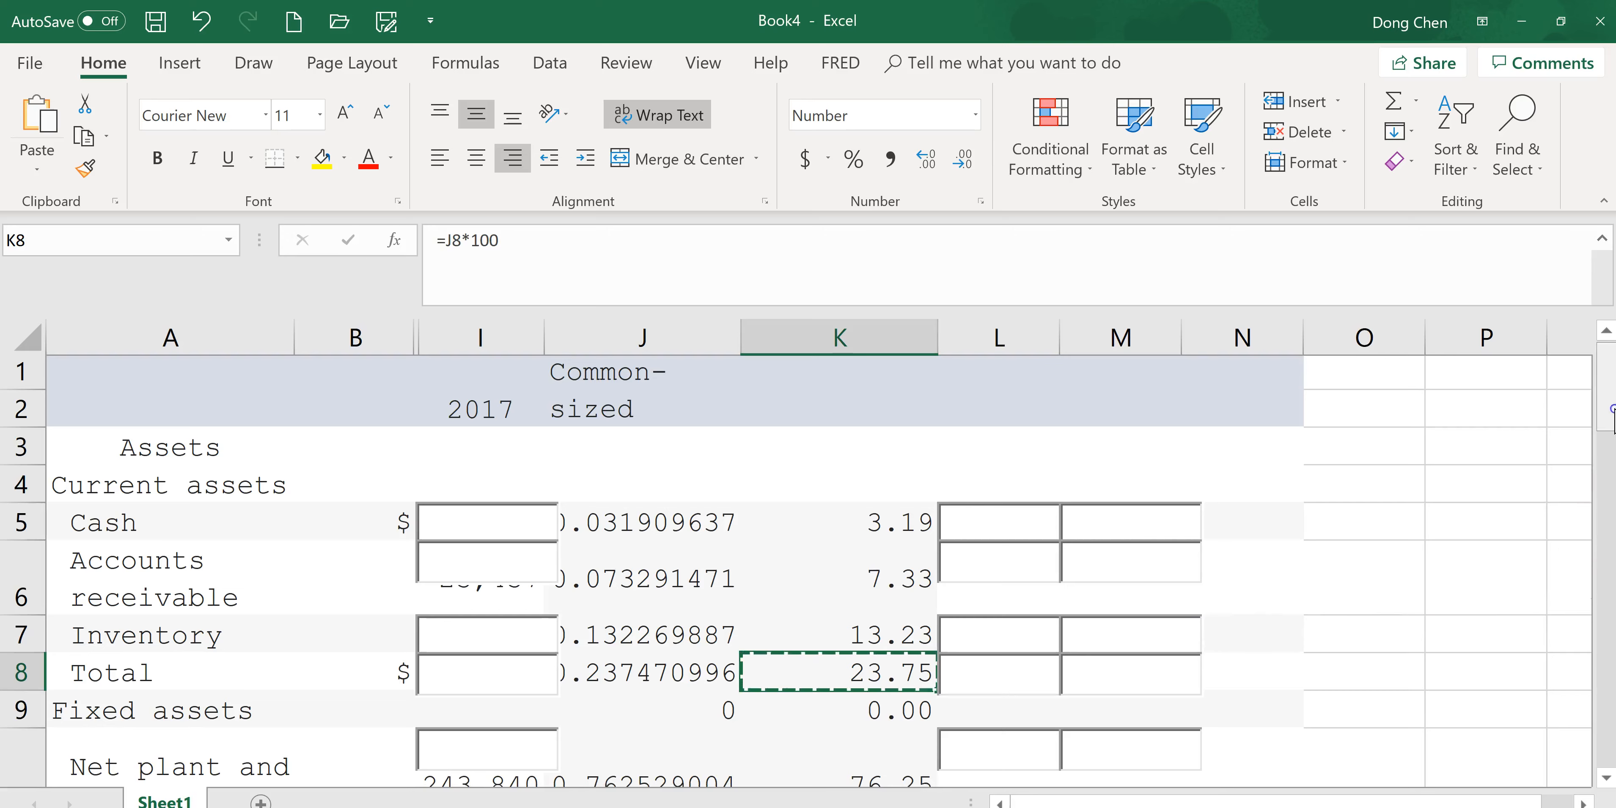
{"action": "scroll", "coordinate": [1359, 547], "scroll_direction": "down", "scroll_amount": 1}
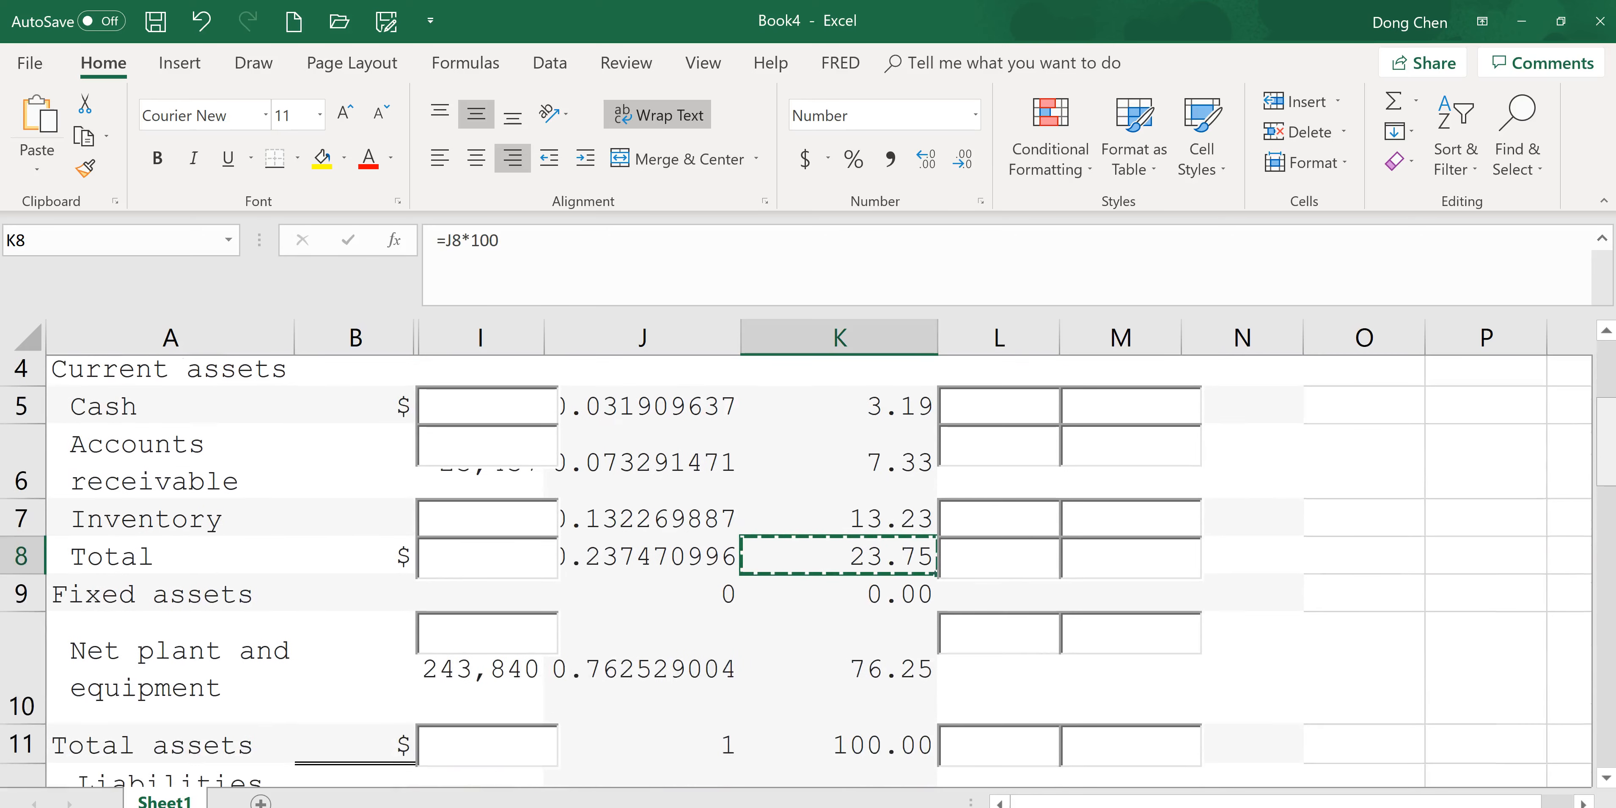
{"action": "left_click", "coordinate": [891, 682]}
{"action": "key", "text": "alt+Tab"}
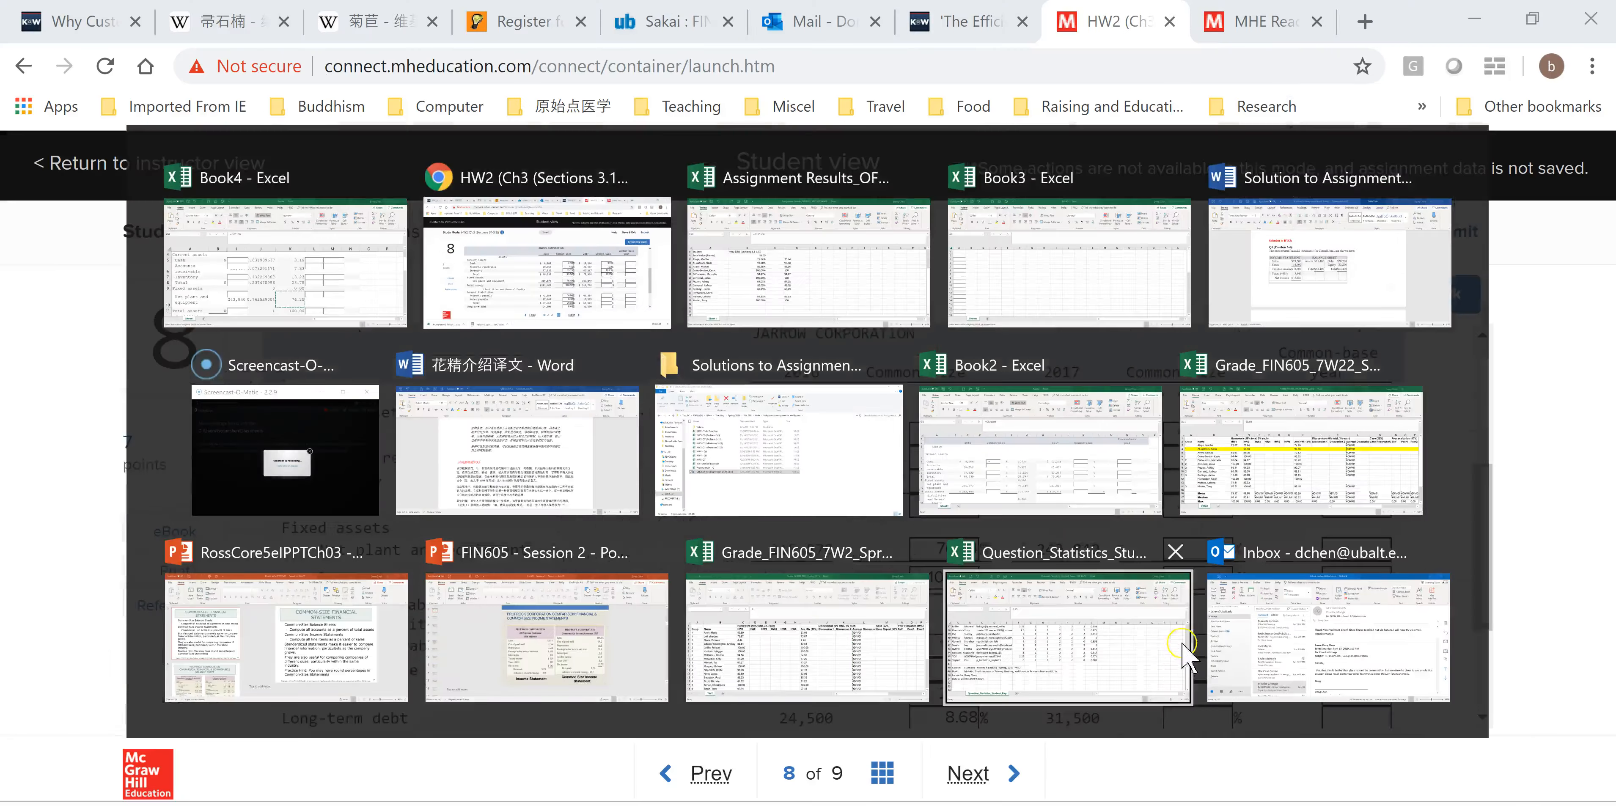
{"action": "key", "text": "ctrl+v"}
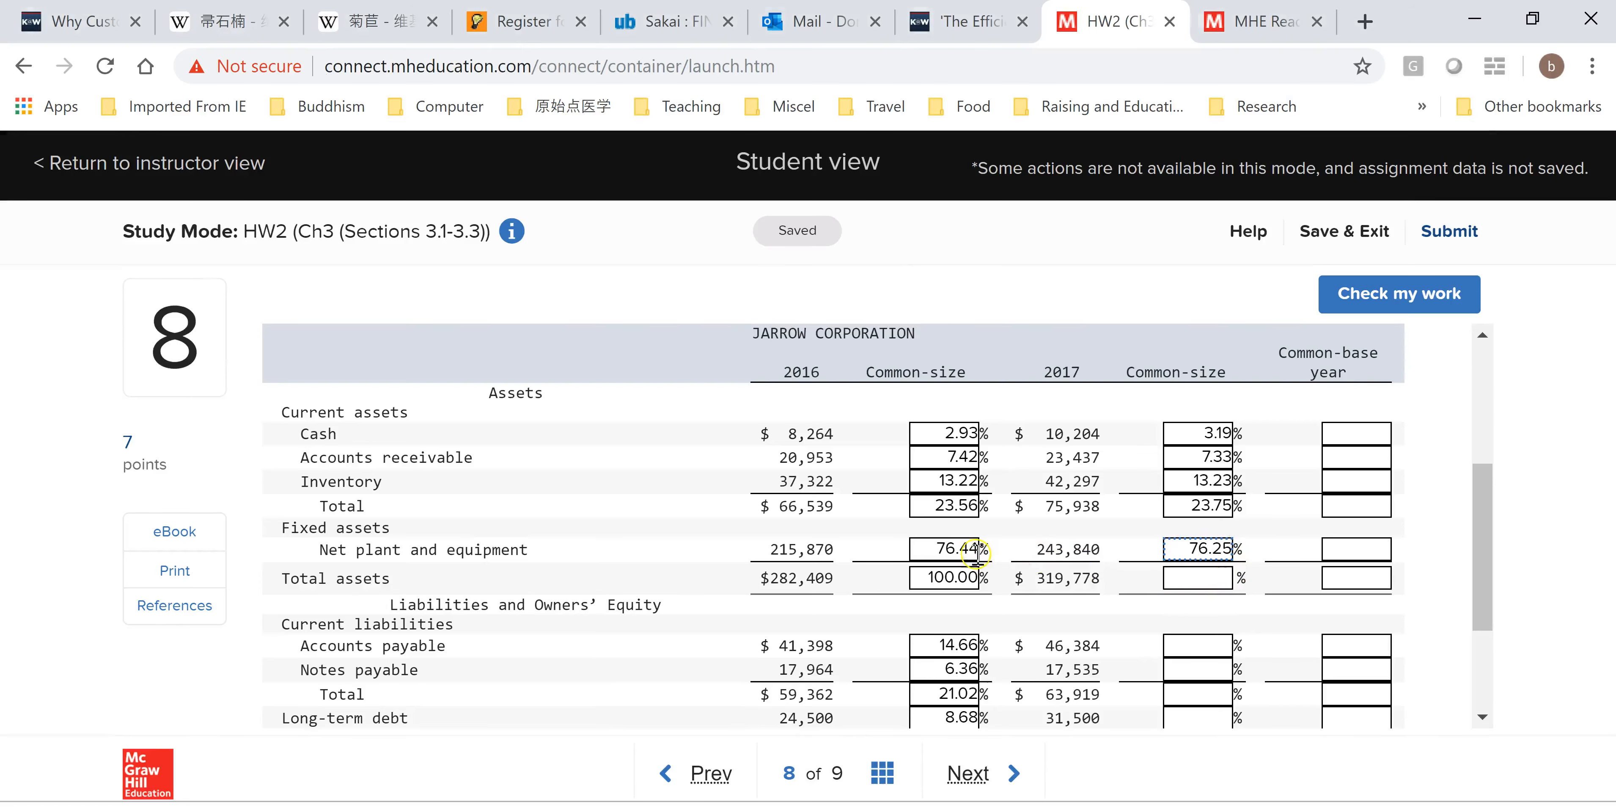
Copy K11 into the Total assets 2017 common-size box in Connect.
{"action": "scroll", "coordinate": [1492, 539], "scroll_direction": "down", "scroll_amount": 2}
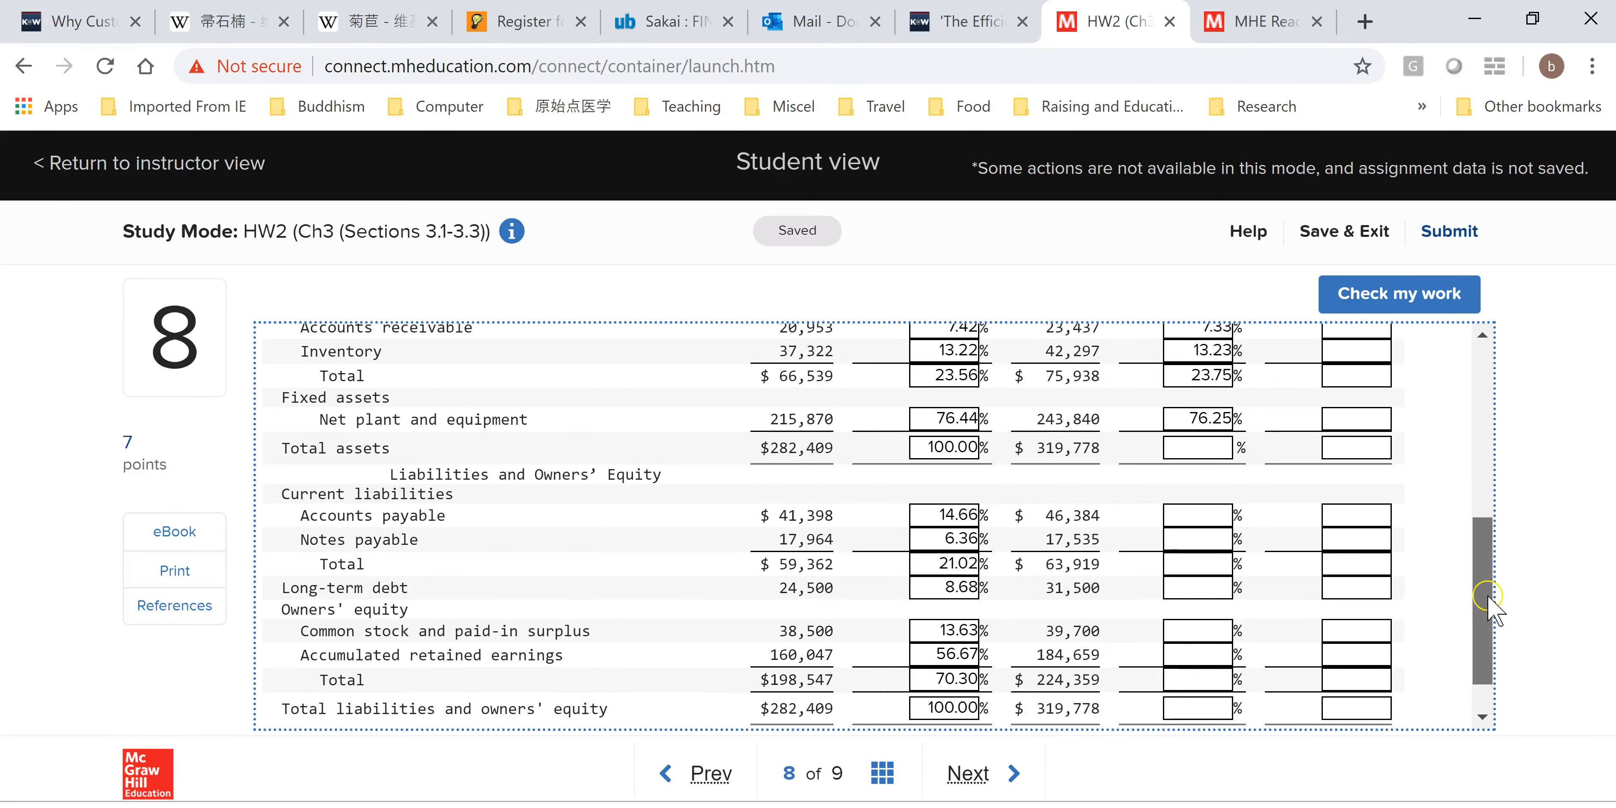
{"action": "key", "text": "alt+Tab"}
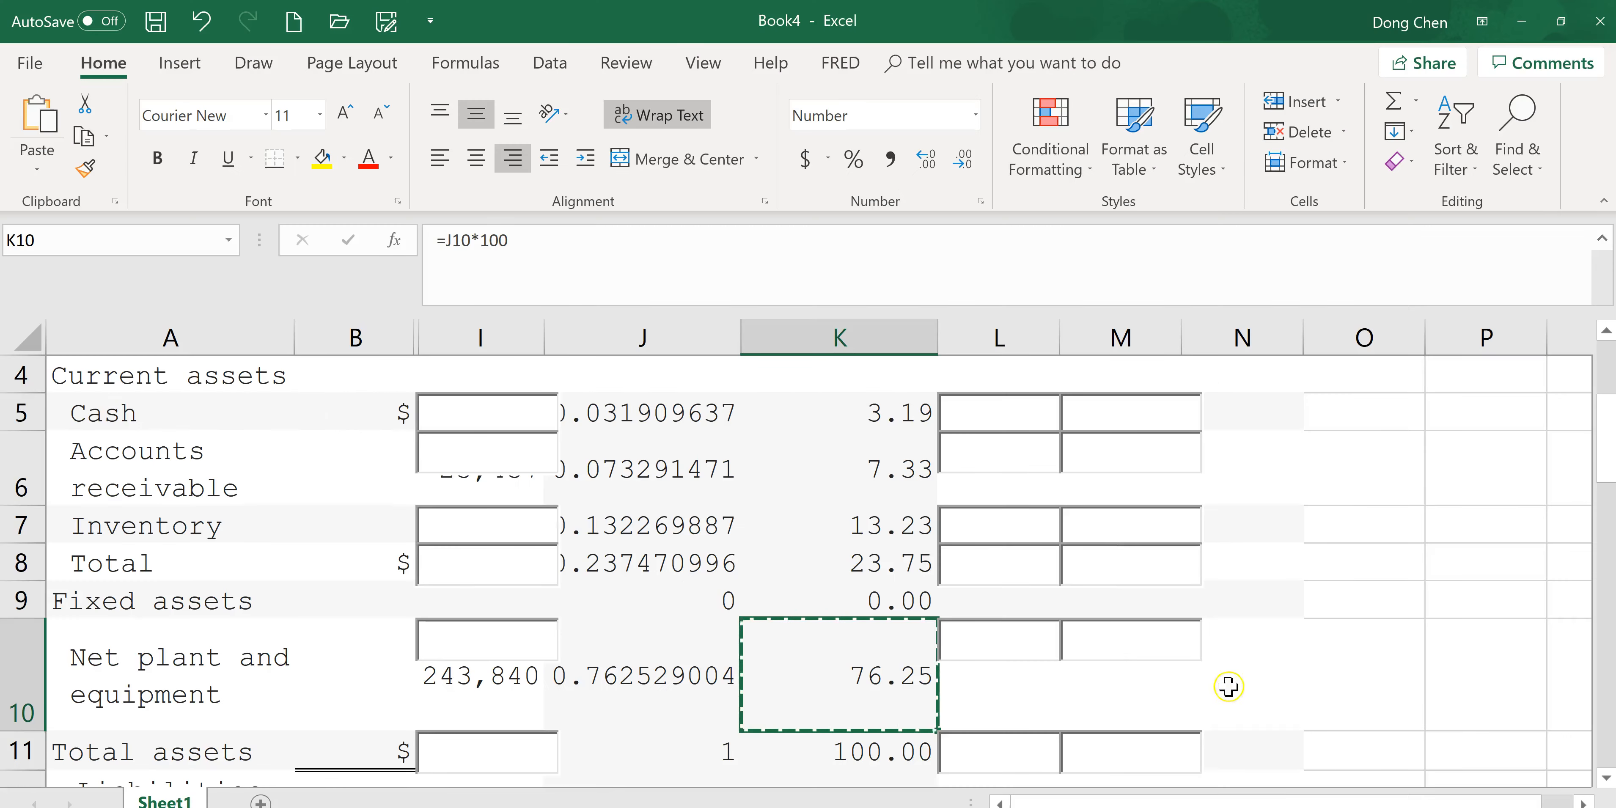
{"action": "left_click", "coordinate": [915, 756]}
{"action": "key", "text": "ctrl+c"}
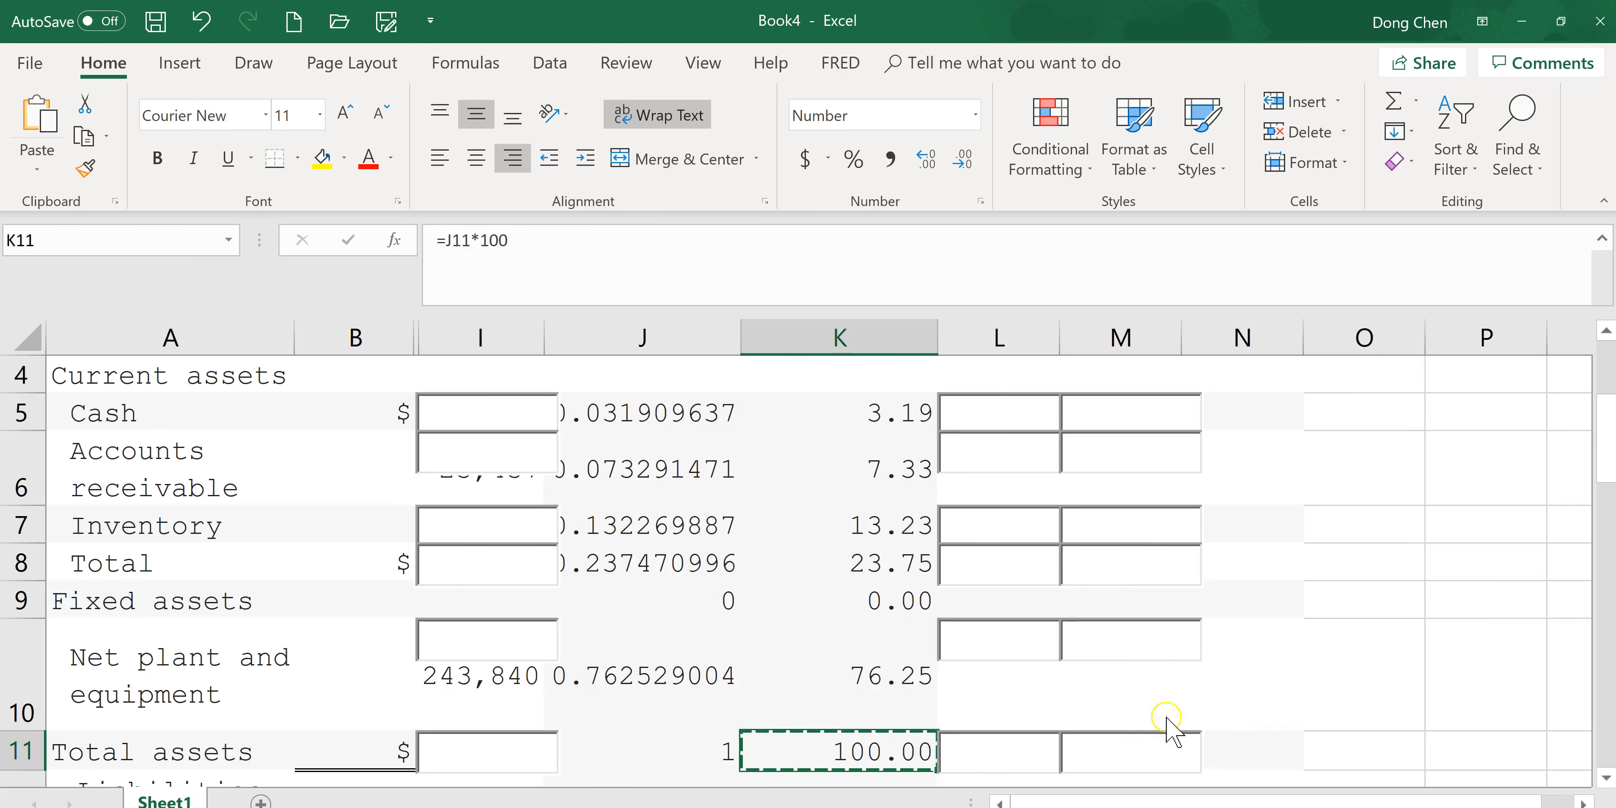
{"action": "key", "text": "alt+Tab"}
{"action": "left_click", "coordinate": [1205, 451]}
{"action": "key", "text": "ctrl+v"}
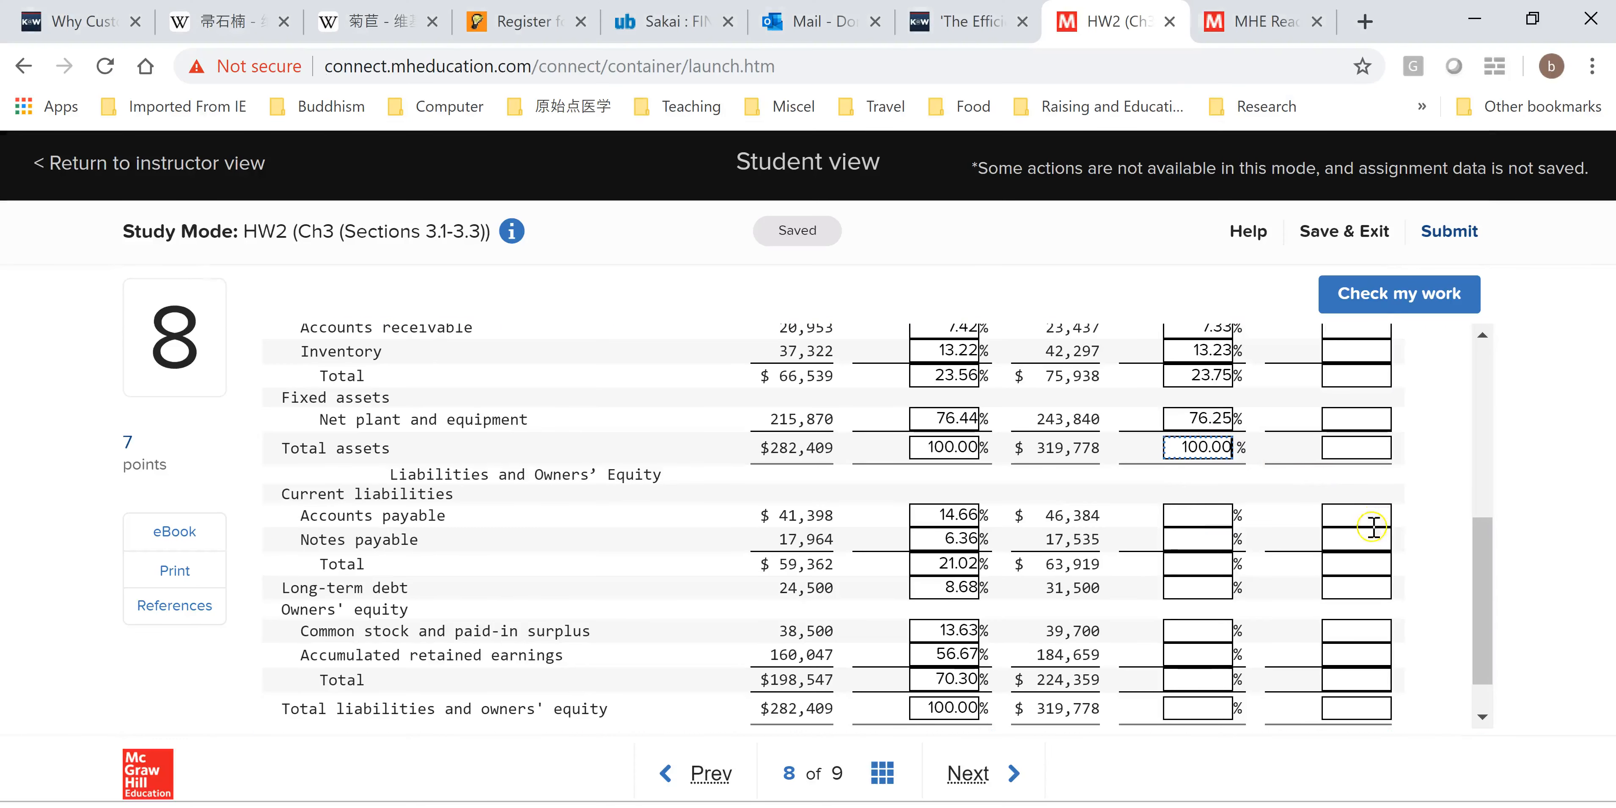
Copy K14 into the Accounts payable 2017 common-size box in Connect.
{"action": "left_click", "coordinate": [1210, 521]}
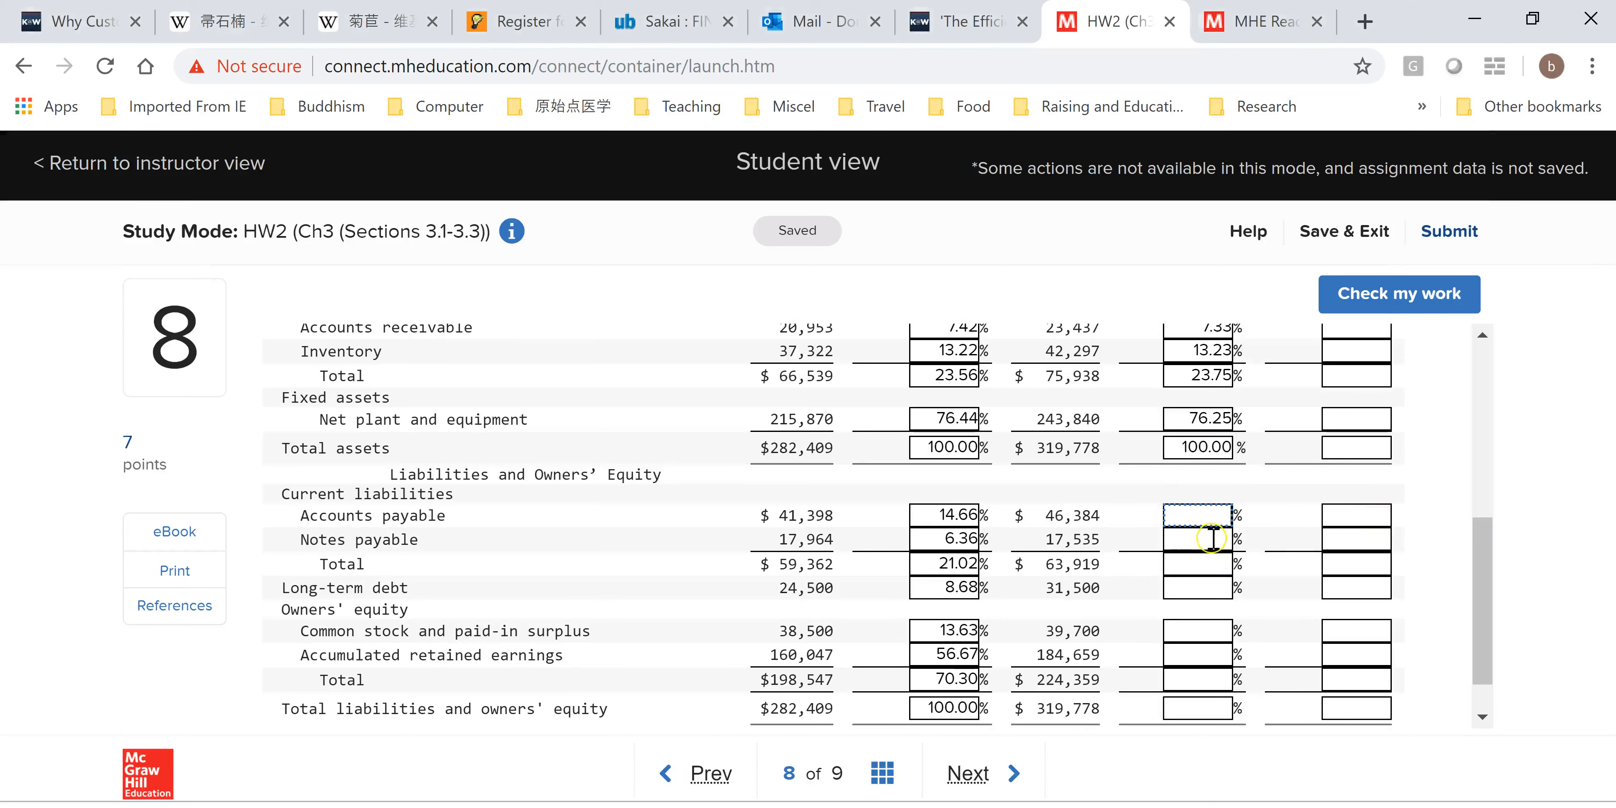
{"action": "key", "text": "alt+Tab"}
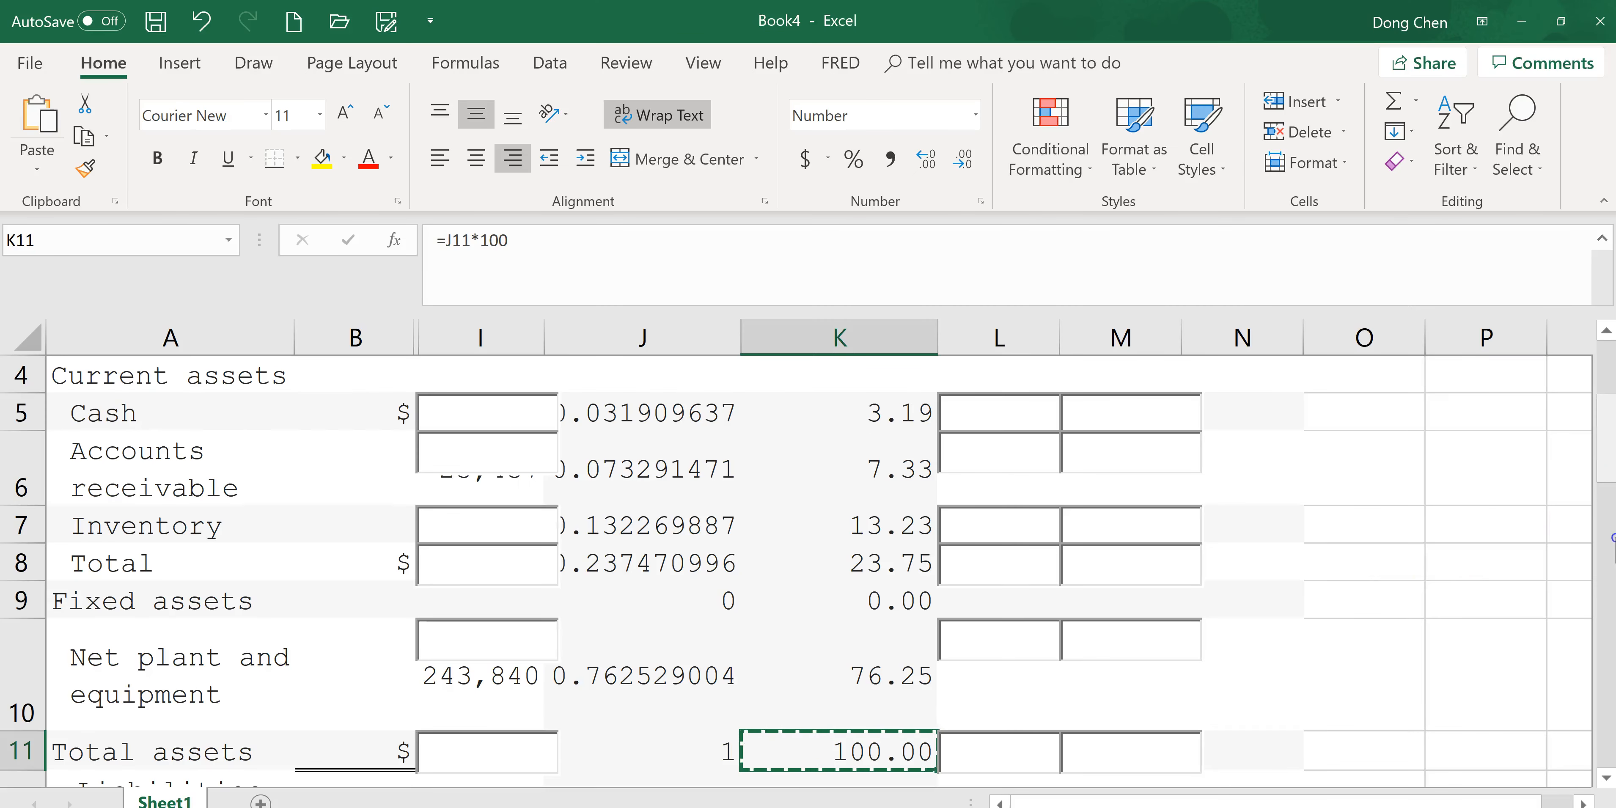
{"action": "scroll", "coordinate": [1508, 574], "scroll_direction": "down", "scroll_amount": 3}
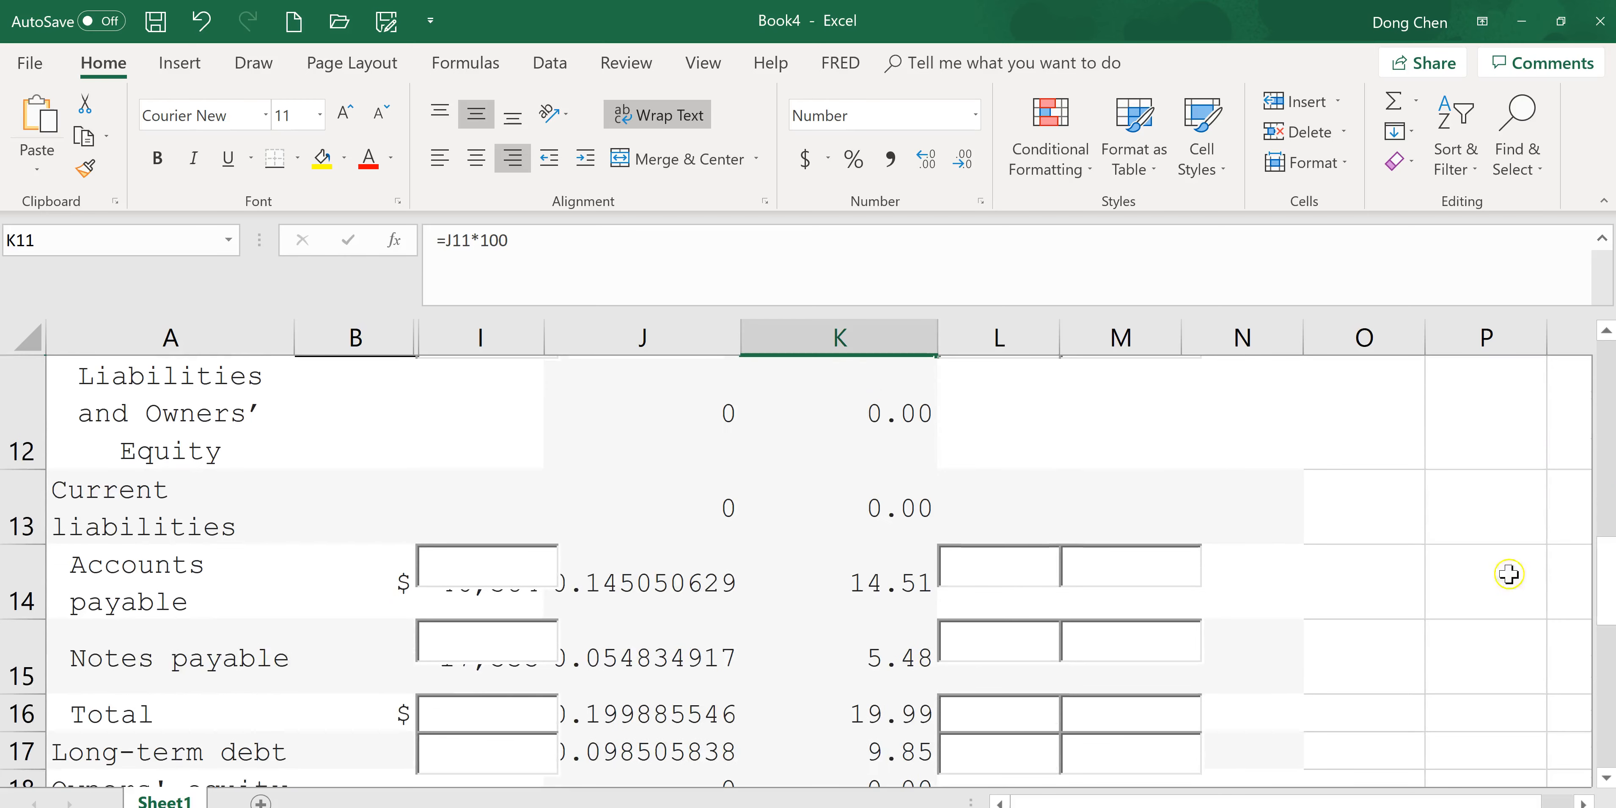
{"action": "left_click", "coordinate": [897, 585]}
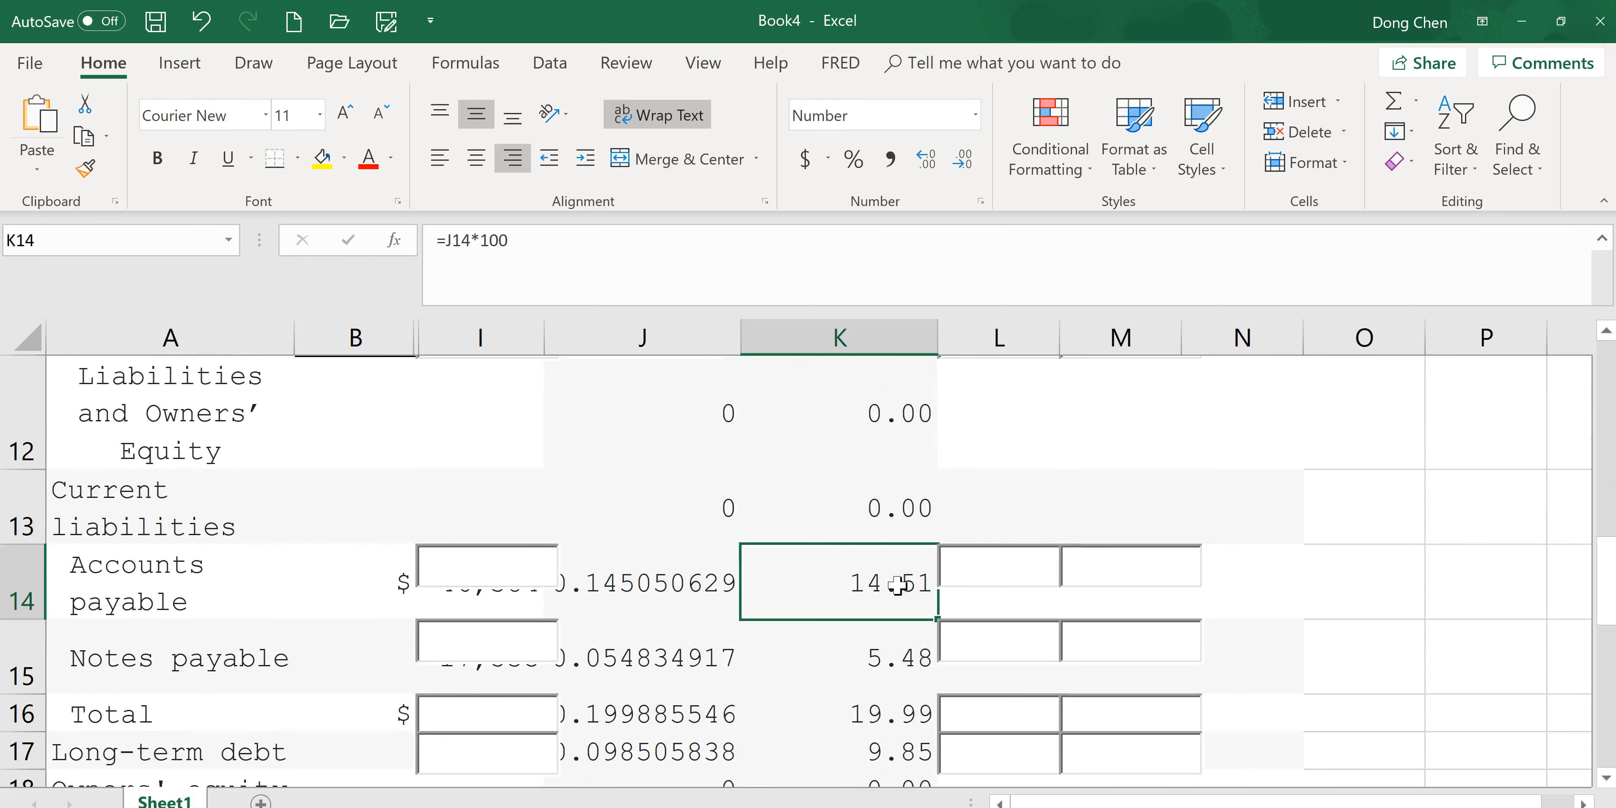
{"action": "key", "text": "ctrl+c"}
{"action": "key", "text": "alt+Tab"}
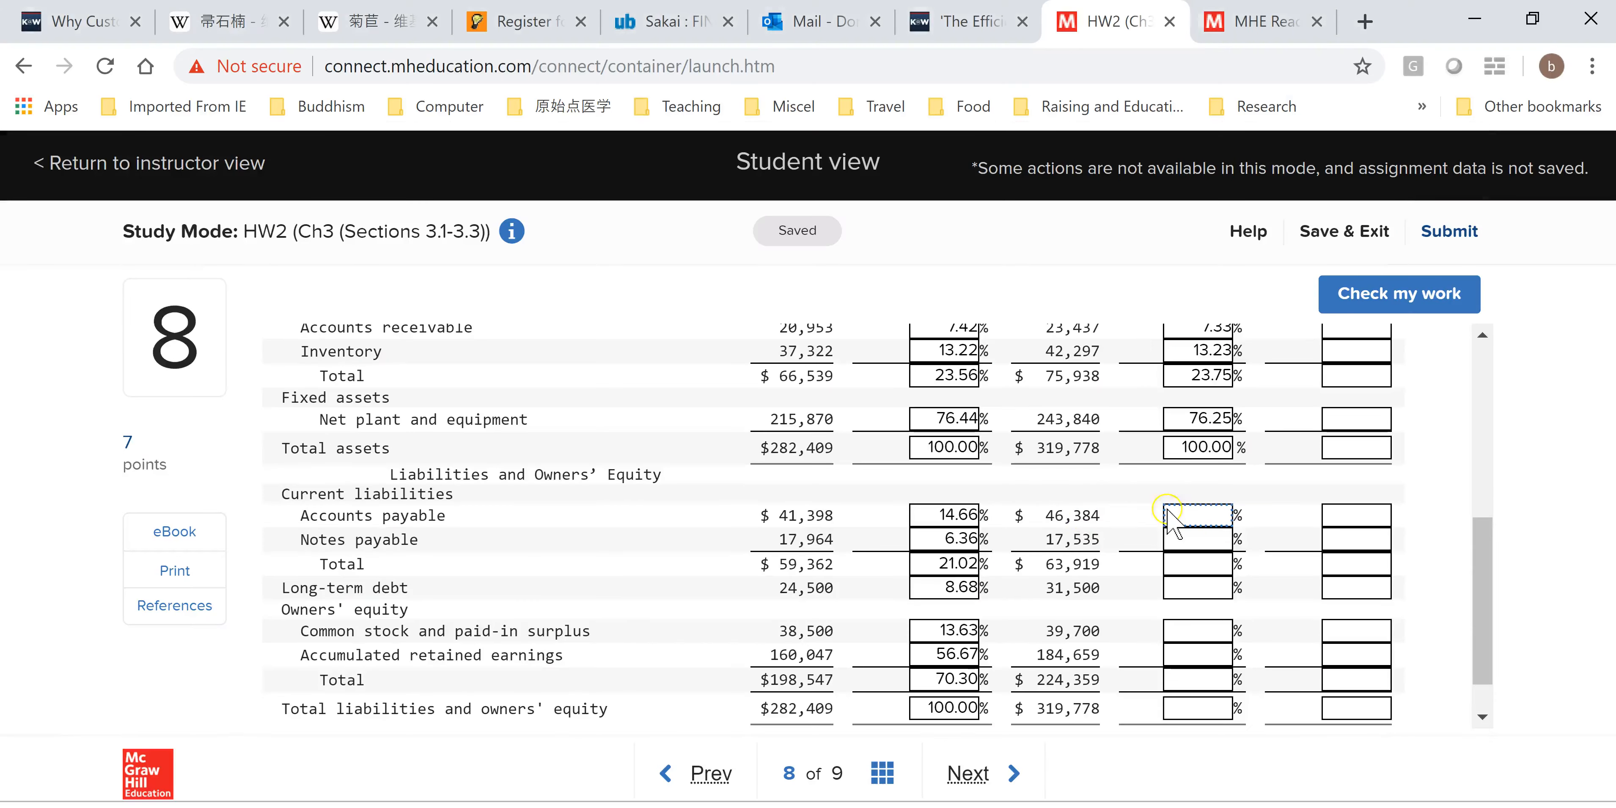
{"action": "key", "text": "ctrl+v"}
Copy K15 into the Notes payable 2017 common-size box in Connect.
{"action": "left_click", "coordinate": [1217, 540]}
{"action": "key", "text": "alt+Tab"}
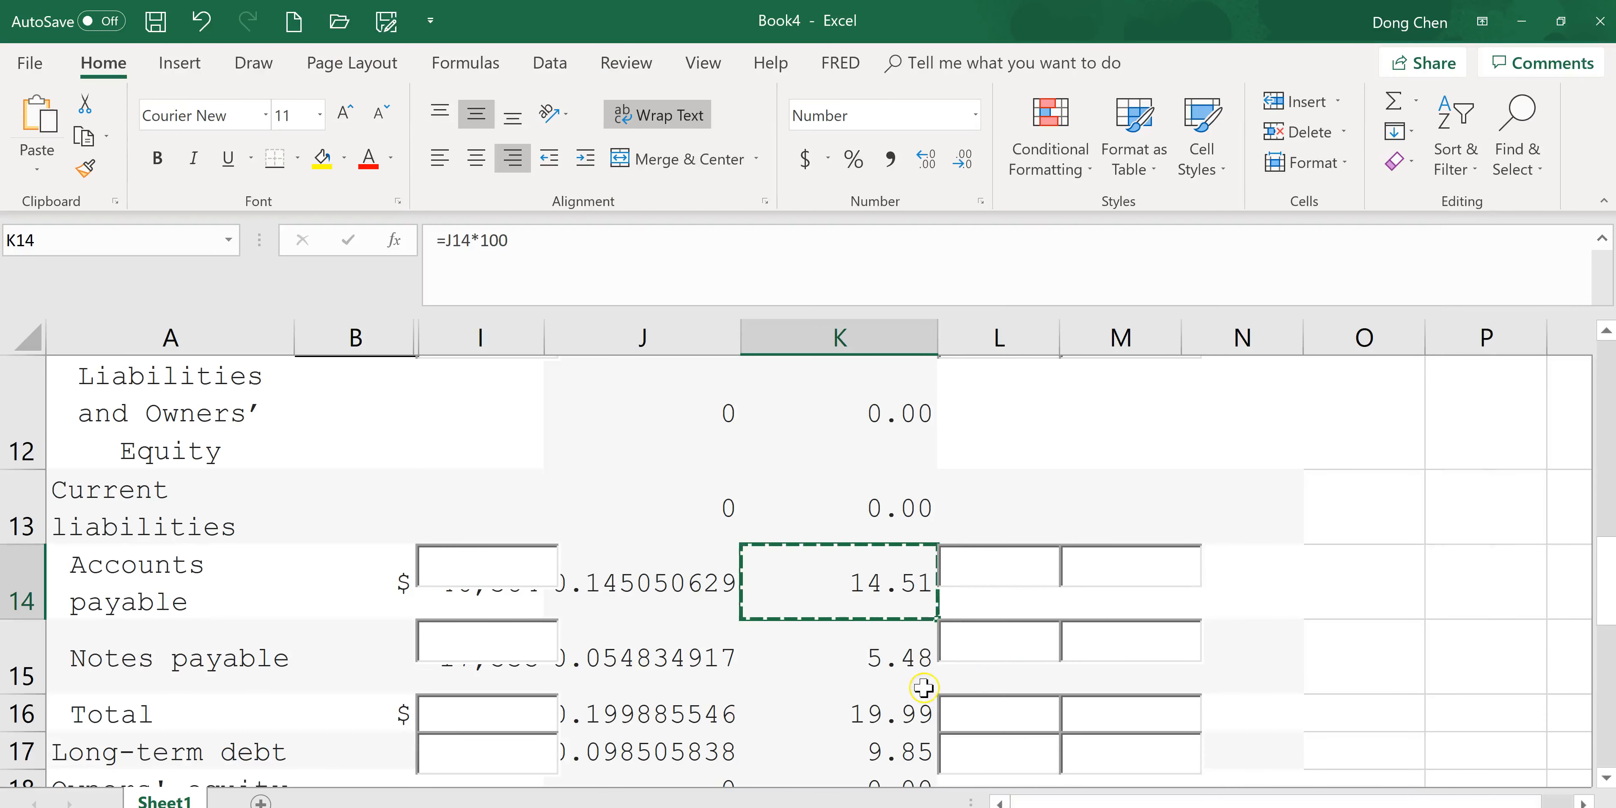
{"action": "left_click", "coordinate": [925, 684]}
{"action": "key", "text": "ctrl+c"}
{"action": "key", "text": "alt+Tab"}
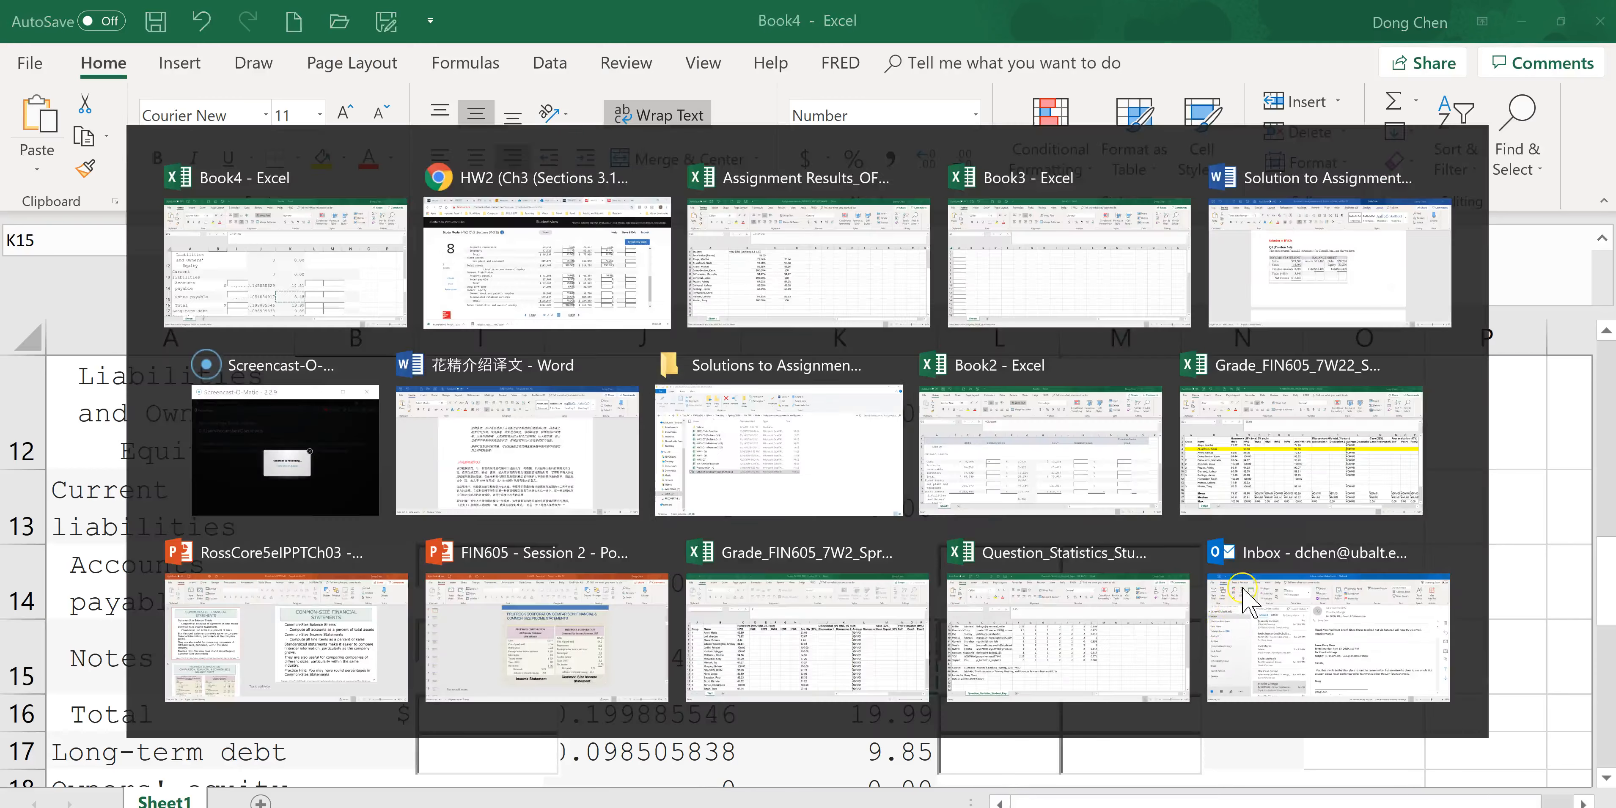
{"action": "key", "text": "ctrl+v"}
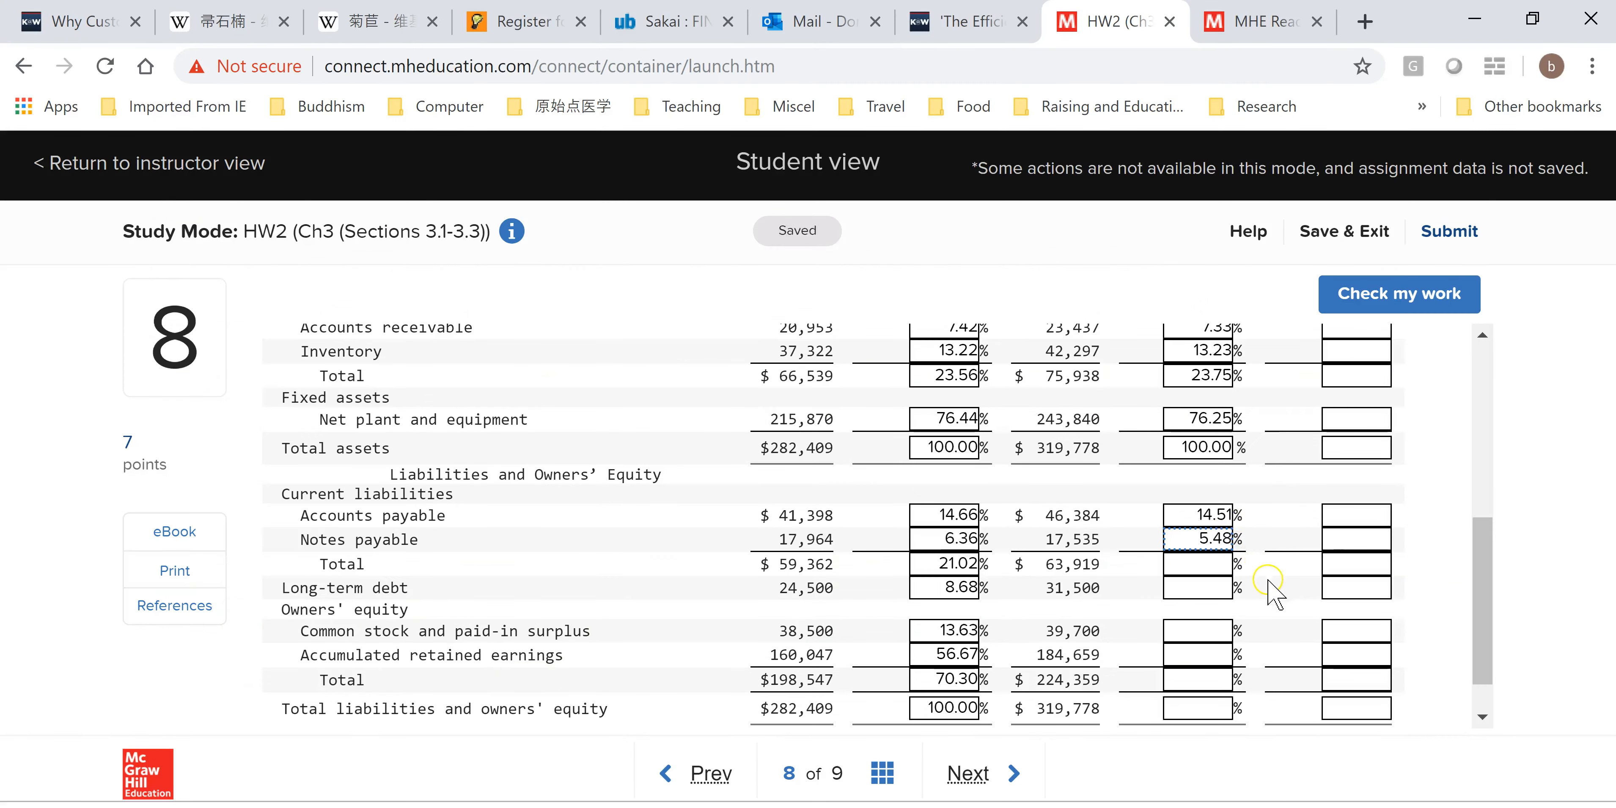
Copy K16 into the Total current liabilities 2017 common-size box in Connect.
{"action": "key", "text": "alt+Tab"}
{"action": "left_click", "coordinate": [903, 709]}
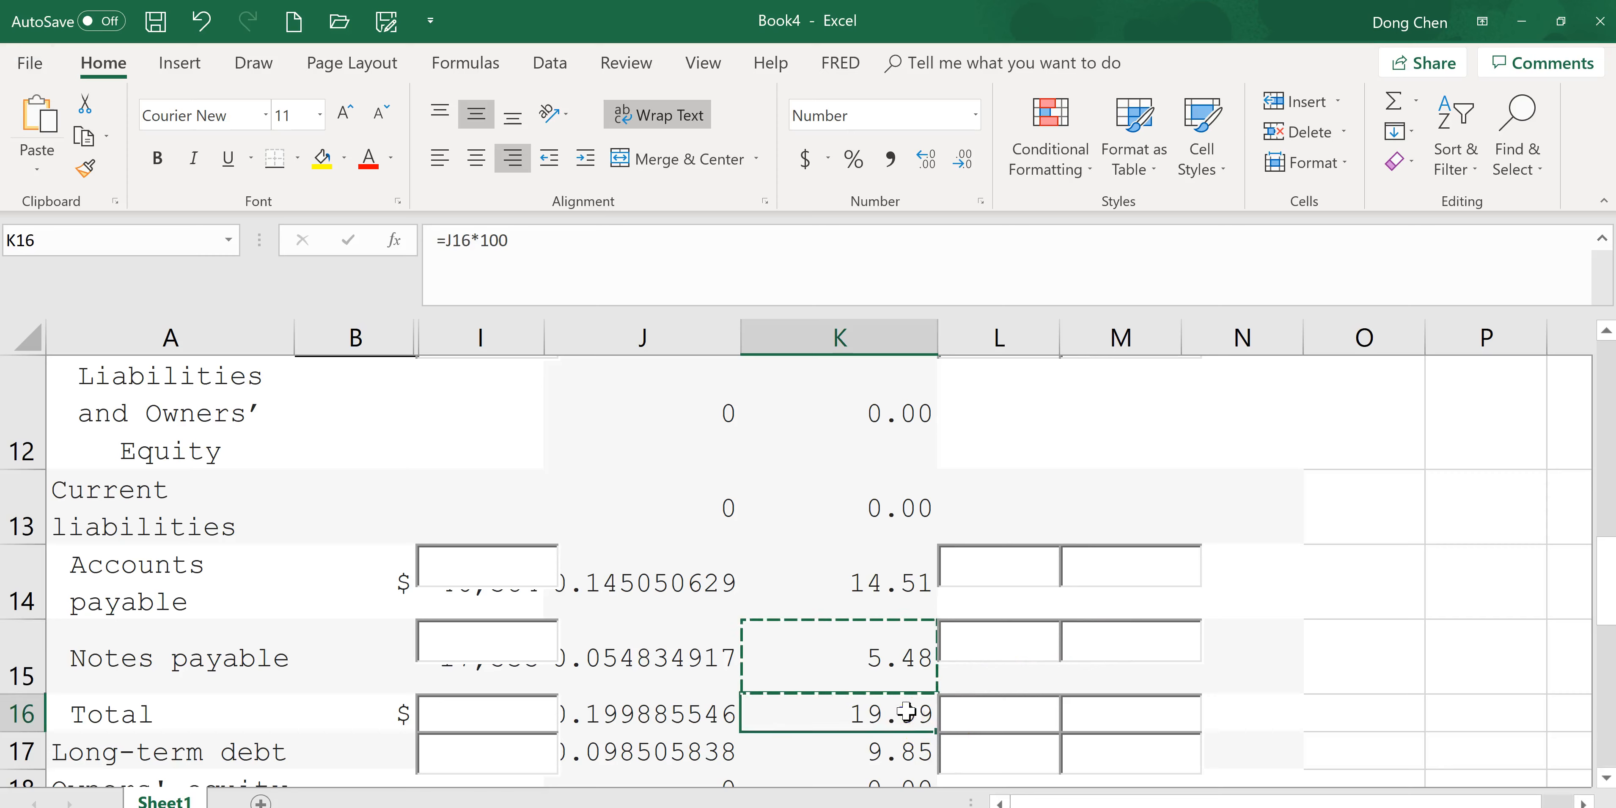
{"action": "key", "text": "ctrl+c"}
{"action": "key", "text": "alt+Tab"}
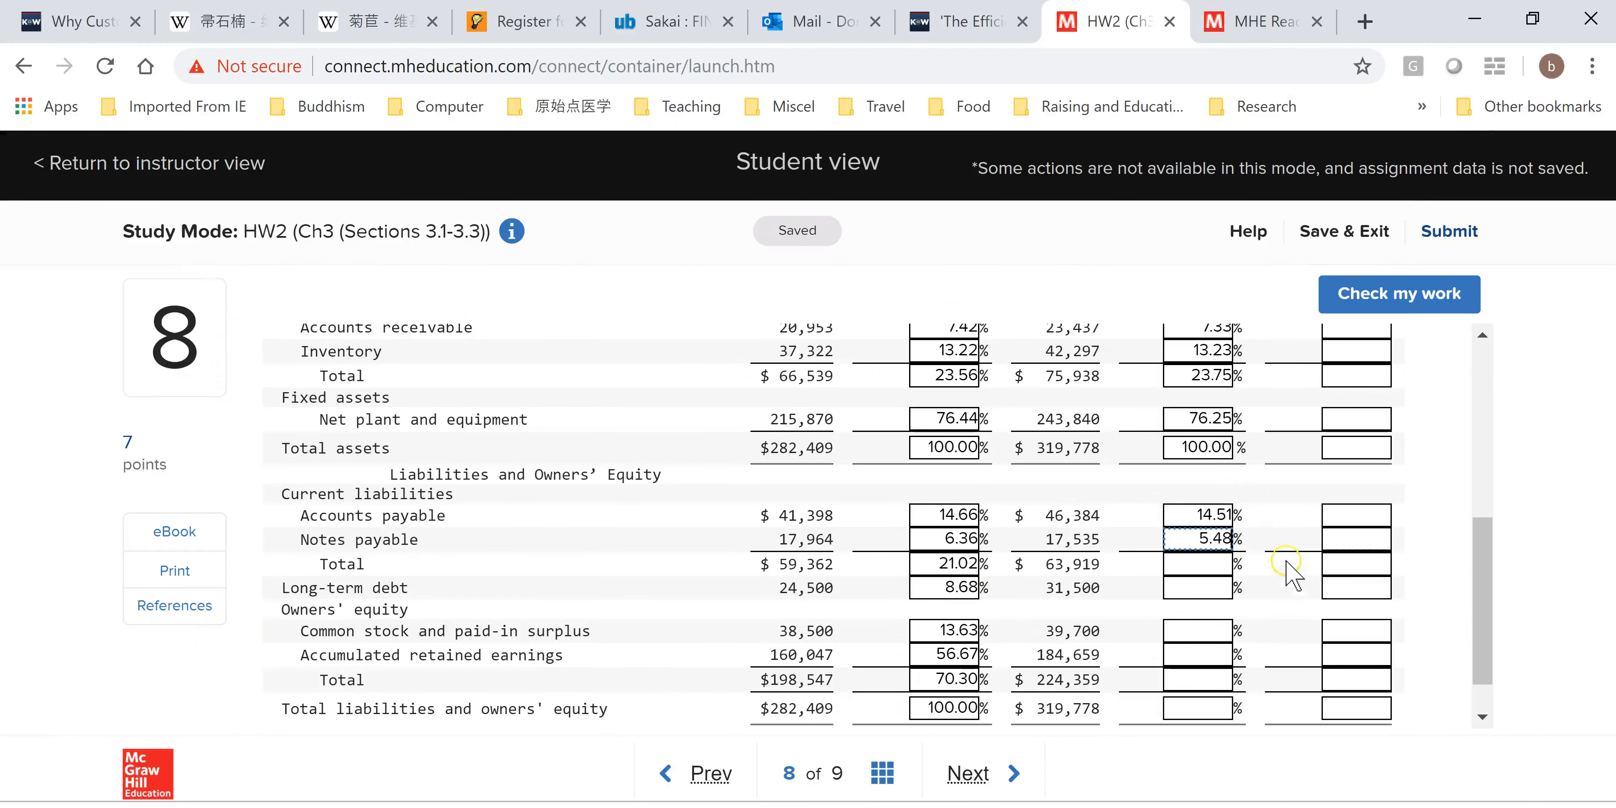
{"action": "key", "text": "ctrl+v"}
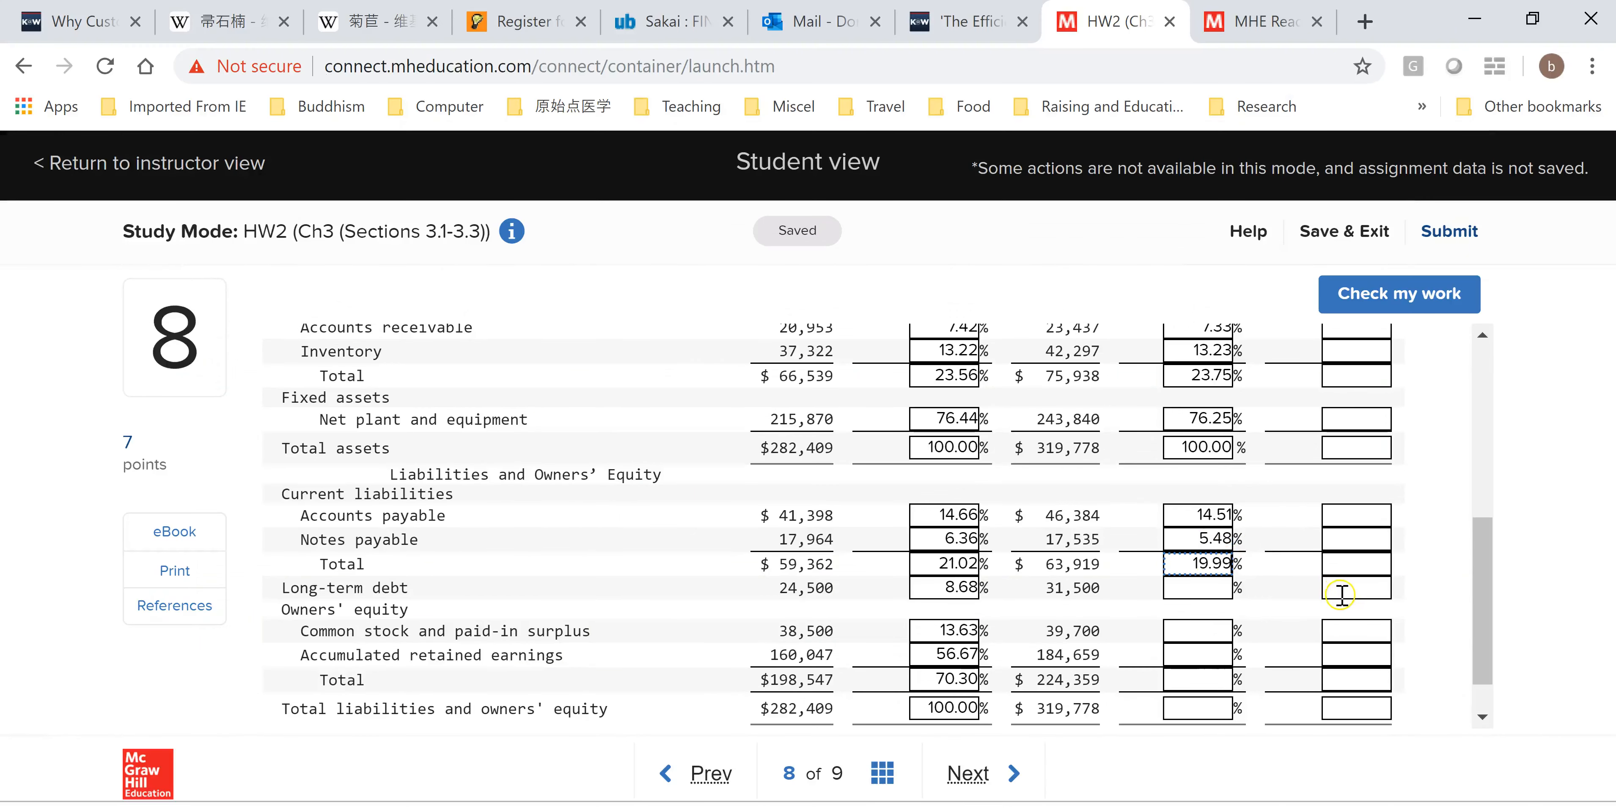
Copy K17 into the Long-term debt 2017 common-size box in Connect.
{"action": "left_click_drag", "start_coordinate": [1489, 602], "coordinate": [1489, 624]}
{"action": "left_click", "coordinate": [1226, 490]}
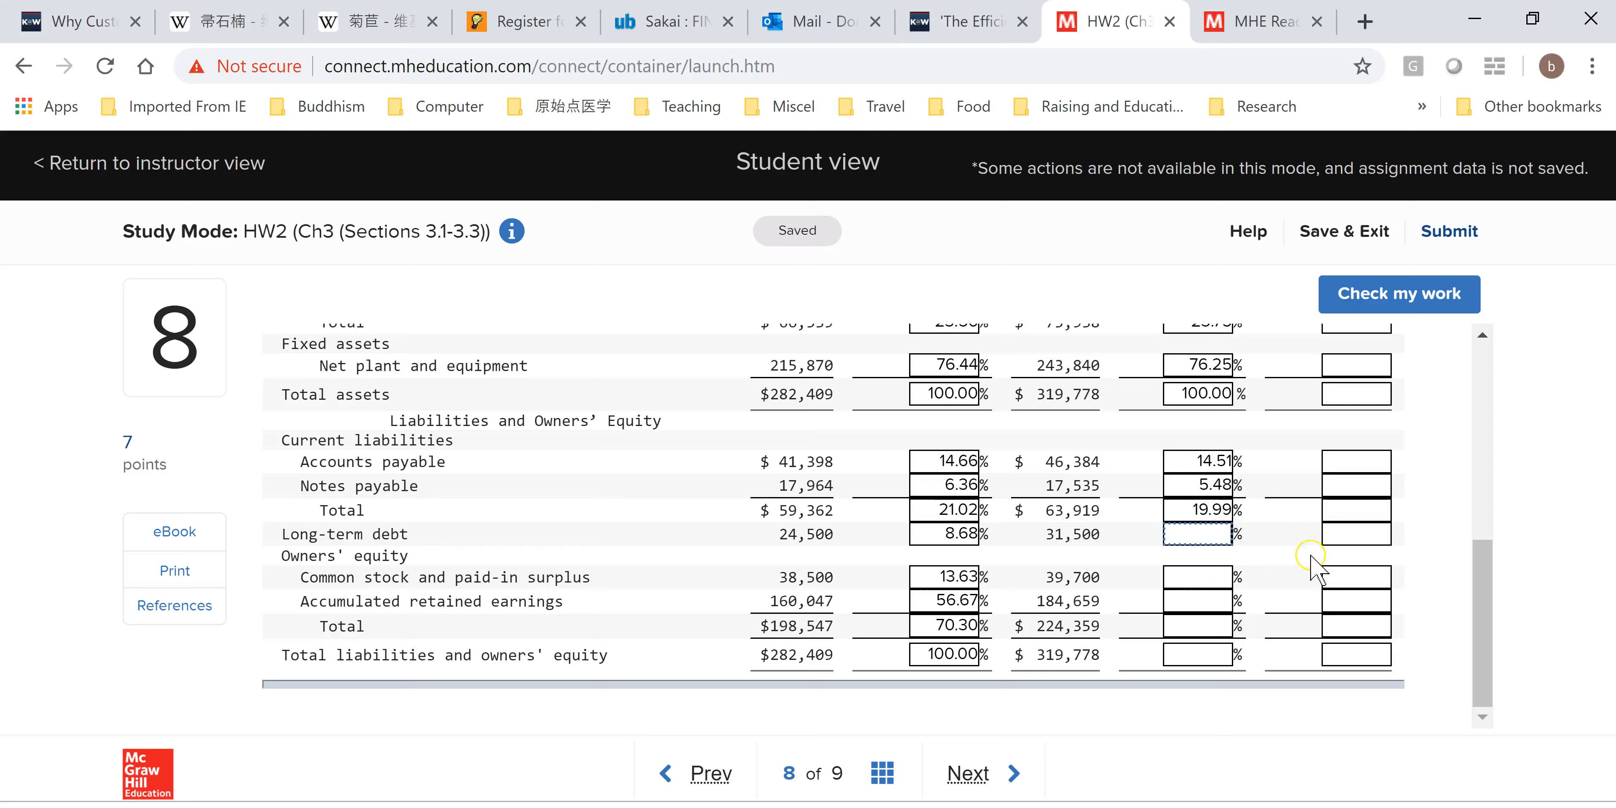
{"action": "key", "text": "alt+Tab"}
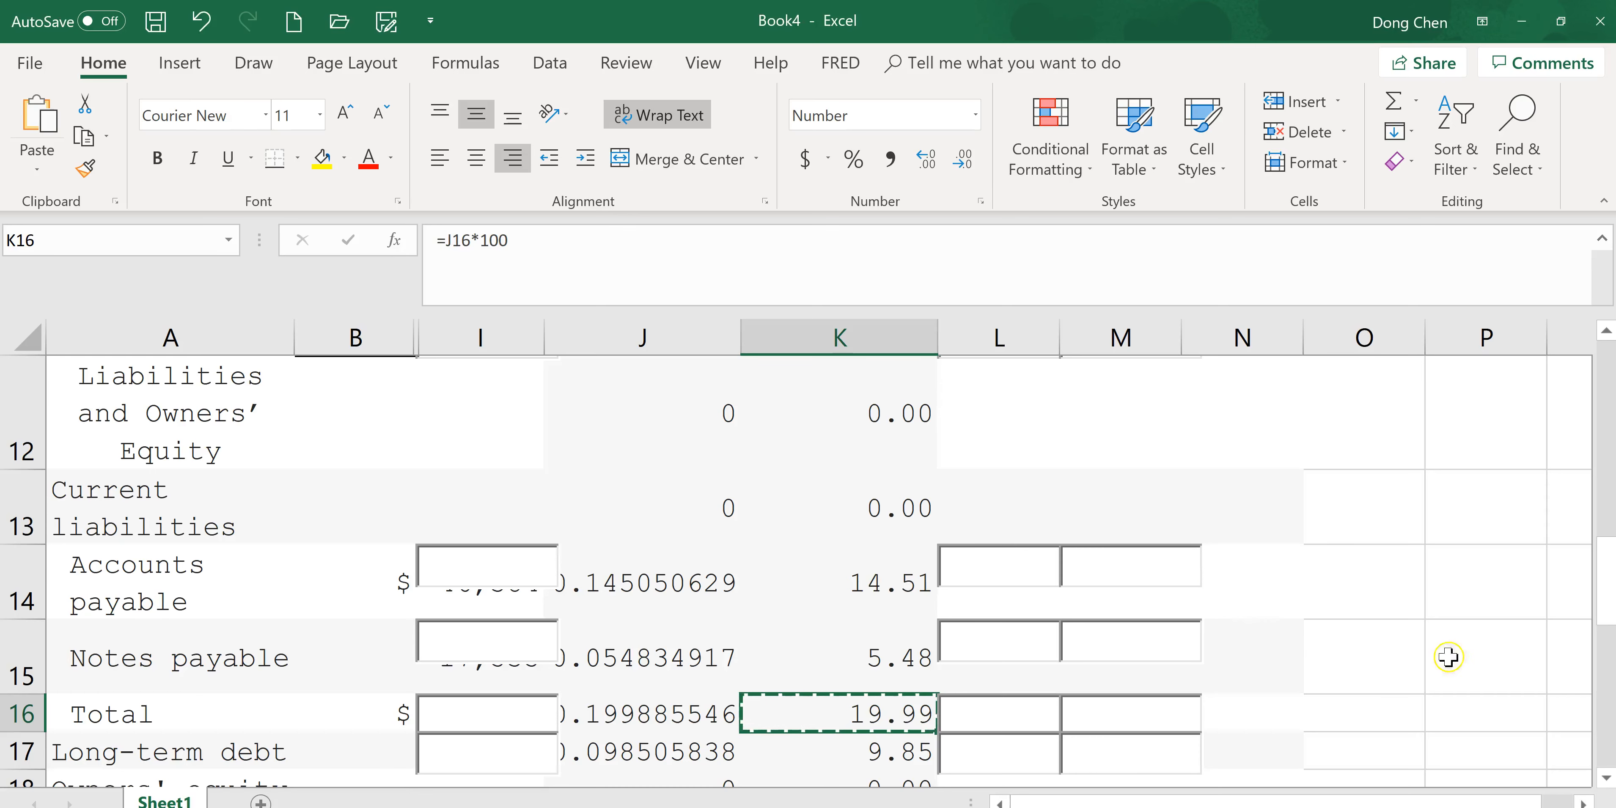
{"action": "left_click_drag", "start_coordinate": [1614, 581], "coordinate": [1613, 616]}
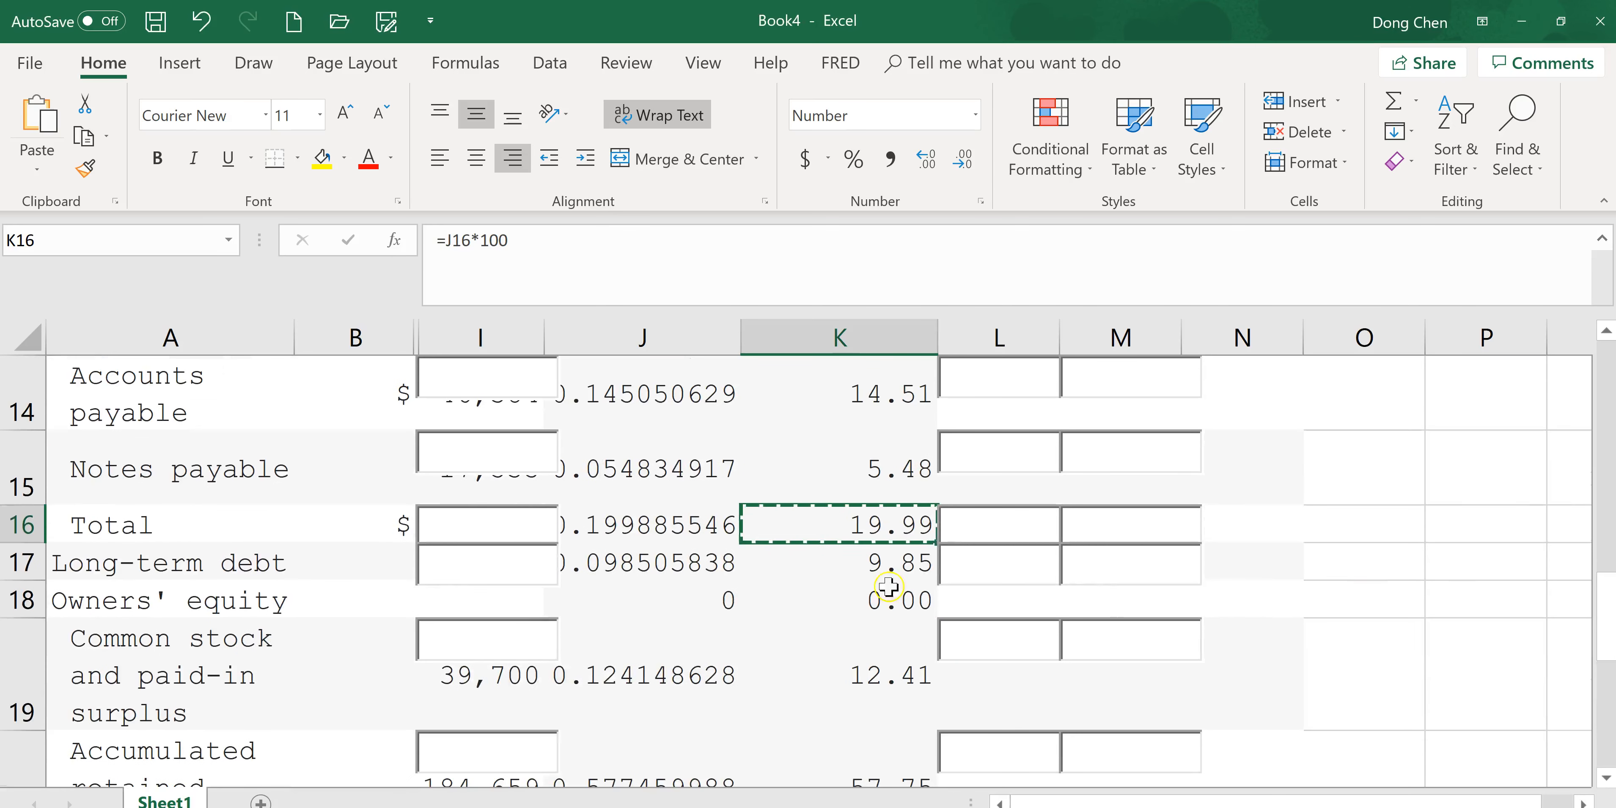
{"action": "left_click", "coordinate": [905, 568]}
{"action": "key", "text": "ctrl+c"}
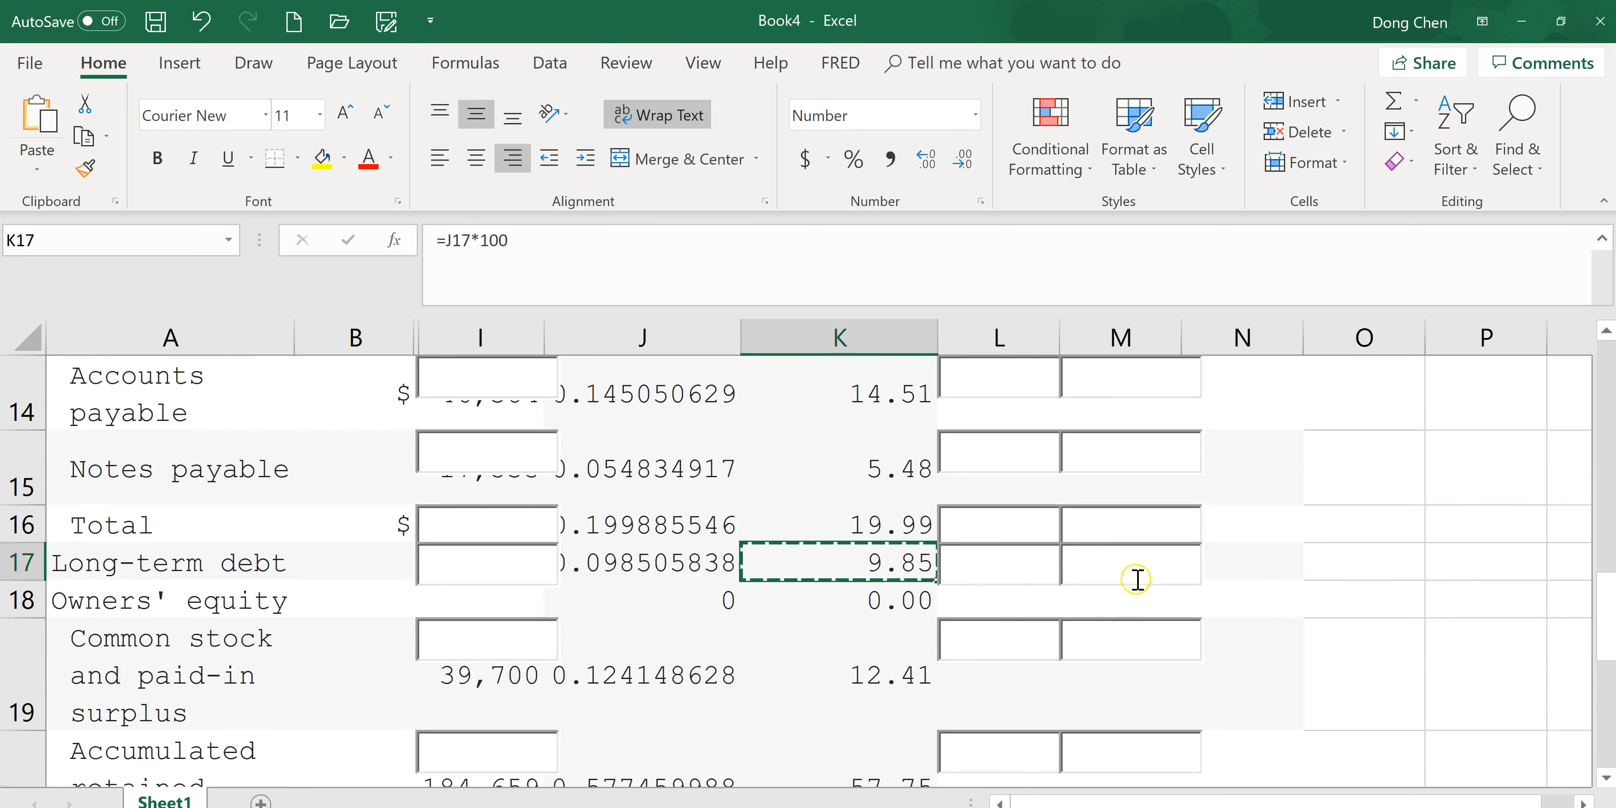
{"action": "key", "text": "alt+Tab"}
{"action": "key", "text": "ctrl+v"}
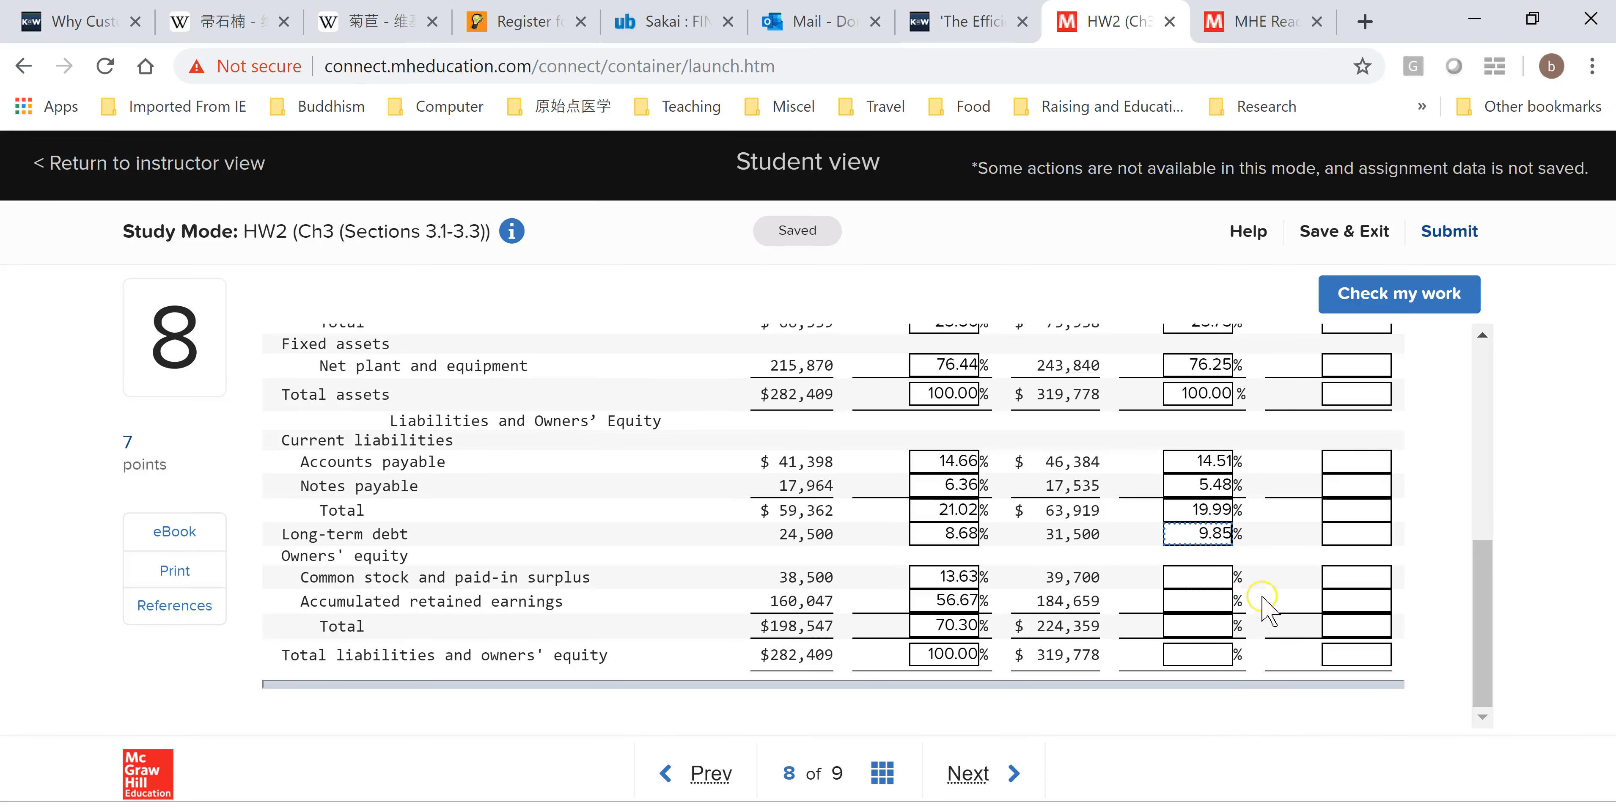
Copy K19 into the Common stock and paid-in surplus 2017 common-size box in Connect.
{"action": "left_click", "coordinate": [1481, 618]}
{"action": "left_click", "coordinate": [1192, 535]}
{"action": "key", "text": "alt+Tab"}
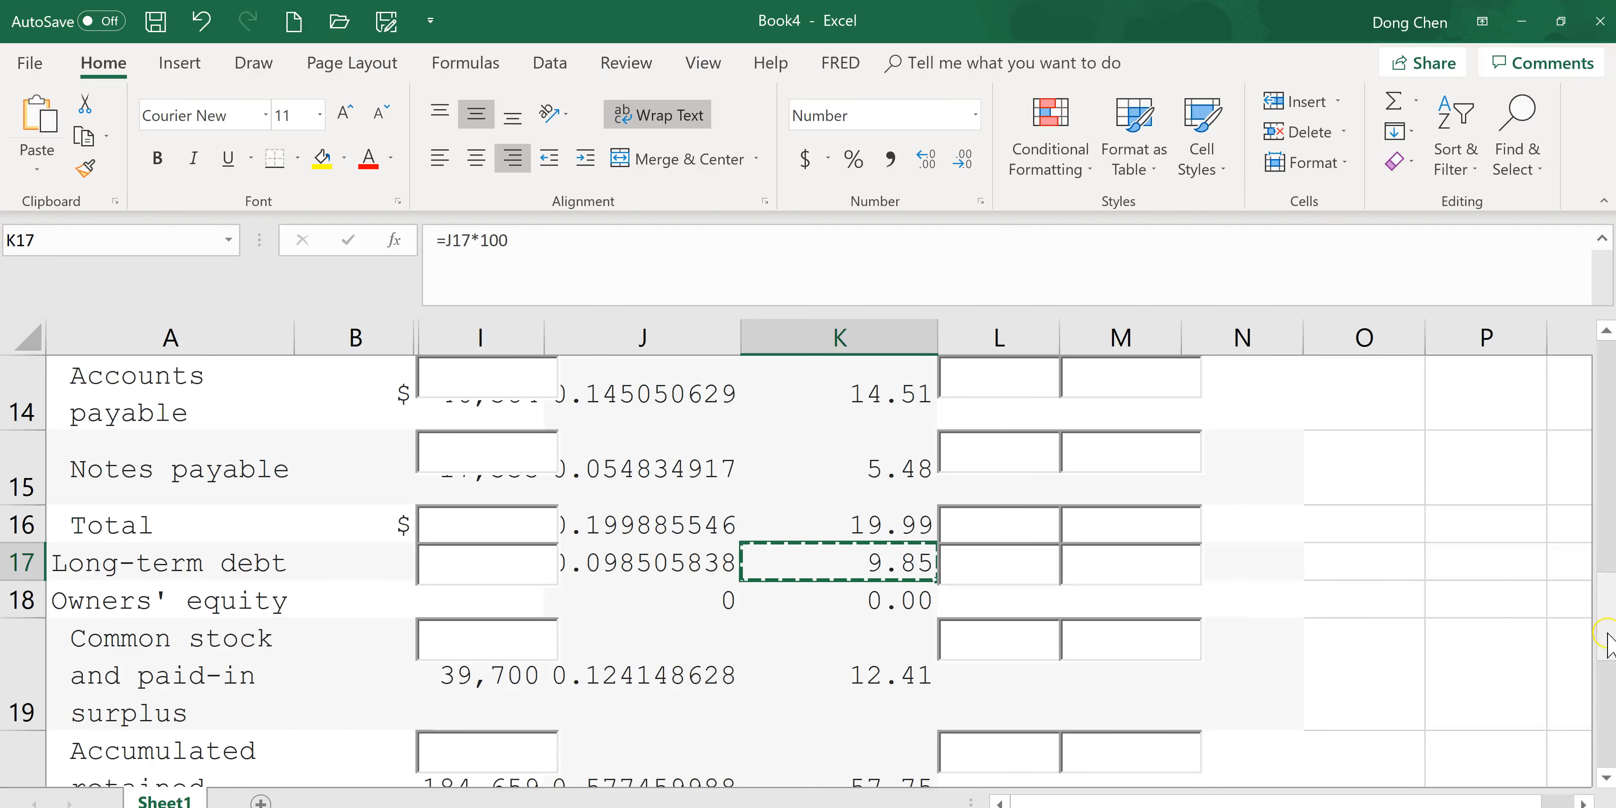
{"action": "scroll", "coordinate": [1607, 643], "scroll_direction": "down", "scroll_amount": 1}
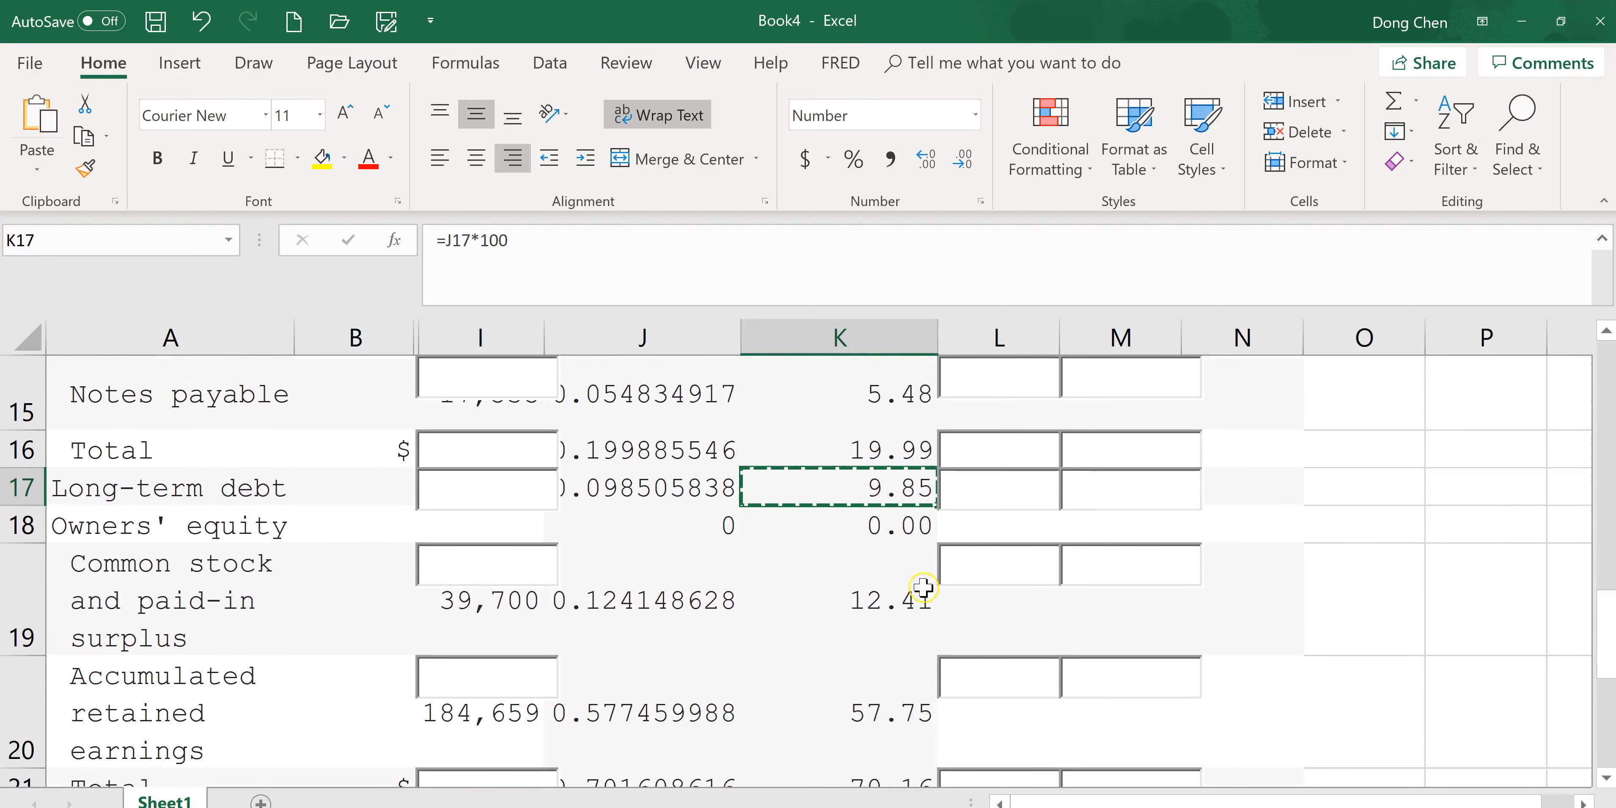
{"action": "left_click", "coordinate": [923, 588]}
{"action": "key", "text": "ctrl+c"}
{"action": "key", "text": "alt+Tab"}
{"action": "left_click", "coordinate": [1211, 574]}
{"action": "key", "text": "ctrl+v"}
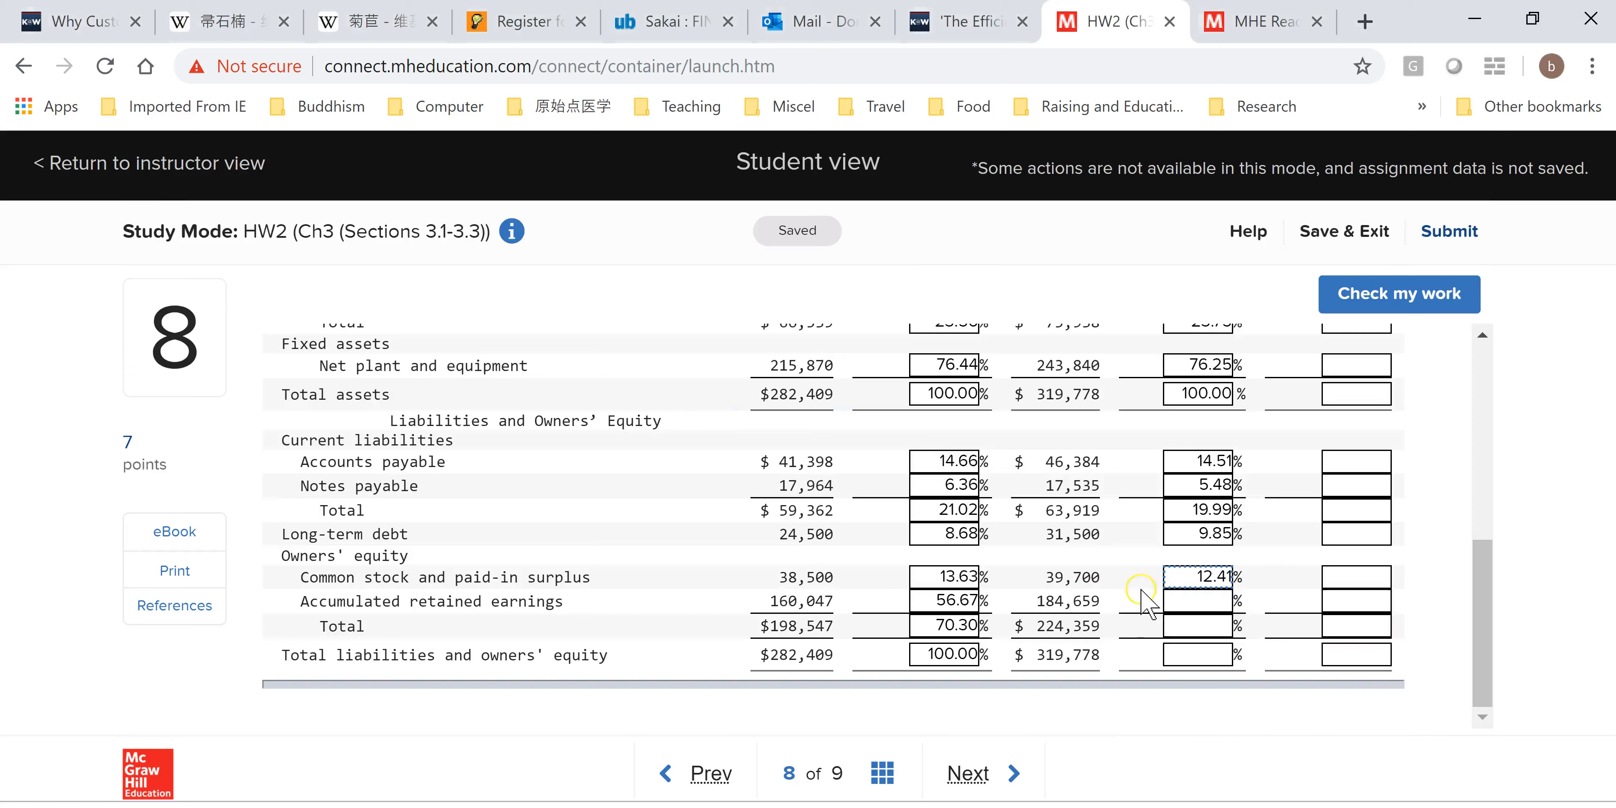
Copy K20 into the Accumulated retained earnings 2017 common-size box in Connect.
{"action": "key", "text": "alt+Tab"}
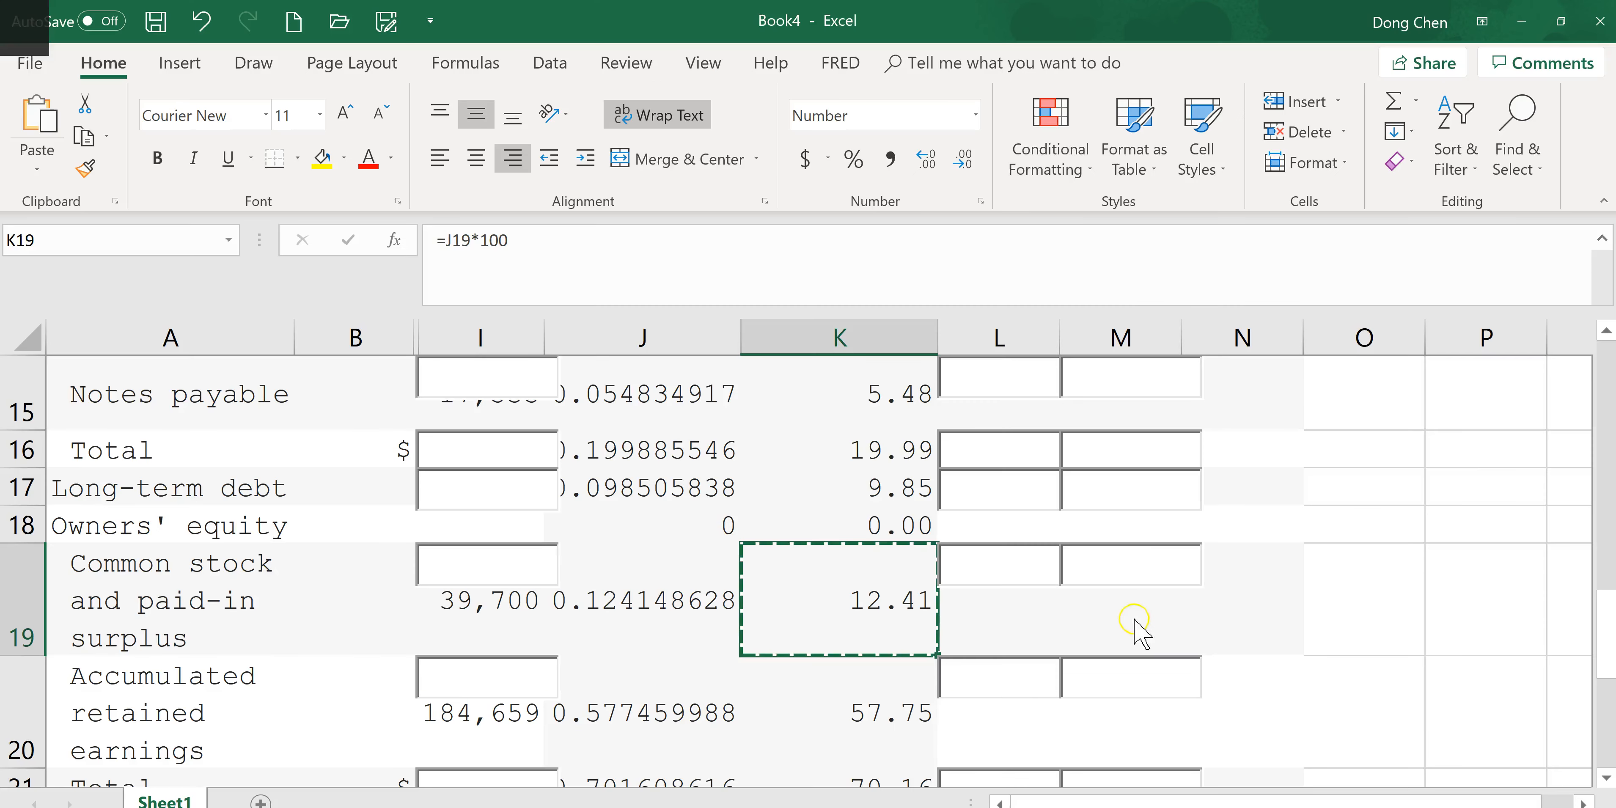
{"action": "scroll", "coordinate": [1605, 652], "scroll_direction": "down", "scroll_amount": 1}
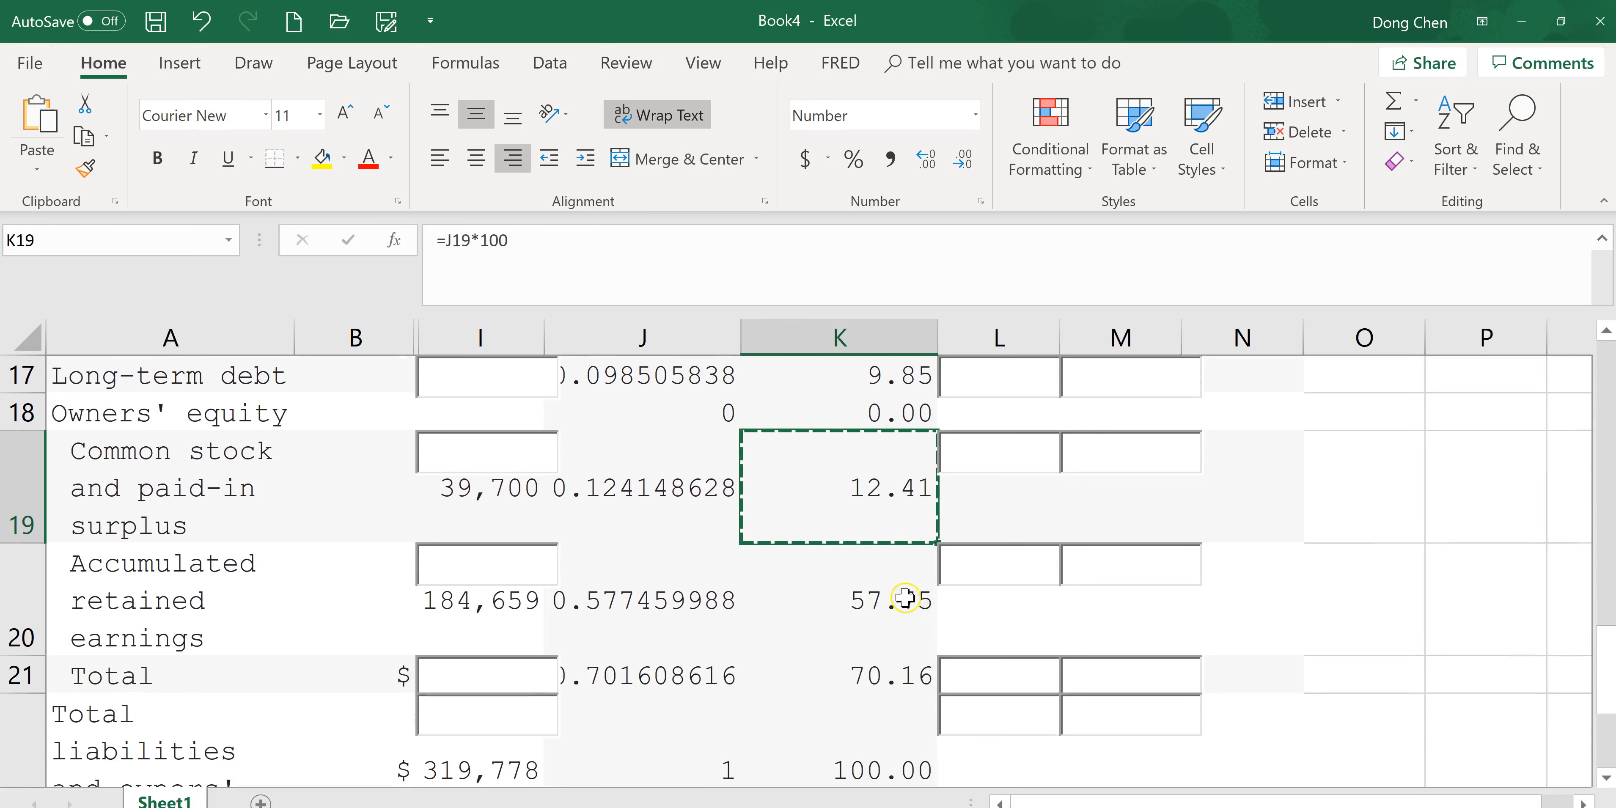
{"action": "left_click", "coordinate": [900, 599]}
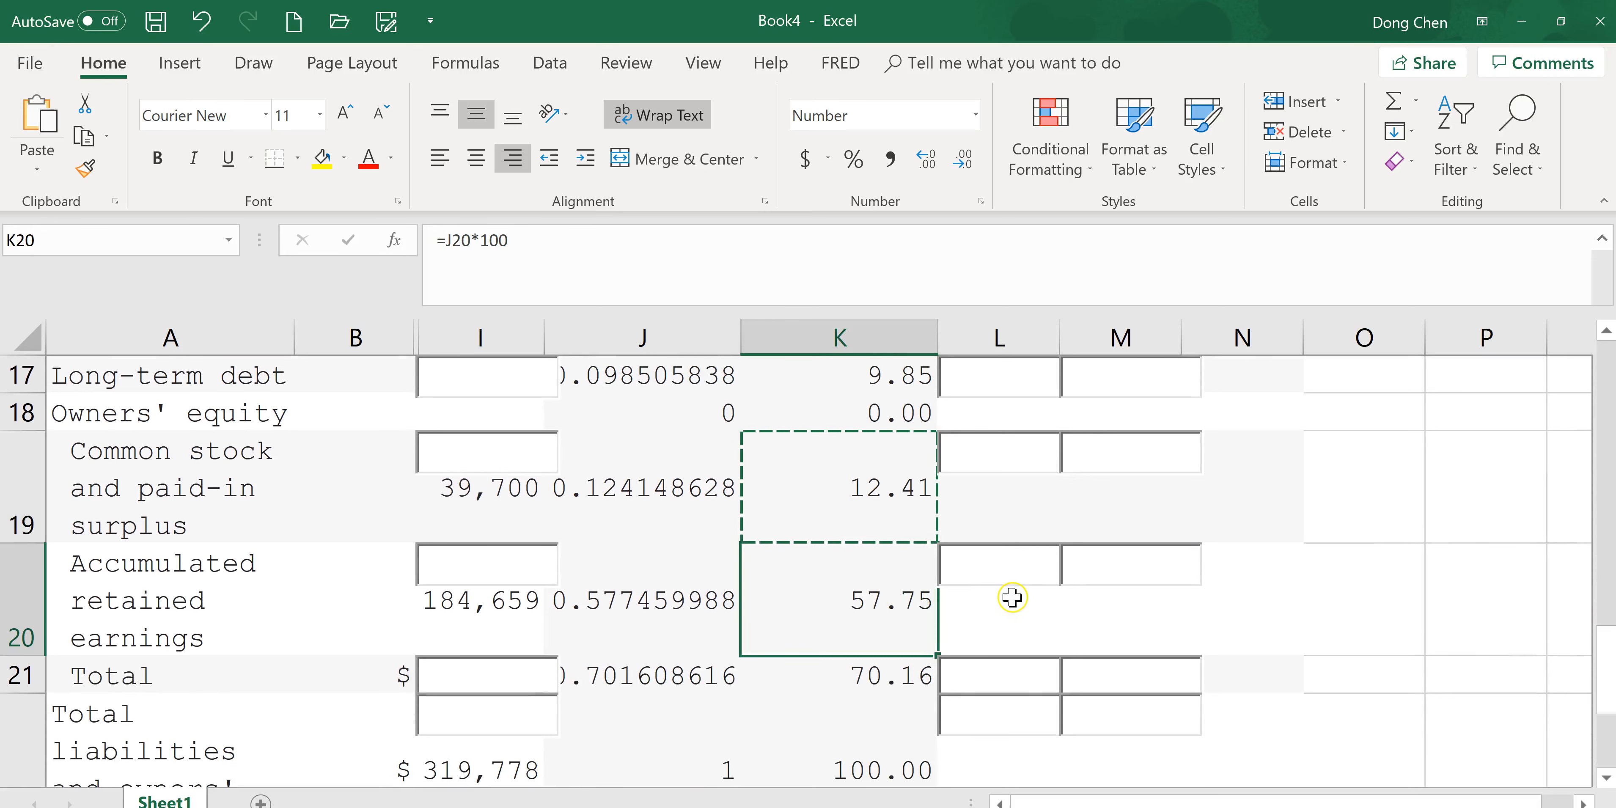
{"action": "key", "text": "ctrl+c"}
{"action": "key", "text": "alt+Tab"}
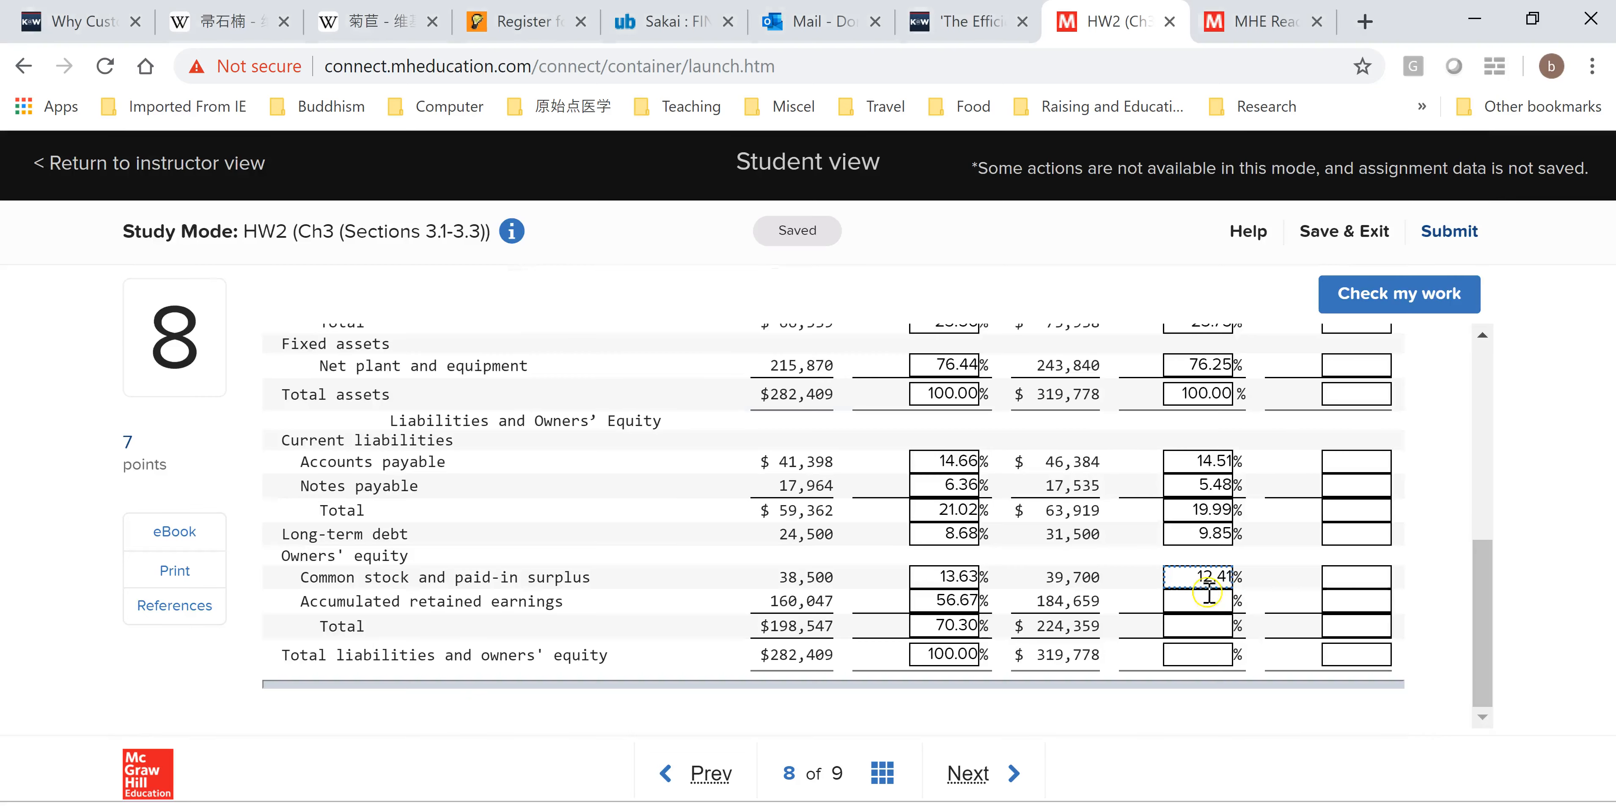
{"action": "key", "text": "ctrl+v"}
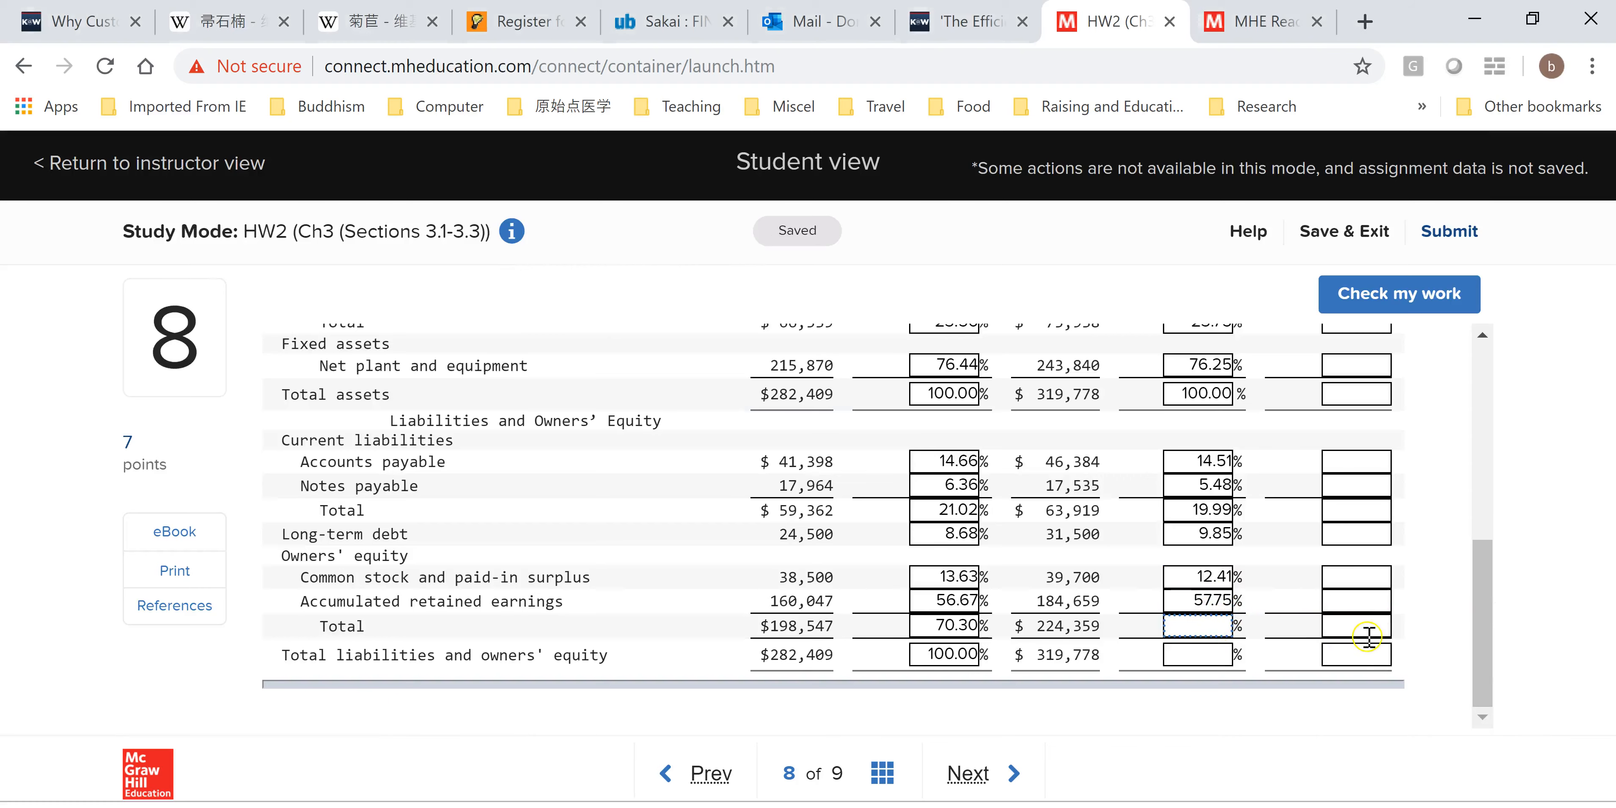
Copy K21 into the owners' equity Total 2017 common-size box in Connect.
{"action": "key", "text": "alt+Tab"}
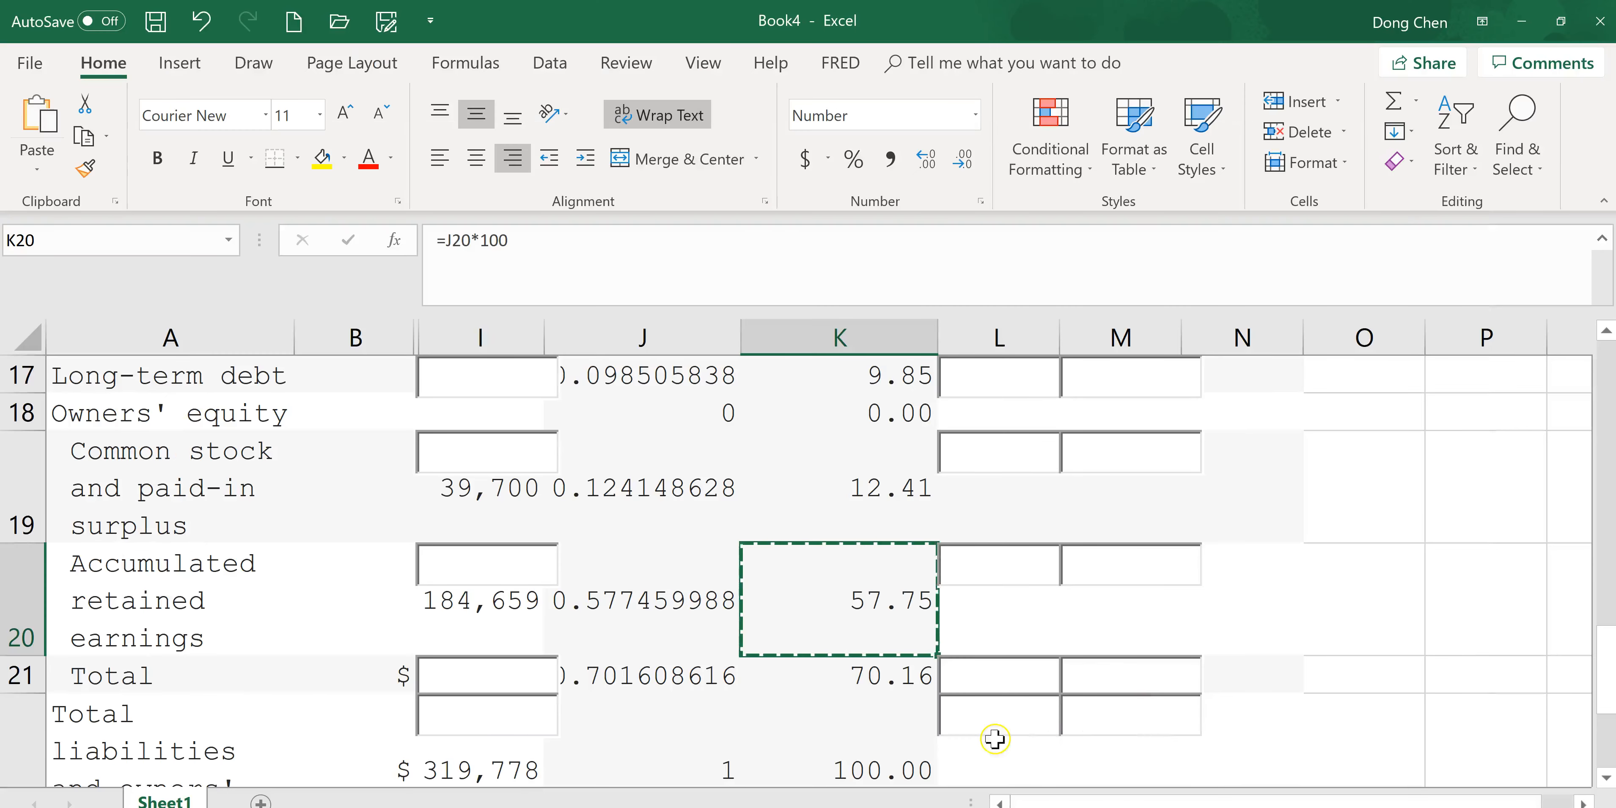
{"action": "left_click", "coordinate": [907, 689]}
{"action": "key", "text": "ctrl+c"}
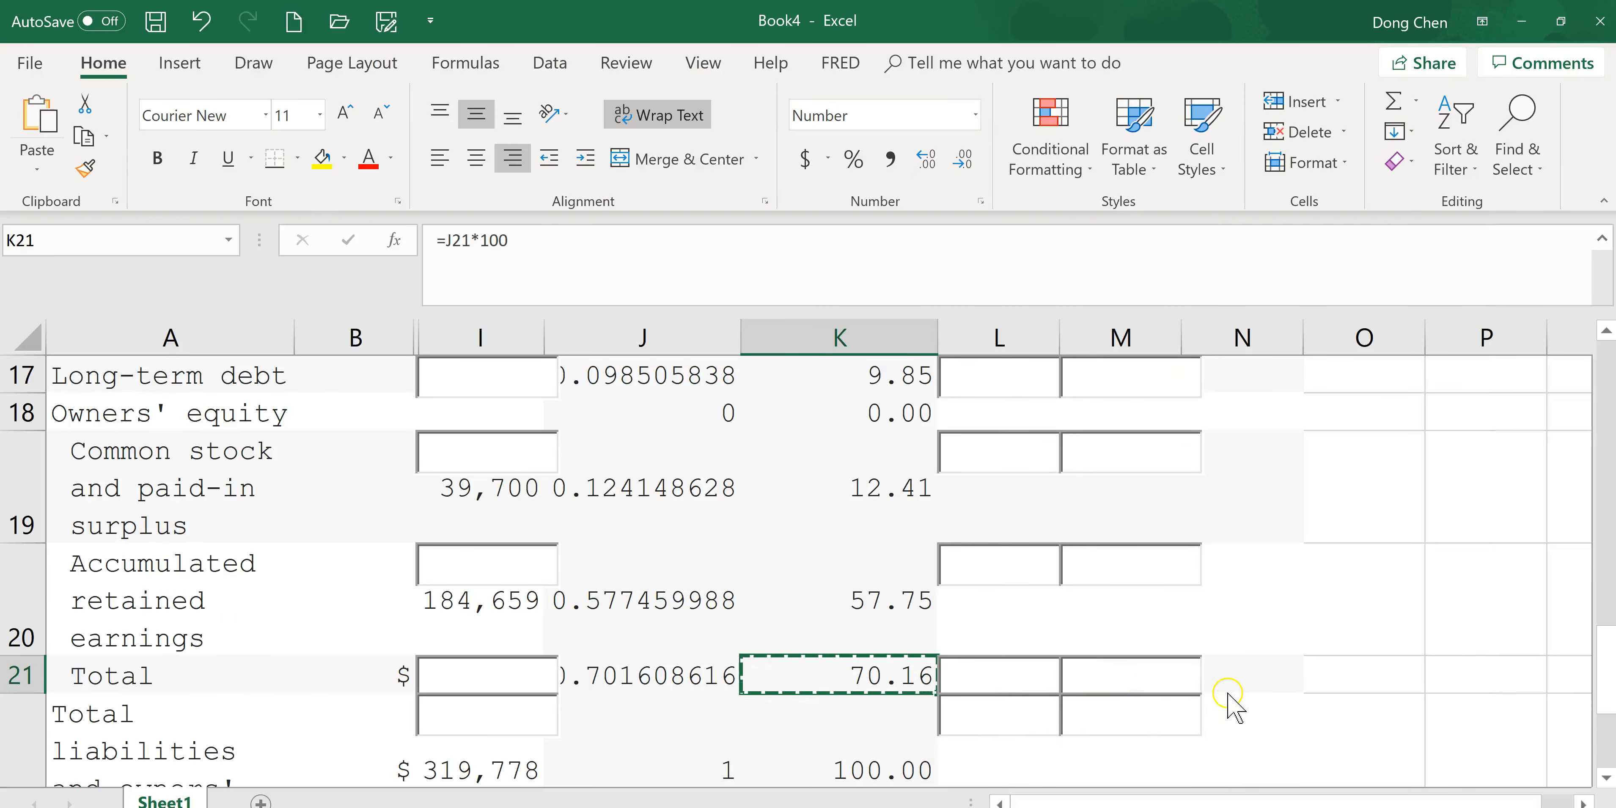
{"action": "key", "text": "alt+Tab"}
{"action": "key", "text": "ctrl+v"}
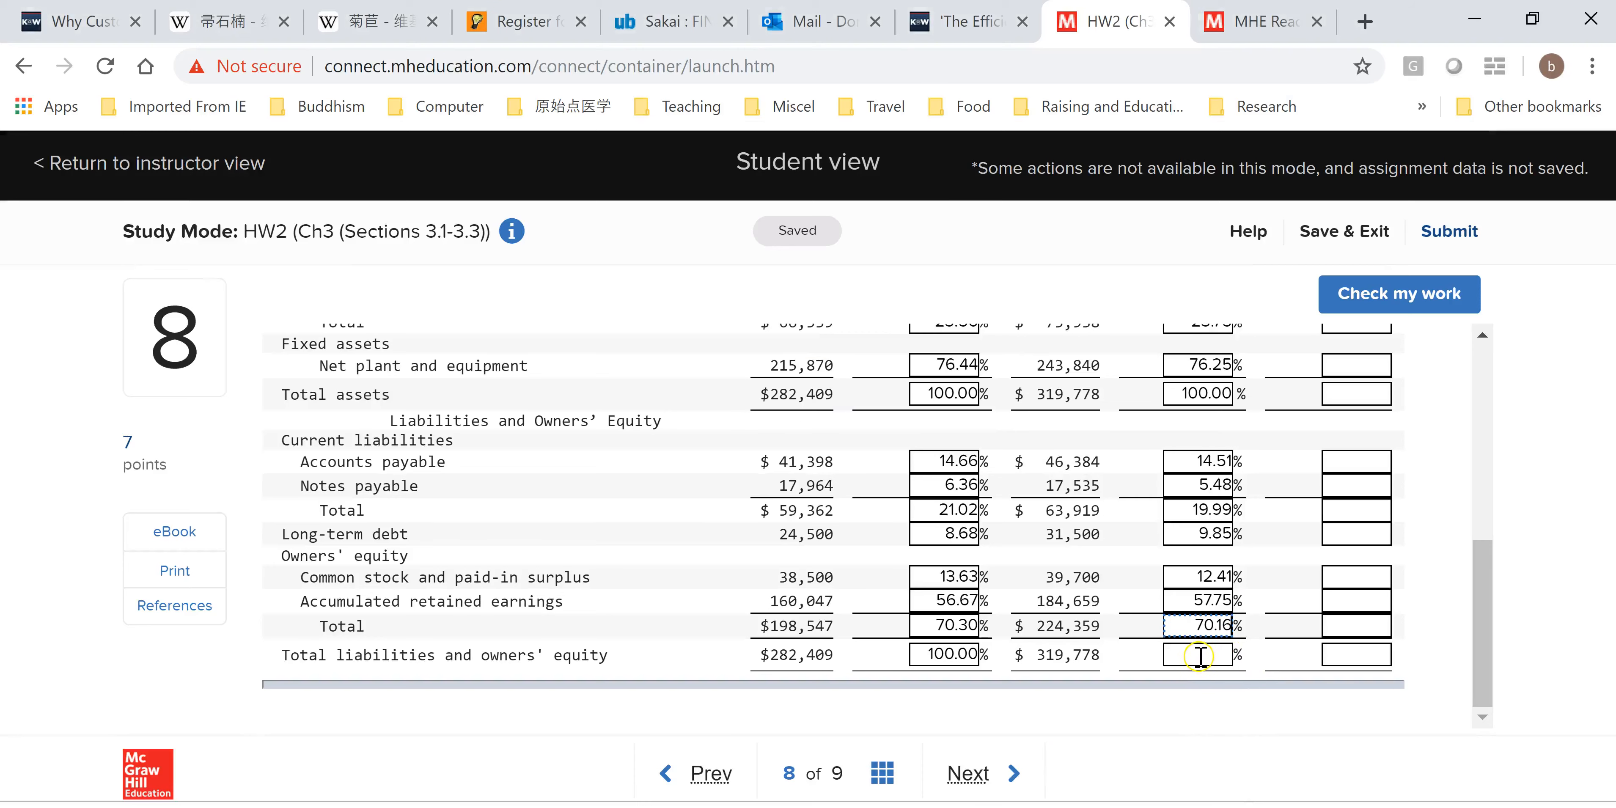
{"action": "left_click", "coordinate": [1217, 656]}
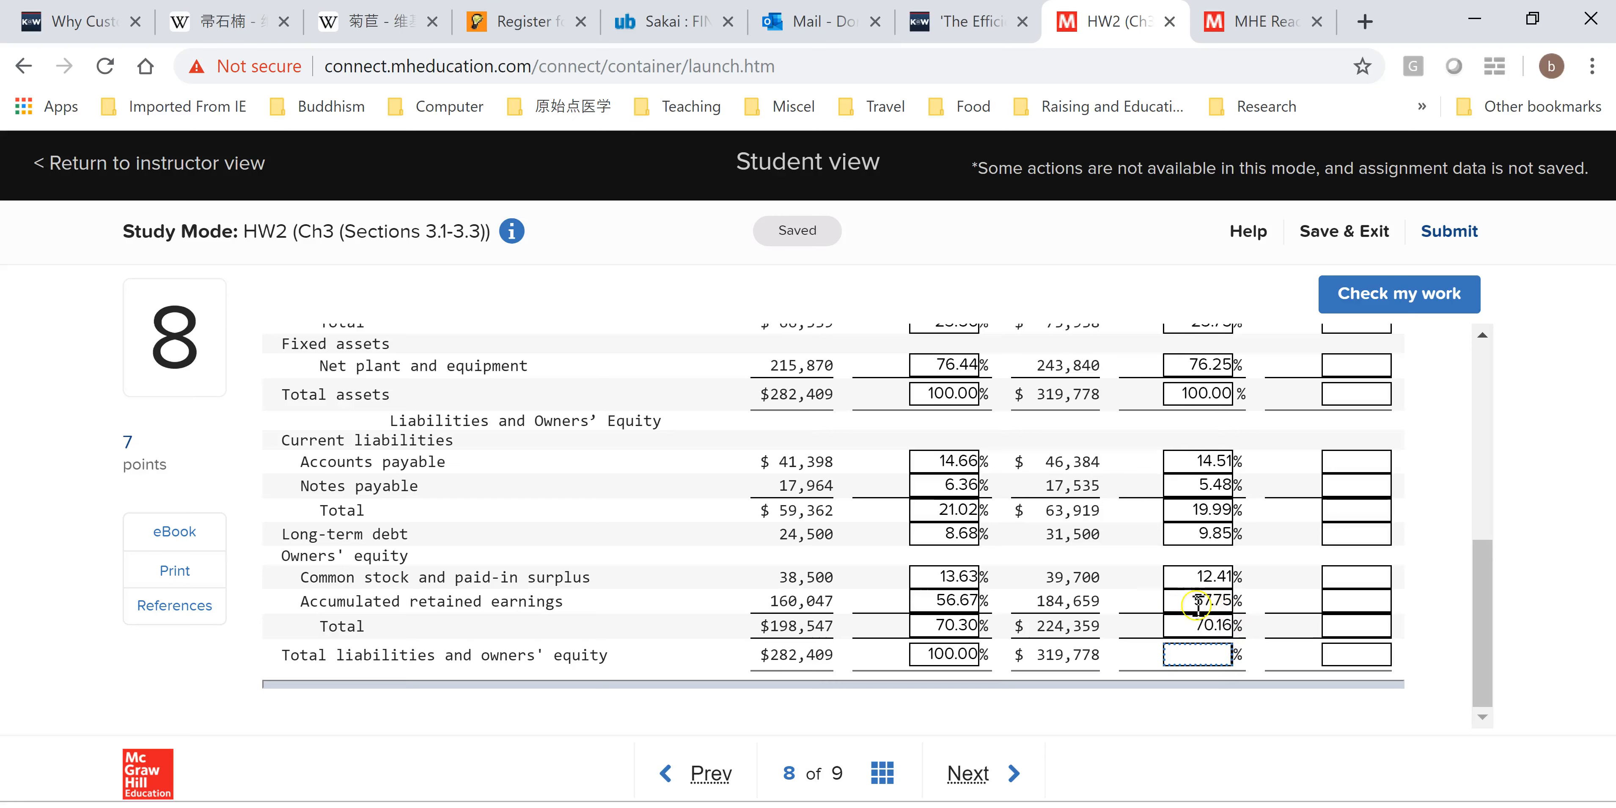
Copy K22 into the Total liabilities and owners' equity 2017 common-size box in Connect.
{"action": "left_click", "coordinate": [1482, 627]}
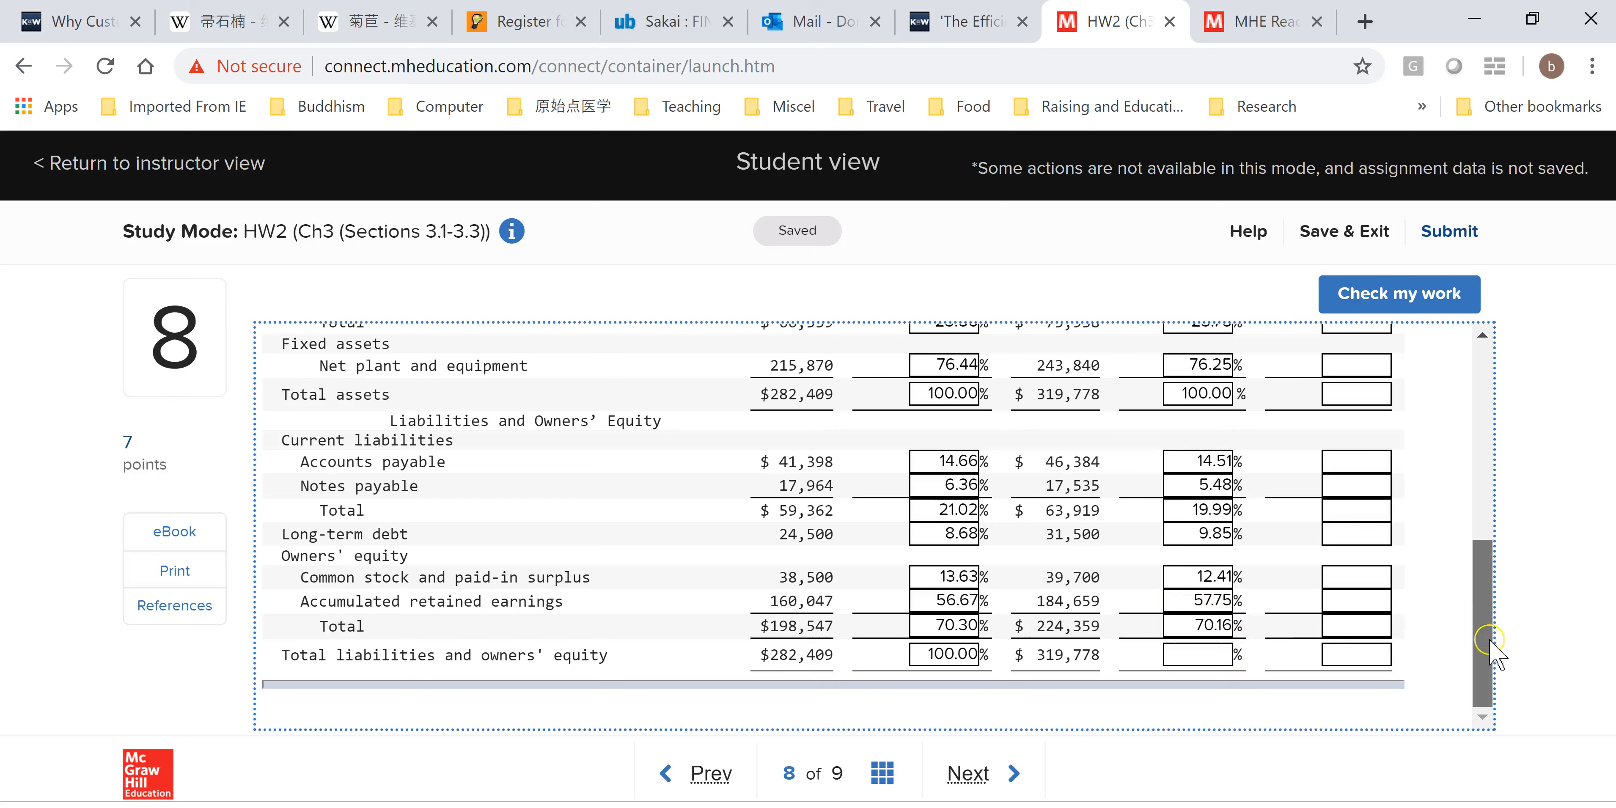
{"action": "key", "text": "alt+Tab"}
{"action": "left_click", "coordinate": [897, 757]}
{"action": "key", "text": "ctrl+c"}
{"action": "key", "text": "alt+Tab"}
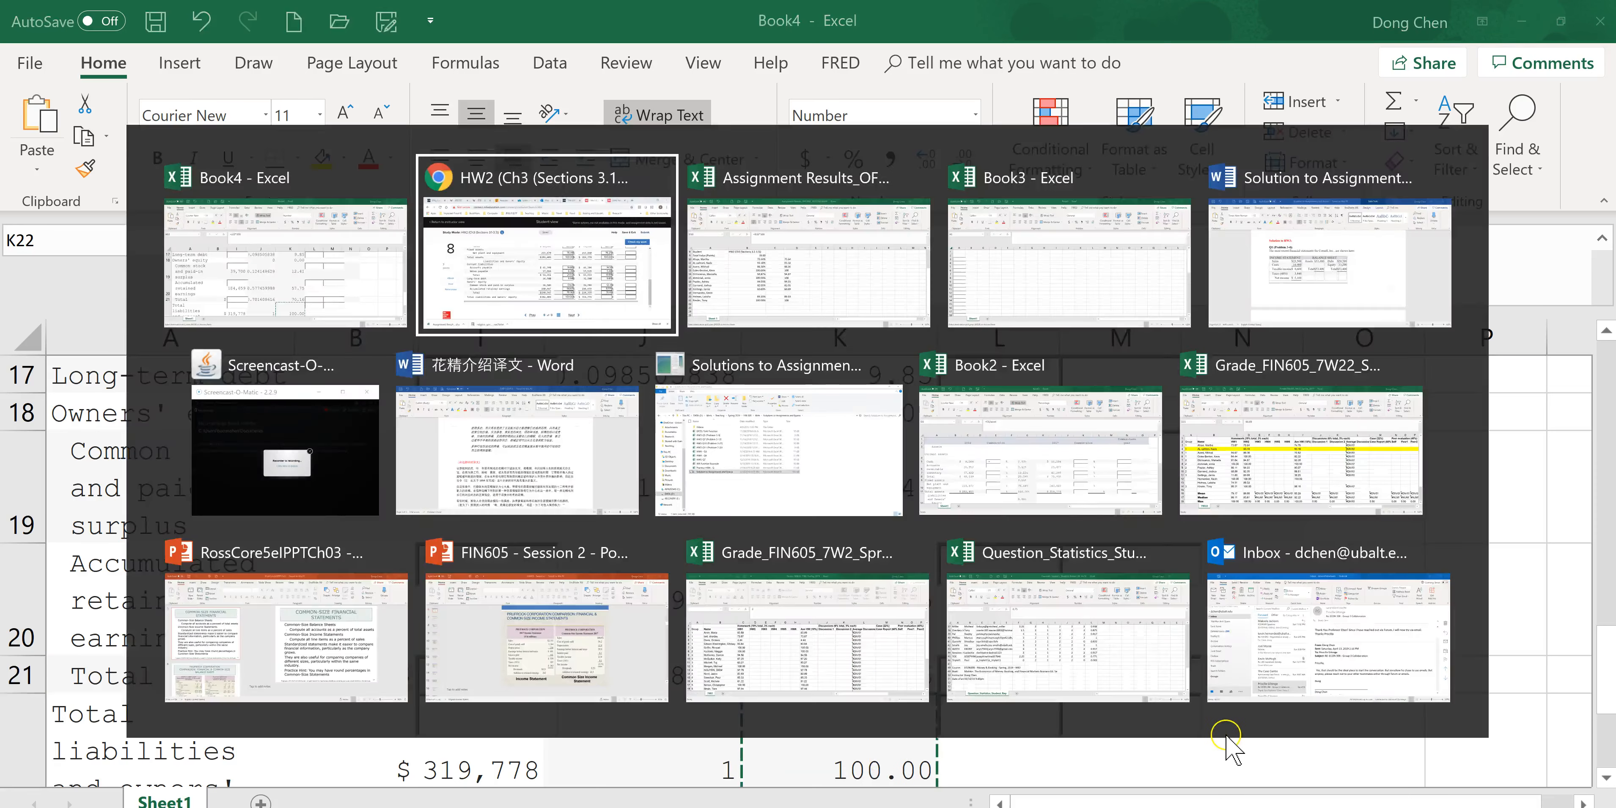
{"action": "left_click", "coordinate": [1187, 655]}
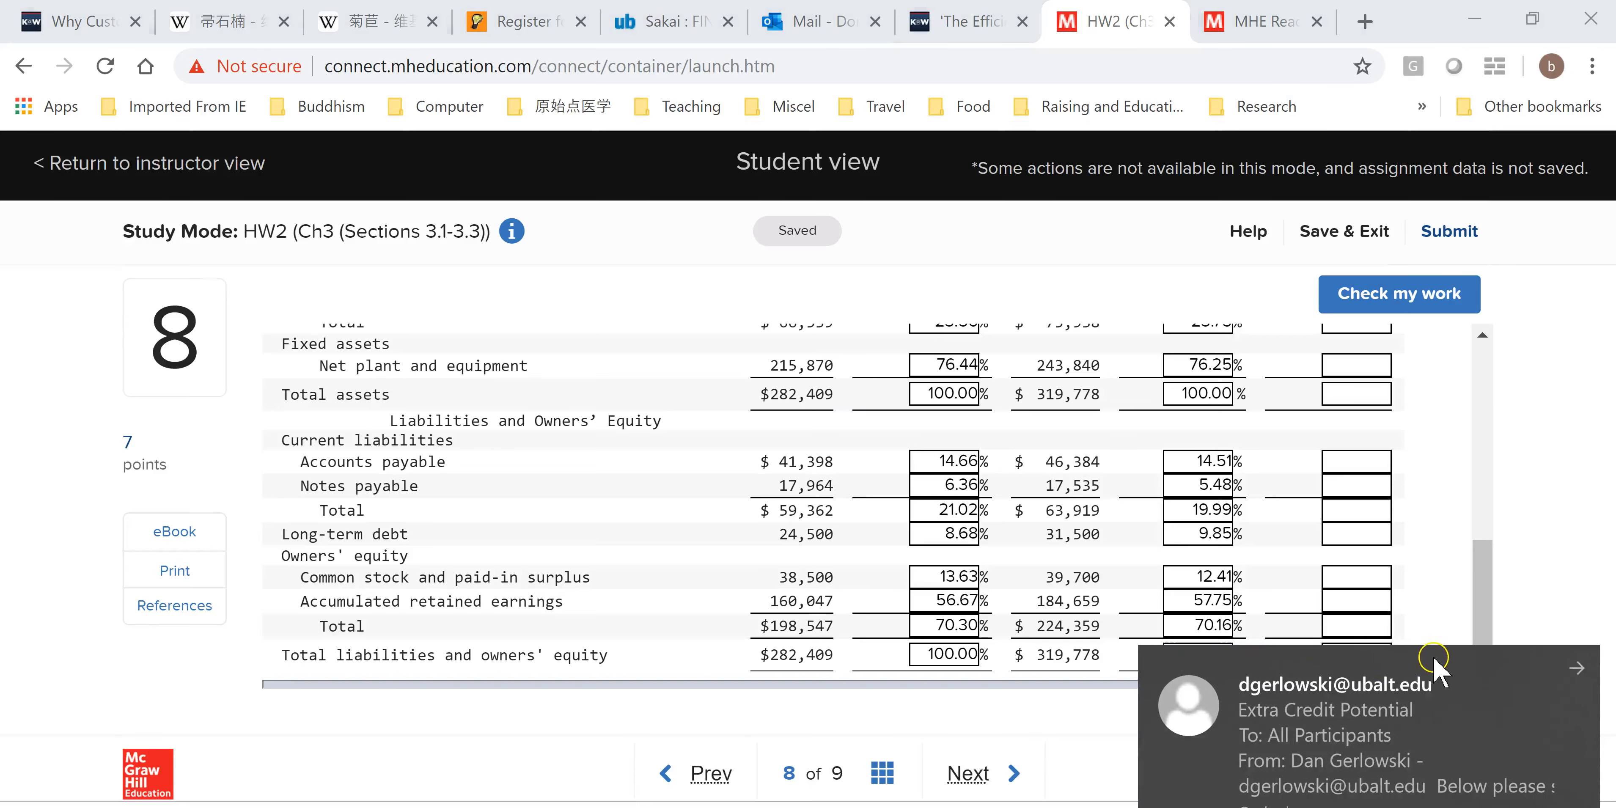
{"action": "left_click", "coordinate": [1571, 670]}
{"action": "left_click", "coordinate": [1224, 657]}
{"action": "key", "text": "ctrl+v"}
Unhide the hidden worksheet columns between B and I.
{"action": "left_click_drag", "start_coordinate": [1473, 666], "coordinate": [1482, 520]}
{"action": "left_click", "coordinate": [1361, 535]}
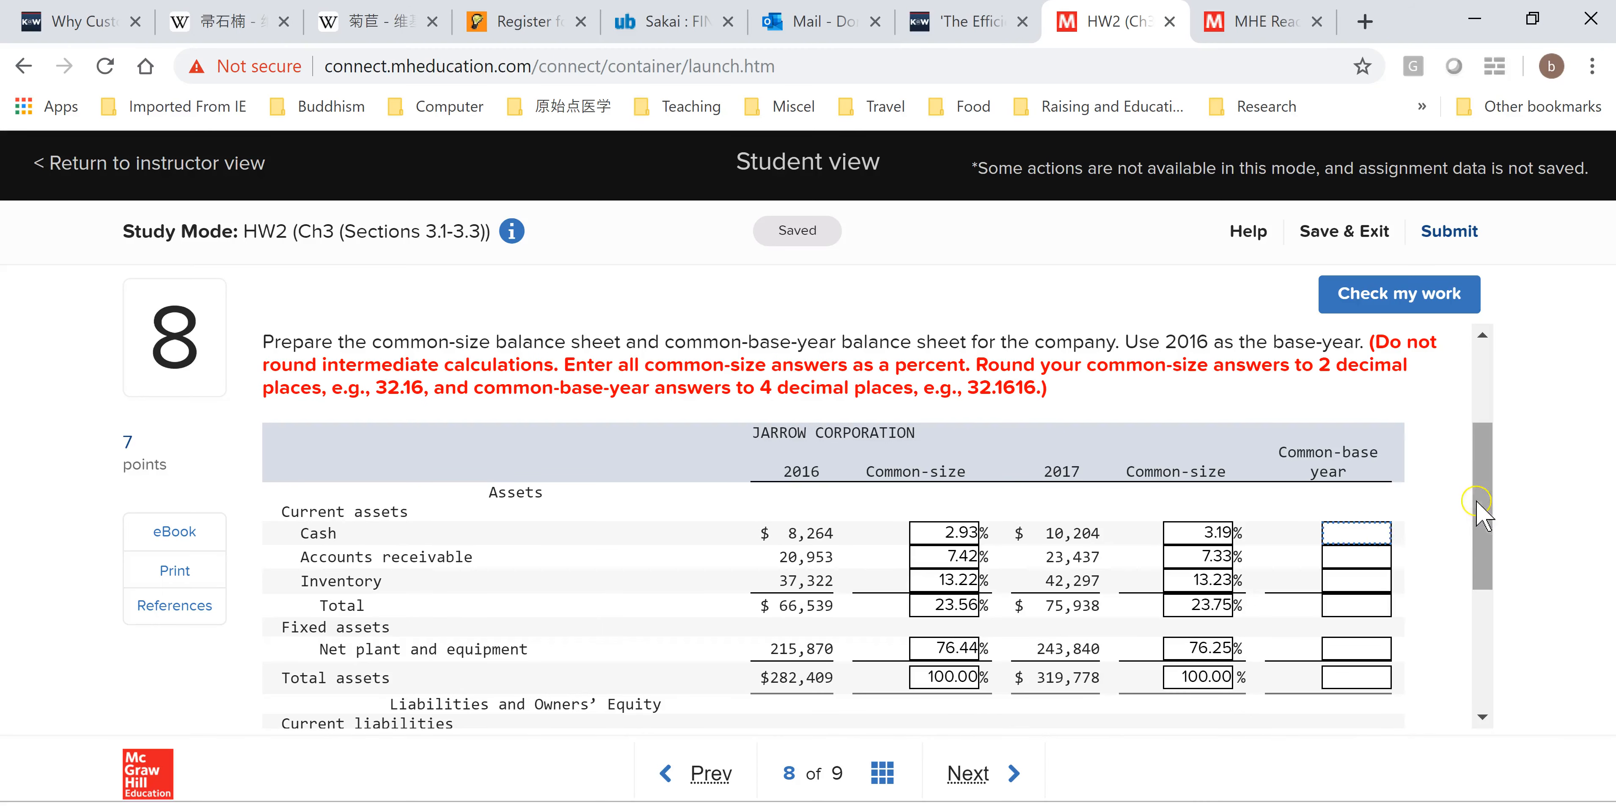
{"action": "left_click_drag", "start_coordinate": [1482, 516], "coordinate": [1389, 480]}
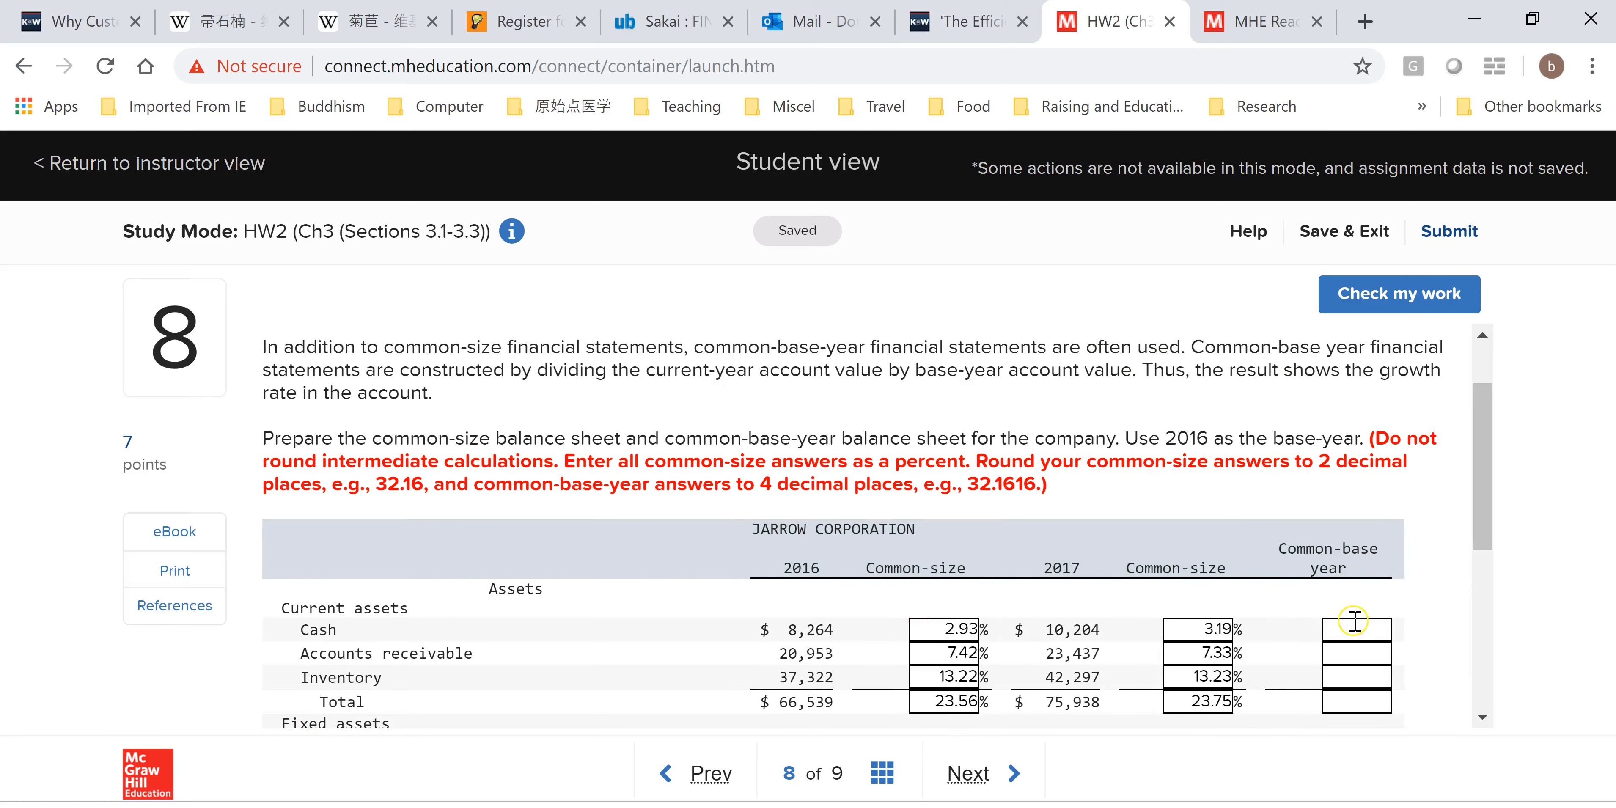
{"action": "key", "text": "alt+Tab"}
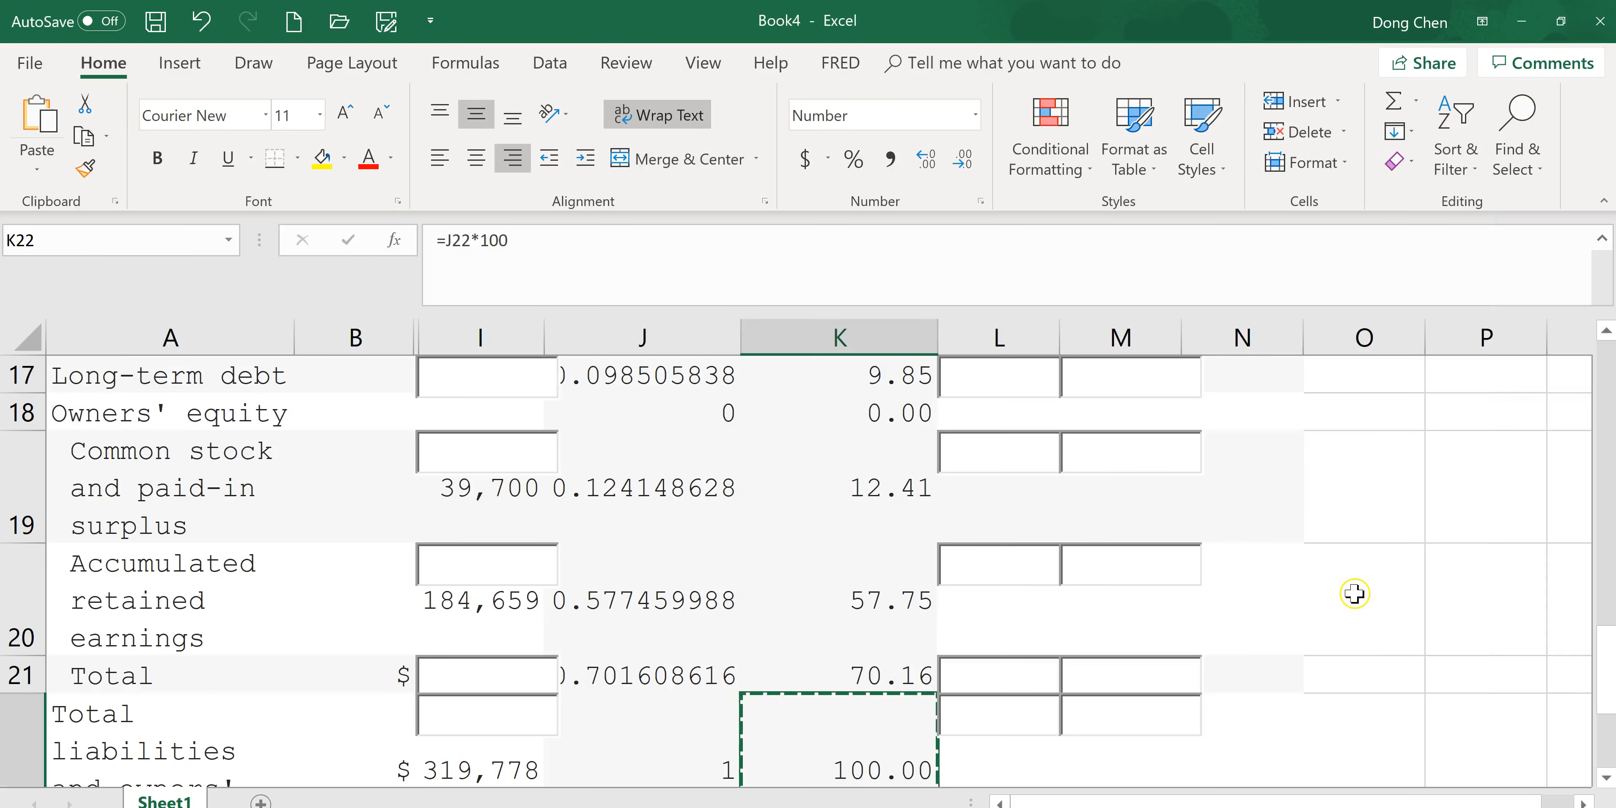
{"action": "scroll", "coordinate": [1470, 582], "scroll_direction": "up", "scroll_amount": 4}
{"action": "scroll", "coordinate": [1469, 583], "scroll_direction": "up", "scroll_amount": 2}
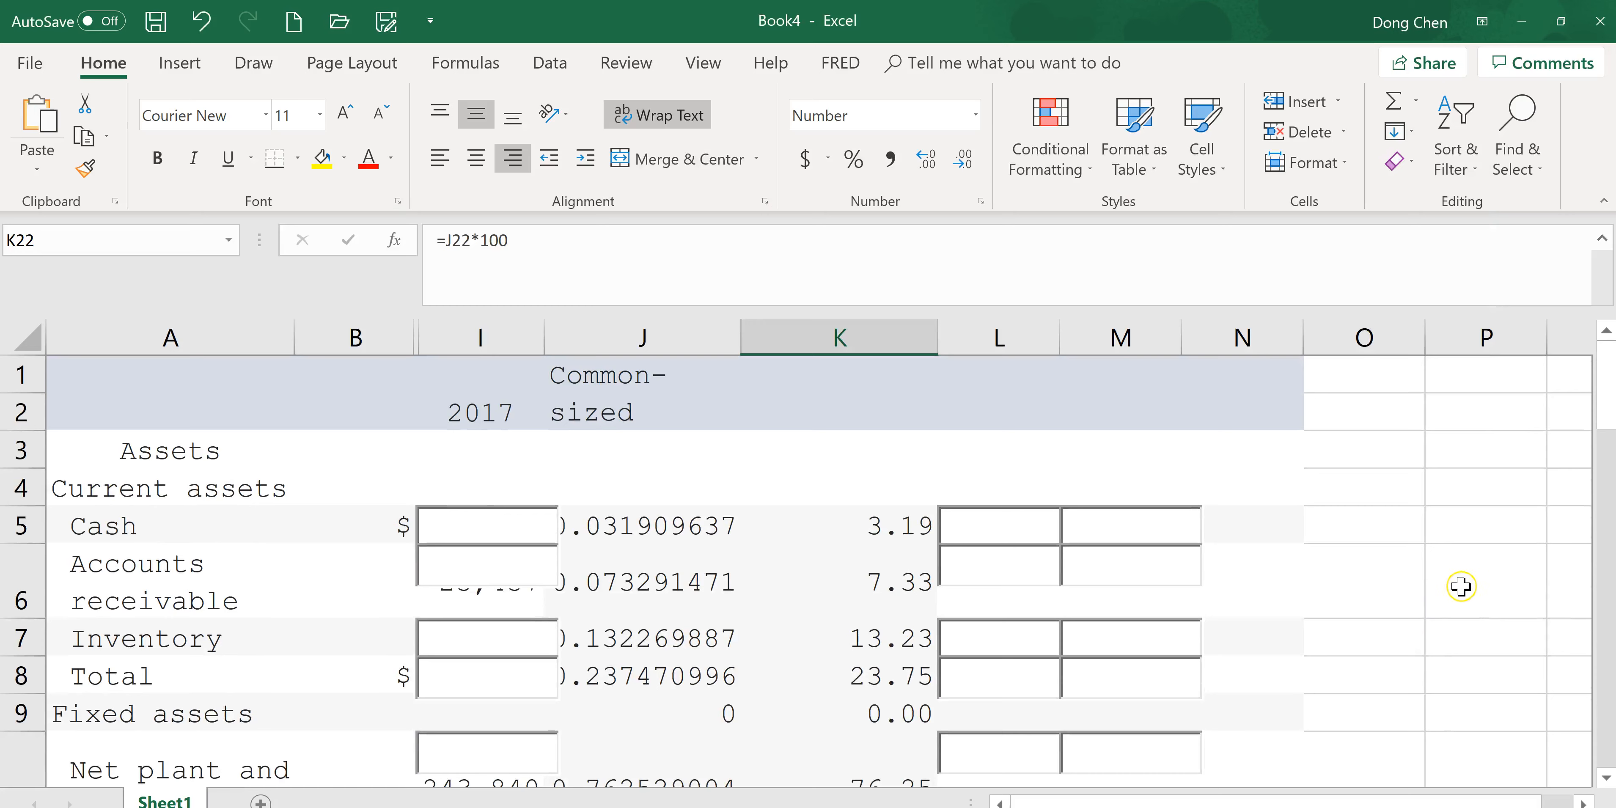
{"action": "left_click_drag", "start_coordinate": [351, 337], "coordinate": [434, 337]}
{"action": "right_click", "coordinate": [417, 422]}
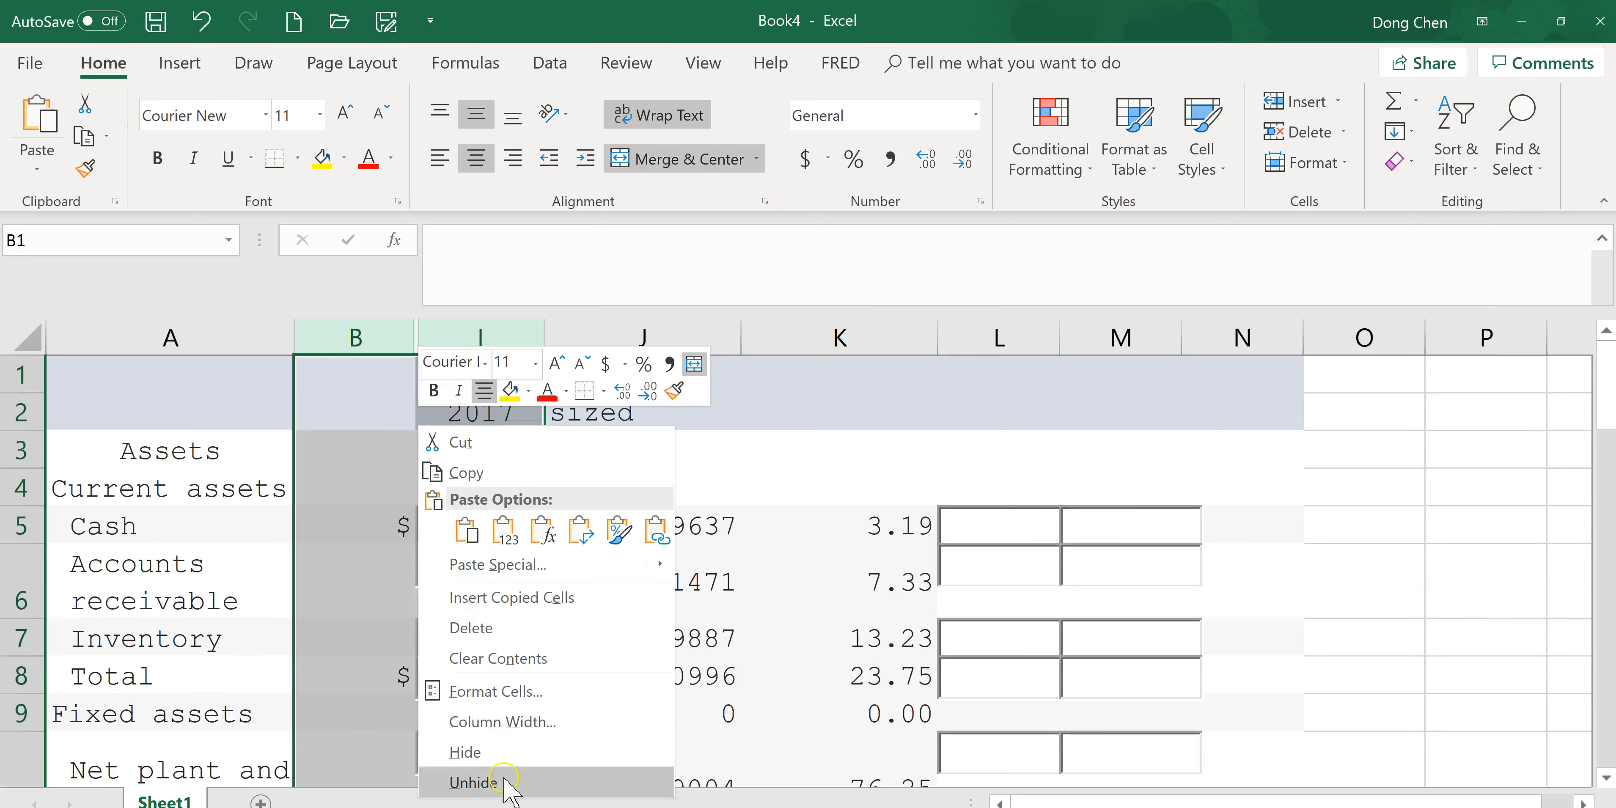
{"action": "left_click", "coordinate": [477, 782]}
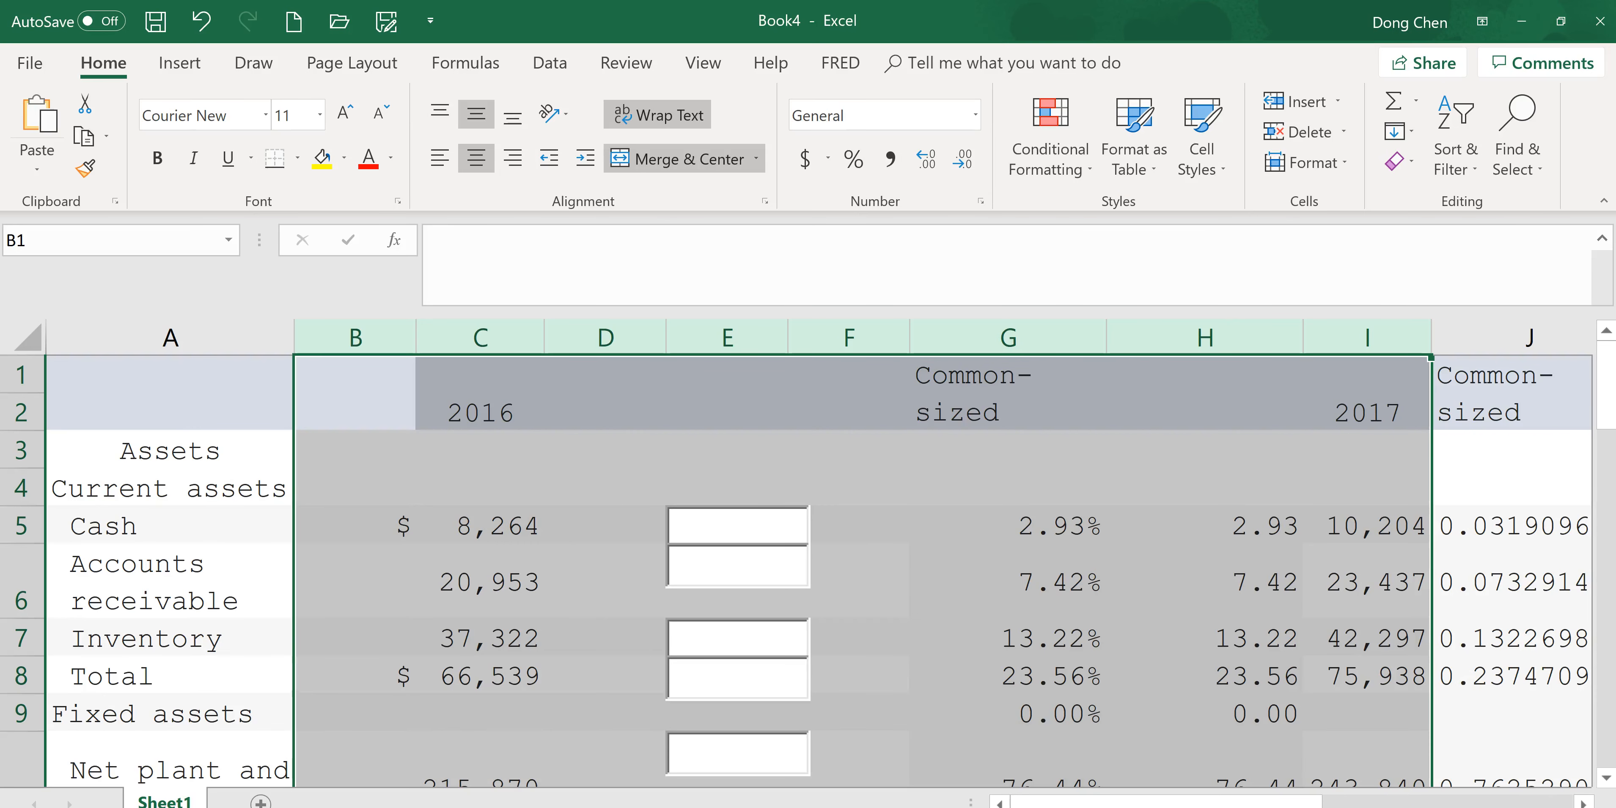
{"action": "scroll", "coordinate": [1081, 703], "scroll_direction": "right", "scroll_amount": 3}
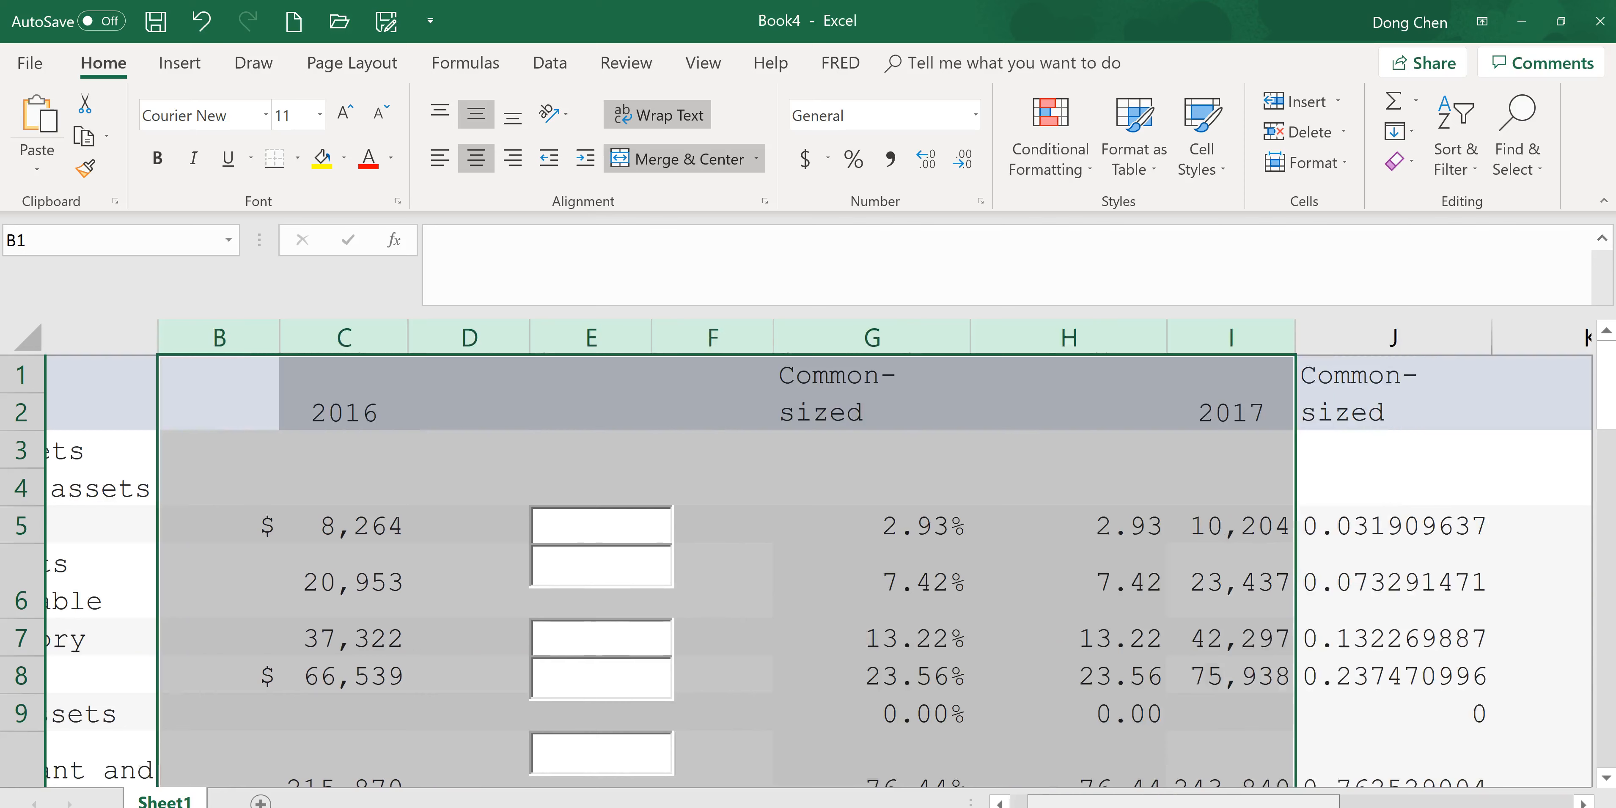
{"action": "left_click_drag", "start_coordinate": [1225, 794], "coordinate": [1390, 803]}
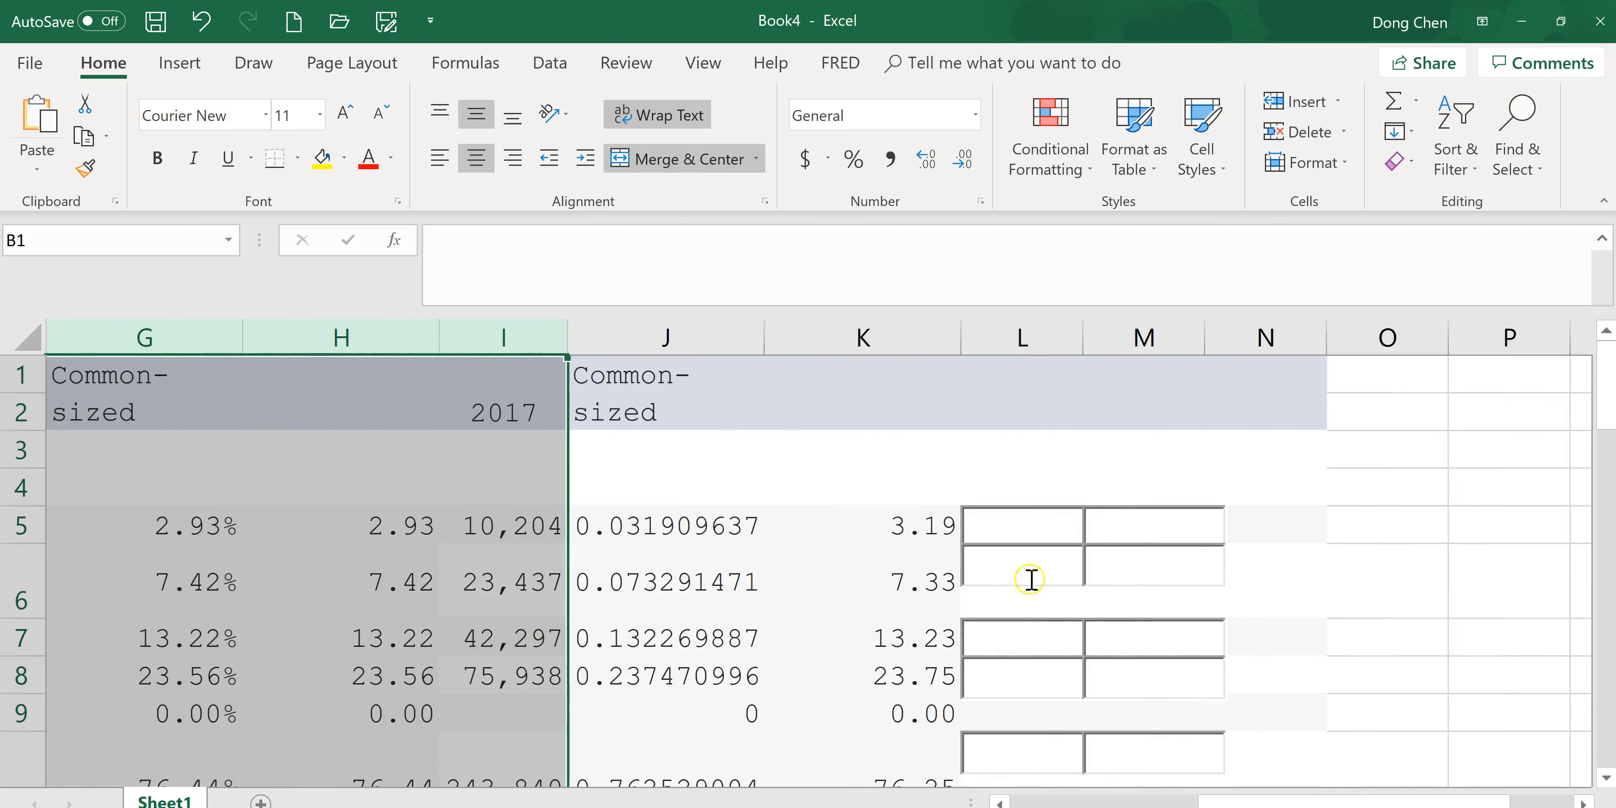
{"action": "left_click", "coordinate": [828, 384]}
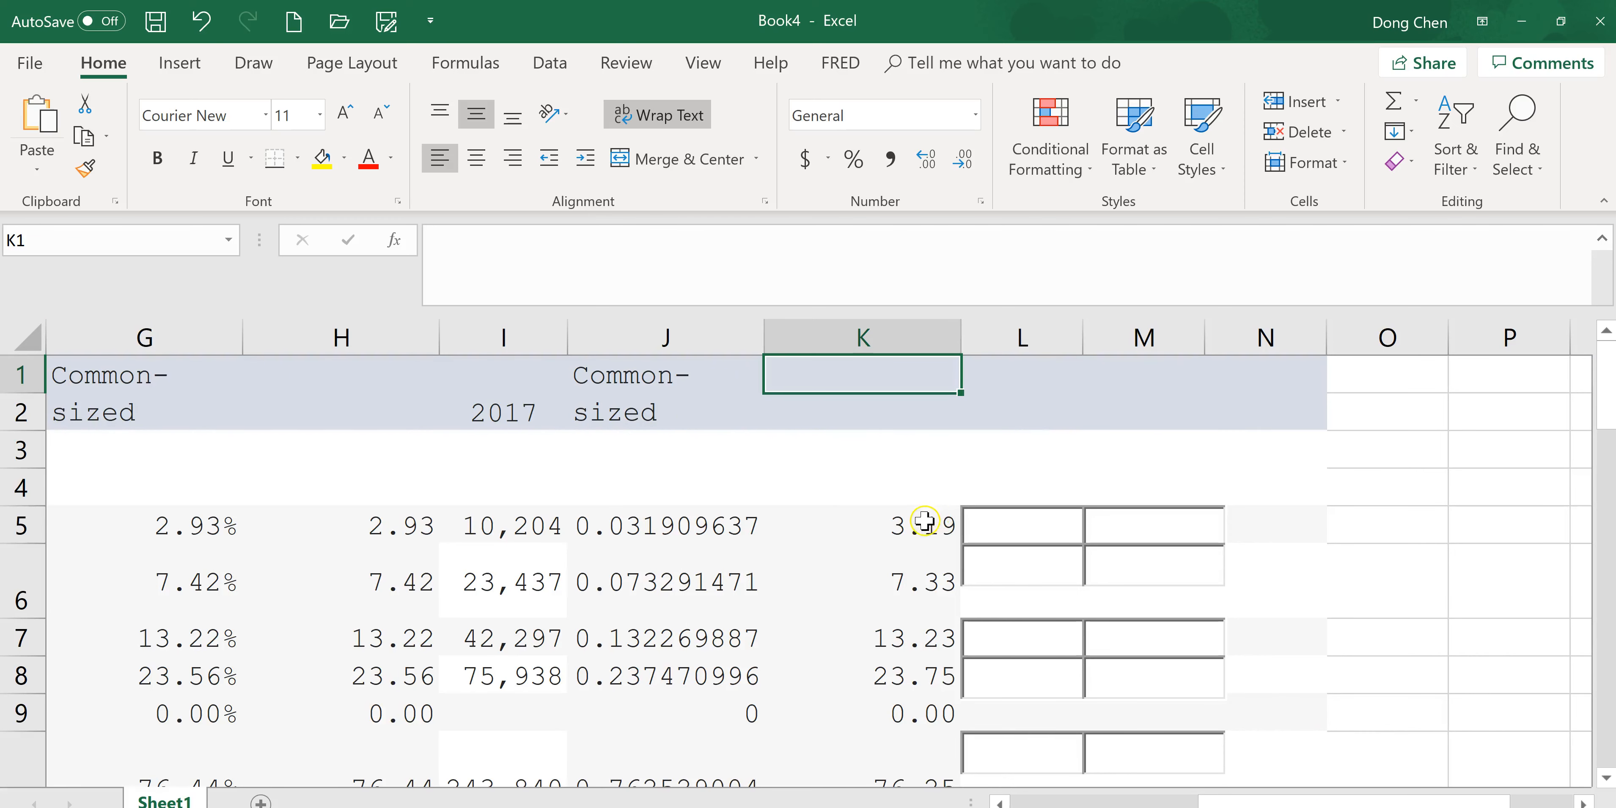
{"action": "left_click", "coordinate": [870, 322]}
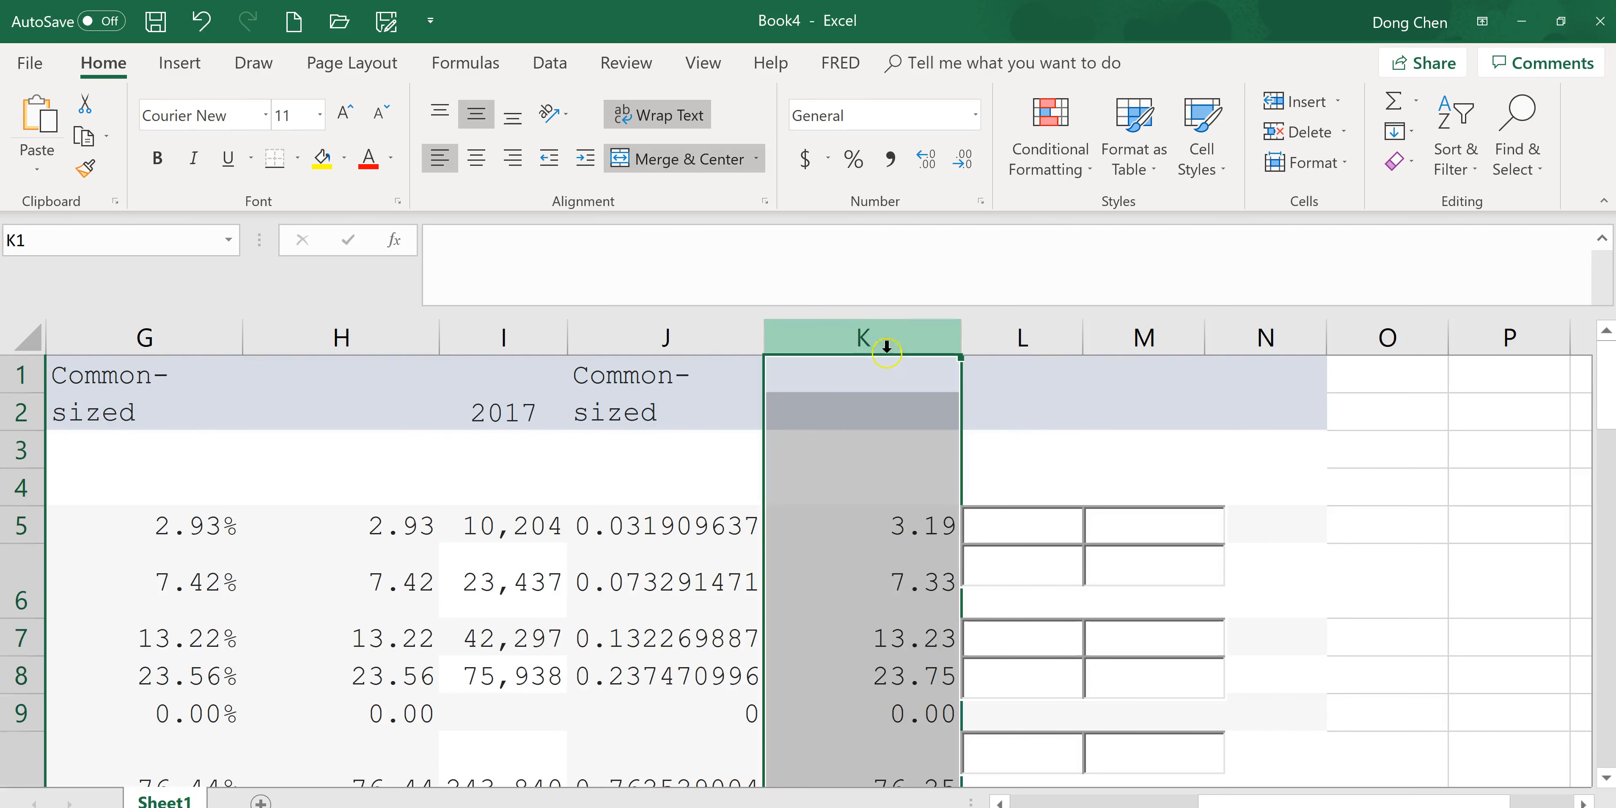
{"action": "left_click", "coordinate": [989, 443]}
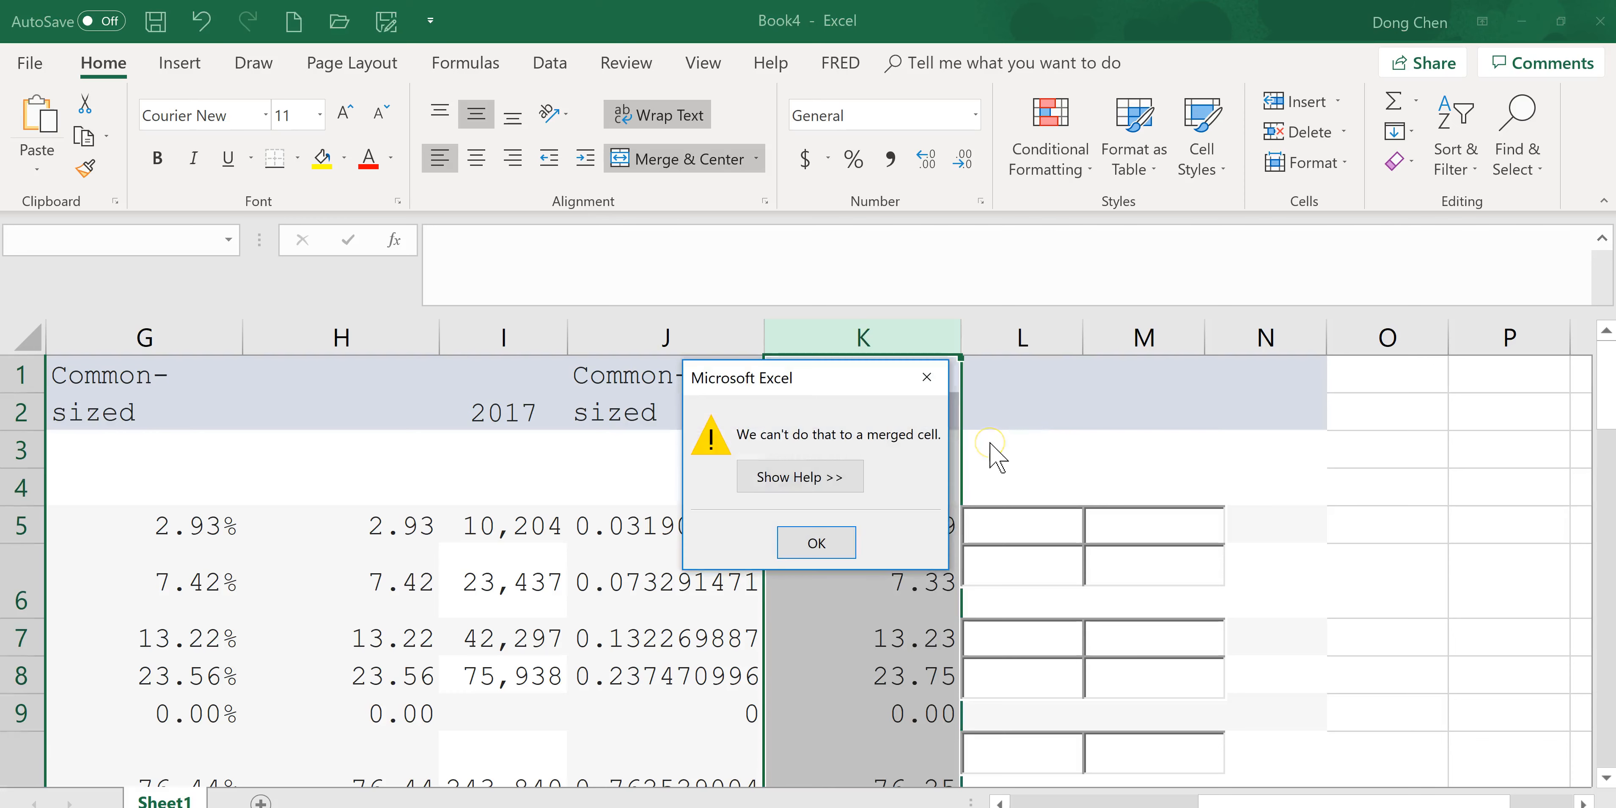
{"action": "left_click", "coordinate": [926, 377]}
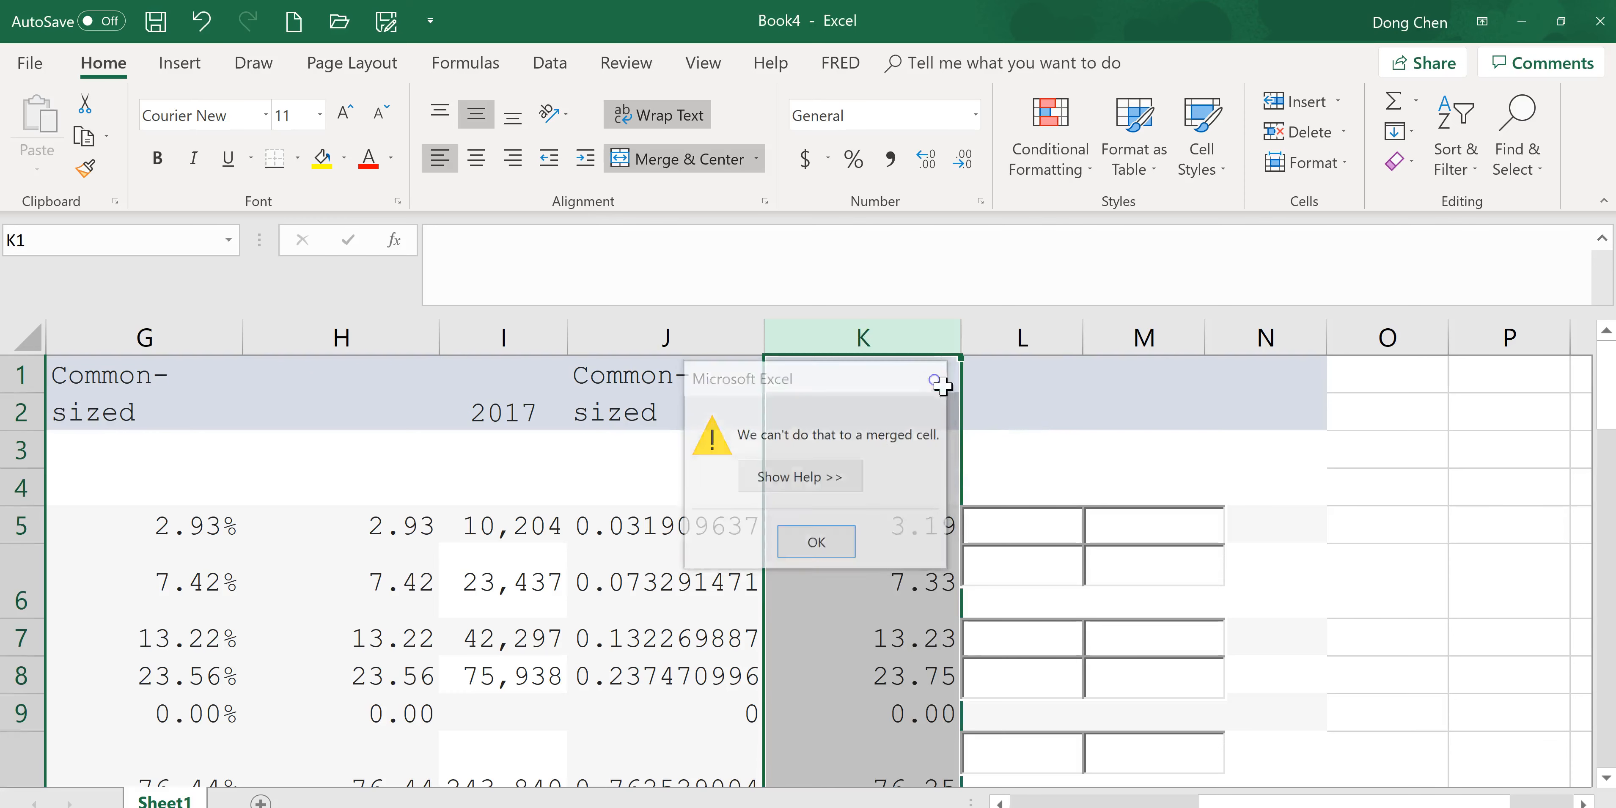
Label cell N1 as Common base year.
{"action": "left_click", "coordinate": [1286, 383]}
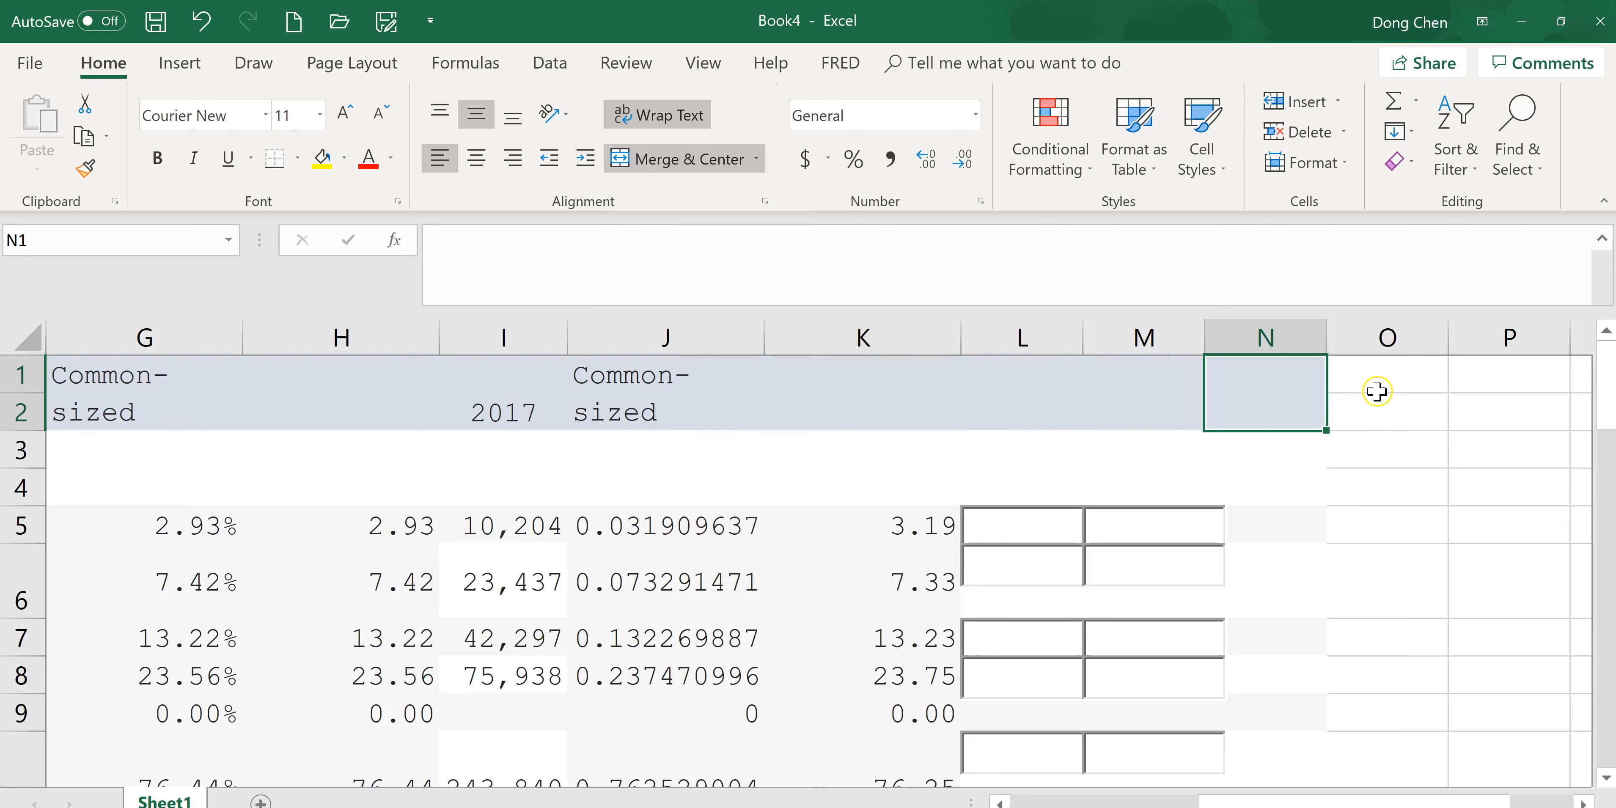
{"action": "type", "text": "C"}
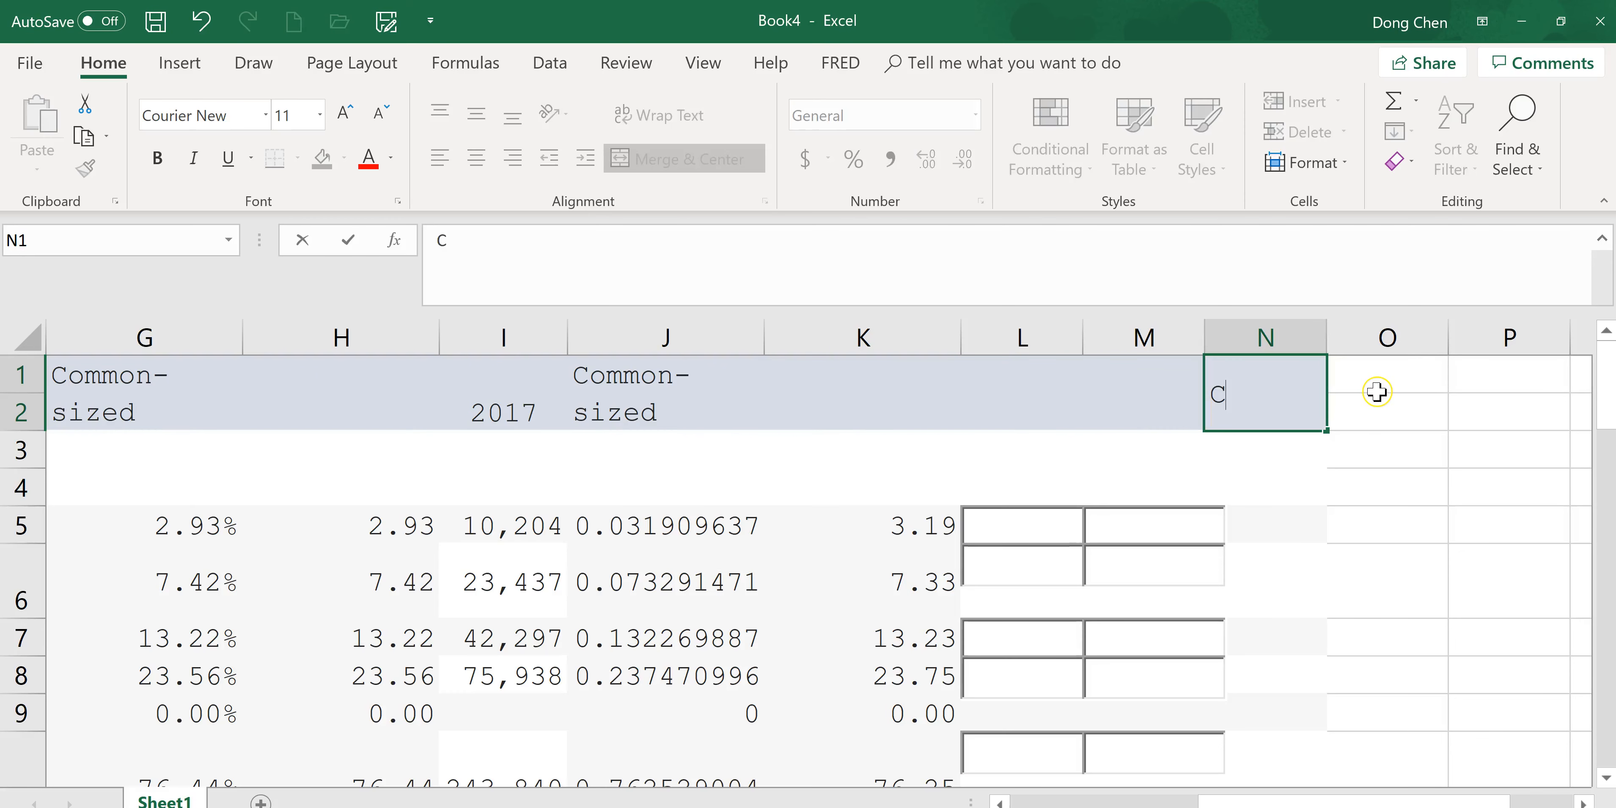
{"action": "type", "text": "ommon base"}
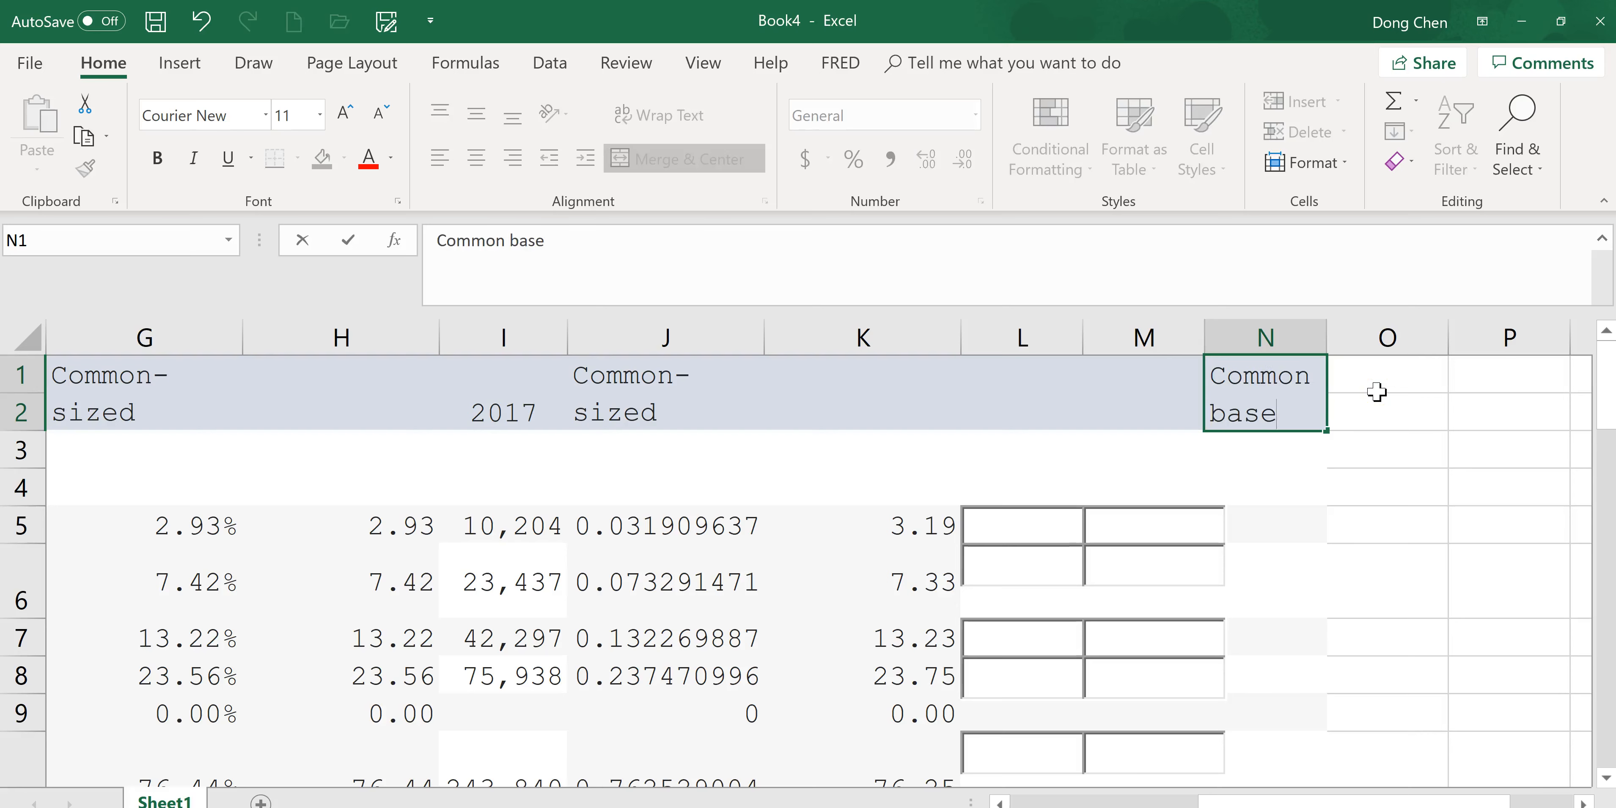
{"action": "type", "text": " year"}
{"action": "key", "text": "Return"}
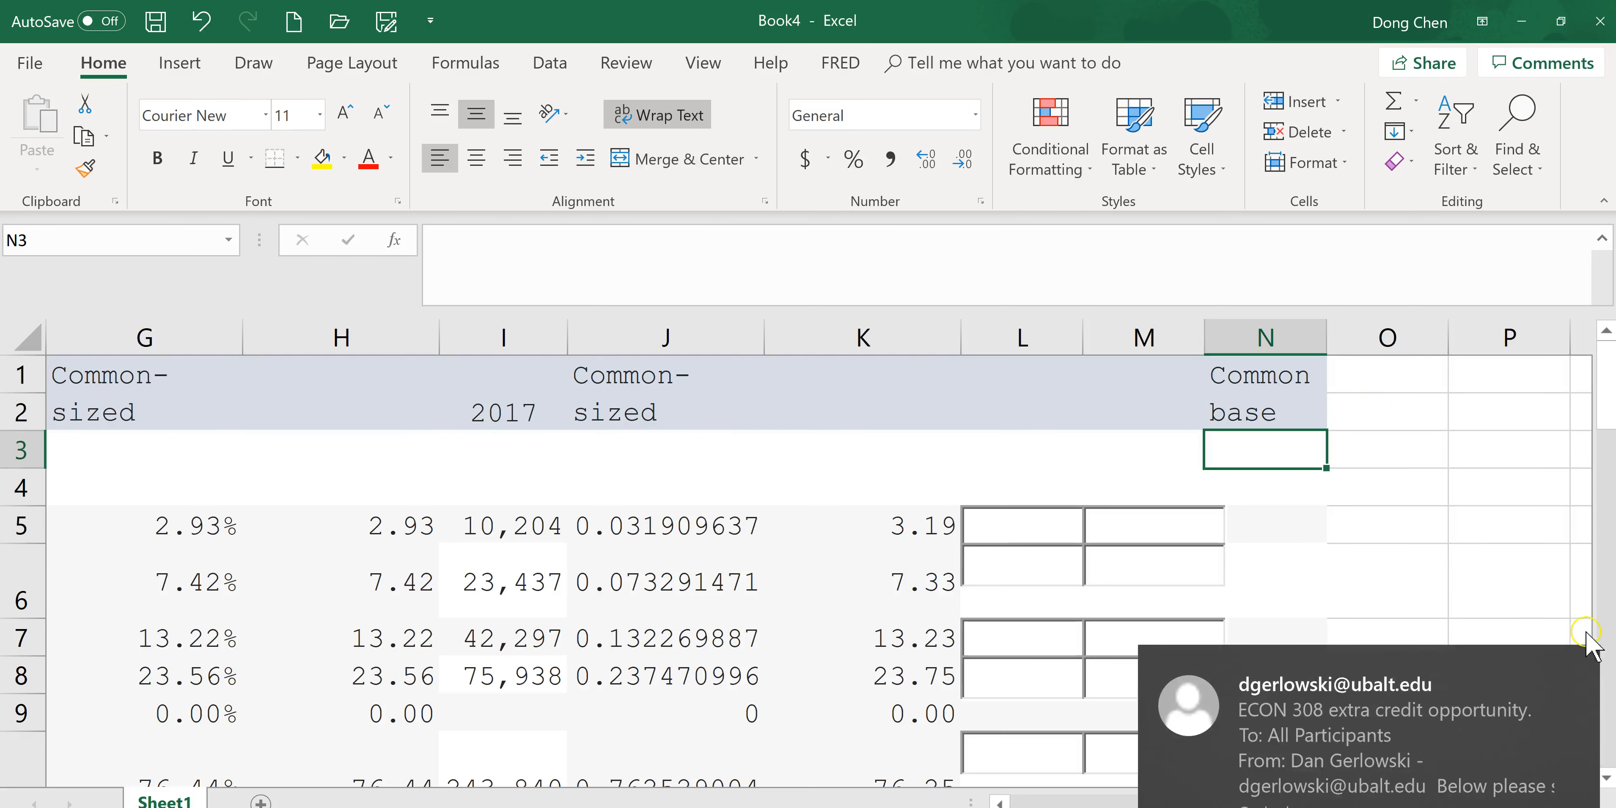
Enter the formula =I5/C5 in N5 to divide 2017 cash by 2016 cash.
{"action": "left_click", "coordinate": [1281, 519]}
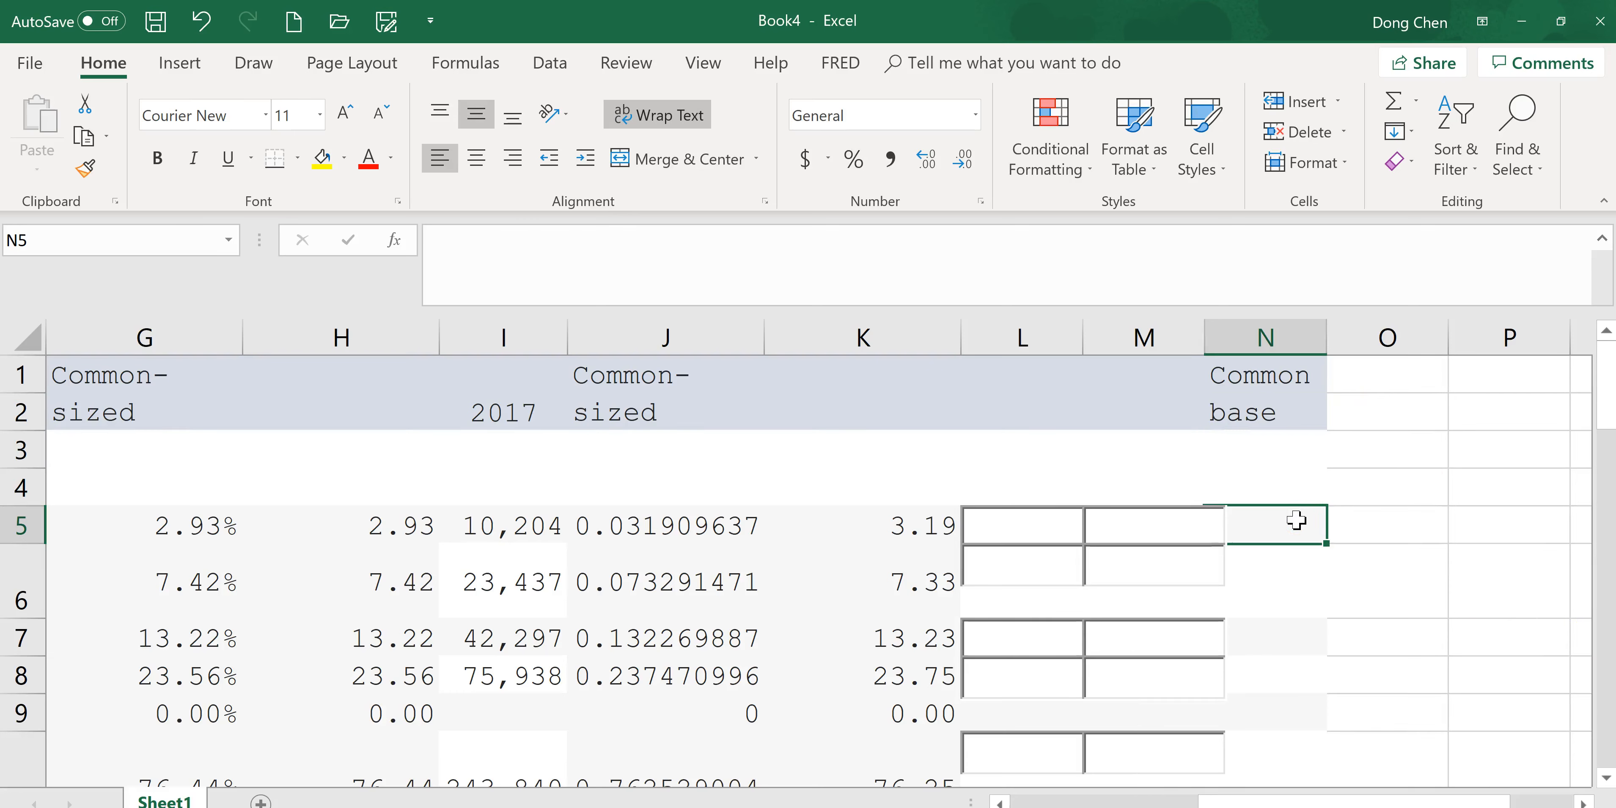
{"action": "type", "text": "="}
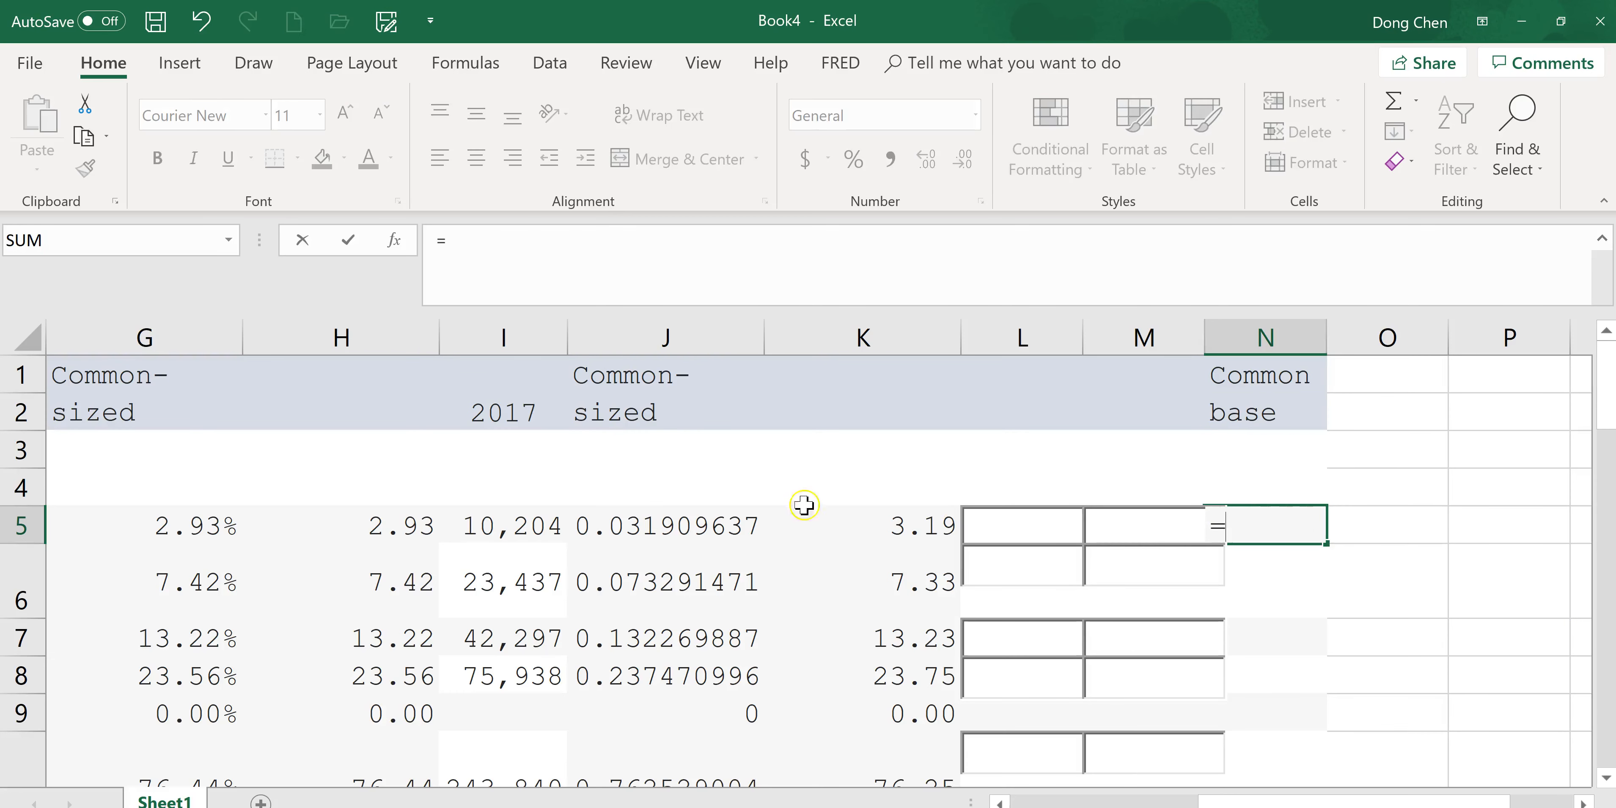
{"action": "left_click", "coordinate": [539, 522]}
{"action": "type", "text": "/"}
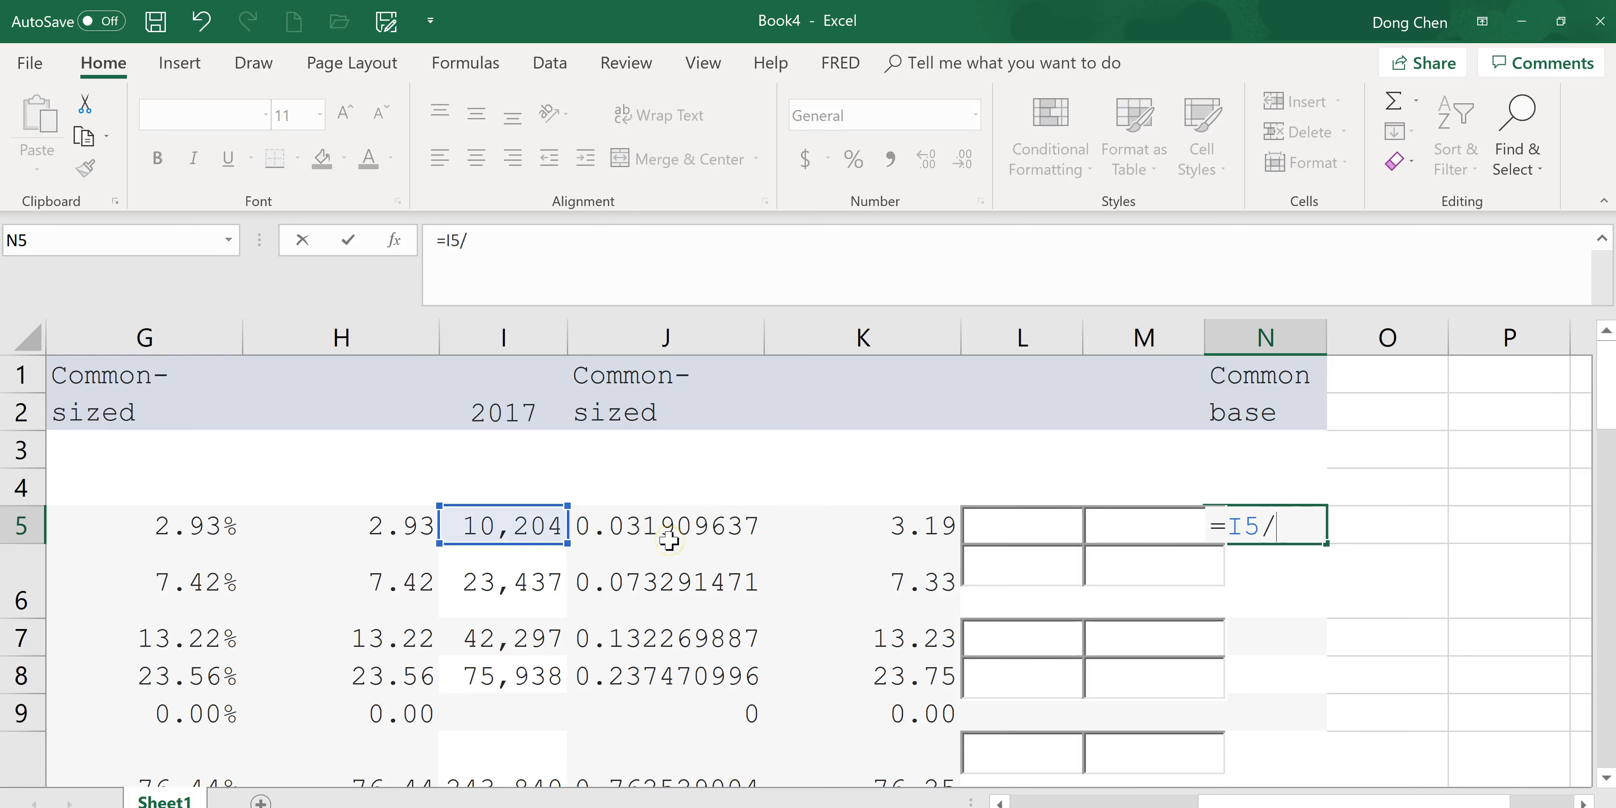
{"action": "left_click_drag", "start_coordinate": [1443, 801], "coordinate": [1253, 802]}
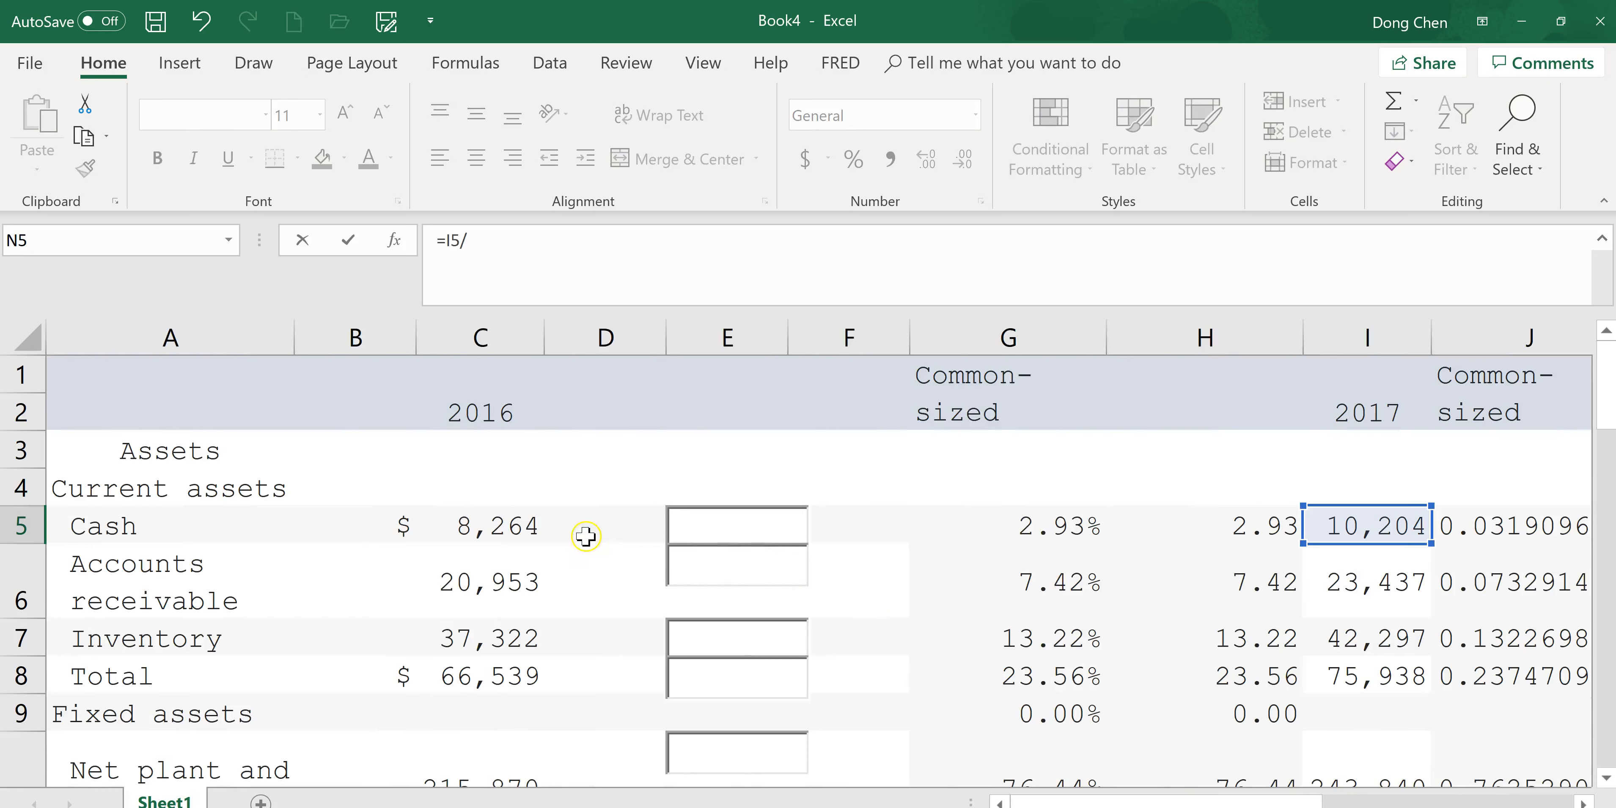
{"action": "left_click", "coordinate": [523, 526]}
{"action": "key", "text": "Return"}
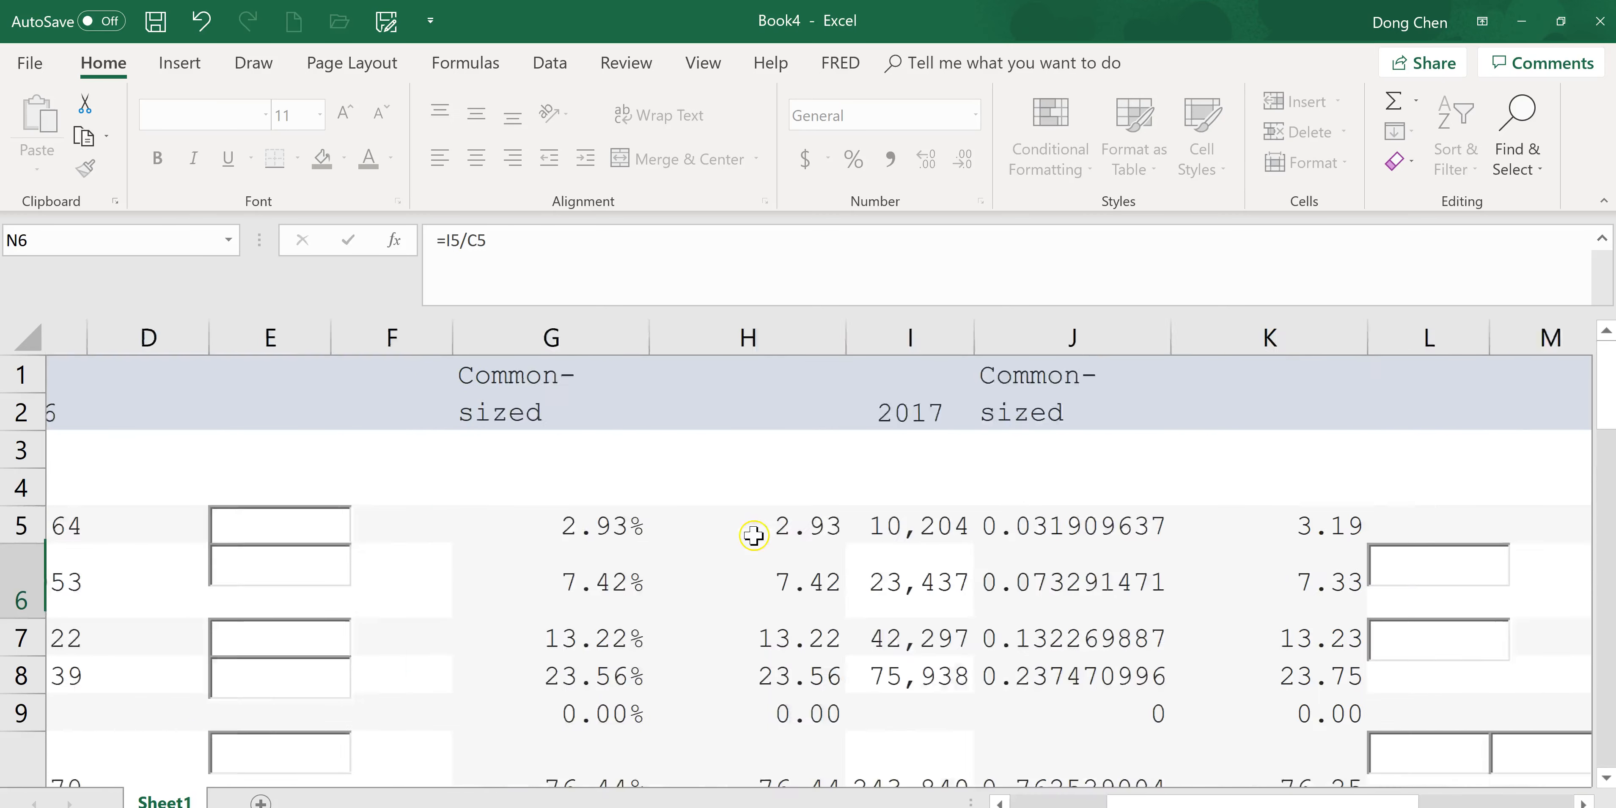
{"action": "left_click", "coordinate": [1453, 524]}
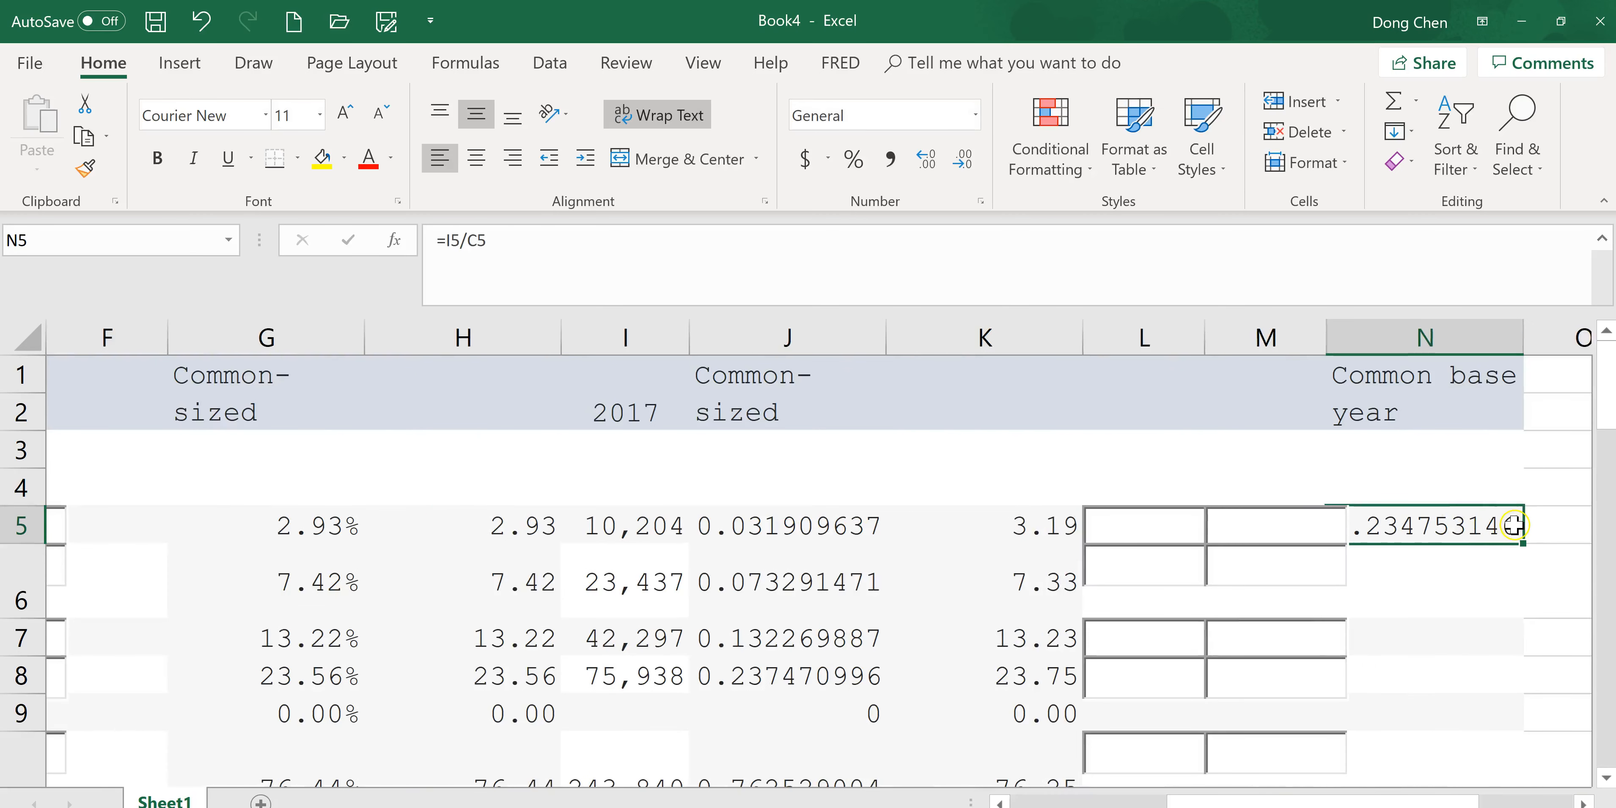
Delete worksheet column N holding the common-base label and formula.
{"action": "key", "text": "alt+Tab"}
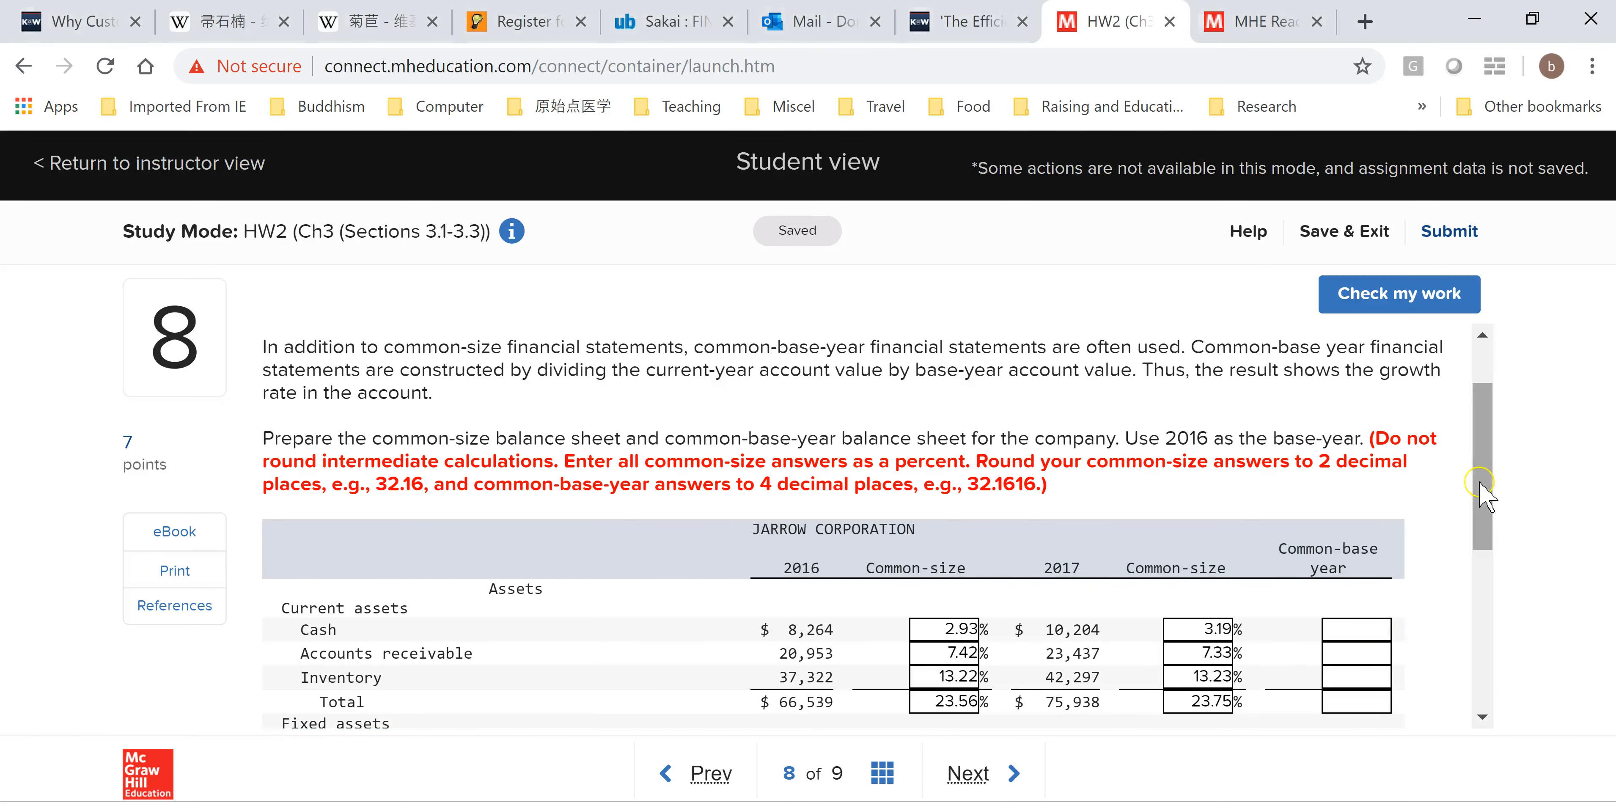
{"action": "scroll", "coordinate": [1487, 492], "scroll_direction": "down", "scroll_amount": 1}
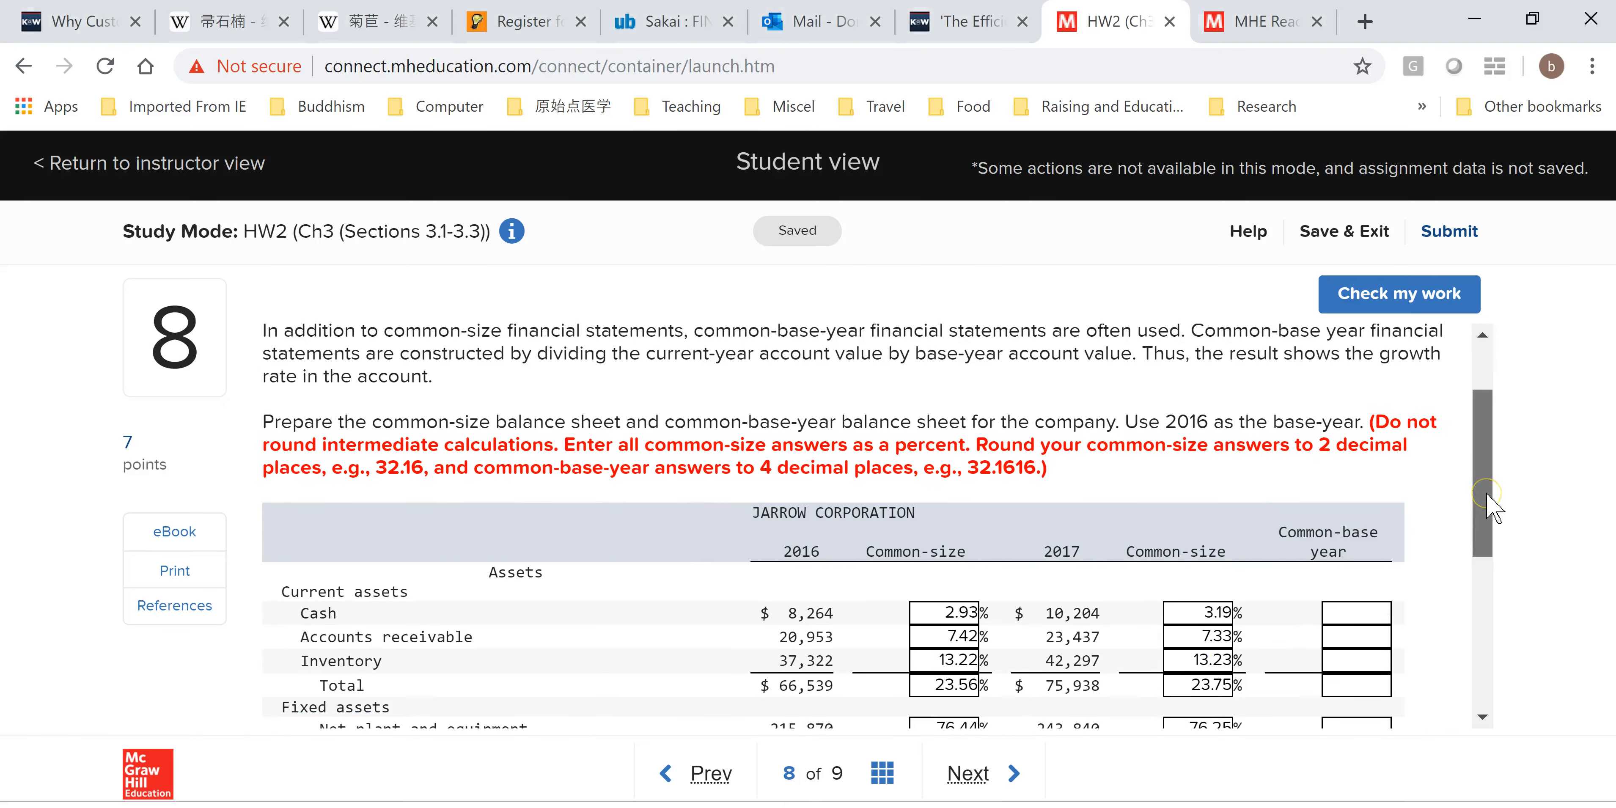
{"action": "left_click_drag", "start_coordinate": [1493, 508], "coordinate": [1496, 540]}
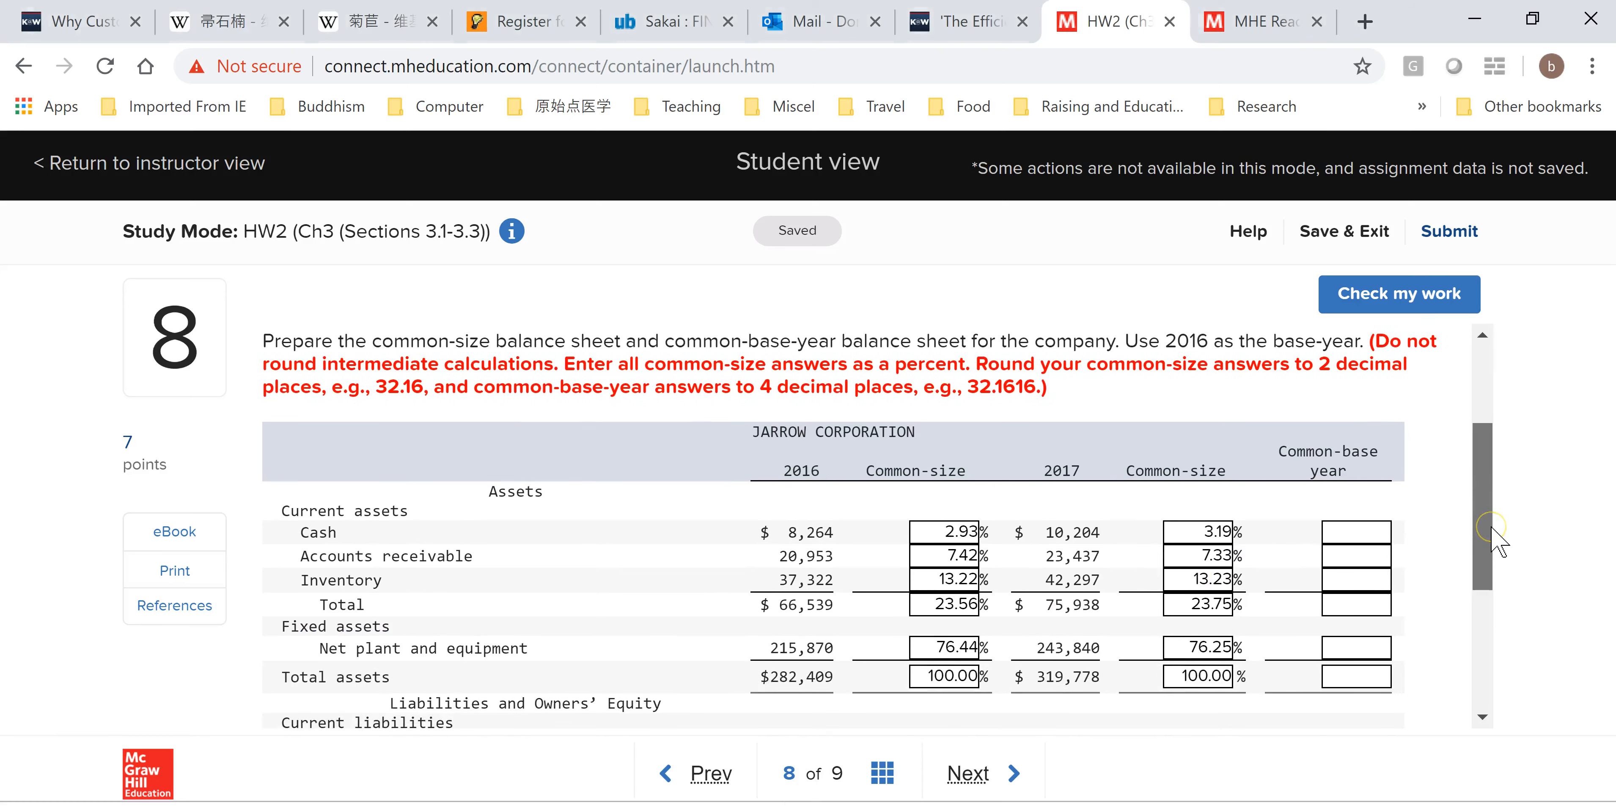
{"action": "left_click", "coordinate": [1332, 529]}
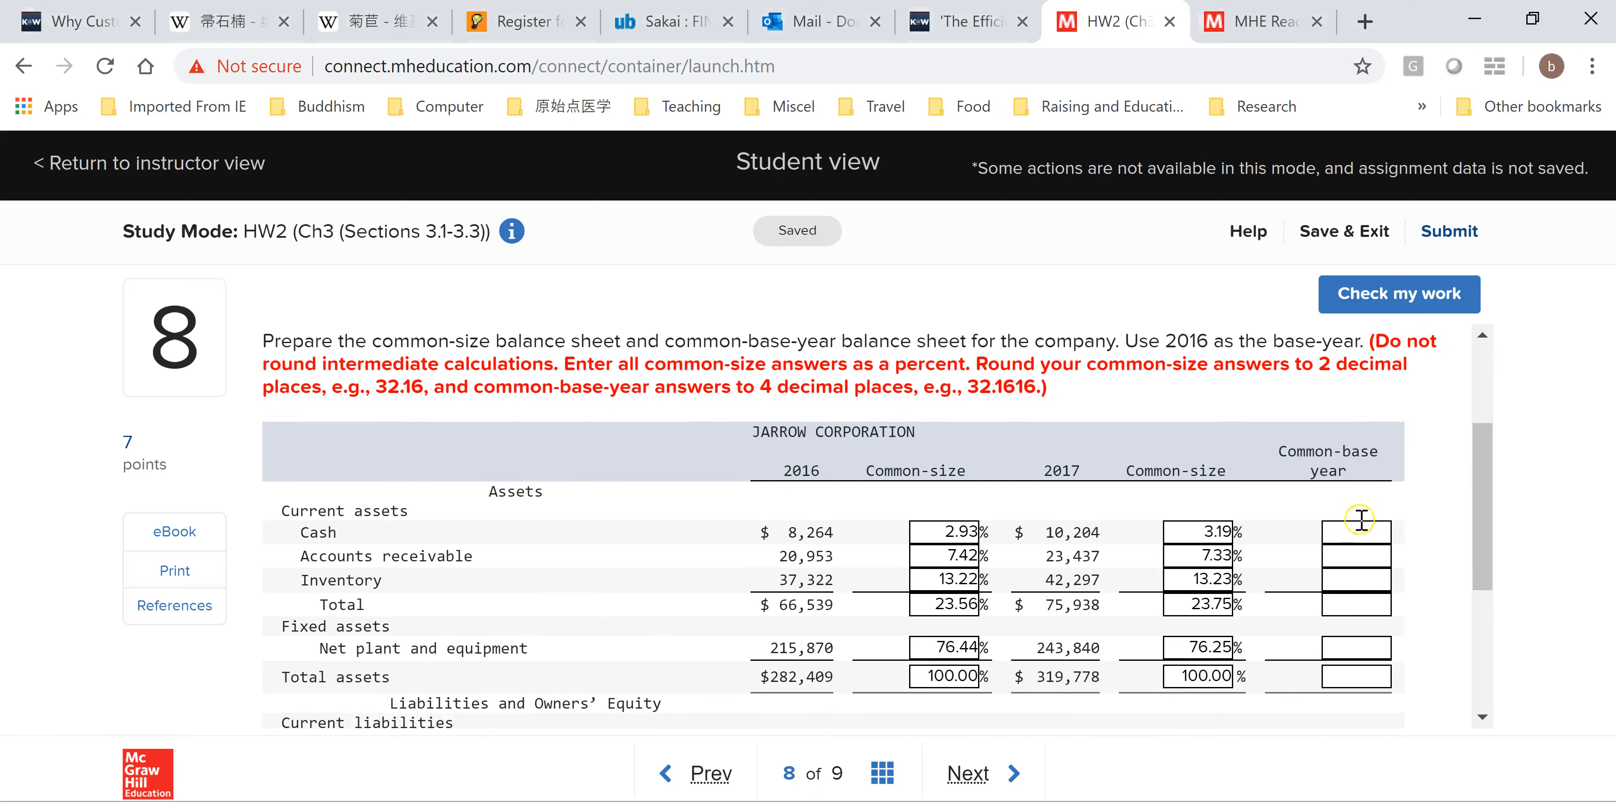
{"action": "key", "text": "alt+Tab"}
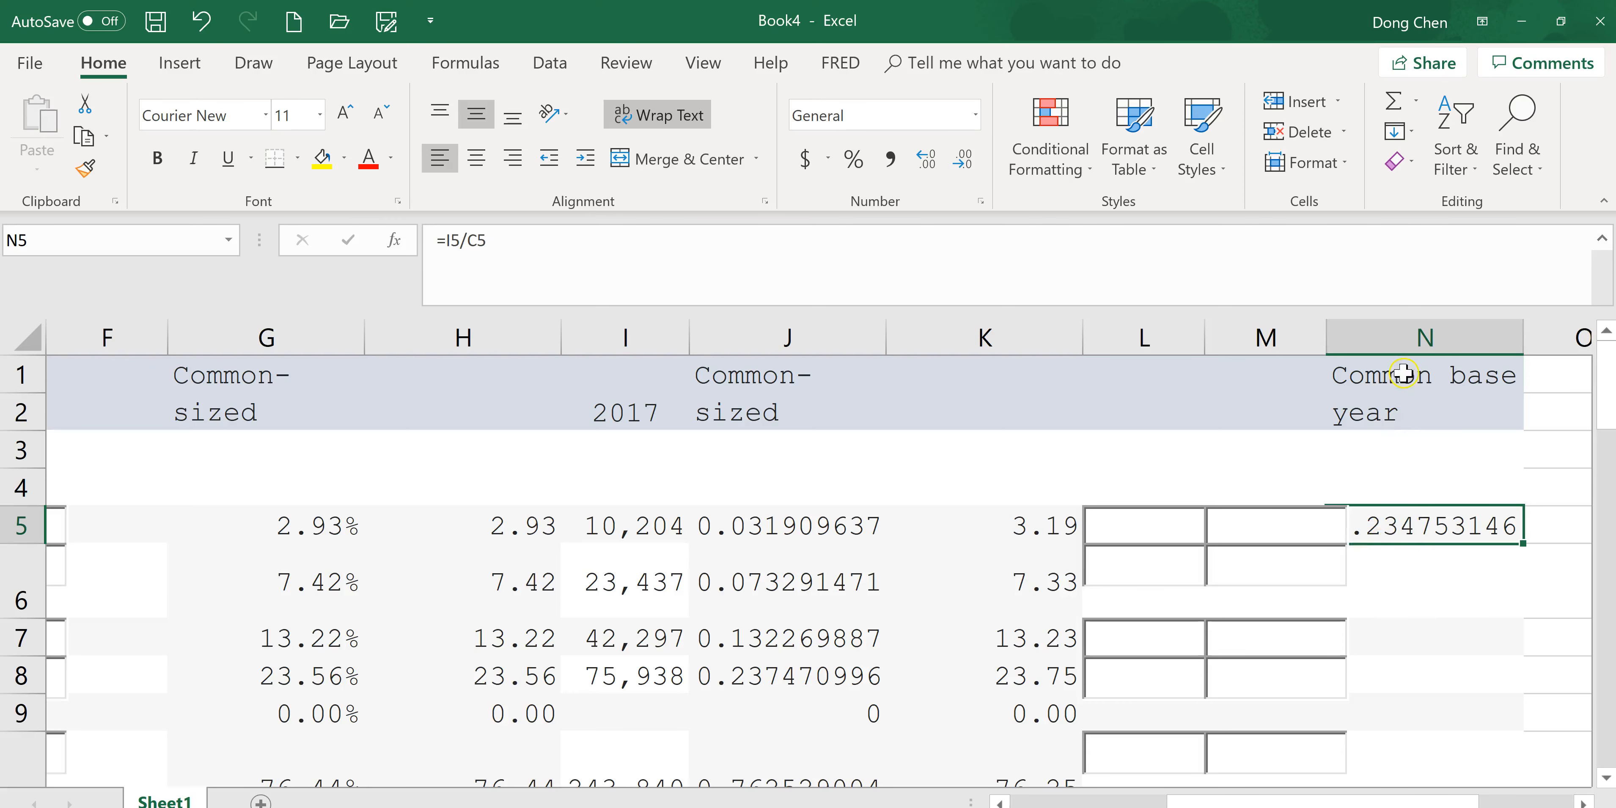
{"action": "left_click", "coordinate": [1423, 377]}
{"action": "left_click", "coordinate": [1430, 346]}
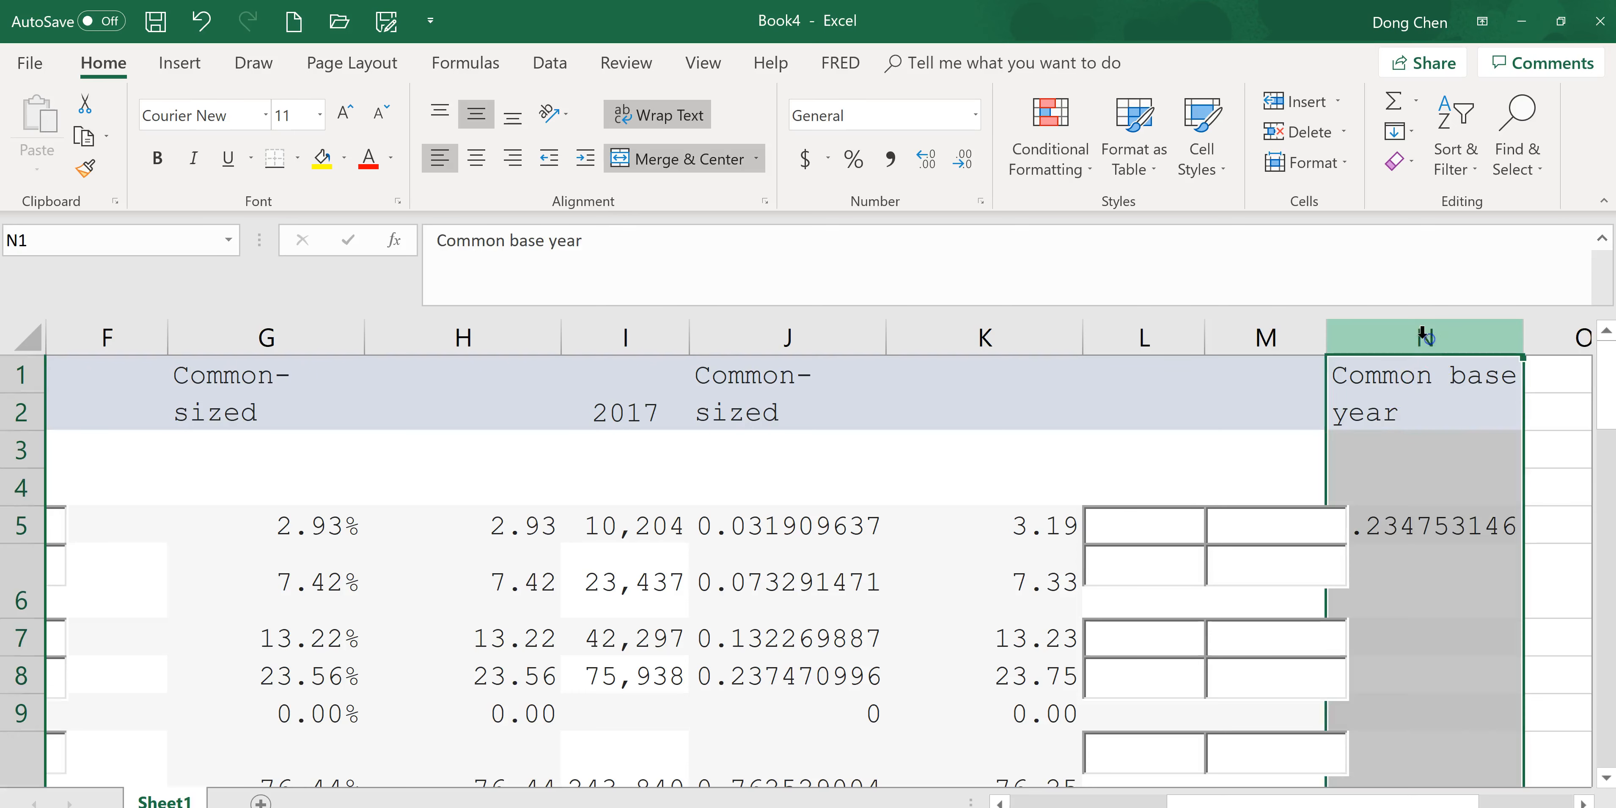
{"action": "right_click", "coordinate": [1404, 428]}
{"action": "left_click", "coordinate": [1493, 634]}
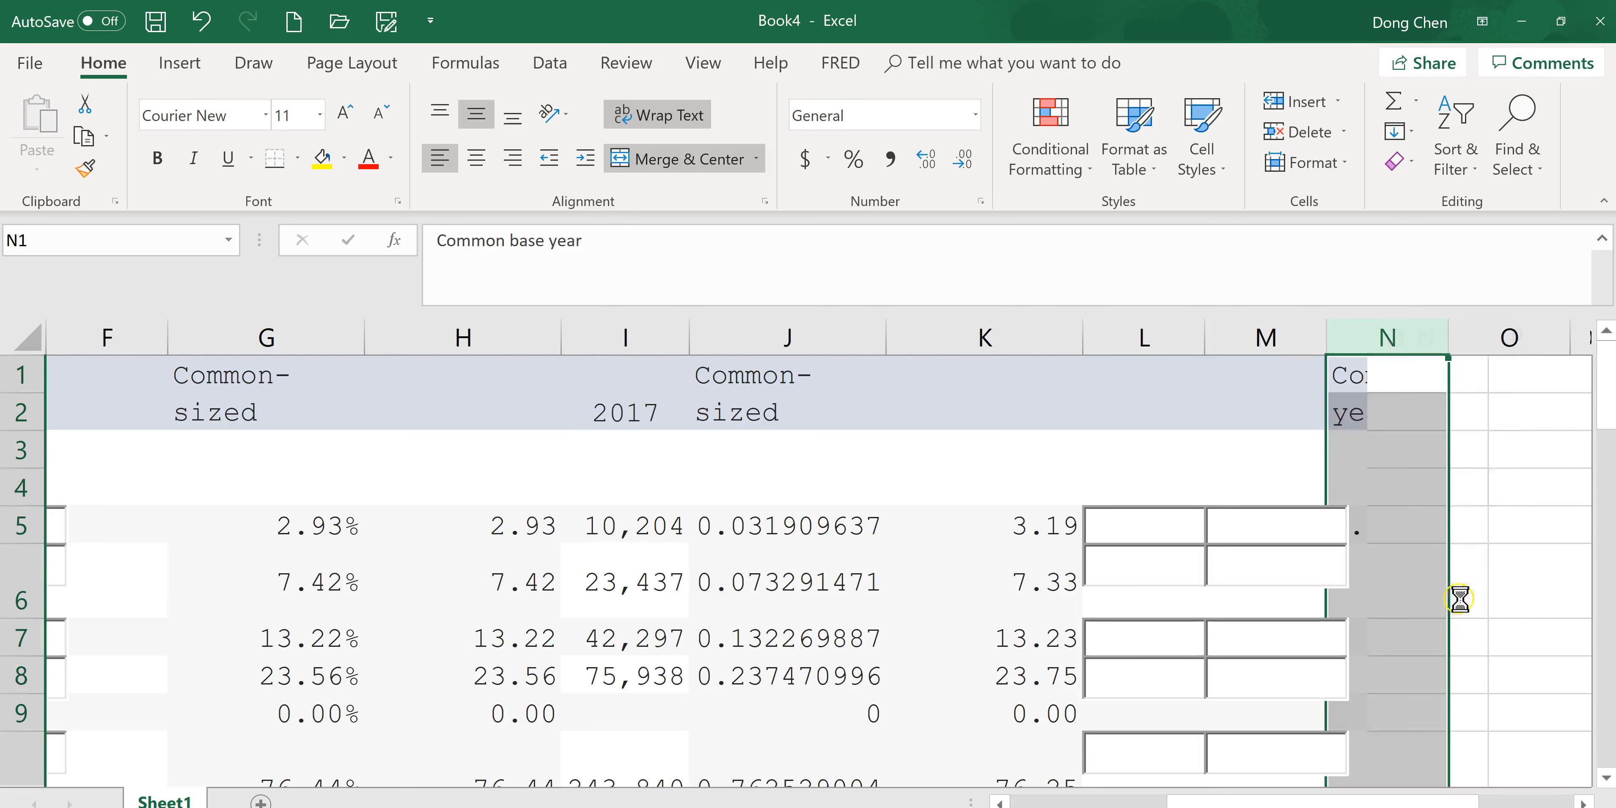
Label cell O1 as Common base year.
{"action": "left_click", "coordinate": [1507, 376]}
{"action": "type", "text": "C"}
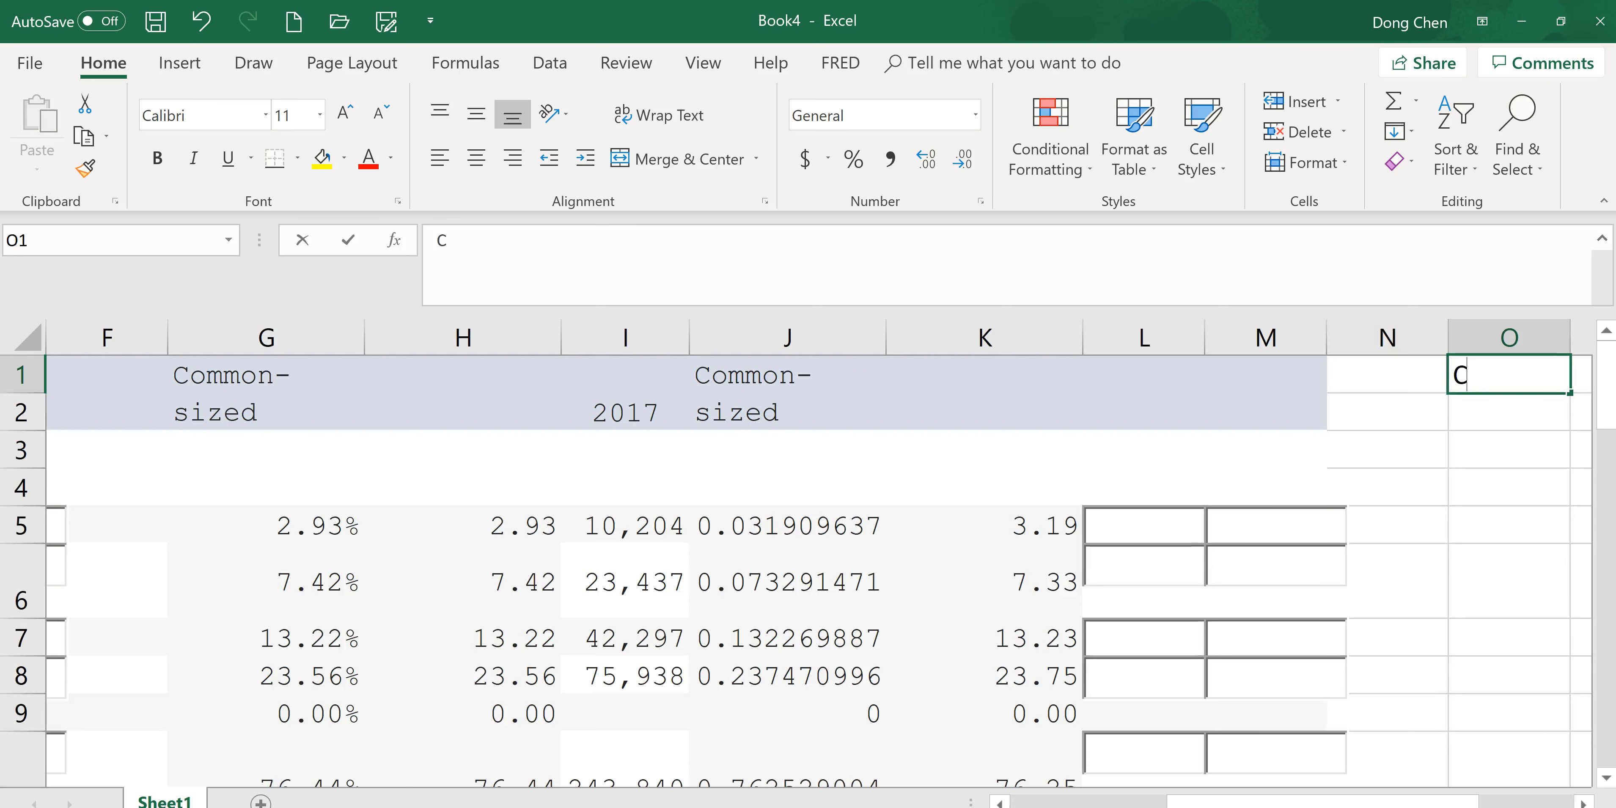
{"action": "type", "text": "ommon b"}
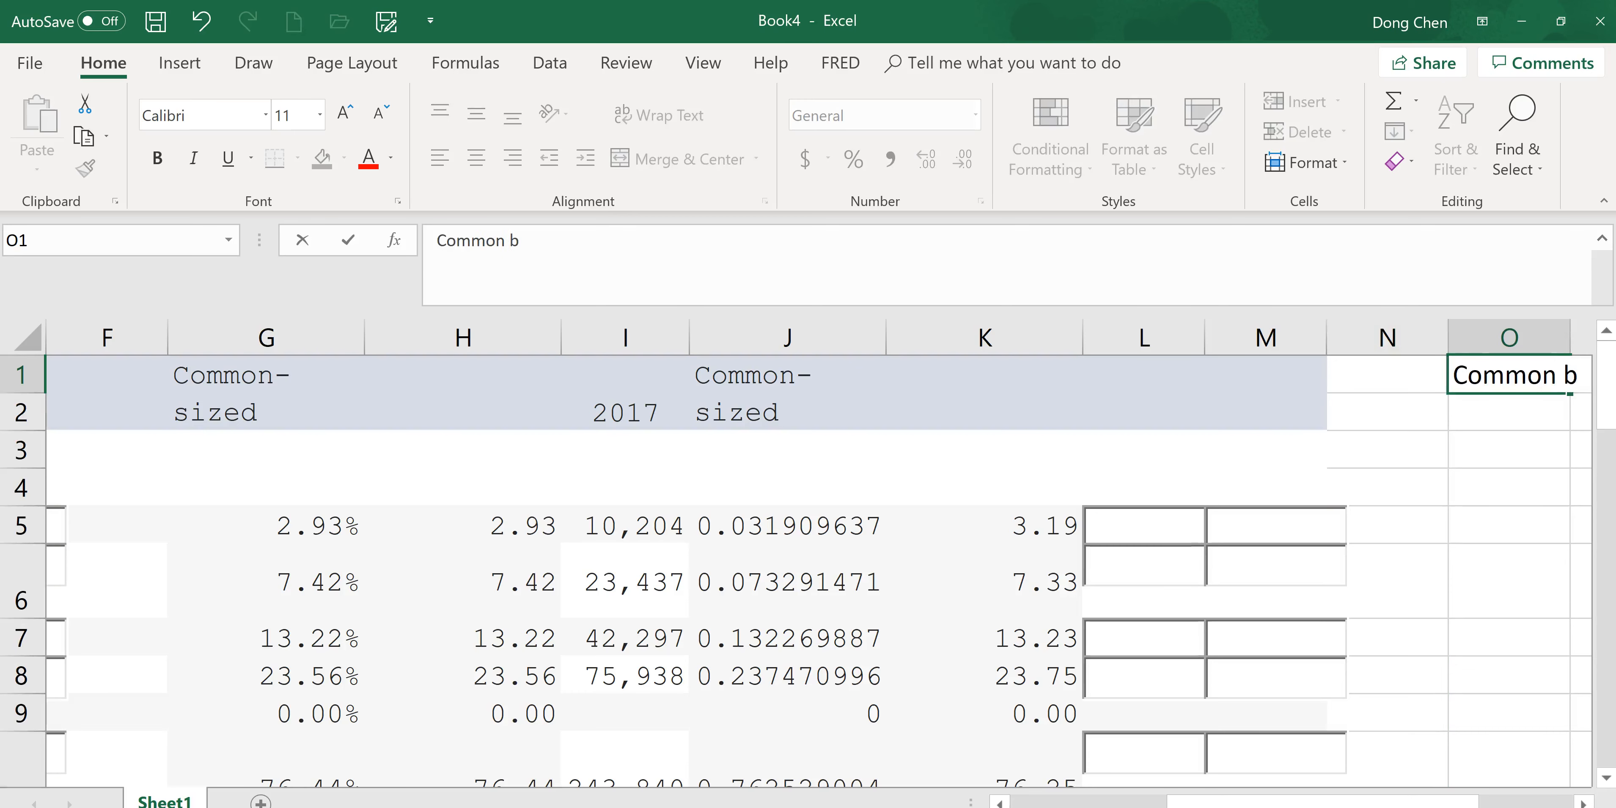
{"action": "type", "text": "ase"}
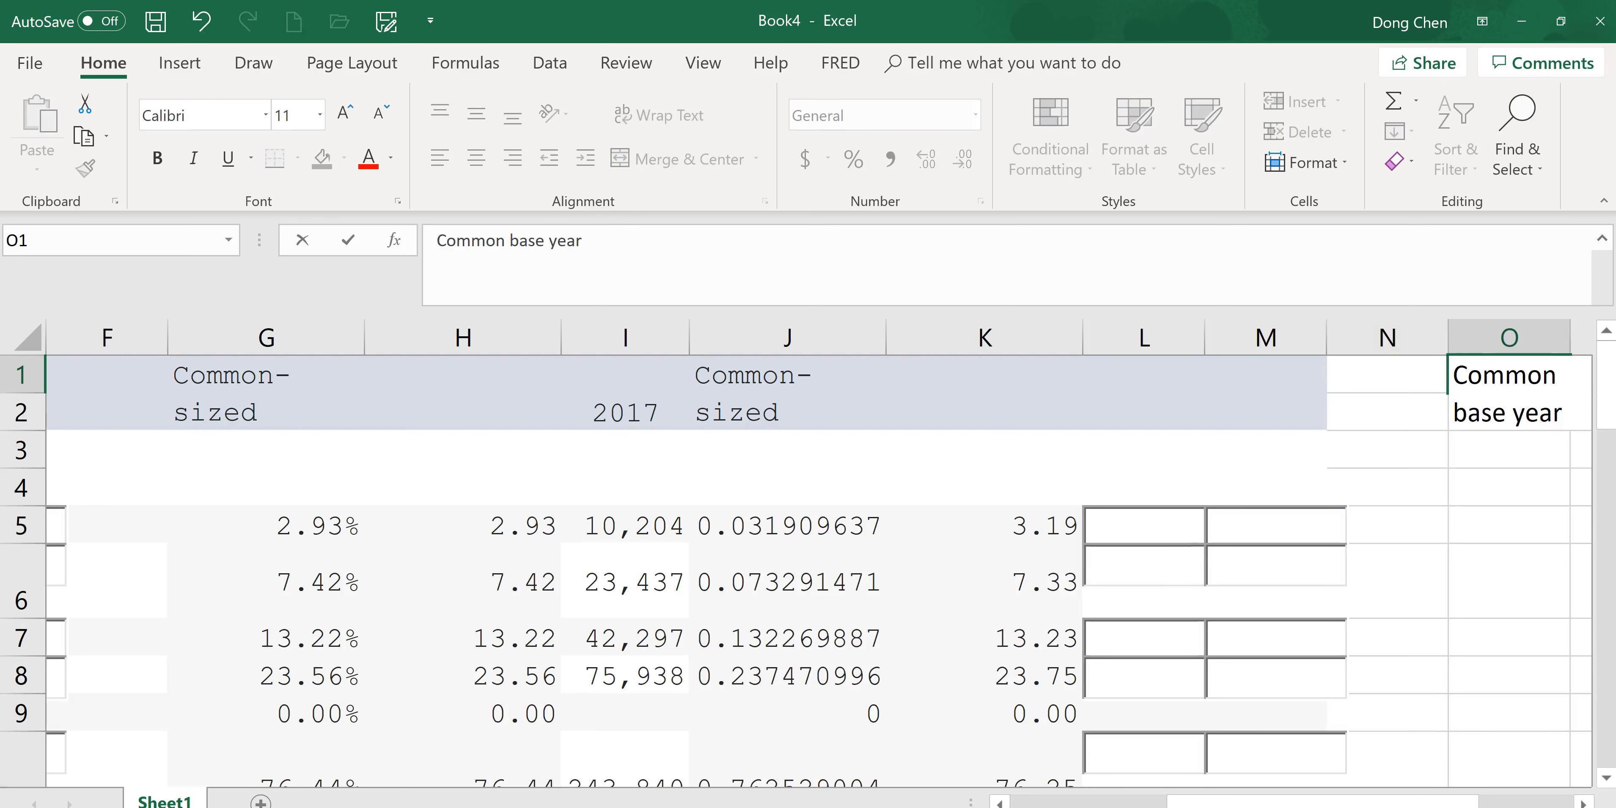
{"action": "type", "text": " year"}
Enter the formula =I5/C5 in O5 to divide 2017 cash by 2016 cash.
{"action": "key", "text": "Return"}
{"action": "key", "text": "Return"}
{"action": "key", "text": "Return"}
{"action": "key", "text": "Return"}
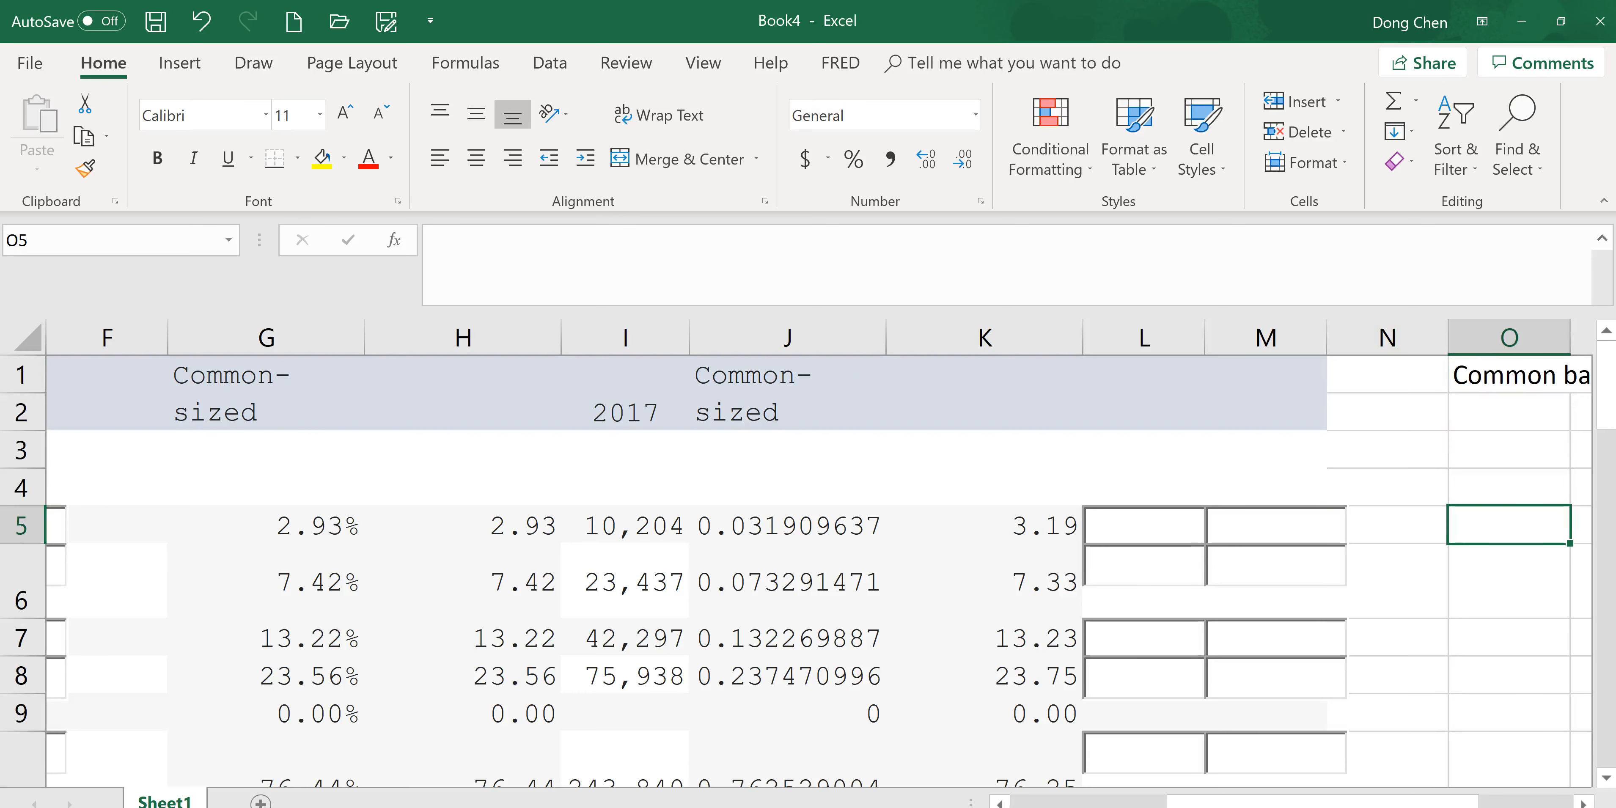
{"action": "type", "text": "="}
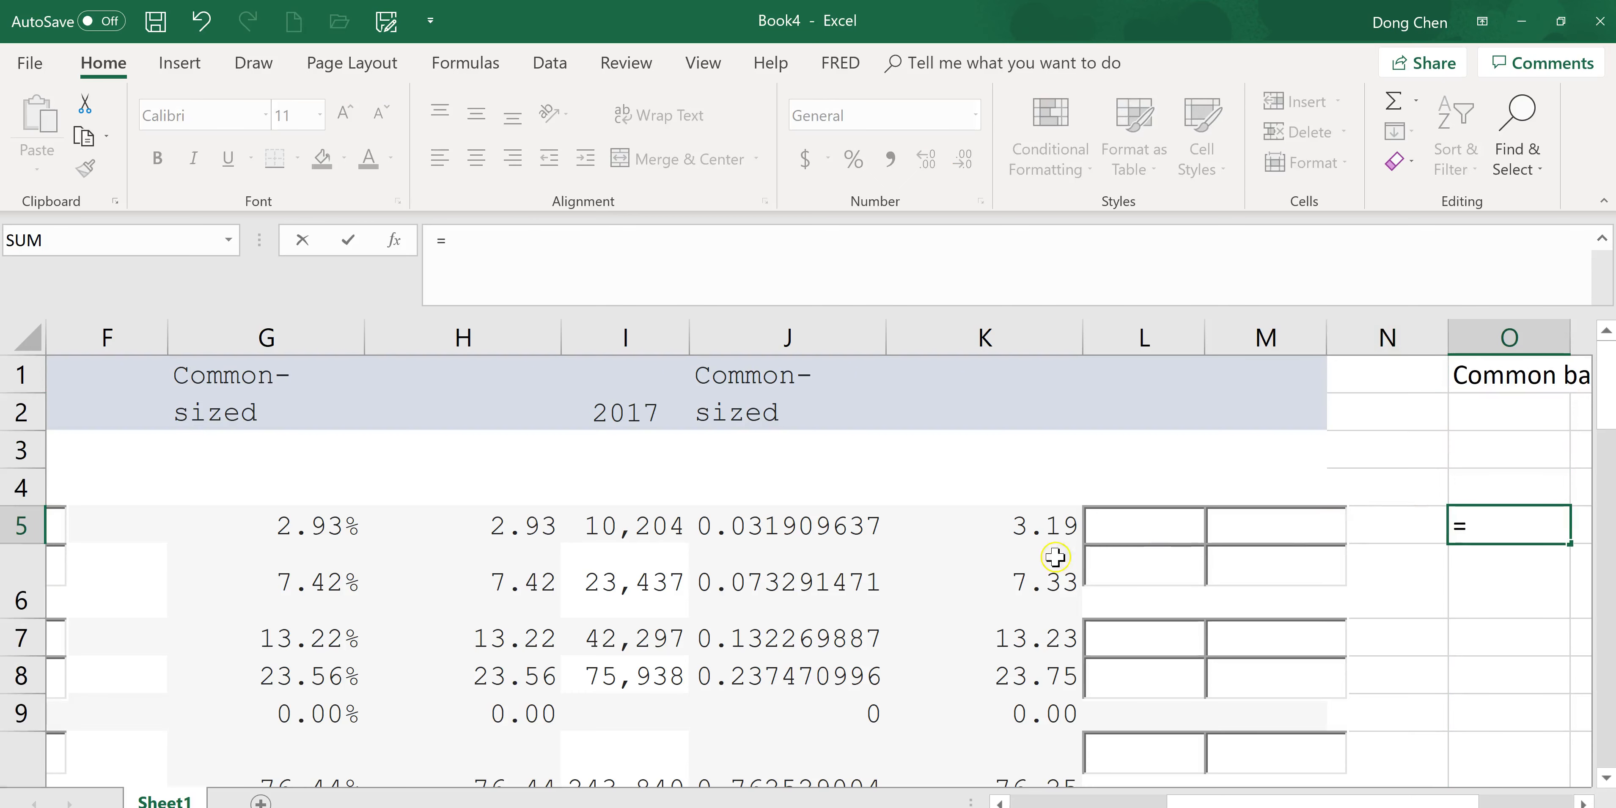
{"action": "left_click", "coordinate": [629, 527]}
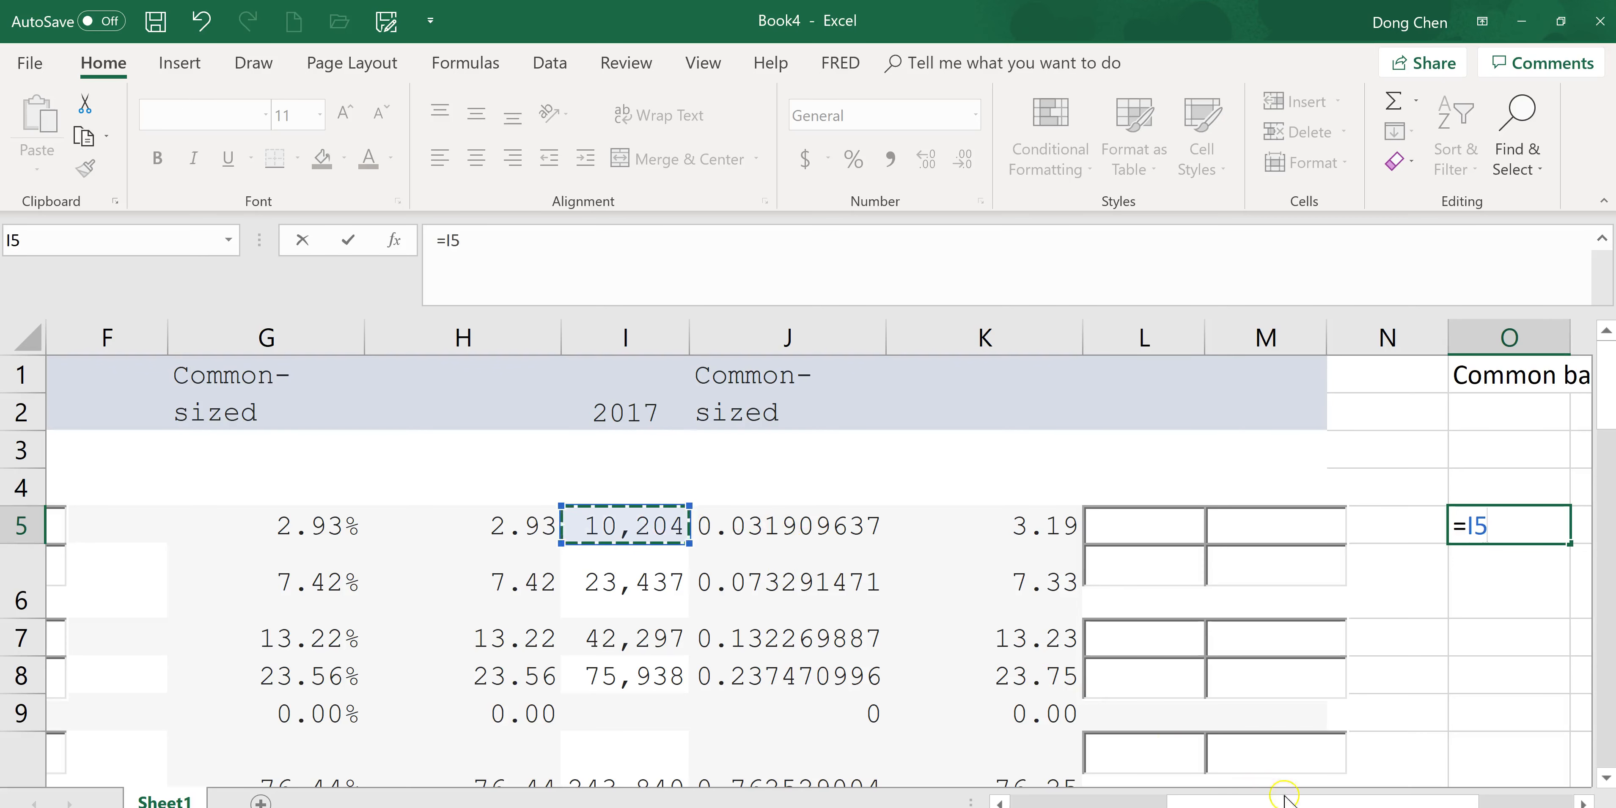
{"action": "mouse_move", "coordinate": [1434, 803]}
{"action": "left_mouse_down"}
{"action": "mouse_move", "coordinate": [1278, 803]}
{"action": "mouse_move", "coordinate": [1434, 803]}
{"action": "left_mouse_up"}
{"action": "type", "text": "/"}
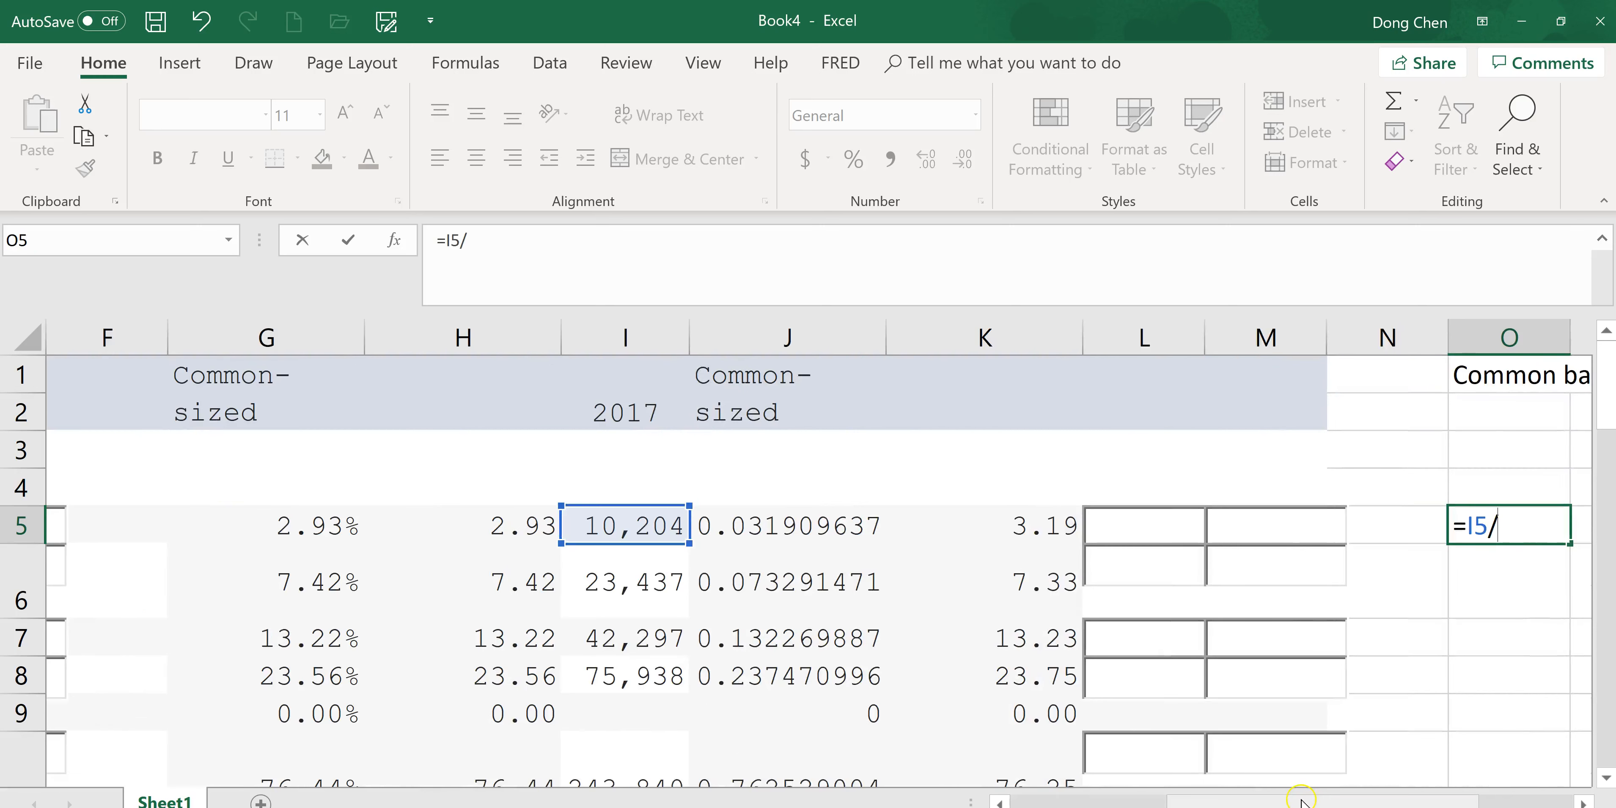
{"action": "left_click_drag", "start_coordinate": [1241, 803], "coordinate": [1032, 804]}
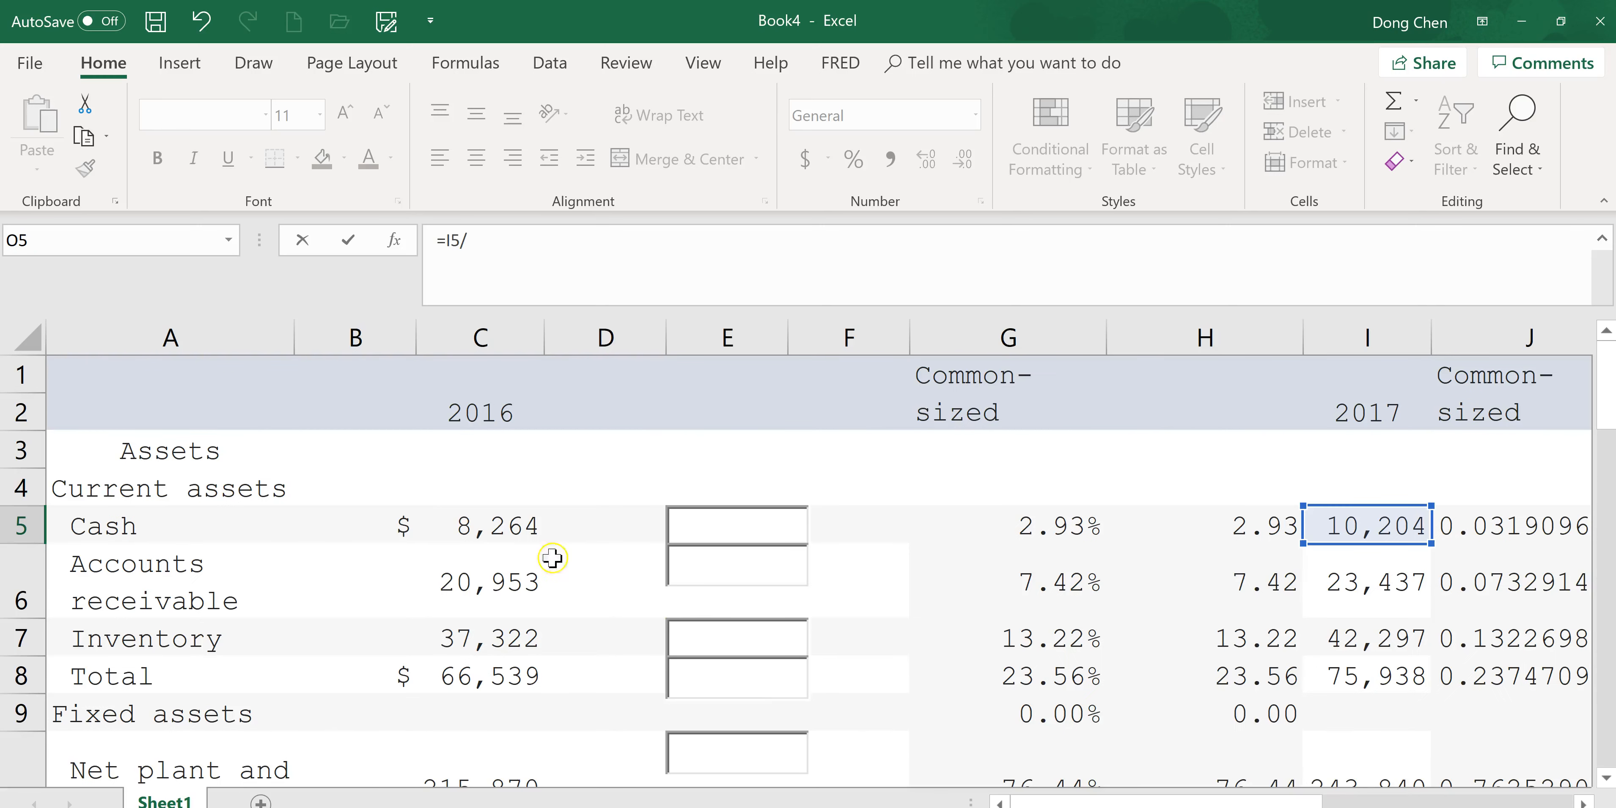
{"action": "left_click", "coordinate": [502, 526]}
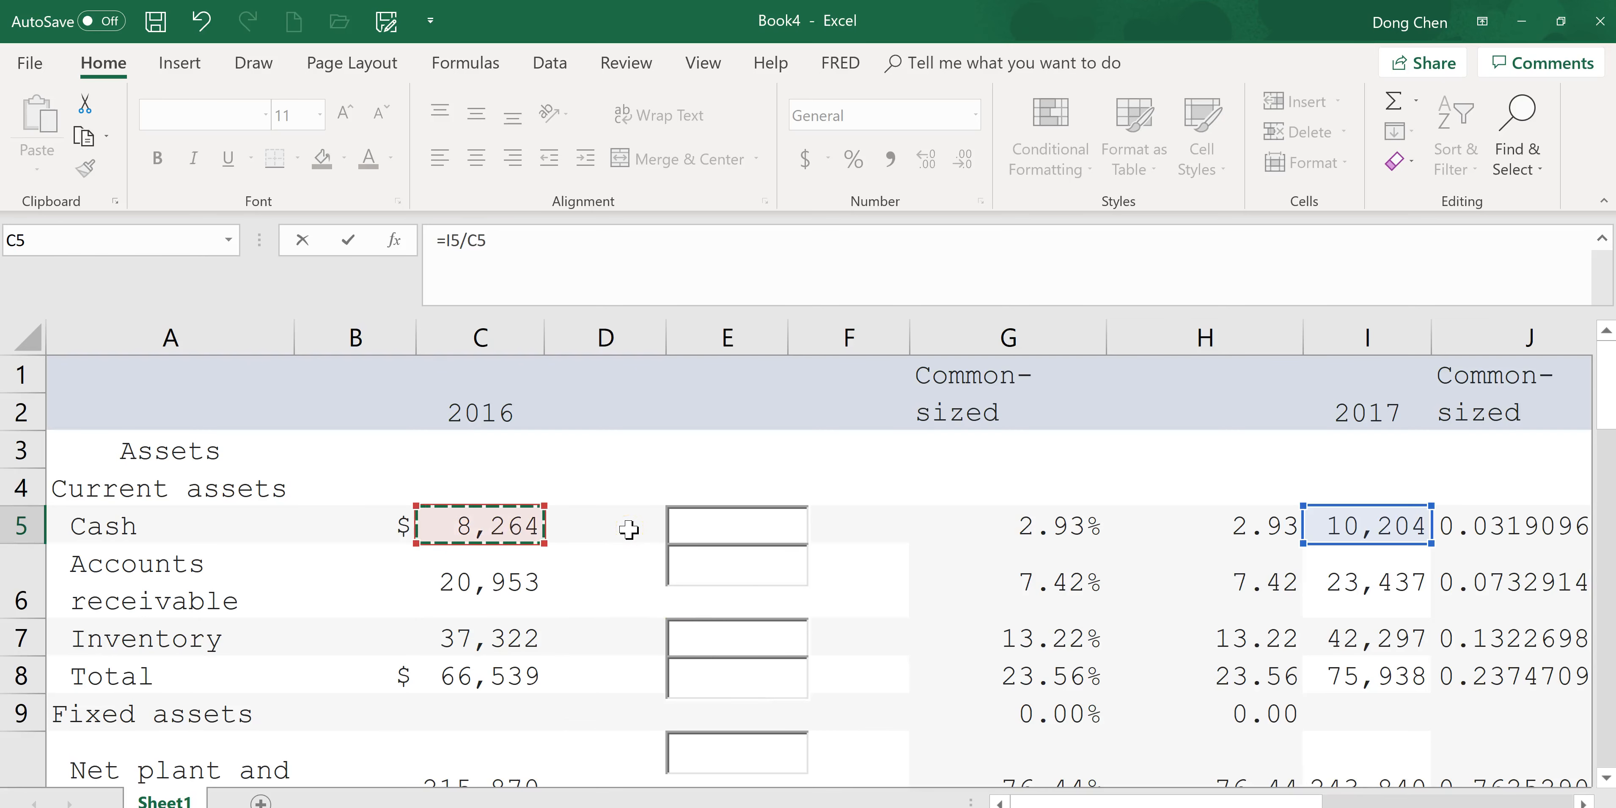
{"action": "key", "text": "Return"}
Format column O as Number with 4 decimal places.
{"action": "left_click", "coordinate": [1554, 530]}
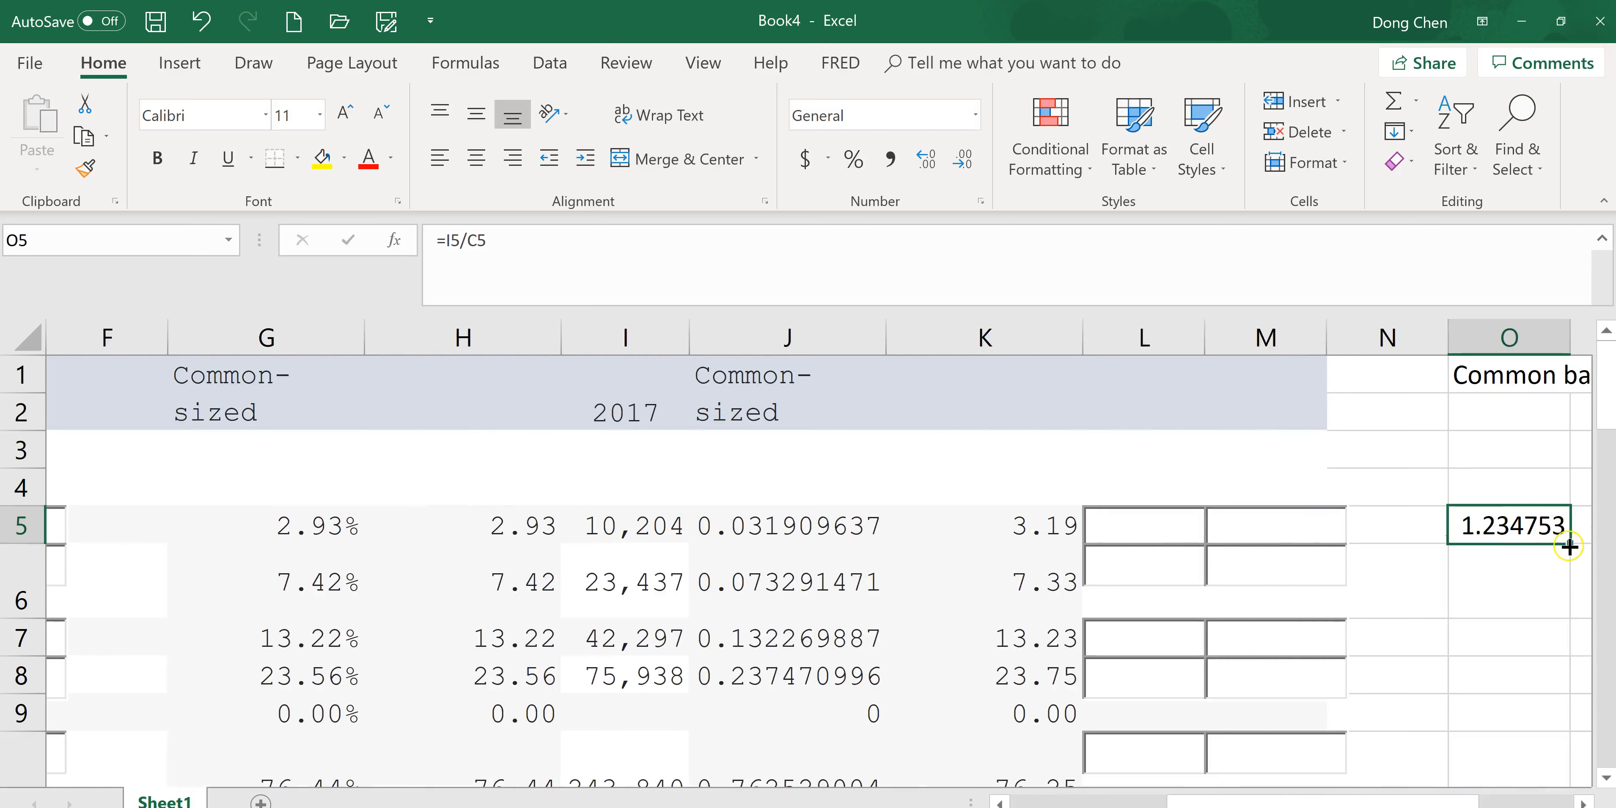
{"action": "key", "text": "alt+Tab"}
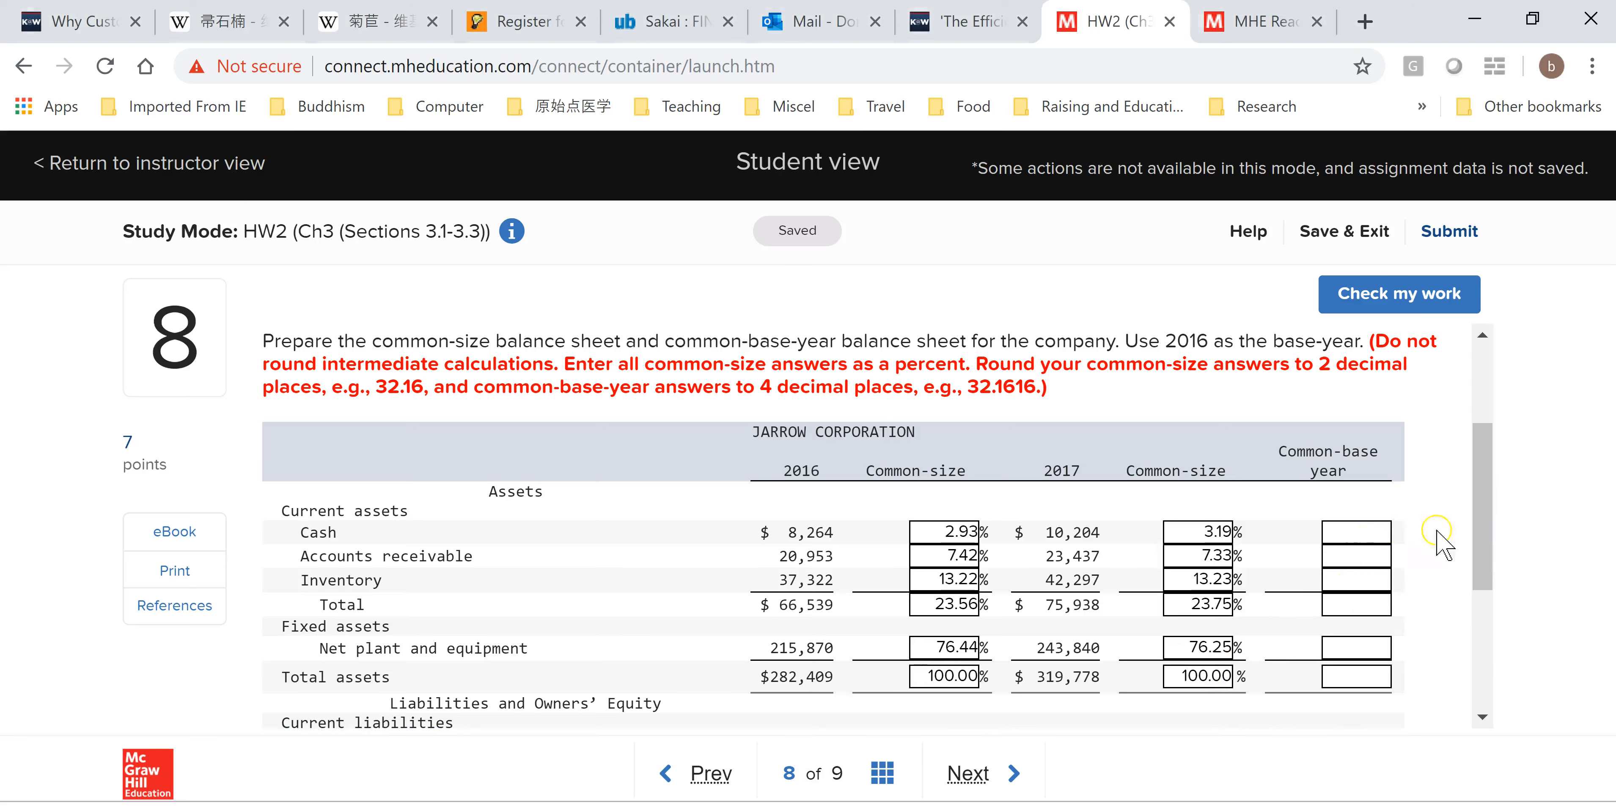
{"action": "key", "text": "alt+Tab"}
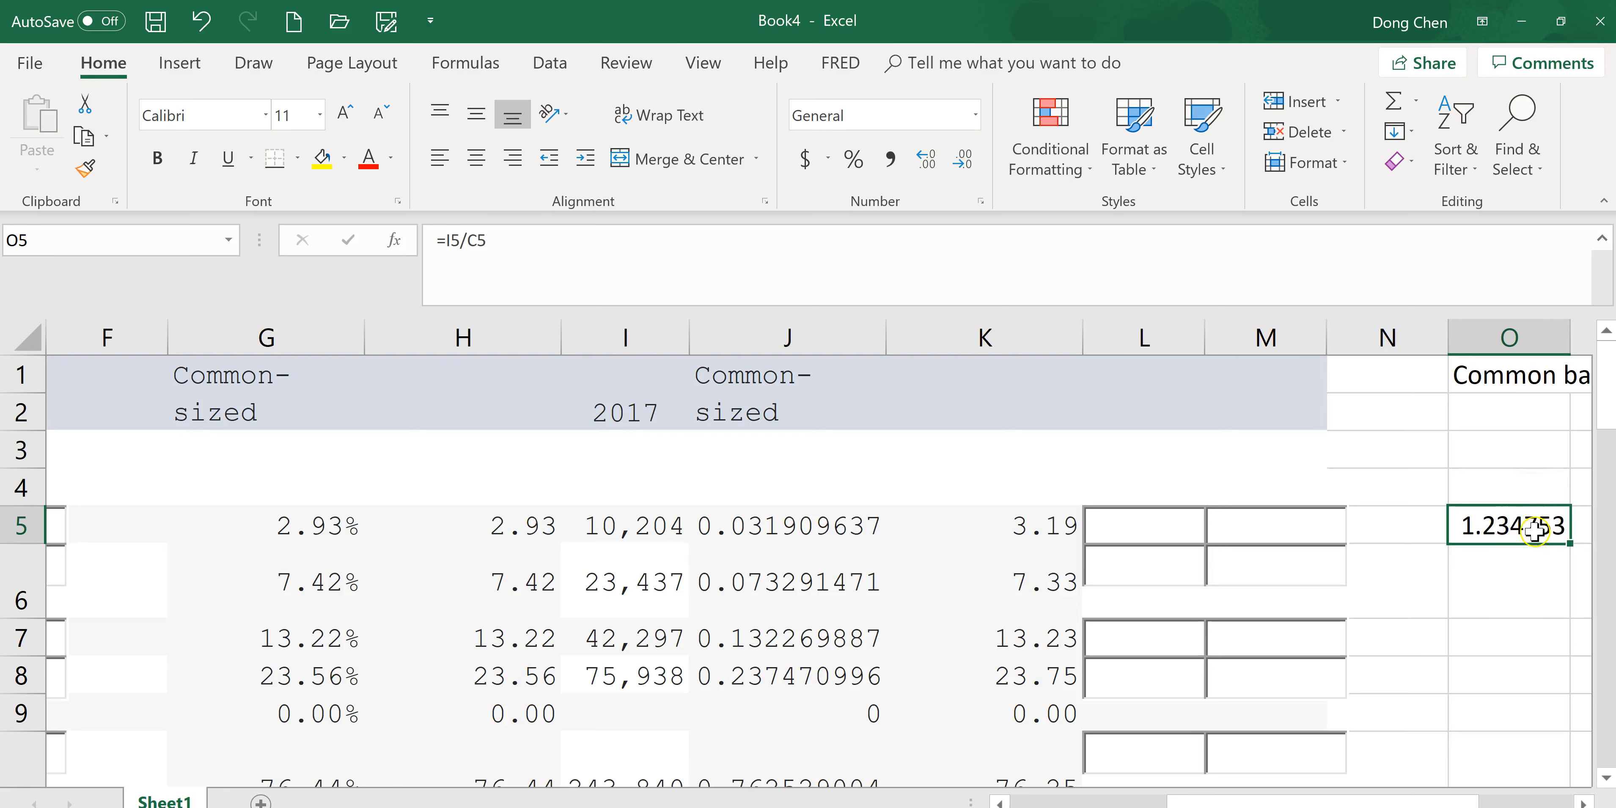
{"action": "left_click", "coordinate": [1509, 337]}
{"action": "right_click", "coordinate": [1488, 499]}
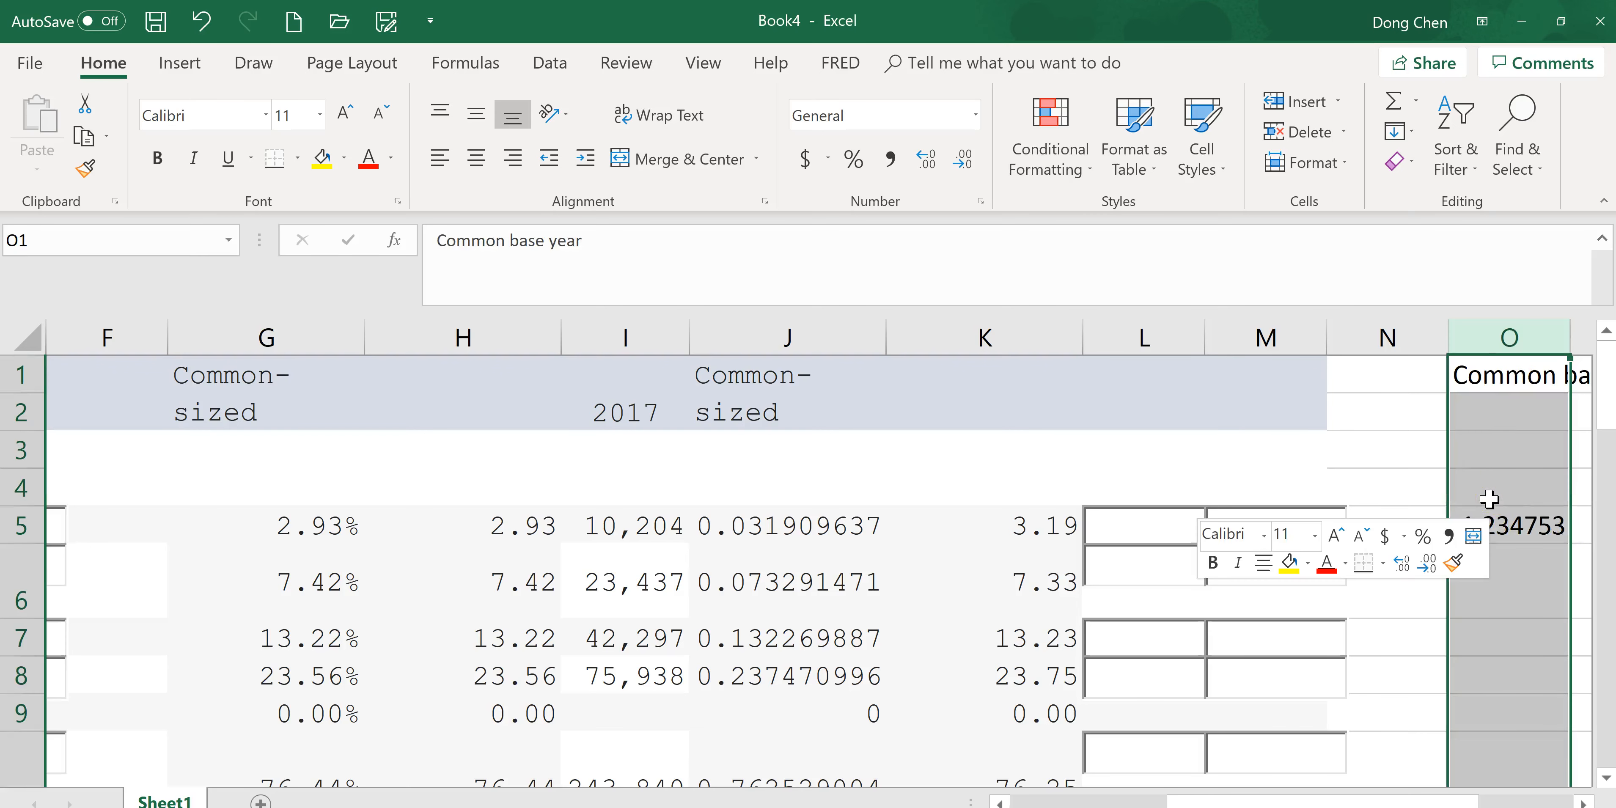
{"action": "left_click", "coordinate": [1369, 398]}
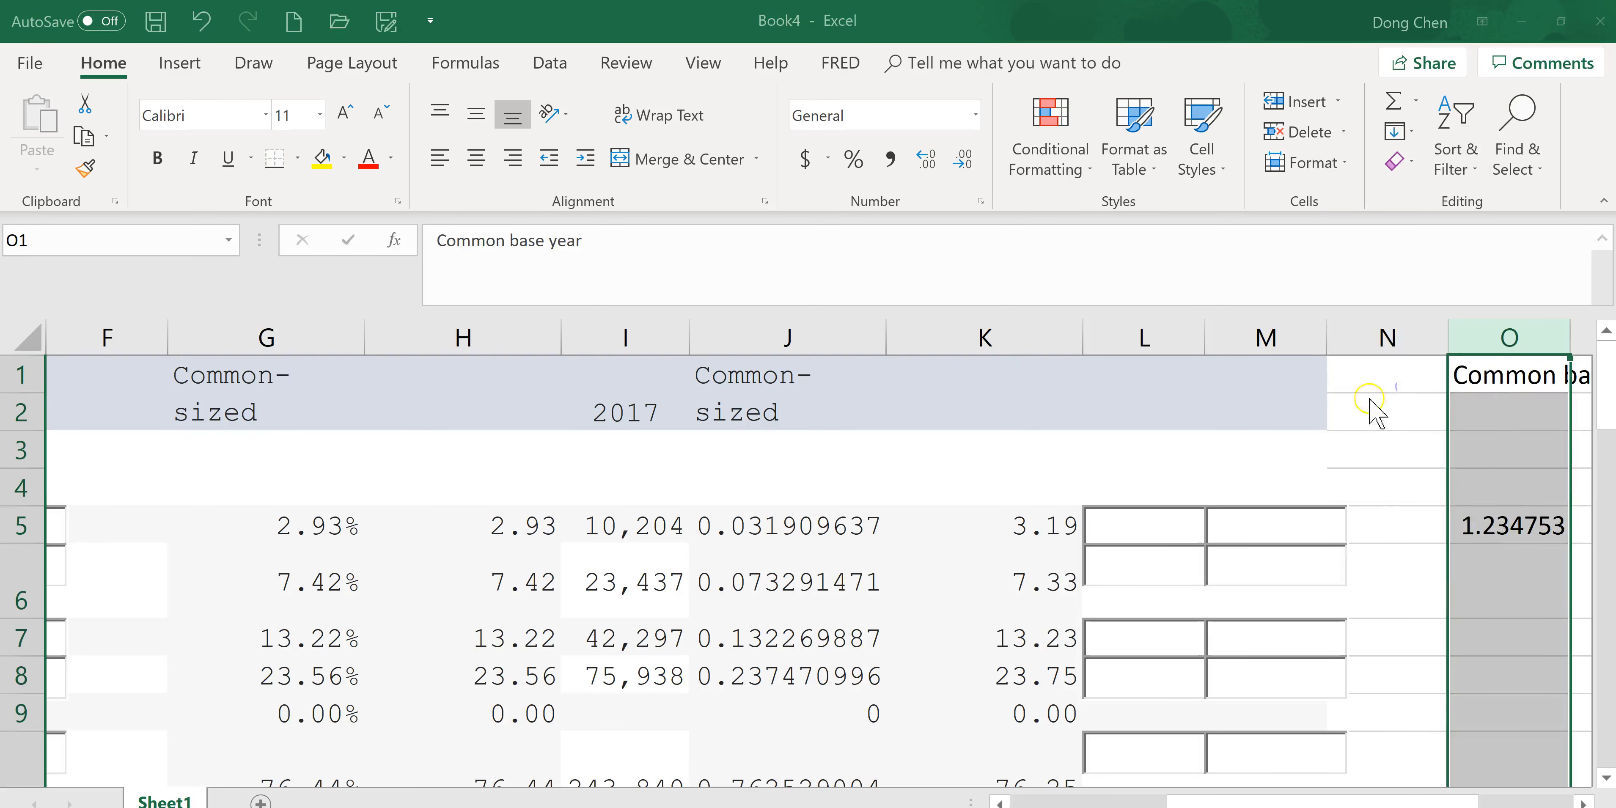
{"action": "left_click", "coordinate": [1009, 182]}
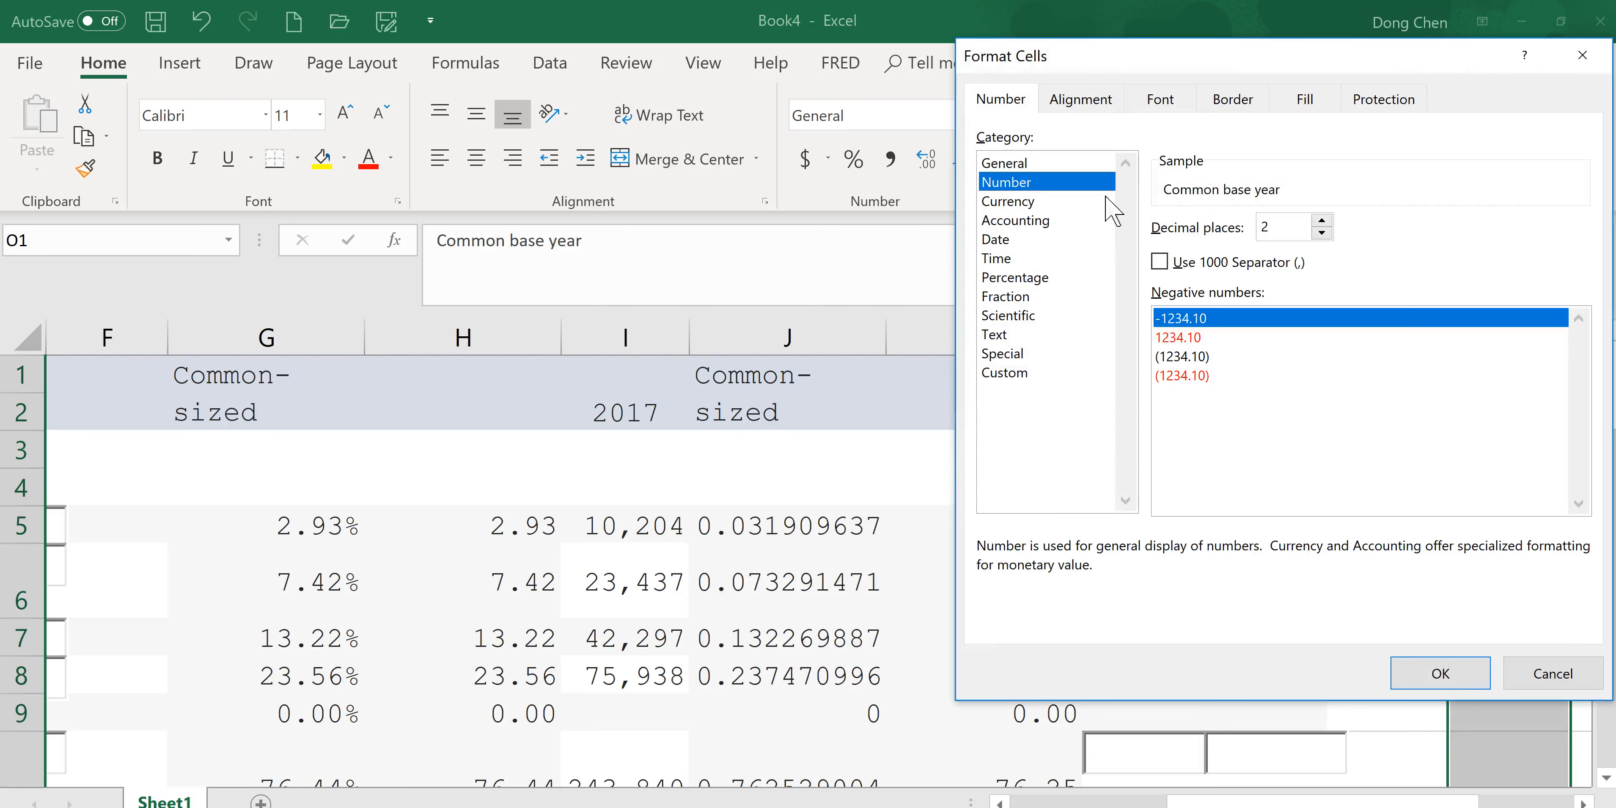
{"action": "left_click", "coordinate": [1322, 221]}
{"action": "left_click", "coordinate": [1321, 221]}
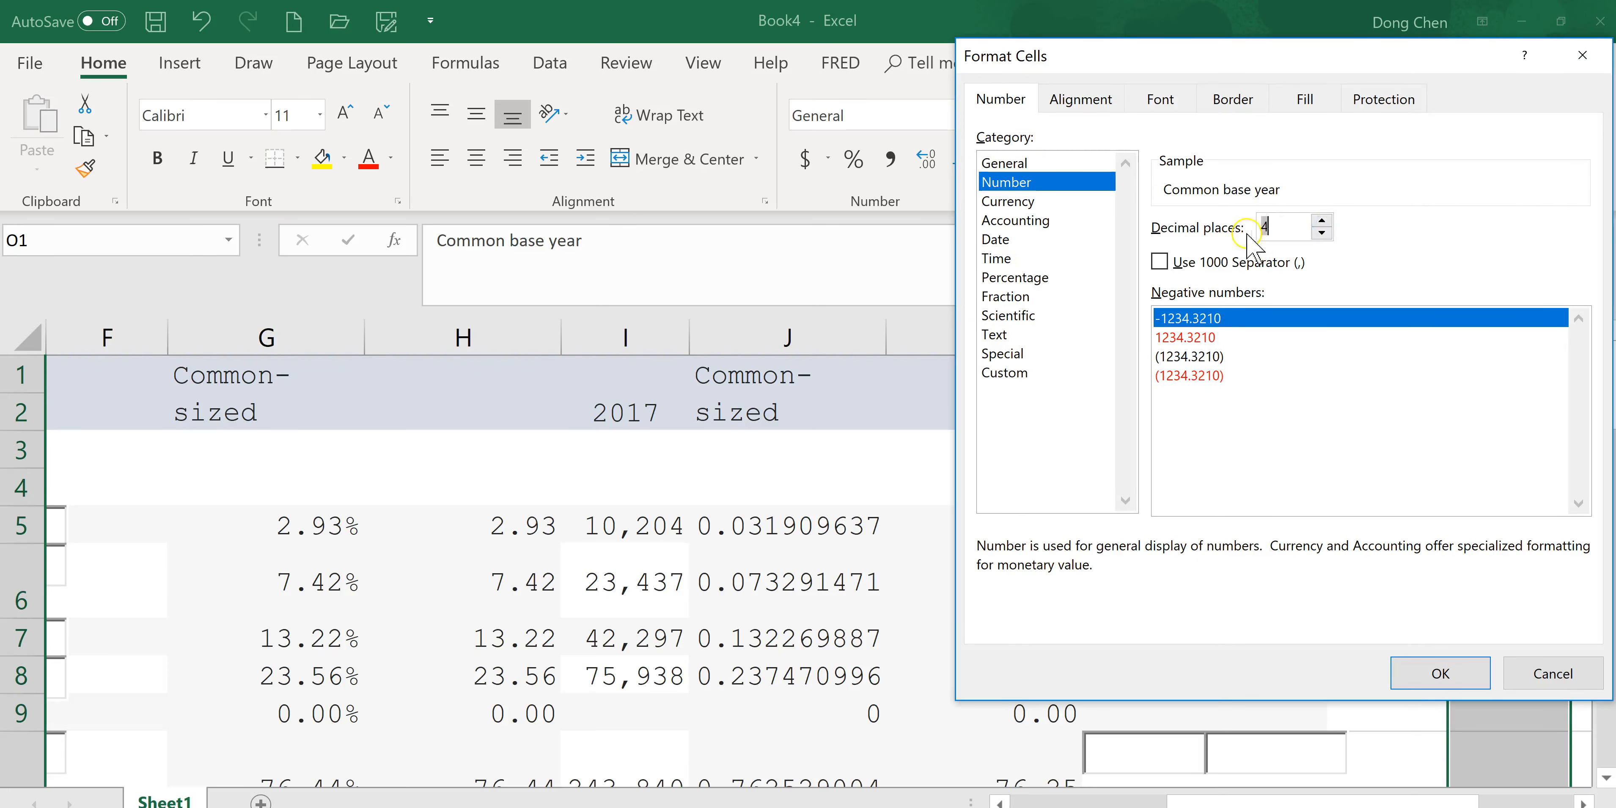
{"action": "left_click", "coordinate": [1440, 671]}
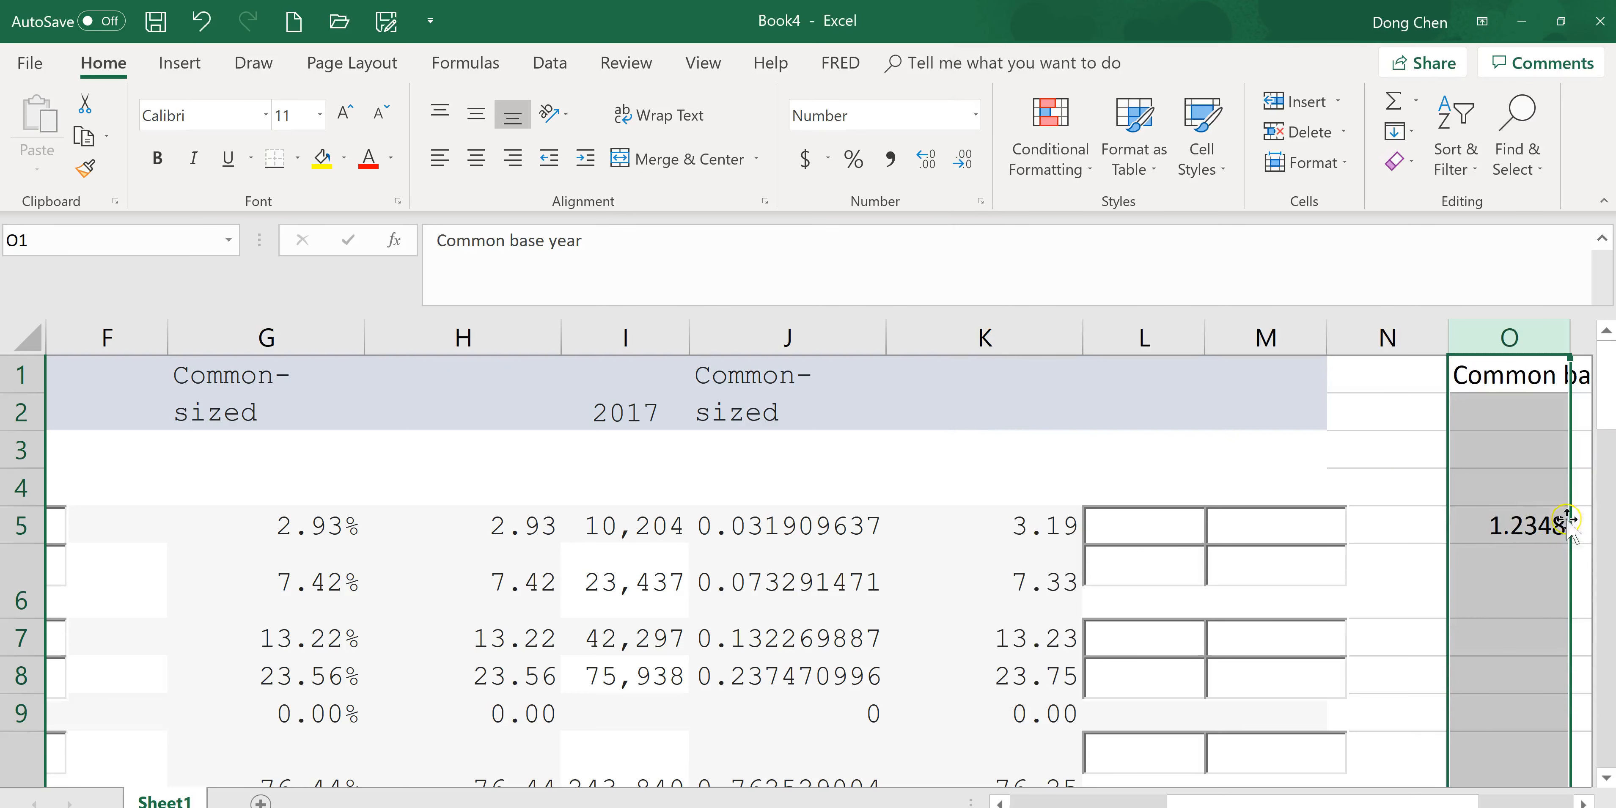
Fill the O5 formula down column O through row 22.
{"action": "left_click", "coordinate": [1531, 527]}
{"action": "left_click_drag", "start_coordinate": [1568, 546], "coordinate": [1325, 731]}
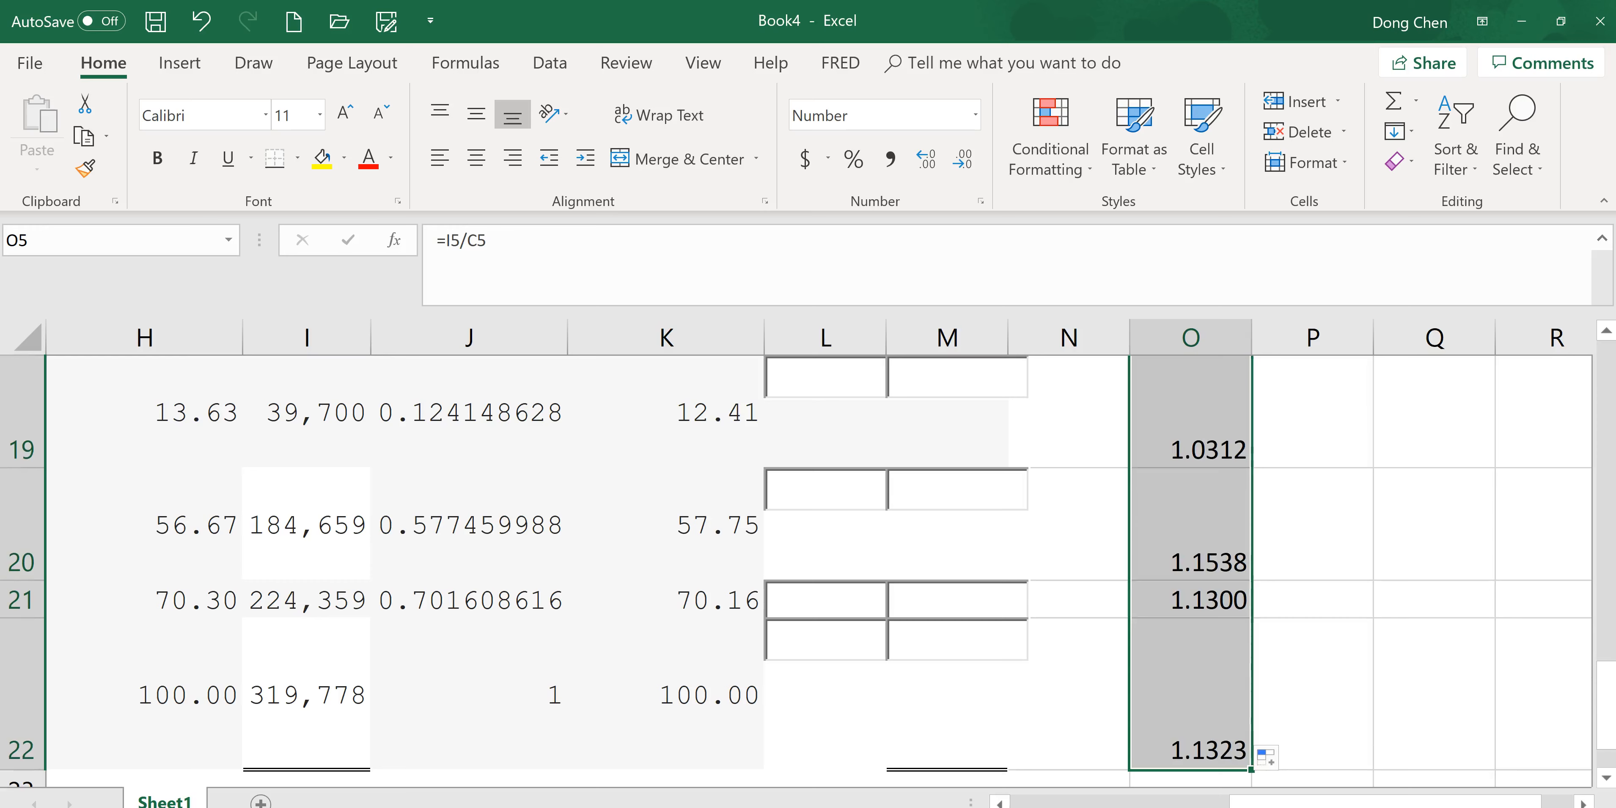
Hide columns E through N, then undo the hide.
{"action": "left_click", "coordinate": [1605, 665]}
{"action": "left_click_drag", "start_coordinate": [1602, 384], "coordinate": [1443, 802]}
{"action": "left_click", "coordinate": [505, 339]}
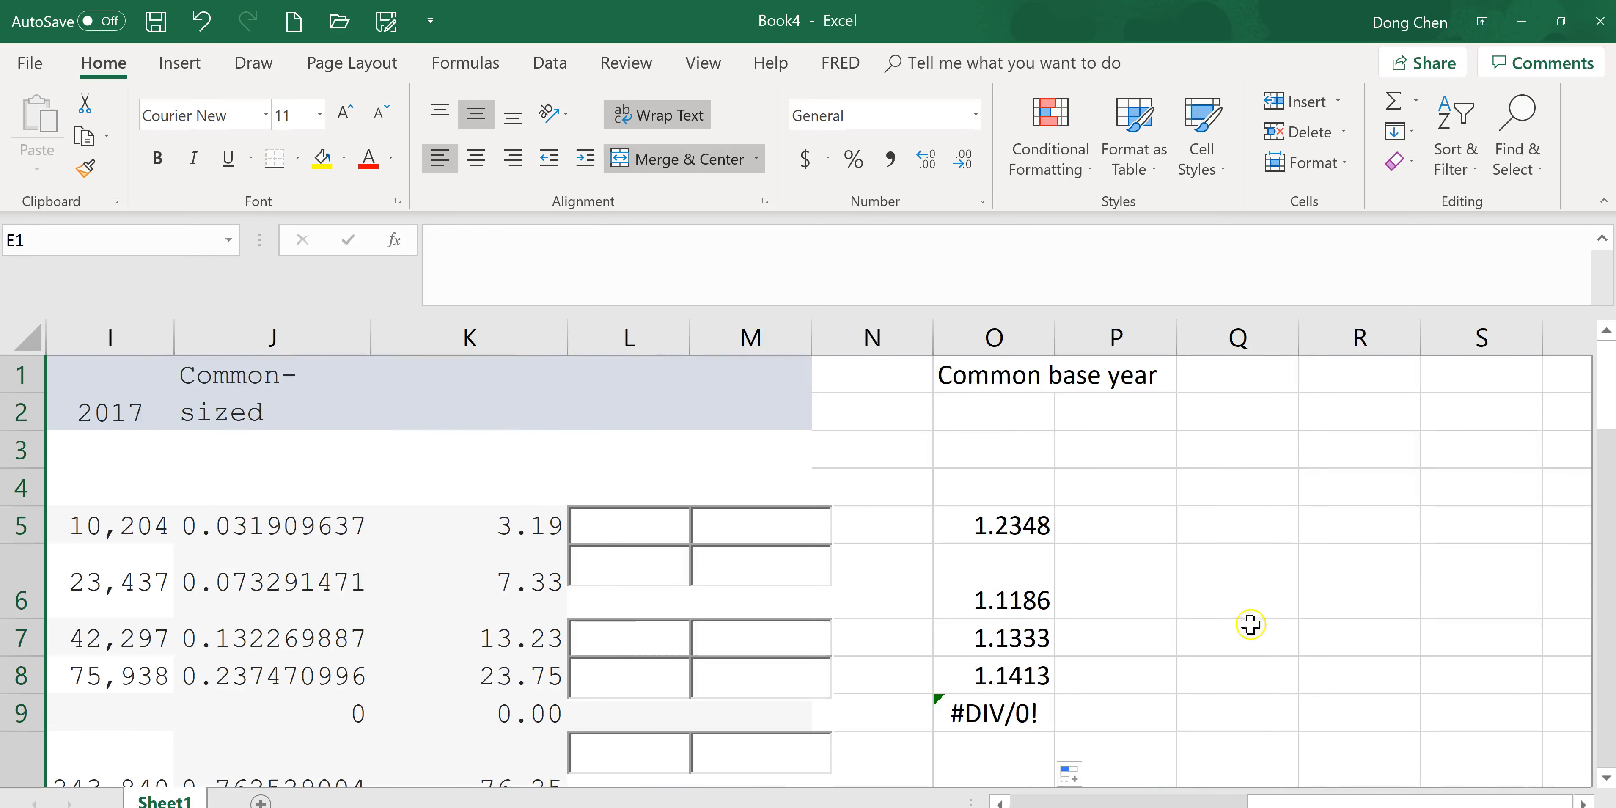
{"action": "left_click_drag", "start_coordinate": [866, 336], "coordinate": [855, 333]}
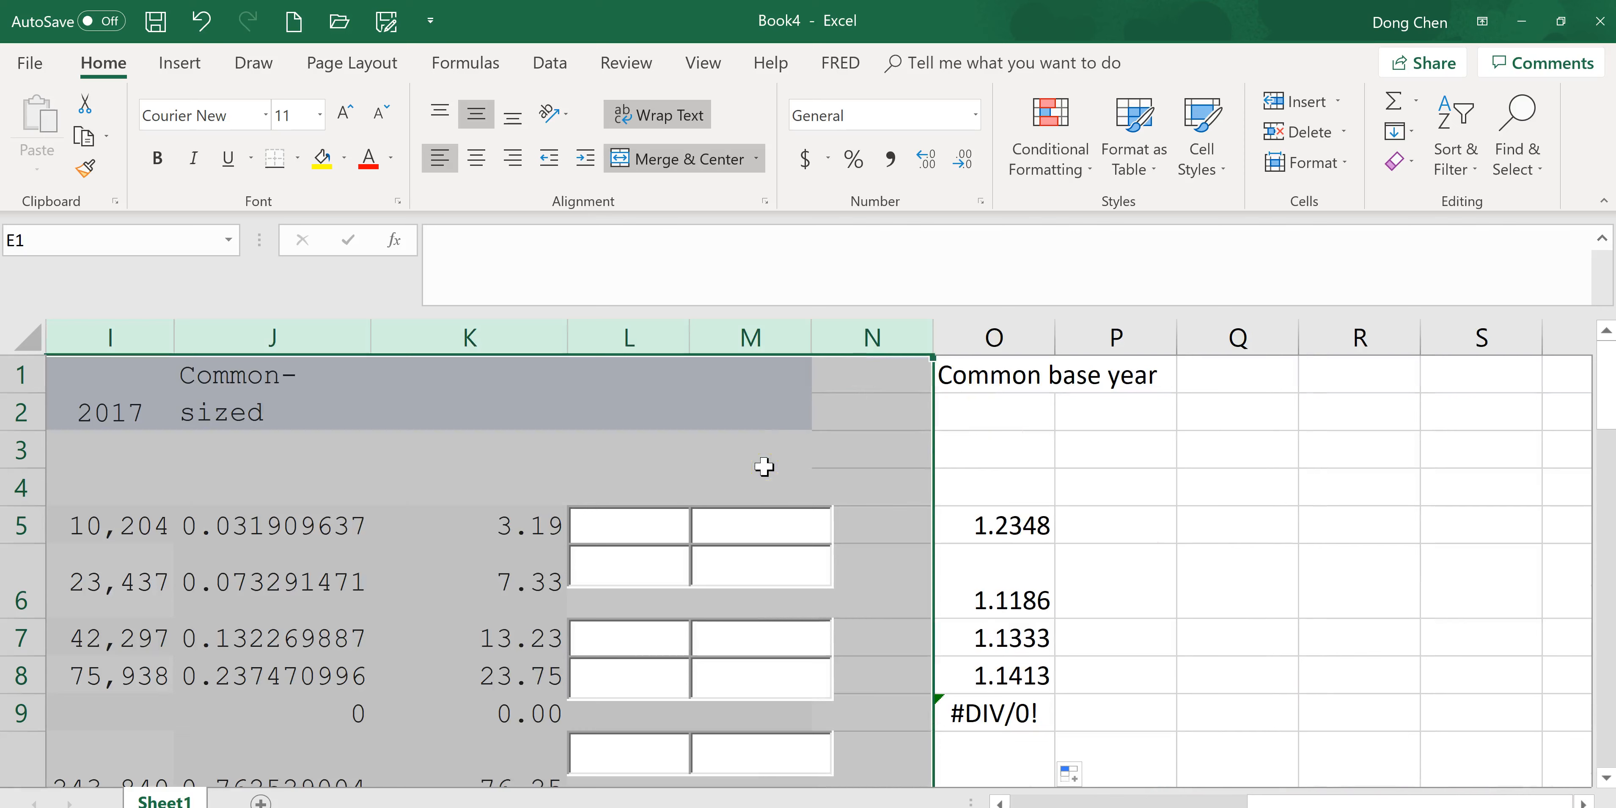
{"action": "right_click", "coordinate": [763, 463]}
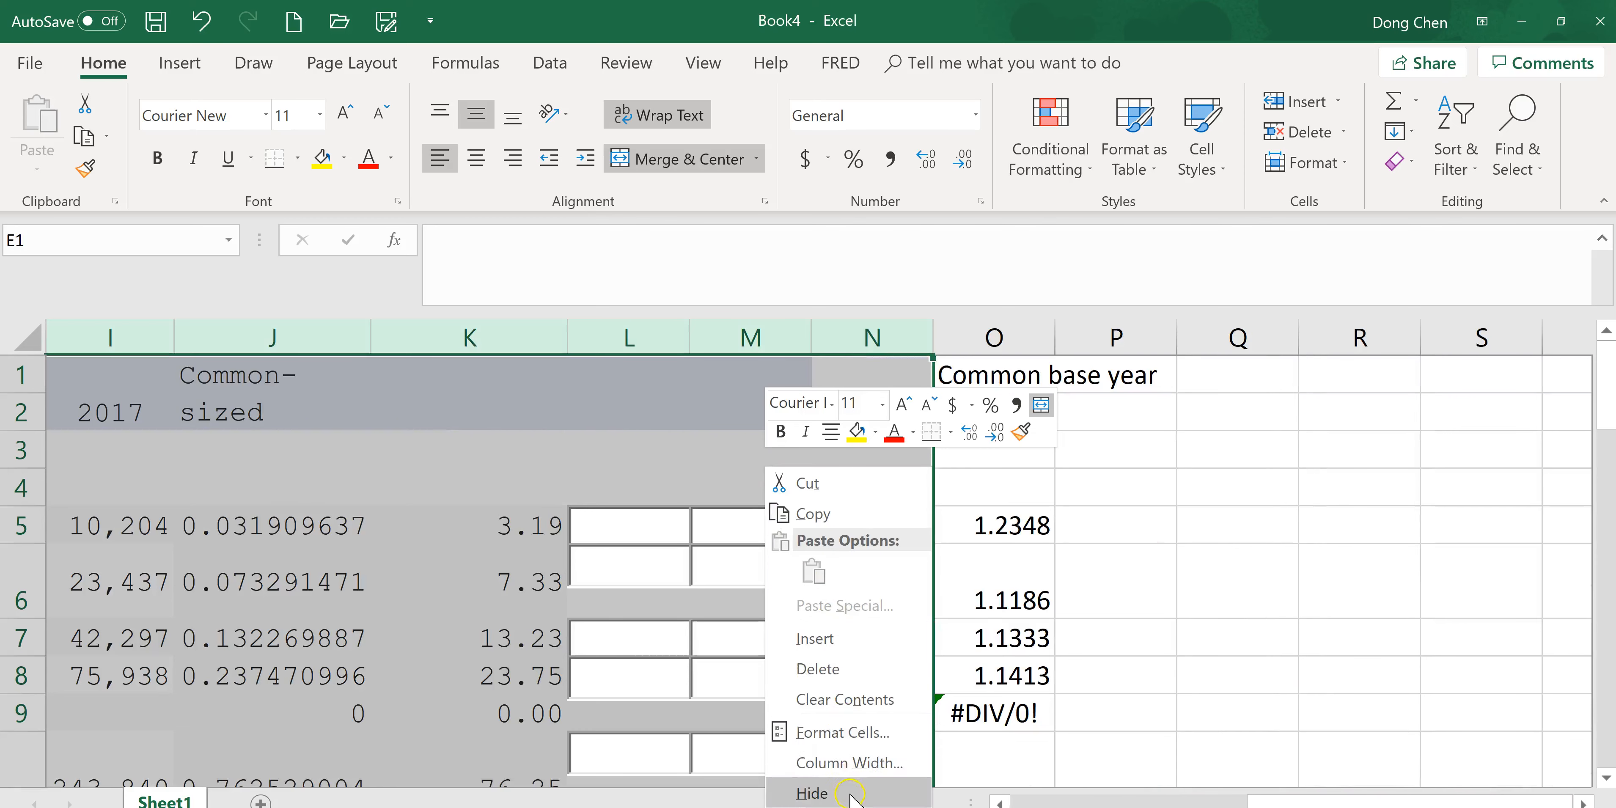
{"action": "left_click", "coordinate": [812, 792]}
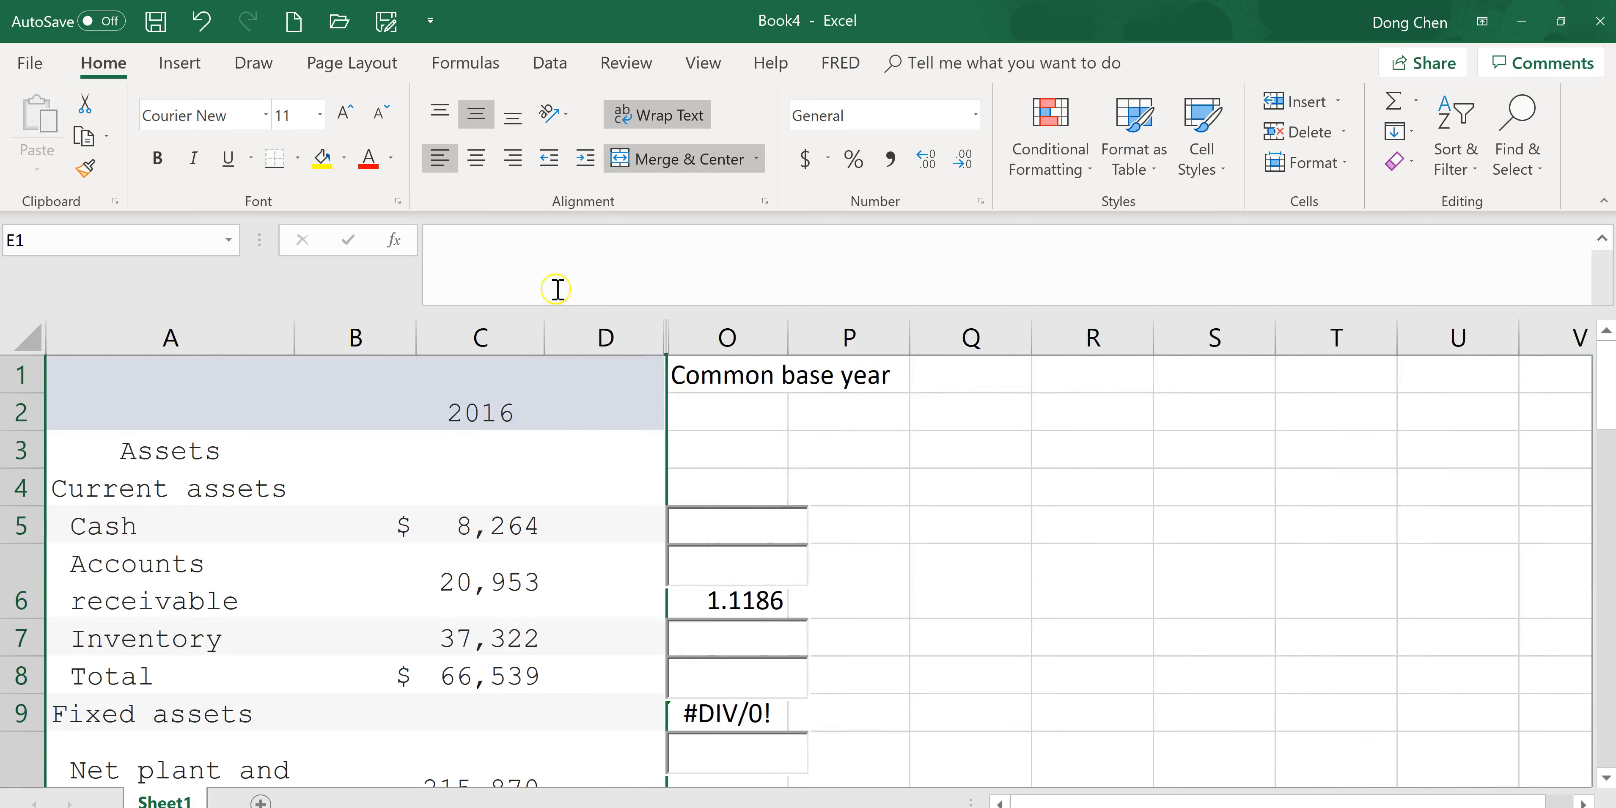
{"action": "left_click", "coordinate": [201, 22]}
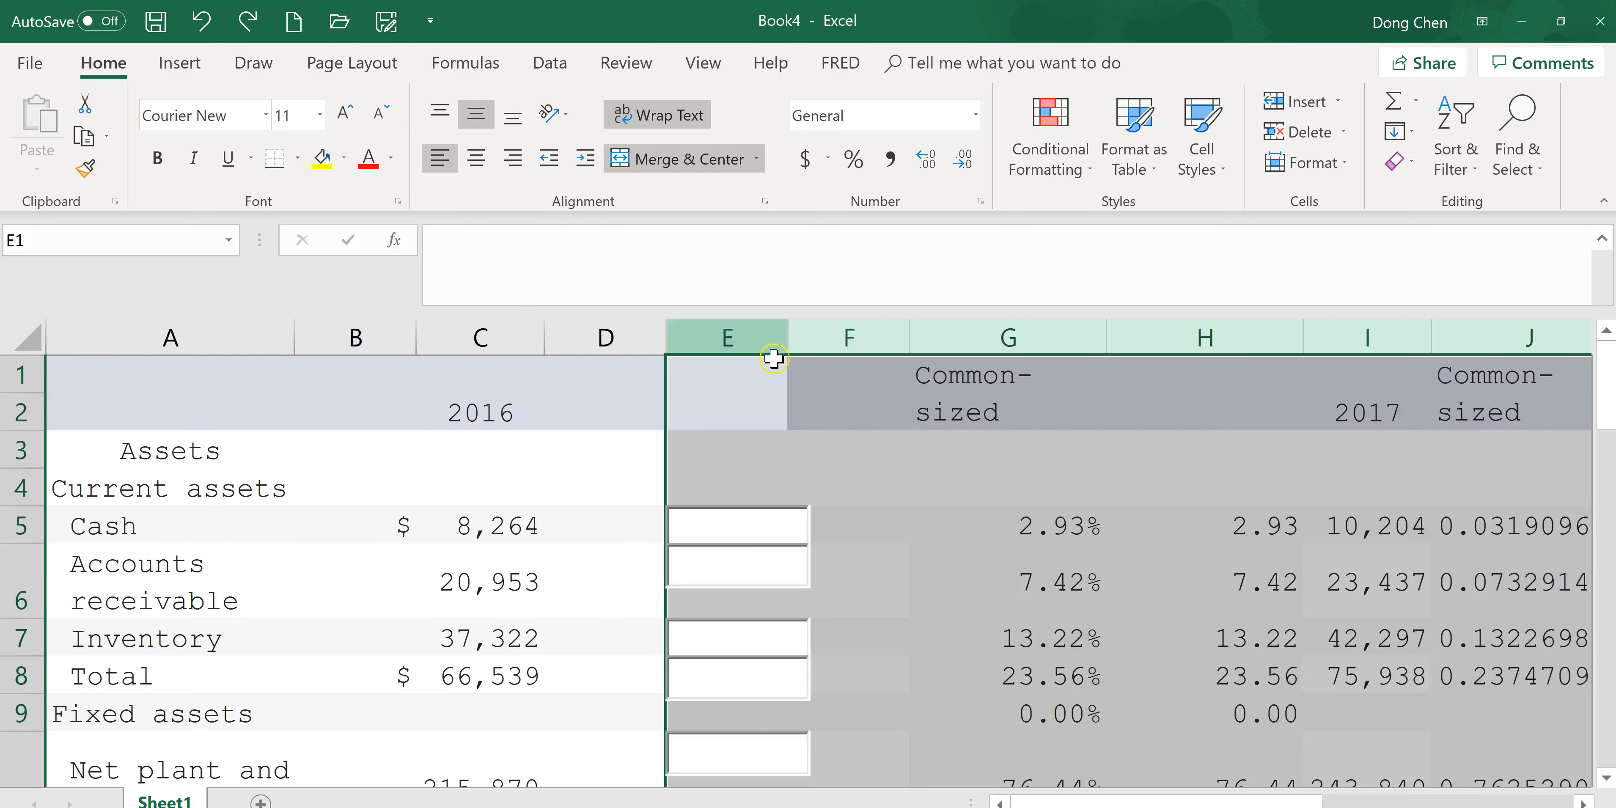
Hide columns E through K so the 2016 figures sit beside the common-base column.
{"action": "left_click_drag", "start_coordinate": [1319, 796], "coordinate": [1380, 797]}
{"action": "left_click", "coordinate": [1135, 337], "text": "shift"}
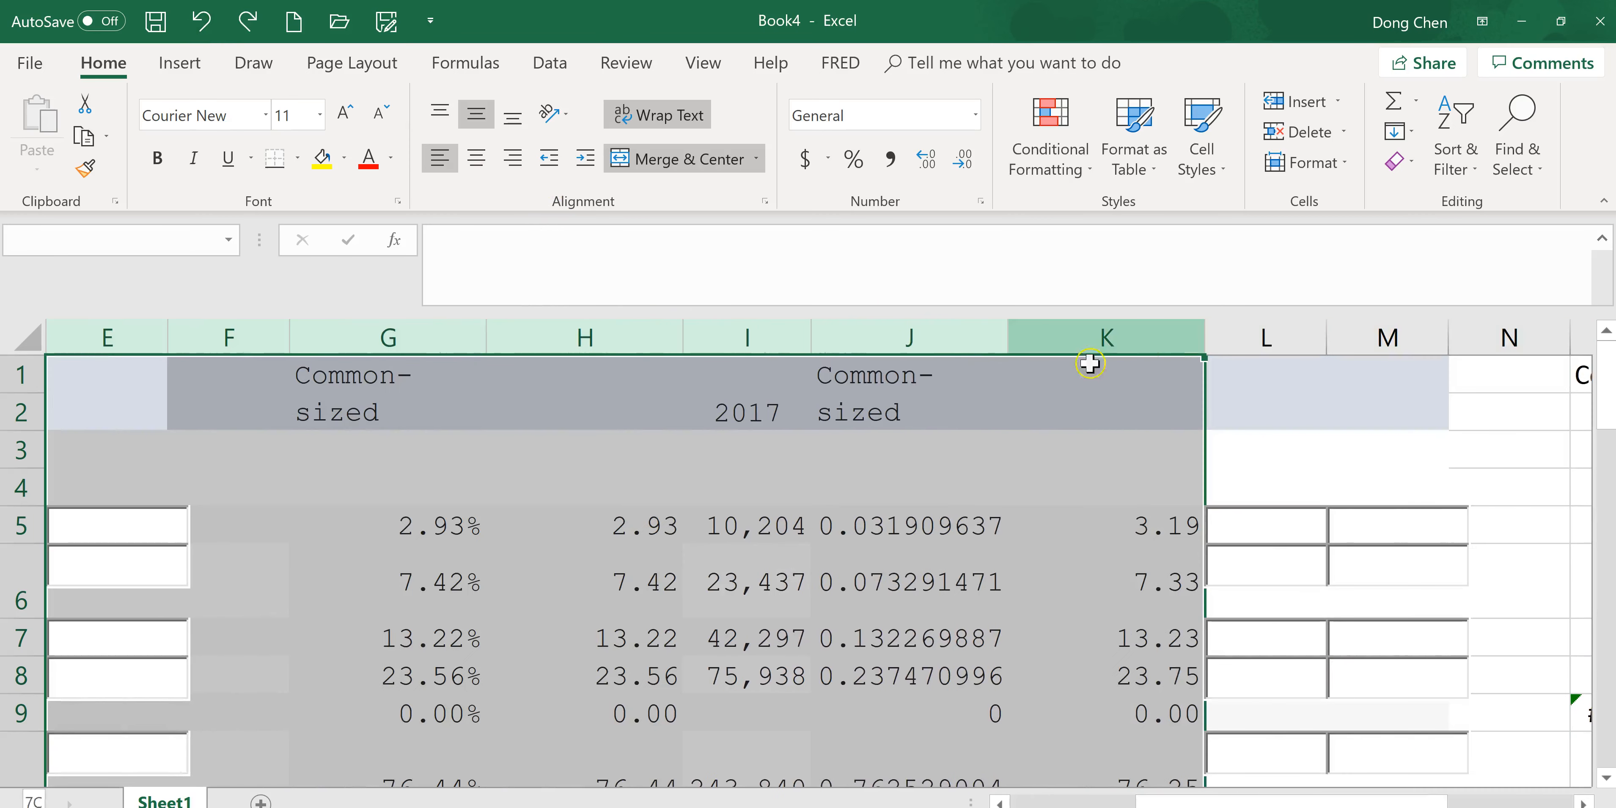
{"action": "right_click", "coordinate": [777, 455]}
{"action": "left_click", "coordinate": [859, 784]}
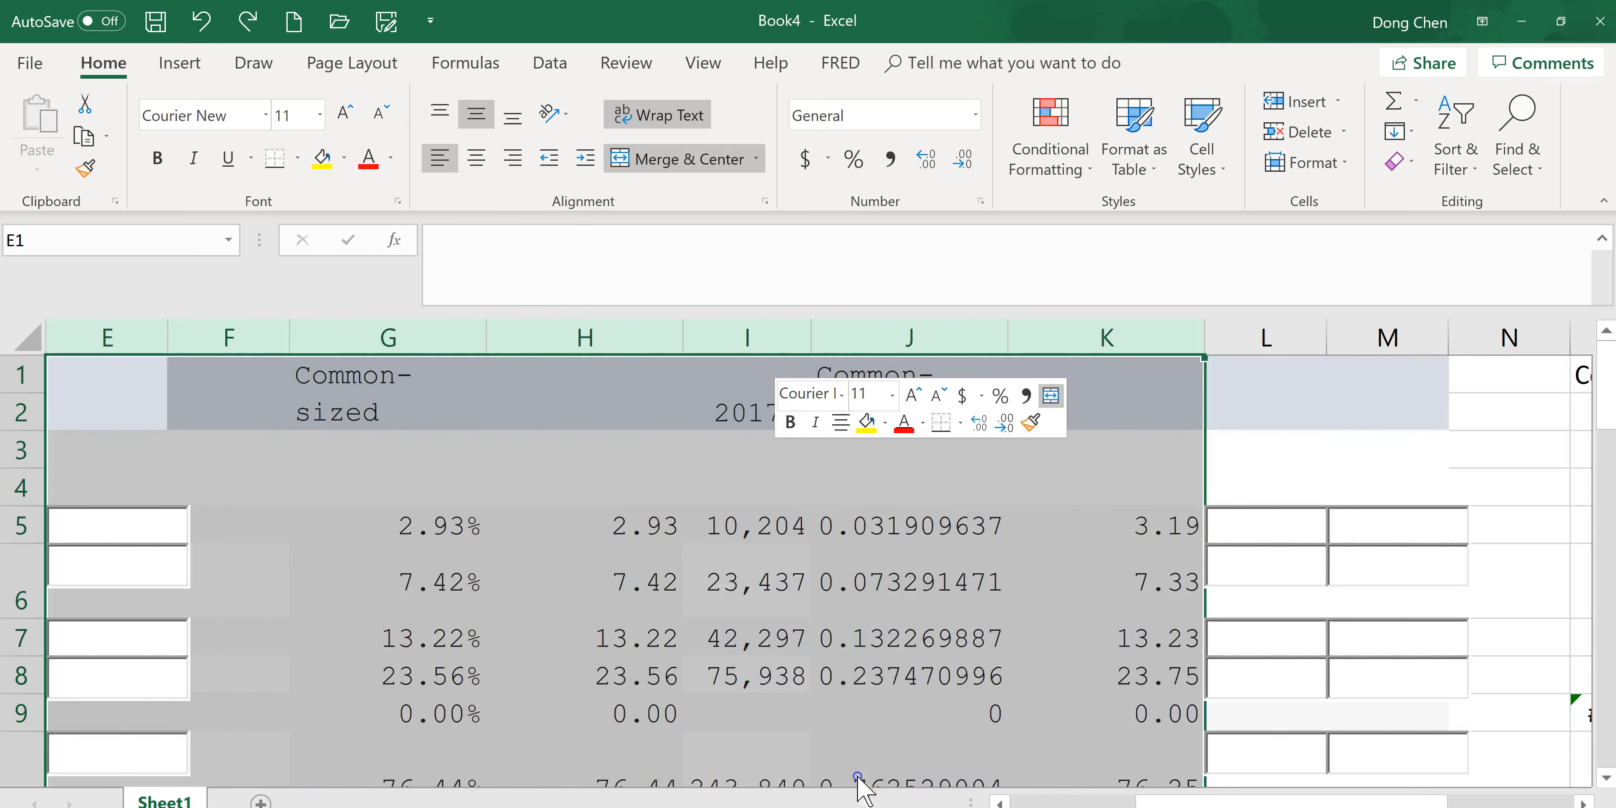
{"action": "left_click_drag", "start_coordinate": [1379, 796], "coordinate": [1373, 797]}
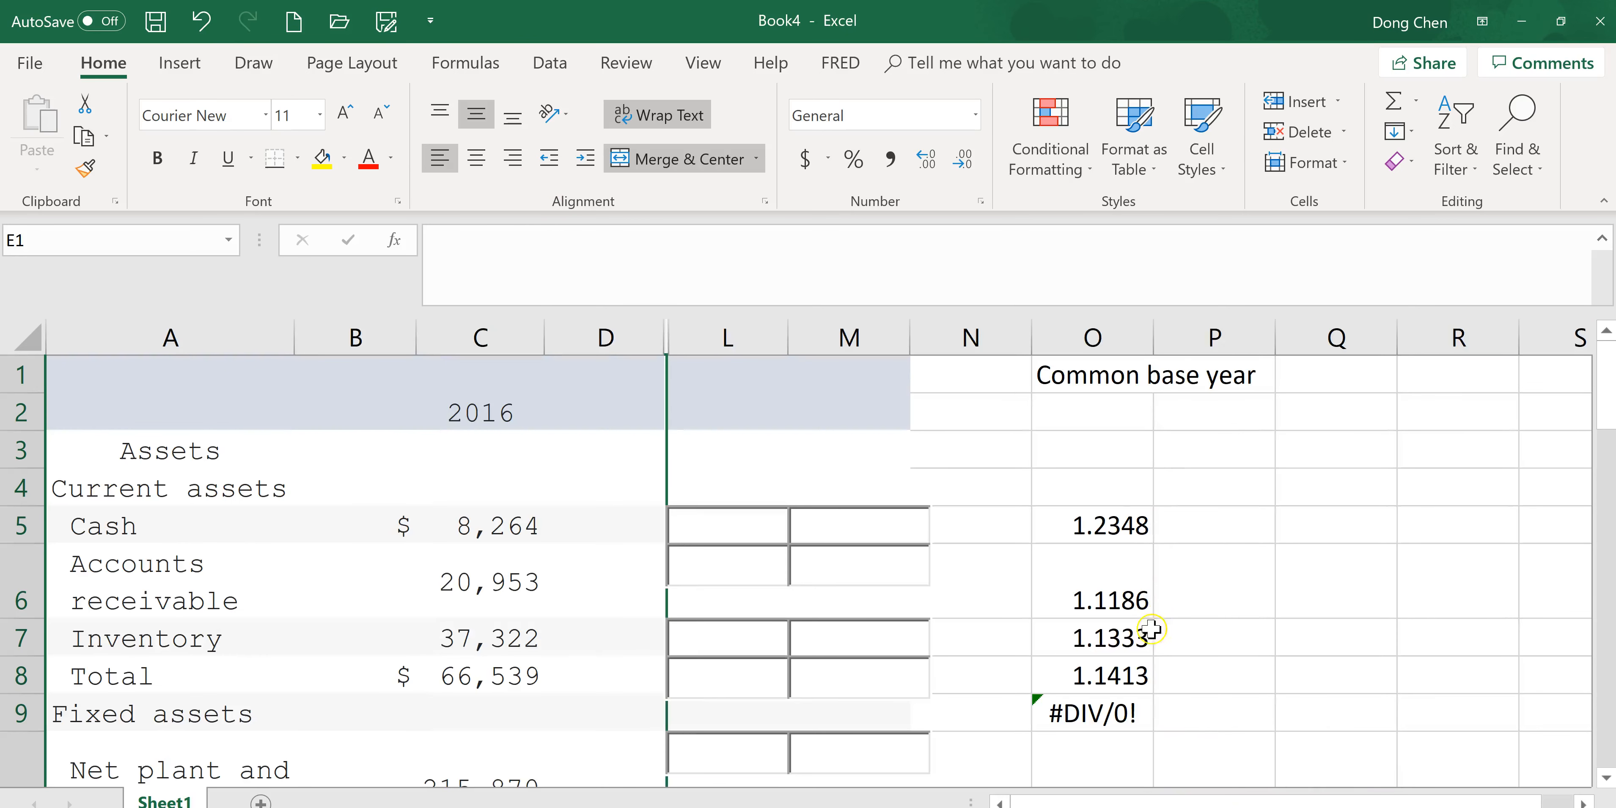
Clear the error value from cell O9.
{"action": "left_click", "coordinate": [1120, 717]}
{"action": "key", "text": "Delete"}
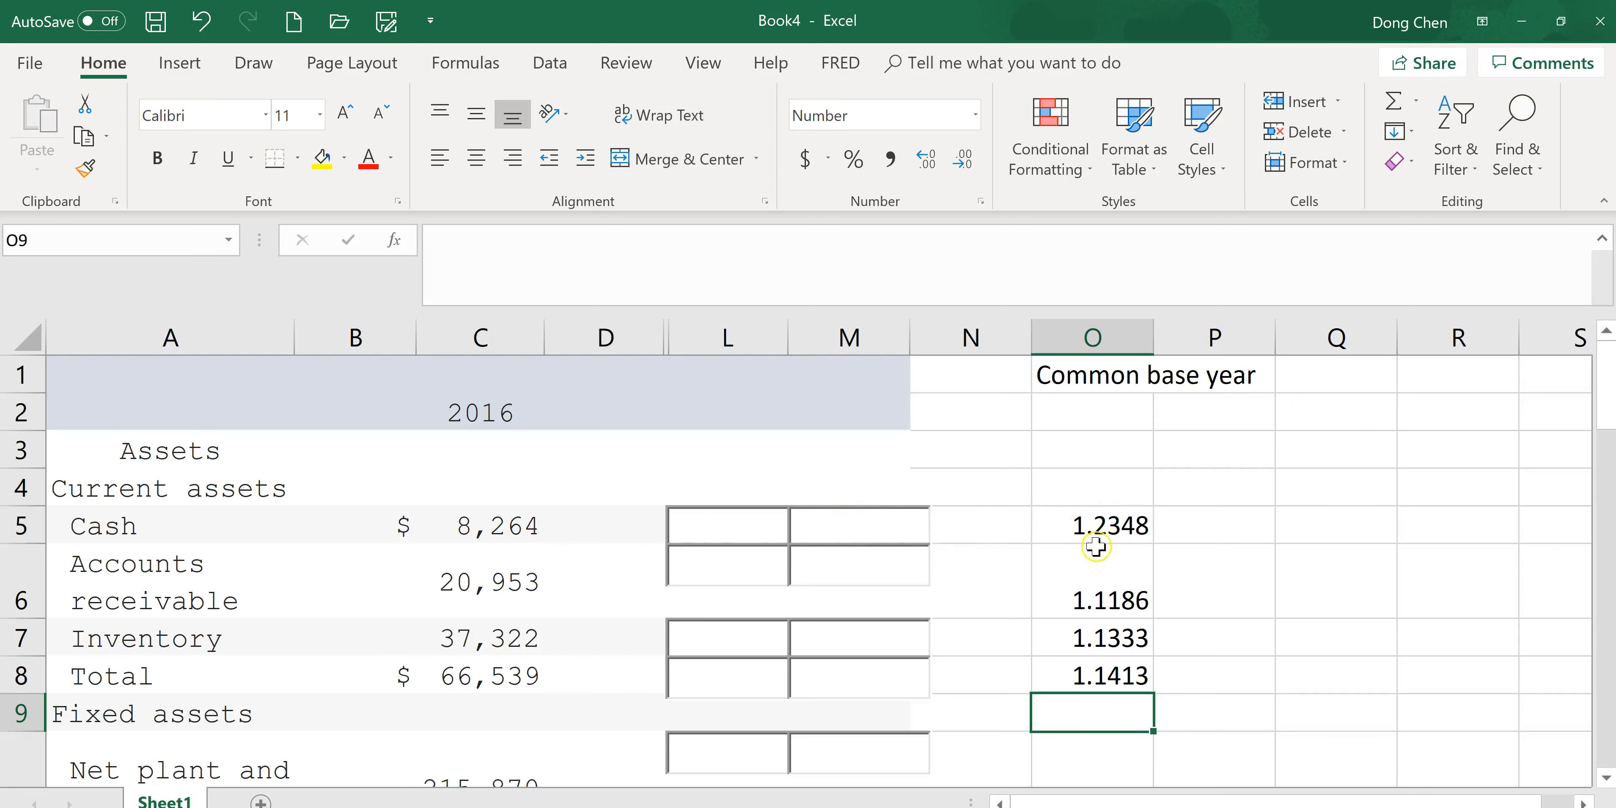
Copy the cash common-base value from O5 into the Cash common-base year field of the assignment.
{"action": "left_click", "coordinate": [1125, 533]}
{"action": "key", "text": "alt+Tab"}
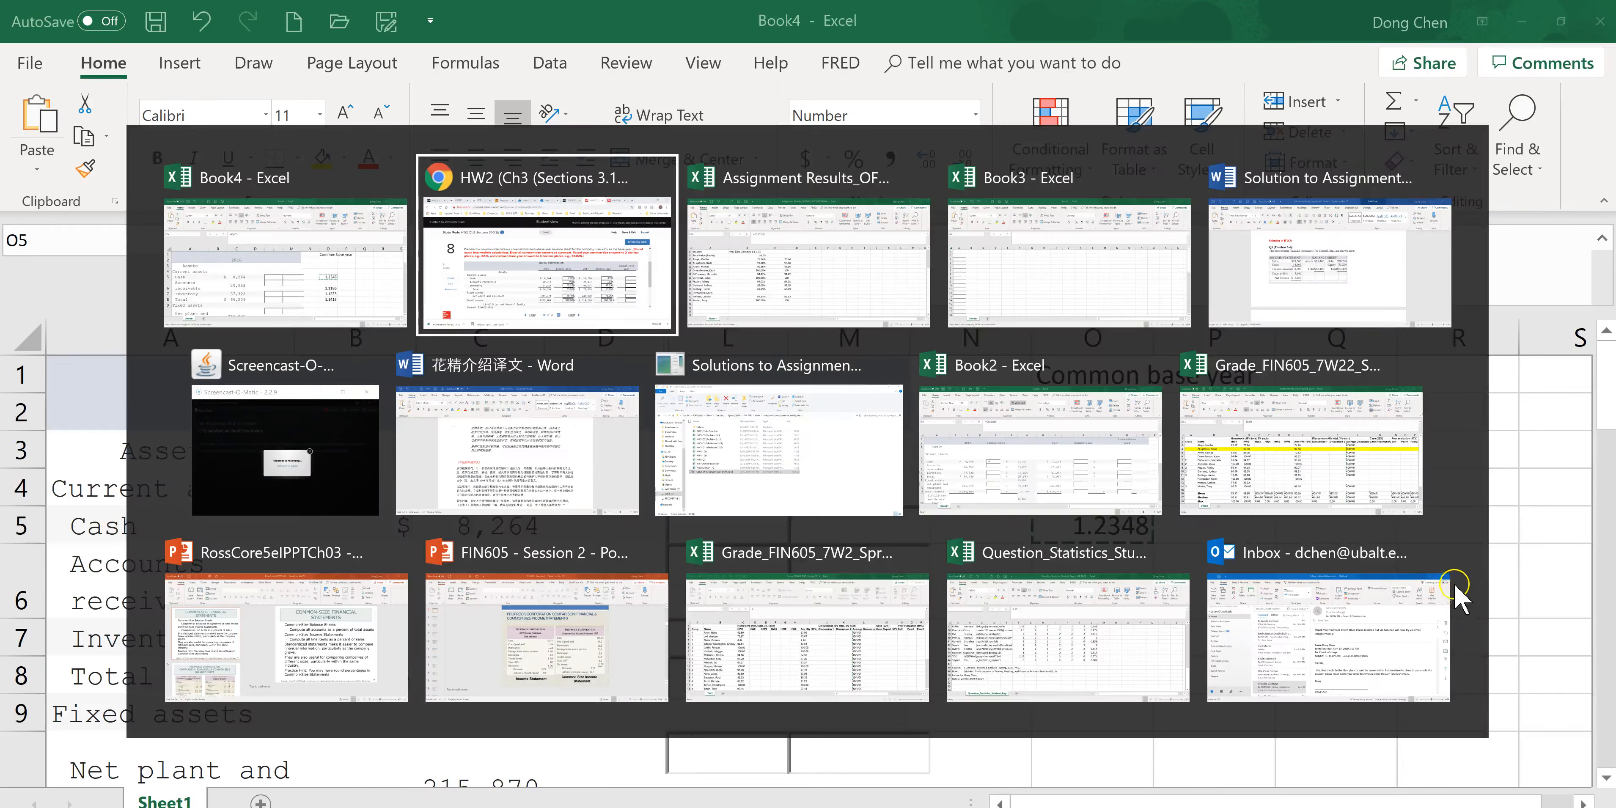
{"action": "left_click", "coordinate": [1379, 537]}
{"action": "key", "text": "ctrl+v"}
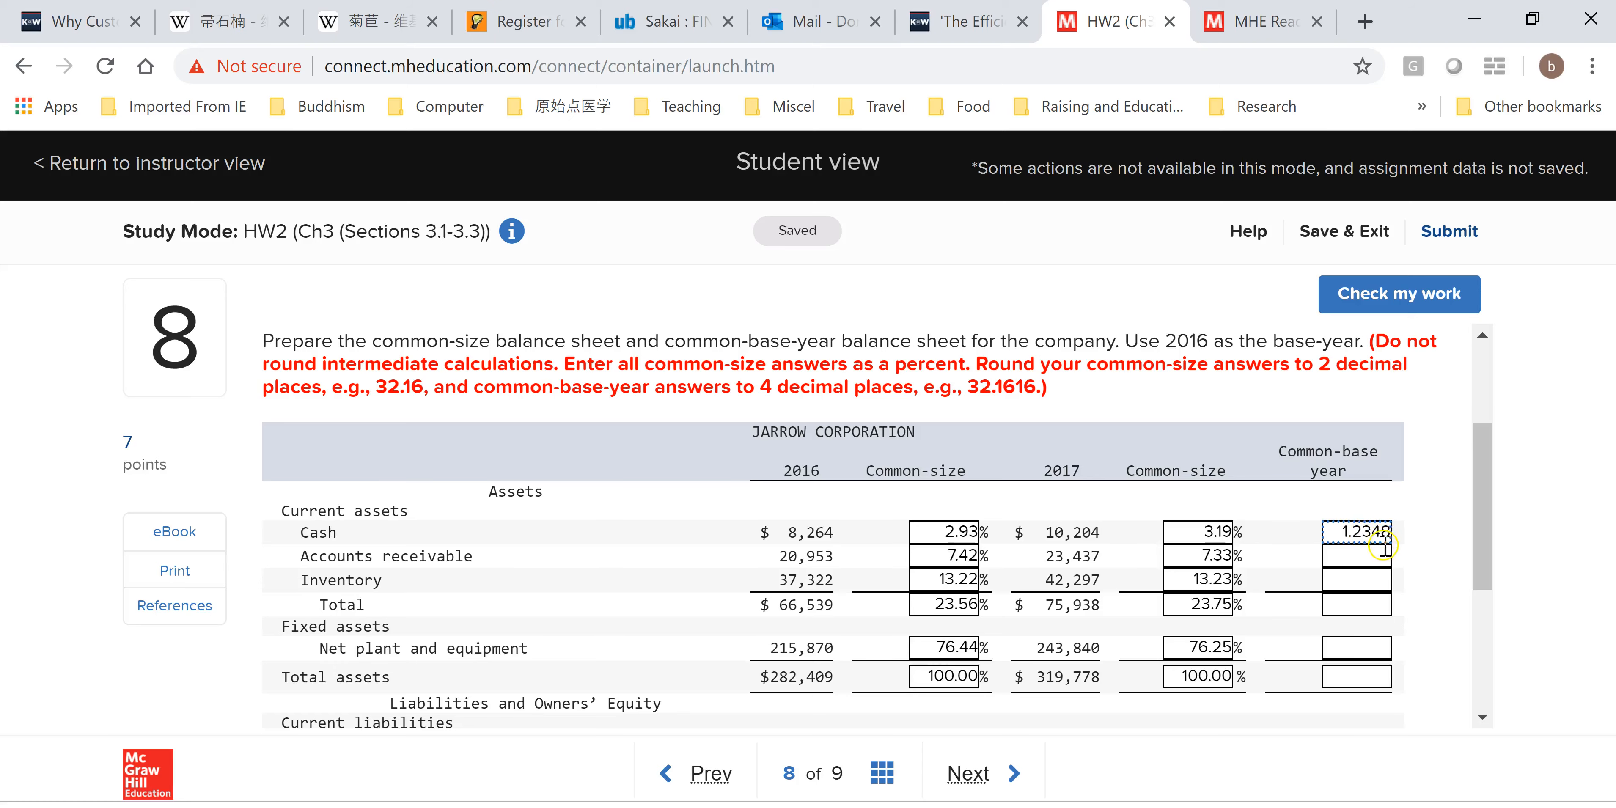
Copy O6 into the Accounts receivable common-base year field of the assignment.
{"action": "key", "text": "alt+Tab"}
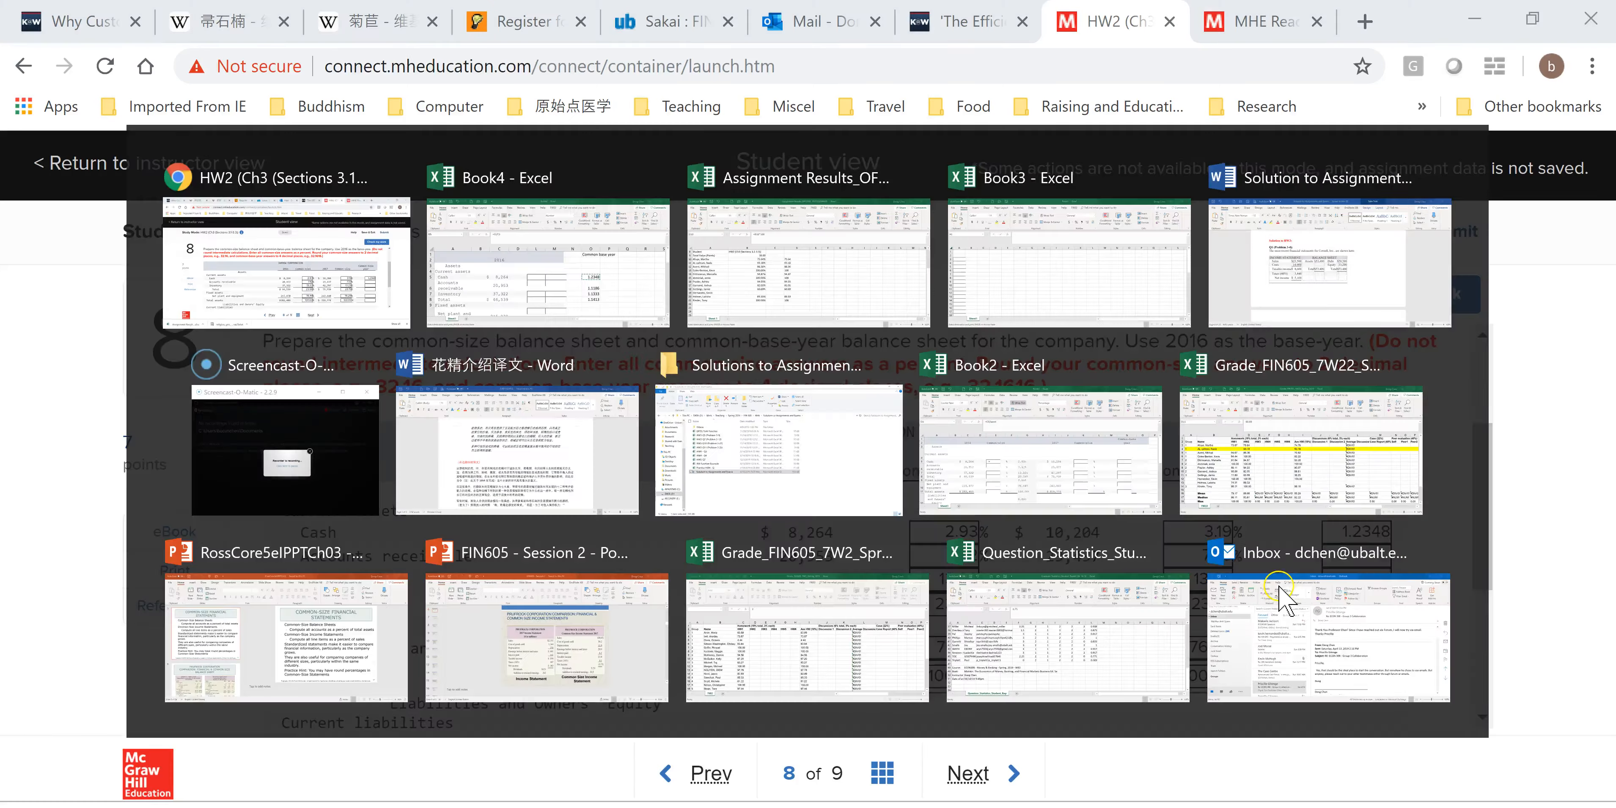
{"action": "left_click", "coordinate": [1113, 599]}
{"action": "key", "text": "ctrl+c"}
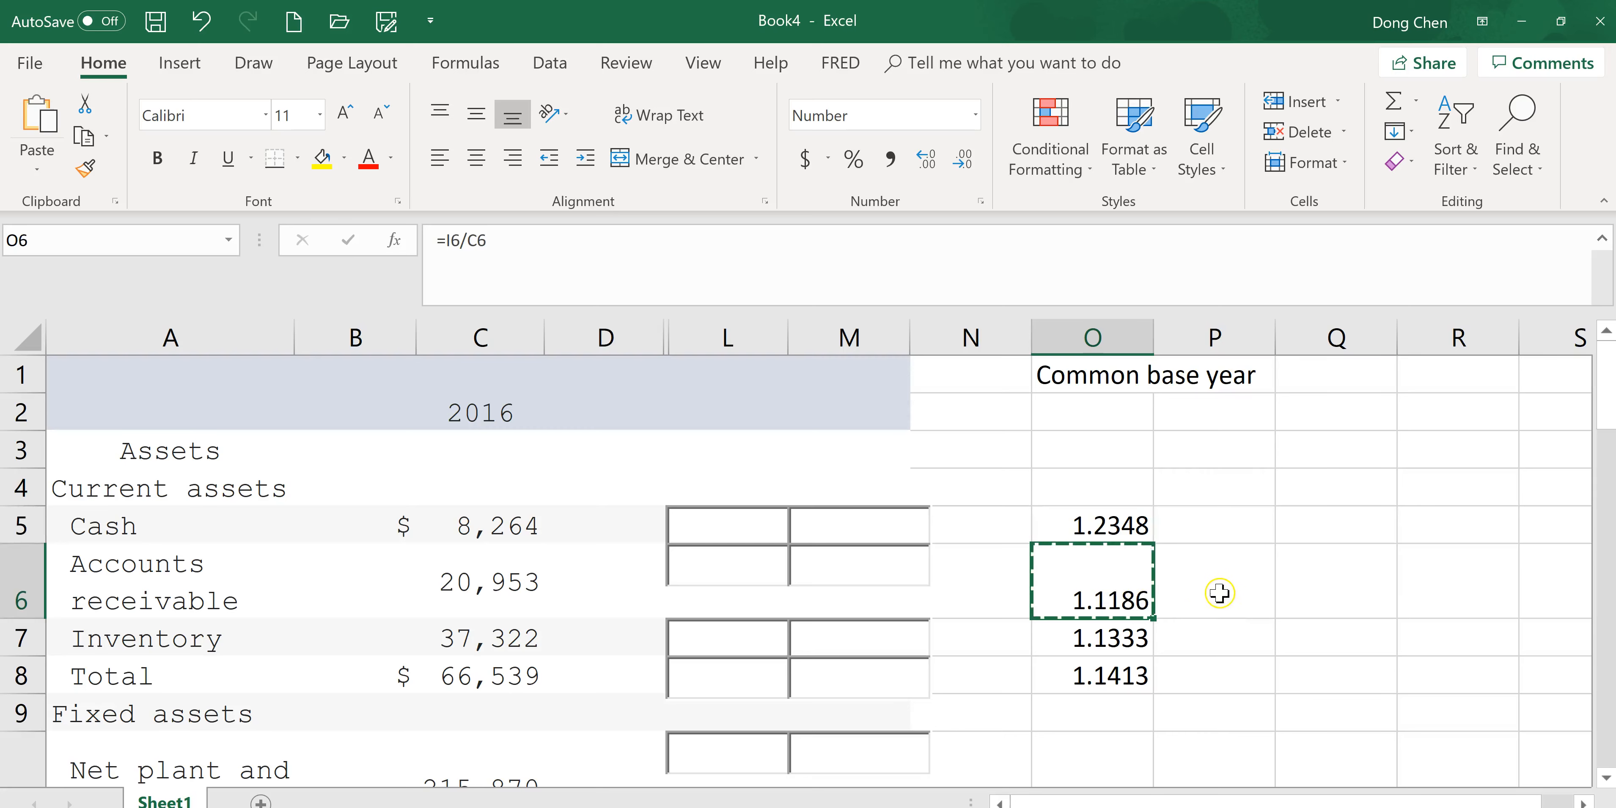
{"action": "key", "text": "alt+Tab"}
{"action": "left_click", "coordinate": [1367, 563]}
{"action": "key", "text": "ctrl+v"}
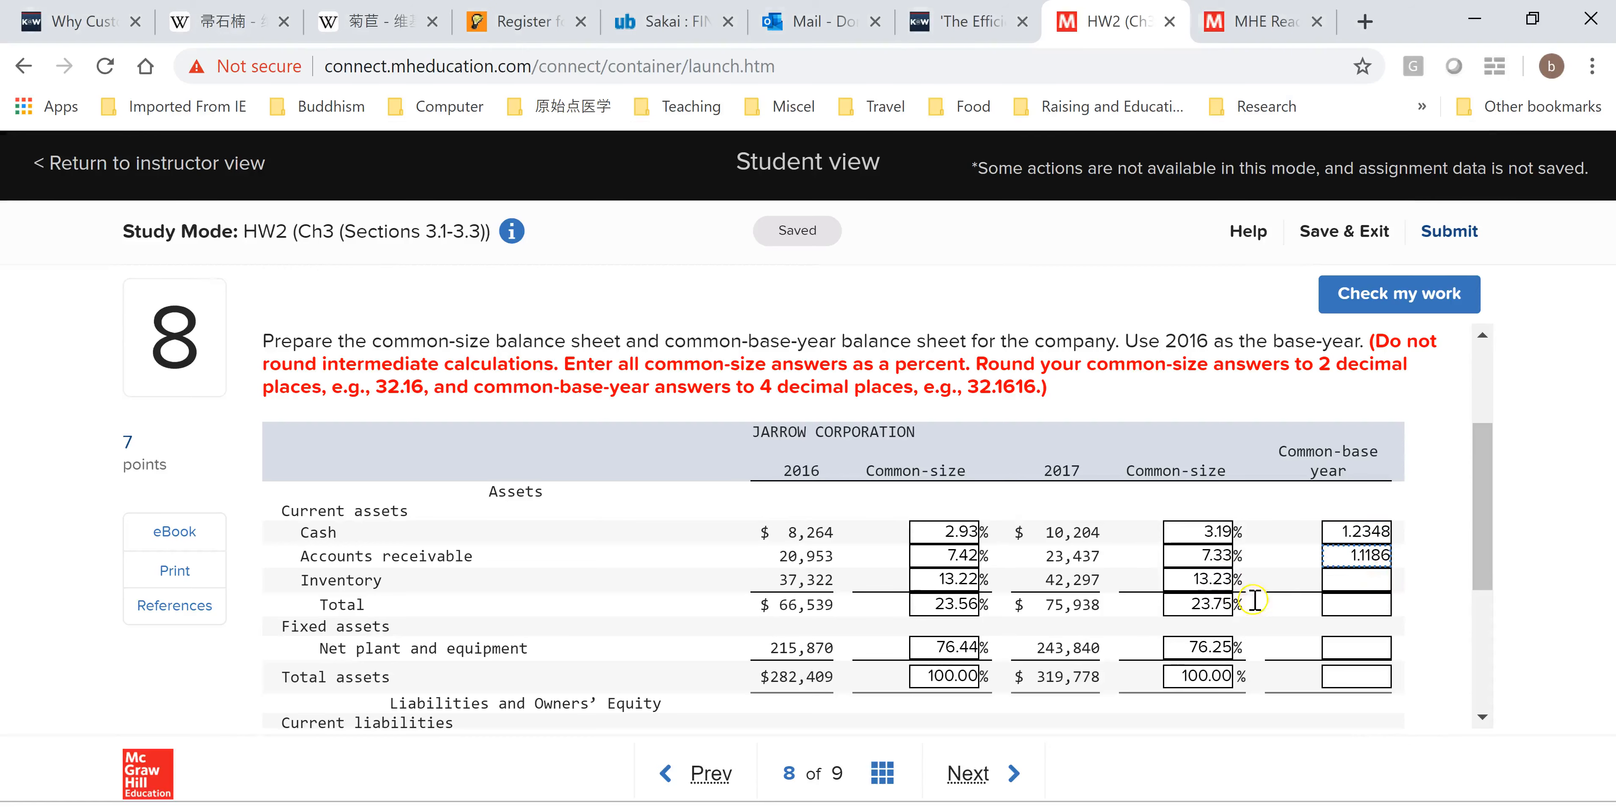
Copy O7 into the Inventory common-base year field of the assignment.
{"action": "key", "text": "alt+Tab"}
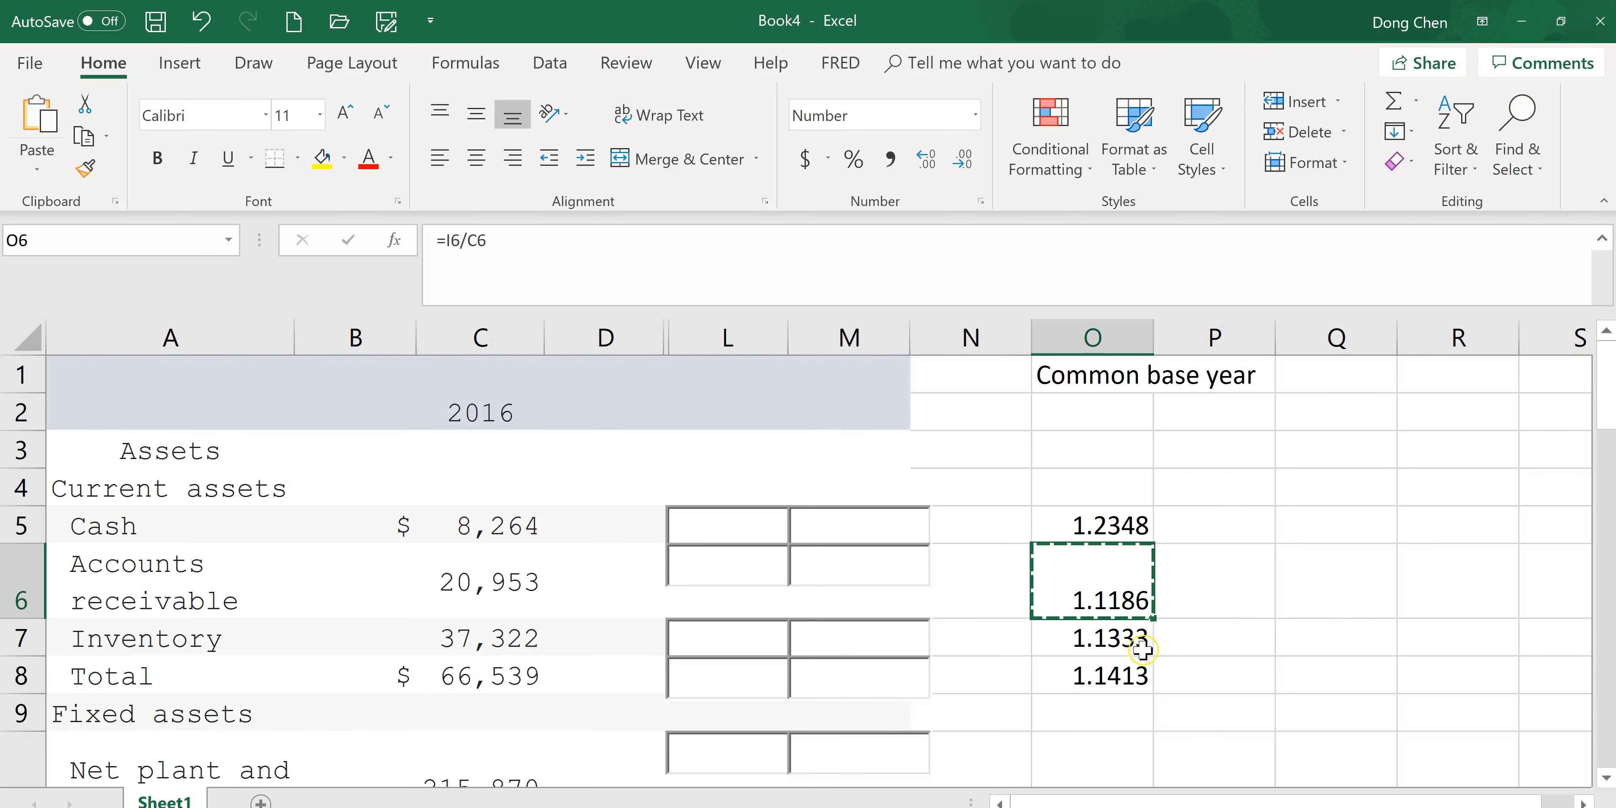
{"action": "left_click", "coordinate": [1142, 650]}
{"action": "key", "text": "ctrl+c"}
{"action": "key", "text": "alt+Tab"}
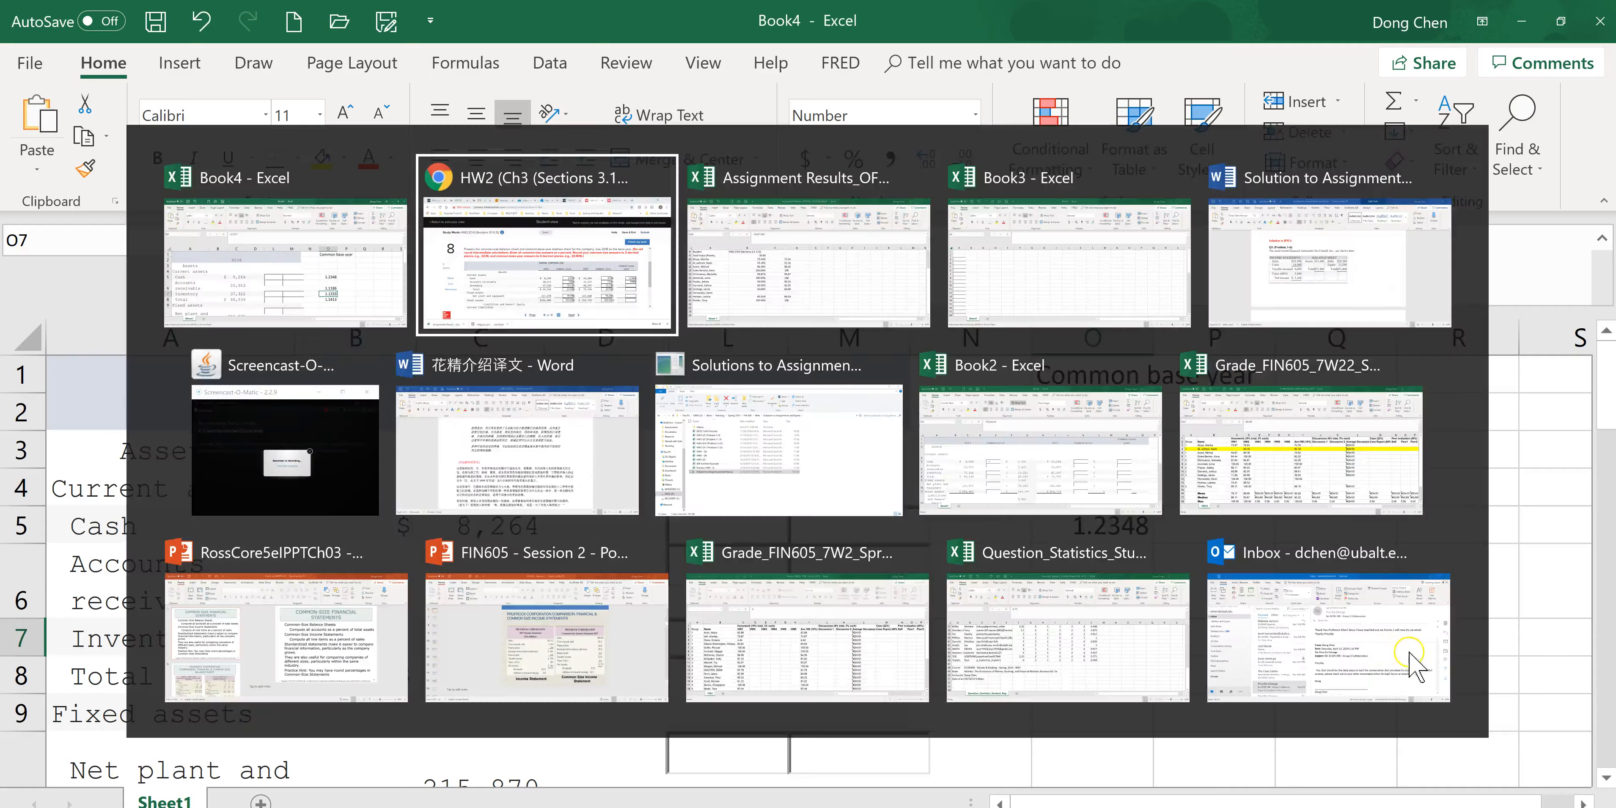
{"action": "key", "text": "ctrl+v"}
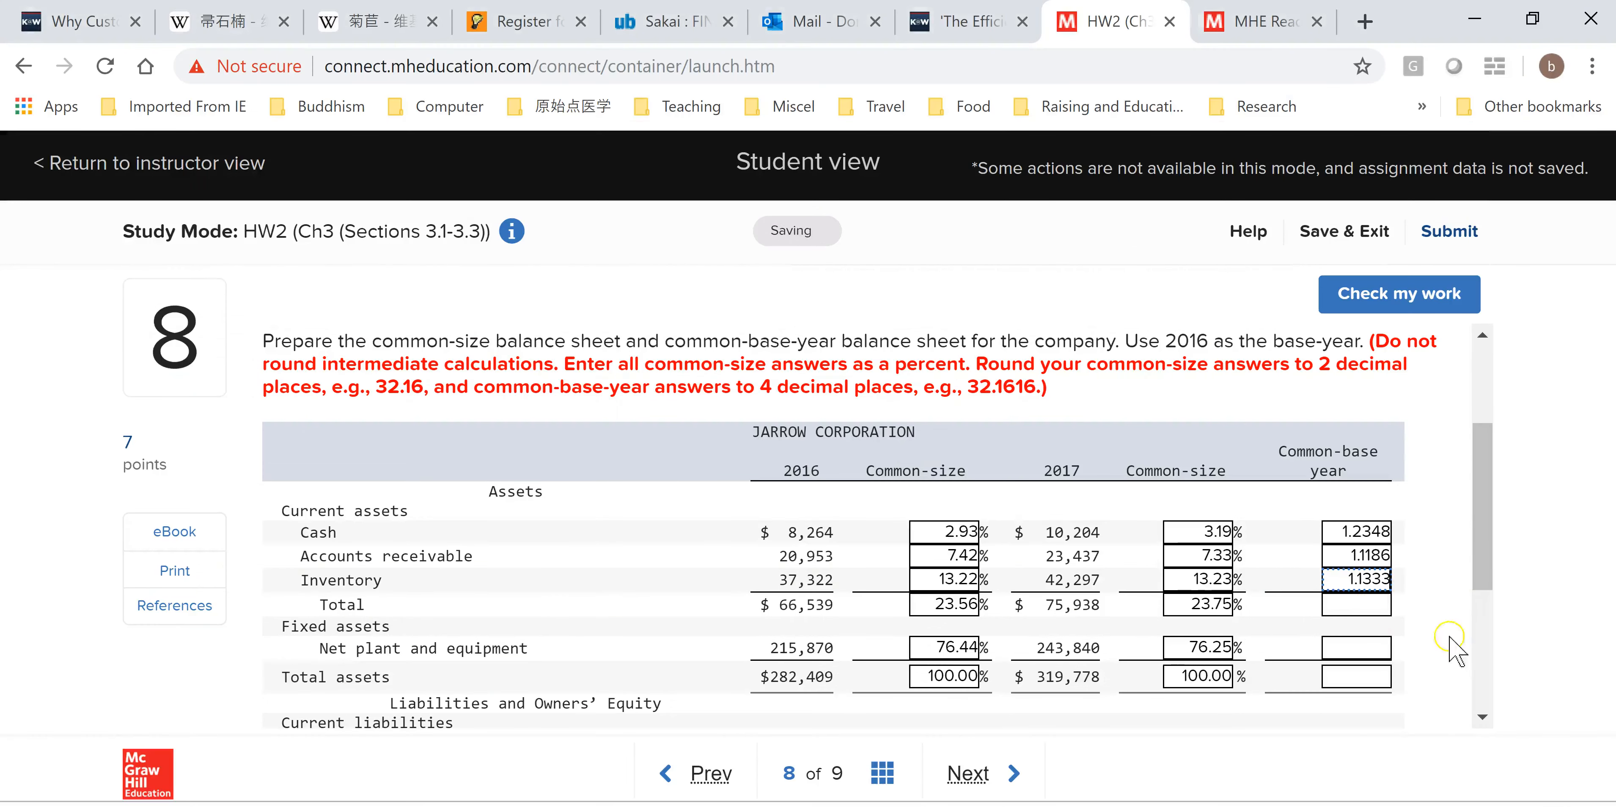
Copy O8 into the current-assets Total common-base year field, then select the Net plant and equipment field.
{"action": "key", "text": "alt+Tab"}
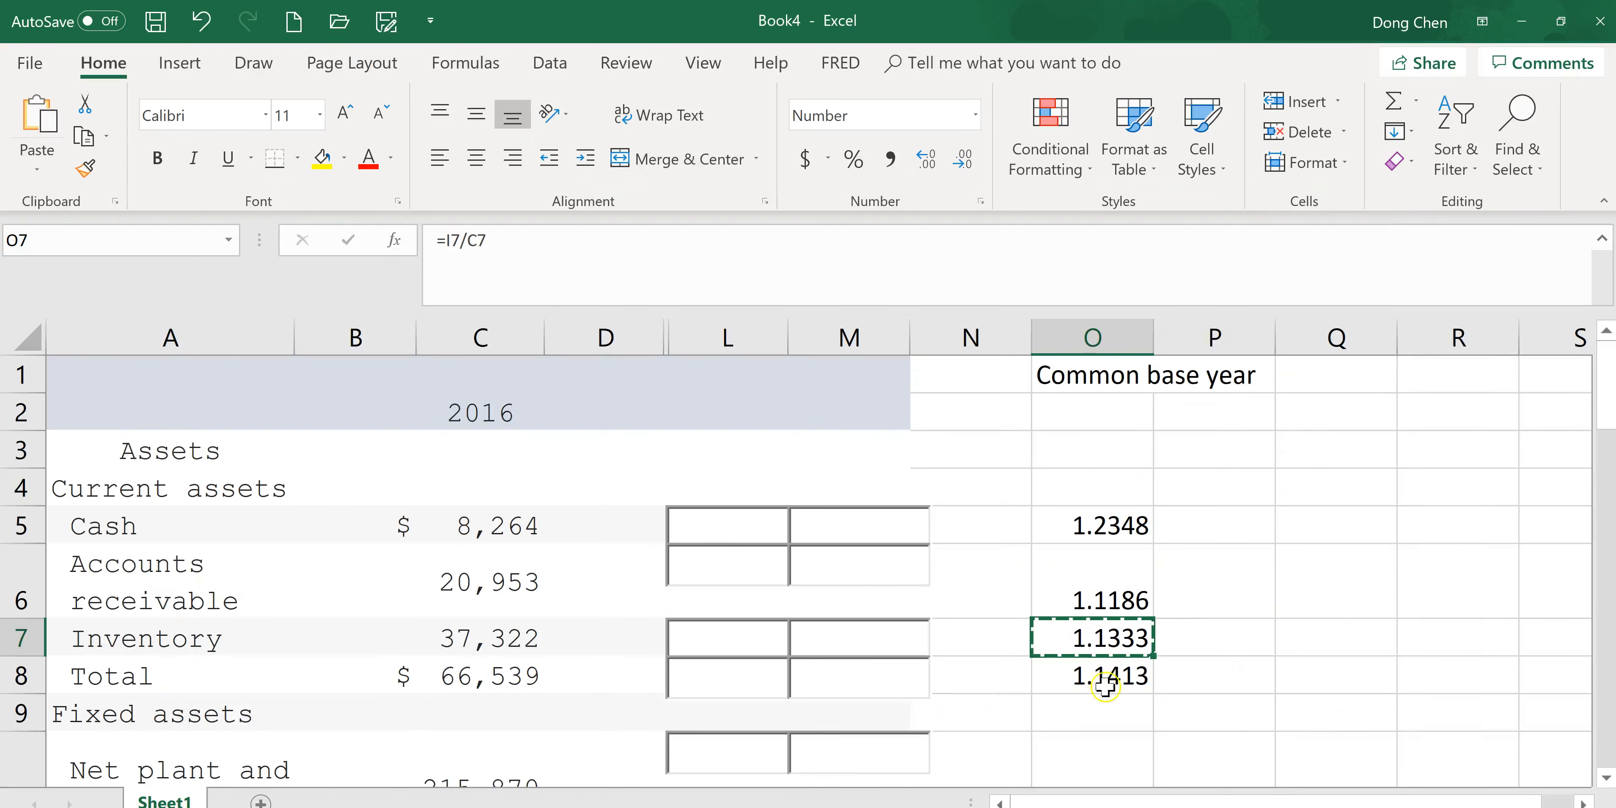
{"action": "left_click", "coordinate": [1104, 677]}
{"action": "key", "text": "ctrl+c"}
{"action": "key", "text": "alt+Tab"}
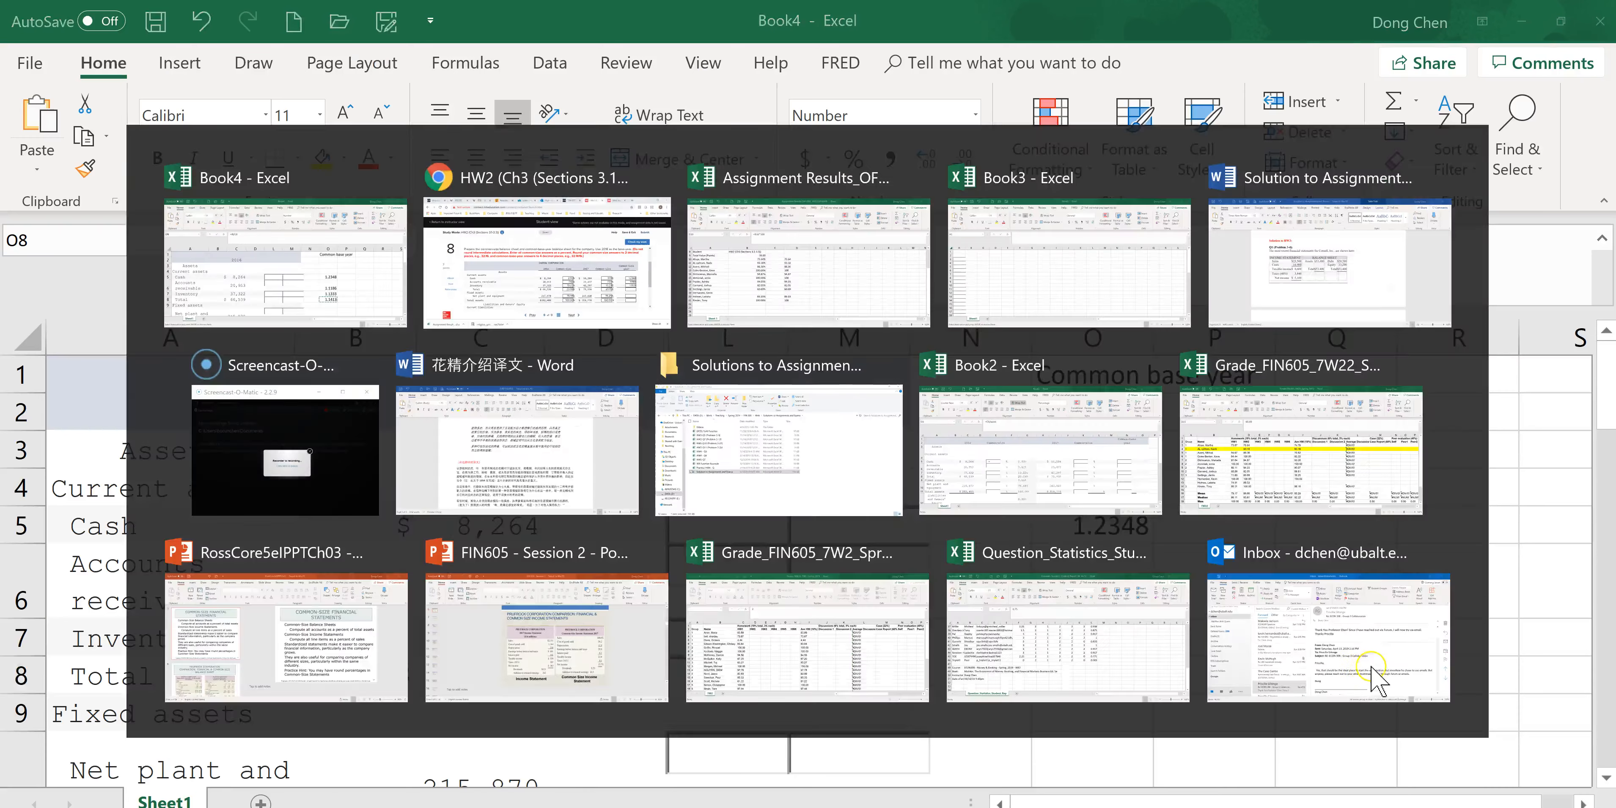
{"action": "key", "text": "ctrl+v"}
{"action": "left_click_drag", "start_coordinate": [1493, 514], "coordinate": [1494, 593]}
{"action": "left_click", "coordinate": [1358, 464]}
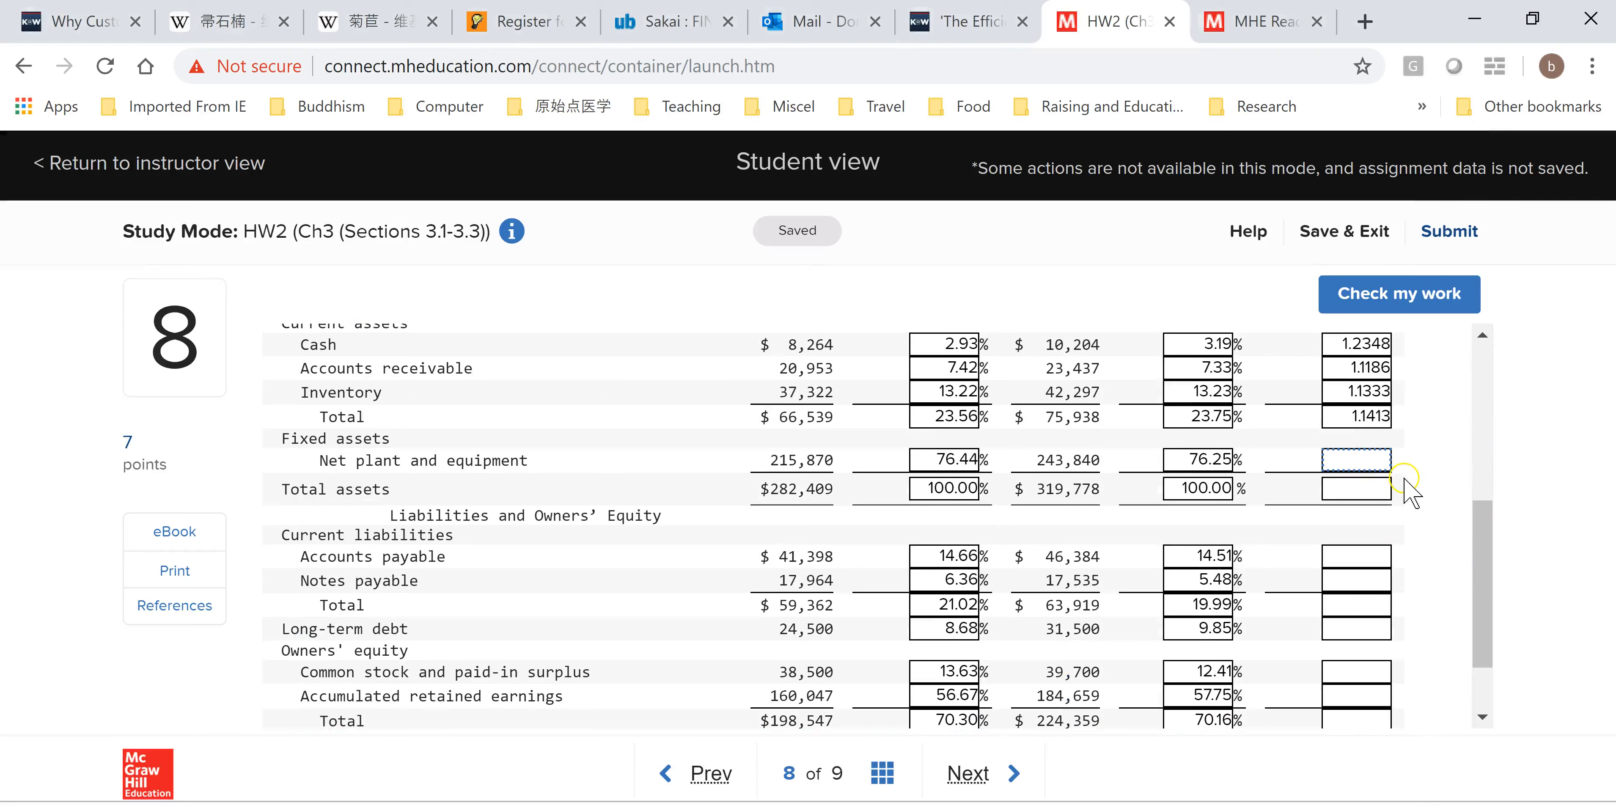
Copy the Net plant and equipment common-base value from O10 into its common-base year field of the assignment.
{"action": "key", "text": "alt+Tab"}
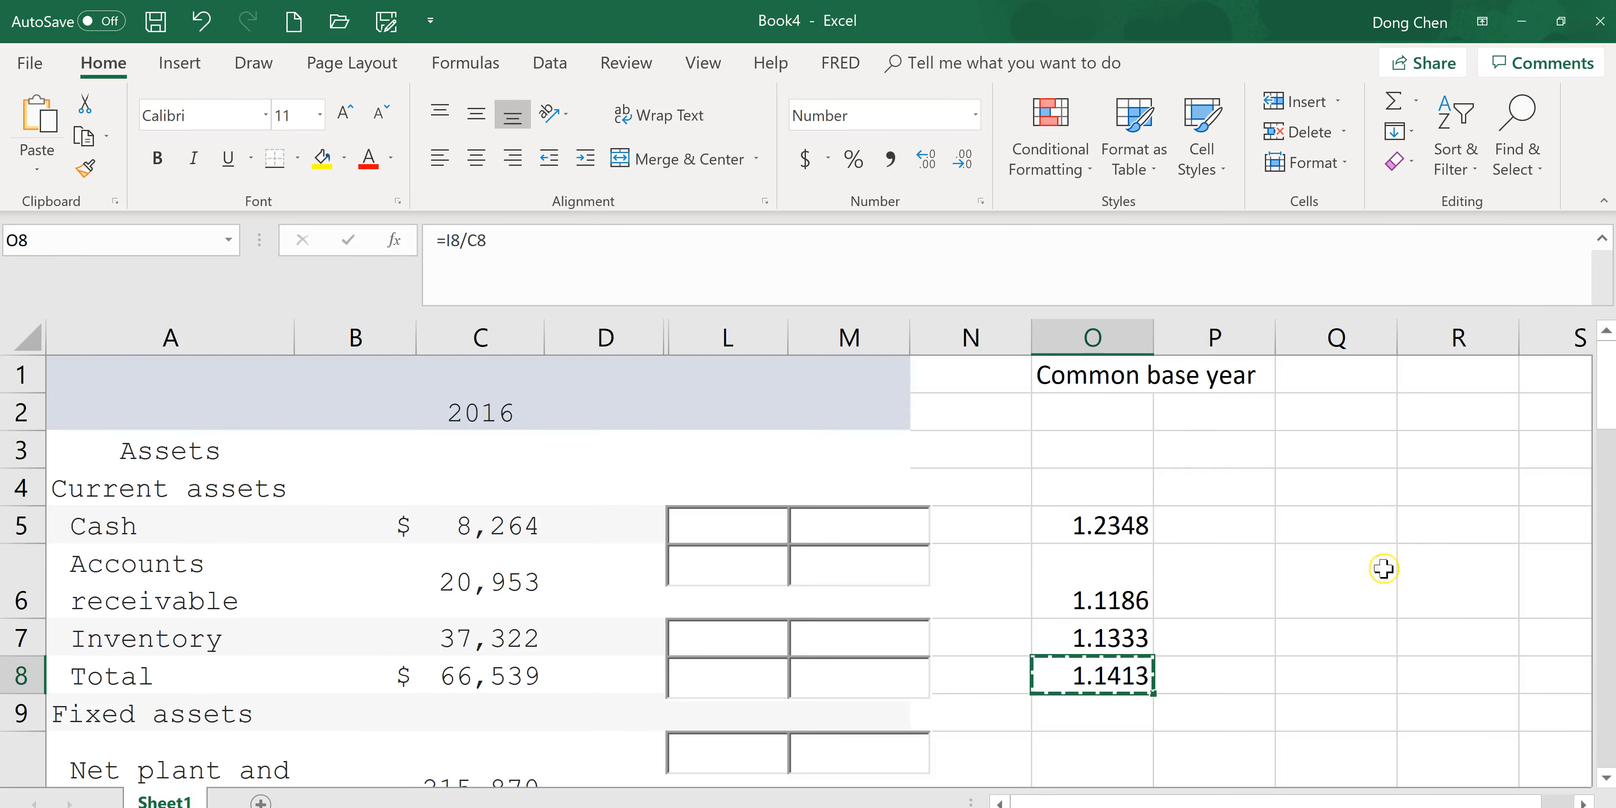
{"action": "scroll", "coordinate": [1505, 502], "scroll_direction": "down", "scroll_amount": 2}
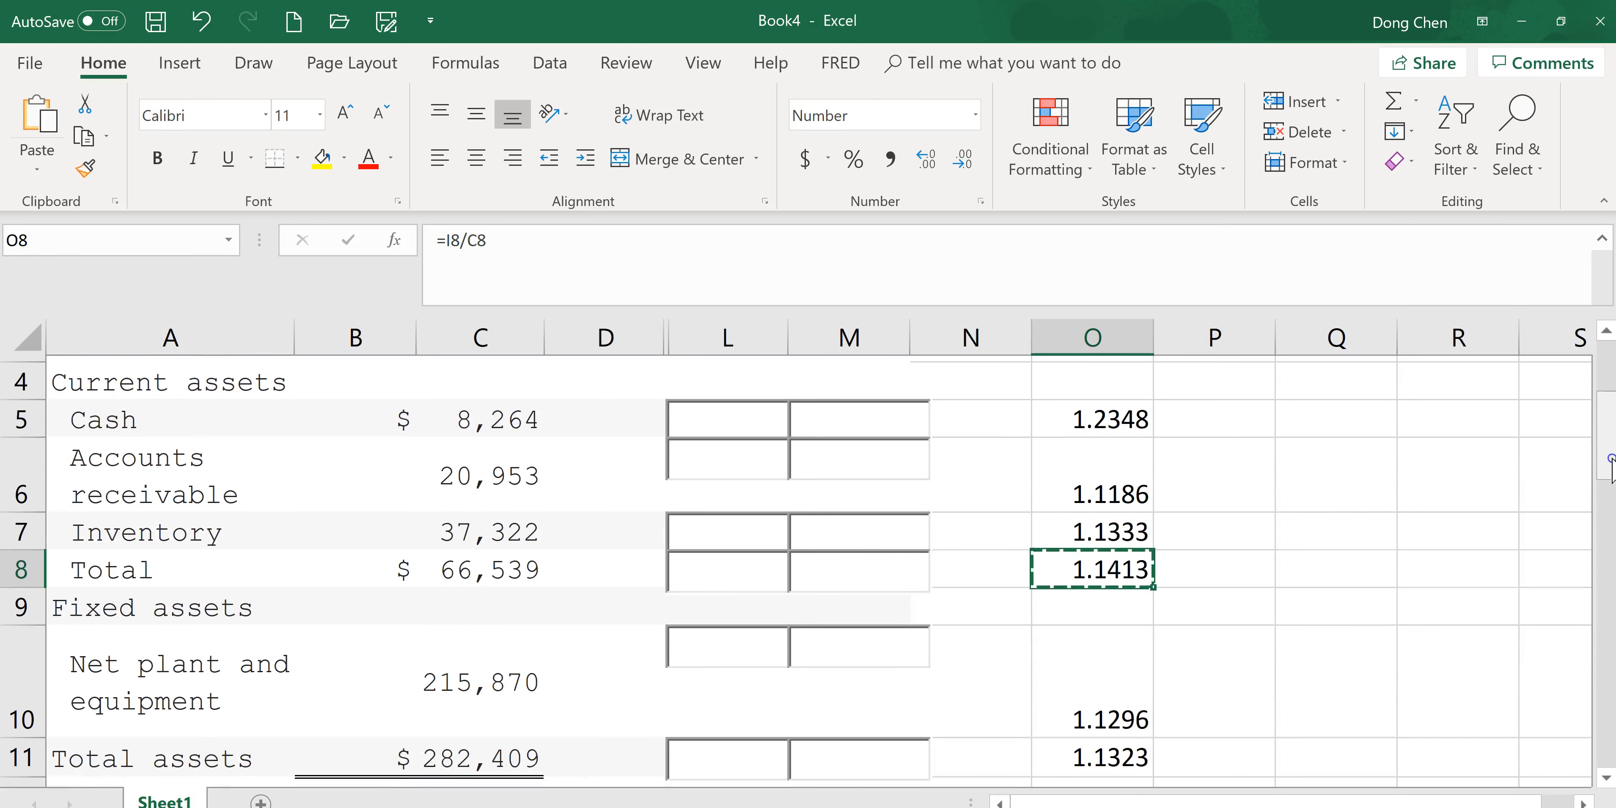
{"action": "scroll", "coordinate": [1505, 502], "scroll_direction": "up", "scroll_amount": 1}
{"action": "scroll", "coordinate": [1506, 501], "scroll_direction": "down", "scroll_amount": 1}
{"action": "left_click", "coordinate": [1111, 671]}
{"action": "key", "text": "ctrl+c"}
{"action": "key", "text": "alt+Tab"}
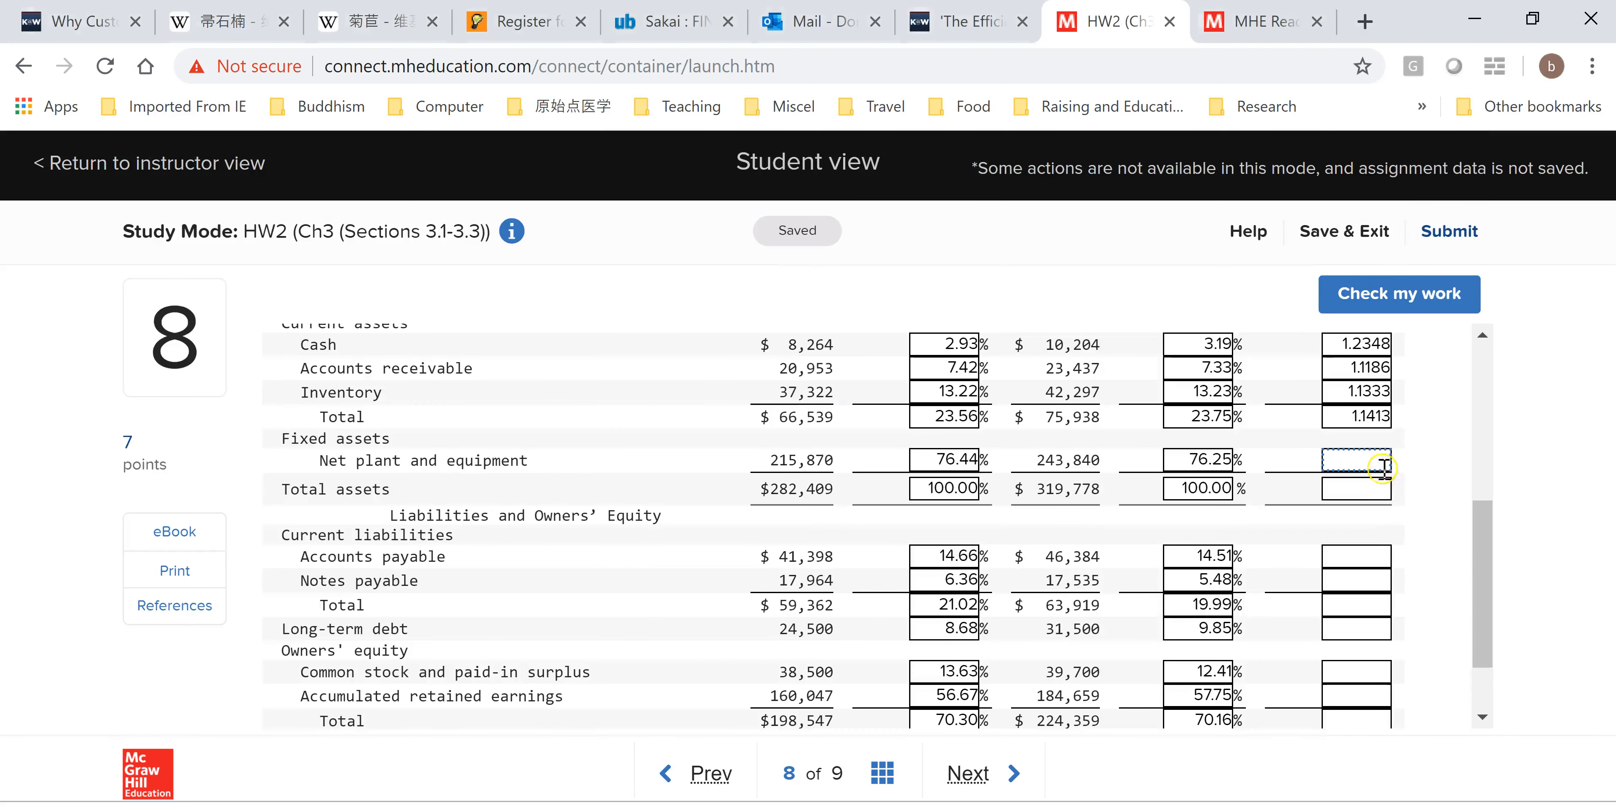
{"action": "key", "text": "ctrl+v"}
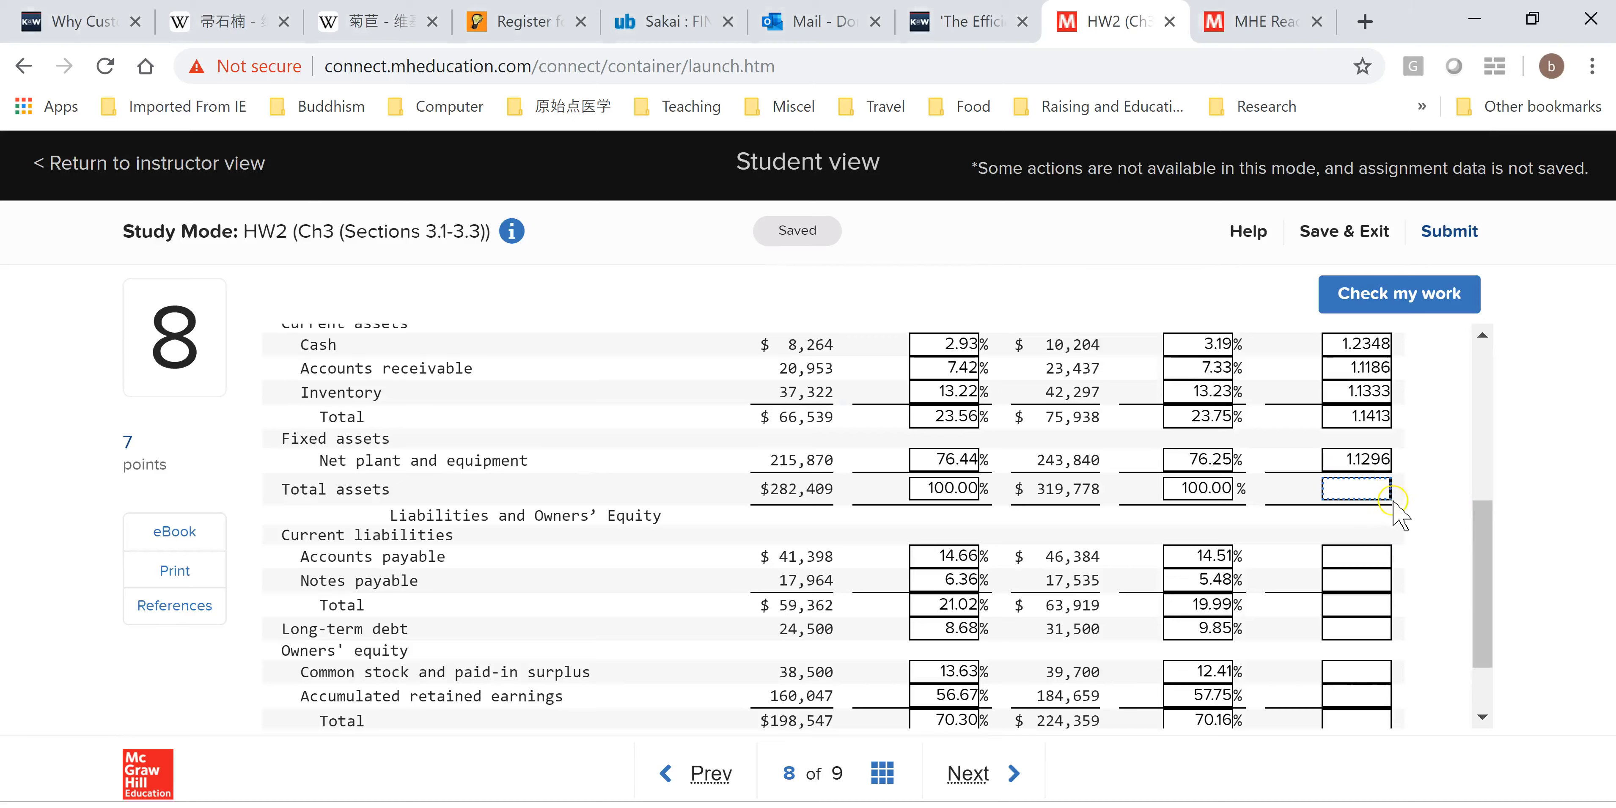
Dismiss the notification and copy O11 into the Total assets common-base year field.
{"action": "key", "text": "alt+Tab"}
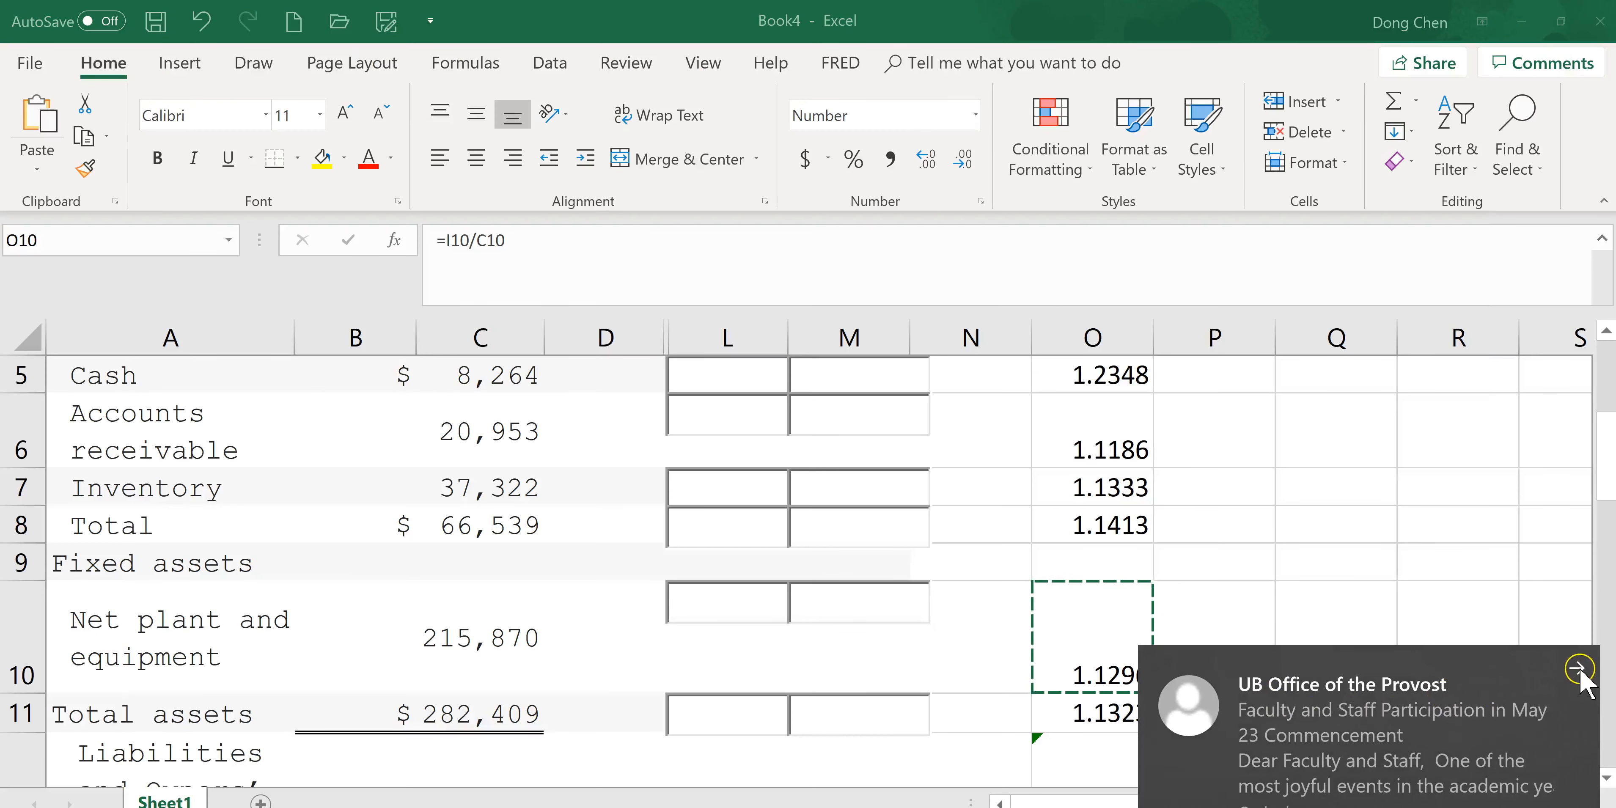
{"action": "left_click", "coordinate": [1573, 677]}
{"action": "key", "text": "Down"}
{"action": "key", "text": "ctrl+c"}
{"action": "key", "text": "alt+Tab"}
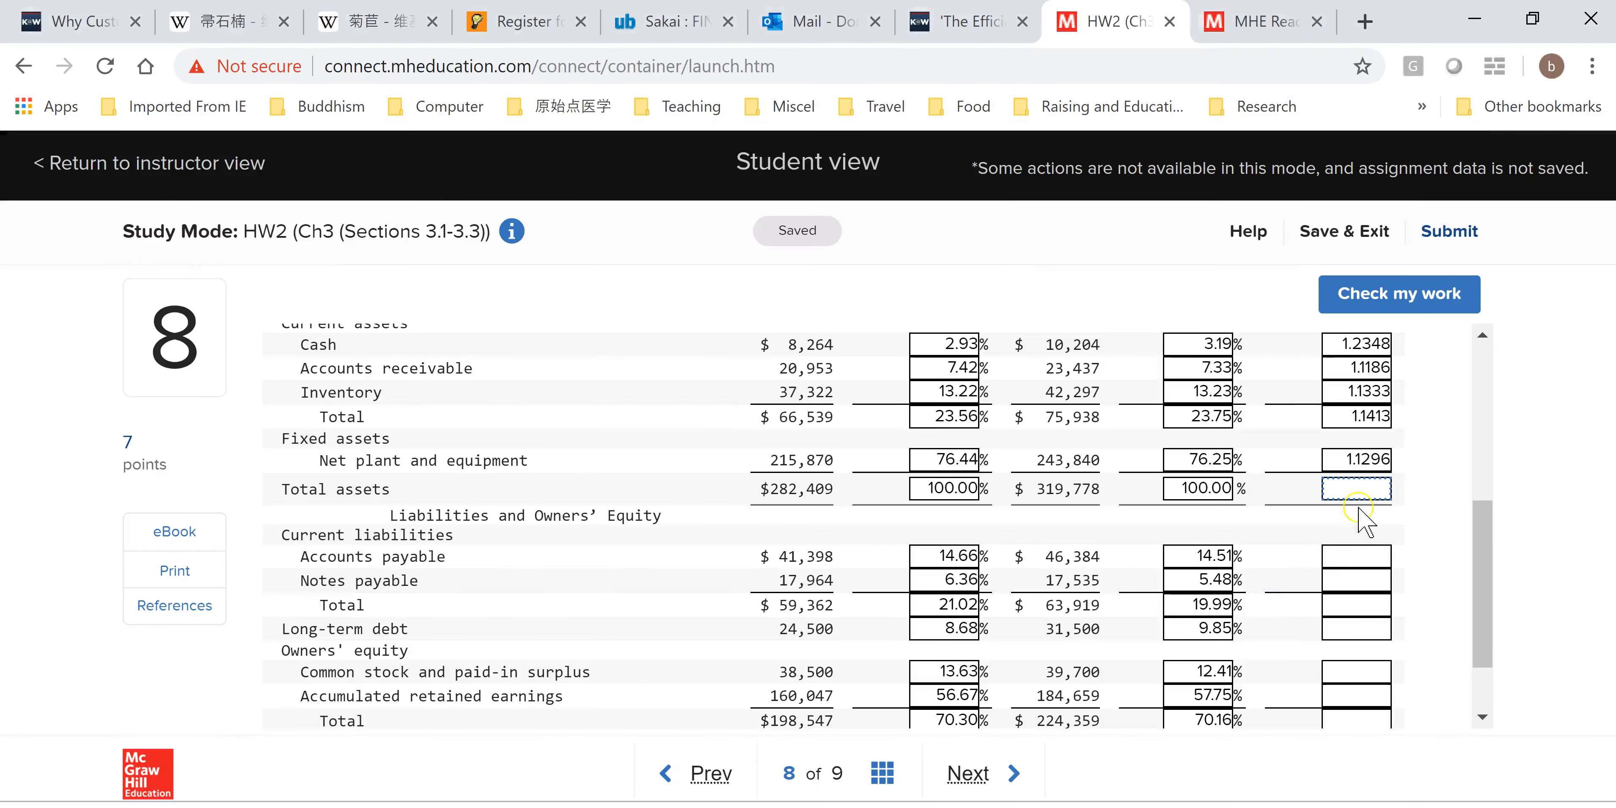
{"action": "key", "text": "ctrl+v"}
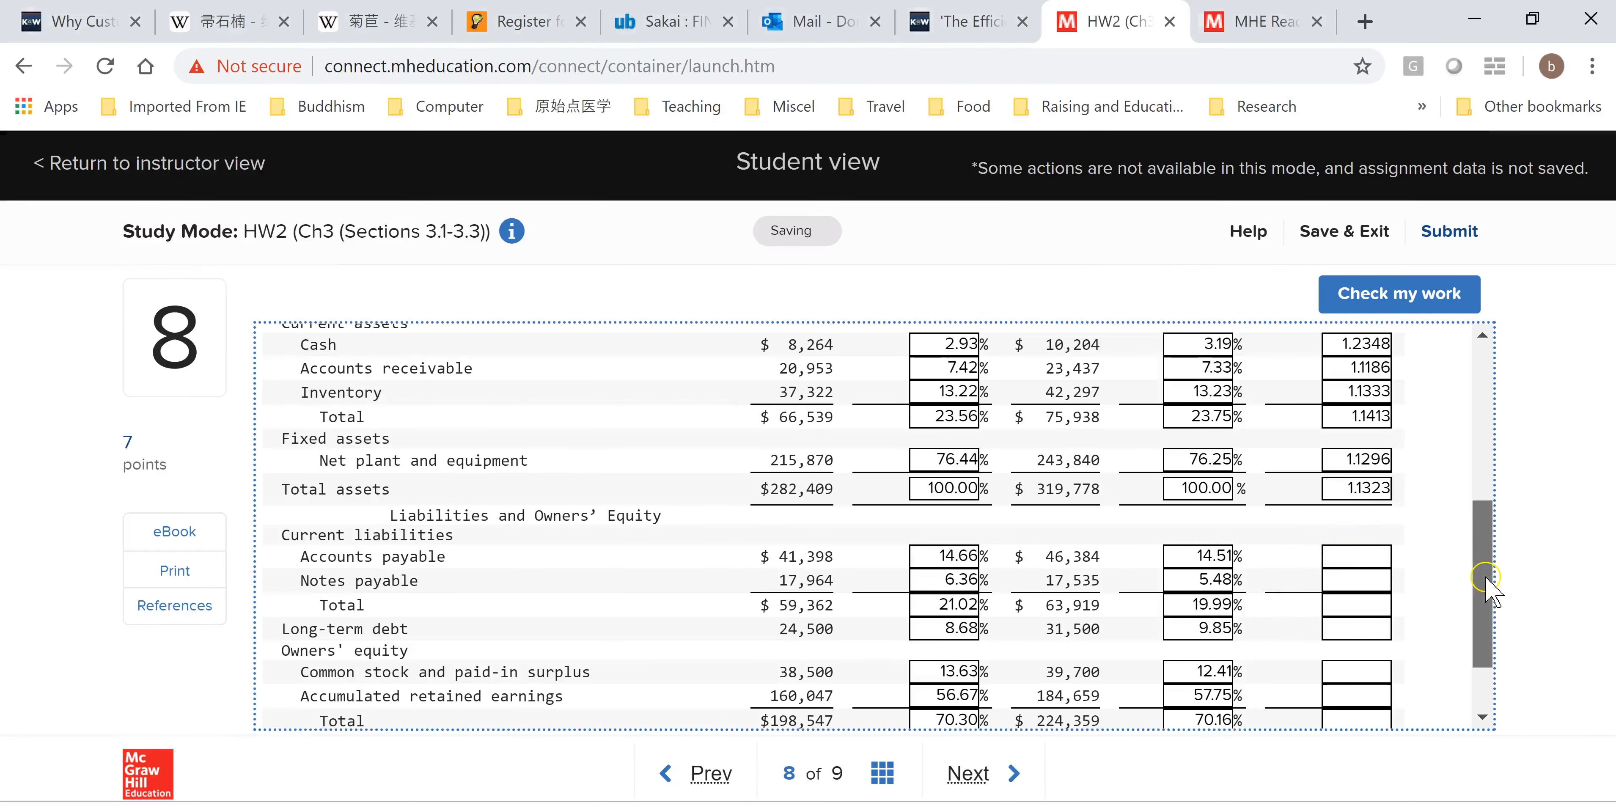
Copy O14 into the Accounts payable common-base year field of the assignment.
{"action": "scroll", "coordinate": [1488, 602], "scroll_direction": "down", "scroll_amount": 1}
{"action": "scroll", "coordinate": [1488, 601], "scroll_direction": "down", "scroll_amount": 1}
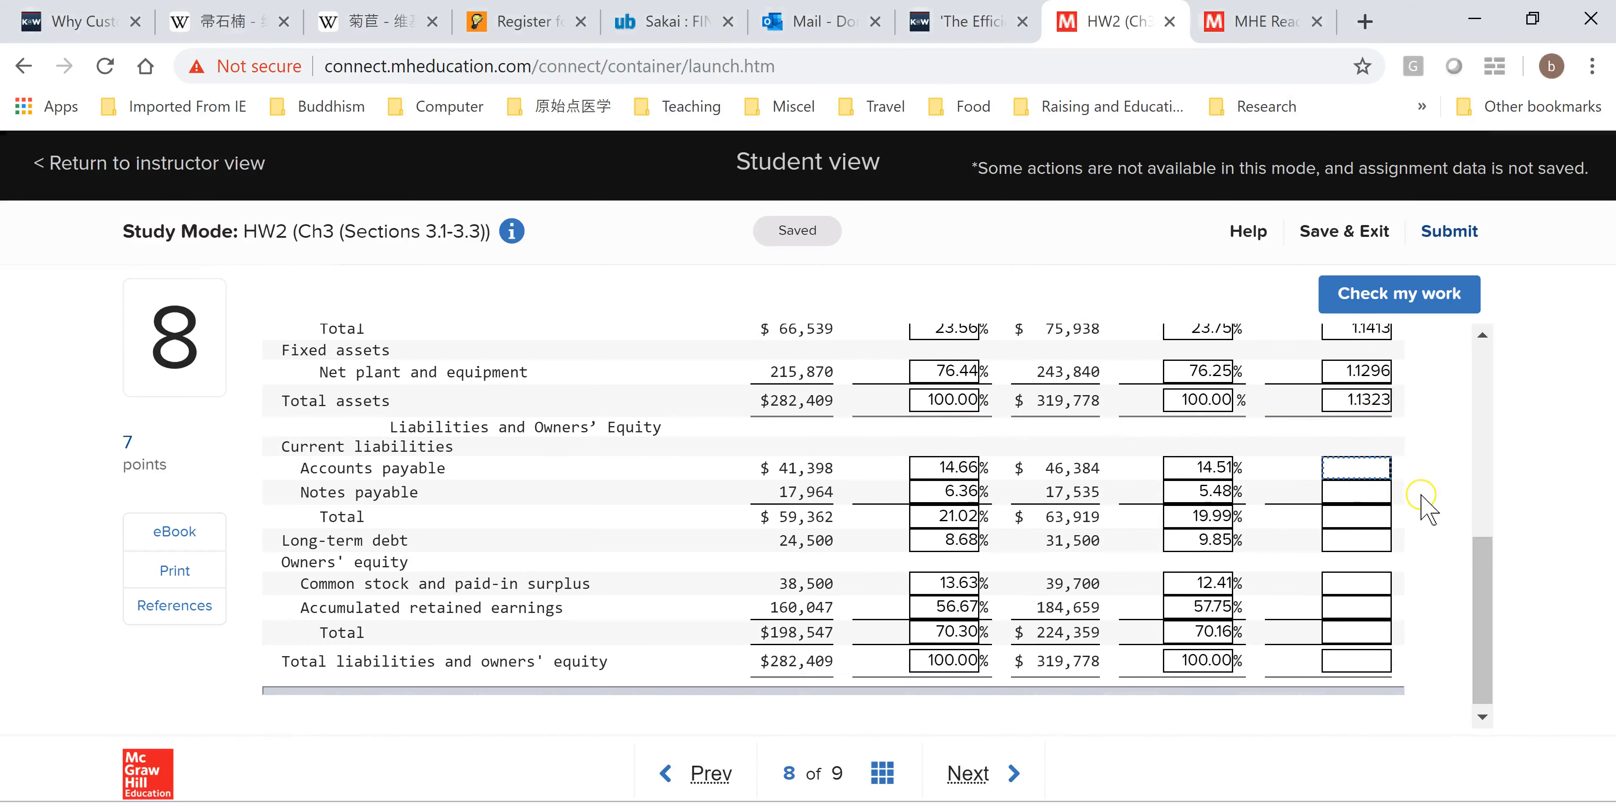
{"action": "key", "text": "alt+Tab"}
{"action": "left_click_drag", "start_coordinate": [1609, 470], "coordinate": [1611, 577]}
{"action": "scroll", "coordinate": [526, 588], "scroll_direction": "up", "scroll_amount": 1}
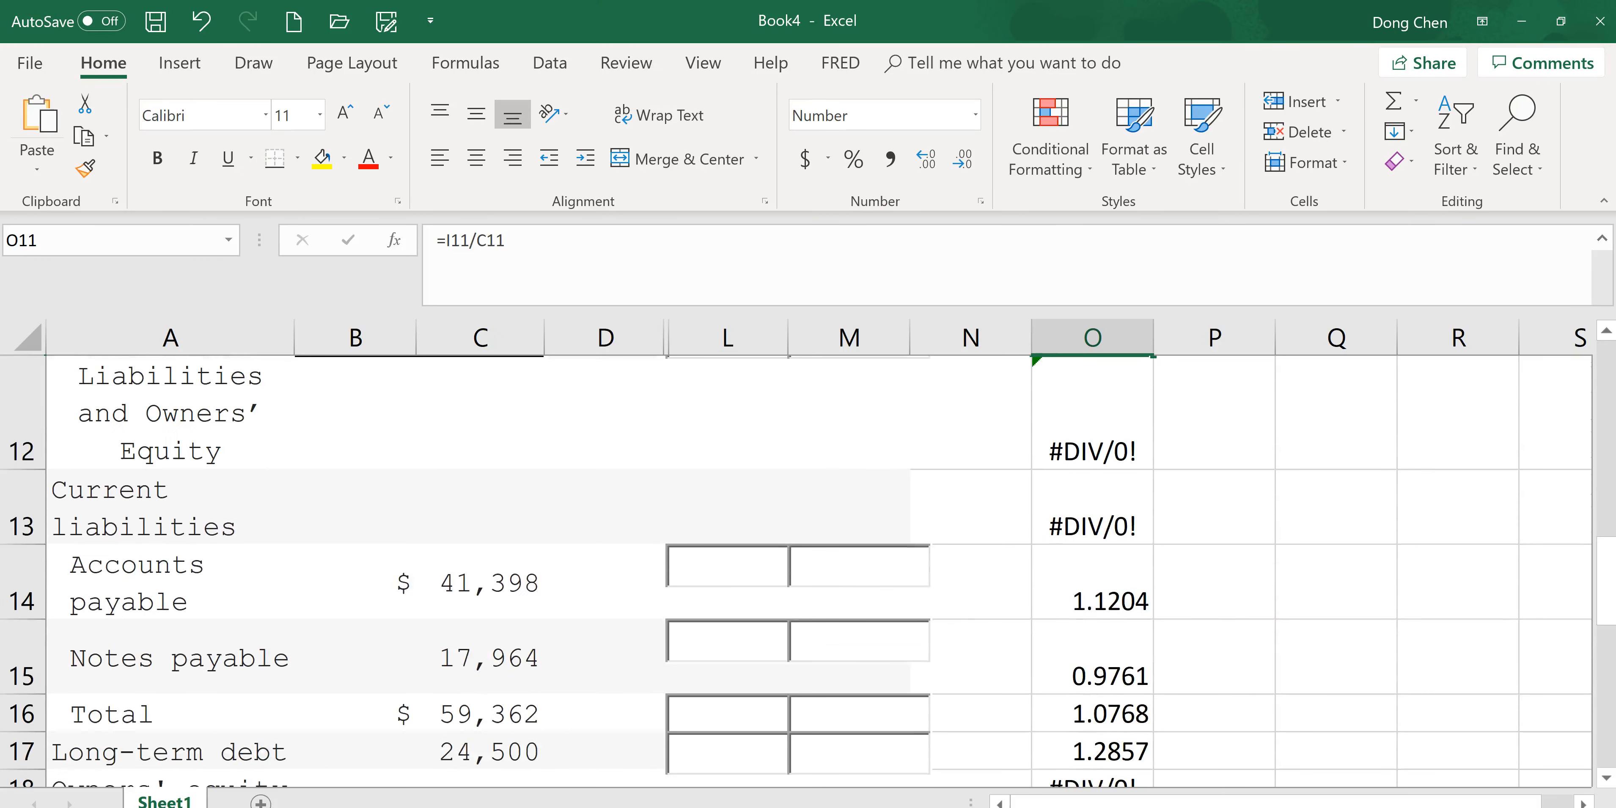
{"action": "left_click", "coordinate": [1106, 596]}
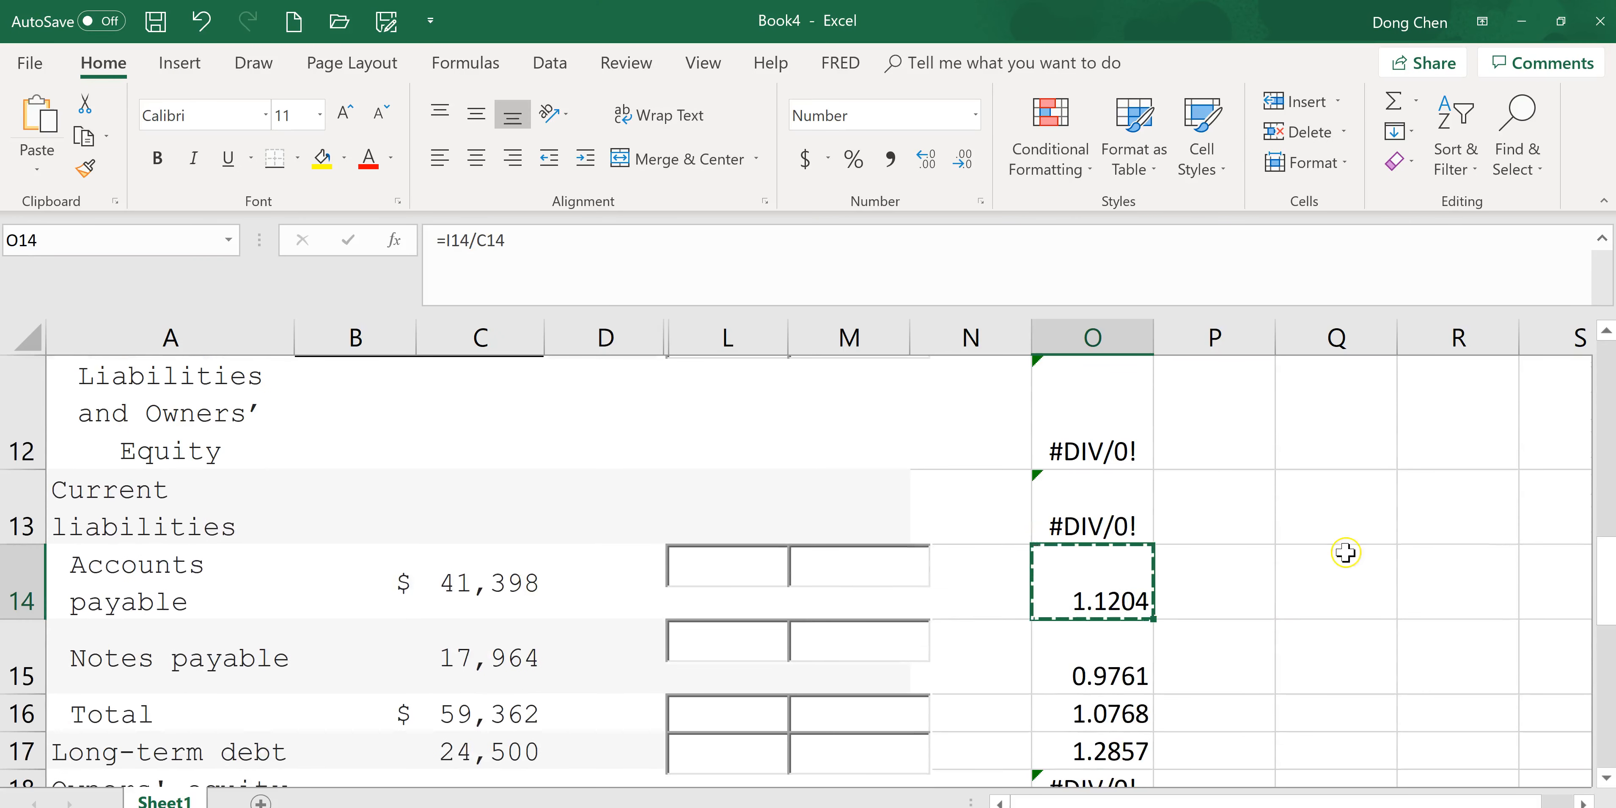
{"action": "key", "text": "alt+Tab"}
{"action": "key", "text": "ctrl+v"}
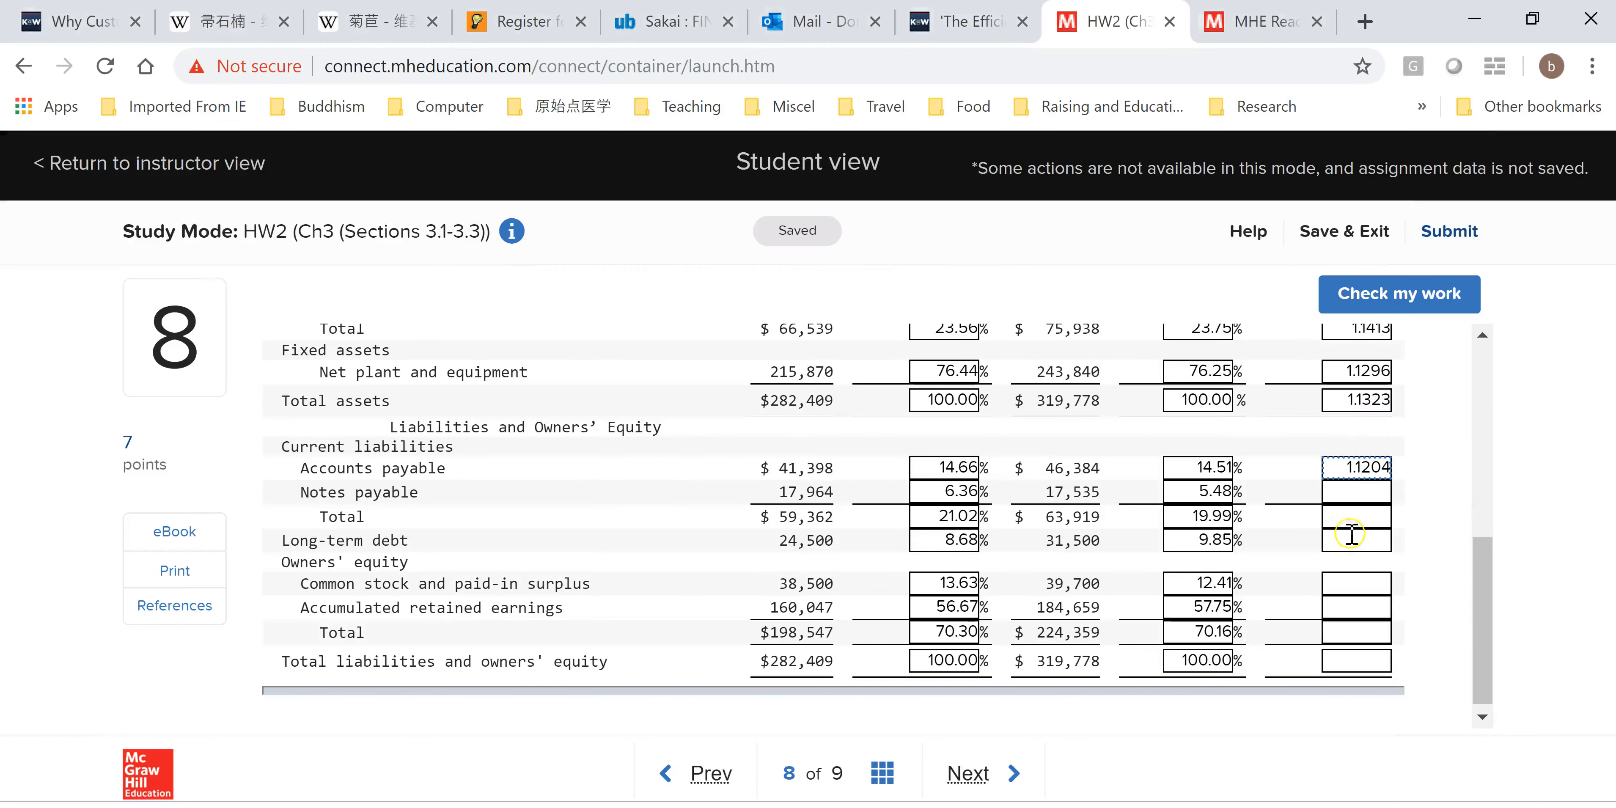
Copy O15 into the Notes payable common-base year field of the assignment.
{"action": "key", "text": "alt+Tab"}
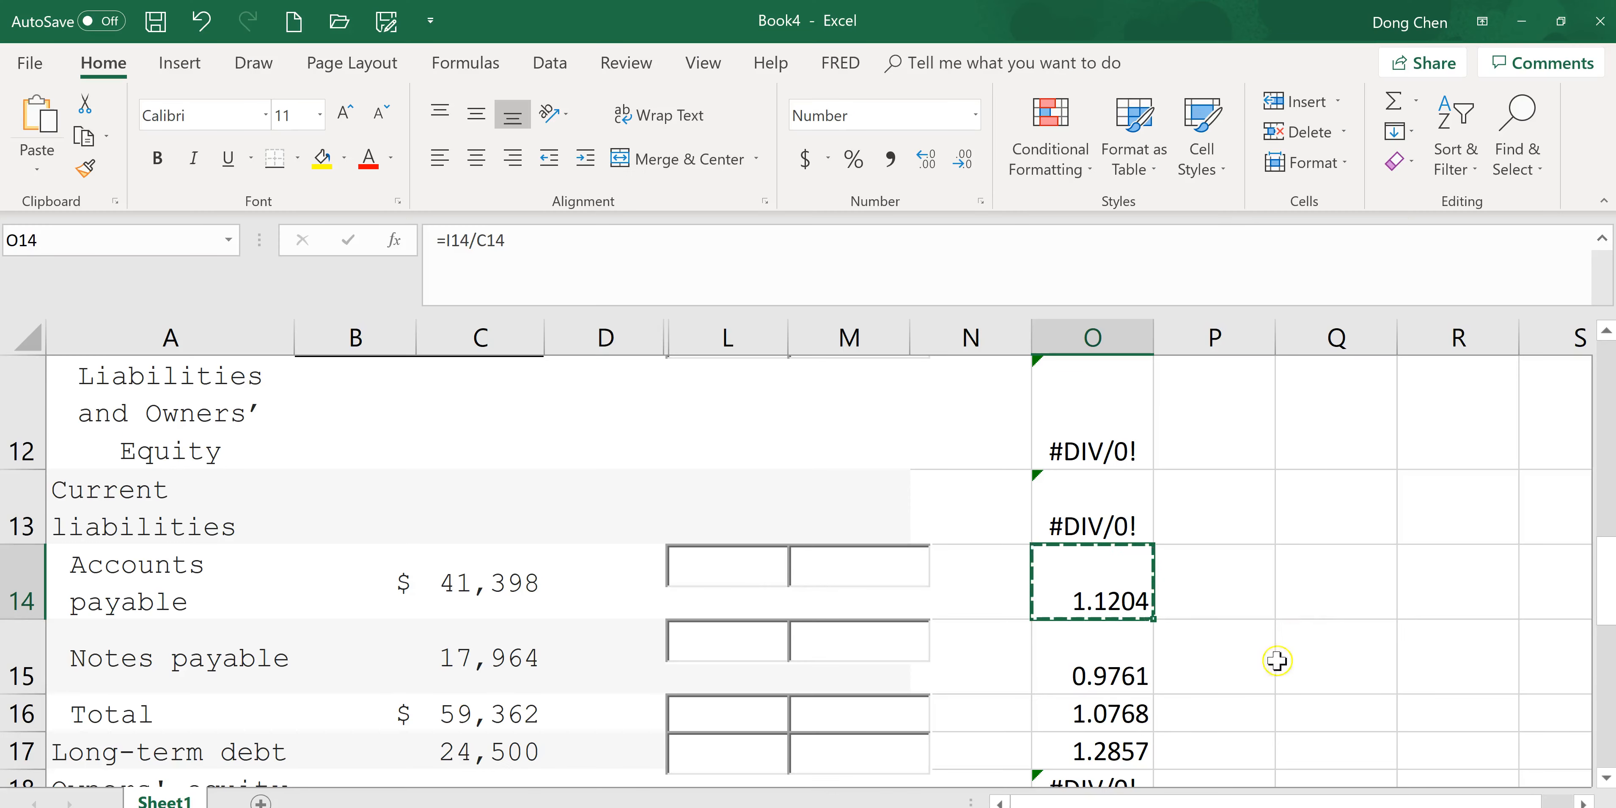
{"action": "left_click", "coordinate": [1134, 676]}
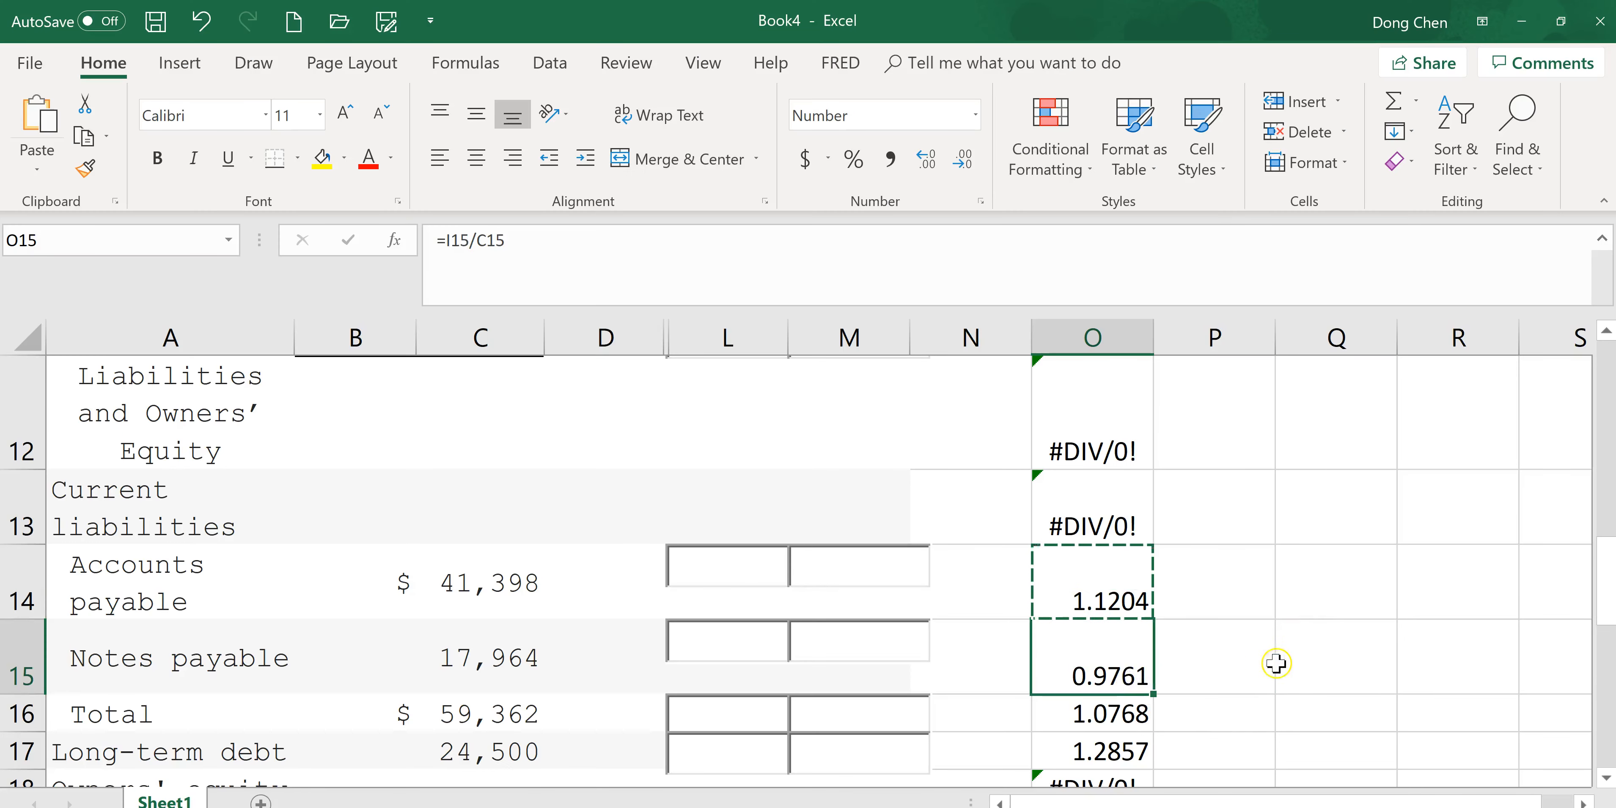
{"action": "key", "text": "ctrl+c"}
{"action": "key", "text": "alt+Tab"}
{"action": "left_click", "coordinate": [1385, 489]}
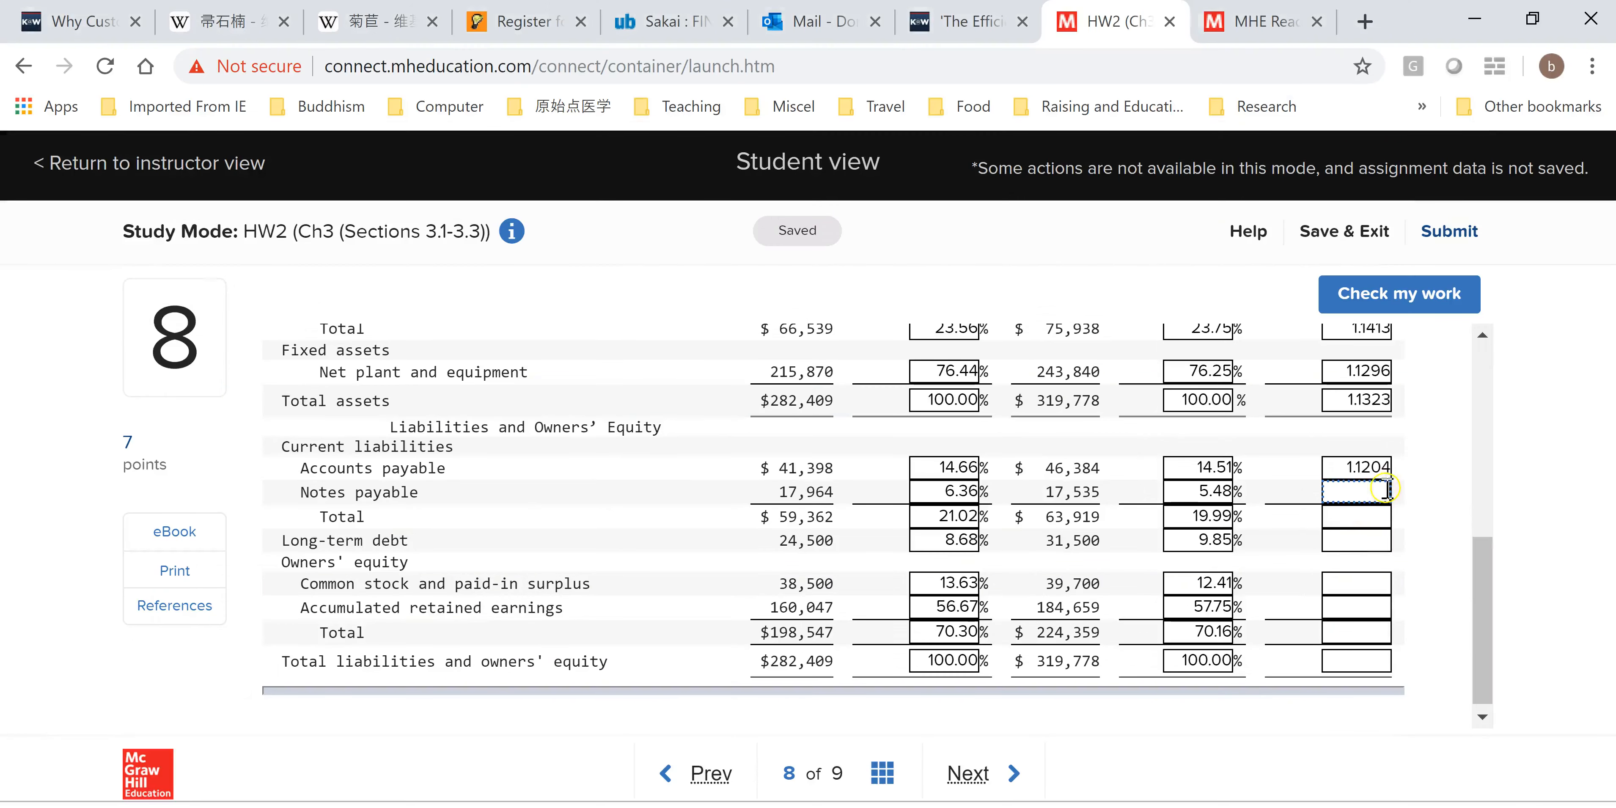
{"action": "key", "text": "ctrl+v"}
Copy O16 into the current-liabilities Total common-base year field of the assignment.
{"action": "key", "text": "alt+Tab"}
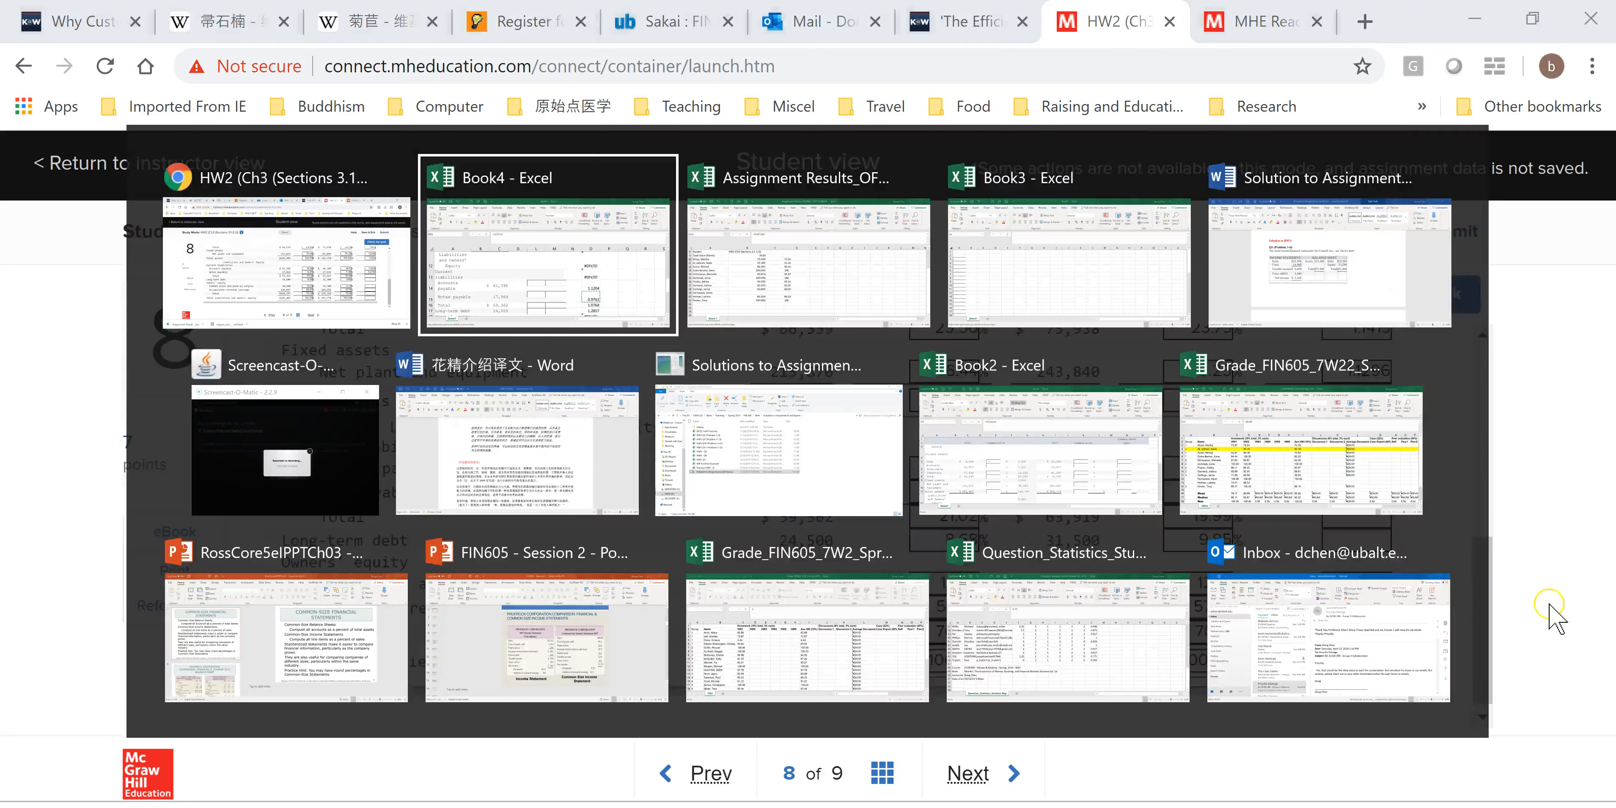
{"action": "scroll", "coordinate": [1606, 593], "scroll_direction": "down", "scroll_amount": 1}
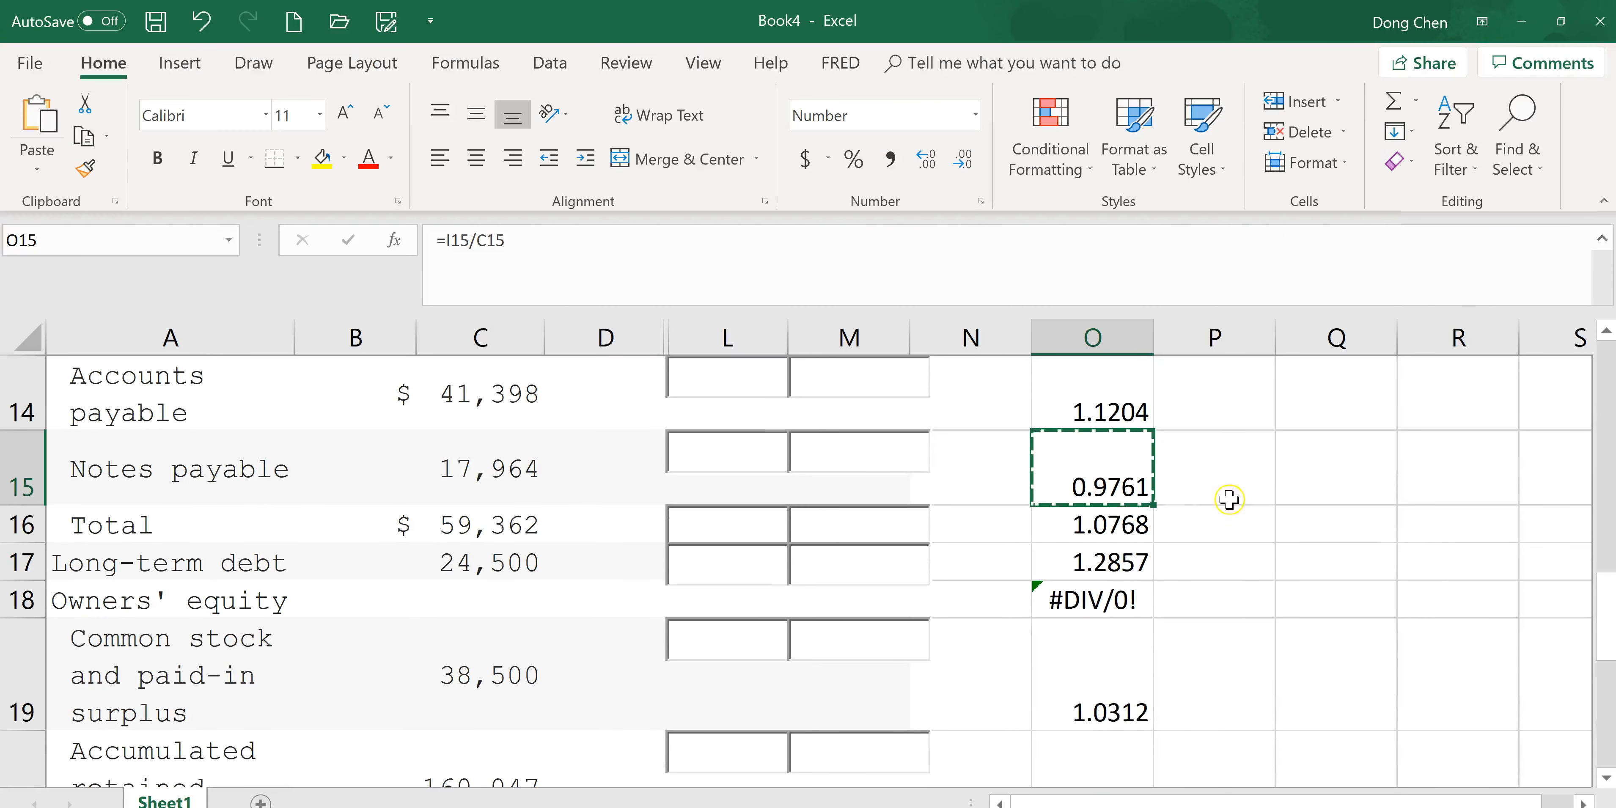
{"action": "key", "text": "Down"}
{"action": "key", "text": "ctrl+c"}
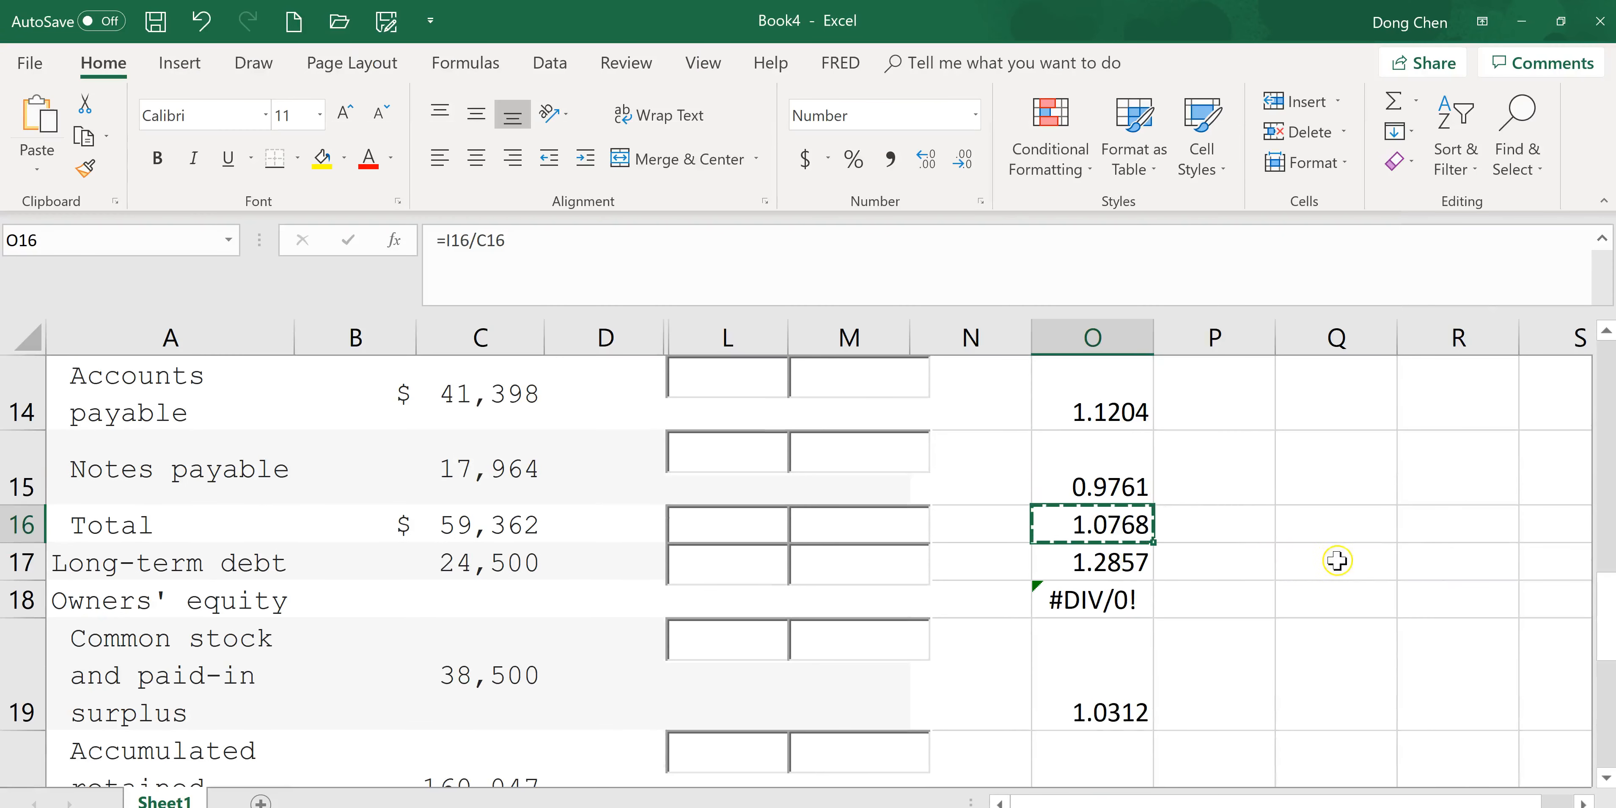
{"action": "key", "text": "alt+Tab"}
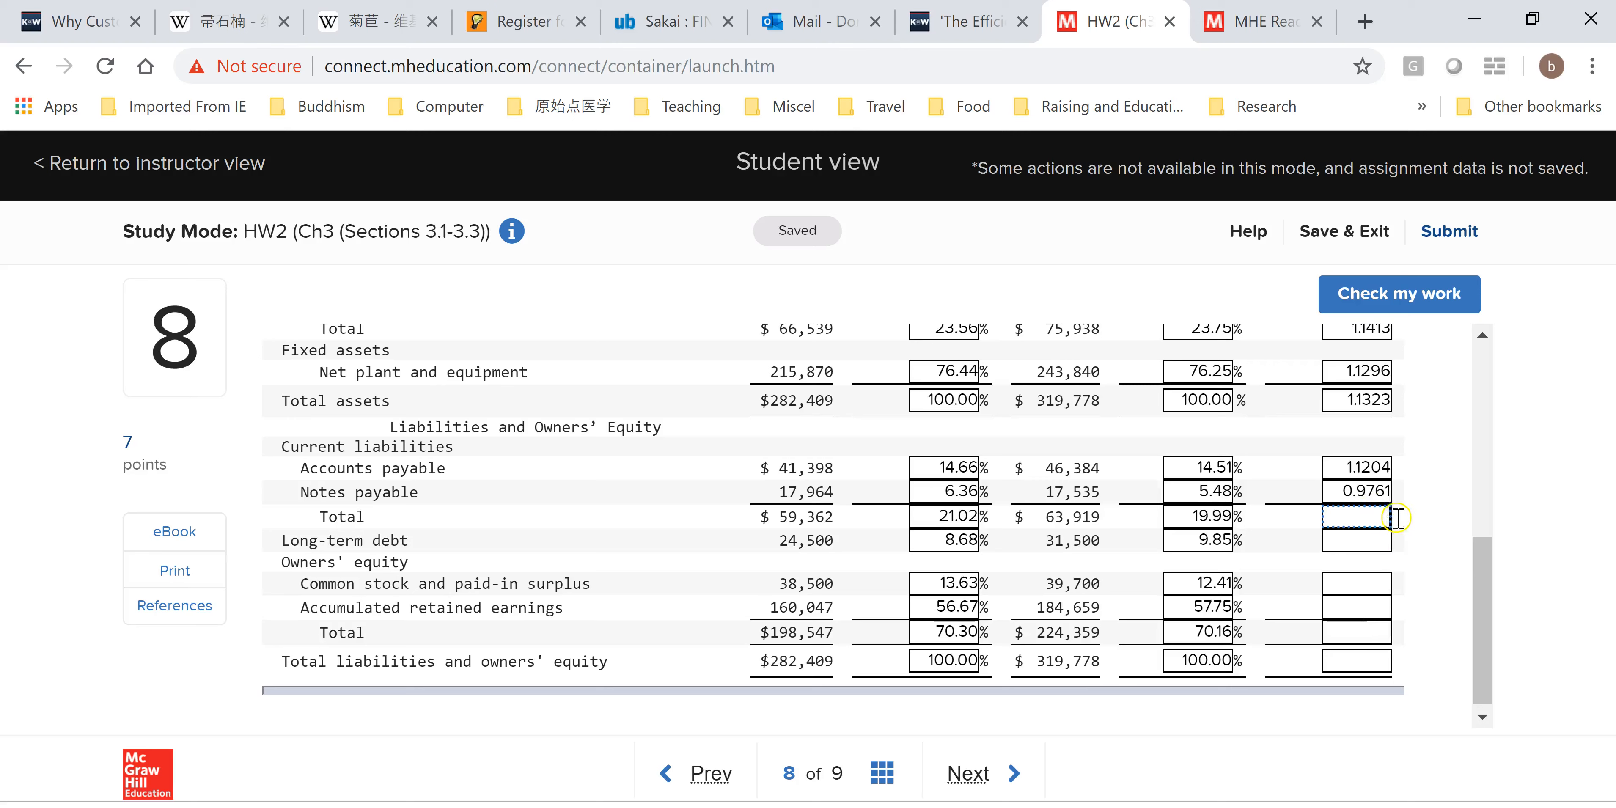
{"action": "key", "text": "ctrl+v"}
Copy O17 into the Long-term debt common-base year field of the assignment.
{"action": "left_click", "coordinate": [1503, 614]}
{"action": "key", "text": "ctrl+a"}
{"action": "left_click", "coordinate": [1369, 538]}
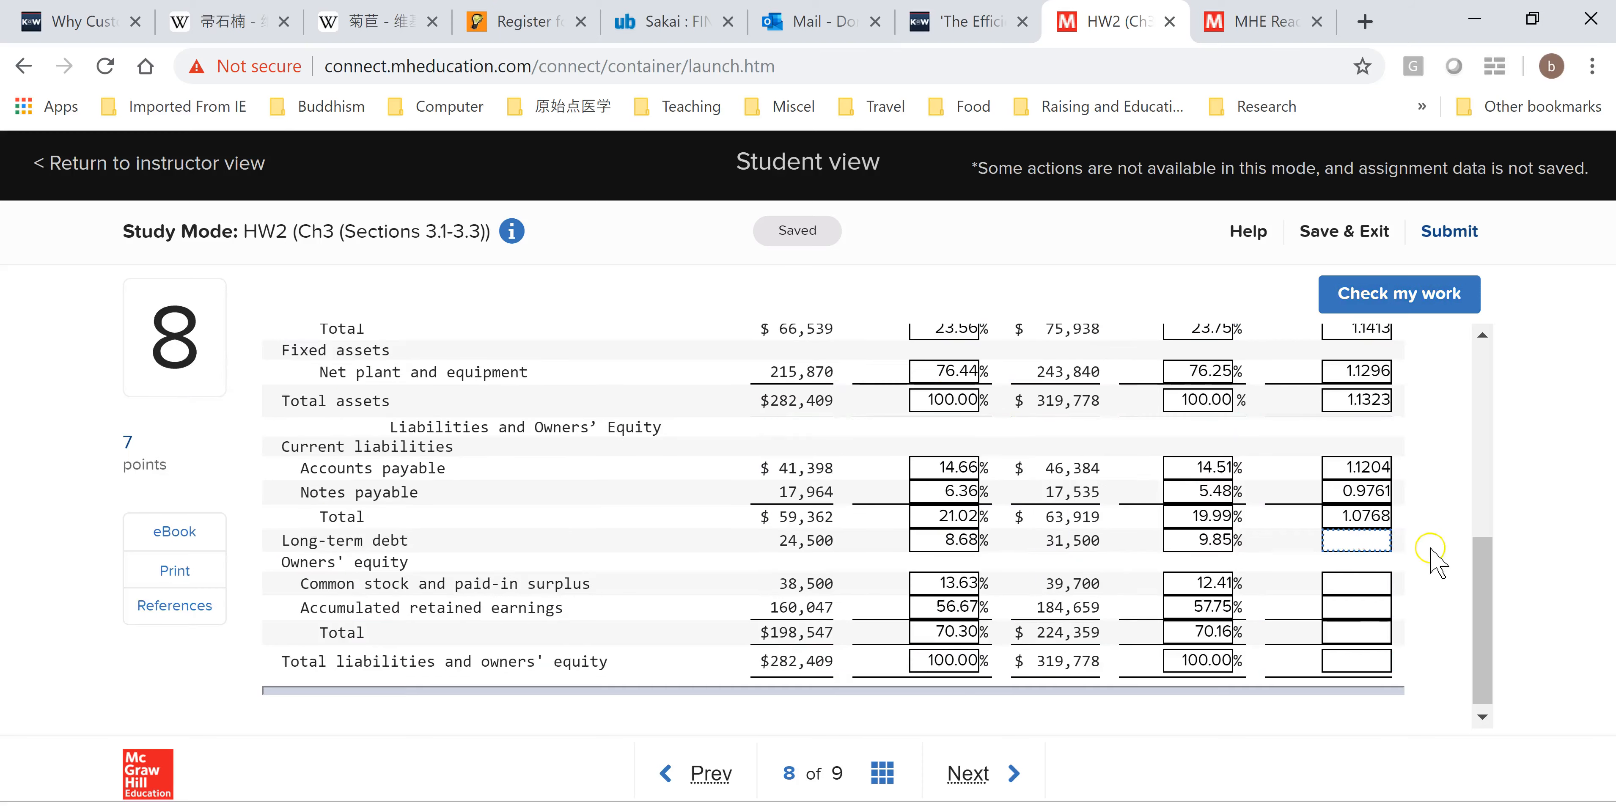
{"action": "key", "text": "alt+Tab"}
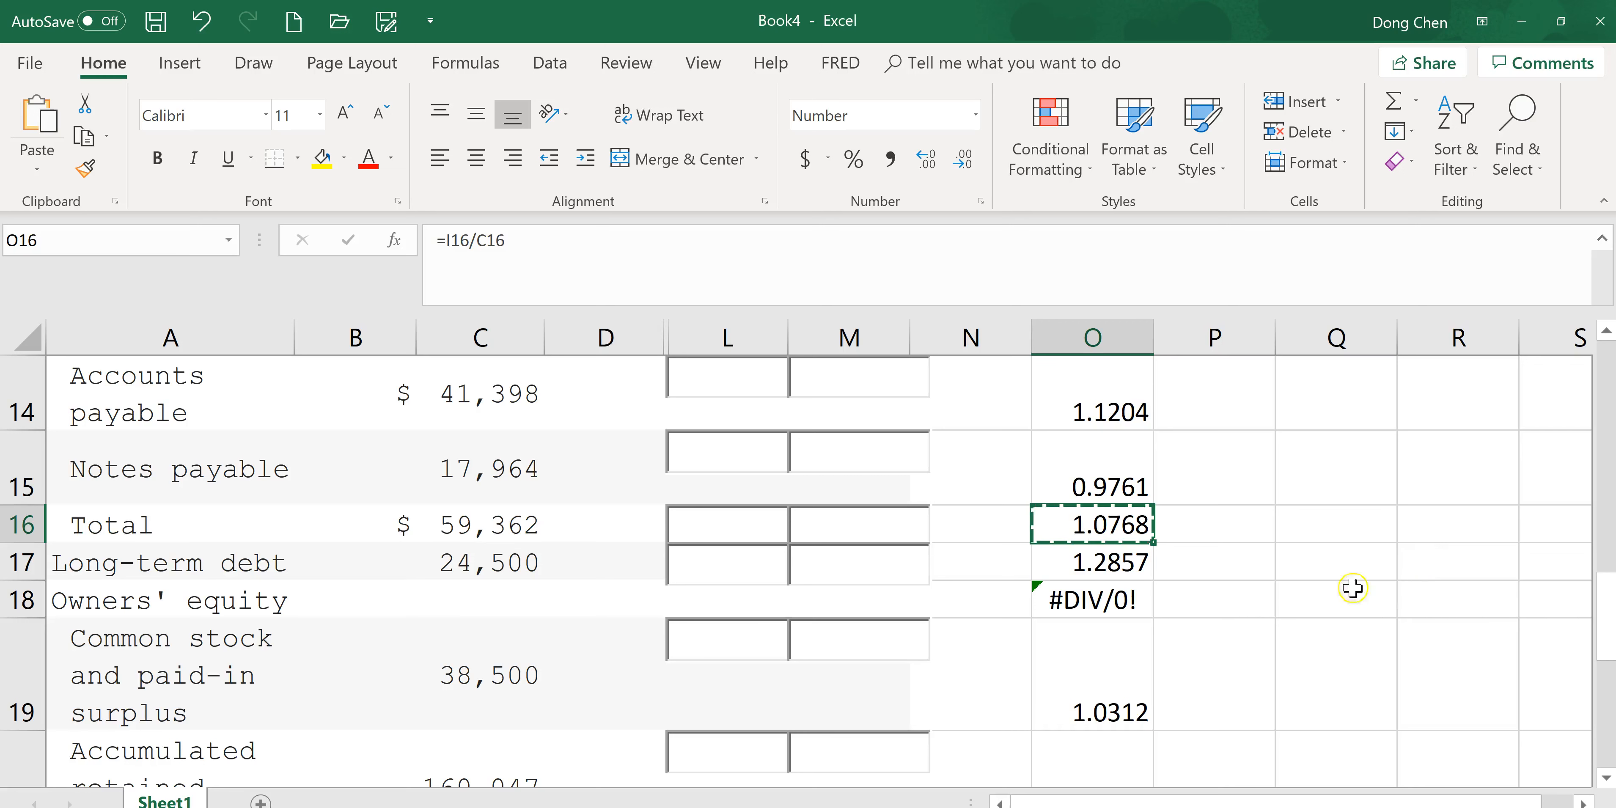
{"action": "left_click", "coordinate": [1122, 565]}
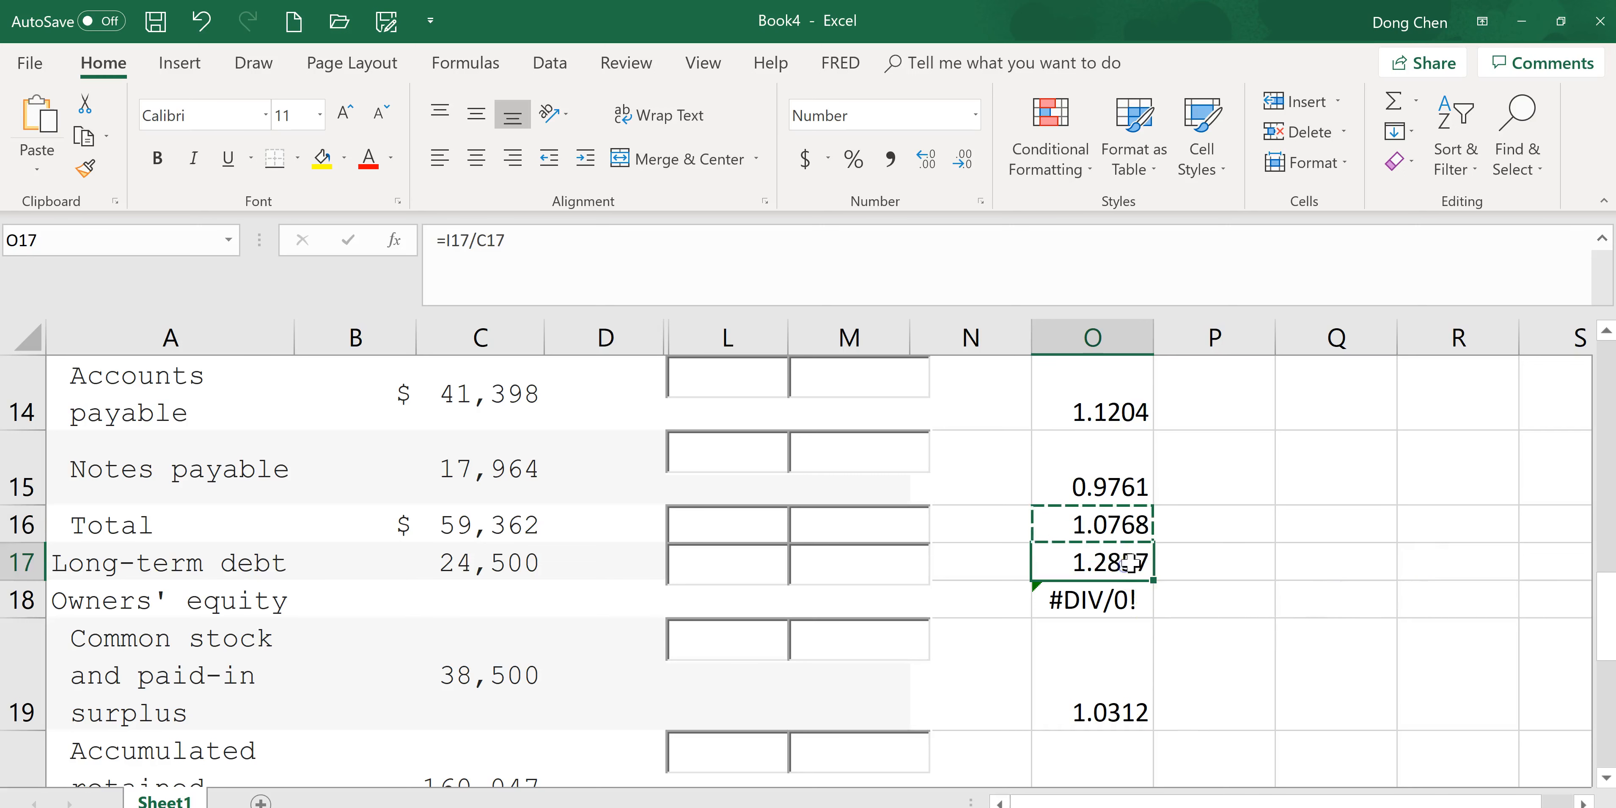
{"action": "key", "text": "alt+Tab"}
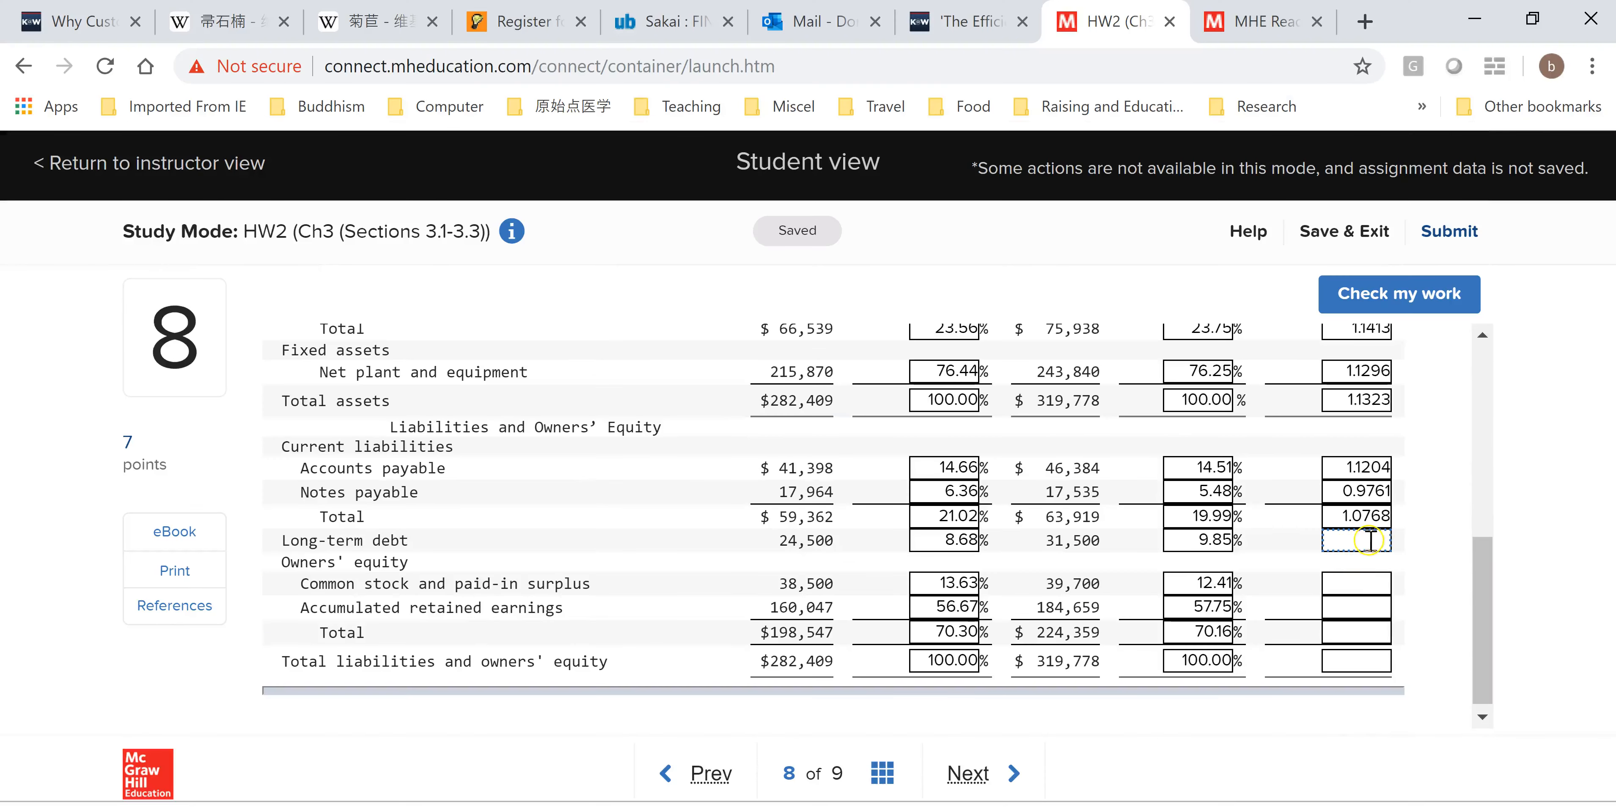
{"action": "key", "text": "ctrl+v"}
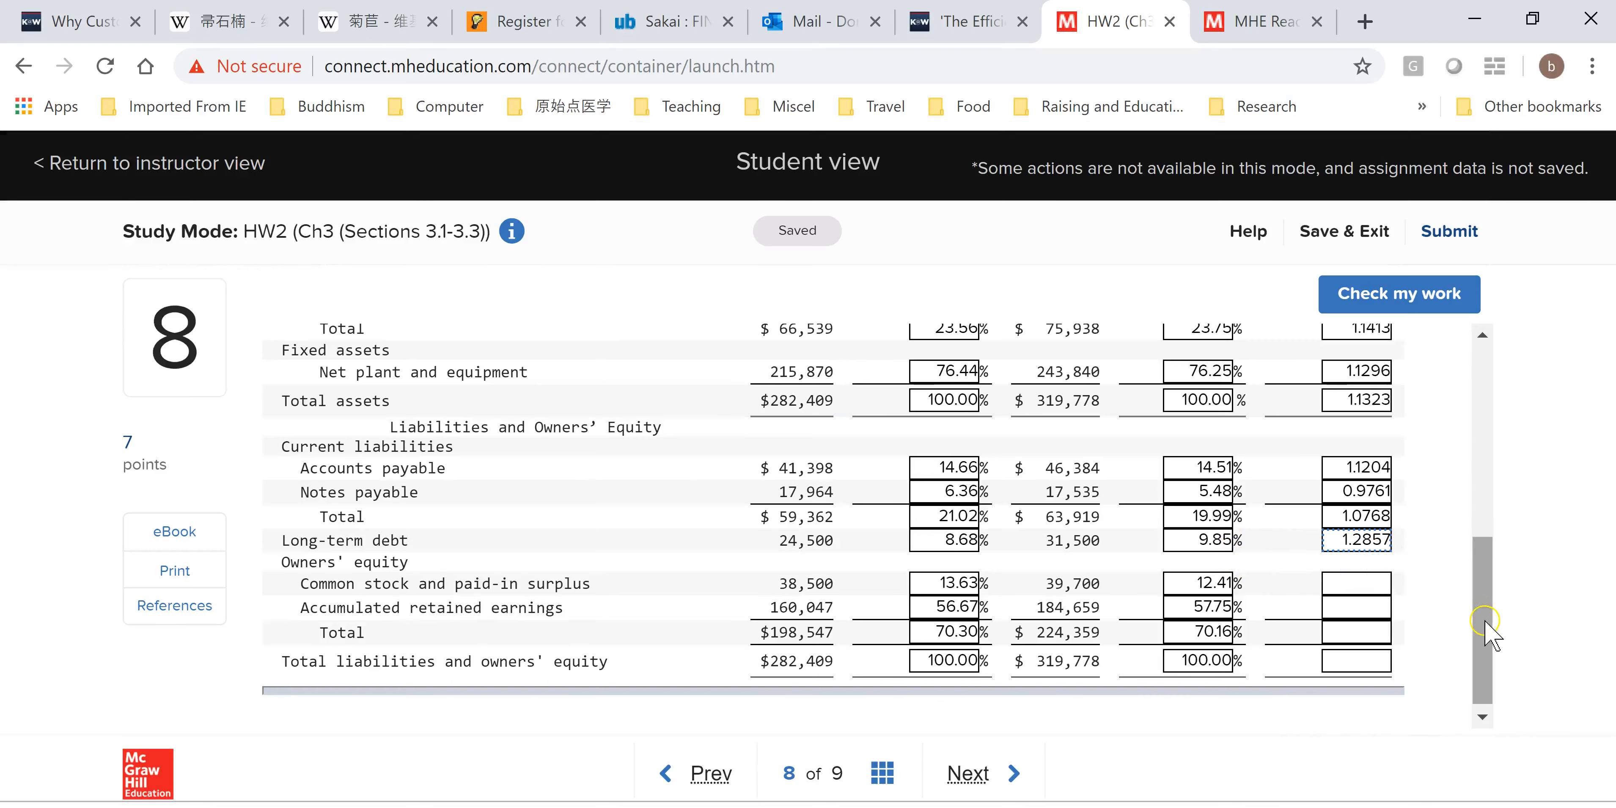
Copy O19 into the Common stock and paid-in surplus common-base year field.
{"action": "left_click_drag", "start_coordinate": [1491, 630], "coordinate": [1491, 652]}
{"action": "left_click", "coordinate": [1369, 574]}
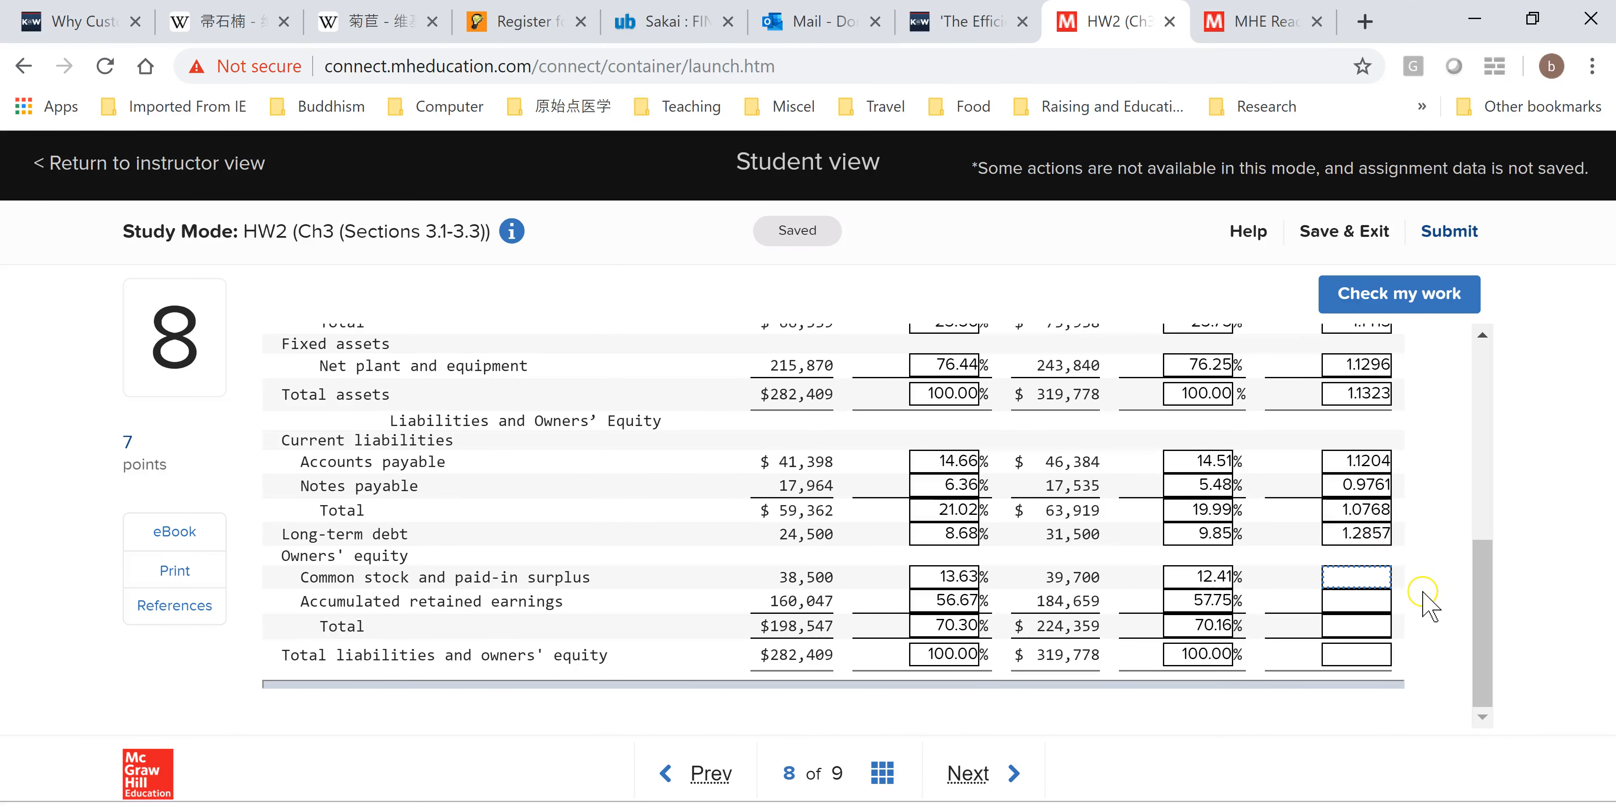
{"action": "key", "text": "alt+Tab"}
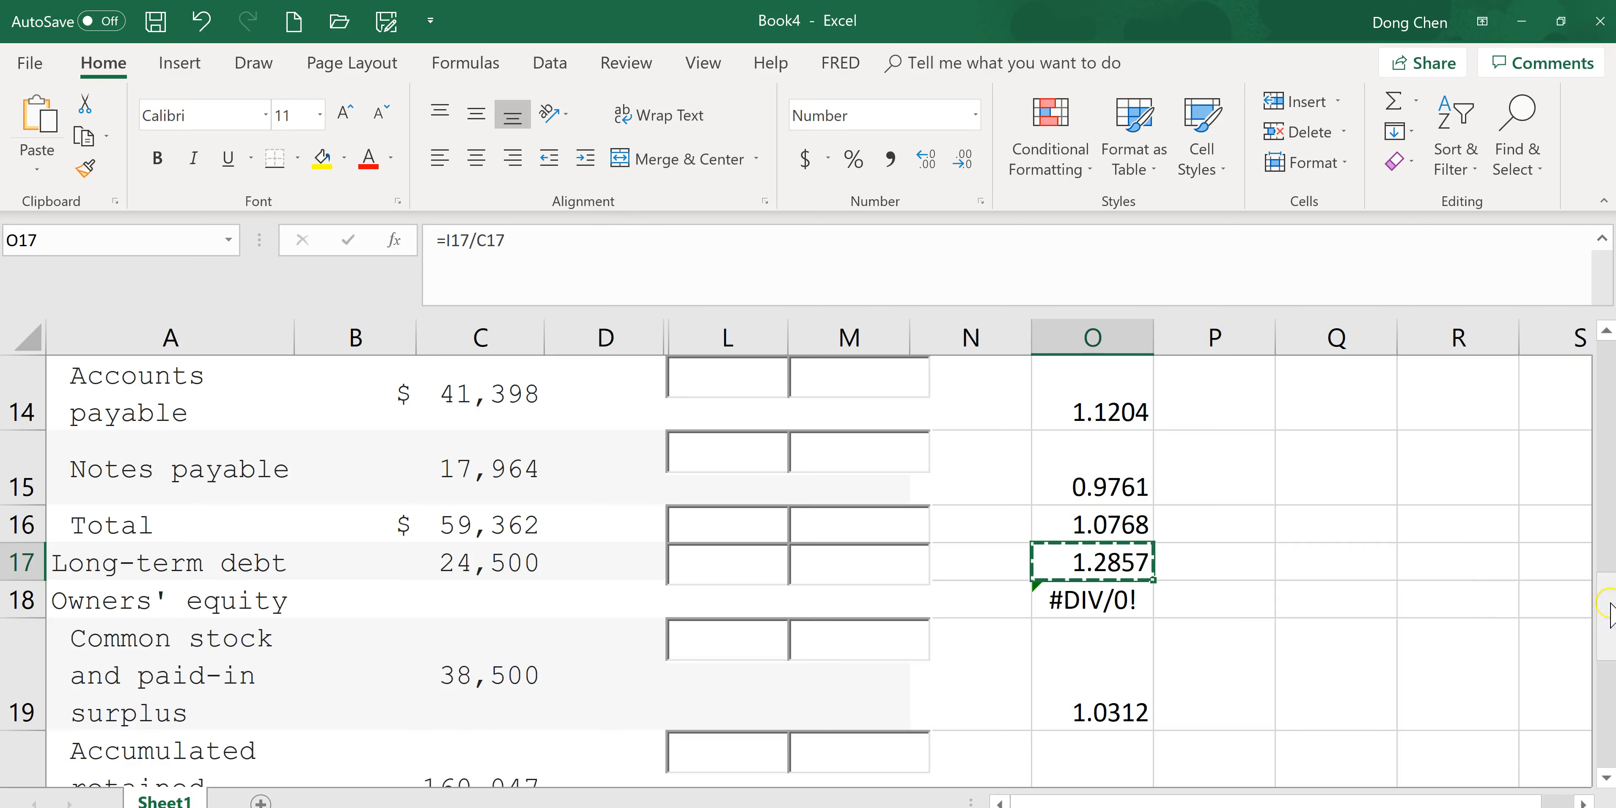
{"action": "scroll", "coordinate": [1300, 629], "scroll_direction": "down", "scroll_amount": 2}
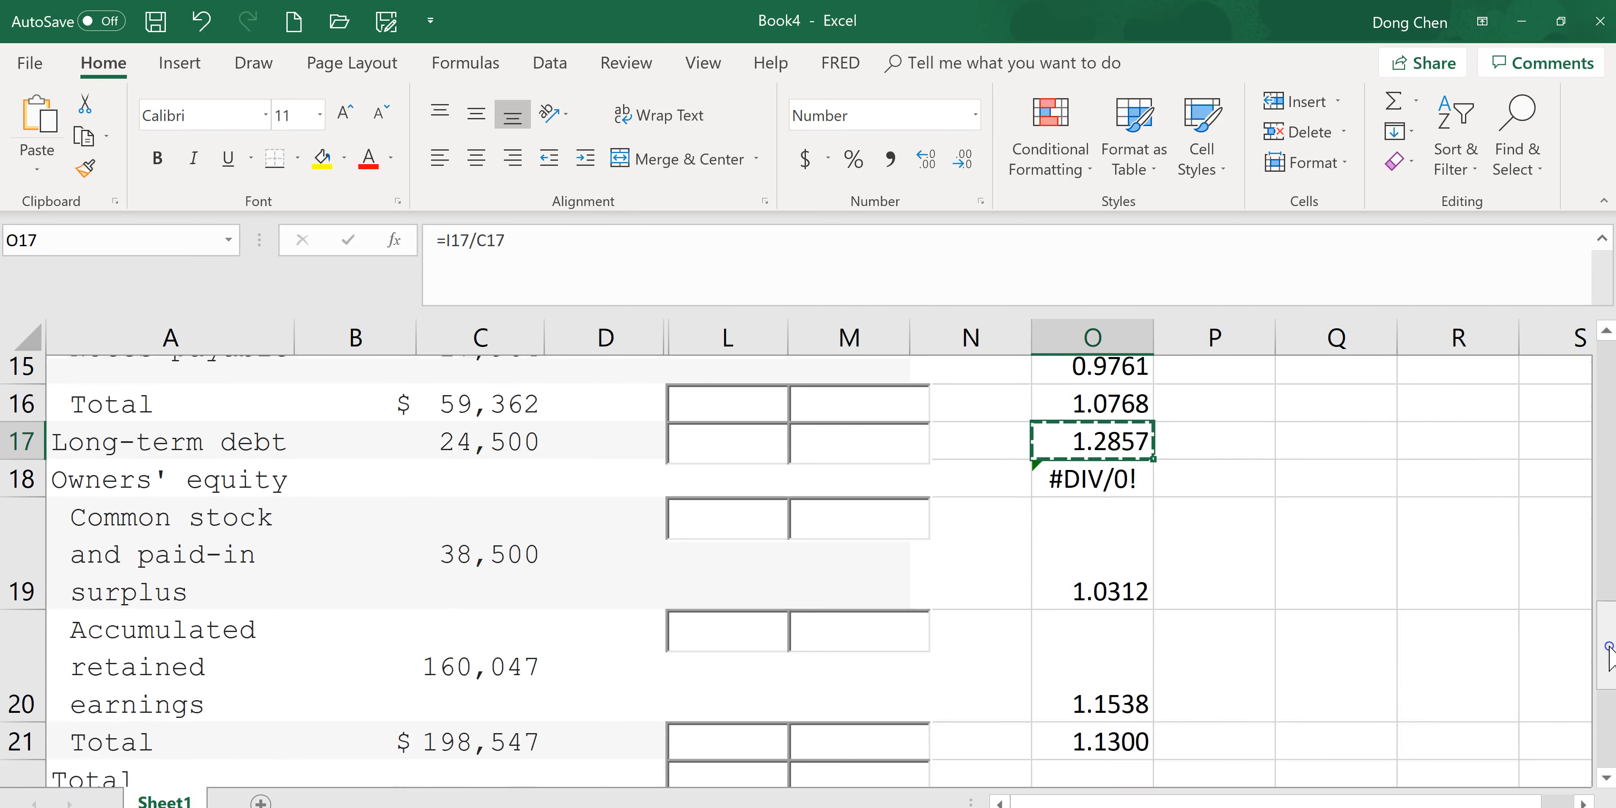
{"action": "left_click", "coordinate": [1130, 564]}
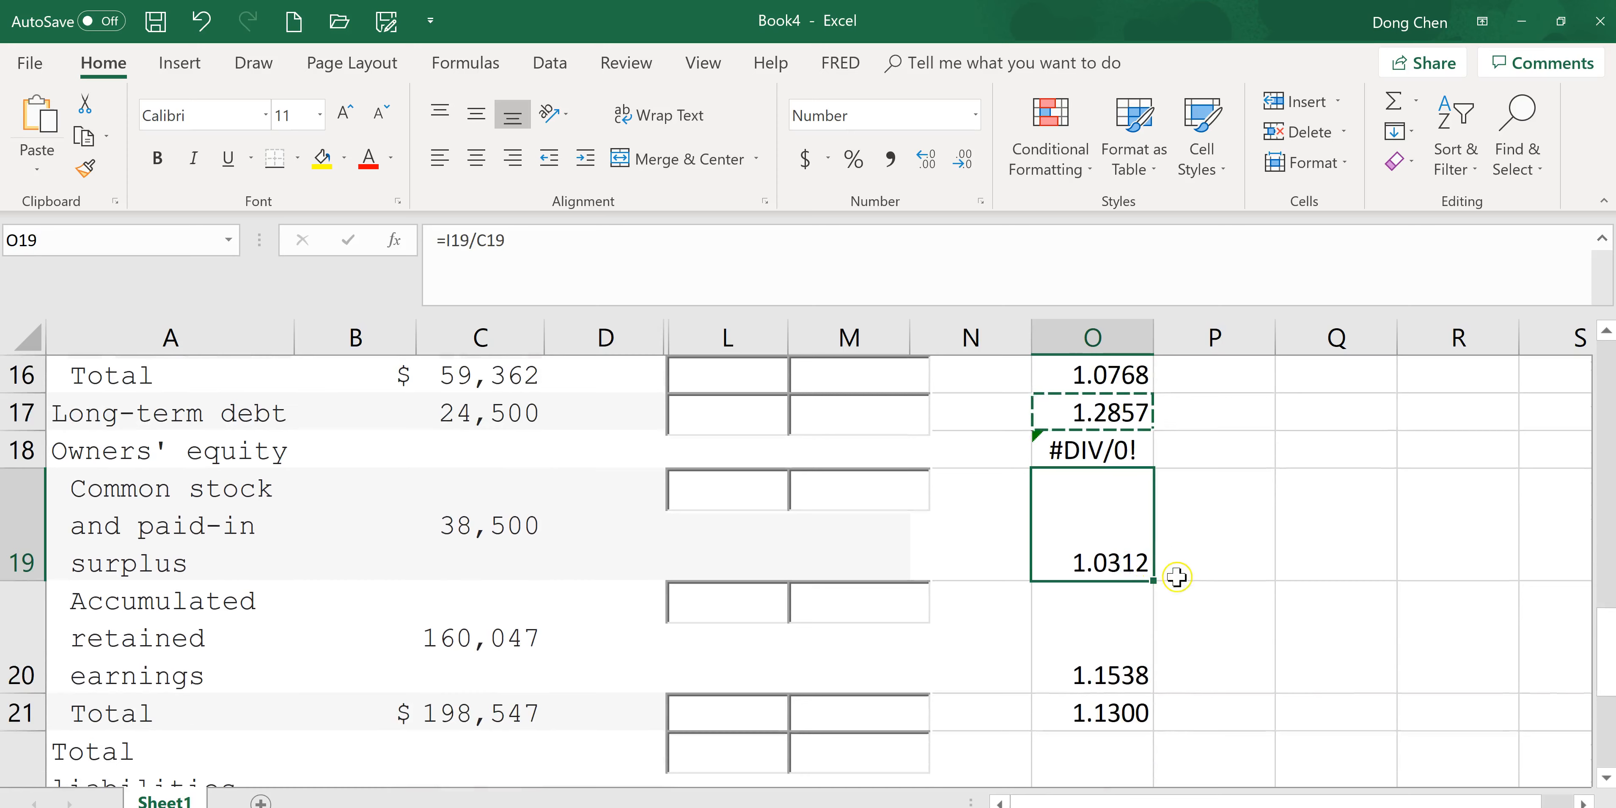
{"action": "key", "text": "ctrl+c"}
{"action": "key", "text": "alt+Tab"}
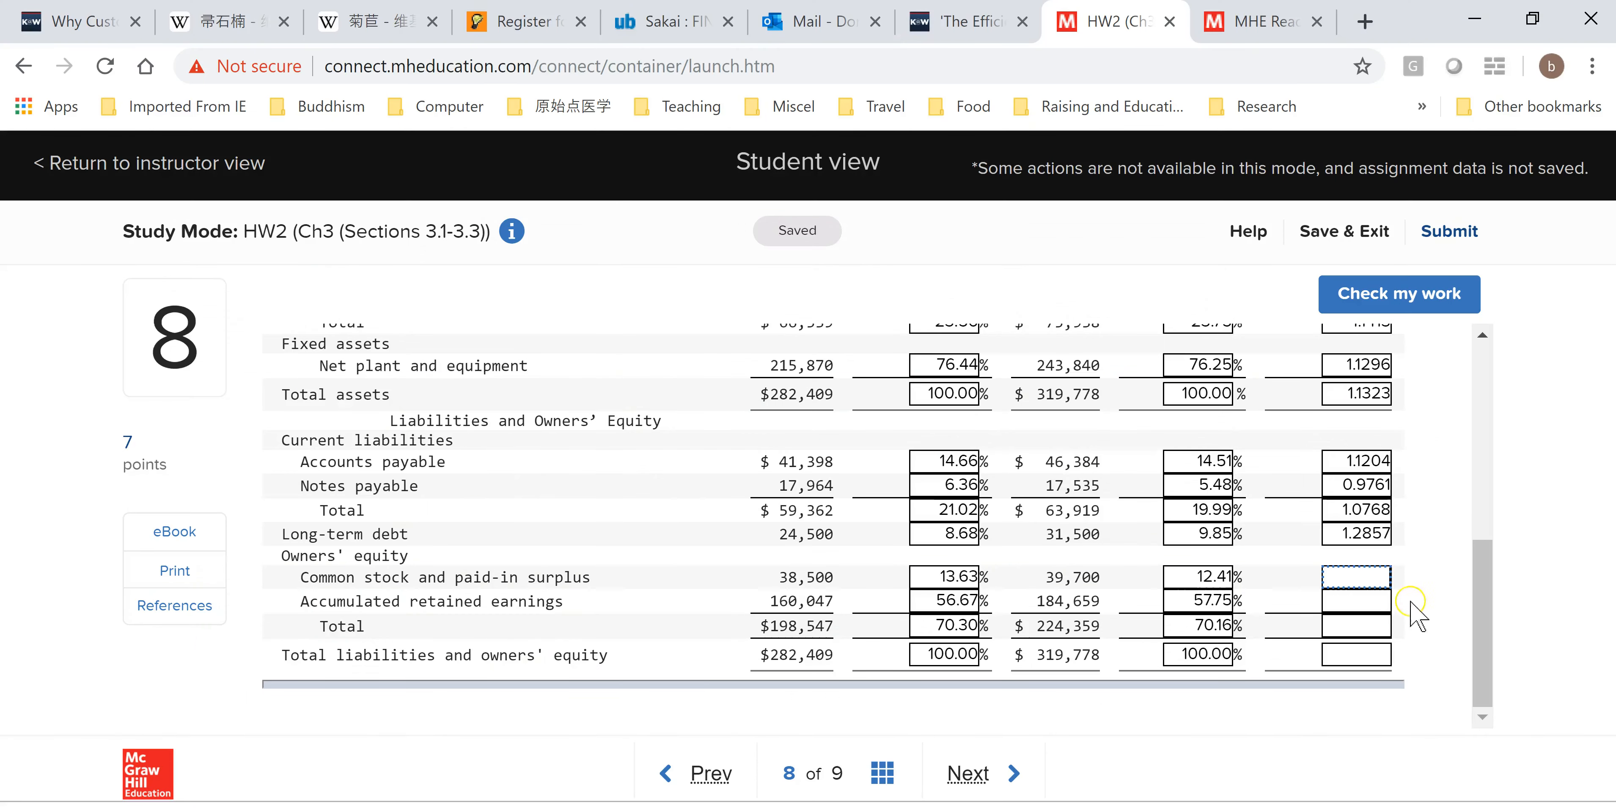
{"action": "key", "text": "ctrl+v"}
Copy O20 into the Accumulated retained earnings common-base year field.
{"action": "key", "text": "alt+Tab"}
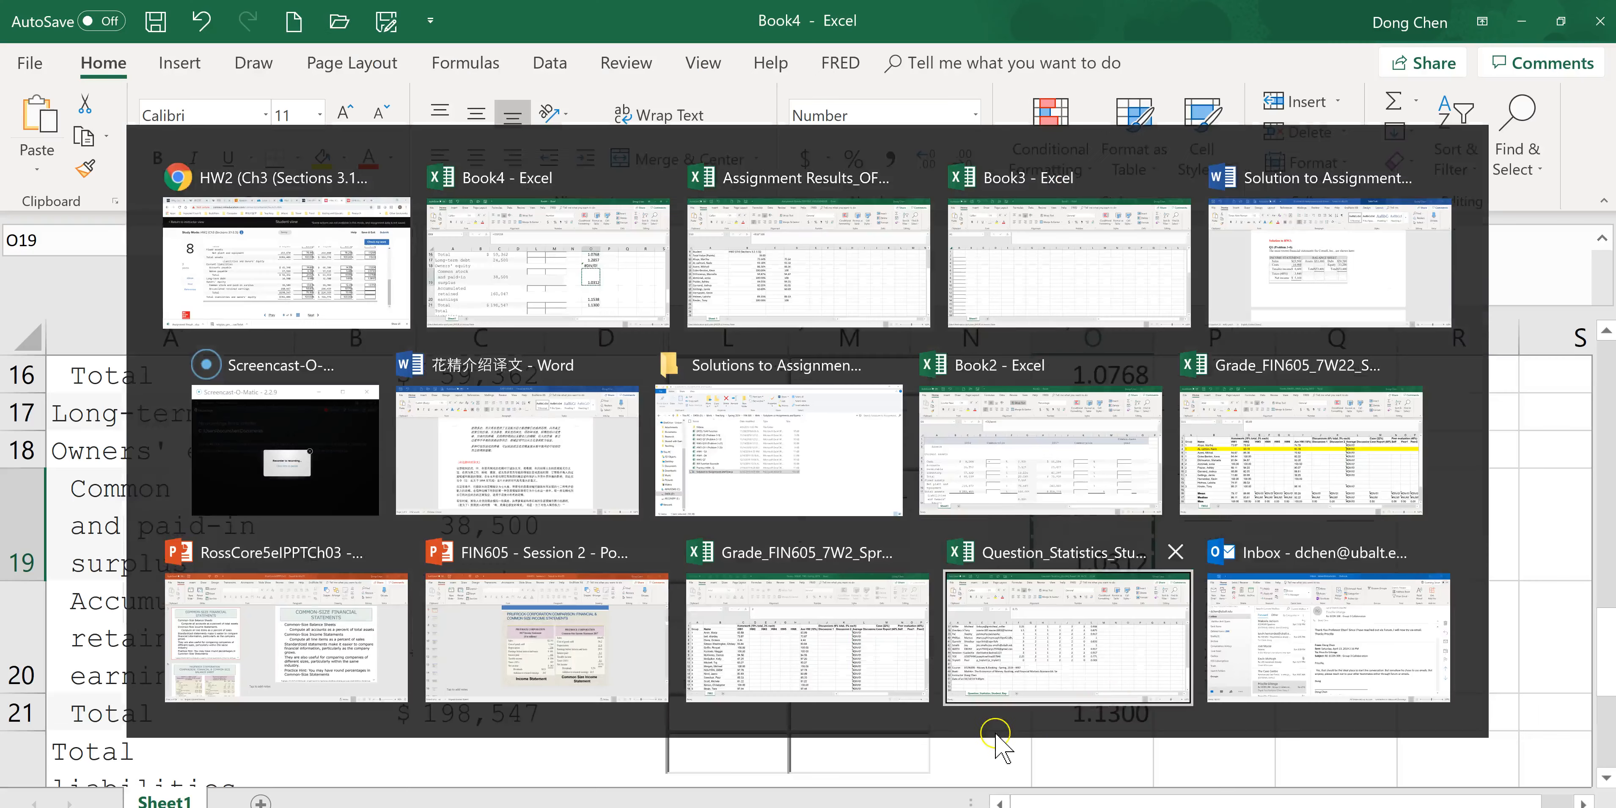
{"action": "left_click", "coordinate": [1119, 675]}
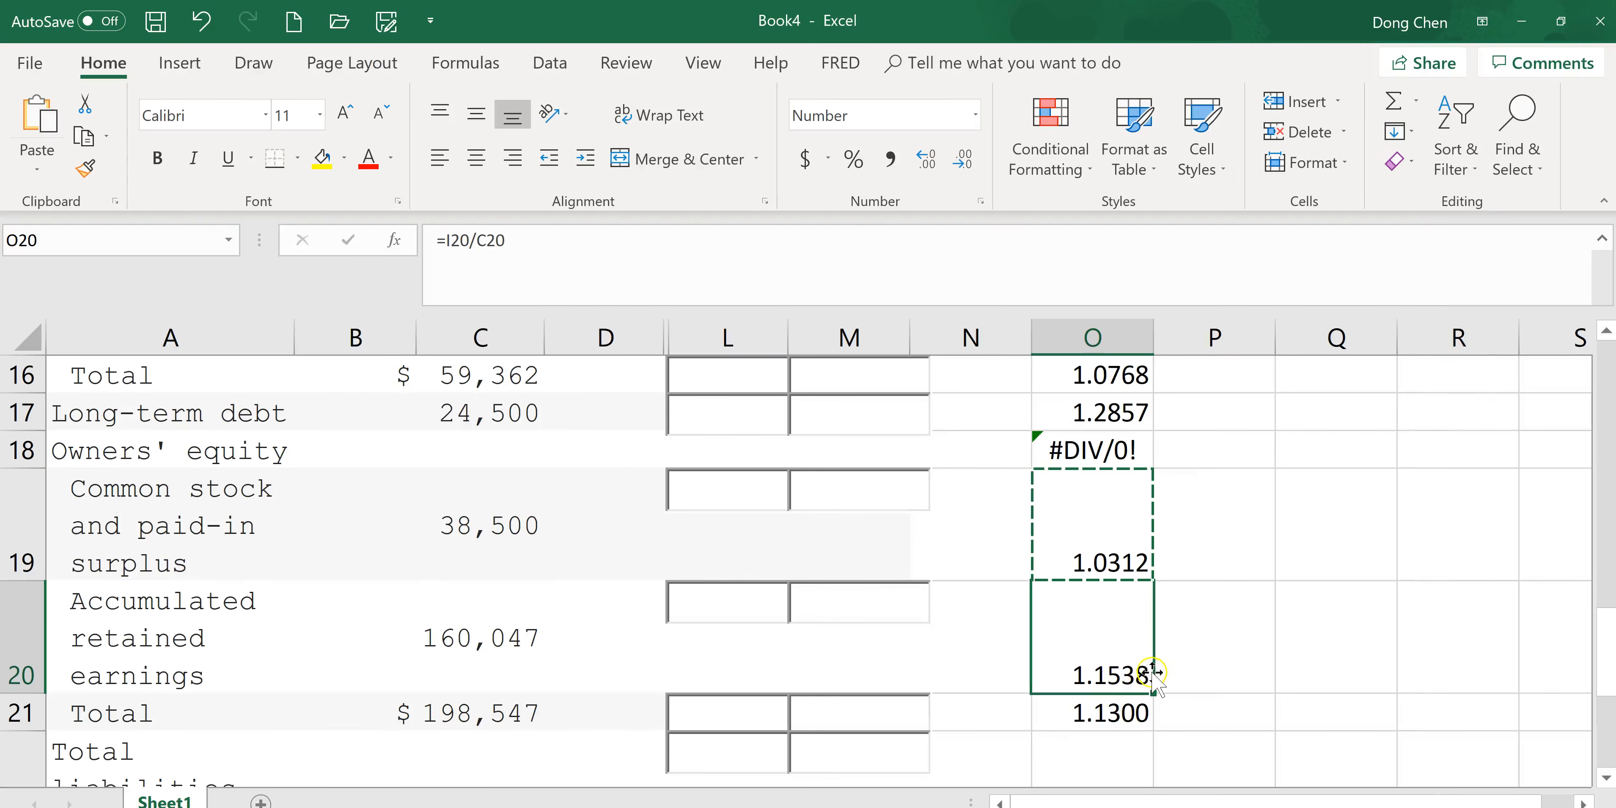
{"action": "key", "text": "ctrl+c"}
{"action": "key", "text": "alt+Tab"}
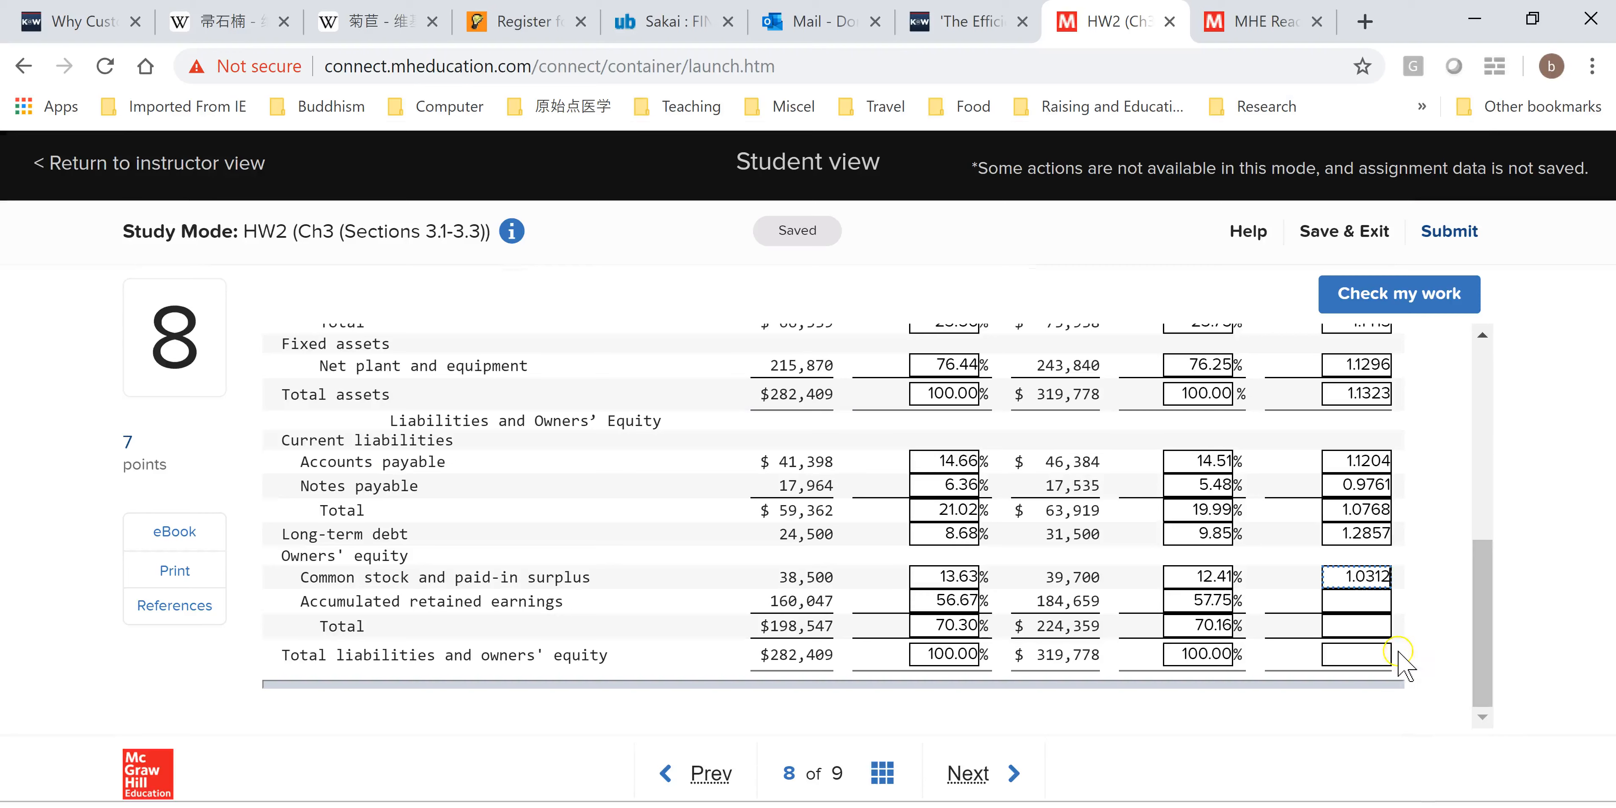
{"action": "key", "text": "ctrl+v"}
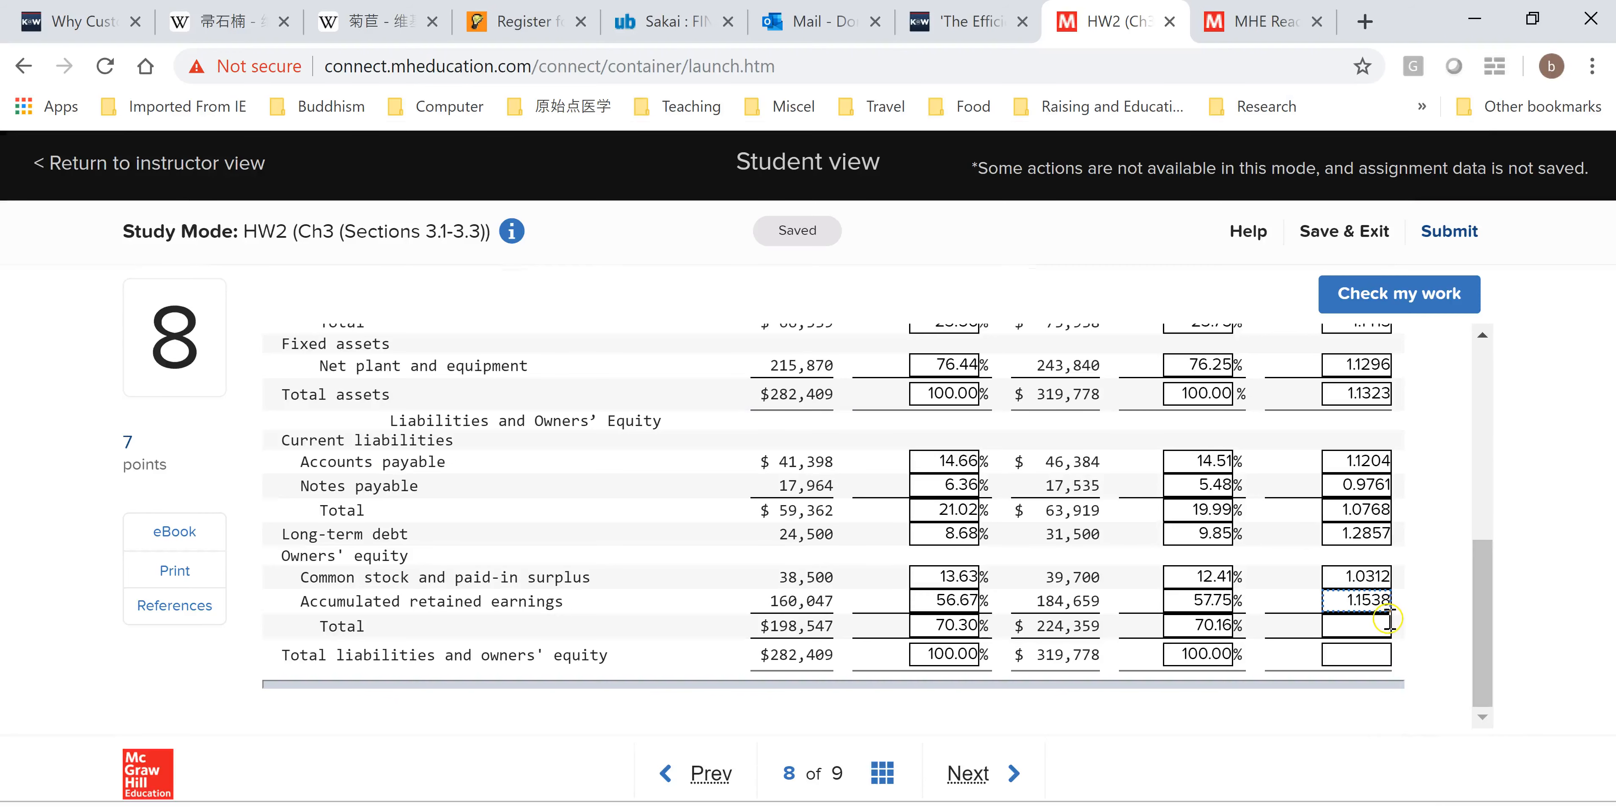
Copy O21 into the owners' equity Total common-base year field of the assignment.
{"action": "left_click", "coordinate": [1377, 627]}
{"action": "key", "text": "alt+Tab"}
{"action": "left_click", "coordinate": [1119, 712]}
{"action": "key", "text": "ctrl+c"}
{"action": "key", "text": "alt+Tab"}
{"action": "left_click", "coordinate": [1367, 618]}
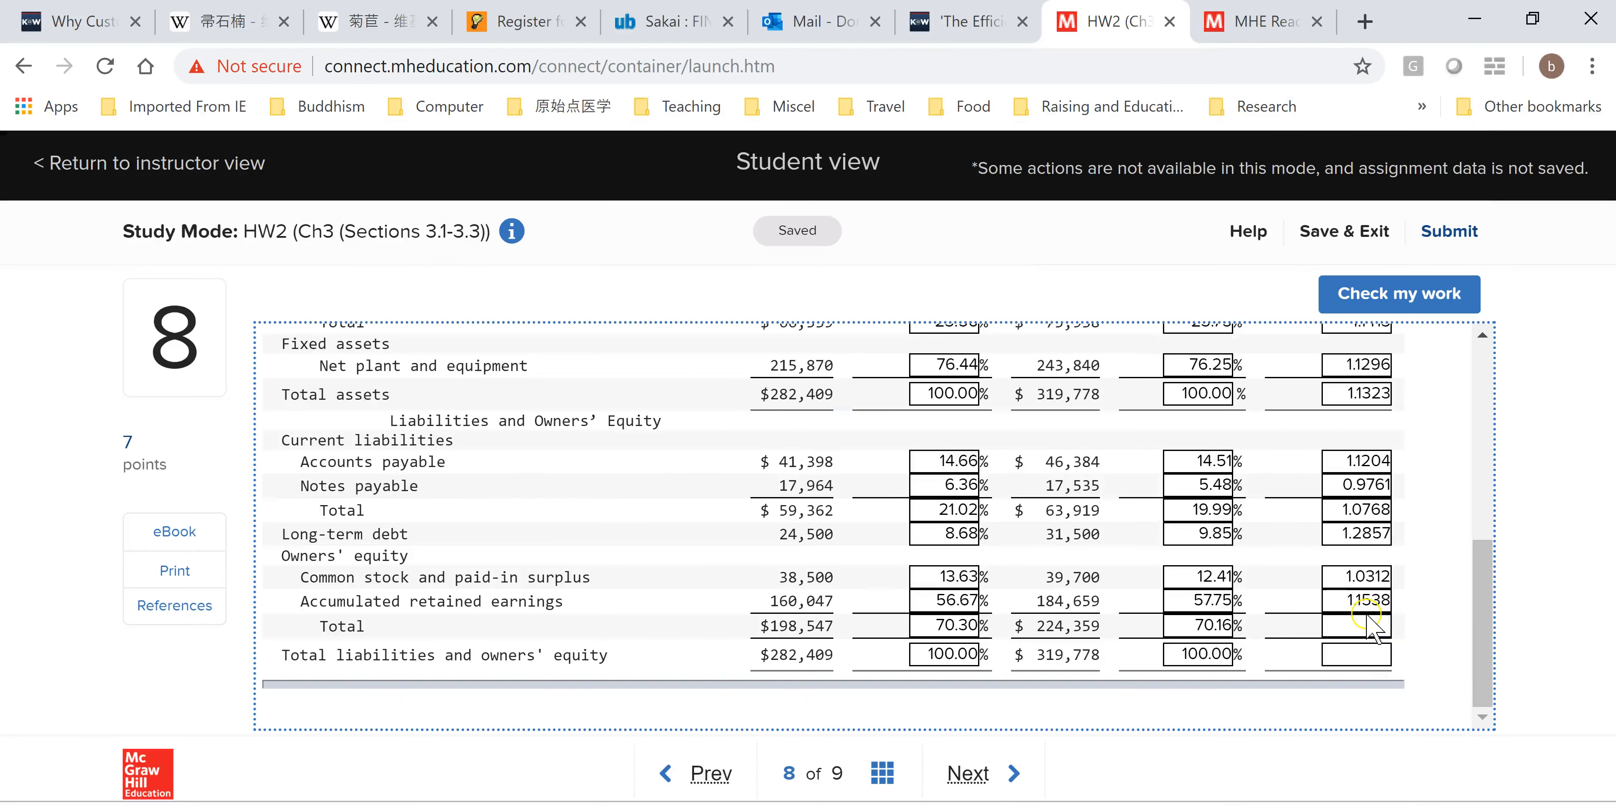
{"action": "left_click", "coordinate": [1374, 626]}
{"action": "key", "text": "ctrl+v"}
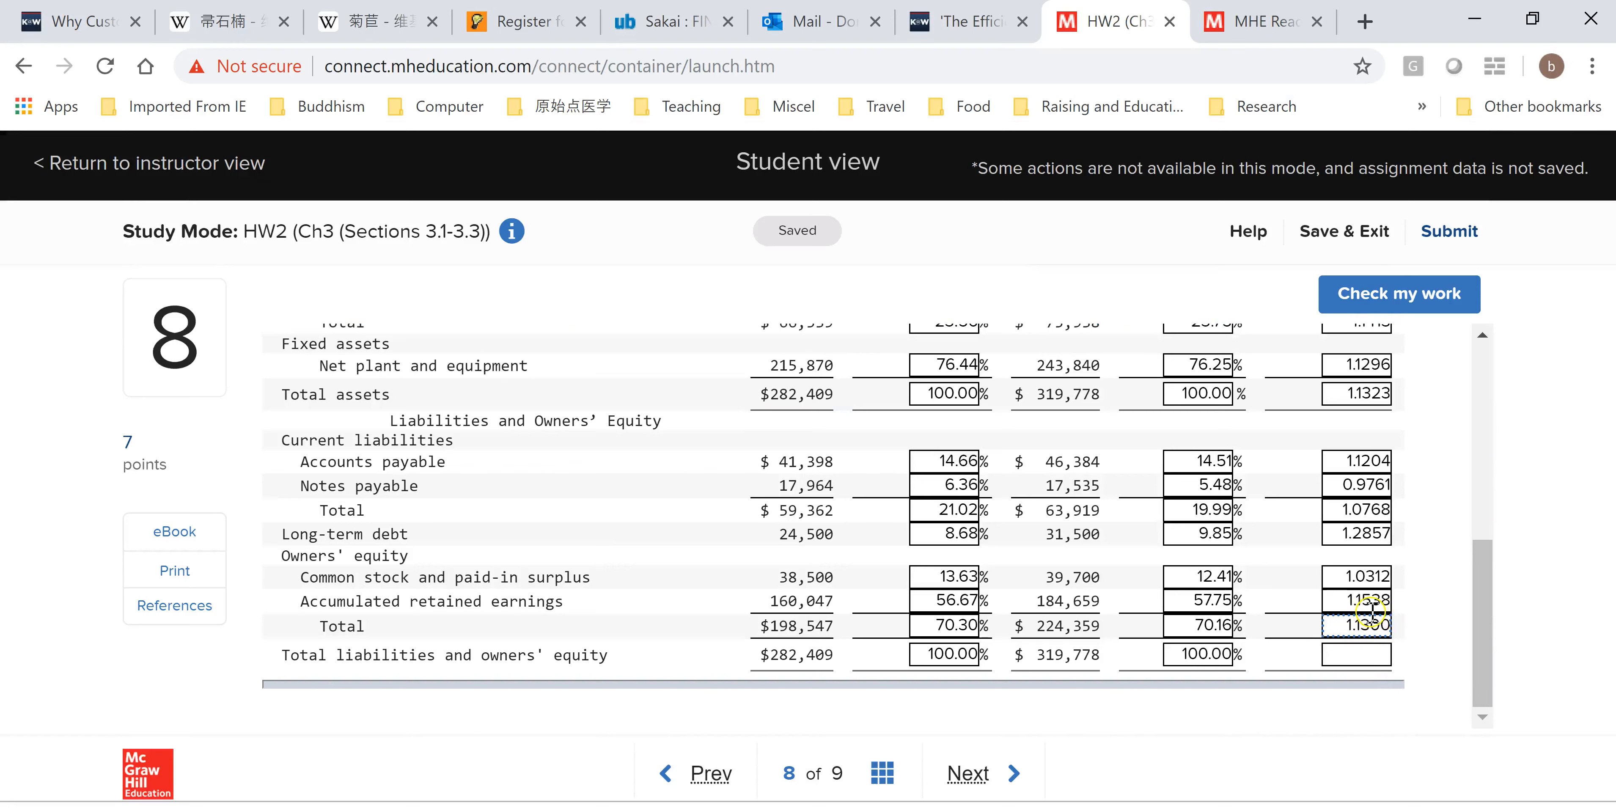
Copy O22 into the Total liabilities and owners' equity common-base year field.
{"action": "key", "text": "alt+Tab"}
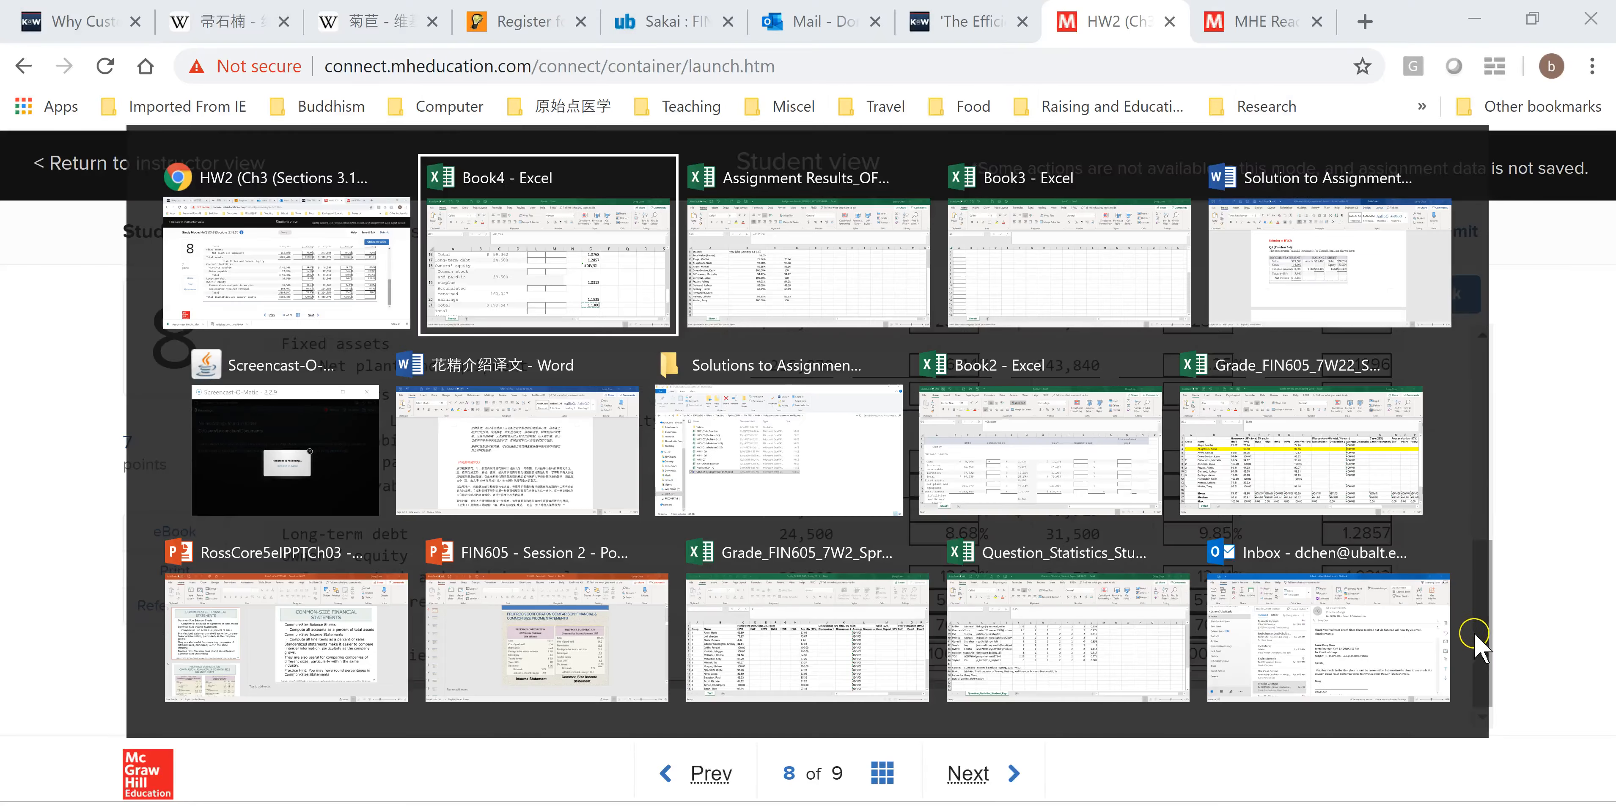
{"action": "left_click_drag", "start_coordinate": [1601, 642], "coordinate": [1609, 740]}
{"action": "left_click", "coordinate": [1116, 630]}
{"action": "key", "text": "ctrl+c"}
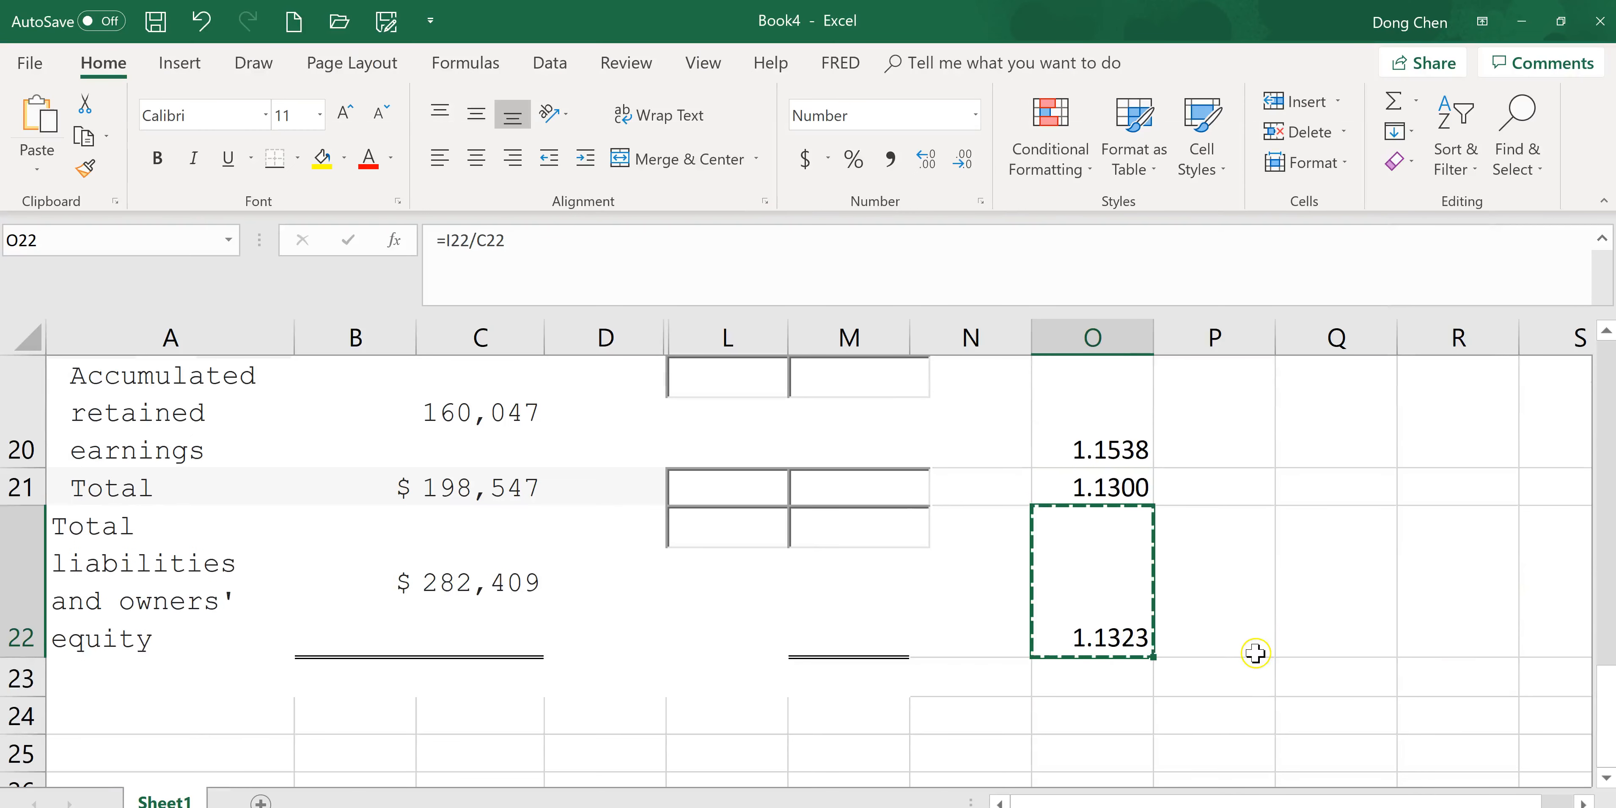
{"action": "key", "text": "alt+Tab"}
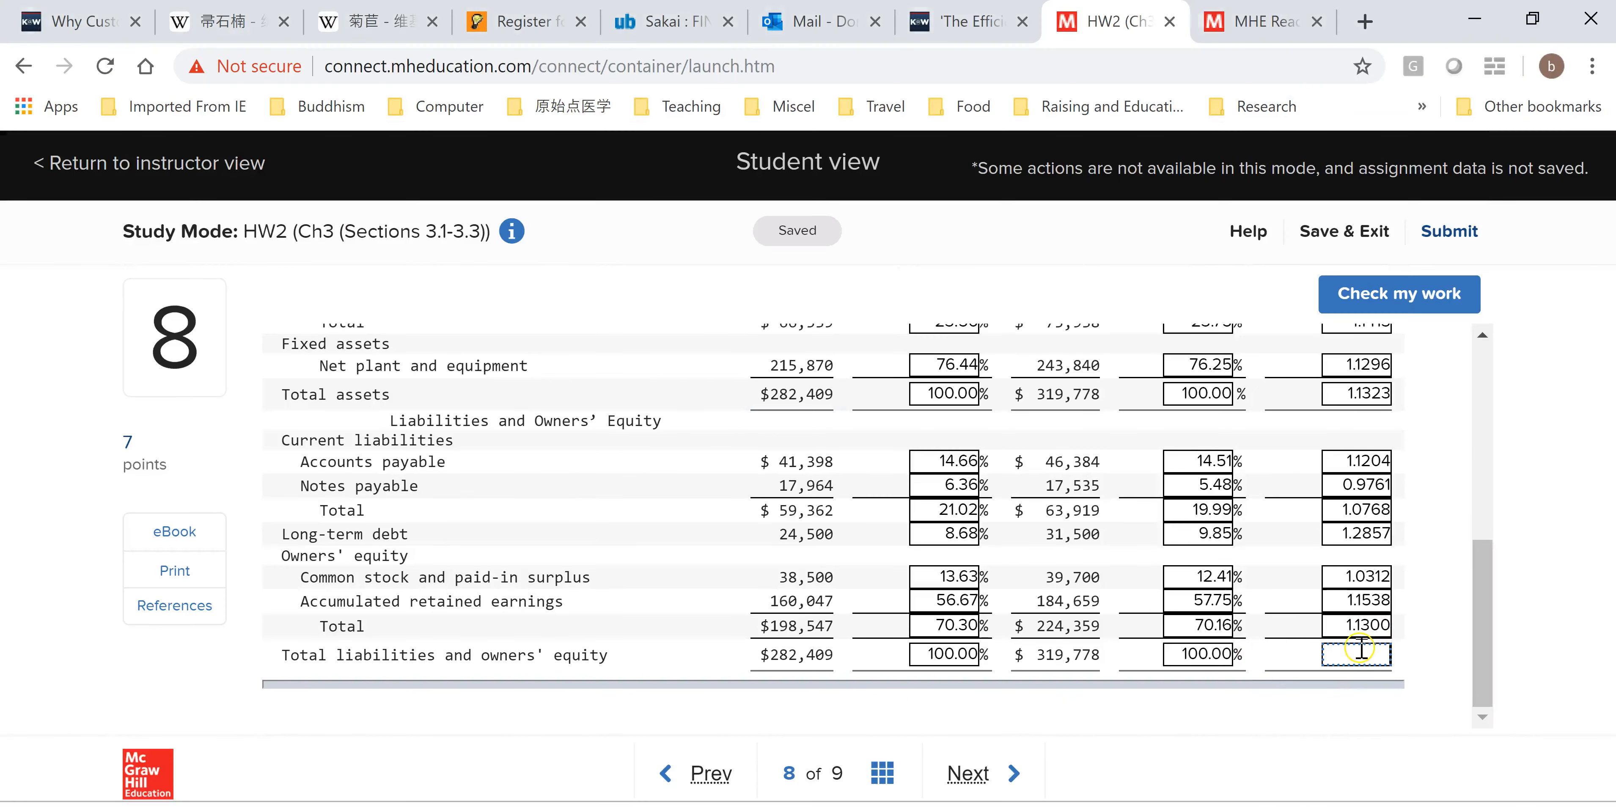
{"action": "key", "text": "ctrl+v"}
Check the work on the assignment and review the marked answers from the top of the question.
{"action": "left_click", "coordinate": [1481, 671]}
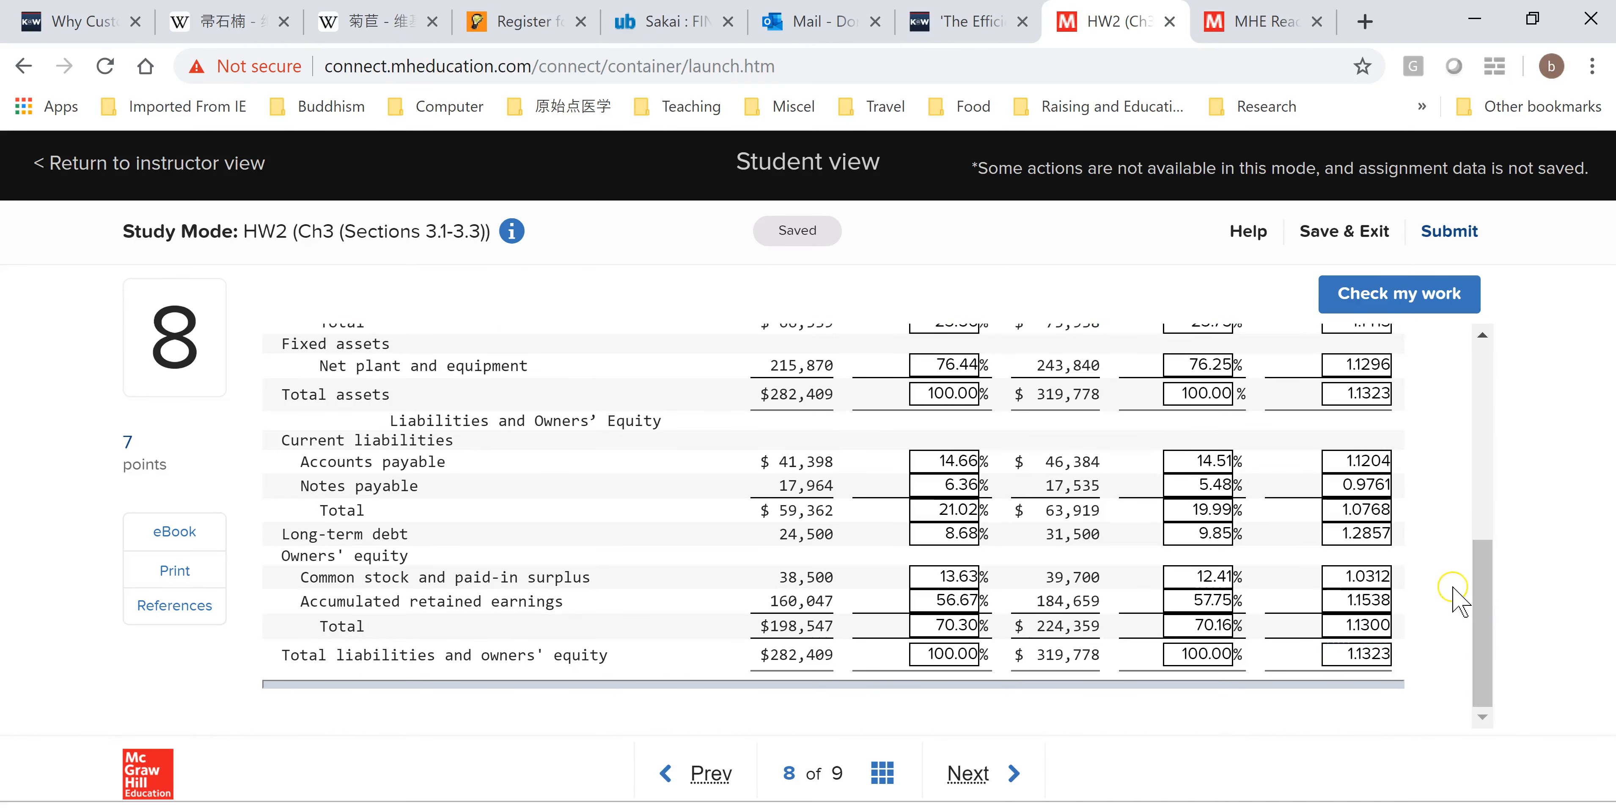
{"action": "left_click_drag", "start_coordinate": [1479, 646], "coordinate": [1493, 603]}
{"action": "left_click", "coordinate": [1383, 294]}
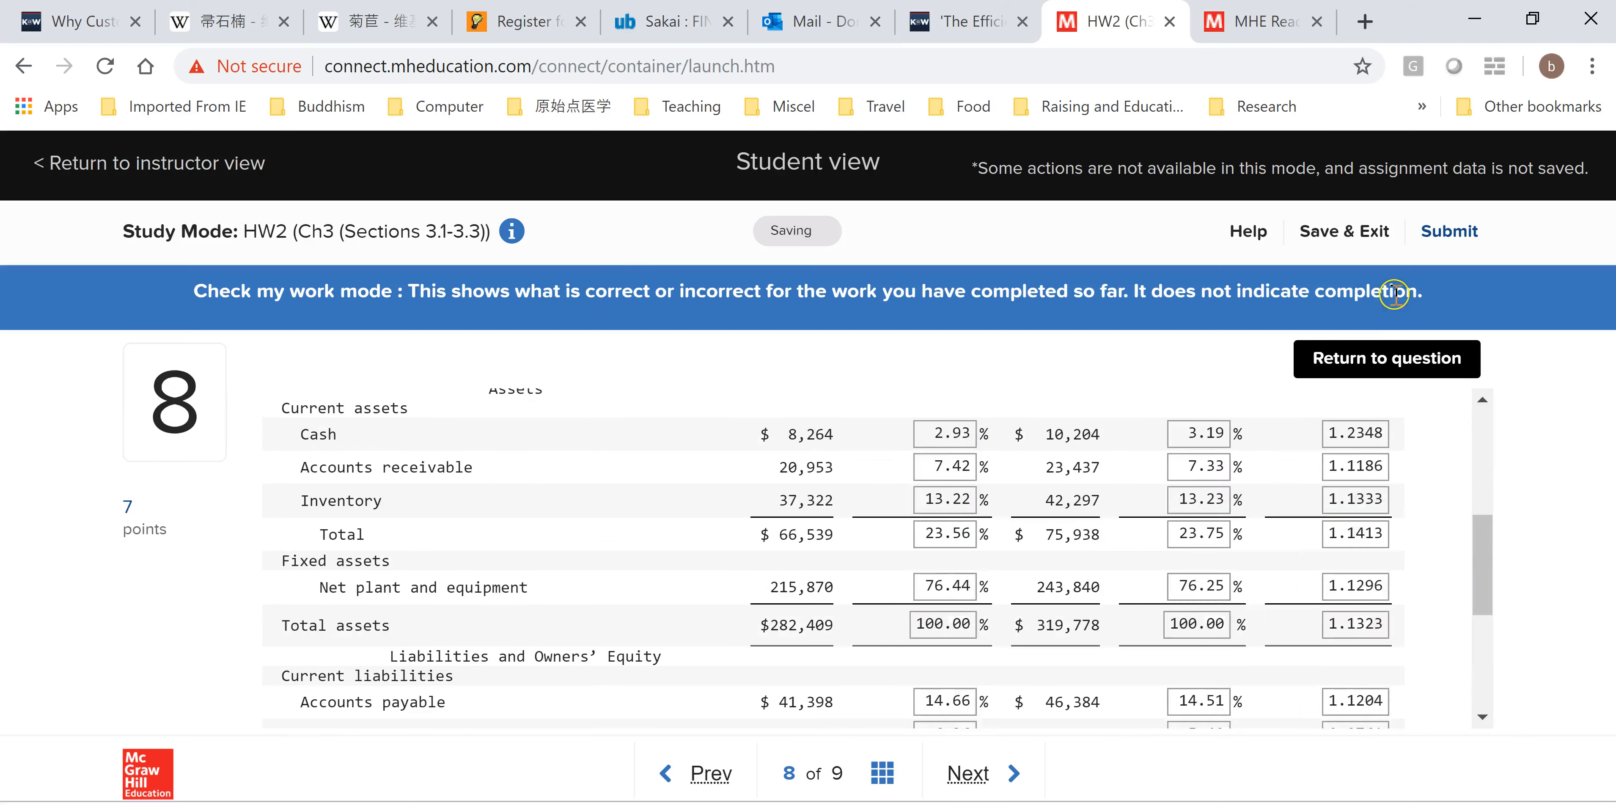
{"action": "scroll", "coordinate": [1493, 596], "scroll_direction": "down", "scroll_amount": 5}
{"action": "left_click_drag", "start_coordinate": [1493, 618], "coordinate": [1496, 512]}
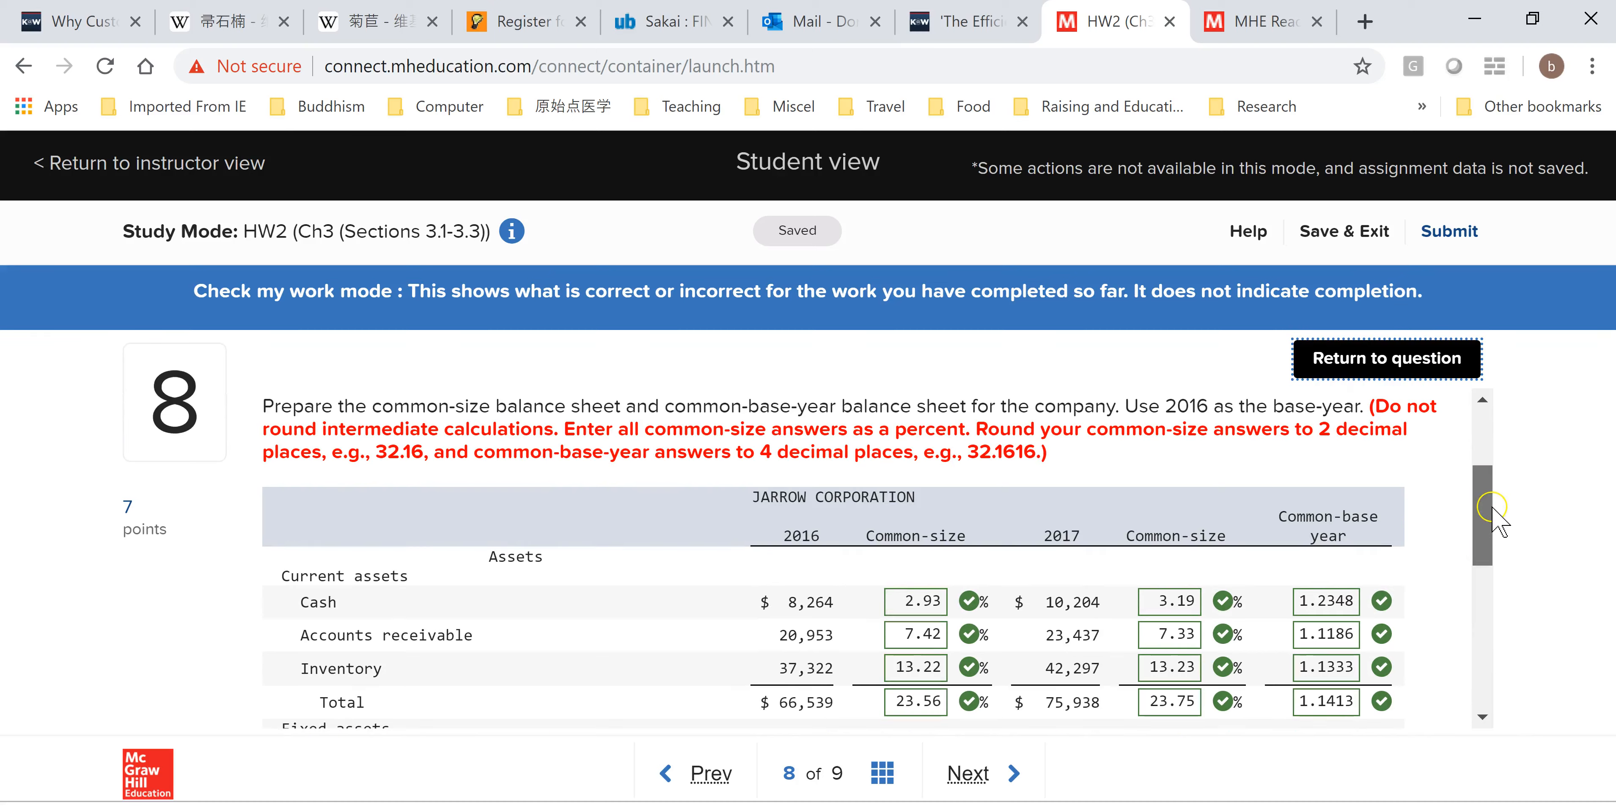